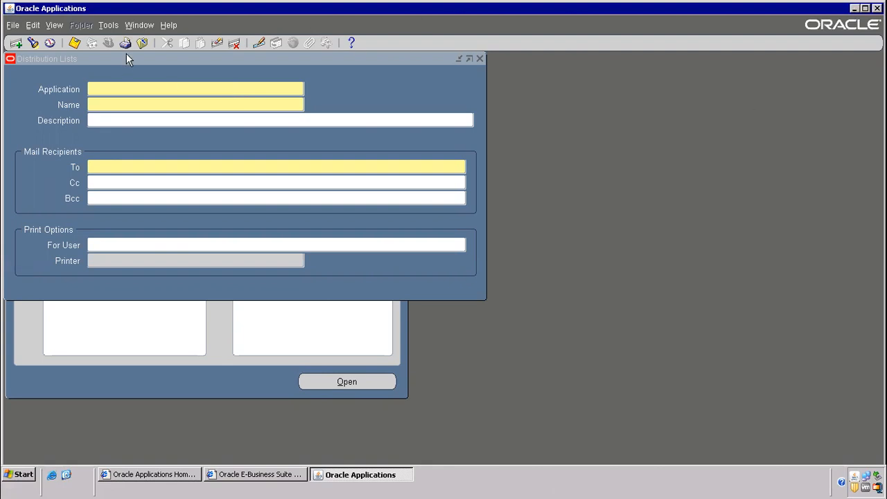
Close the Distribution Lists form, switch to Notepad++ and enlarge its text
{"action": "left_click", "coordinate": [142, 42]}
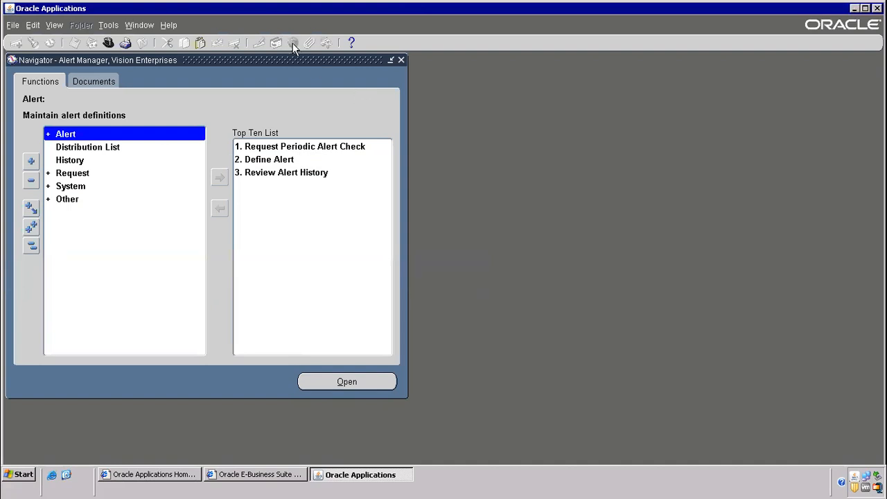
{"action": "left_click", "coordinate": [67, 475]}
{"action": "double_click", "coordinate": [27, 125]}
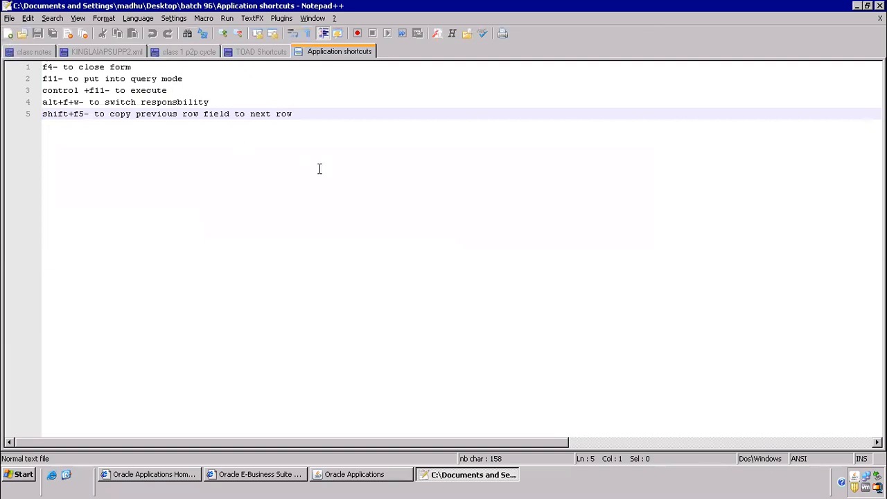
{"action": "scroll", "coordinate": [322, 169], "scroll_direction": "up", "scroll_amount": 6, "text": "ctrl"}
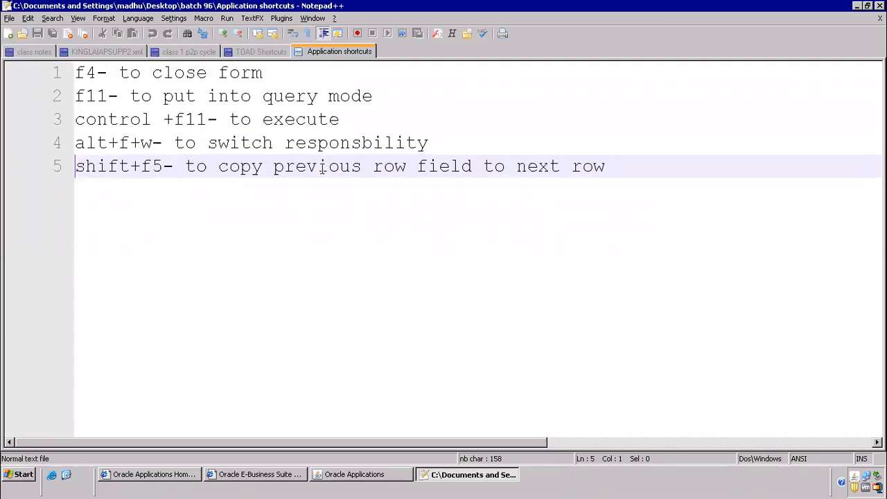
Create a new text file and save it in the batch 96 folder as "Class 6 Internal Sales Order"
{"action": "left_click", "coordinate": [9, 34]}
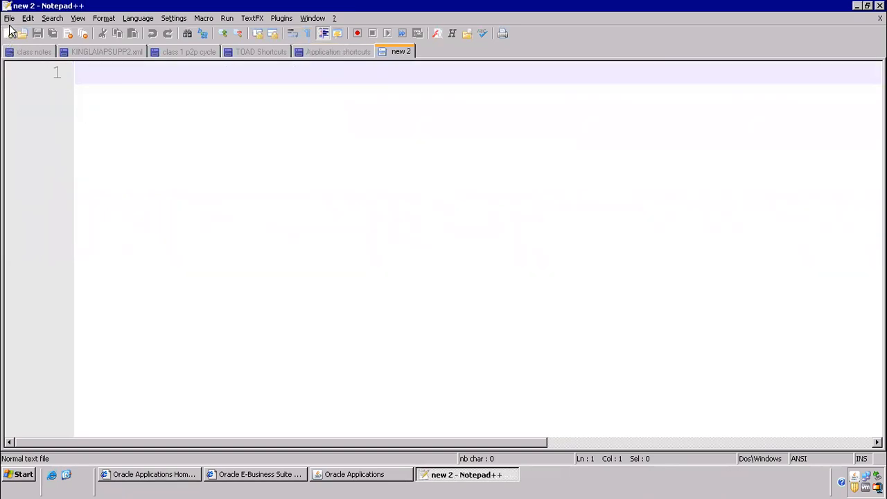
{"action": "left_click", "coordinate": [11, 19]}
{"action": "left_click", "coordinate": [29, 76]}
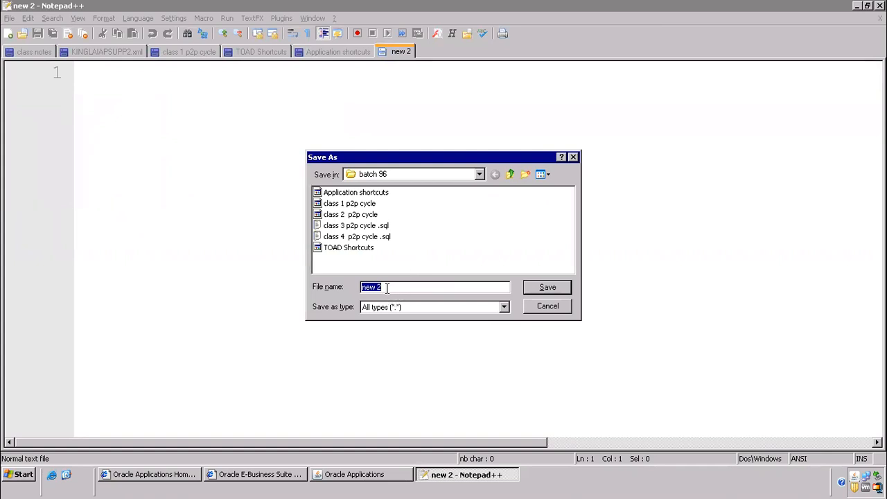
{"action": "type", "text": "Class"}
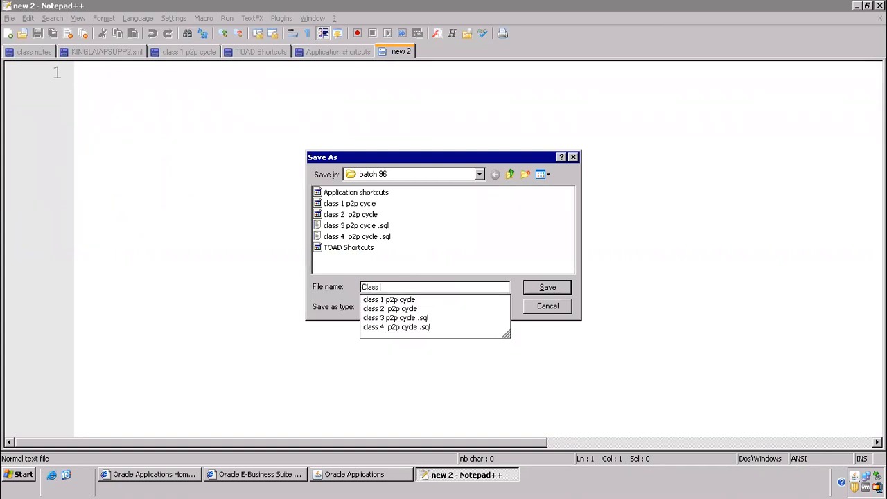
{"action": "type", "text": " 6 Int"}
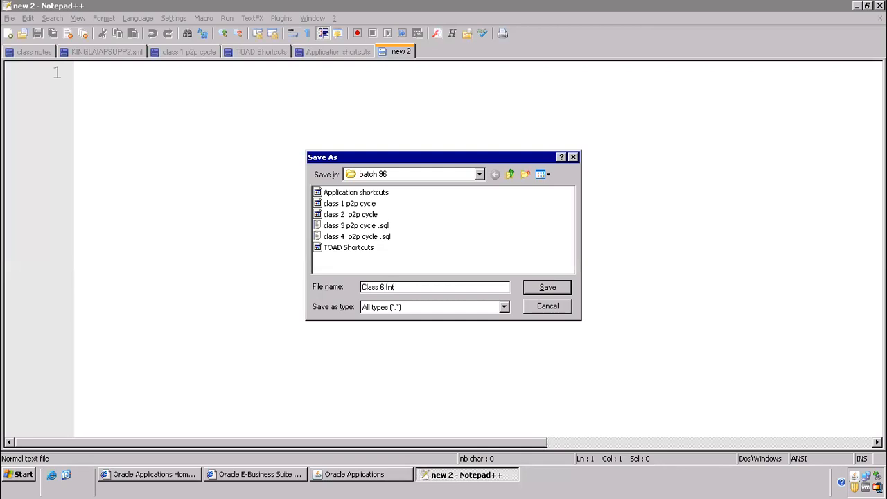
{"action": "type", "text": "ernal Sales ORder"}
{"action": "key", "text": "Return"}
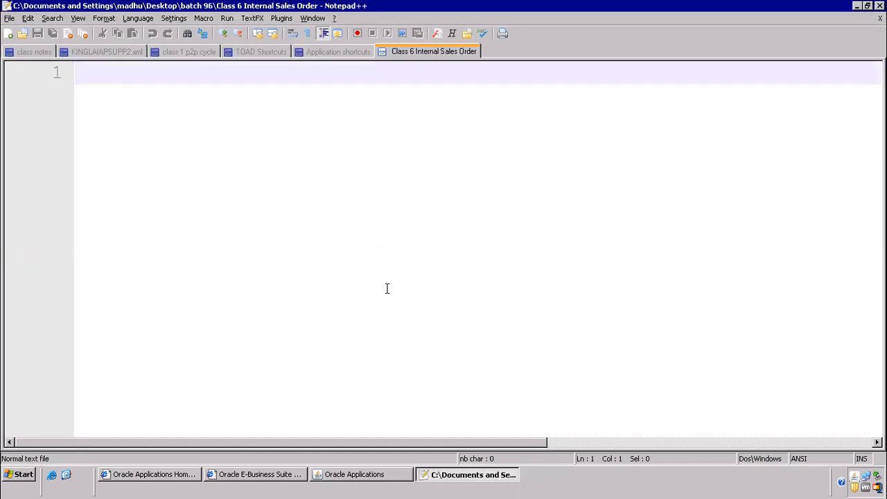
Enter the heading "ISO- internal sales order" on the first line, with the text enlarged, and start a new line
{"action": "scroll", "coordinate": [171, 108], "scroll_direction": "up", "scroll_amount": 2}
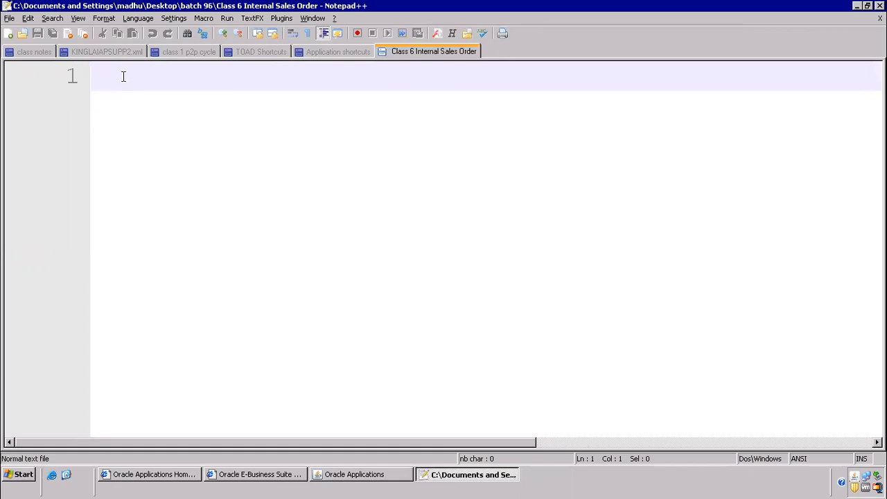
{"action": "type", "text": "ISO- i"}
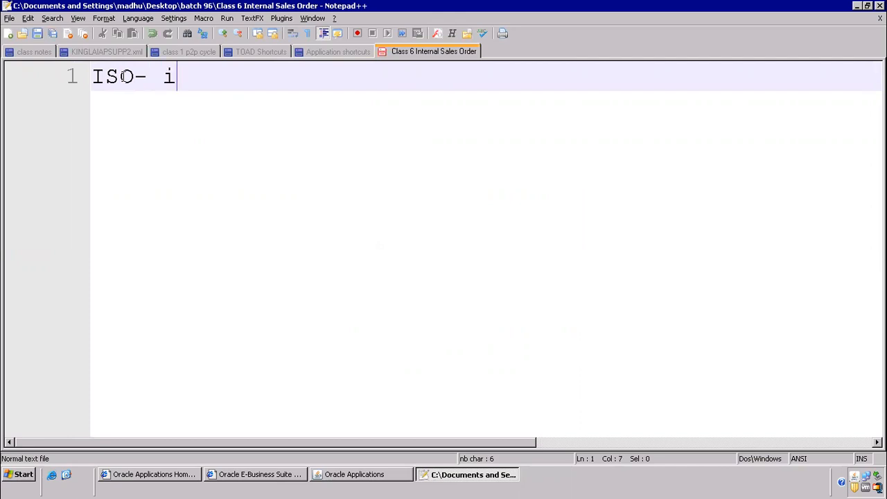
{"action": "type", "text": "nternal sales order"}
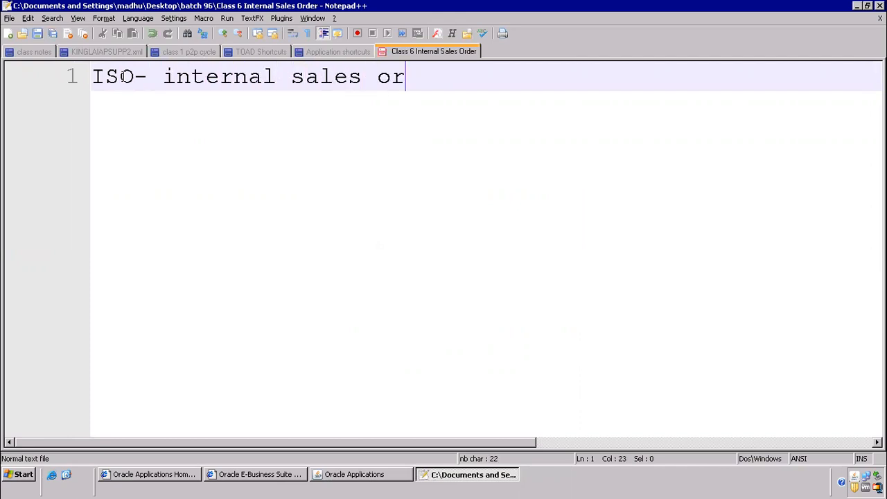
{"action": "key", "text": "Return"}
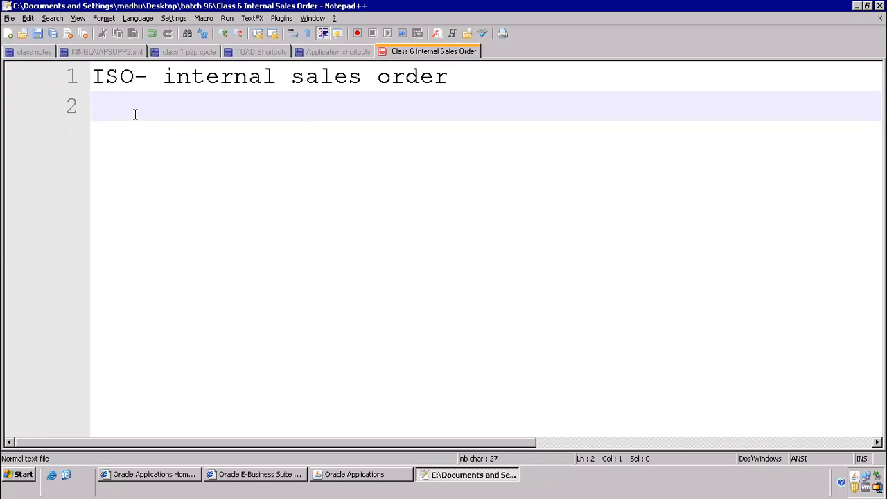
Enter "M1" and "M2" widely spaced on one line, separated from the heading by a blank line
{"action": "type", "text": "M1                M2"}
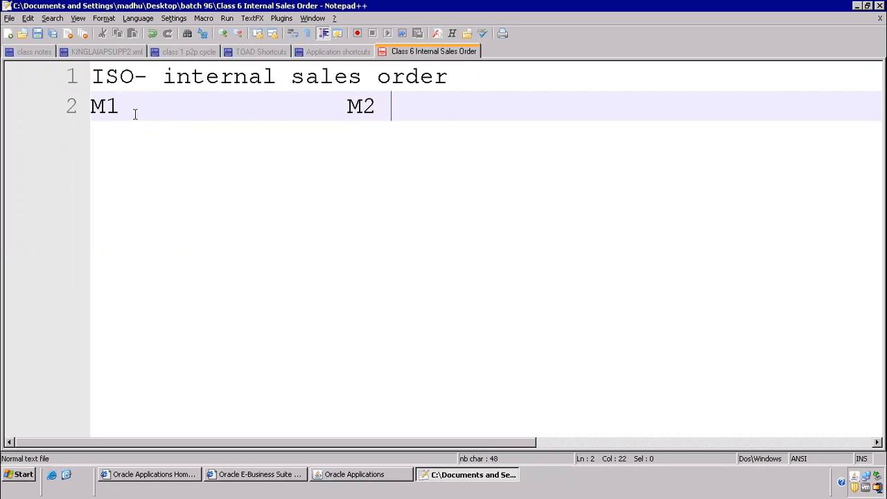
{"action": "key", "text": "BackSpace"}
{"action": "key", "text": "Home"}
{"action": "key", "text": "Return"}
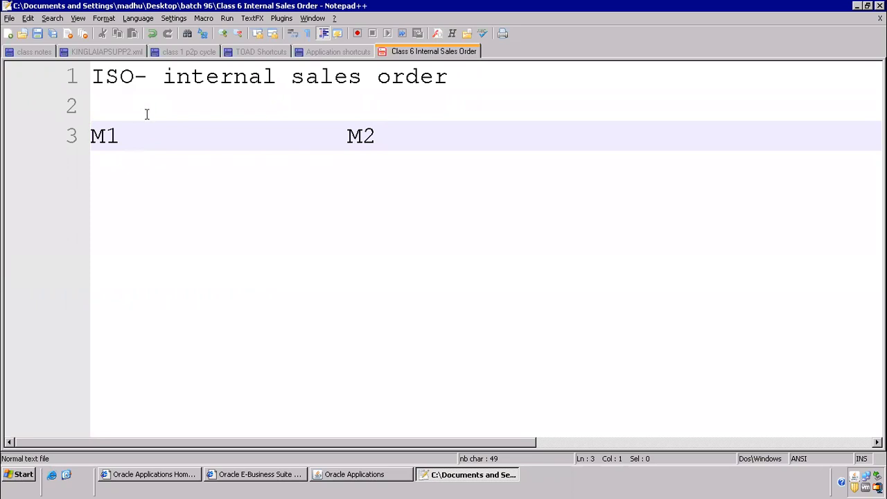
Add the arrow "<----" between M1 and M2, starting directly after M1, and remove the excess spaces before the dashes
{"action": "left_click", "coordinate": [120, 131]}
{"action": "left_click", "coordinate": [309, 144]}
{"action": "type", "text": "----"}
{"action": "key", "text": "Left"}
{"action": "key", "text": "Home"}
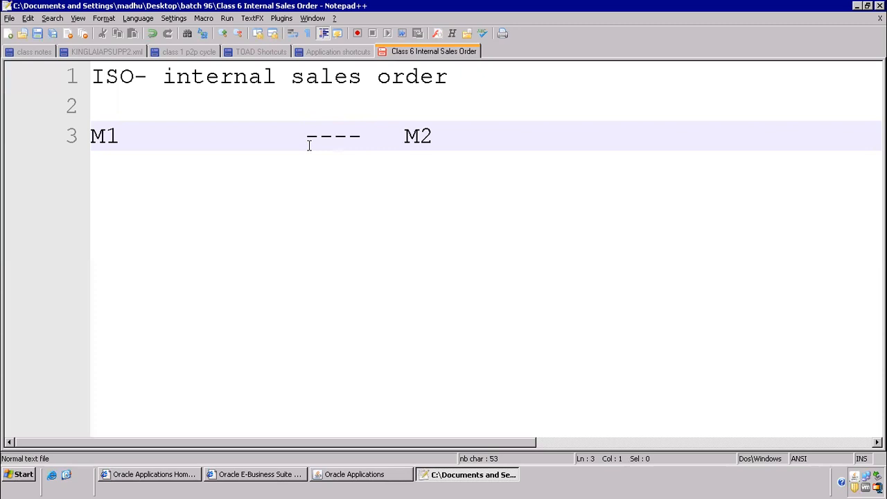
{"action": "type", "text": "<"}
{"action": "key", "text": "BackSpace"}
{"action": "key", "text": "Right"}
{"action": "key", "text": "Right"}
{"action": "type", "text": "<"}
{"action": "key", "text": "Delete"}
{"action": "key", "text": "Delete"}
{"action": "key", "text": "Delete"}
{"action": "key", "text": "Delete"}
{"action": "key", "text": "Delete"}
{"action": "key", "text": "Delete"}
{"action": "key", "text": "Delete"}
{"action": "key", "text": "Delete"}
{"action": "key", "text": "Delete"}
{"action": "key", "text": "Delete"}
{"action": "key", "text": "Delete"}
{"action": "key", "text": "Delete"}
{"action": "key", "text": "Delete"}
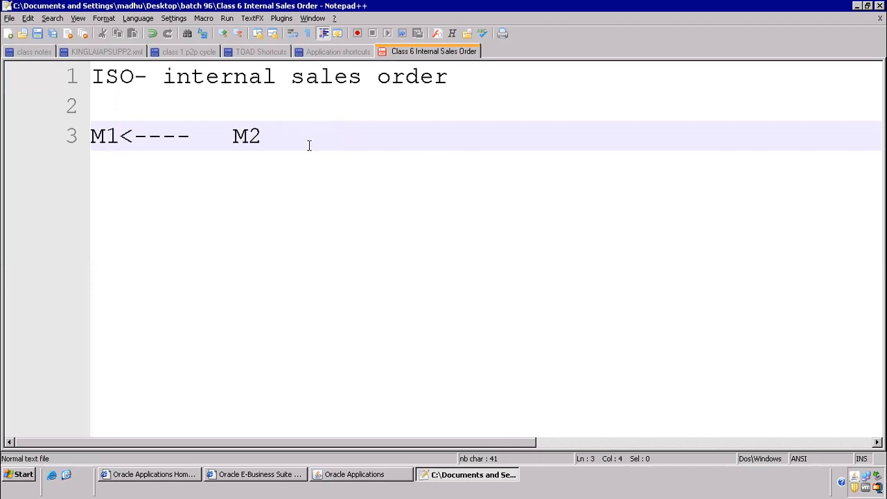
Insert the lines "sales order" and "booking" between the heading and the M1/M2 line, keeping blank lines around them
{"action": "left_click_drag", "start_coordinate": [259, 136], "coordinate": [51, 134]}
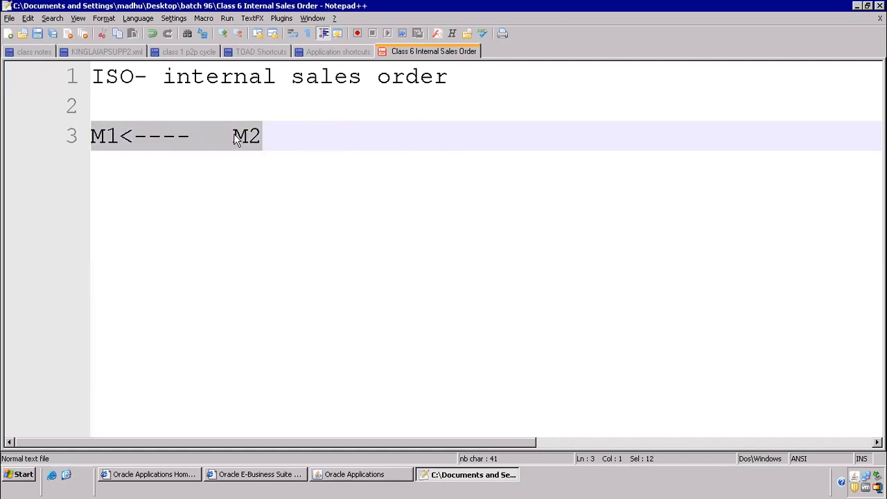
{"action": "left_click", "coordinate": [178, 102]}
{"action": "key", "text": "Return"}
{"action": "key", "text": "Return"}
{"action": "key", "text": "Up"}
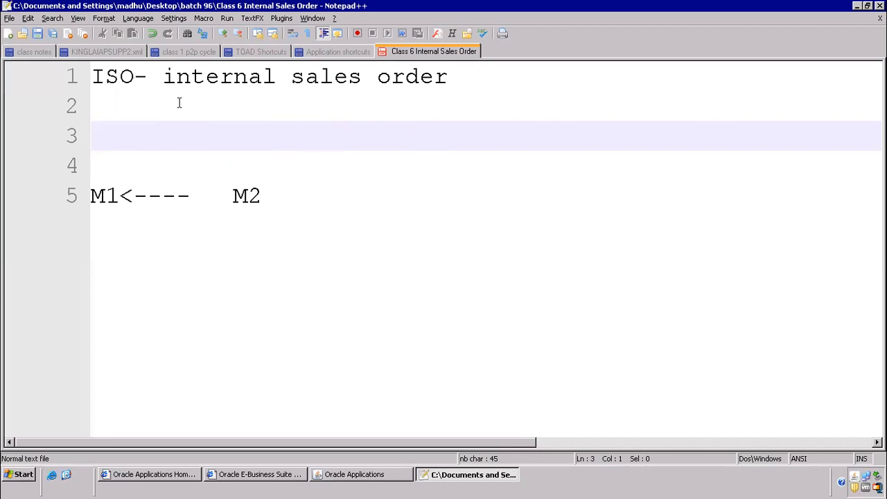
{"action": "type", "text": "sales order"}
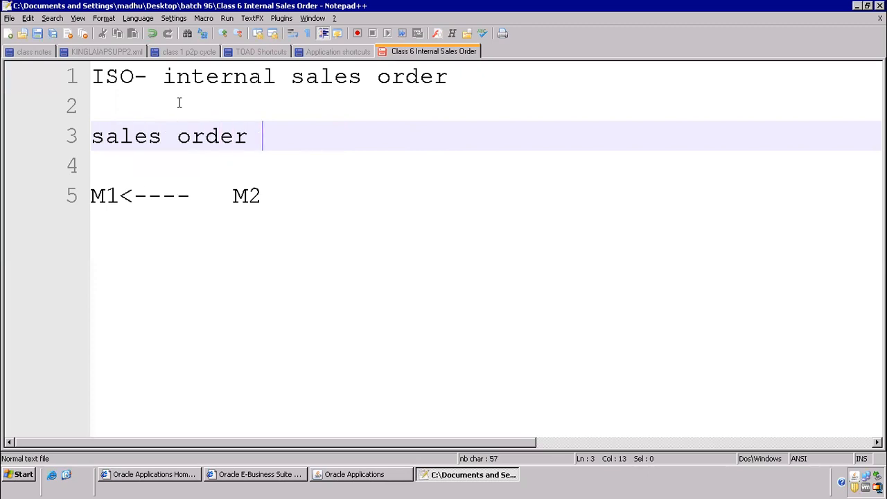
{"action": "key", "text": "Return"}
{"action": "type", "text": "bo"}
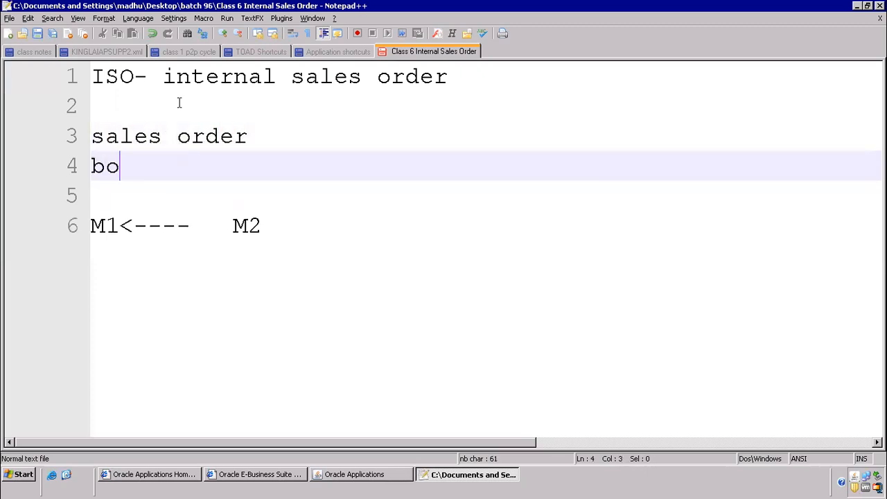
{"action": "type", "text": "oking"}
Add the line "pick release(m1)" directly below "booking"
{"action": "key", "text": "Return"}
{"action": "type", "text": "pick re"}
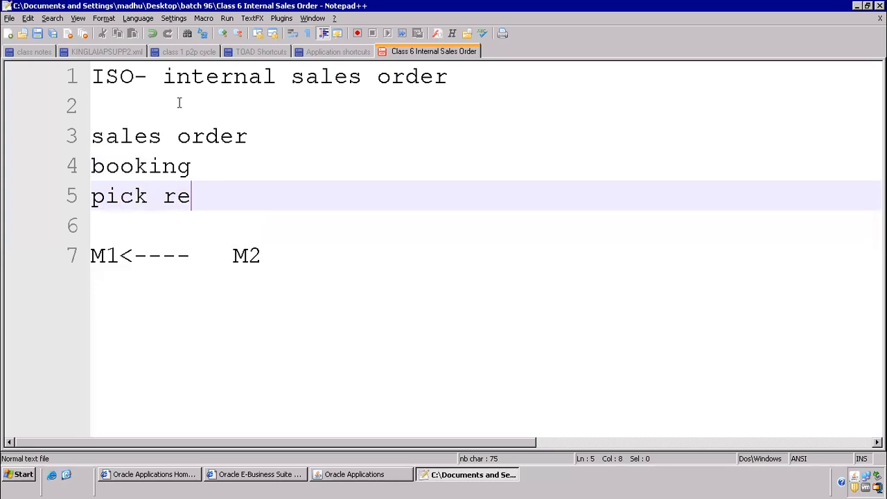
{"action": "type", "text": "lease"}
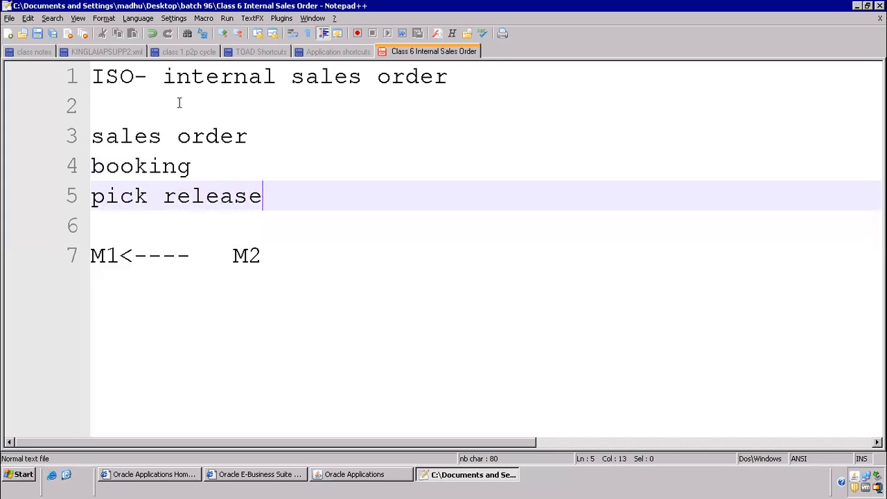
{"action": "type", "text": "(m1)"}
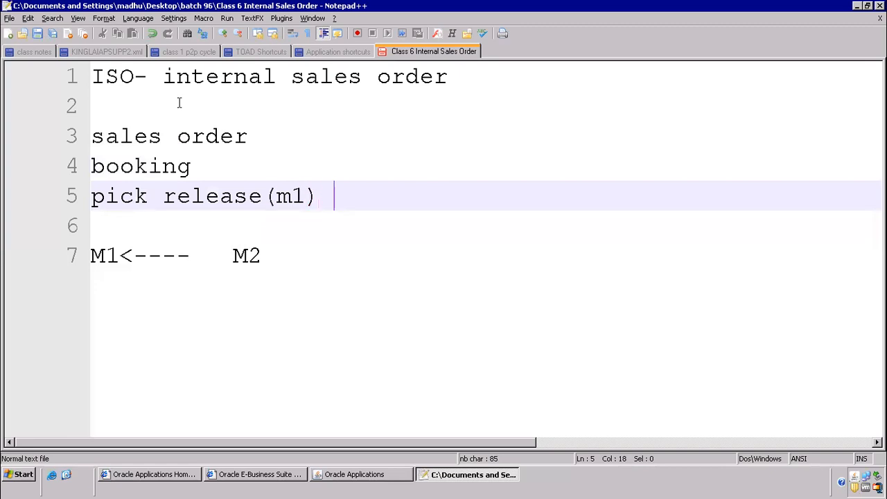
{"action": "left_click_drag", "start_coordinate": [264, 196], "coordinate": [362, 192]}
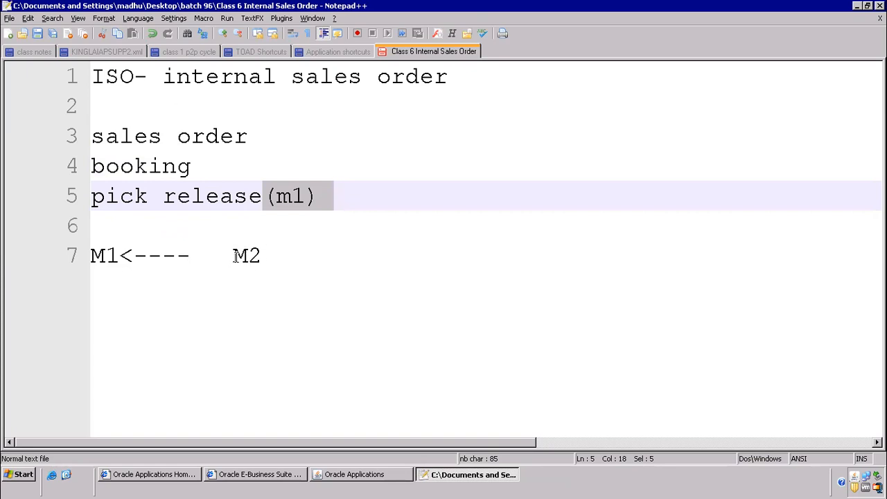
{"action": "left_click_drag", "start_coordinate": [233, 256], "coordinate": [269, 255]}
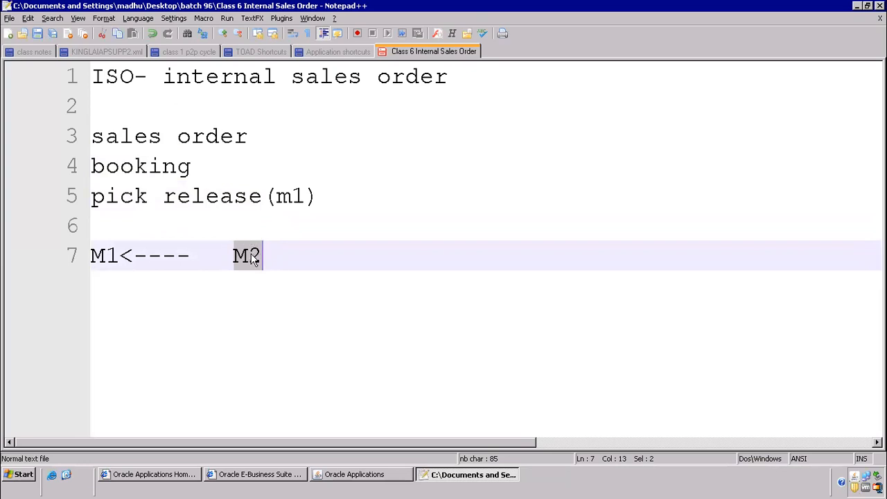
{"action": "left_click", "coordinate": [280, 260]}
{"action": "left_click_drag", "start_coordinate": [261, 256], "coordinate": [80, 254]}
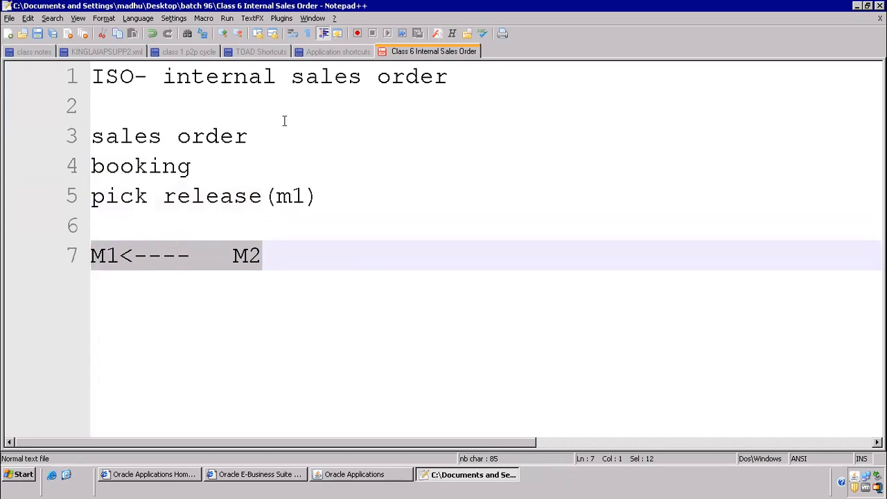
Remove the blank line above the M1/M2 line and enter "customer" on the blank line below the heading
{"action": "left_click", "coordinate": [321, 193]}
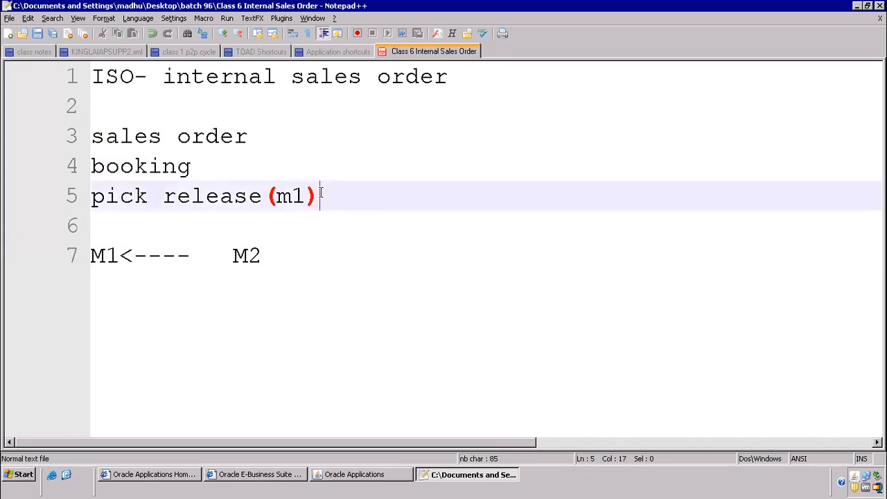
{"action": "key", "text": "Delete"}
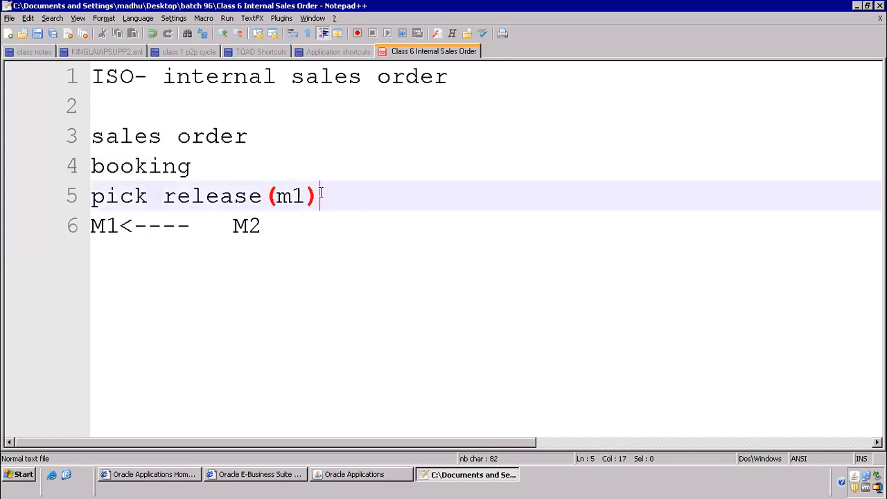
{"action": "left_click_drag", "start_coordinate": [343, 201], "coordinate": [113, 208]}
{"action": "left_click", "coordinate": [381, 229]}
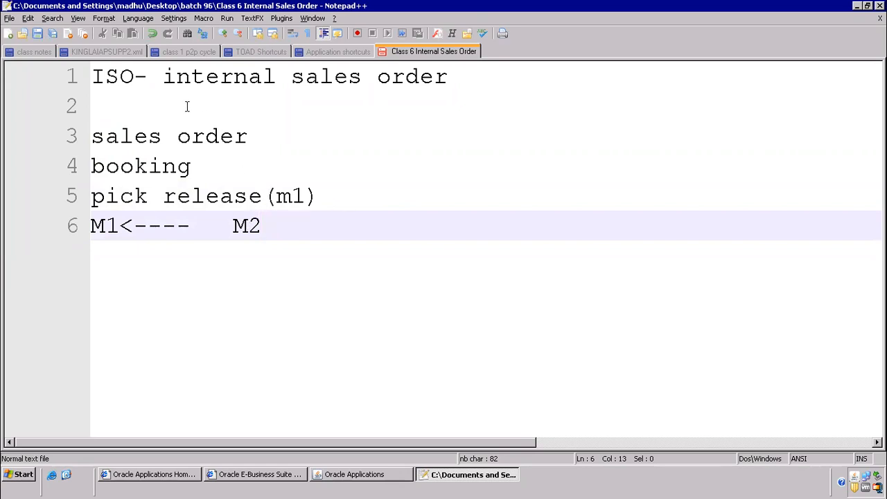
{"action": "left_click", "coordinate": [137, 105]}
{"action": "type", "text": "customer"}
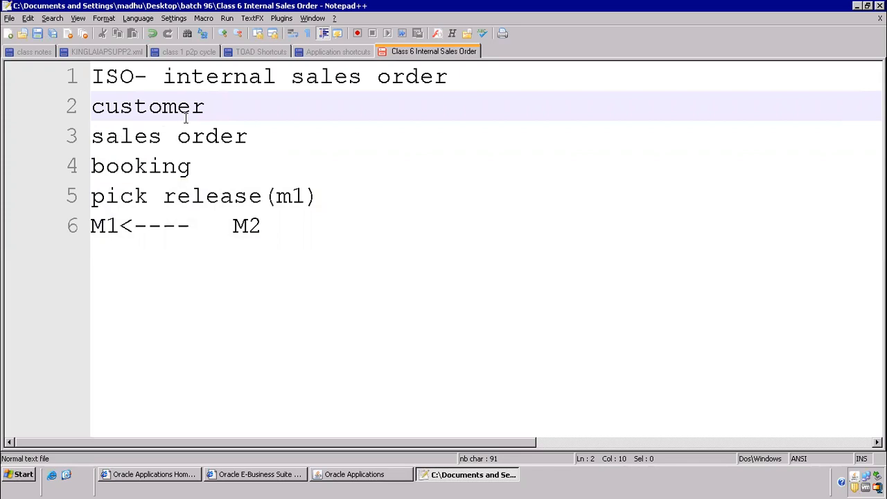
{"action": "left_click_drag", "start_coordinate": [119, 135], "coordinate": [267, 173]}
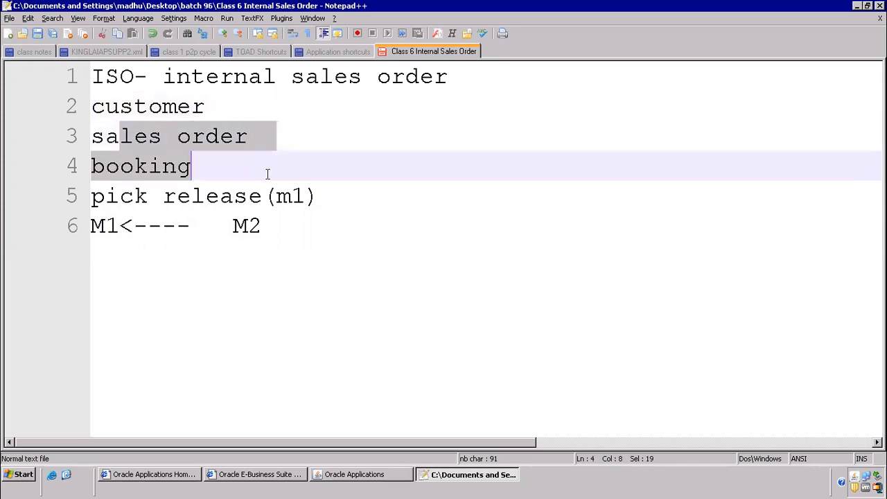
{"action": "left_click_drag", "start_coordinate": [267, 173], "coordinate": [345, 197]}
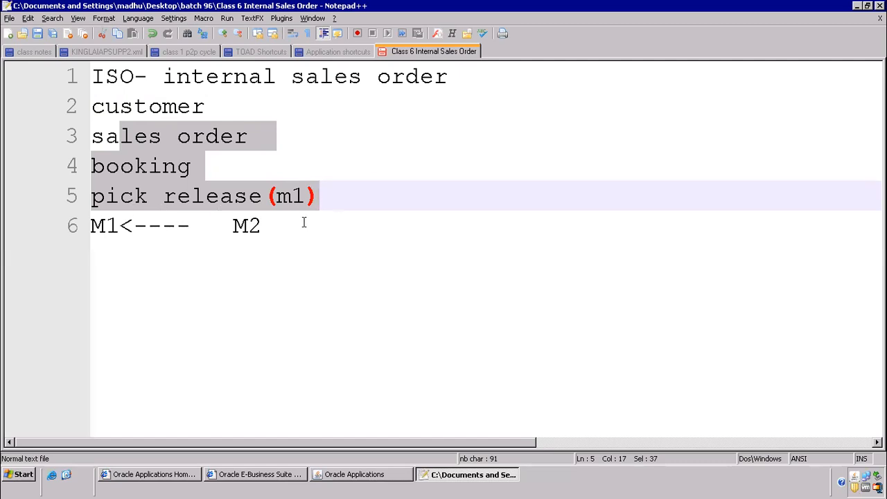
{"action": "left_click_drag", "start_coordinate": [283, 221], "coordinate": [223, 226]}
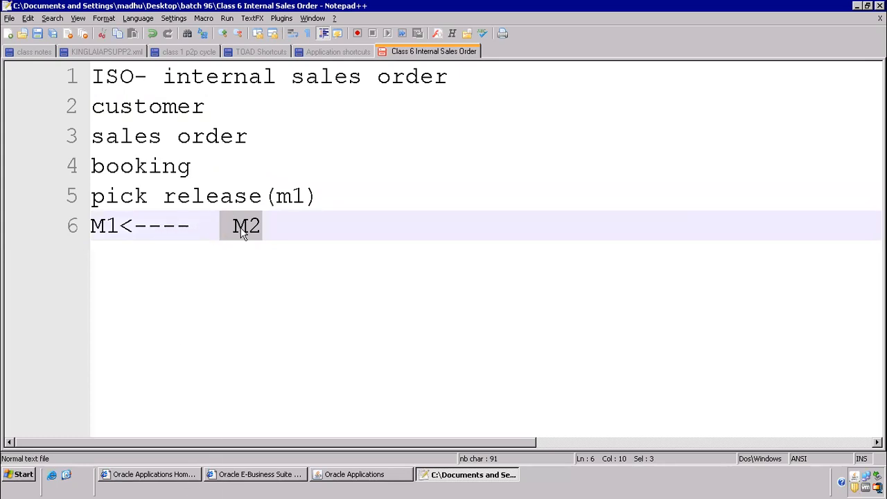
{"action": "left_click", "coordinate": [230, 259]}
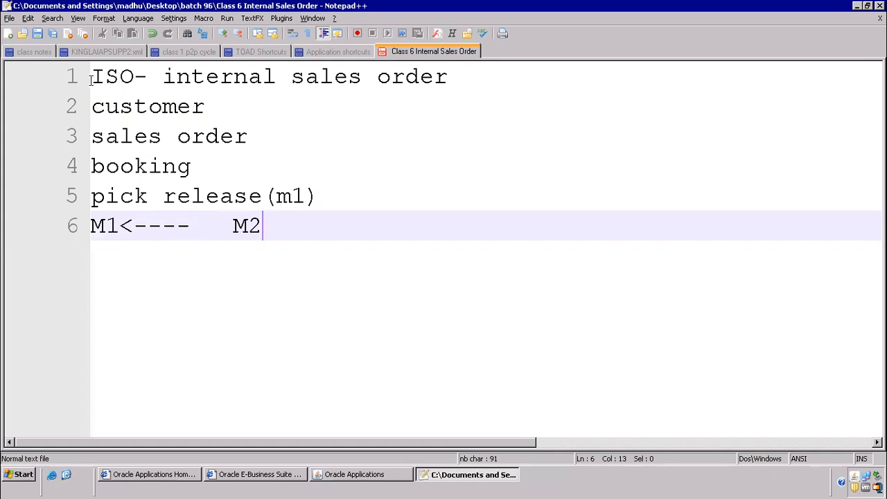
{"action": "left_click", "coordinate": [99, 76]}
{"action": "left_click_drag", "start_coordinate": [483, 89], "coordinate": [481, 87]}
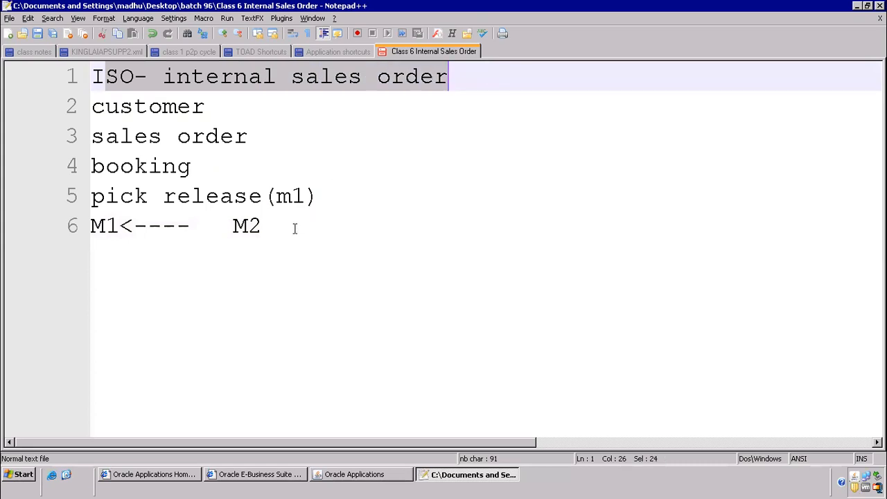
Add a "setups" heading underlined with dashes below the M1/M2 line
{"action": "left_click_drag", "start_coordinate": [265, 225], "coordinate": [73, 218]}
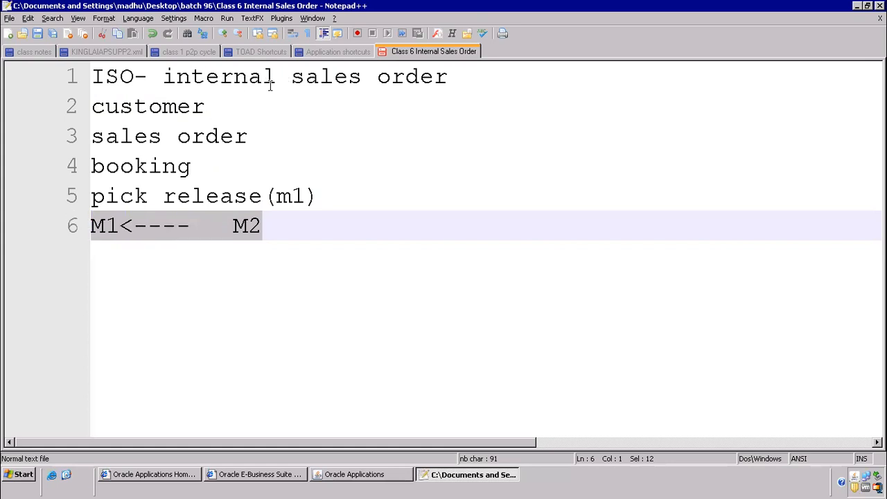
{"action": "left_click", "coordinate": [273, 227]}
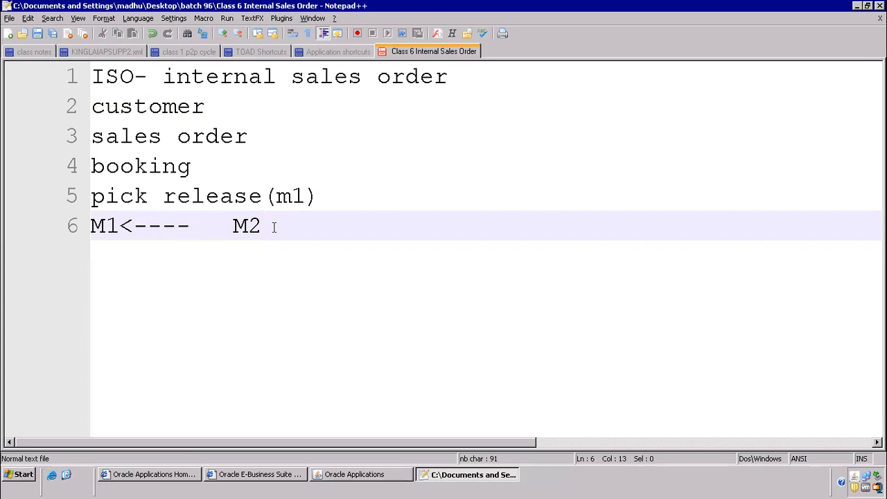
{"action": "key", "text": "Return"}
{"action": "type", "text": "setups"}
{"action": "key", "text": "Return"}
{"action": "type", "text": "---------"}
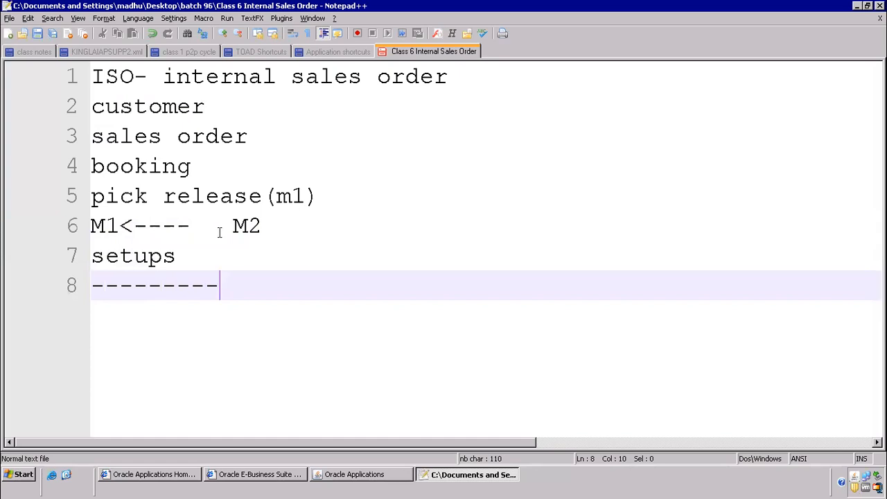
Add the entry "1) item creation" below the dashed line, followed by ten line breaks
{"action": "key", "text": "Return"}
{"action": "type", "text": "1) "}
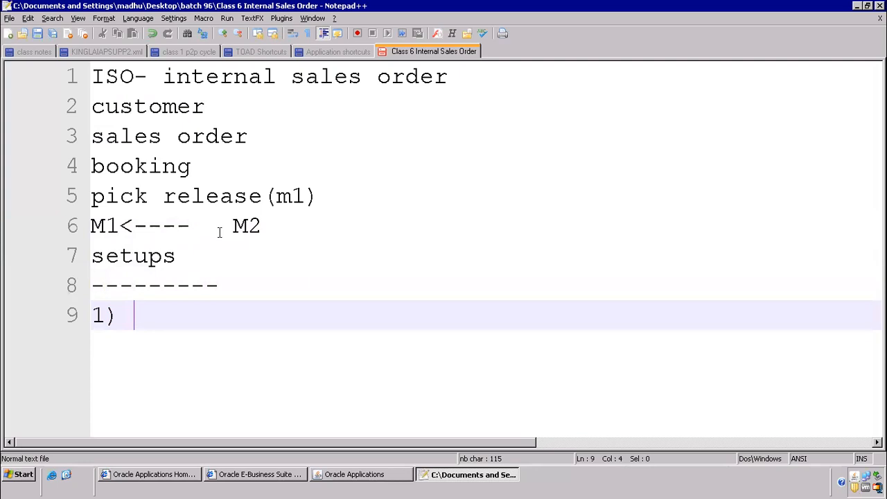
{"action": "type", "text": "item creation"}
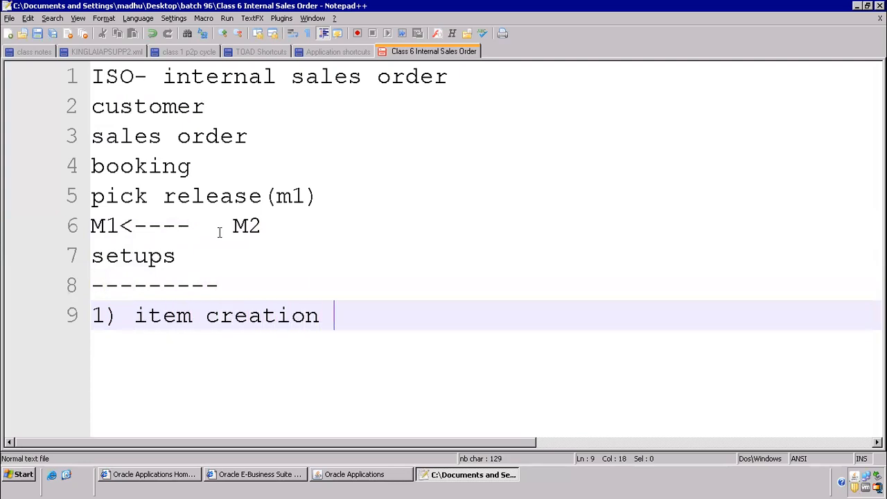
{"action": "key", "text": "Return"}
{"action": "key", "text": "Return"}
{"action": "key", "text": "Return"}
{"action": "key", "text": "Return"}
{"action": "key", "text": "Return"}
{"action": "key", "text": "Return"}
{"action": "key", "text": "Return"}
{"action": "key", "text": "Return"}
{"action": "key", "text": "Return"}
{"action": "key", "text": "Return"}
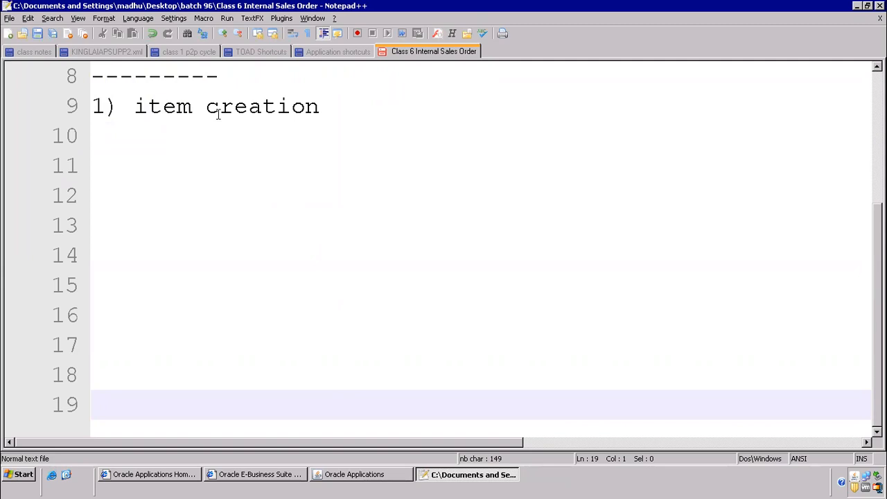
Switch to Oracle Applications, choose the Purchasing, Vision Operations (USA) responsibility and look into its Items functions
{"action": "left_click", "coordinate": [334, 478]}
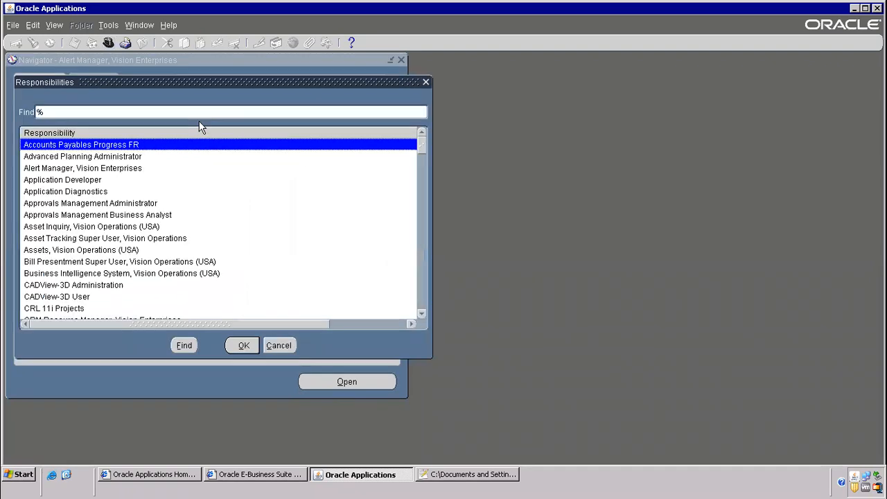
{"action": "type", "text": "purchasing"}
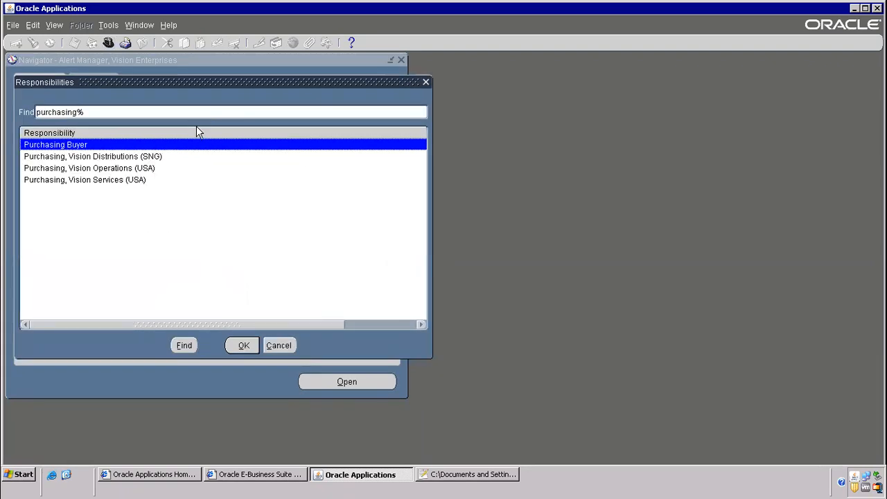
{"action": "double_click", "coordinate": [125, 169]}
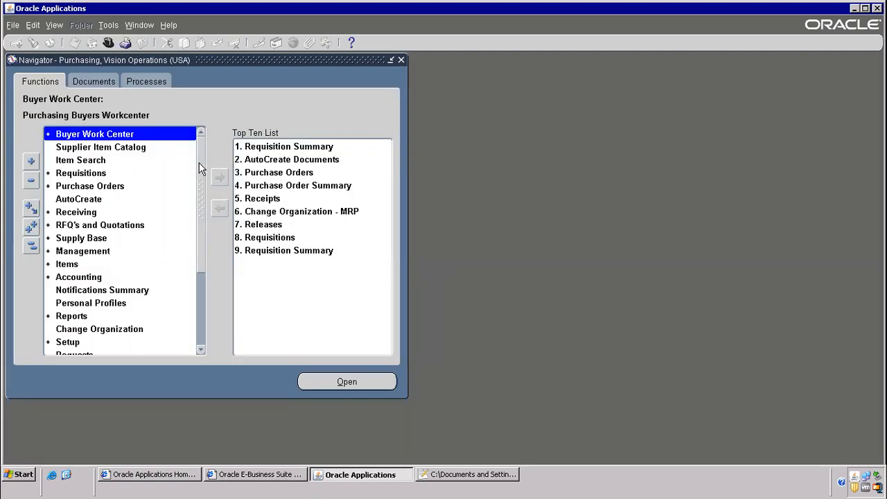
{"action": "left_click_drag", "start_coordinate": [200, 174], "coordinate": [189, 297]}
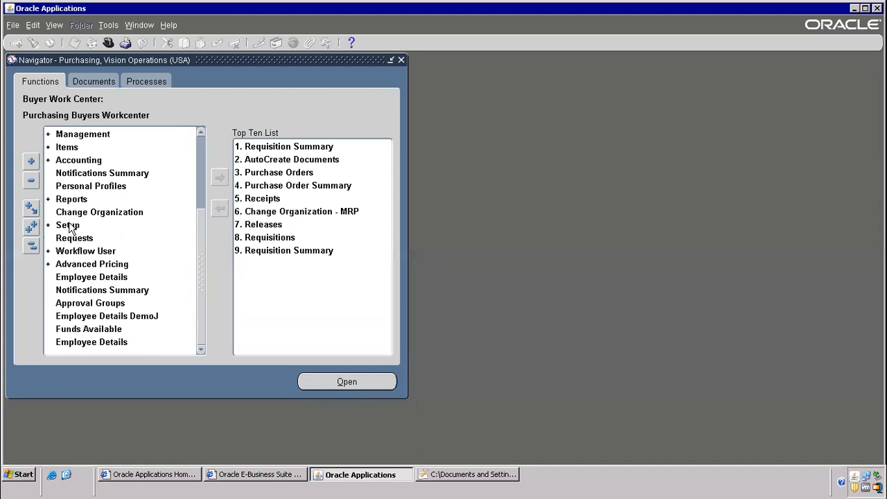
{"action": "left_click", "coordinate": [66, 149]}
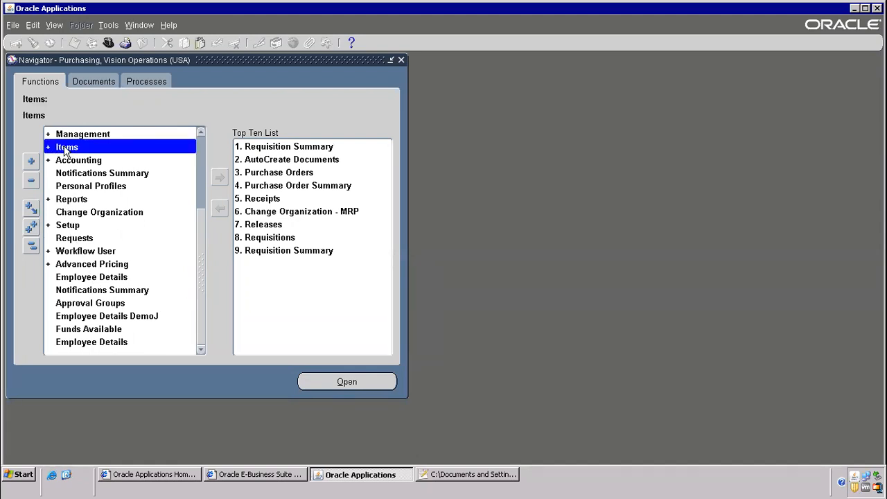
{"action": "double_click", "coordinate": [66, 148]}
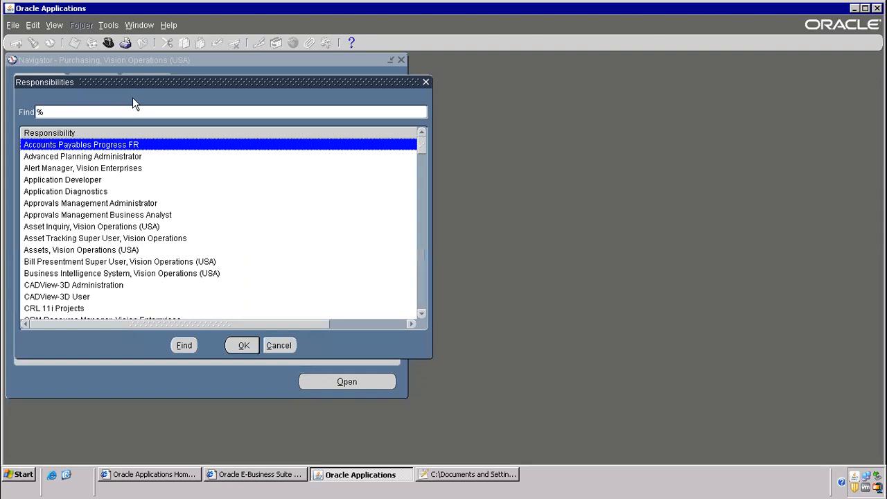
Change the responsibility to Inventory, Vision Operations (USA) and expand its Items functions
{"action": "type", "text": "In"}
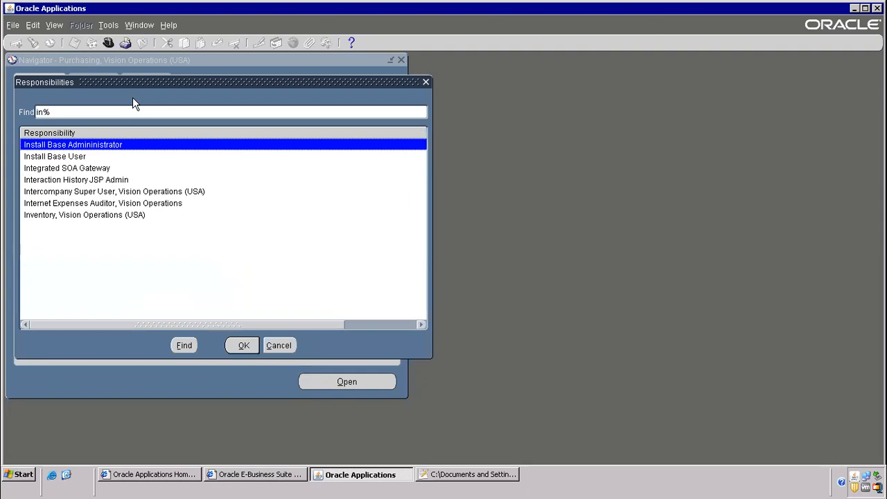
{"action": "double_click", "coordinate": [124, 214]}
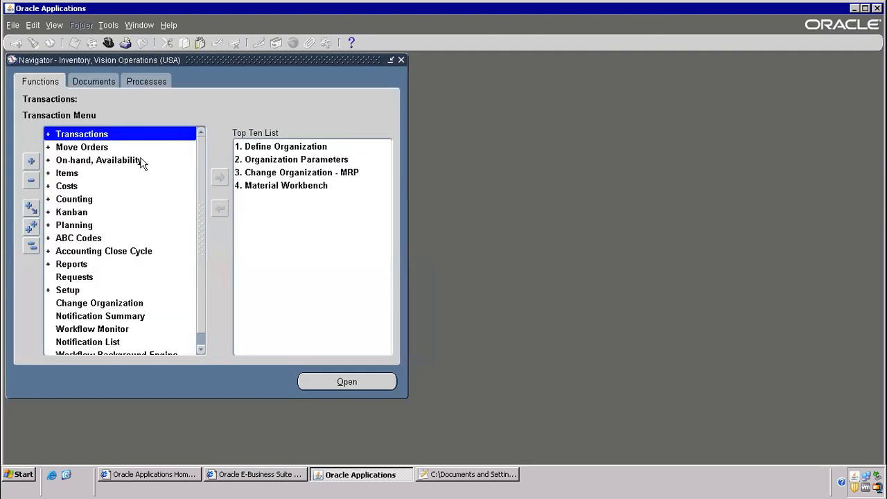
{"action": "double_click", "coordinate": [72, 174]}
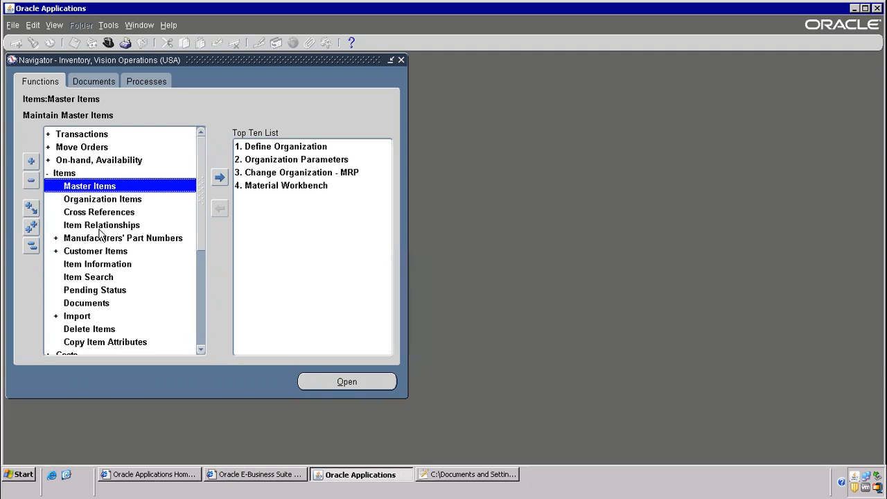
Open the Master Items form for organization V1, Vision Operations
{"action": "left_click", "coordinate": [108, 201]}
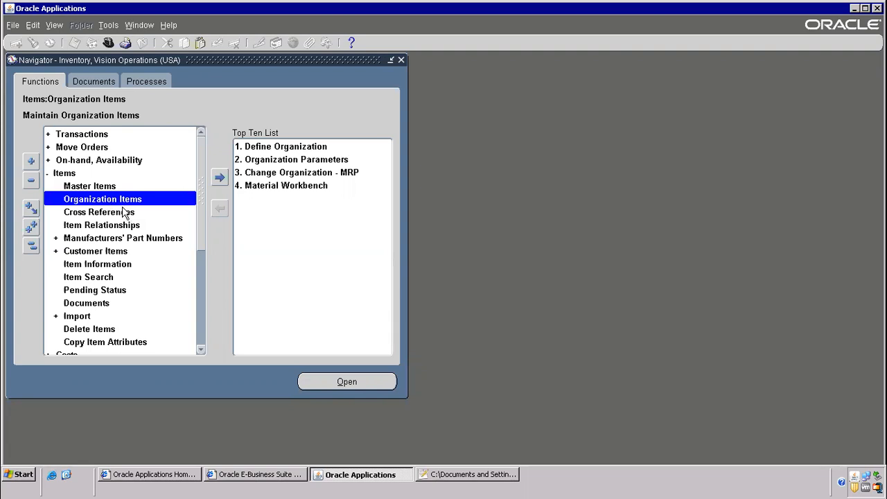
{"action": "left_click", "coordinate": [99, 186]}
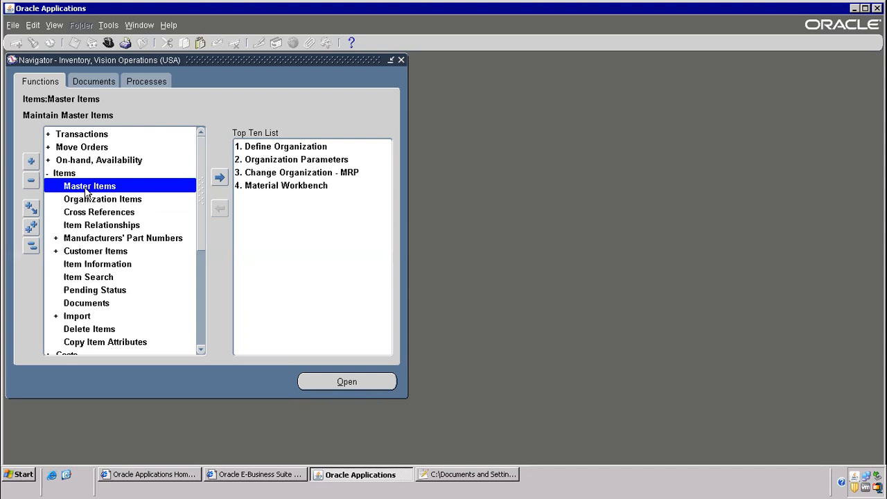
{"action": "left_click", "coordinate": [69, 174]}
{"action": "left_click", "coordinate": [86, 189]}
{"action": "double_click", "coordinate": [99, 188]}
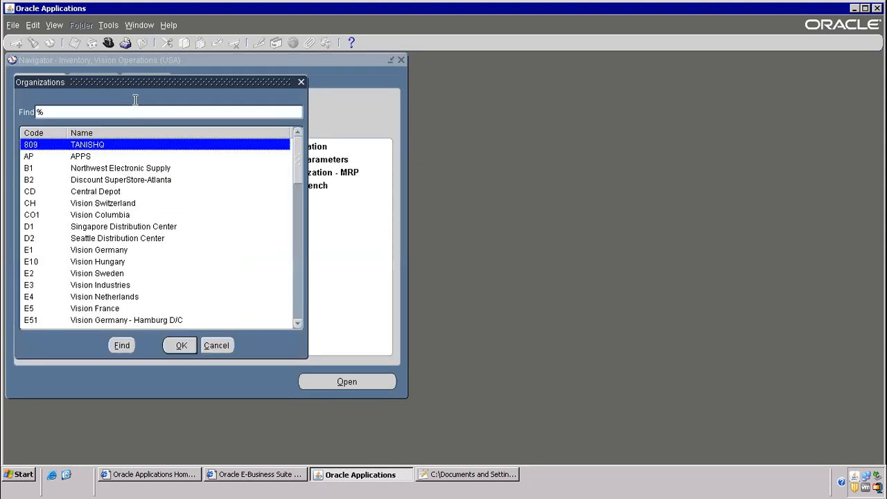
{"action": "type", "text": "v"}
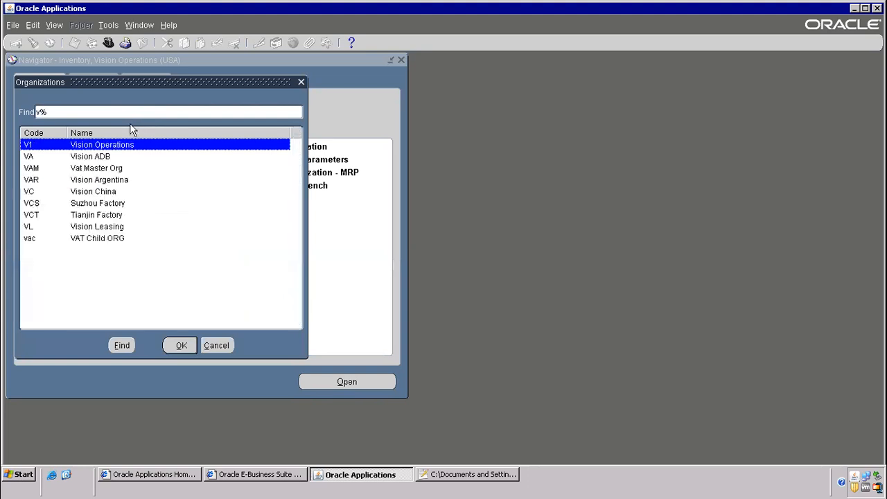
{"action": "double_click", "coordinate": [115, 146]}
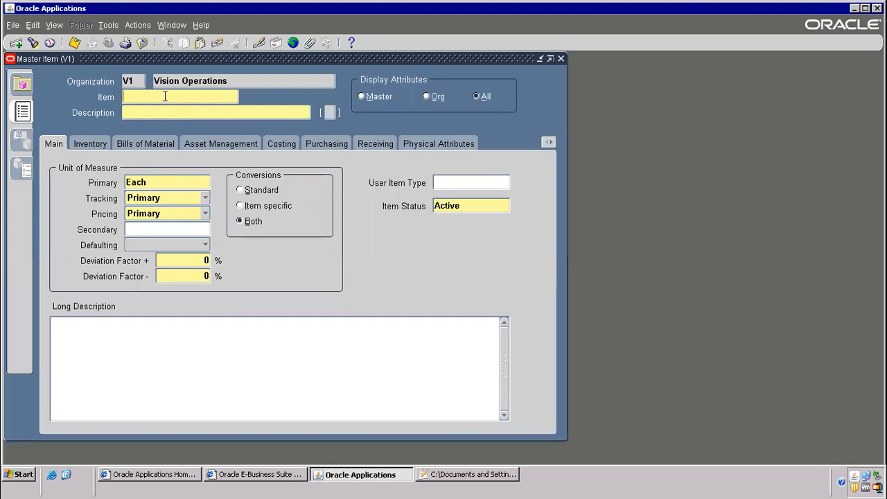
Try to name the new master item "ISO Item"
{"action": "type", "text": "ISO"}
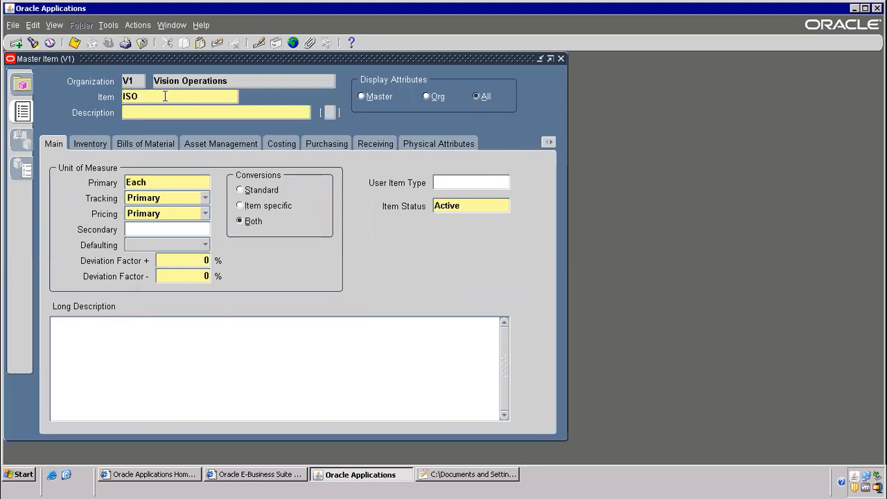
{"action": "type", "text": " Item"}
{"action": "key", "text": "Tab"}
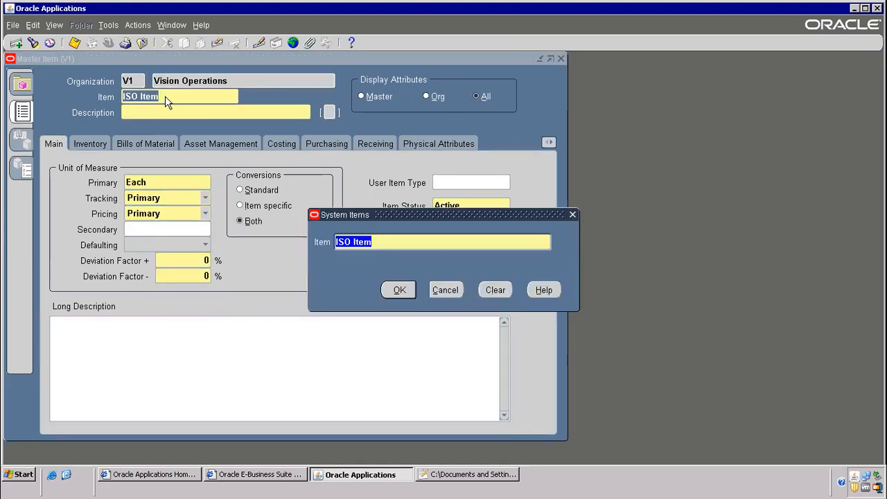
Maximize the application window and set the item name to "KEY BOARD HP"
{"action": "left_click", "coordinate": [866, 8]}
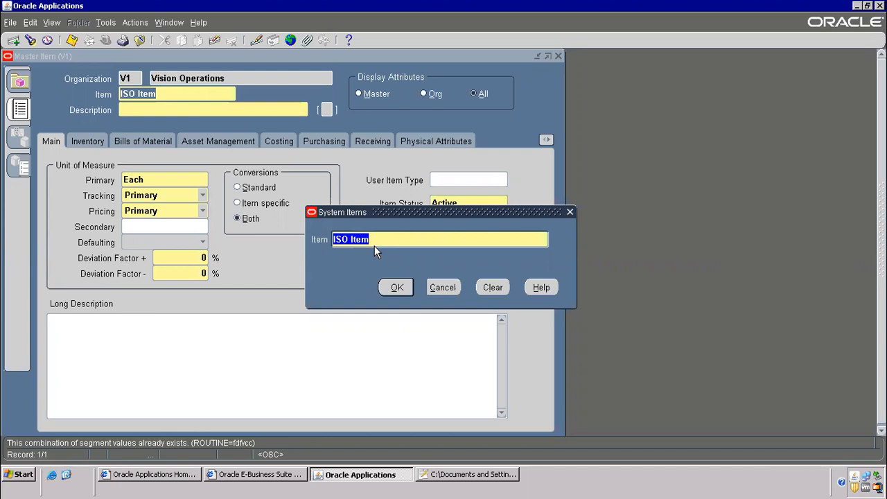
{"action": "left_click_drag", "start_coordinate": [383, 241], "coordinate": [279, 214]}
{"action": "type", "text": "KEY BOA"}
{"action": "type", "text": "RD HP"}
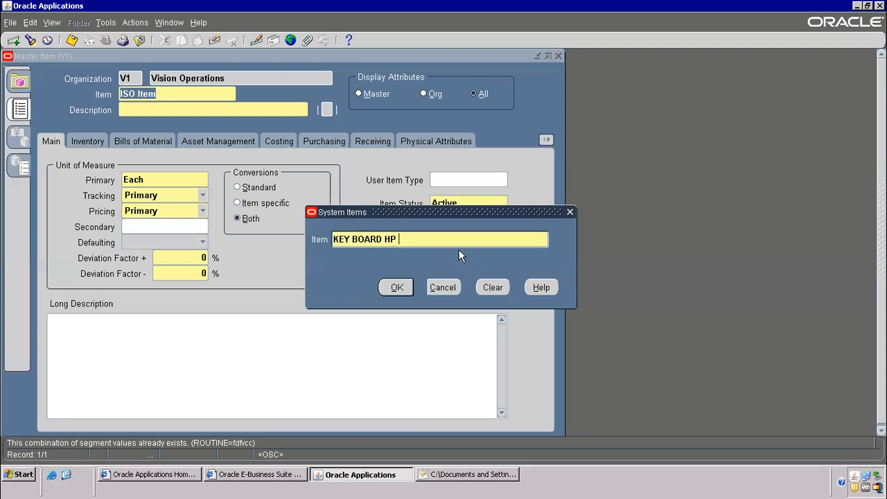
{"action": "left_click", "coordinate": [397, 287]}
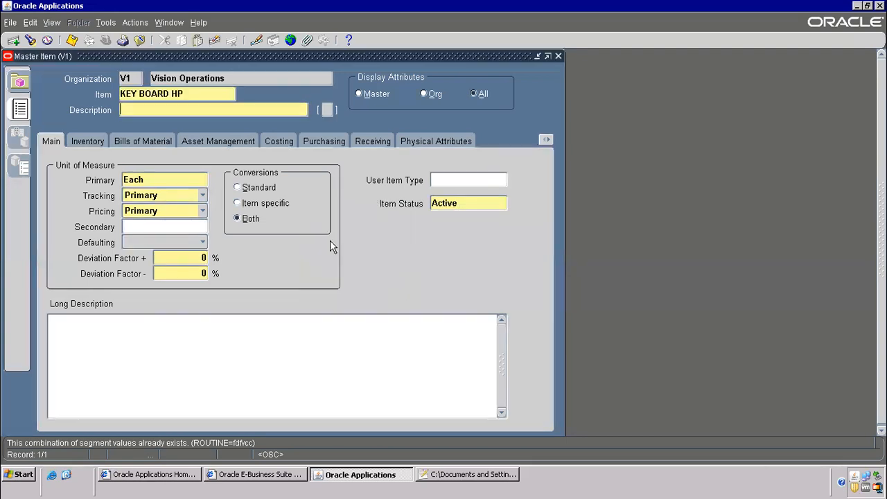
Copy the item name, set the description to "Wireless Keyboard along with mouse" and save the item
{"action": "double_click", "coordinate": [179, 95]}
{"action": "right_click", "coordinate": [178, 96]}
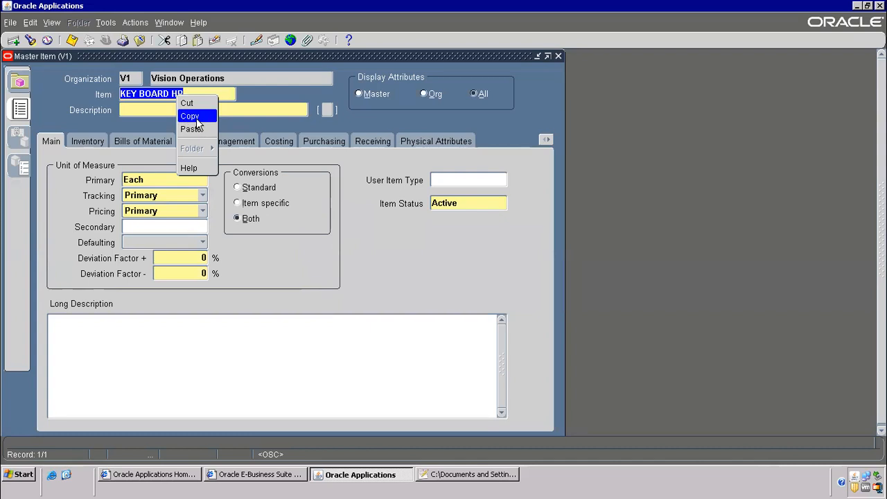
{"action": "left_click", "coordinate": [187, 116]}
{"action": "left_click", "coordinate": [163, 111]}
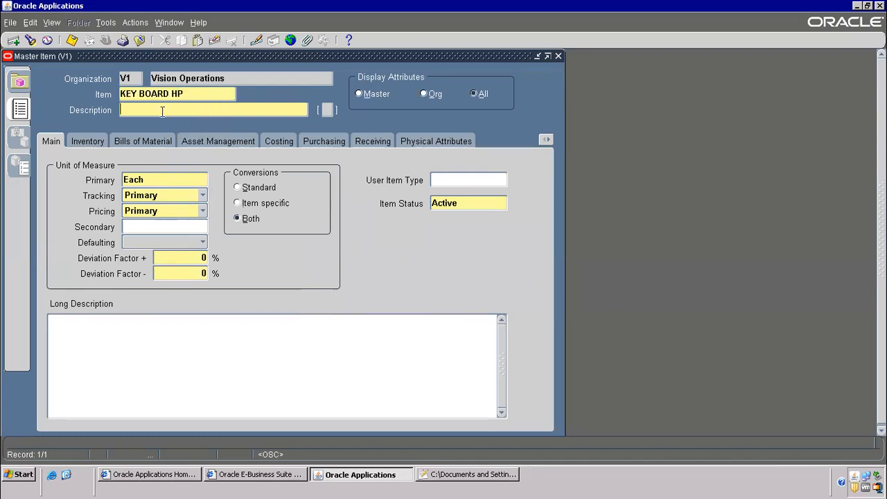
{"action": "type", "text": "Wireless Keyboard in"}
{"action": "key", "text": "BackSpace"}
{"action": "key", "text": "BackSpace"}
{"action": "type", "text": "along"}
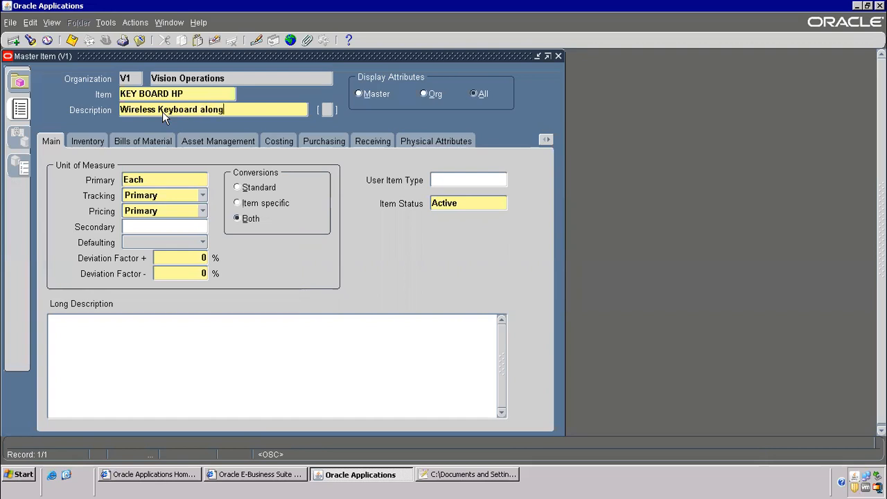
{"action": "type", "text": " with mouse"}
{"action": "left_click_drag", "start_coordinate": [147, 104], "coordinate": [277, 111]}
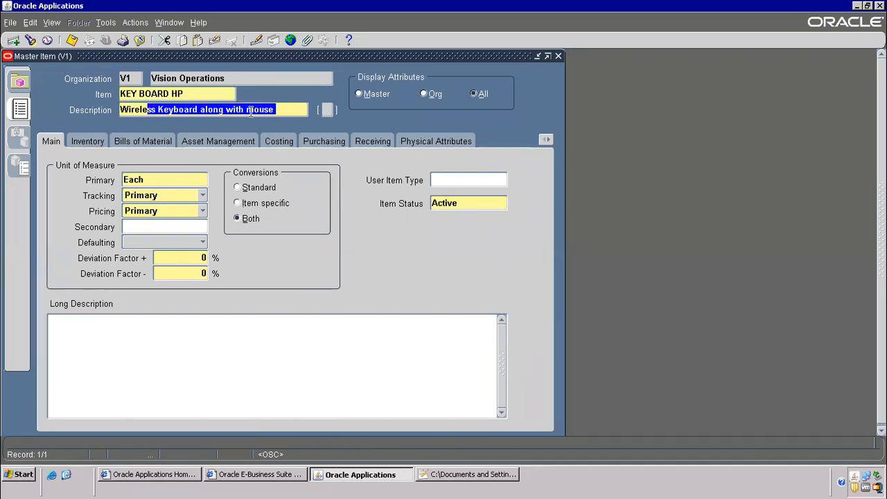
{"action": "left_click", "coordinate": [72, 39]}
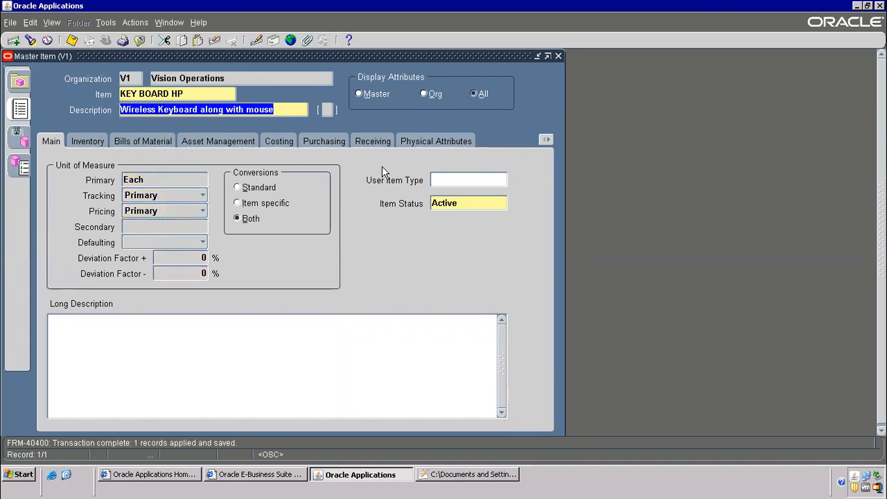
View the item's Purchasing attributes and its Order Management attributes
{"action": "left_click", "coordinate": [326, 142]}
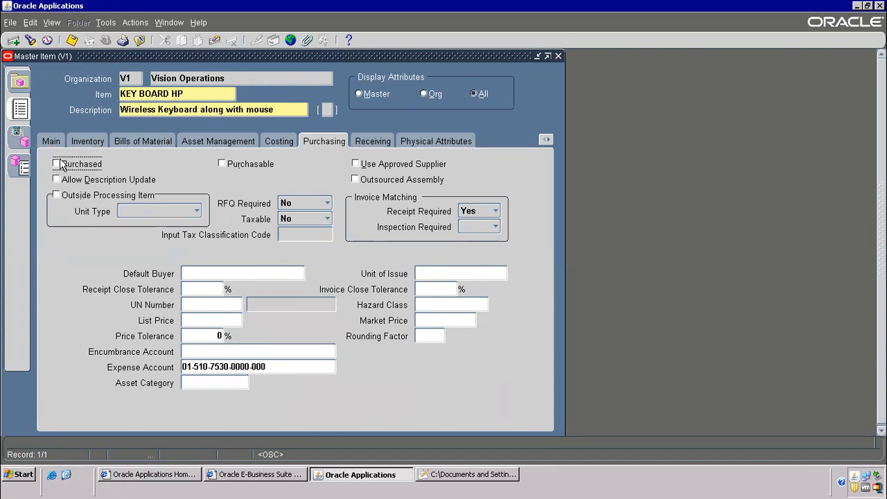
{"action": "left_click", "coordinate": [546, 139]}
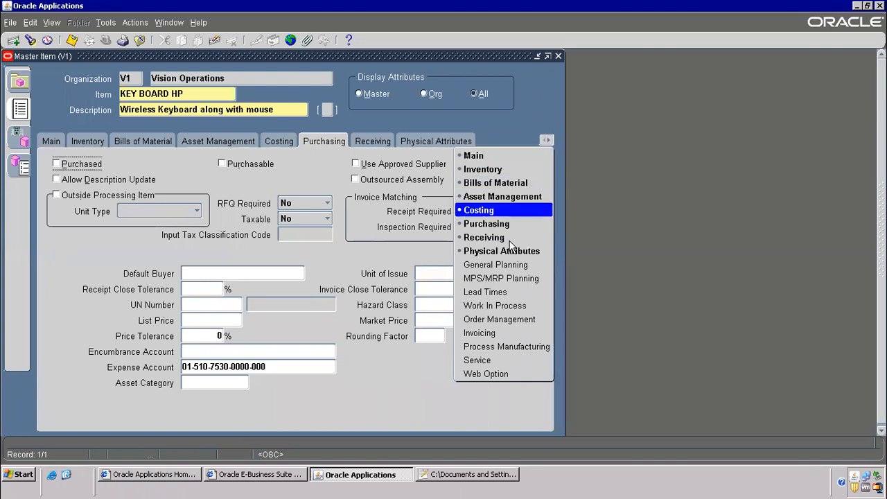
{"action": "left_click", "coordinate": [493, 319]}
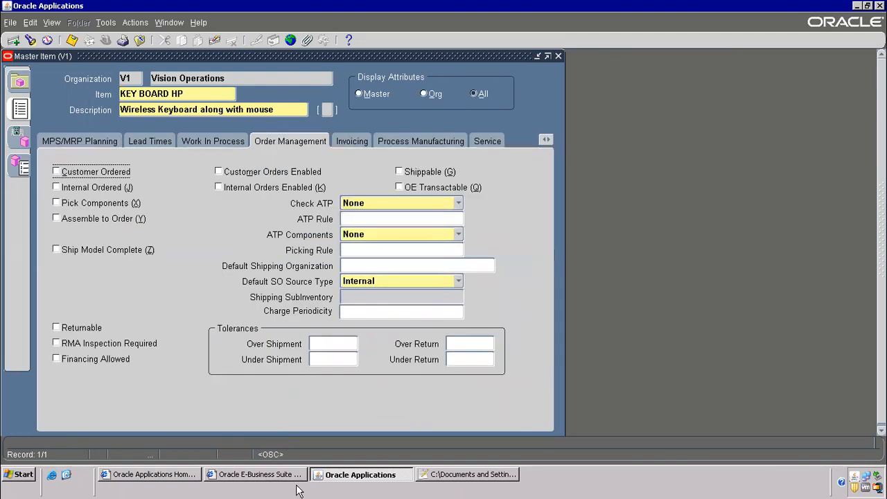
Switch back to the Notepad++ class notes and highlight the line showing the M1 and M2 flow
{"action": "left_click", "coordinate": [447, 478]}
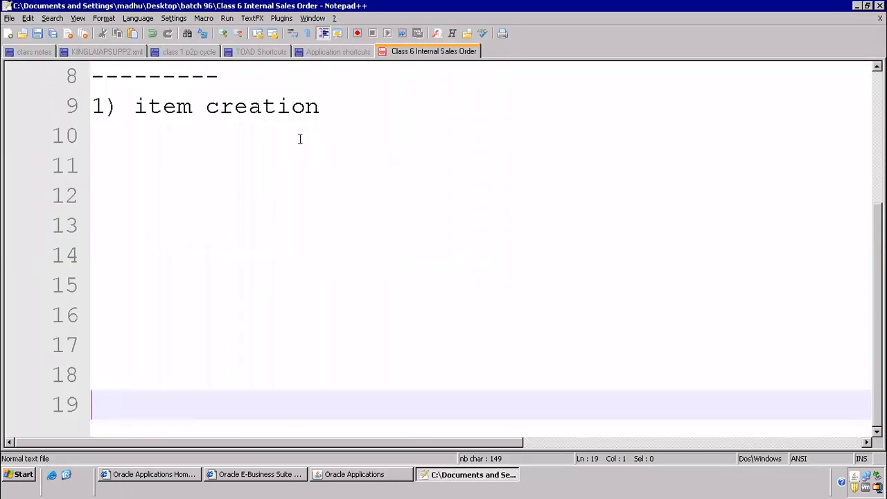
{"action": "scroll", "coordinate": [270, 132], "scroll_direction": "up", "scroll_amount": 3}
{"action": "left_click", "coordinate": [271, 232]}
{"action": "left_click_drag", "start_coordinate": [205, 231], "coordinate": [97, 232]}
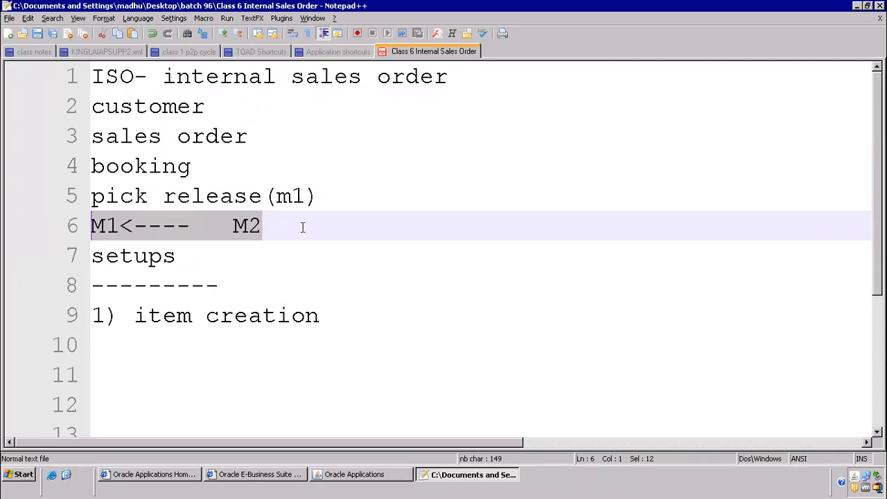
Try out the Shippable attribute in Oracle Applications and highlight the M1 and M2 flow line in the Notepad++ class notes
{"action": "key", "text": "alt+Tab"}
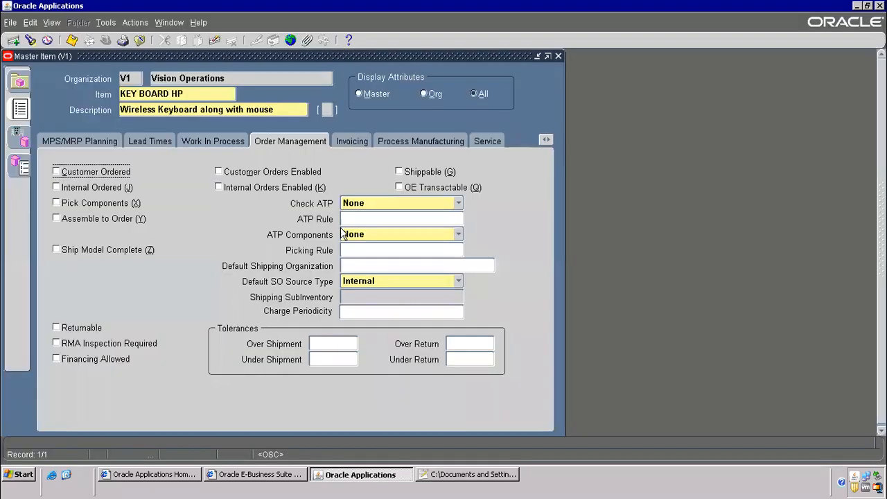
{"action": "left_click", "coordinate": [400, 172]}
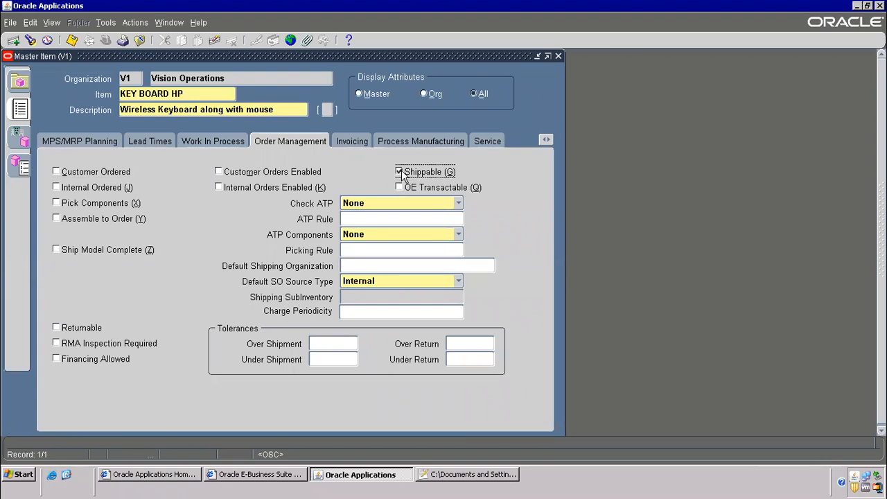
{"action": "key", "text": "alt+Tab"}
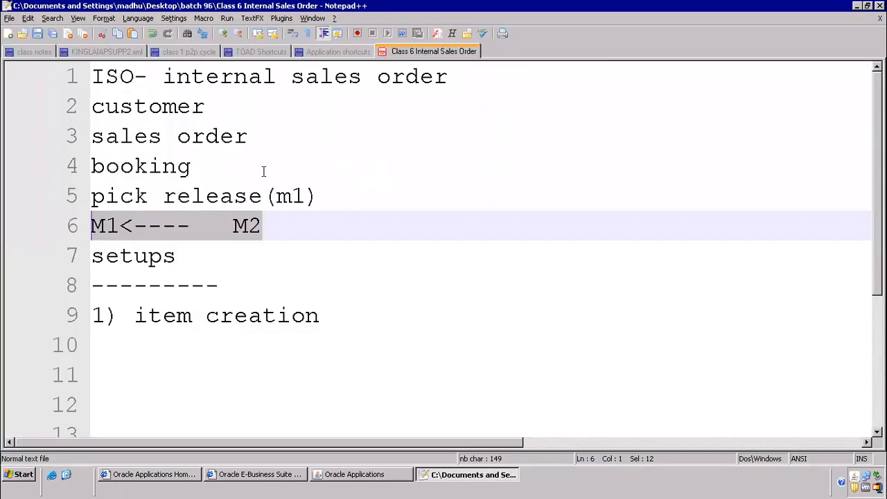
{"action": "left_click_drag", "start_coordinate": [261, 223], "coordinate": [78, 220]}
{"action": "key", "text": "alt+Tab"}
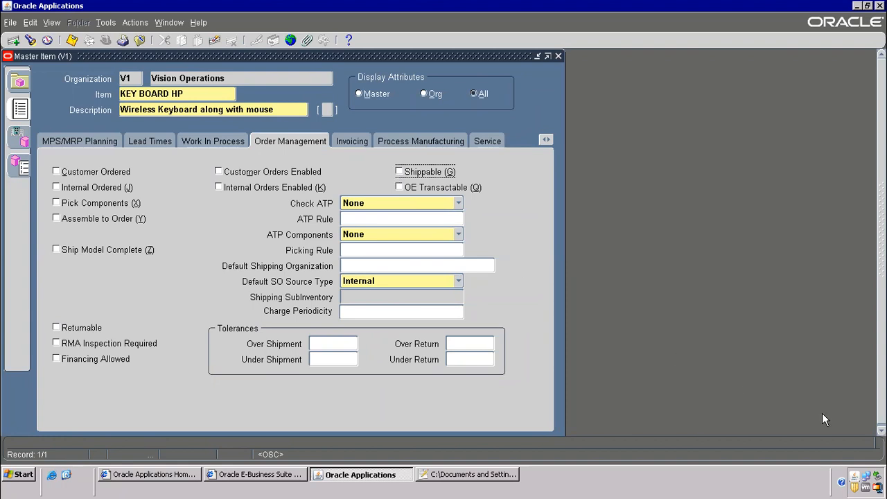
Switch to the Notepad++ class notes and add "item attributes" on the line below "1) item creation"
{"action": "left_click", "coordinate": [446, 478]}
{"action": "left_click", "coordinate": [256, 348]}
{"action": "type", "text": "item attributes"}
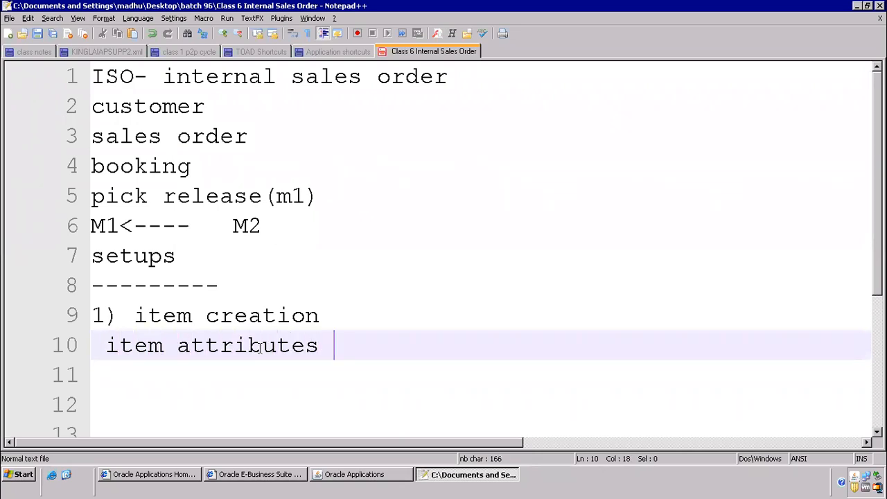
Switch to Oracle Applications, try out the Internal Ordered, Internal Orders Enabled and Shippable attributes, and clear them again
{"action": "key", "text": "alt+Tab"}
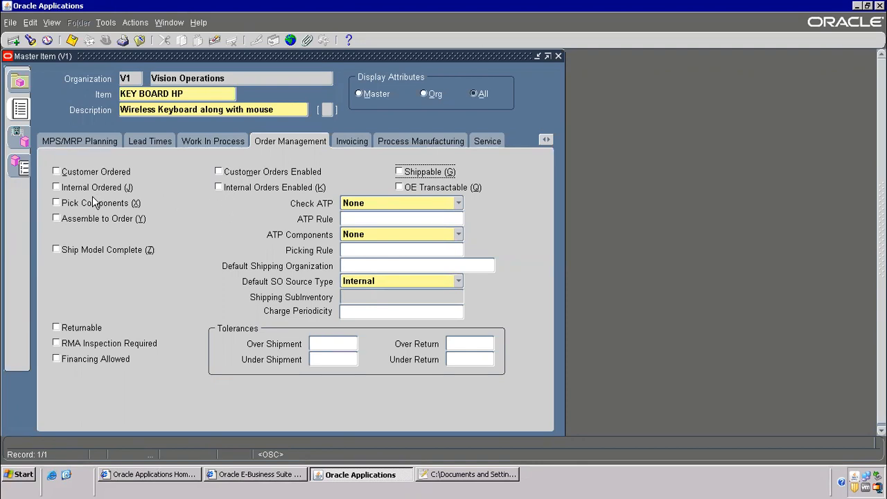
{"action": "left_click", "coordinate": [56, 187]}
{"action": "left_click", "coordinate": [56, 187]}
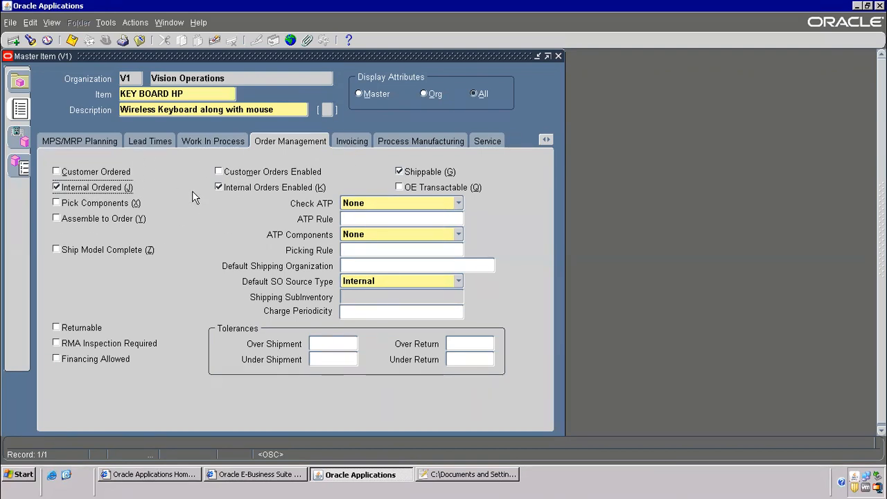
{"action": "left_click", "coordinate": [219, 187]}
{"action": "left_click", "coordinate": [56, 188]}
{"action": "left_click", "coordinate": [399, 171]}
Copy the attributes from the Finished Good template to the item KEY BOARD HP, moving the dialog clear of the attributes
{"action": "left_click", "coordinate": [158, 90]}
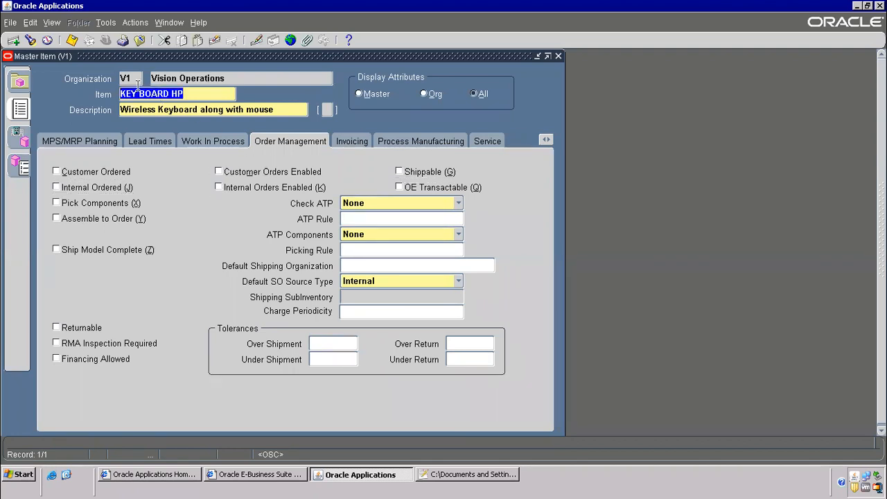
{"action": "left_click", "coordinate": [104, 23]}
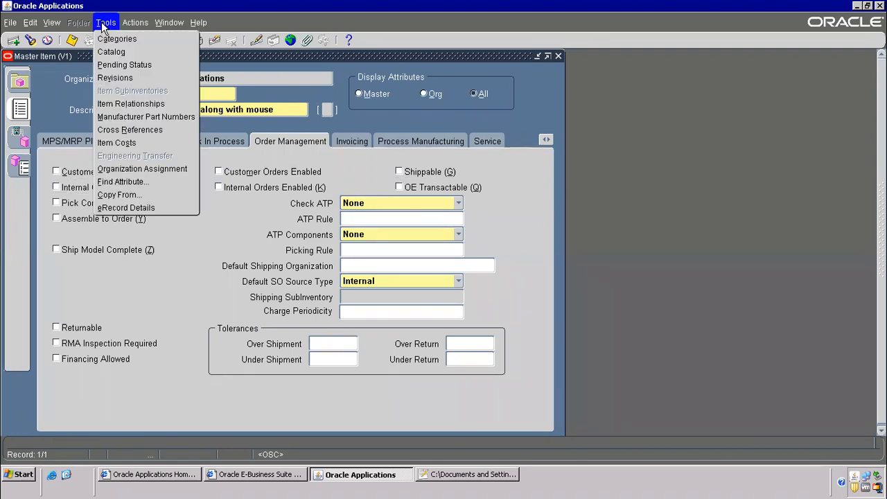
{"action": "left_click", "coordinate": [117, 196]}
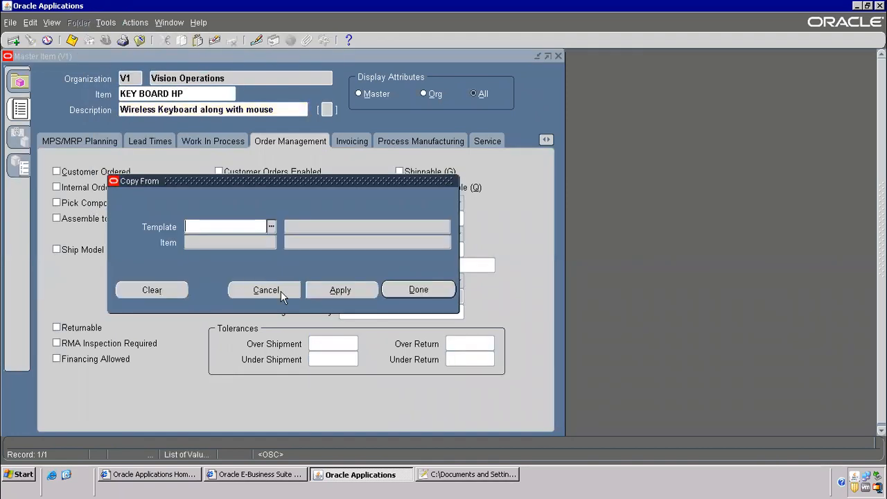
{"action": "type", "text": "F"}
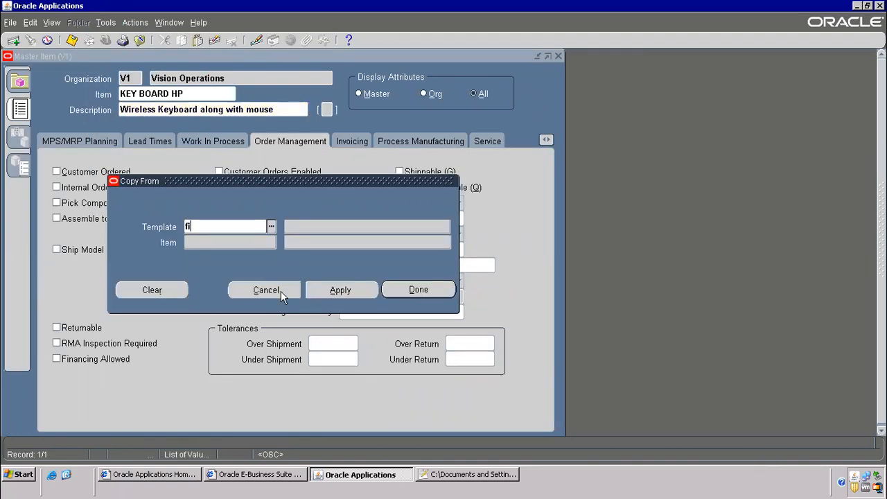
{"action": "key", "text": "Tab"}
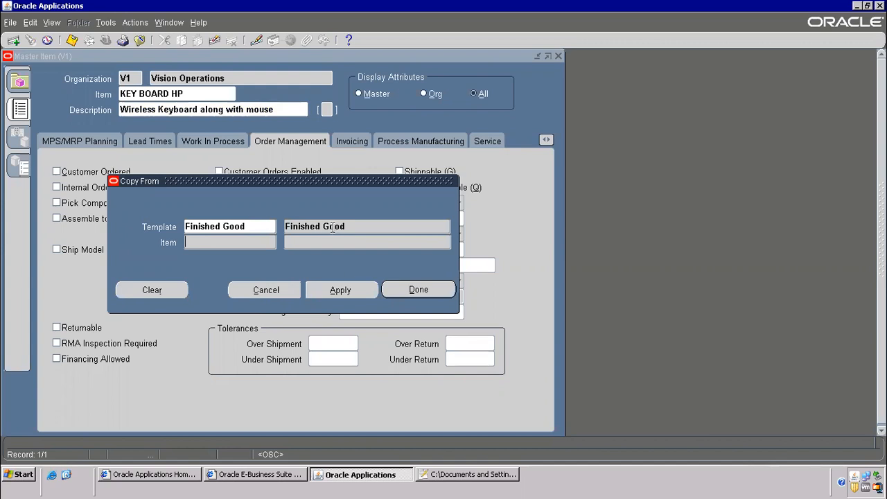
{"action": "left_click_drag", "start_coordinate": [186, 182], "coordinate": [264, 350]}
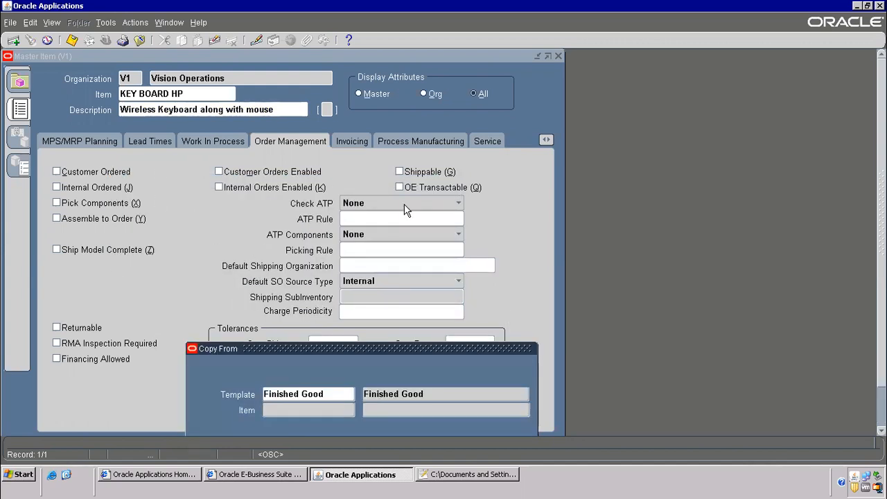
{"action": "left_click_drag", "start_coordinate": [417, 350], "coordinate": [712, 133]}
{"action": "left_click", "coordinate": [719, 248]}
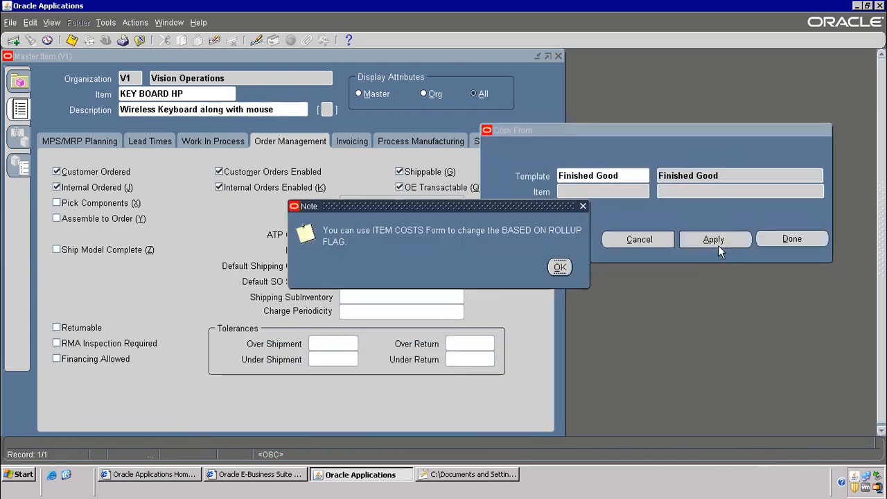
{"action": "left_click", "coordinate": [559, 268]}
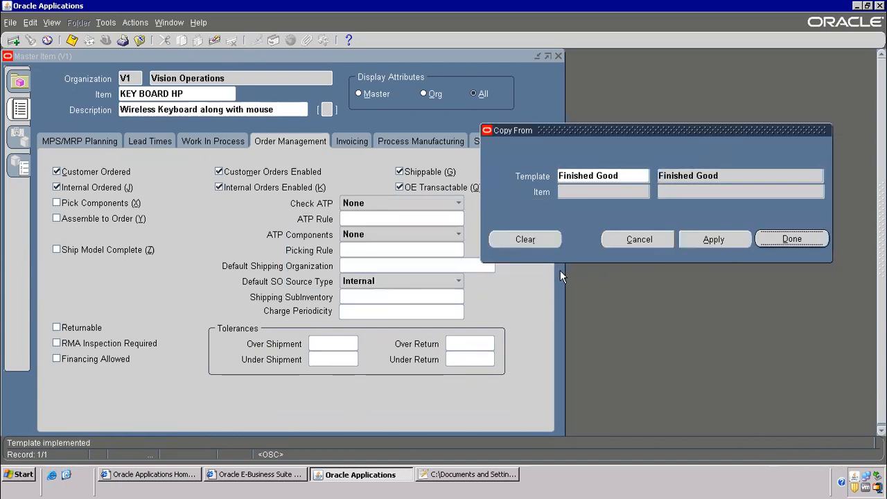
{"action": "left_click", "coordinate": [792, 239]}
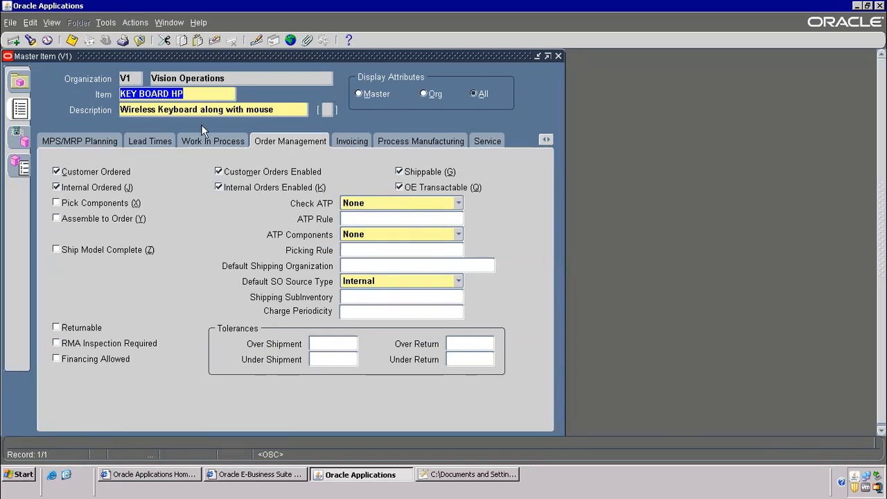
Reopen the Copy From dialog, reapply the Finished Good template to the item and acknowledge the note
{"action": "left_click", "coordinate": [105, 22]}
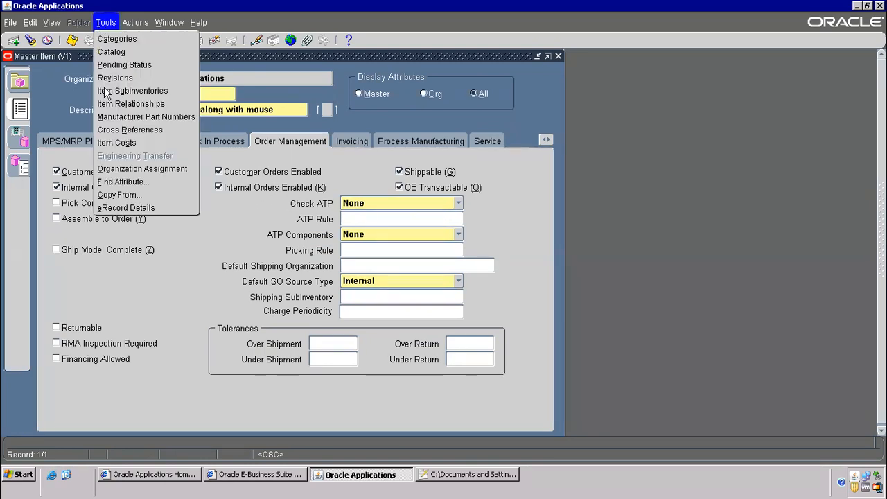
{"action": "left_click", "coordinate": [115, 195]}
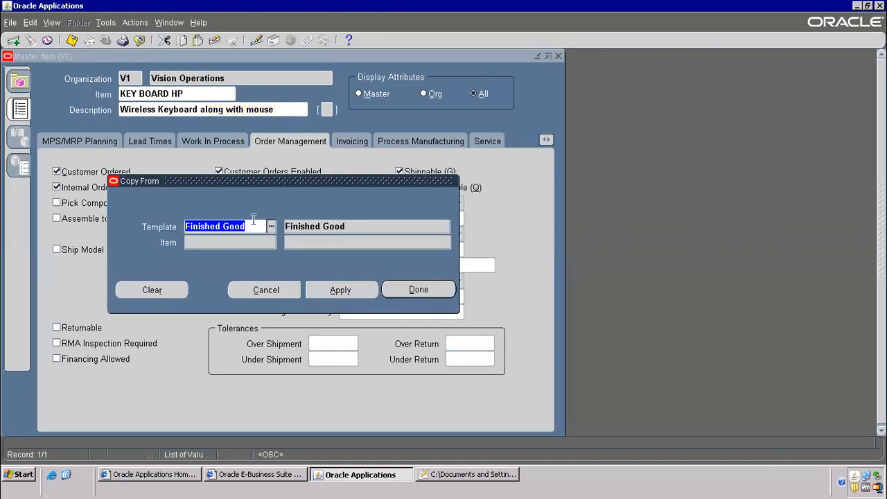
{"action": "left_click", "coordinate": [423, 291]}
{"action": "left_click", "coordinate": [559, 268]}
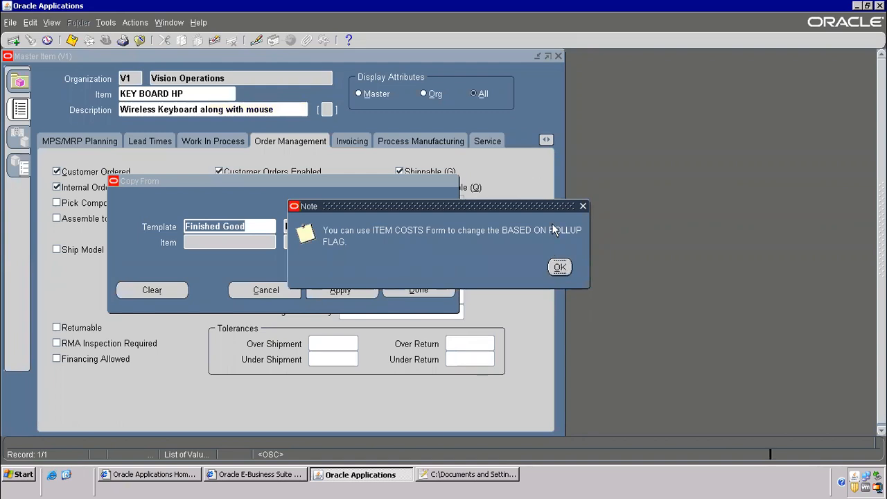
Check the item's Purchasing attributes and save the item
{"action": "left_click", "coordinate": [546, 141]}
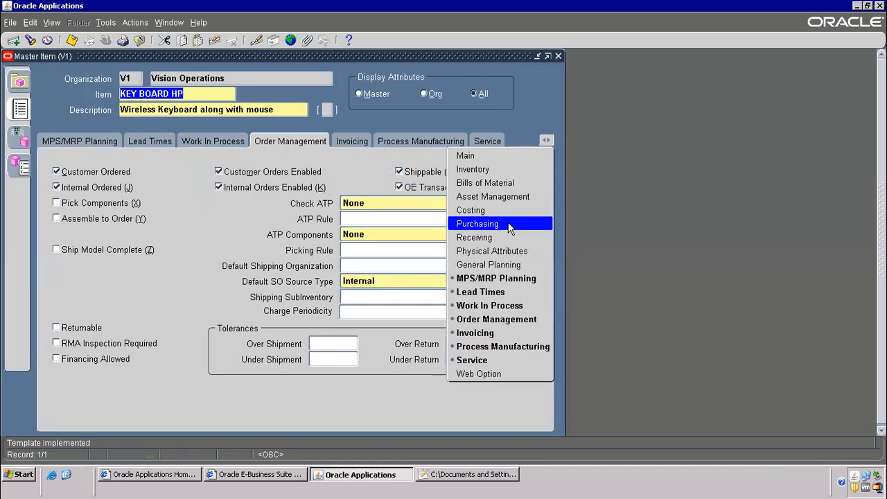
{"action": "left_click", "coordinate": [472, 225]}
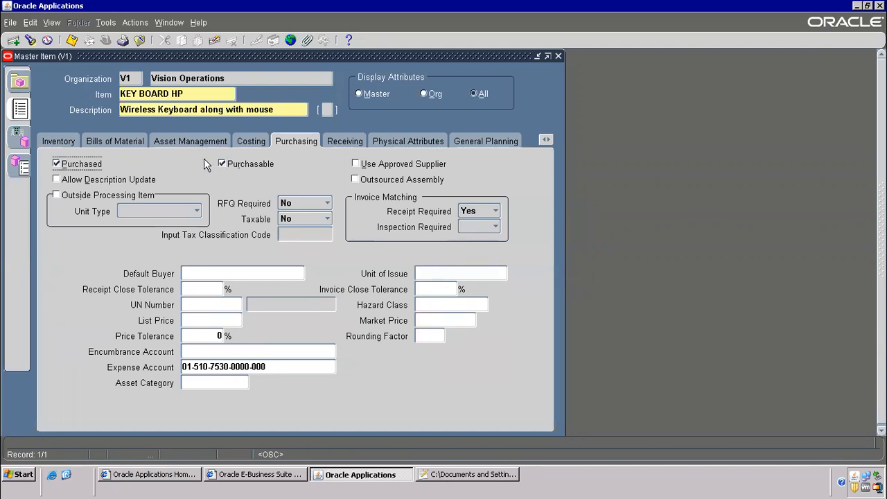
{"action": "left_click", "coordinate": [72, 41]}
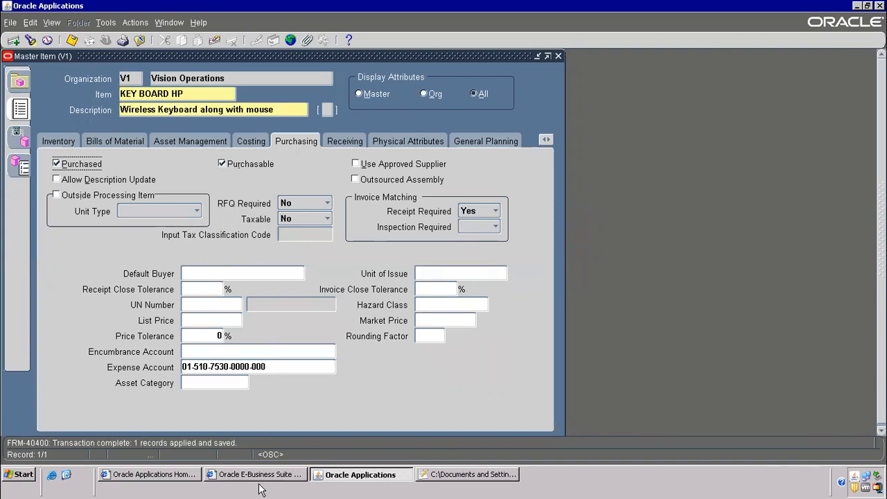
Switch to the Notepad++ class notes and add "apply template" on a new line below "item attributes"
{"action": "left_click", "coordinate": [471, 474]}
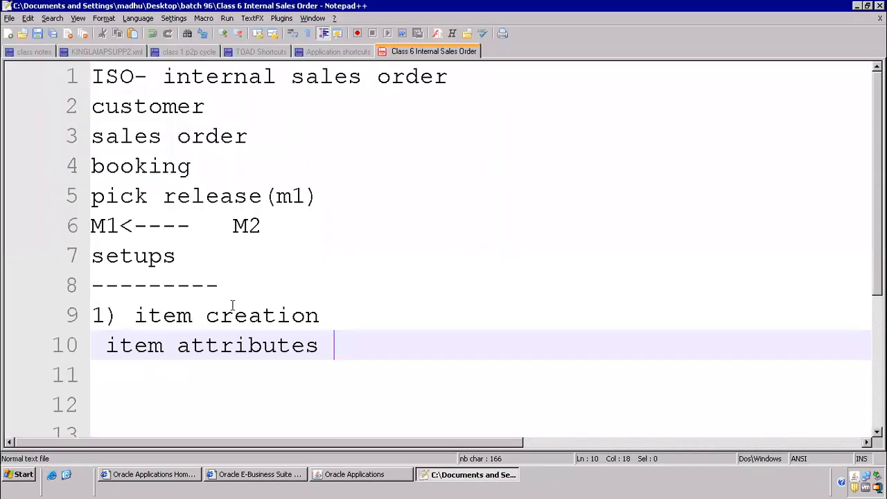
{"action": "scroll", "coordinate": [328, 162], "scroll_direction": "down", "scroll_amount": 2}
{"action": "key", "text": "Return"}
{"action": "type", "text": "a"}
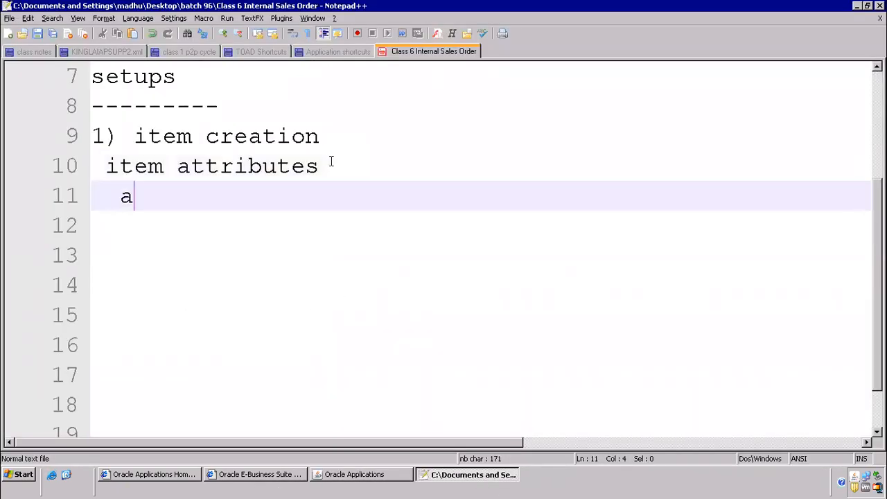
{"action": "type", "text": "pply template"}
{"action": "key", "text": "Return"}
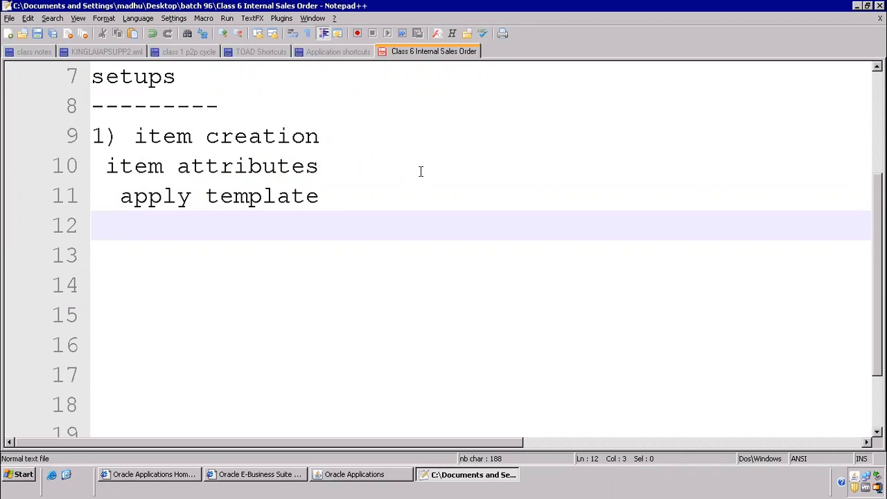
Switch to Oracle Applications, open the organization assignment of KEY BOARD HP and query the organizations with code M%
{"action": "key", "text": "alt+Tab"}
{"action": "double_click", "coordinate": [179, 93]}
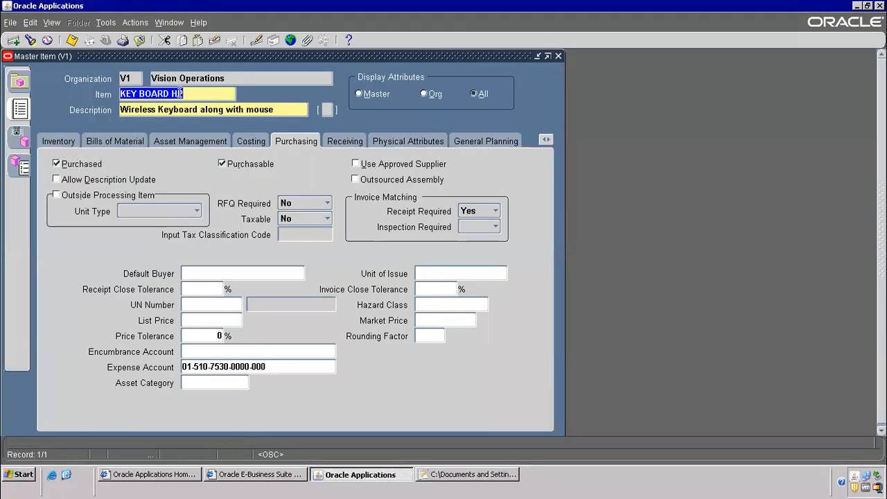
{"action": "left_click", "coordinate": [105, 23]}
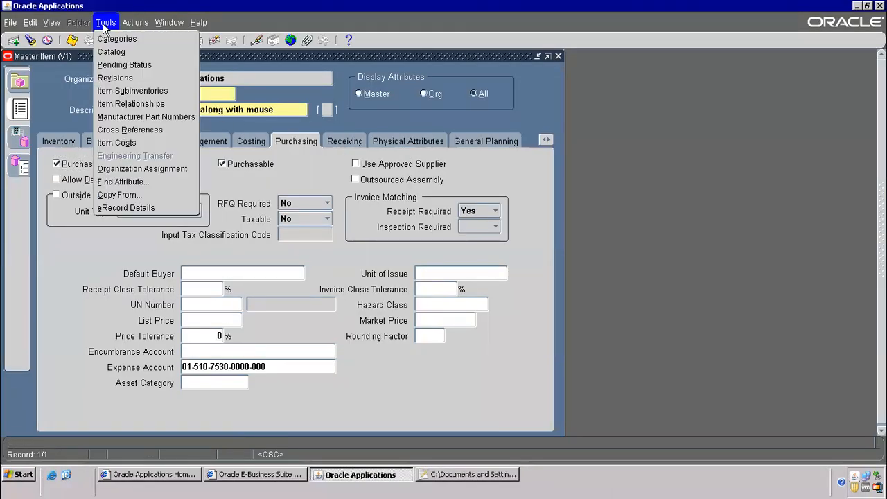
{"action": "left_click", "coordinate": [146, 168]}
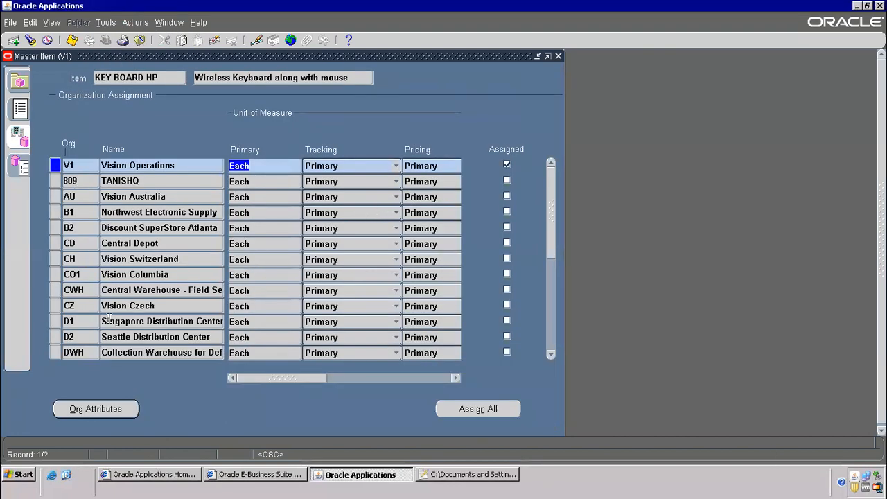
{"action": "left_click_drag", "start_coordinate": [549, 350], "coordinate": [552, 351]}
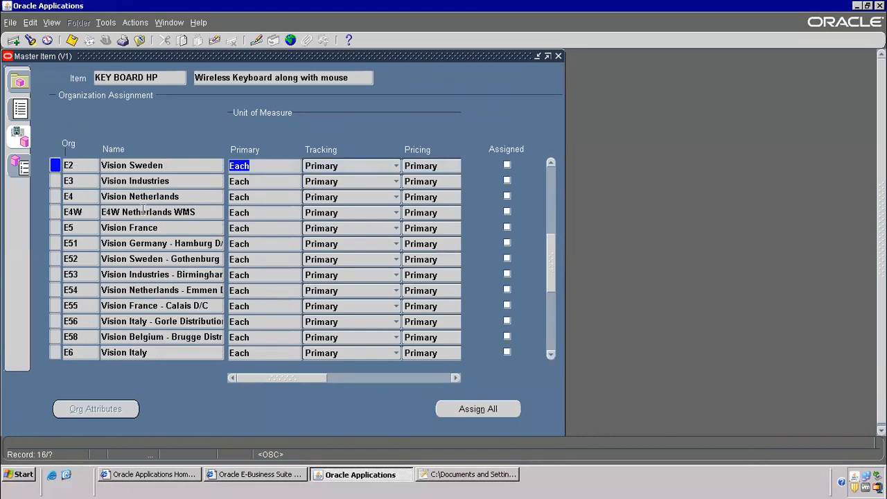
{"action": "left_click", "coordinate": [117, 164]}
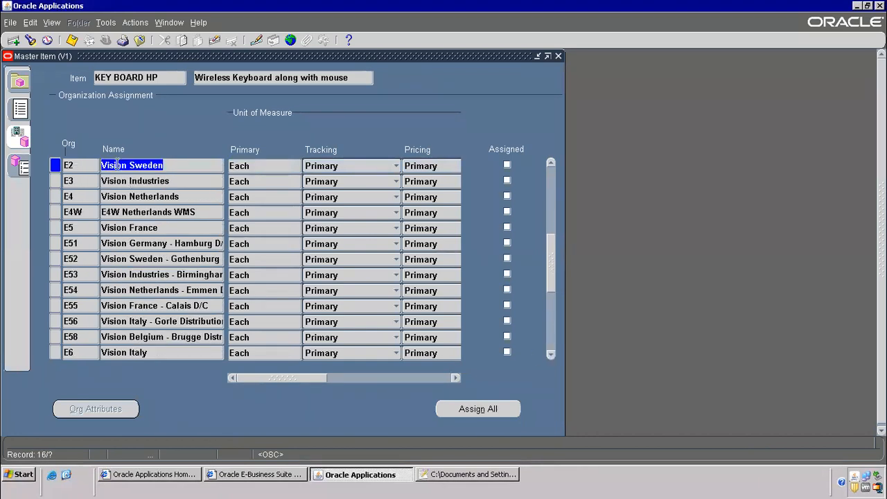
{"action": "key", "text": "F11"}
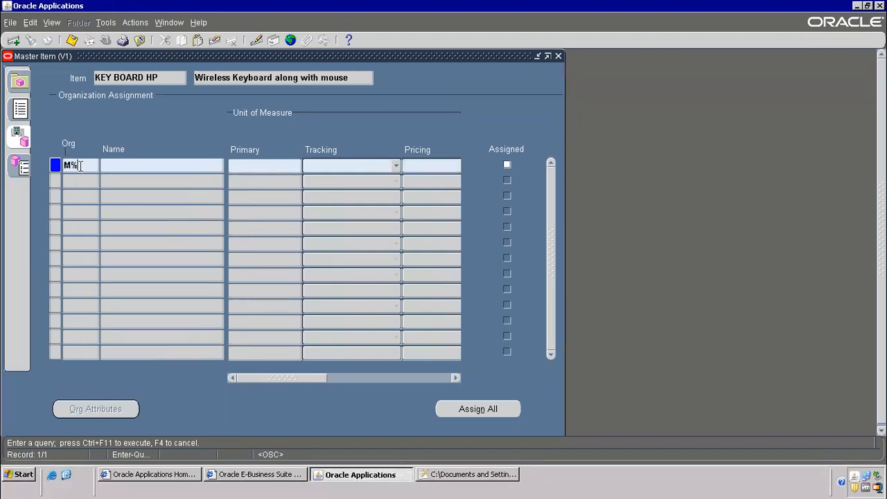
{"action": "left_click", "coordinate": [80, 165]}
{"action": "type", "text": "M%"}
{"action": "key", "text": "ctrl+F11"}
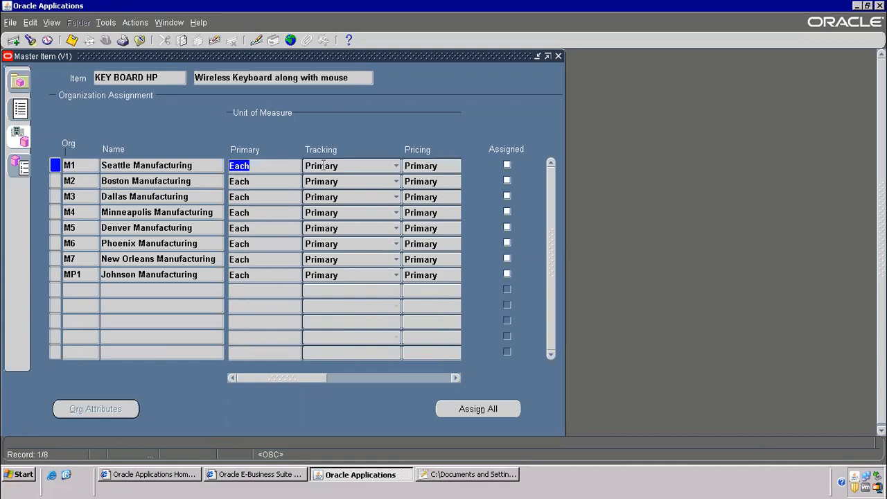
Assign the item to the organizations M1 Seattle Manufacturing and M2 Boston Manufacturing, and select the M1 code
{"action": "left_click", "coordinate": [508, 167]}
{"action": "left_click", "coordinate": [510, 183]}
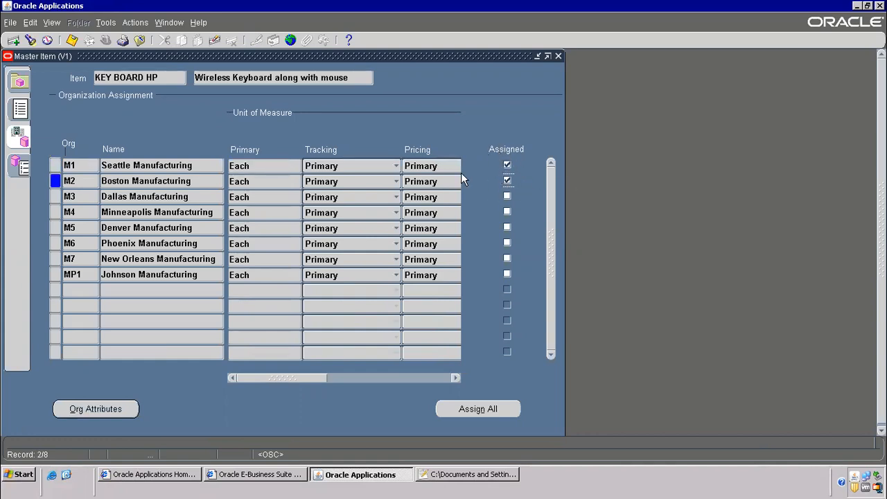
{"action": "left_click", "coordinate": [163, 165]}
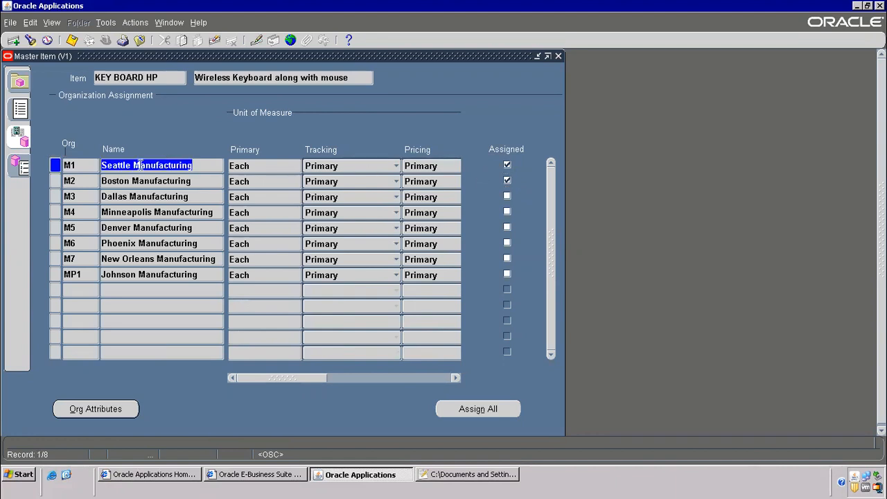
{"action": "left_click", "coordinate": [73, 165]}
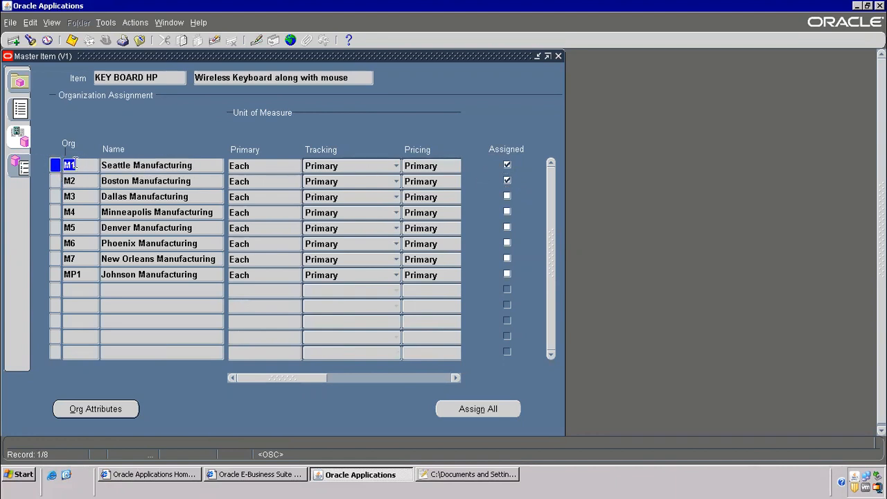
Review the M1, M2, M6 and MP1 organization rows and save the organization assignments of KEY BOARD HP
{"action": "left_click", "coordinate": [138, 179]}
{"action": "left_click", "coordinate": [70, 180]}
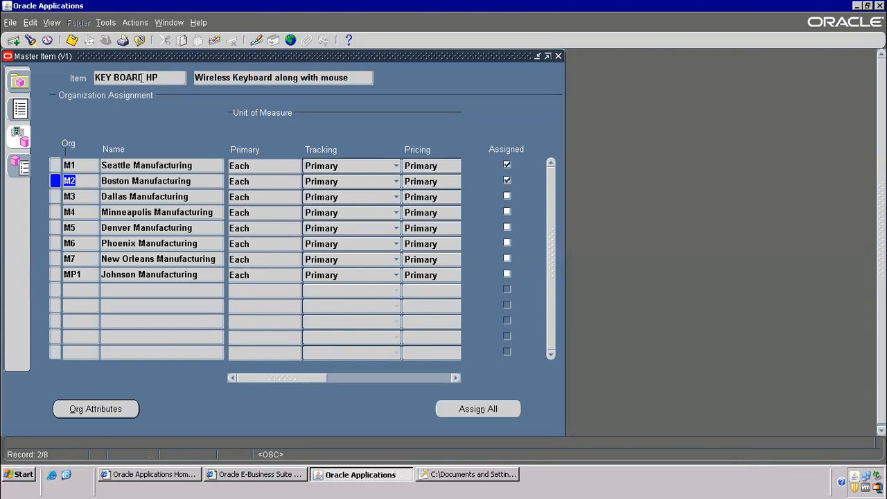
{"action": "left_click", "coordinate": [117, 244]}
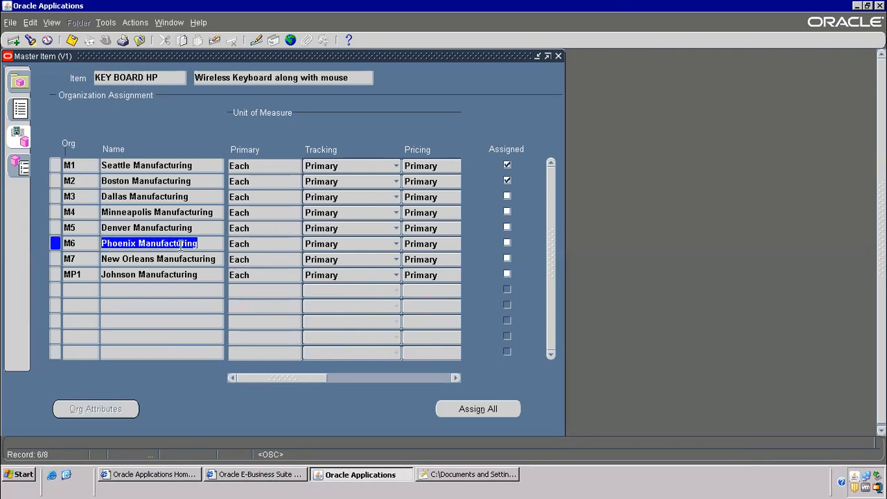
{"action": "left_click", "coordinate": [133, 275]}
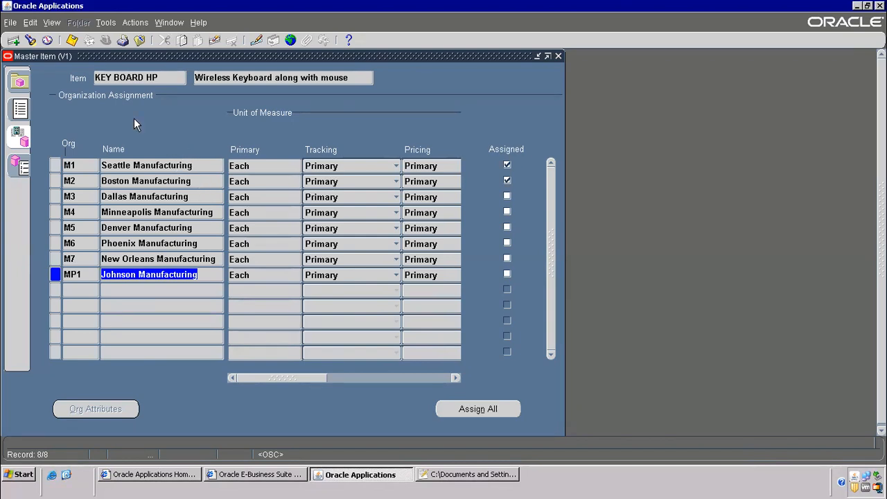
{"action": "left_click", "coordinate": [72, 40]}
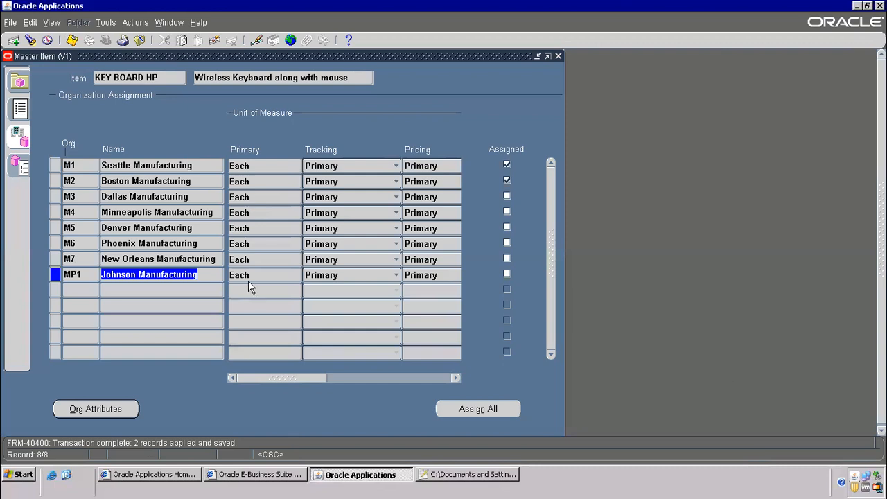
Switch to the Notepad++ class notes and add "ORganization assignment" on a new line below "apply template"
{"action": "left_click", "coordinate": [439, 474]}
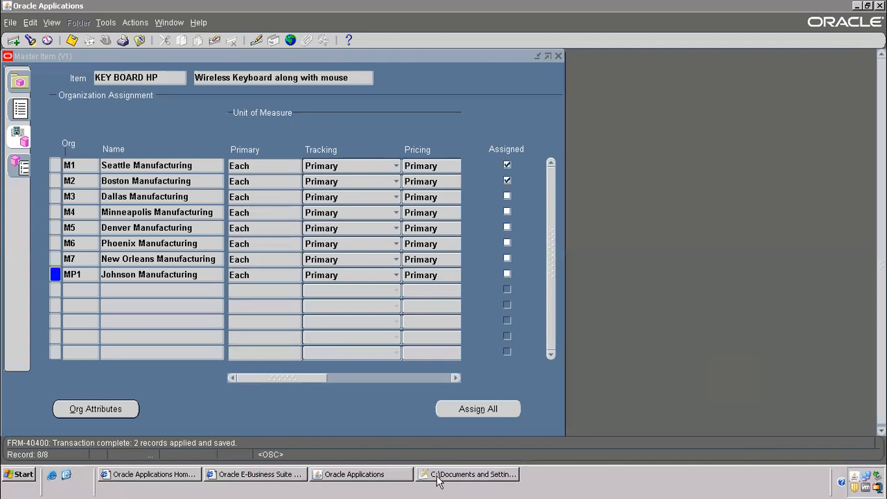
{"action": "type", "text": "ORganizati"}
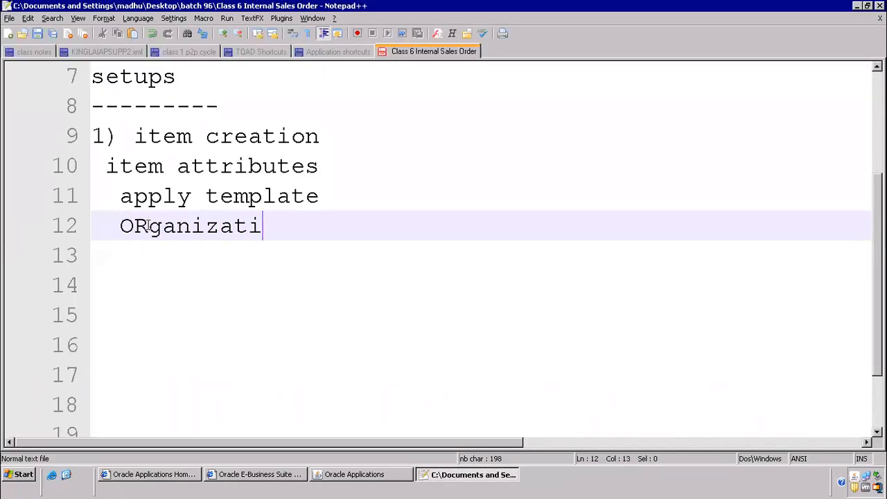
{"action": "type", "text": "on assignment"}
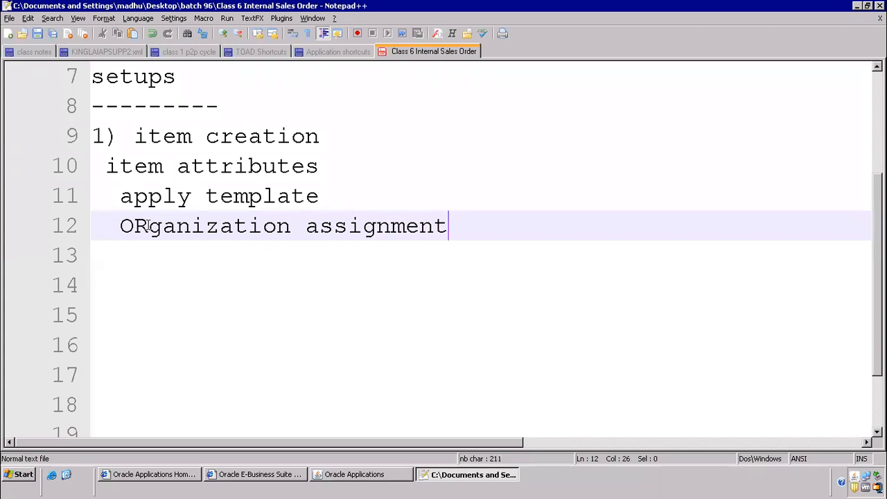
{"action": "key", "text": "Return"}
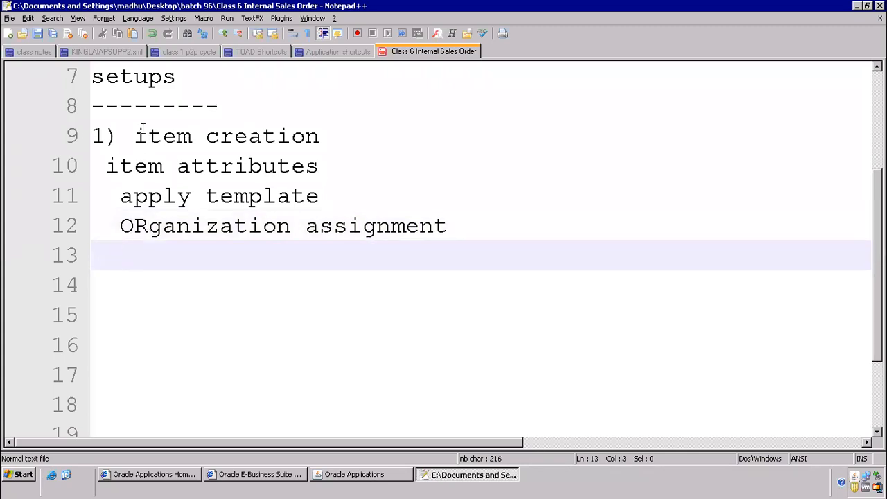
{"action": "left_click_drag", "start_coordinate": [135, 131], "coordinate": [430, 230]}
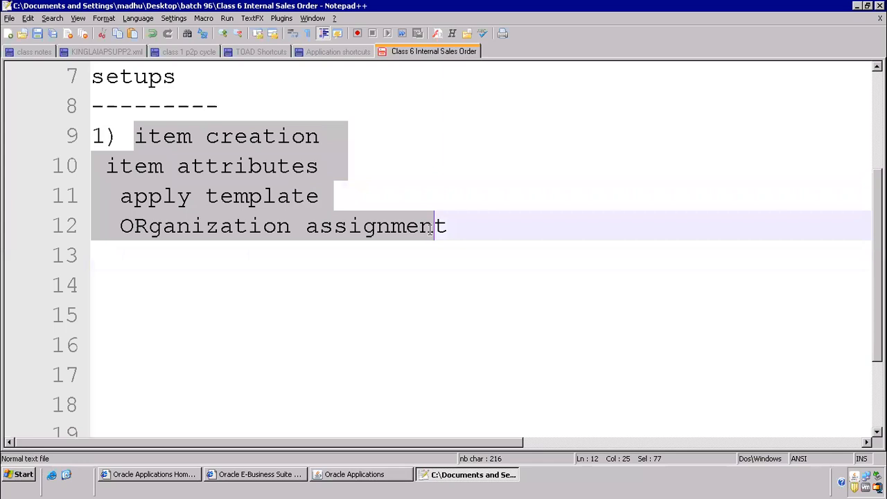
{"action": "left_click", "coordinate": [216, 201]}
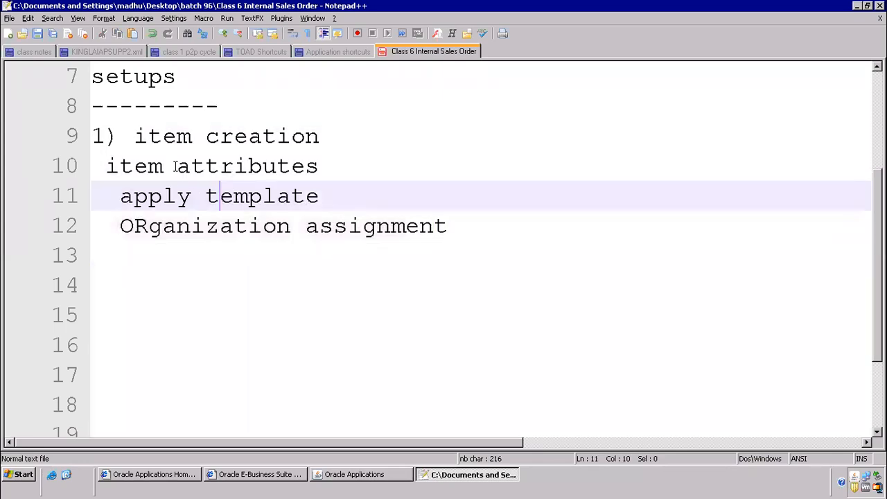
{"action": "left_click_drag", "start_coordinate": [134, 137], "coordinate": [333, 136]}
Switch to Oracle Applications, close the KEY BOARD HP item form and open a blank Master Items form
{"action": "key", "text": "alt+Tab"}
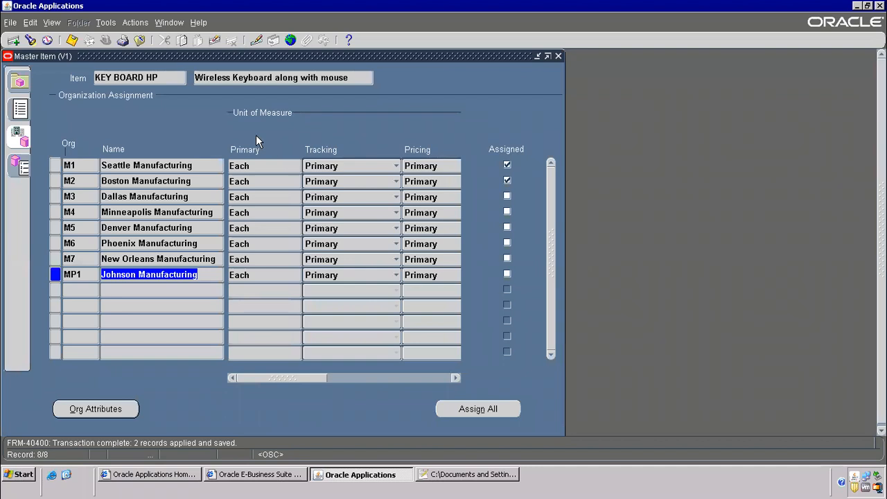
{"action": "key", "text": "F4"}
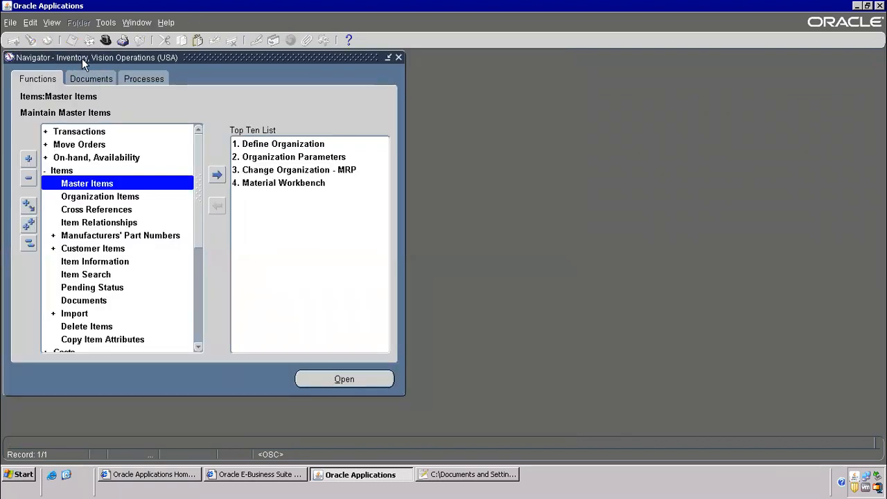
{"action": "left_click", "coordinate": [66, 171]}
{"action": "left_click", "coordinate": [88, 183]}
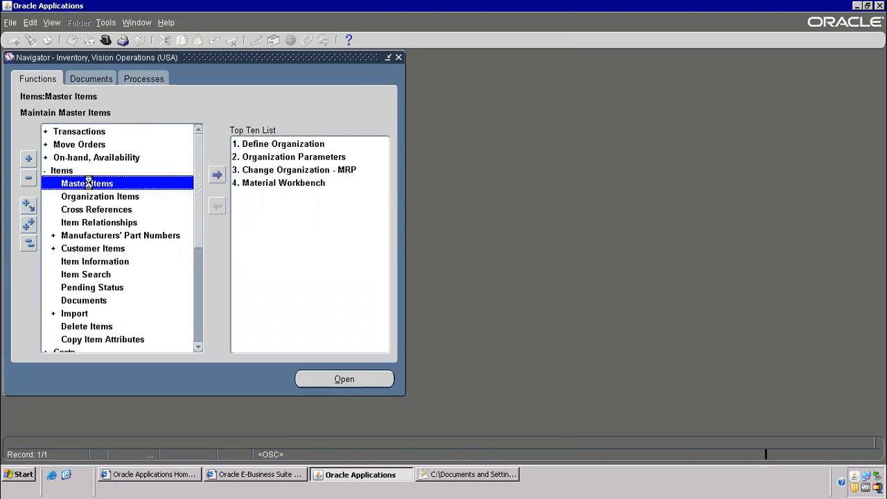
{"action": "double_click", "coordinate": [88, 183]}
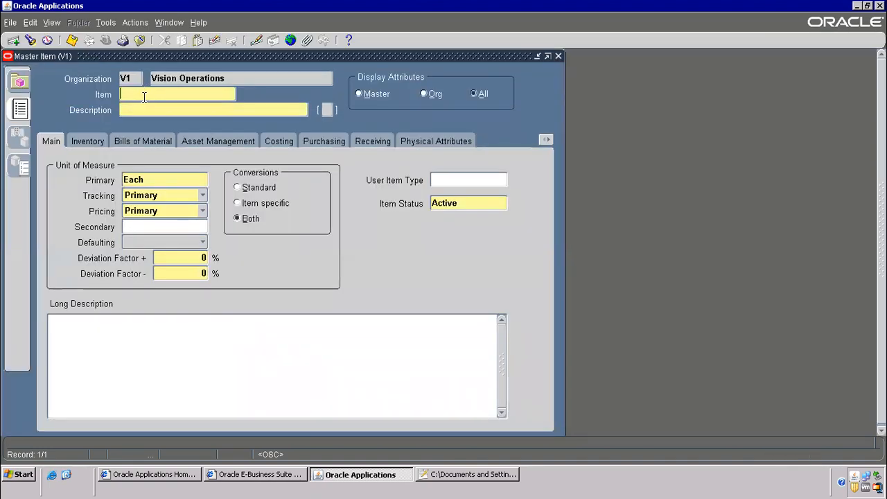
Create the item KEY BOARD LOGITECH with the same text as its description and save it
{"action": "type", "text": "KEY BOARD LOGITECH"}
{"action": "key", "text": "shift+Home"}
{"action": "key", "text": "ctrl+c"}
{"action": "key", "text": "Tab"}
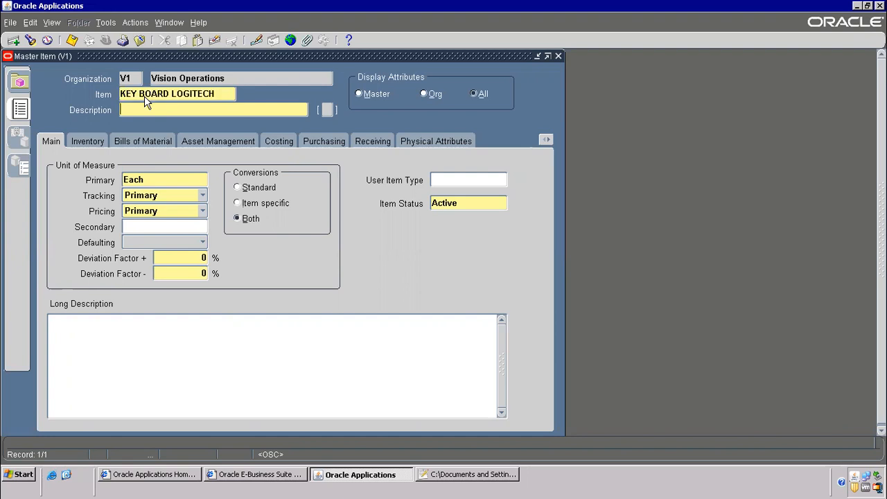
{"action": "key", "text": "ctrl+v"}
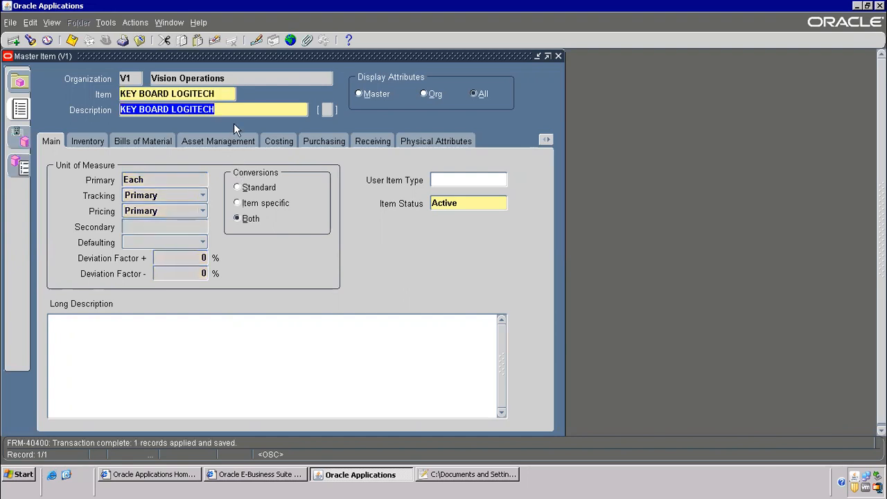
In the Notepad++ class notes, remove the "item attributes" line and append "---enable item attributes" to the "apply template" line
{"action": "key", "text": "alt+Tab"}
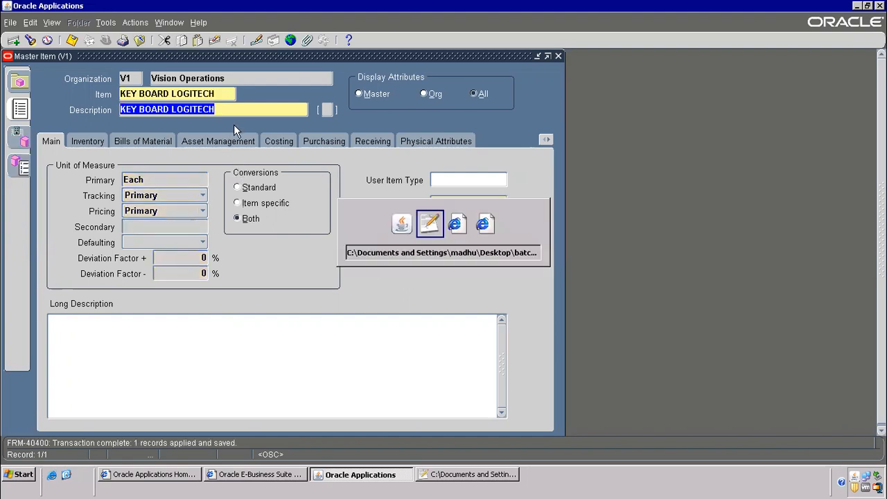
{"action": "left_click_drag", "start_coordinate": [101, 163], "coordinate": [349, 170]}
{"action": "key", "text": "Delete"}
{"action": "left_click", "coordinate": [335, 200]}
{"action": "type", "text": "---item attributes "}
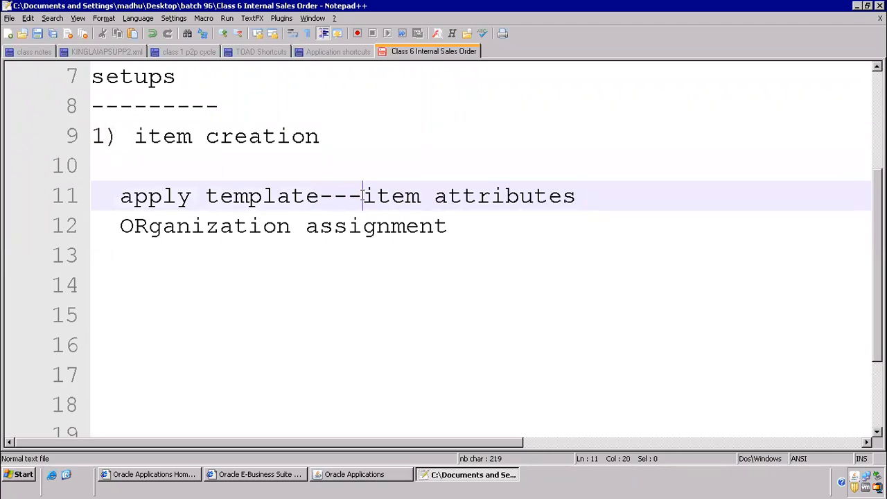
{"action": "type", "text": "enale"}
{"action": "key", "text": "BackSpace"}
{"action": "key", "text": "BackSpace"}
{"action": "type", "text": "b"}
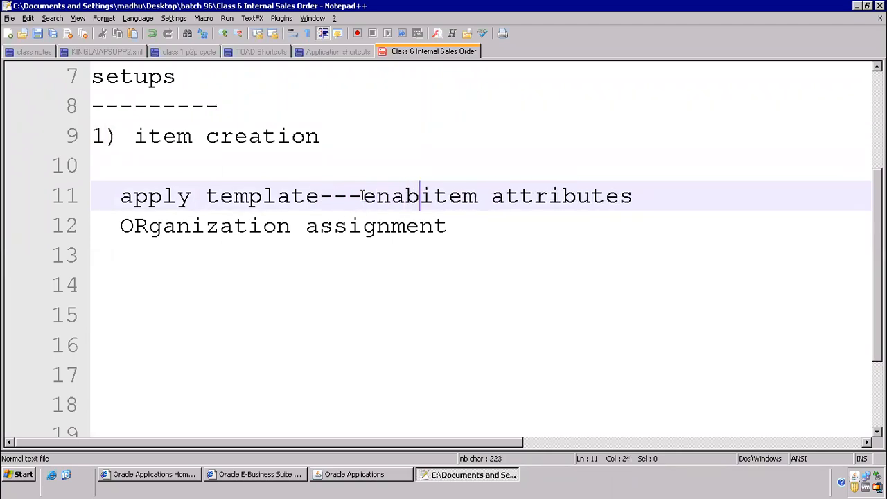
{"action": "type", "text": "le"}
{"action": "key", "text": "Home"}
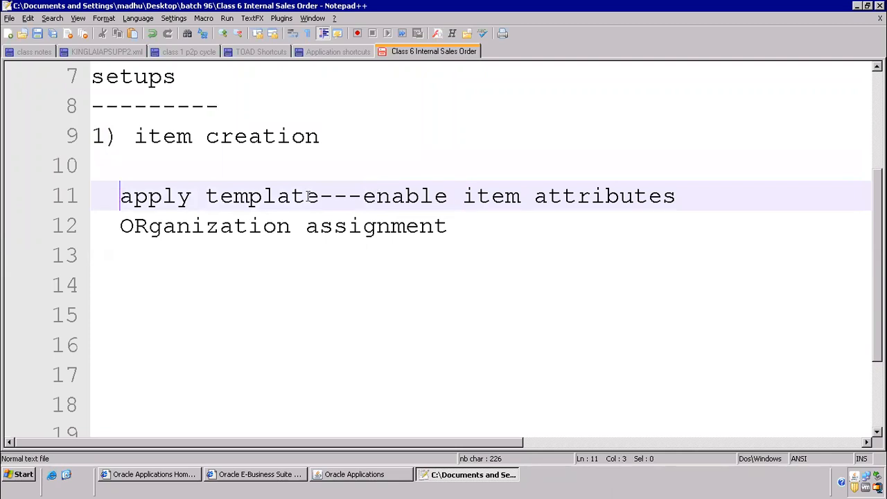
{"action": "left_click_drag", "start_coordinate": [120, 196], "coordinate": [328, 197]}
Switch to Oracle Applications, open Copy From for KEY BOARD LOGITECH and try the Purchased Item template followed by Finished Good
{"action": "key", "text": "alt+Tab"}
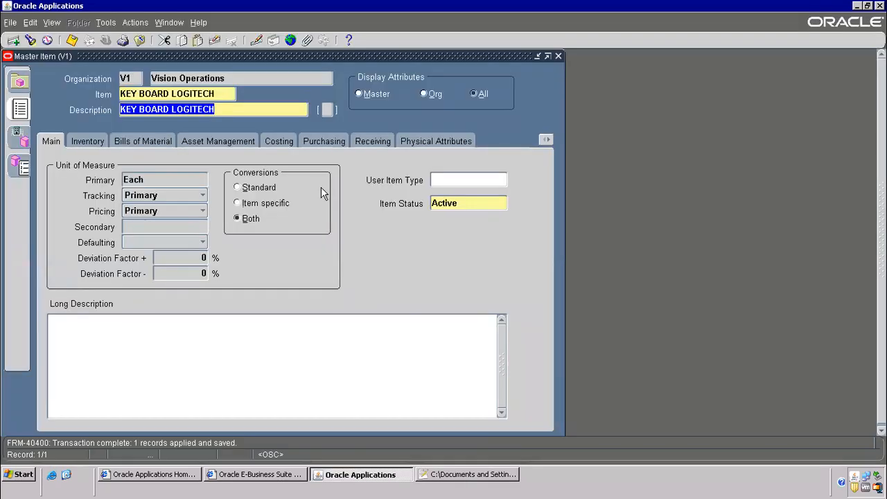
{"action": "left_click", "coordinate": [106, 23]}
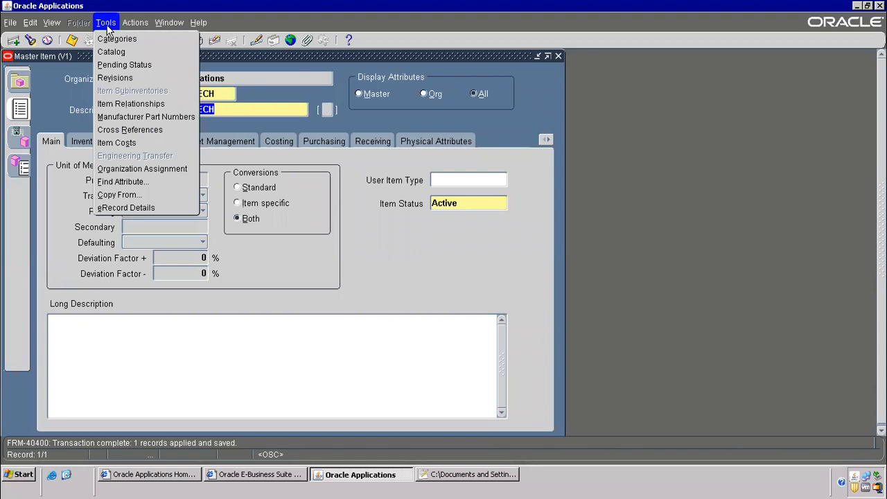
{"action": "left_click", "coordinate": [115, 196]}
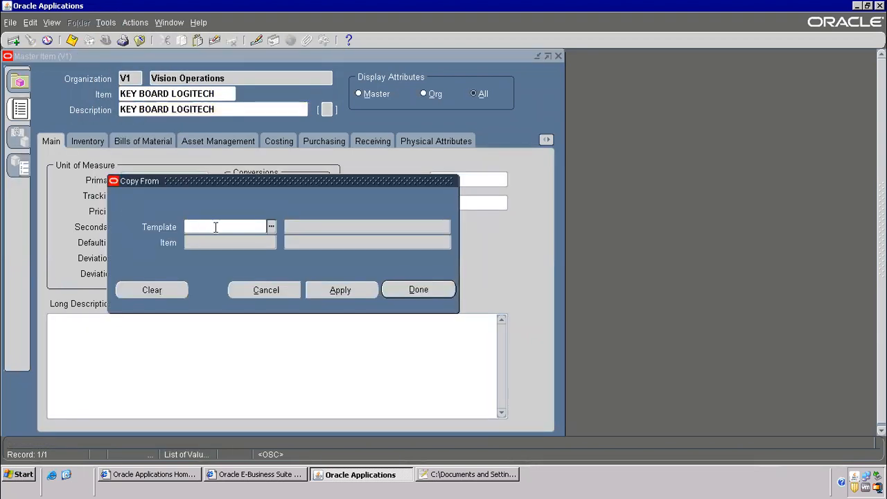
{"action": "type", "text": "pu"}
{"action": "key", "text": "Tab"}
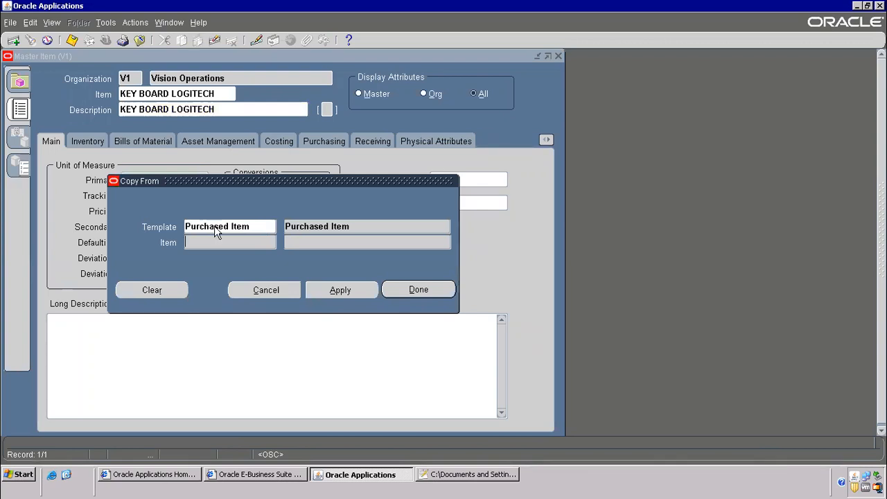
{"action": "left_click", "coordinate": [214, 226]}
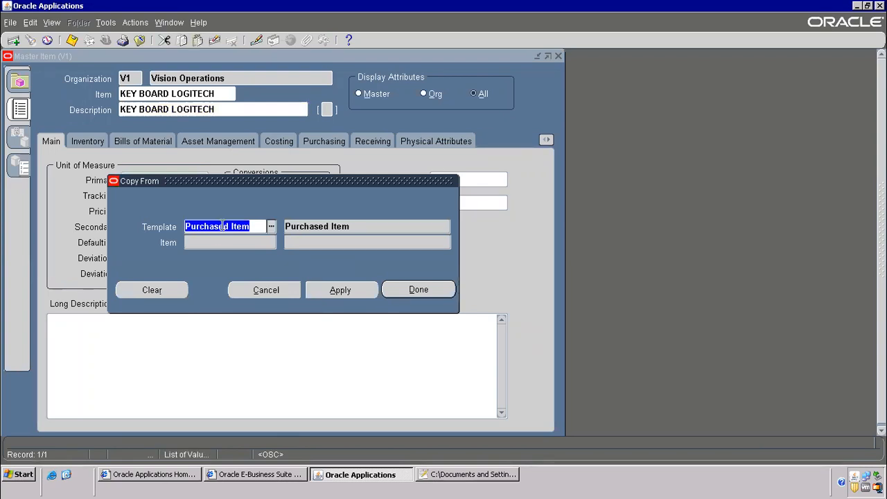
{"action": "type", "text": "fini"}
{"action": "key", "text": "Tab"}
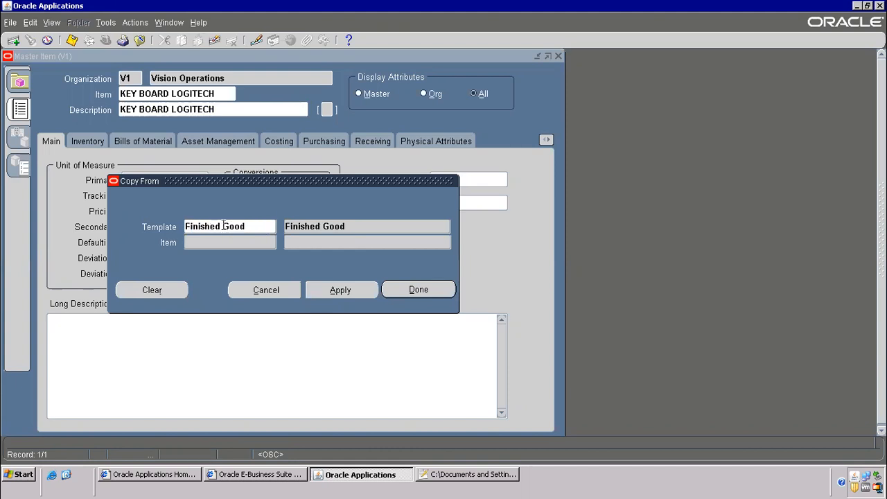
Clear the chosen template and examine the full list of available item templates
{"action": "left_click", "coordinate": [260, 221]}
{"action": "key", "text": "BackSpace"}
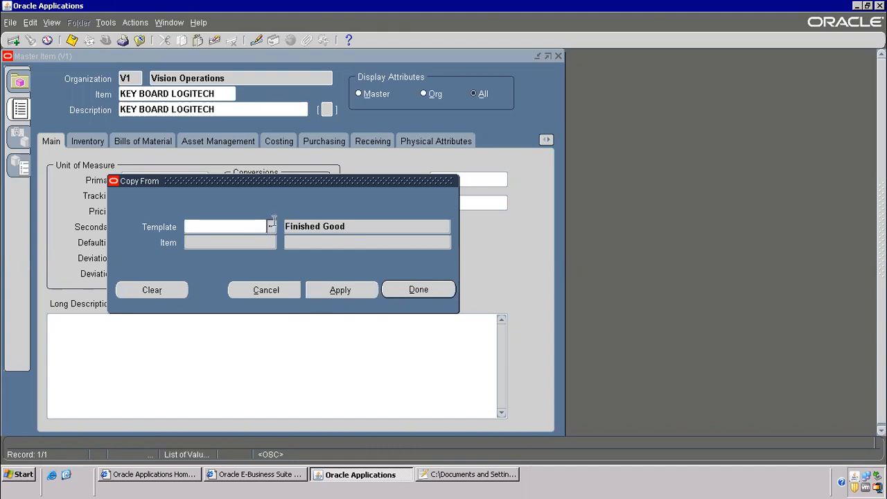
{"action": "left_click", "coordinate": [271, 226]}
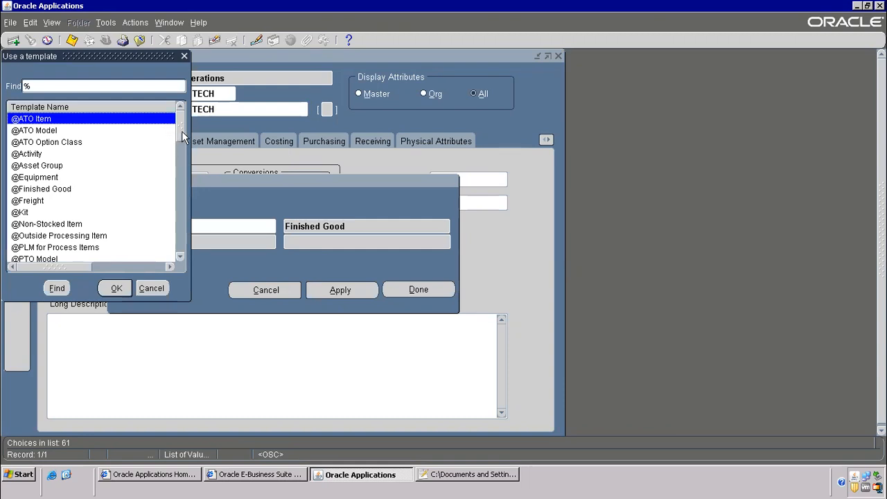
{"action": "scroll", "coordinate": [182, 149], "scroll_direction": "down", "scroll_amount": 3}
{"action": "mouse_move", "coordinate": [182, 168]}
{"action": "left_mouse_down"}
{"action": "mouse_move", "coordinate": [174, 263]}
{"action": "mouse_move", "coordinate": [180, 124]}
{"action": "mouse_move", "coordinate": [174, 177]}
{"action": "left_mouse_up"}
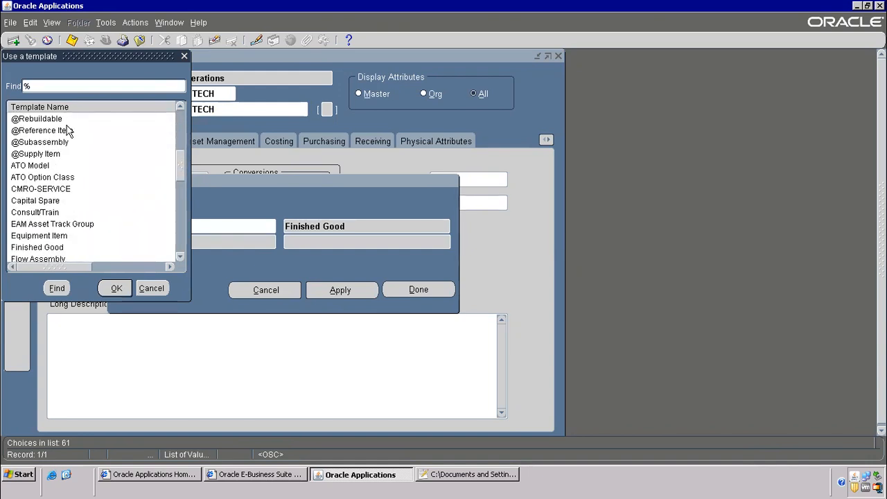
{"action": "left_click", "coordinate": [32, 169]}
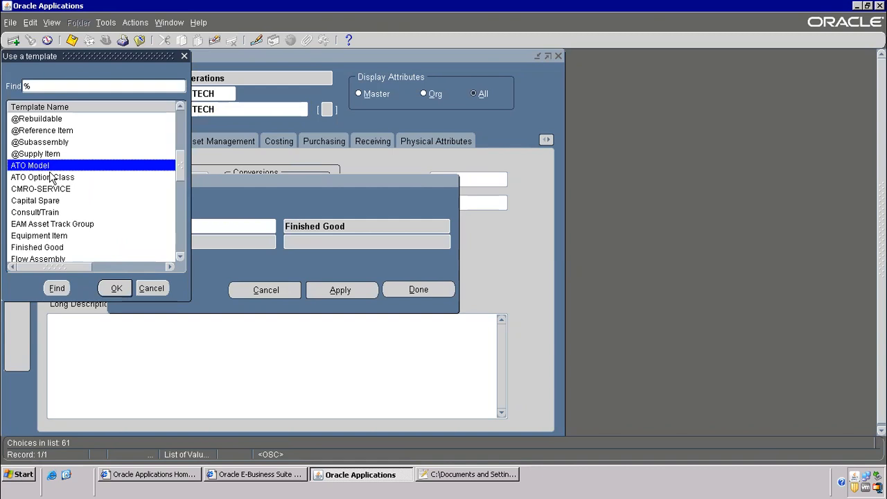
{"action": "left_click_drag", "start_coordinate": [179, 163], "coordinate": [178, 124]}
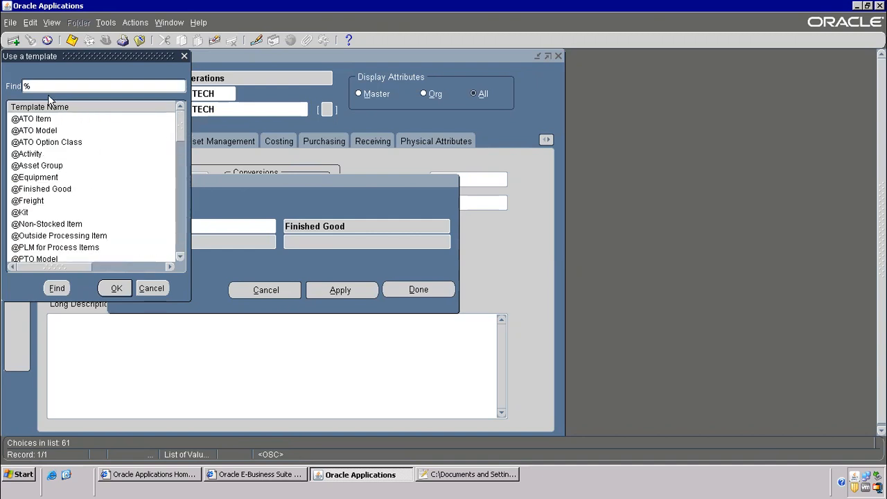
{"action": "left_click_drag", "start_coordinate": [142, 57], "coordinate": [428, 161]}
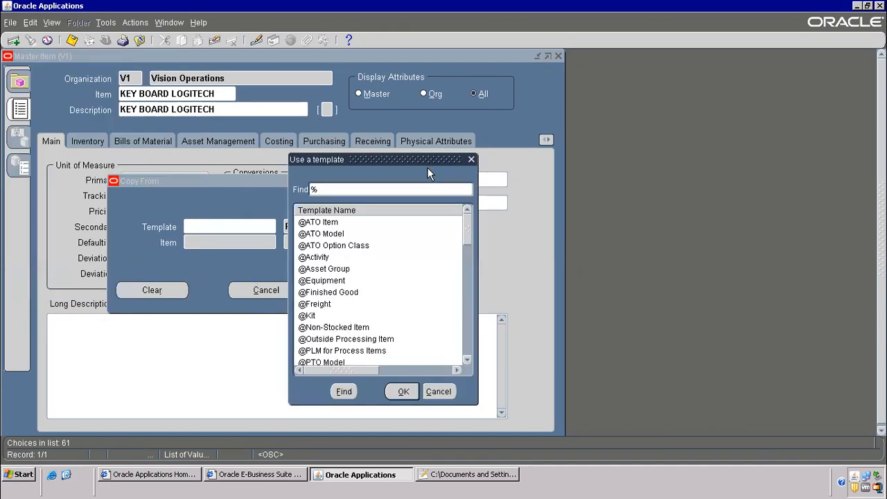
Choose the Finished Good template, apply it to KEY BOARD LOGITECH and acknowledge the item costs note
{"action": "left_click", "coordinate": [322, 245]}
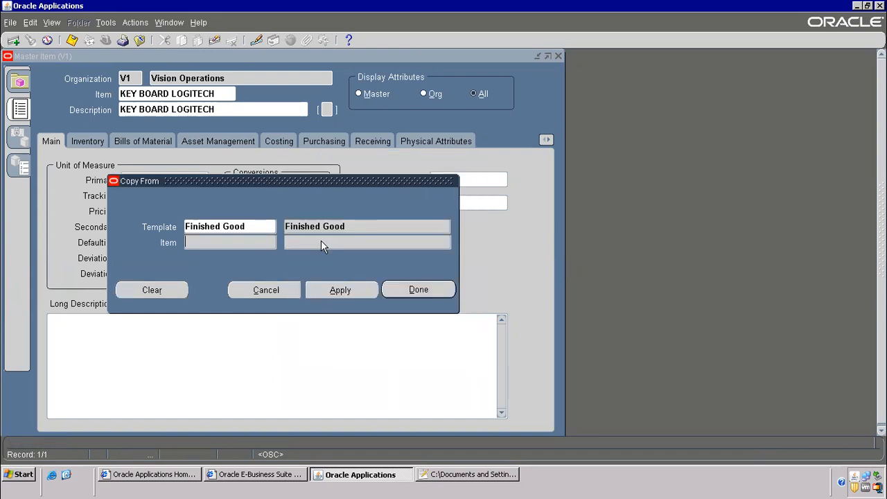
{"action": "left_click", "coordinate": [341, 290]}
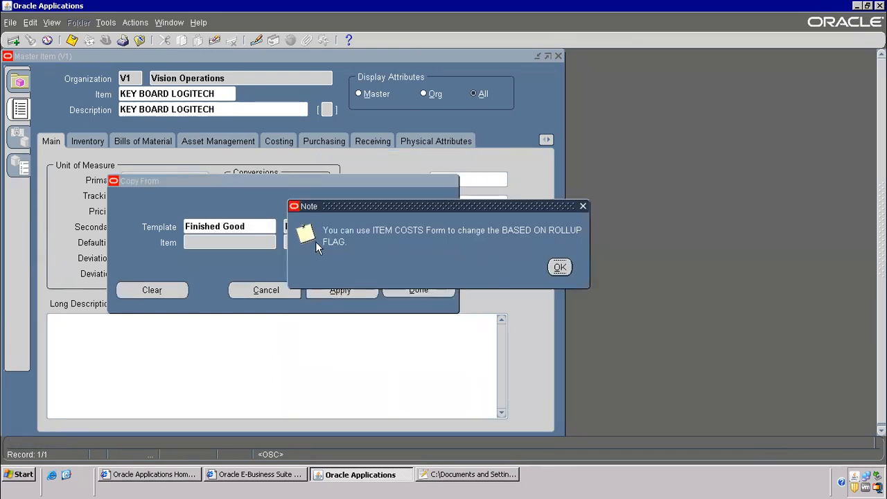
{"action": "left_click", "coordinate": [560, 269]}
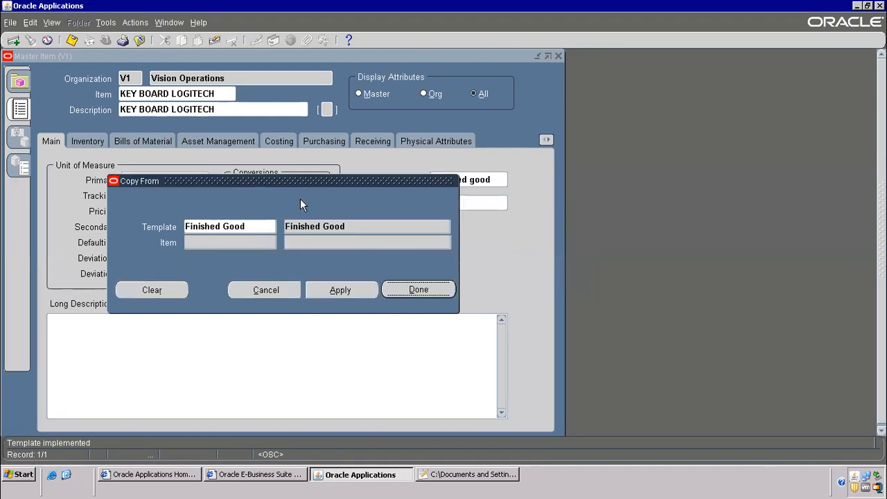
Finish the template copy for KEY BOARD LOGITECH and save the item
{"action": "left_click", "coordinate": [411, 291]}
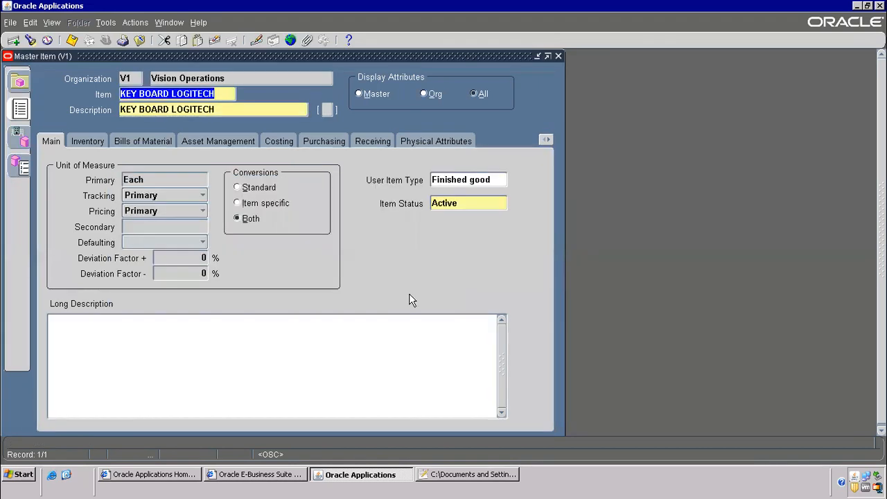
{"action": "left_click", "coordinate": [72, 40]}
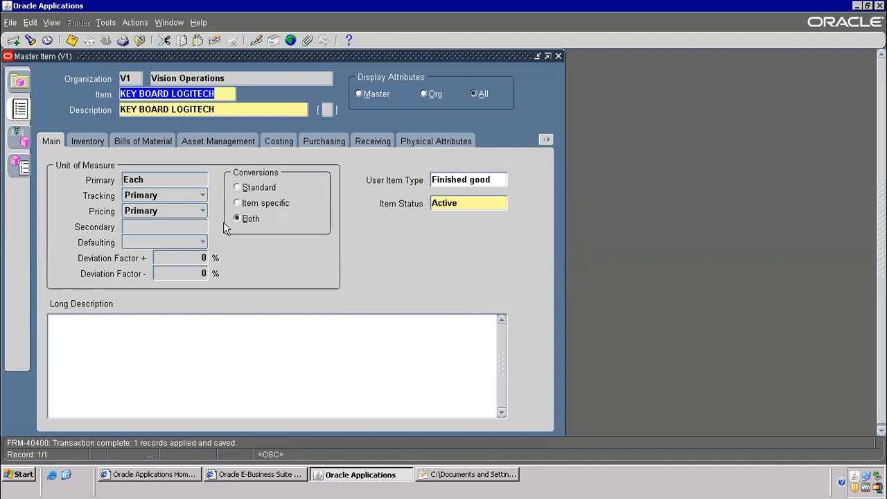
Switch to the Notepad++ class notes and review the "ORganization assignment" and "M1<---- M2" lines
{"action": "key", "text": "alt+Tab"}
{"action": "left_click", "coordinate": [111, 224]}
{"action": "left_click_drag", "start_coordinate": [111, 224], "coordinate": [481, 229]}
{"action": "key", "text": "alt+Tab"}
{"action": "key", "text": "alt+Tab"}
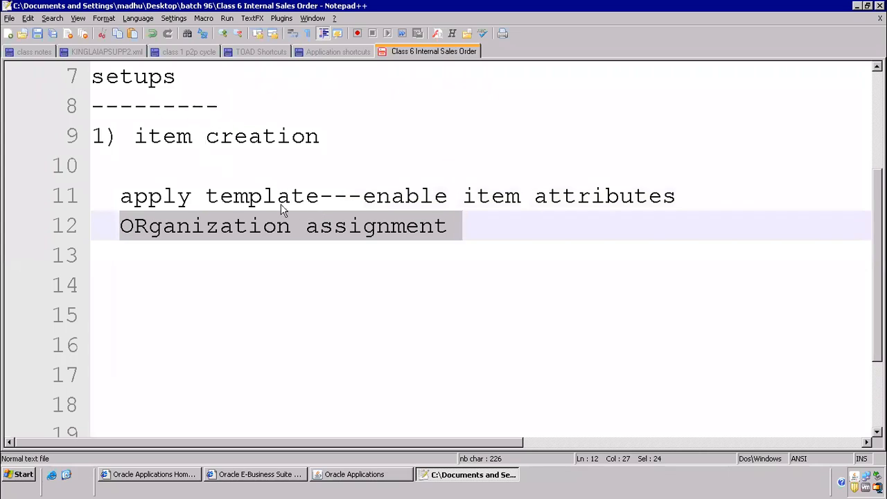
{"action": "scroll", "coordinate": [270, 197], "scroll_direction": "up", "scroll_amount": 2}
{"action": "left_click", "coordinate": [275, 226]}
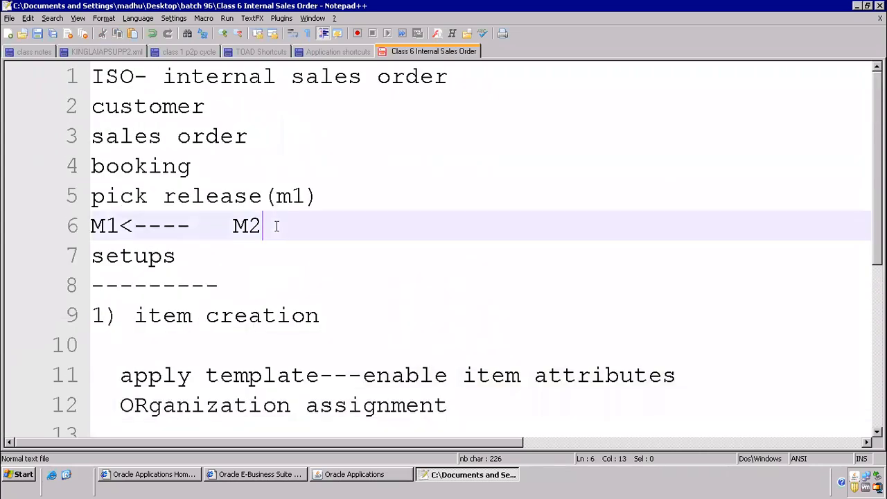
{"action": "left_click_drag", "start_coordinate": [275, 226], "coordinate": [76, 221]}
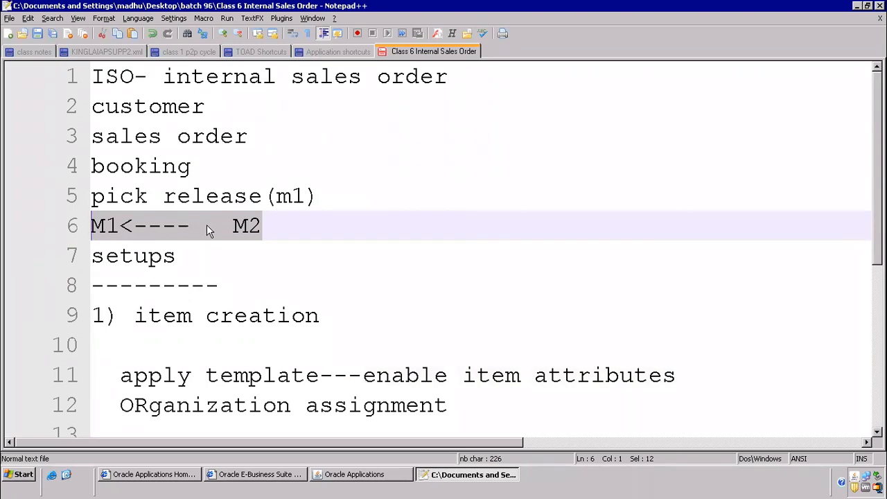
Switch to Oracle Applications, open Organization Assignment for KEY BOARD LOGITECH and query the organizations matching M%
{"action": "key", "text": "alt+Tab"}
{"action": "left_click", "coordinate": [105, 22]}
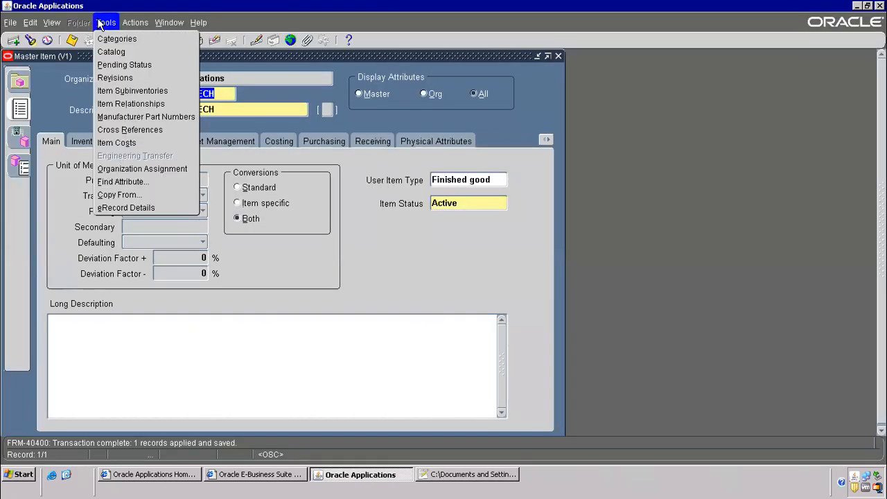
{"action": "left_click", "coordinate": [152, 174]}
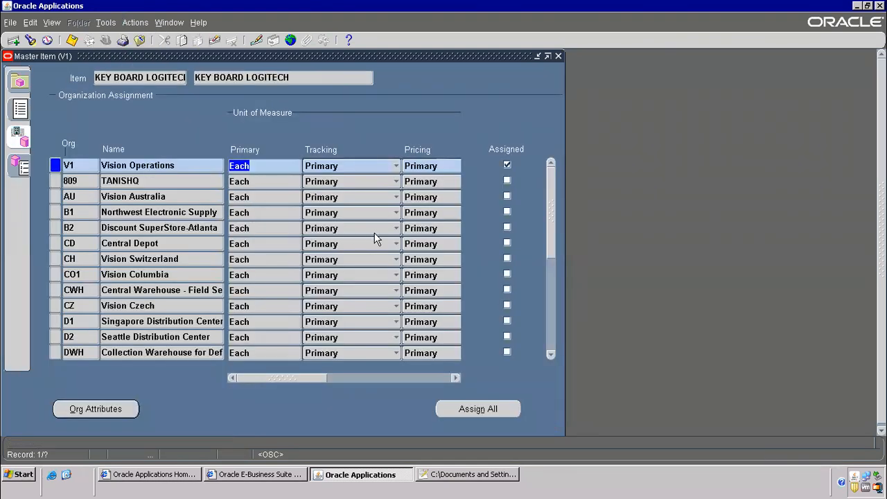
{"action": "left_click", "coordinate": [550, 354]}
{"action": "left_click", "coordinate": [550, 354]}
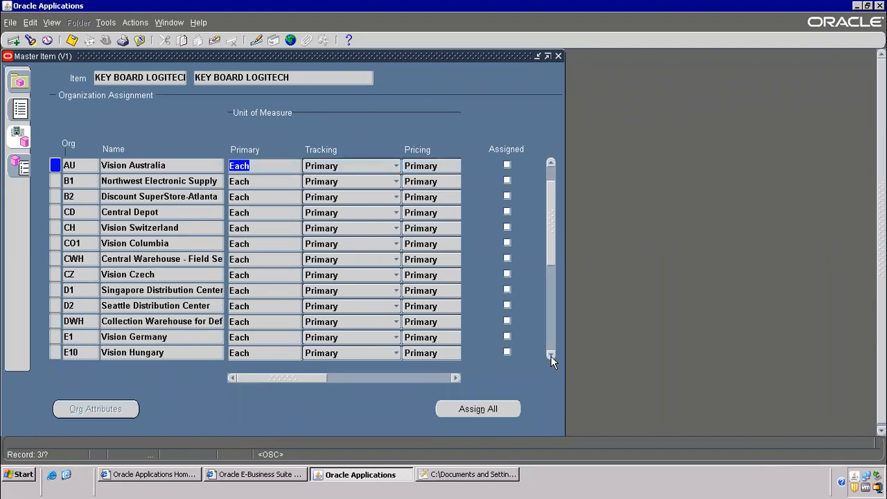
{"action": "left_click", "coordinate": [82, 167]}
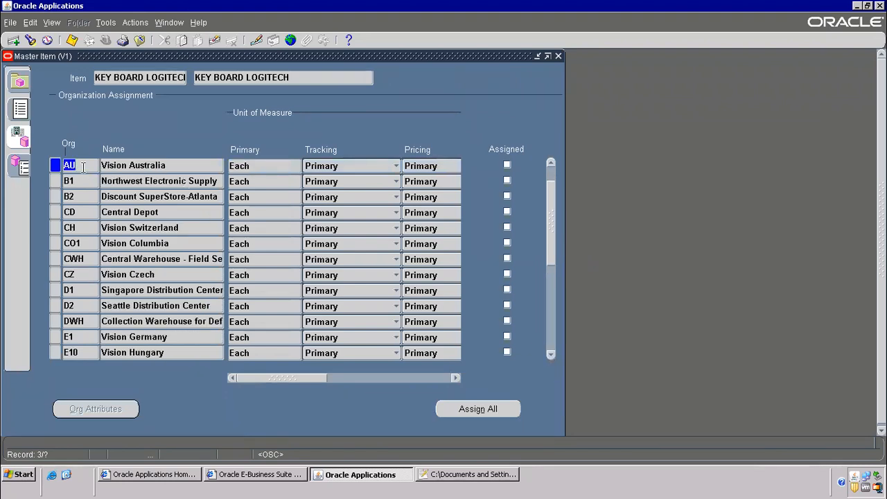
{"action": "key", "text": "F11"}
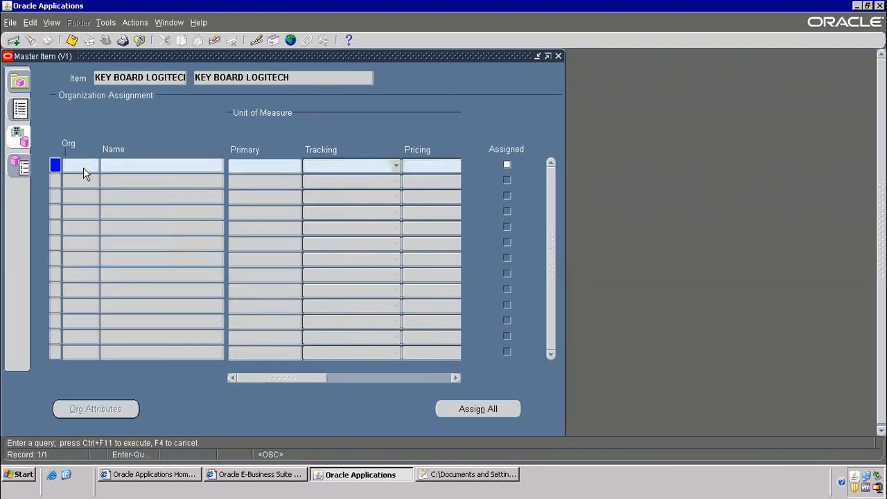
{"action": "type", "text": "M"}
{"action": "type", "text": "%"}
{"action": "key", "text": "ctrl+F11"}
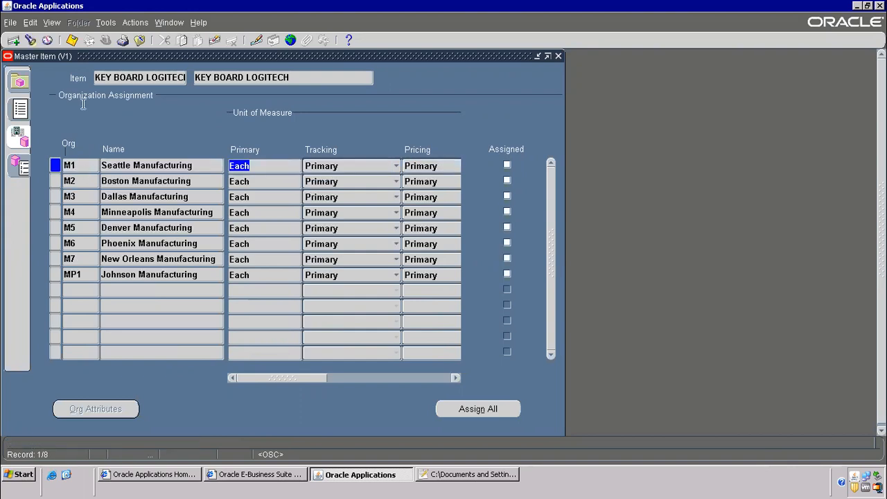
Assign KEY BOARD LOGITECH to organizations M1 through M5 one by one, and extend the assignment to all listed organizations
{"action": "left_click", "coordinate": [507, 166]}
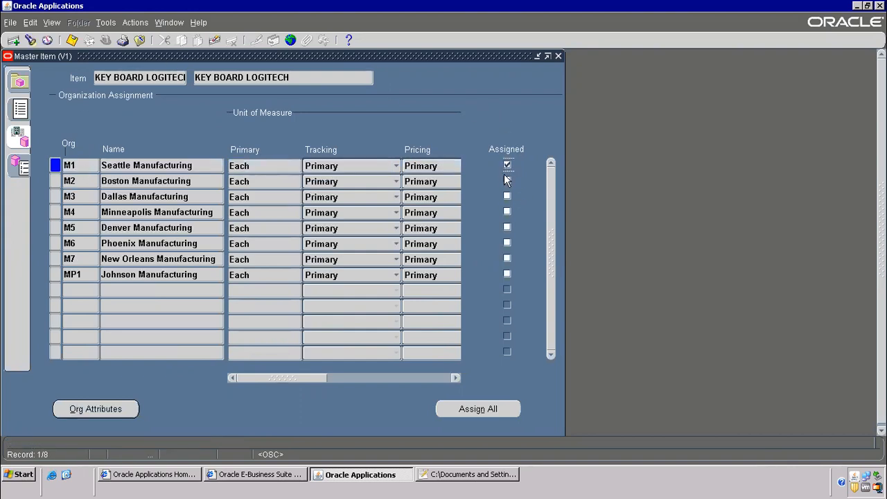
{"action": "left_click", "coordinate": [507, 180]}
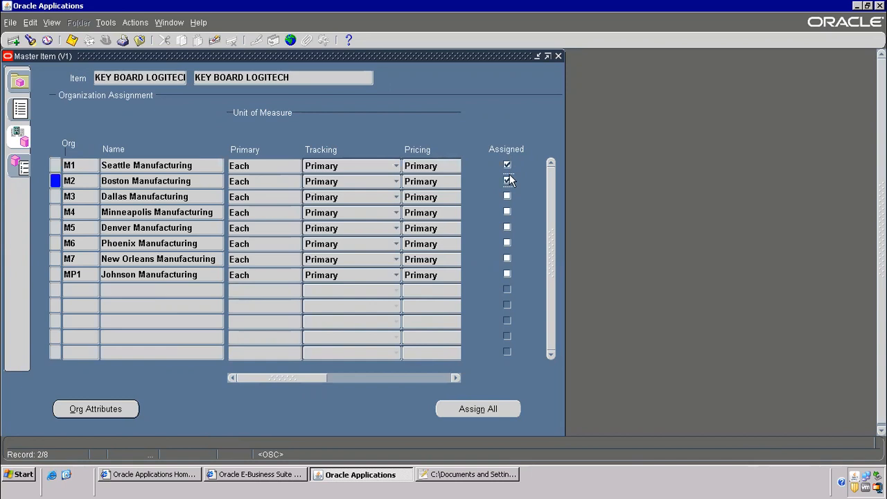
{"action": "left_click", "coordinate": [506, 196]}
{"action": "left_click", "coordinate": [507, 211]}
{"action": "left_click", "coordinate": [506, 227]}
{"action": "left_click", "coordinate": [500, 409]}
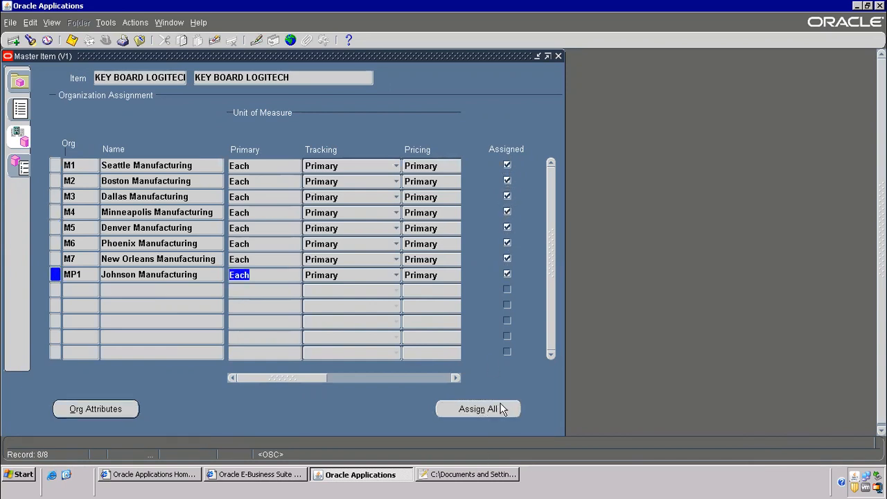
Remove the assignments for M3 through M7 and MP1, keeping only M1 and M2, and save
{"action": "left_click", "coordinate": [506, 197]}
{"action": "left_click", "coordinate": [506, 212]}
{"action": "left_click", "coordinate": [507, 228]}
{"action": "left_click", "coordinate": [508, 243]}
{"action": "left_click", "coordinate": [507, 259]}
{"action": "left_click", "coordinate": [508, 273]}
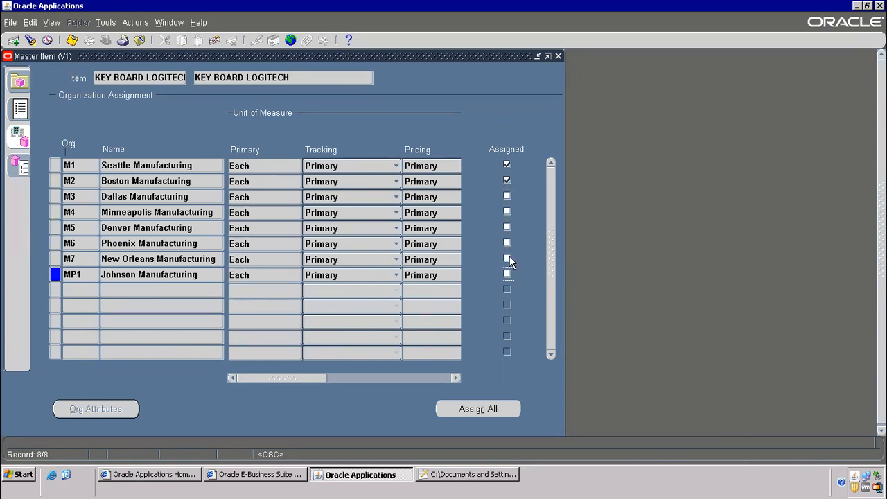
{"action": "left_click", "coordinate": [72, 42]}
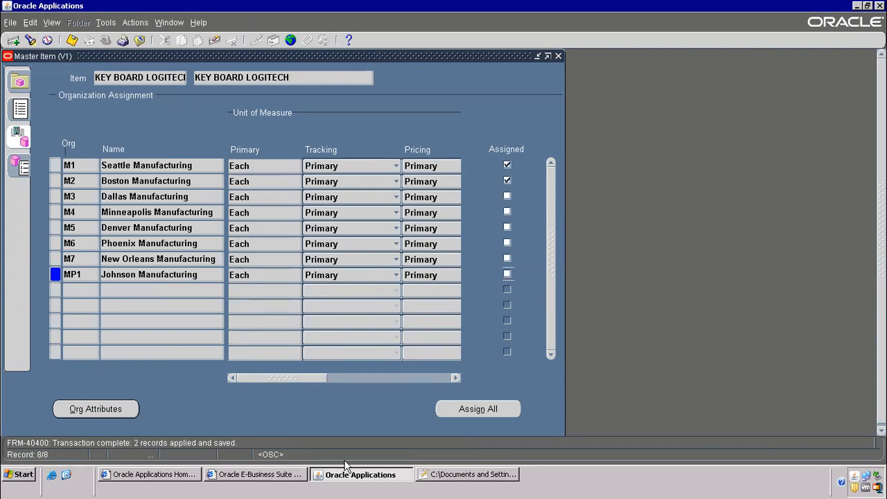
In the Notepad++ class notes, add the line "------- Mtl_system_items_b" below "ORganization assignment"
{"action": "left_click", "coordinate": [471, 476]}
{"action": "scroll", "coordinate": [333, 268], "scroll_direction": "down", "scroll_amount": 2}
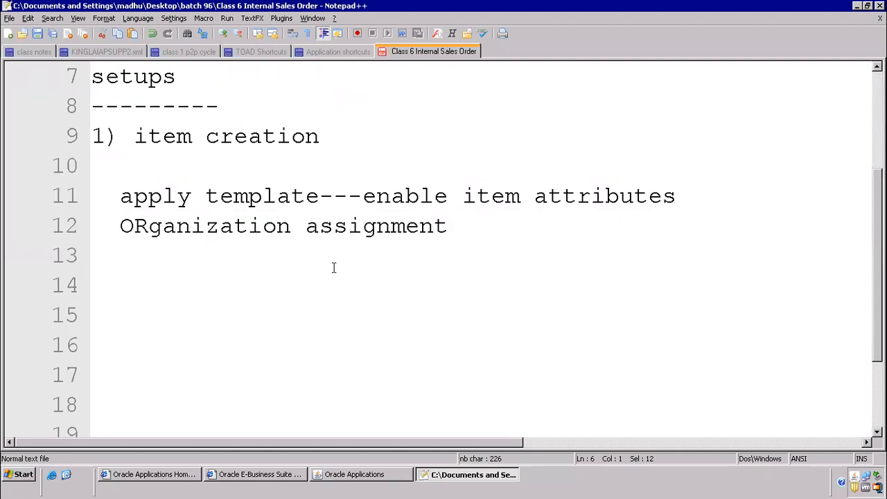
{"action": "left_click_drag", "start_coordinate": [129, 121], "coordinate": [537, 243]}
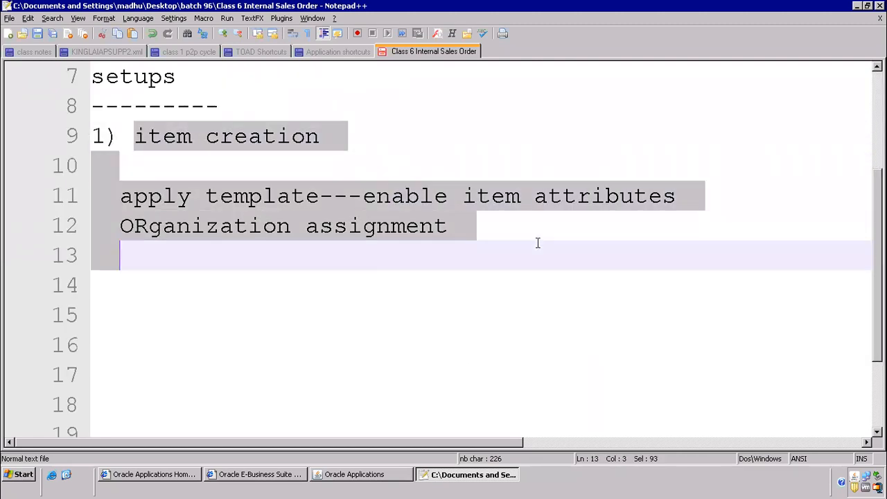
{"action": "left_click", "coordinate": [185, 255]}
{"action": "type", "text": "-------"}
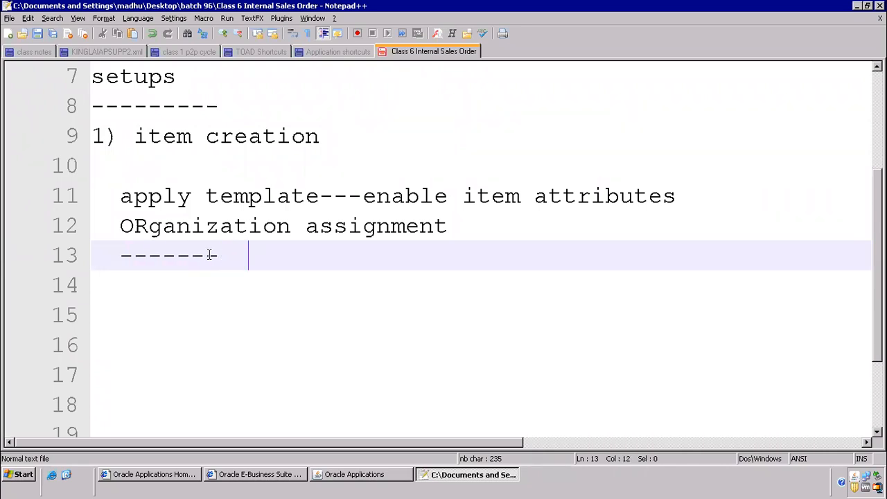
{"action": "type", "text": "Mtl_s"}
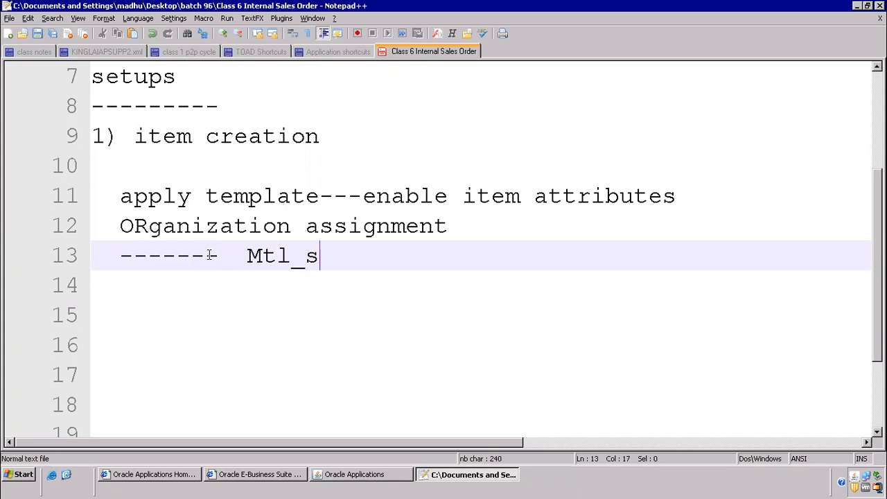
{"action": "type", "text": "ystem_ites"}
{"action": "key", "text": "BackSpace"}
{"action": "type", "text": "ms_b"}
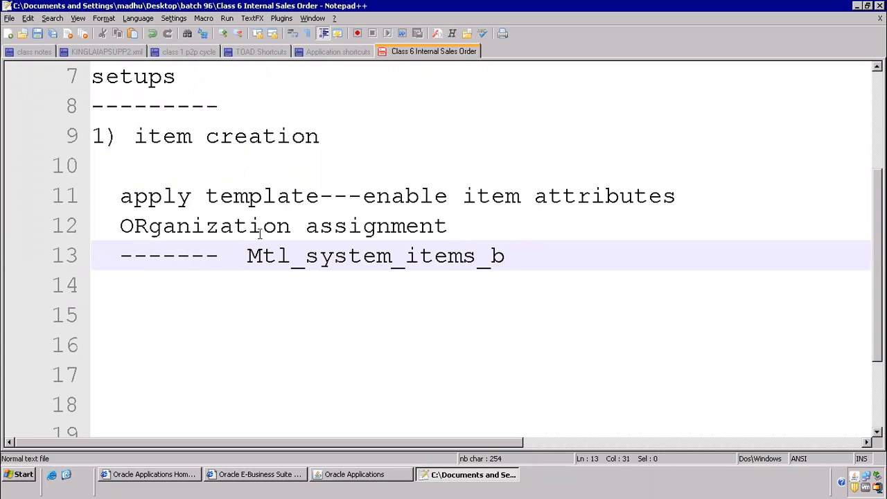
{"action": "left_click_drag", "start_coordinate": [234, 255], "coordinate": [292, 256]}
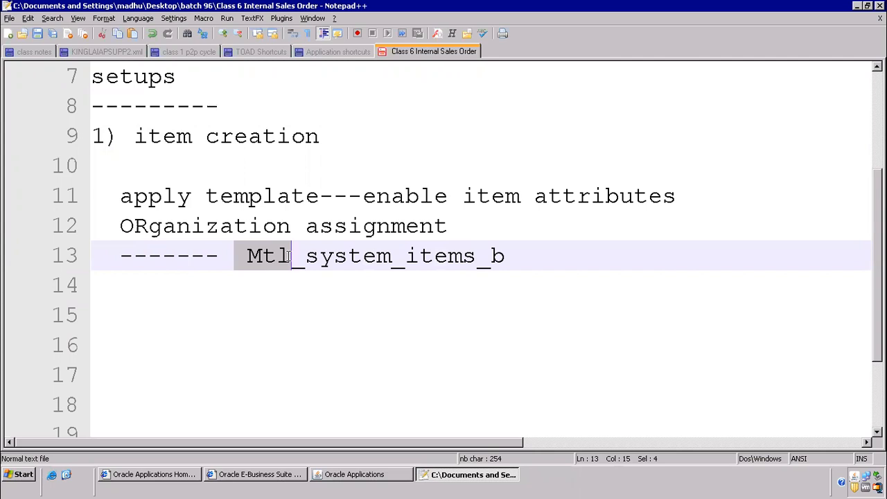
Switch to Oracle Applications, open the record history of KEY BOARD LOGITECH and examine its table name
{"action": "left_click", "coordinate": [325, 473]}
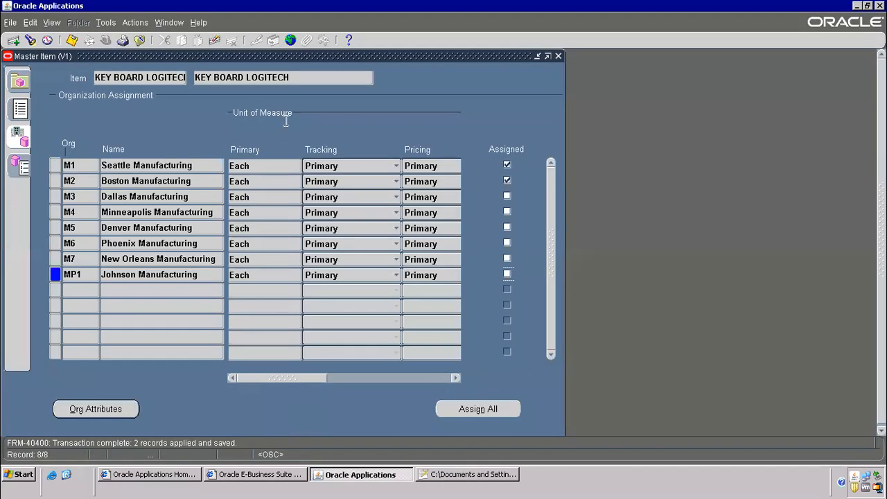
{"action": "left_click", "coordinate": [20, 109]}
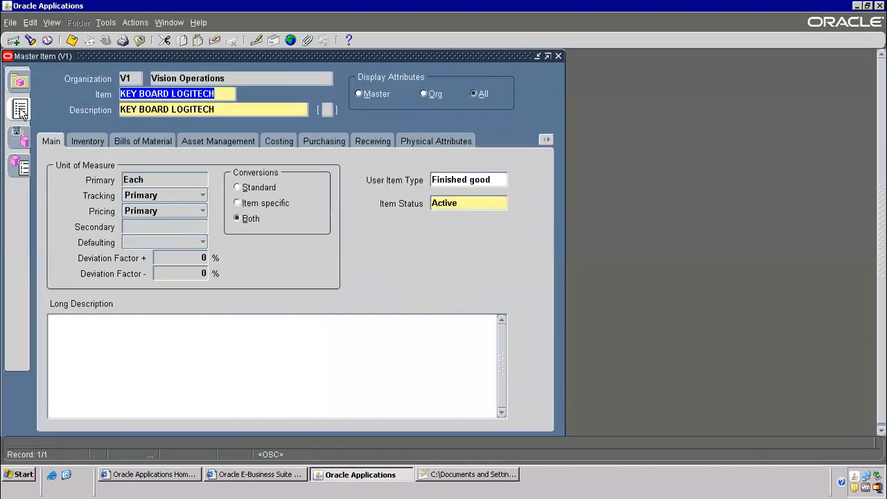
{"action": "left_click", "coordinate": [199, 22]}
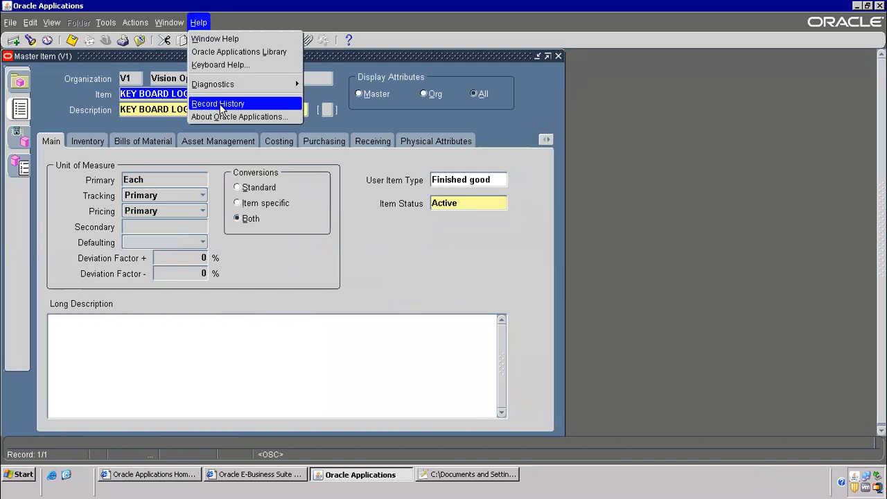
{"action": "left_click", "coordinate": [219, 104]}
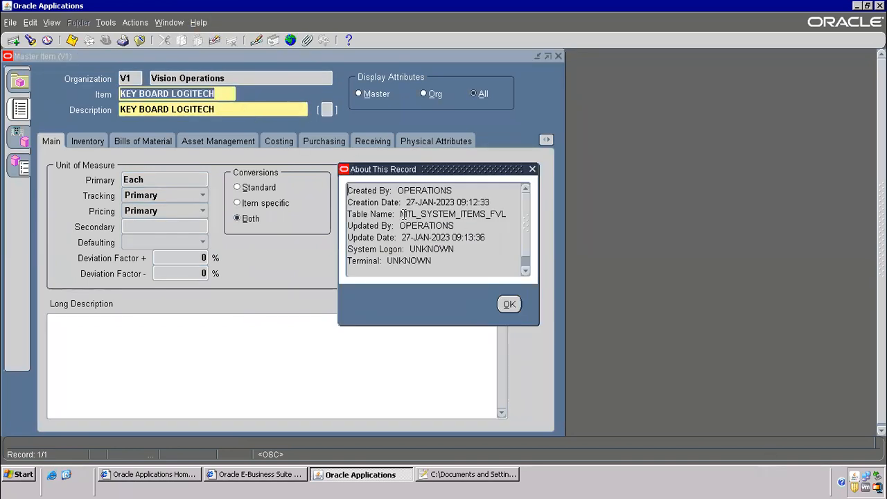
{"action": "left_click_drag", "start_coordinate": [408, 213], "coordinate": [490, 215]}
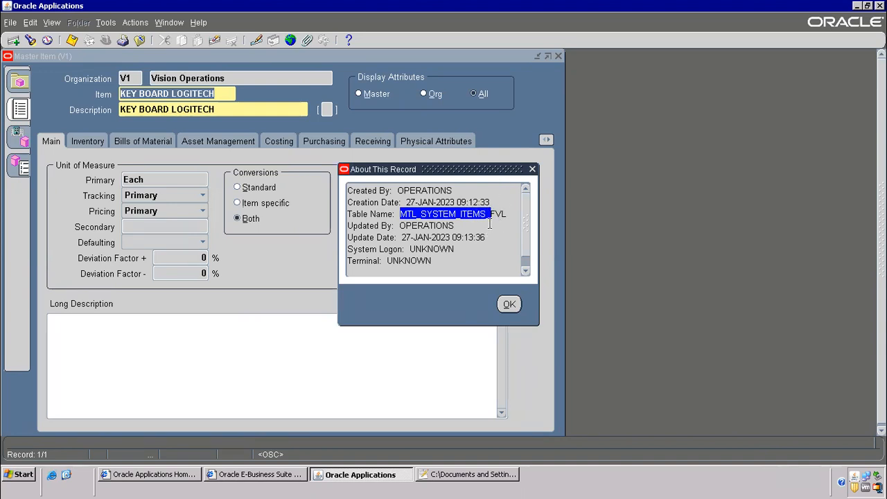
{"action": "mouse_move", "coordinate": [509, 214]}
{"action": "left_mouse_down"}
{"action": "mouse_move", "coordinate": [395, 214]}
{"action": "mouse_move", "coordinate": [509, 215]}
{"action": "left_mouse_up"}
{"action": "left_click", "coordinate": [424, 214]}
Launch Toad for Oracle, dismiss the editor tips and start a "select * from" query on the item table
{"action": "left_click", "coordinate": [76, 474]}
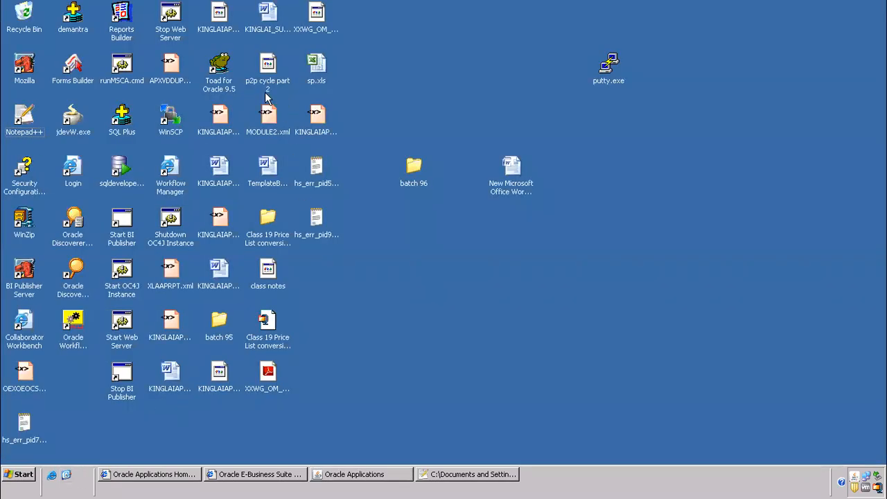
{"action": "left_click", "coordinate": [213, 76]}
{"action": "double_click", "coordinate": [213, 76]}
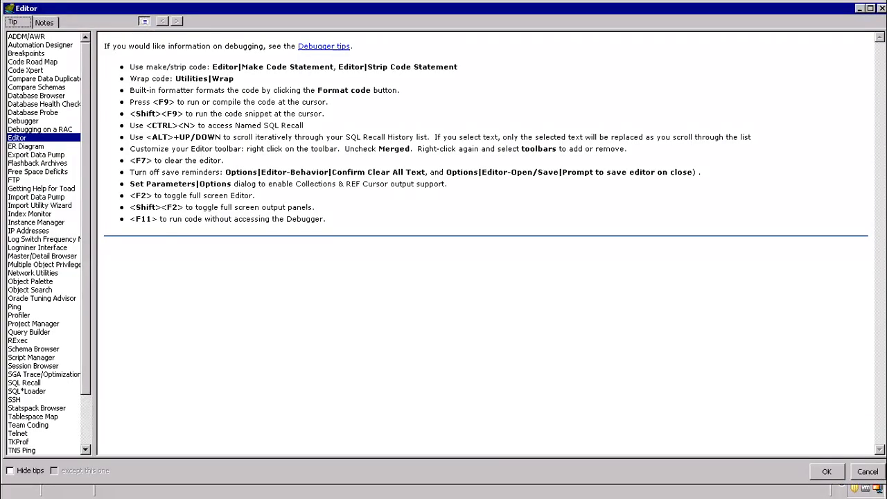
{"action": "key", "text": "Escape"}
{"action": "left_click", "coordinate": [309, 140]}
{"action": "type", "text": "select * from "}
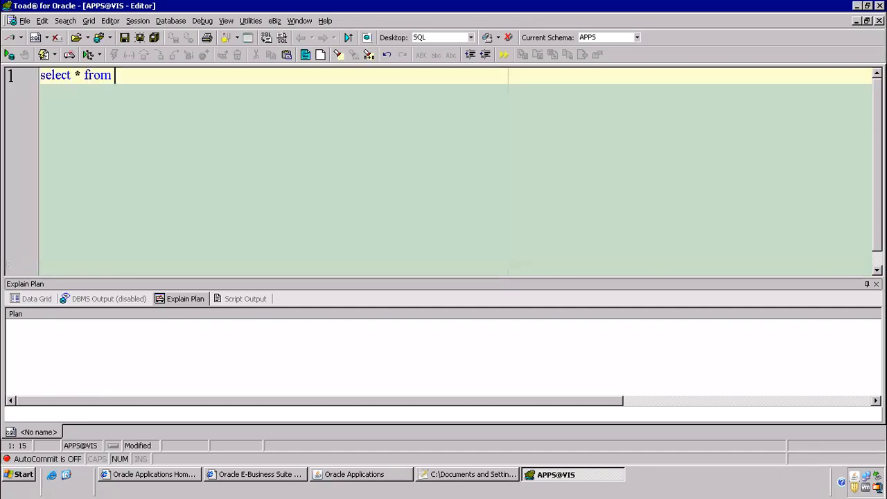
{"action": "type", "text": "MTL_SYSTEM_ITEMS_FVI"}
Return to Oracle Applications and copy the full table name MTL_SYSTEM_ITEMS_FVL from the record details
{"action": "key", "text": "alt+Tab"}
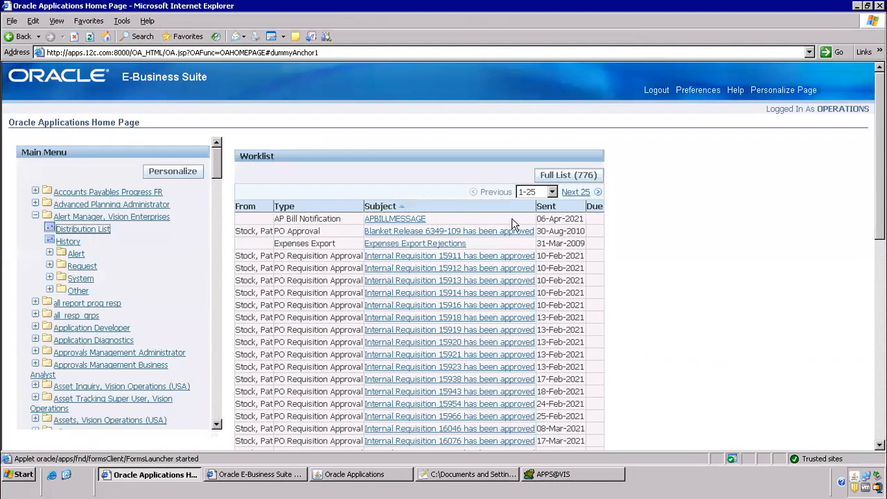
{"action": "key", "text": "alt+Tab"}
{"action": "key", "text": "alt+Tab"}
{"action": "key", "text": "alt+Tab"}
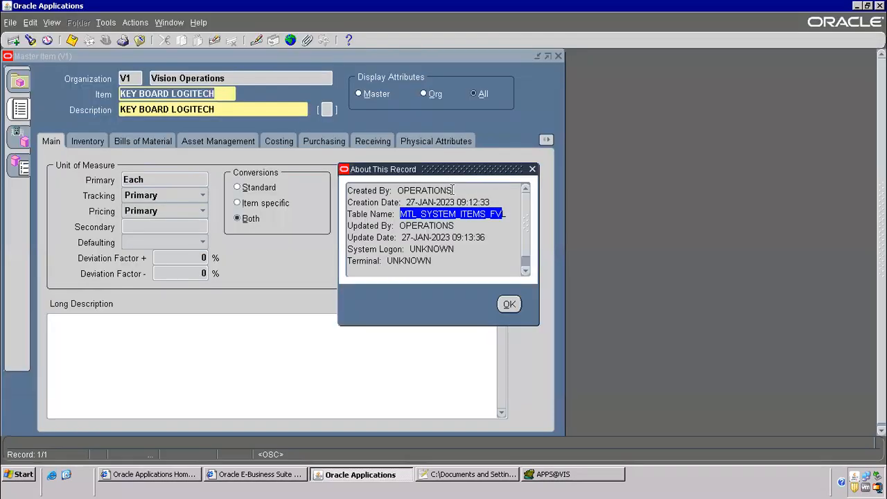
{"action": "left_click", "coordinate": [503, 213]}
{"action": "left_click_drag", "start_coordinate": [506, 213], "coordinate": [401, 213]}
{"action": "key", "text": "ctrl+c"}
Switch to Toad, replace the query's table name with MTL_SYSTEM_ITEMS_FVL and run the query
{"action": "key", "text": "alt+Tab"}
{"action": "key", "text": "alt+Tab"}
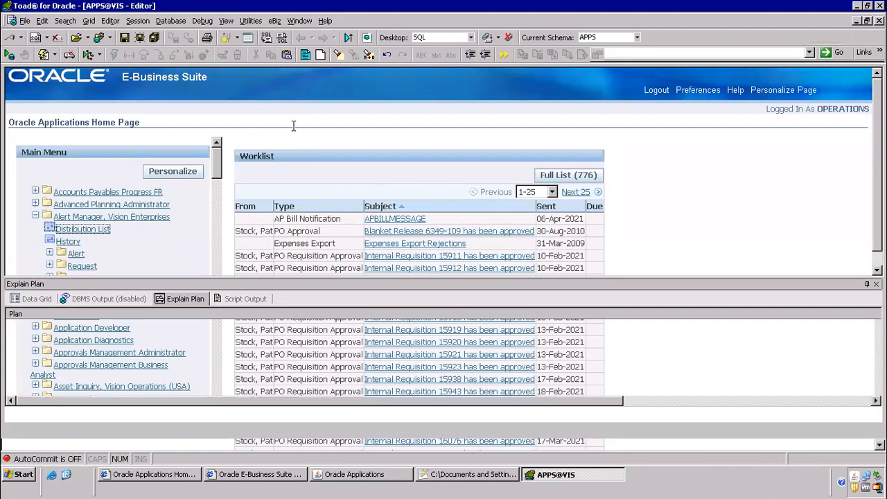
{"action": "left_click_drag", "start_coordinate": [277, 75], "coordinate": [115, 76]}
{"action": "key", "text": "ctrl+v"}
{"action": "key", "text": "F9"}
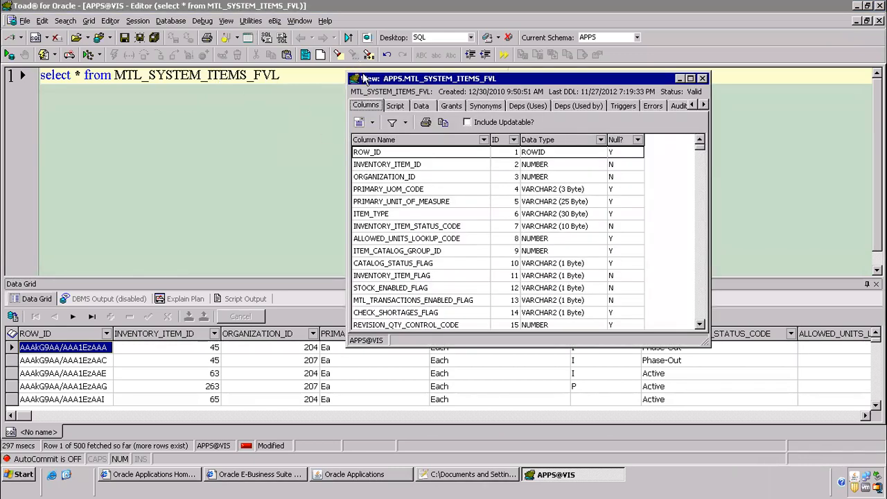
Examine the FROM clause at the end of the MTL_SYSTEM_ITEMS_FVL view's script to identify its base tables
{"action": "left_click", "coordinate": [401, 105]}
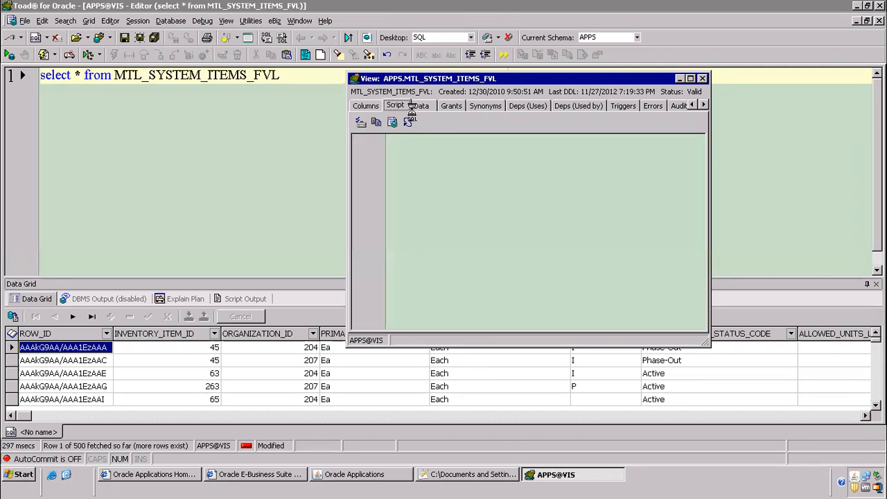
{"action": "left_click", "coordinate": [690, 78]}
{"action": "left_click_drag", "start_coordinate": [877, 78], "coordinate": [845, 419]}
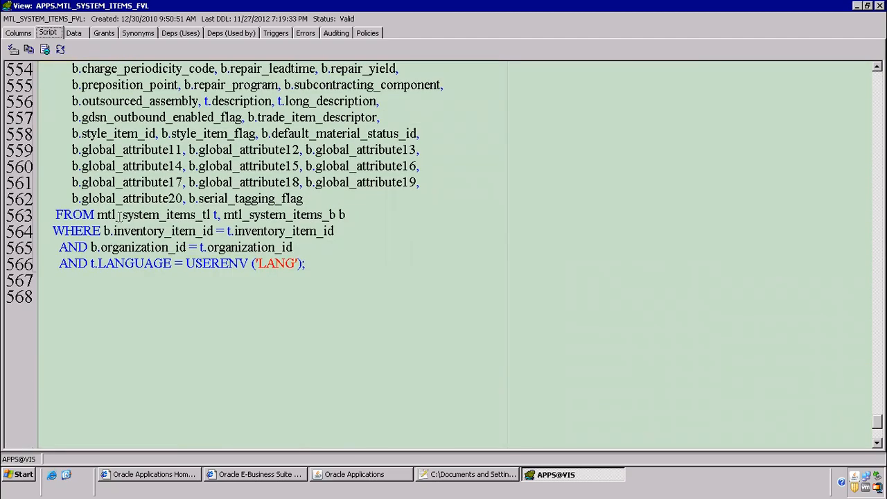
{"action": "left_click", "coordinate": [337, 215]}
{"action": "key", "text": "shift+Left"}
{"action": "key", "text": "shift+Left"}
{"action": "key", "text": "shift+Left"}
{"action": "key", "text": "shift+Left"}
{"action": "left_click_drag", "start_coordinate": [210, 215], "coordinate": [203, 215]}
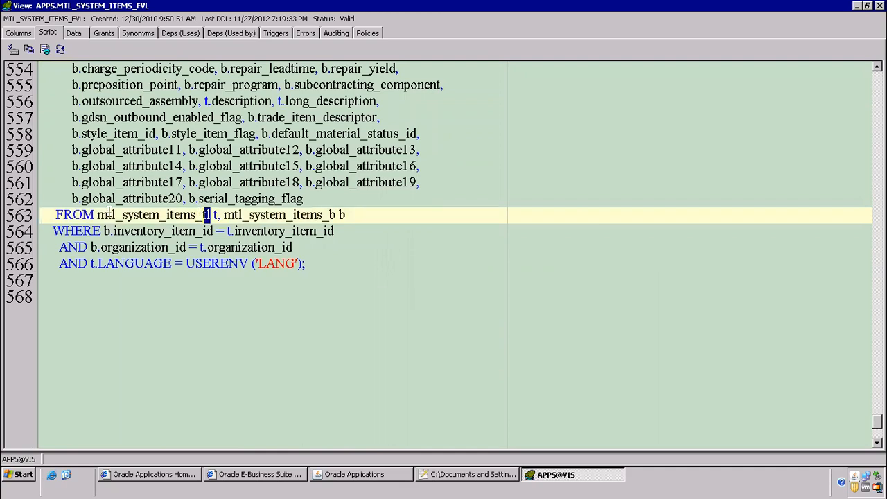
Copy the base table name mtl_system_items_b from the view script and close the view details
{"action": "left_click", "coordinate": [255, 214]}
{"action": "left_click_drag", "start_coordinate": [224, 215], "coordinate": [332, 215]}
{"action": "key", "text": "ctrl+c"}
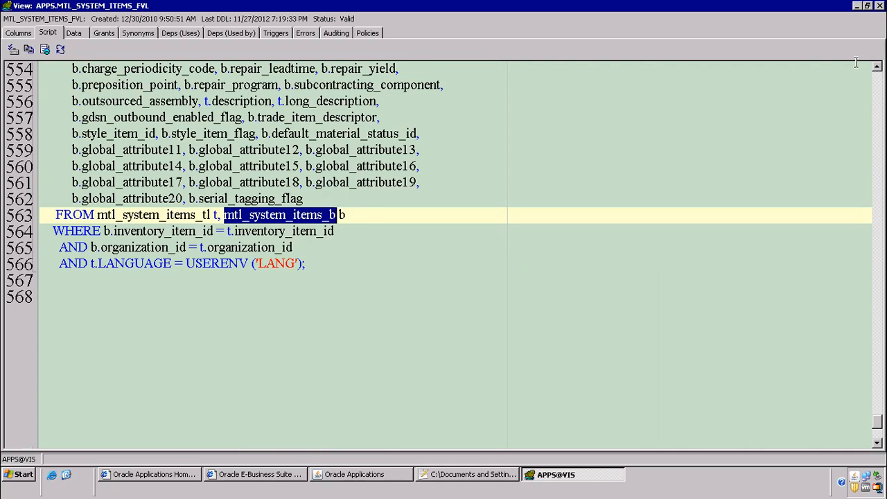
{"action": "left_click", "coordinate": [880, 6]}
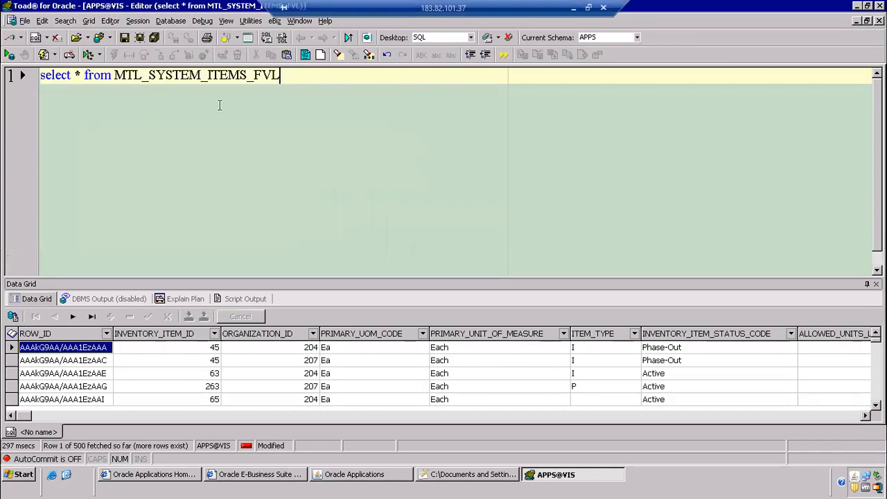
Add a second query, select * from mtl_system_items_b, two lines below the first and run it
{"action": "key", "text": "Return"}
{"action": "key", "text": "Return"}
{"action": "type", "text": "sel"}
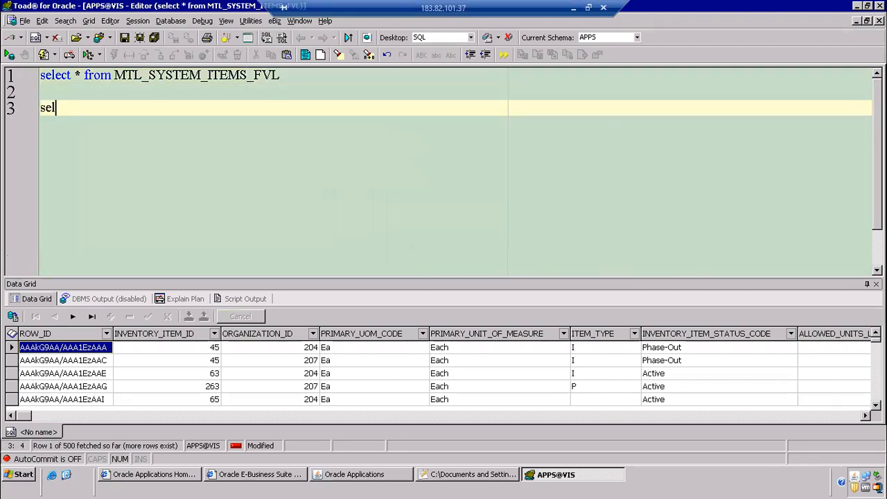
{"action": "type", "text": "ect * from"}
{"action": "key", "text": "ctrl+v"}
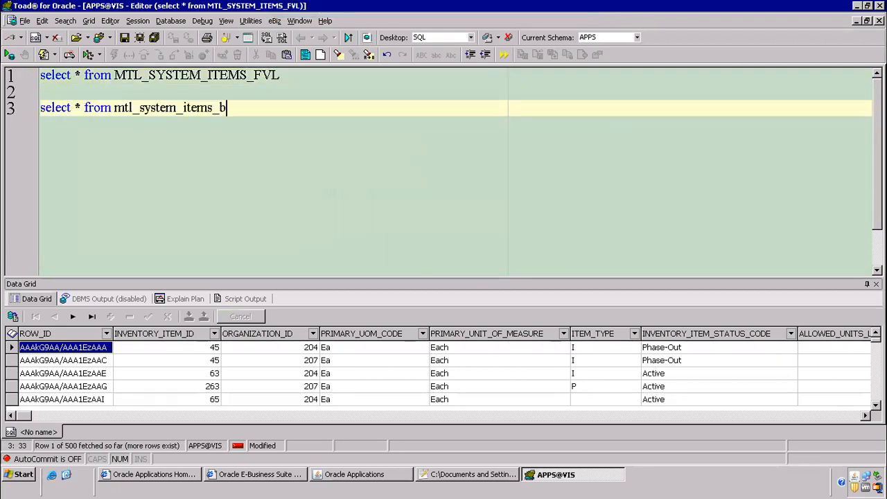
{"action": "key", "text": "F9"}
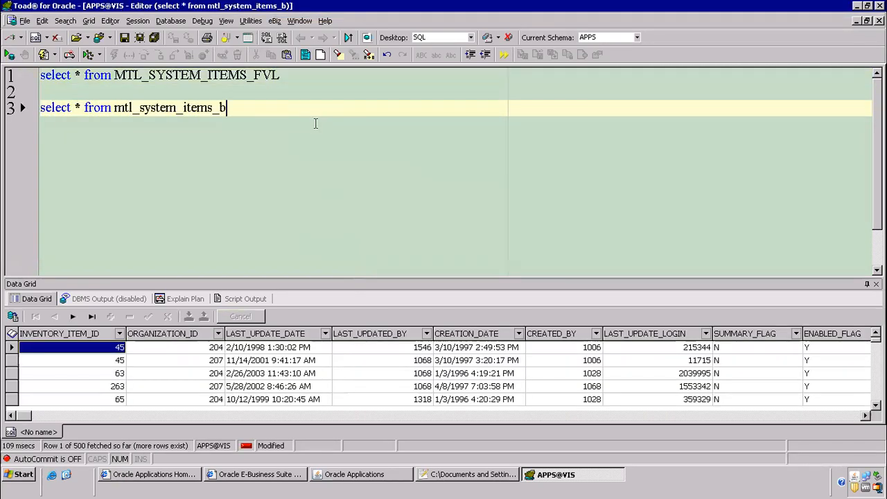
Switch to Oracle Applications, dismiss the record details and examine the Item field's block and field names
{"action": "key", "text": "alt+Tab"}
{"action": "key", "text": "alt+Tab"}
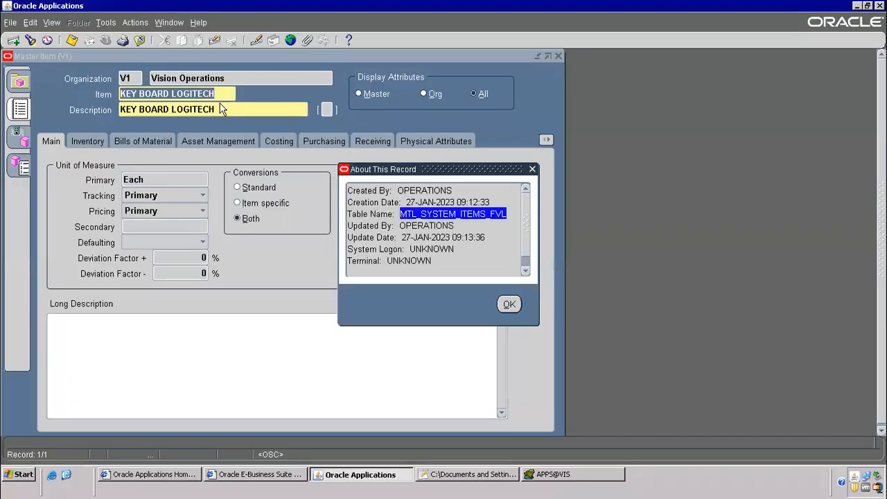
{"action": "left_click", "coordinate": [509, 304]}
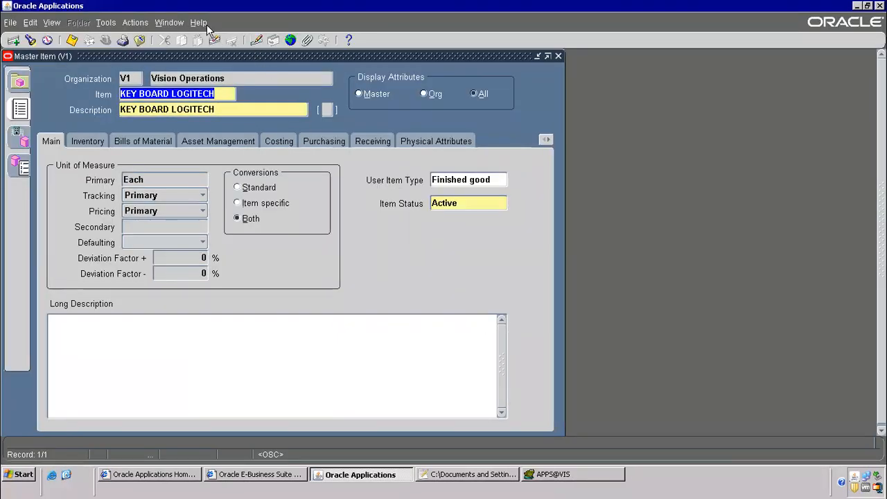
{"action": "left_click", "coordinate": [202, 23]}
{"action": "mouse_move", "coordinate": [229, 85]}
{"action": "left_click", "coordinate": [316, 100]}
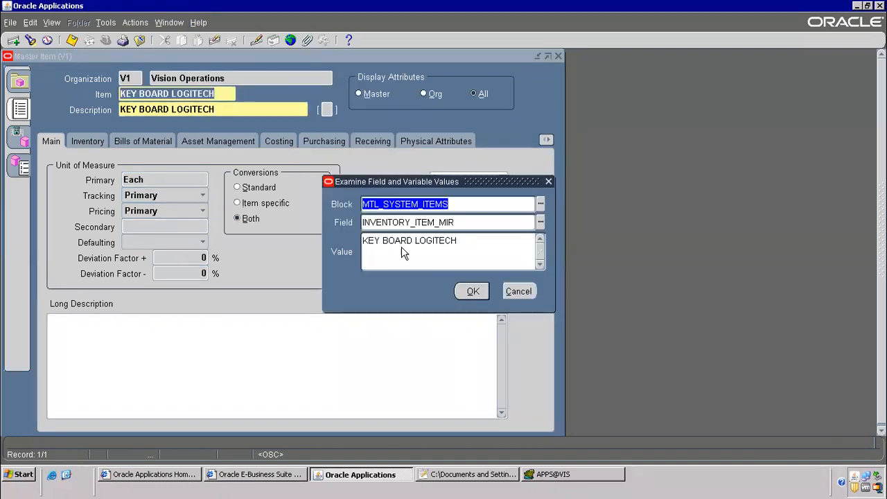
{"action": "left_click", "coordinate": [519, 292]}
Return to Toad and extend the mtl_system_items_b query with an open condition where segment1='
{"action": "key", "text": "alt+Tab"}
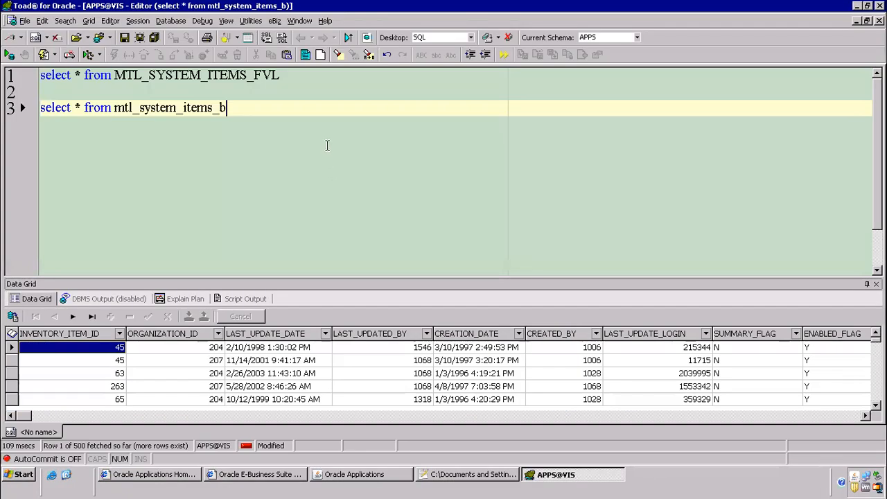
{"action": "type", "text": "where segme"}
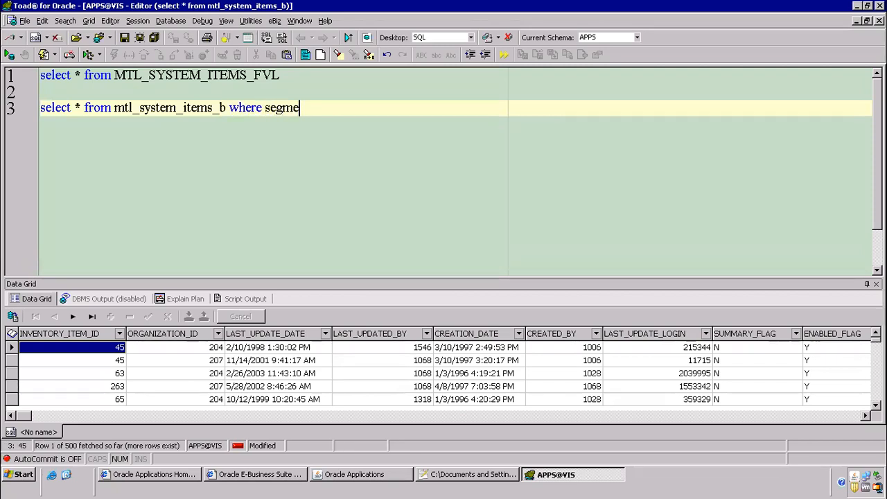
{"action": "type", "text": "nt1="}
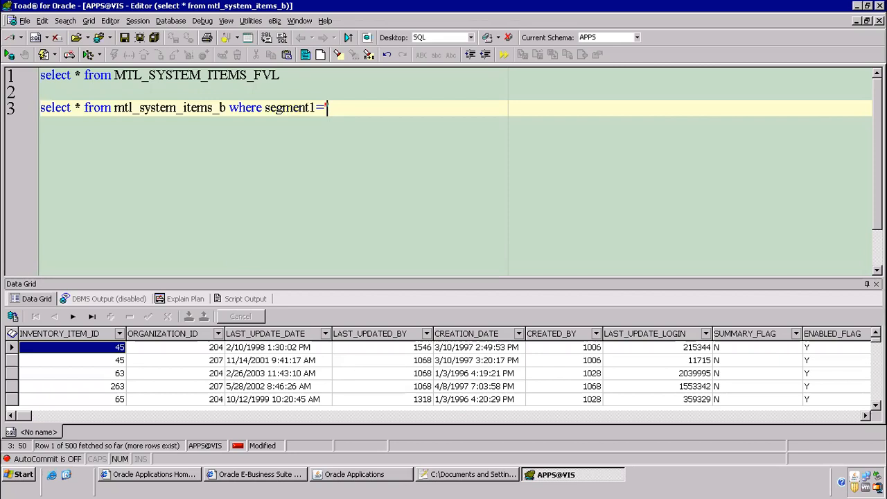
Switch to Oracle Applications and copy the item name KEY BOARD LOGITECH from the Master Item form
{"action": "key", "text": "alt+Tab"}
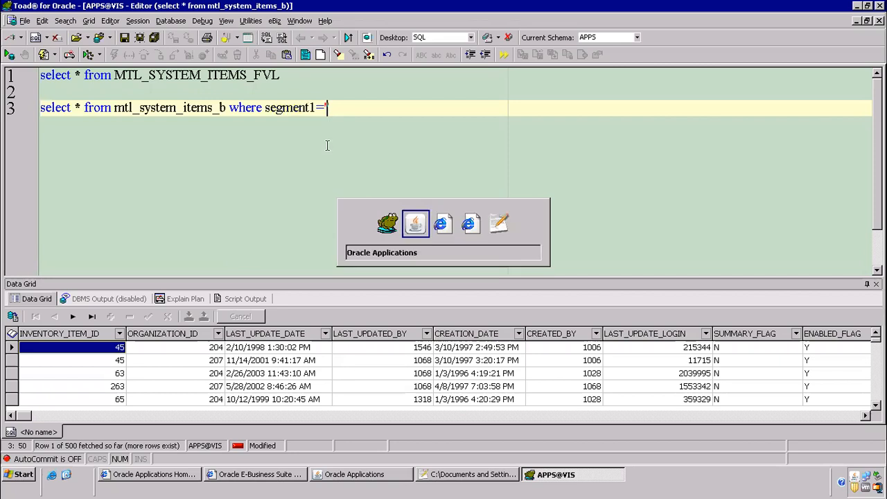
{"action": "right_click", "coordinate": [201, 95]}
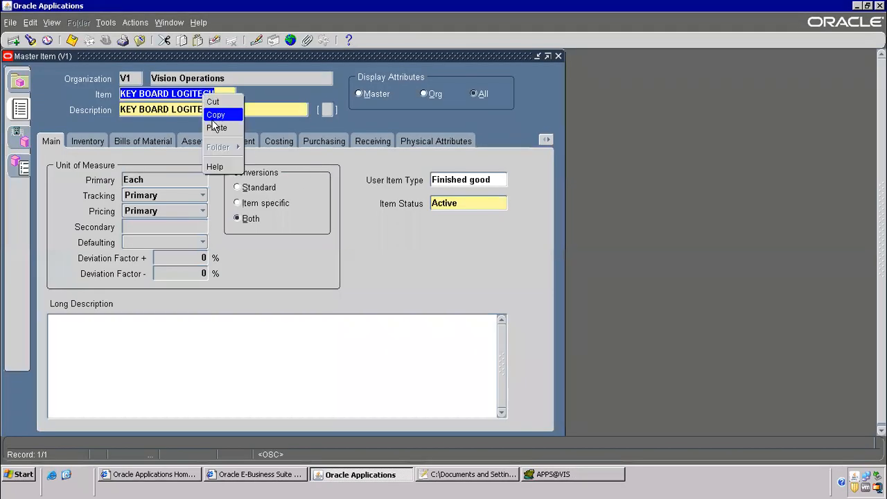
{"action": "left_click", "coordinate": [216, 113]}
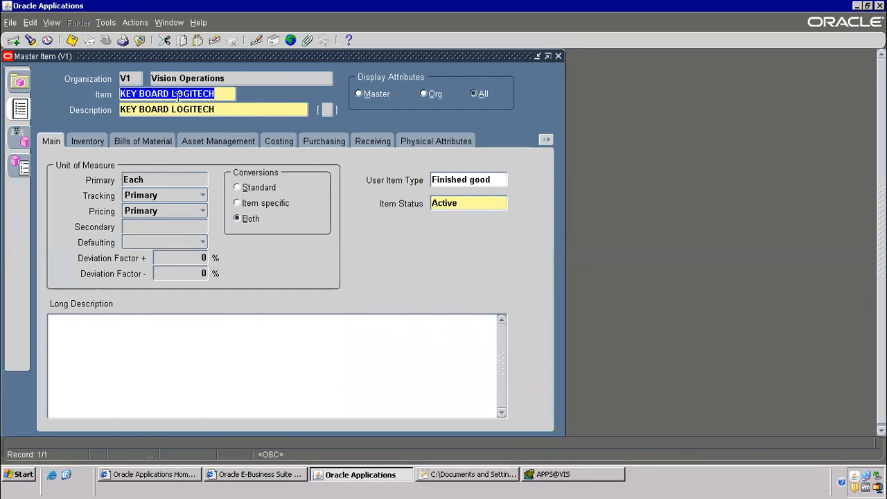
Back in Toad, complete the segment1 condition with 'KEY BOARD LOGITECH' and run the query
{"action": "key", "text": "alt+Tab"}
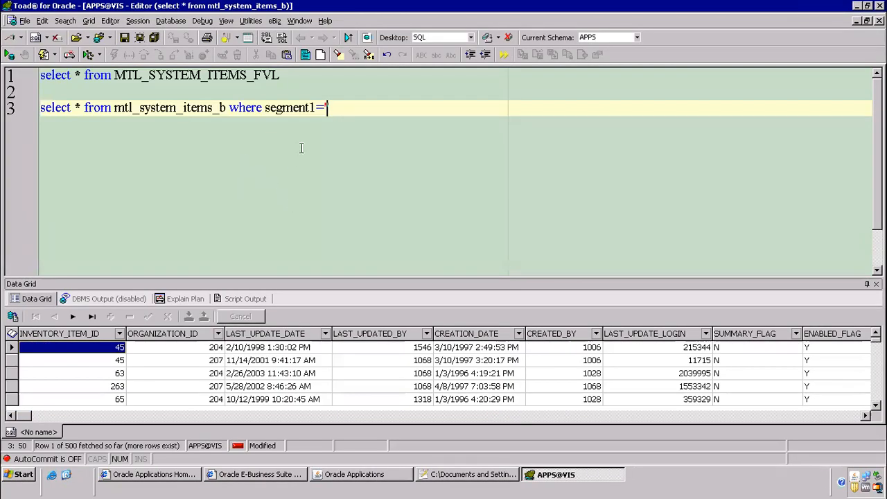
{"action": "key", "text": "ctrl+v"}
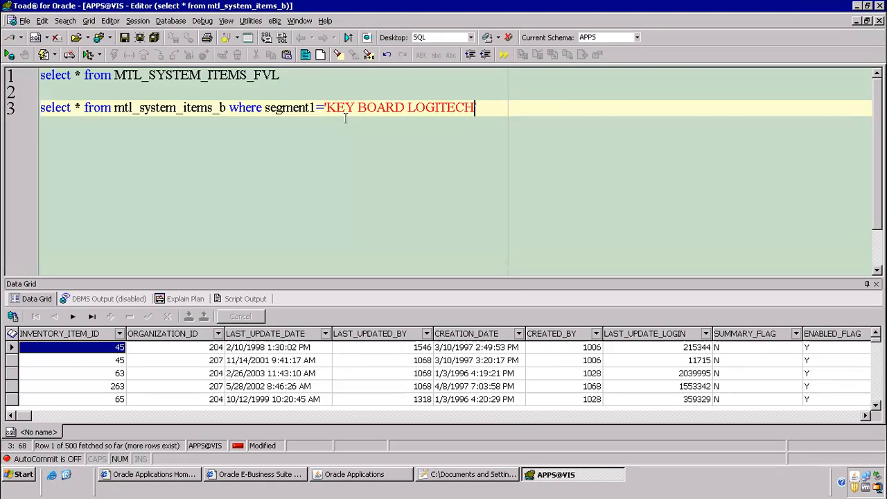
{"action": "key", "text": "F9"}
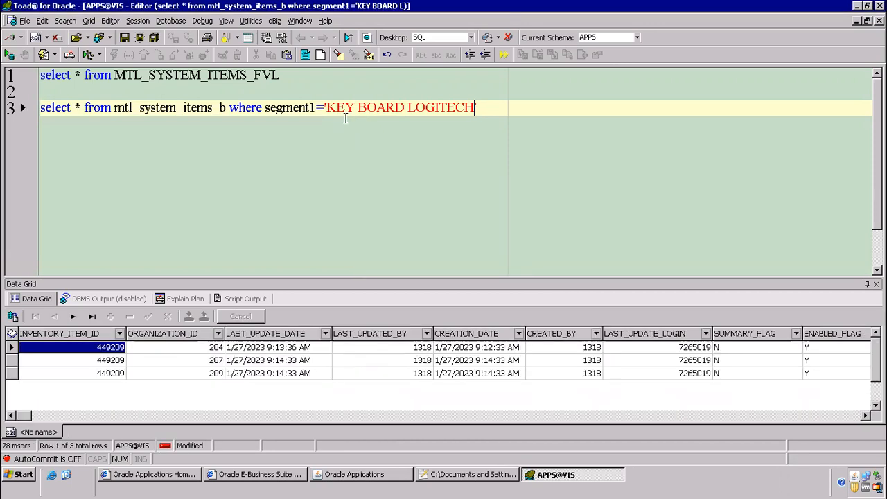
Check the record count of the query results and dismiss the count message
{"action": "right_click", "coordinate": [358, 374]}
{"action": "left_click", "coordinate": [394, 230]}
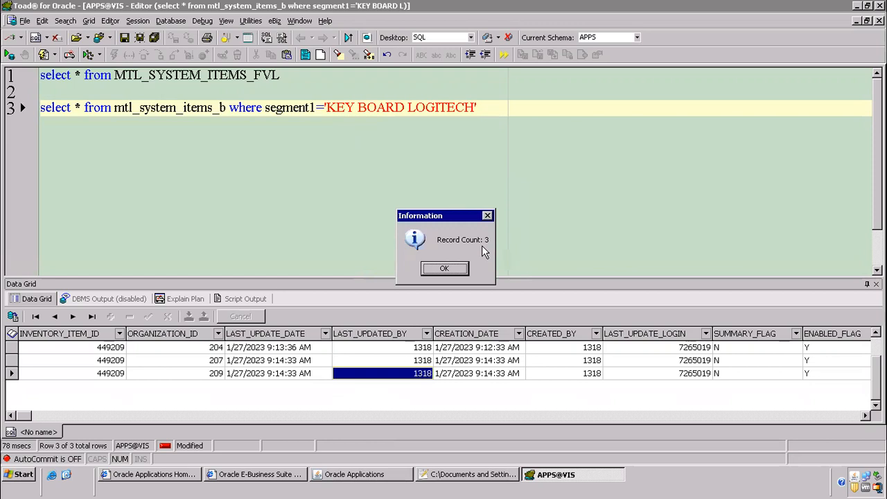
{"action": "left_click", "coordinate": [444, 269]}
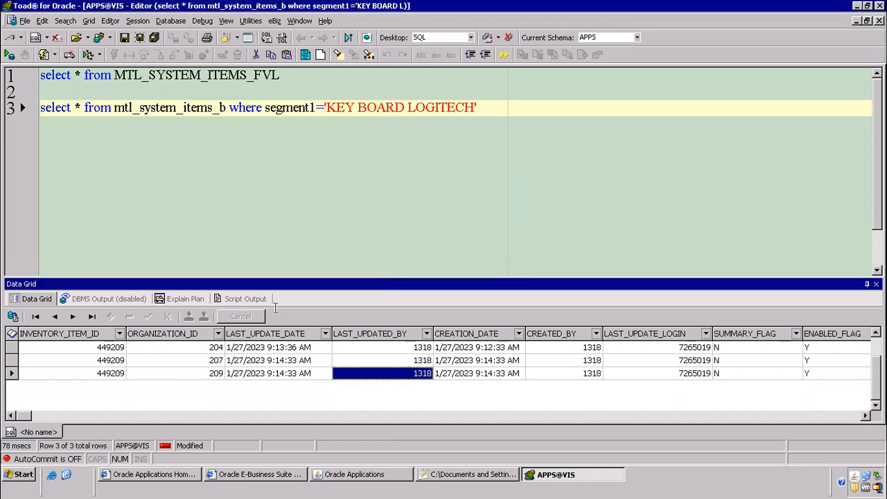
Examine the ORGANIZATION_ID values across the item's result rows
{"action": "left_click", "coordinate": [179, 348]}
{"action": "left_click", "coordinate": [207, 373]}
{"action": "left_click", "coordinate": [214, 360]}
{"action": "left_click", "coordinate": [214, 348]}
{"action": "left_click", "coordinate": [213, 360]}
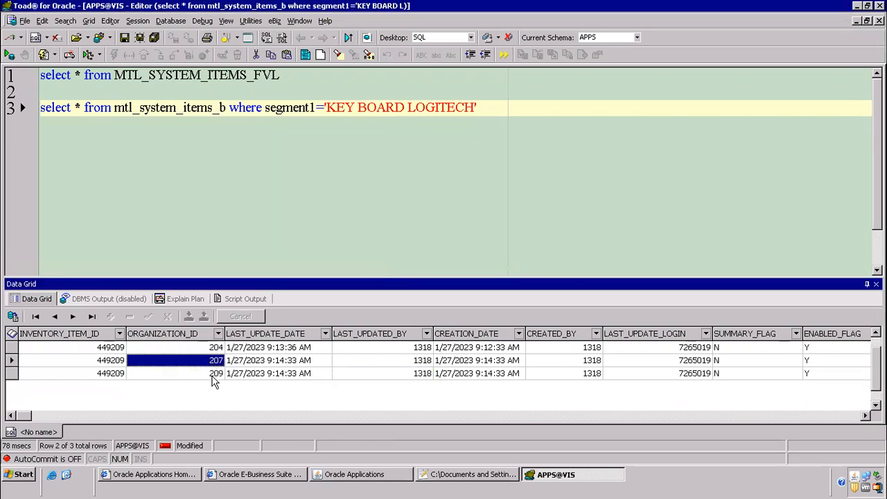
{"action": "left_click", "coordinate": [213, 374]}
{"action": "left_click", "coordinate": [213, 360]}
{"action": "left_click", "coordinate": [213, 347]}
{"action": "left_click", "coordinate": [212, 373]}
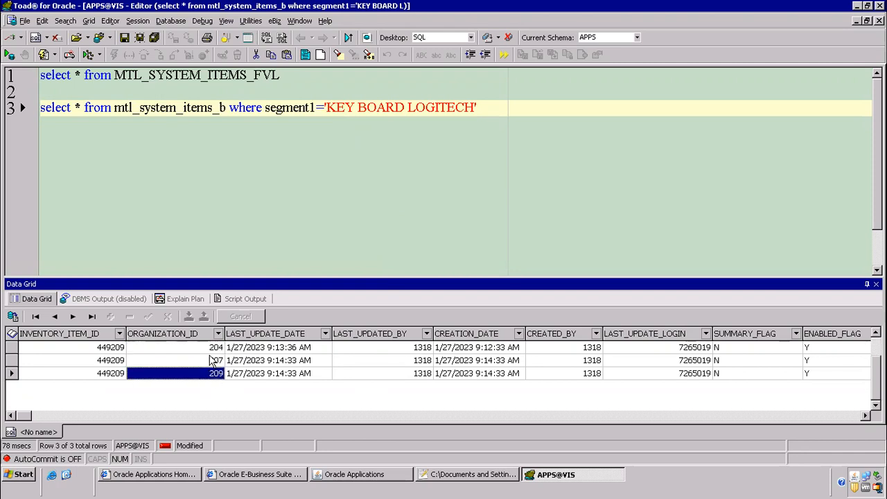
{"action": "left_click", "coordinate": [213, 360]}
Give the mtl_system_items_b table the alias msi in the item query
{"action": "left_click", "coordinate": [230, 108]}
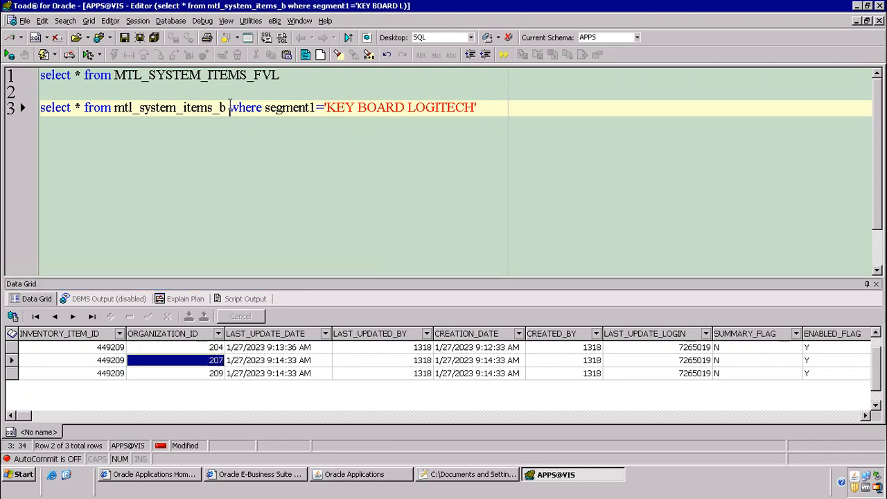
{"action": "type", "text": "msi"}
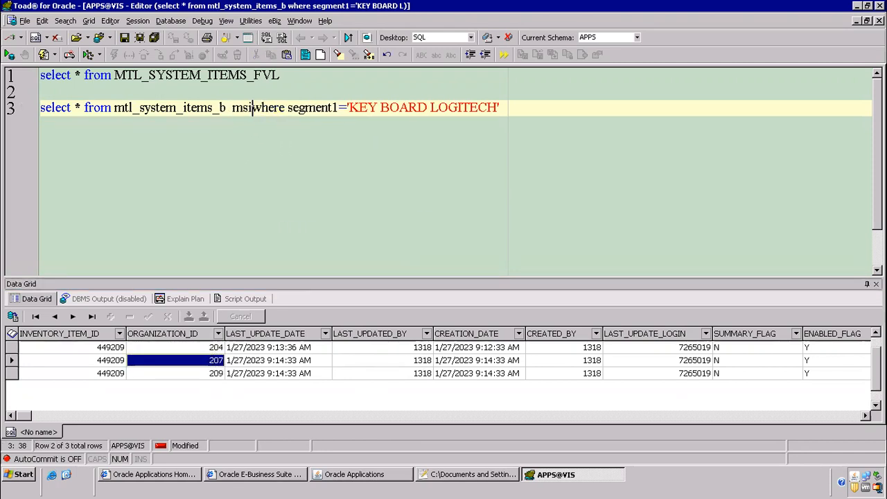
{"action": "double_click", "coordinate": [242, 107]}
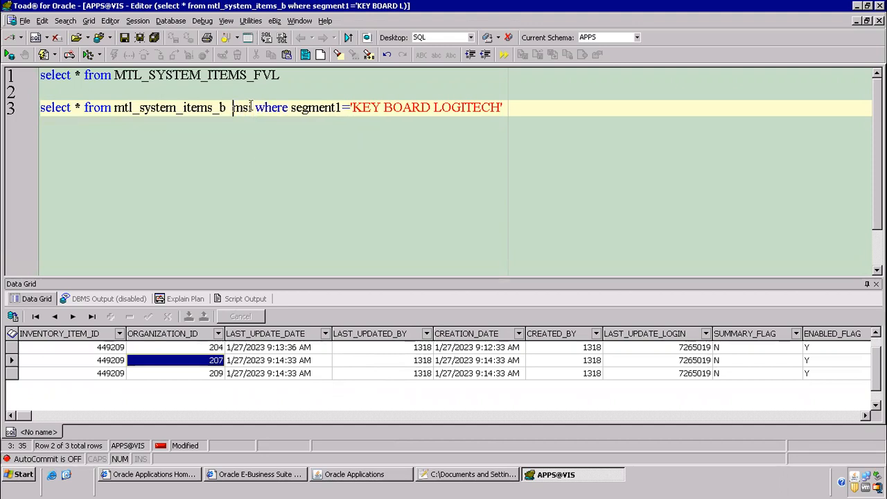
{"action": "left_click", "coordinate": [114, 108]}
{"action": "left_click_drag", "start_coordinate": [120, 107], "coordinate": [188, 108]}
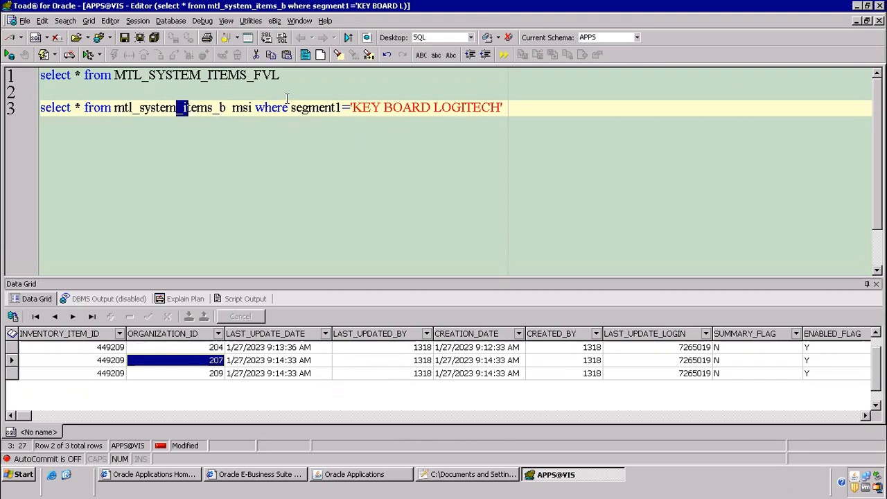
Add the table org_organization_definitions with the alias ood to the item query's FROM clause
{"action": "left_click", "coordinate": [252, 107]}
{"action": "type", "text": ", org"}
{"action": "type", "text": "_organiz"}
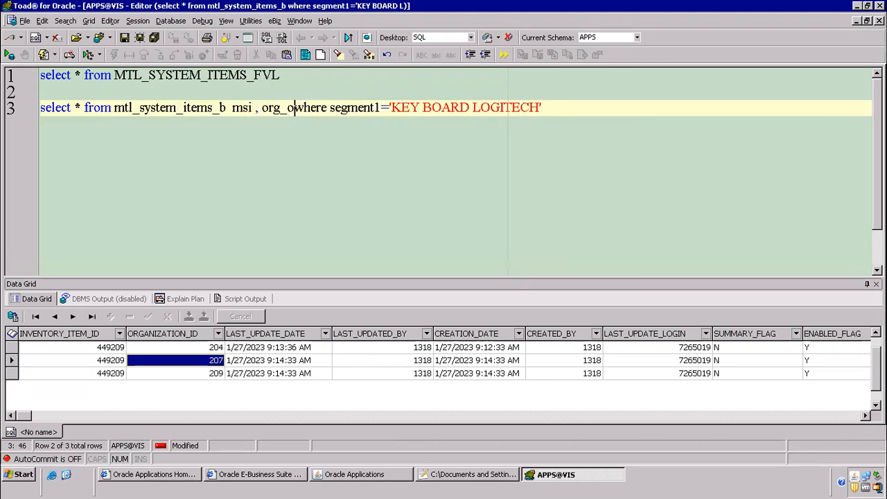
{"action": "type", "text": "ation_defin"}
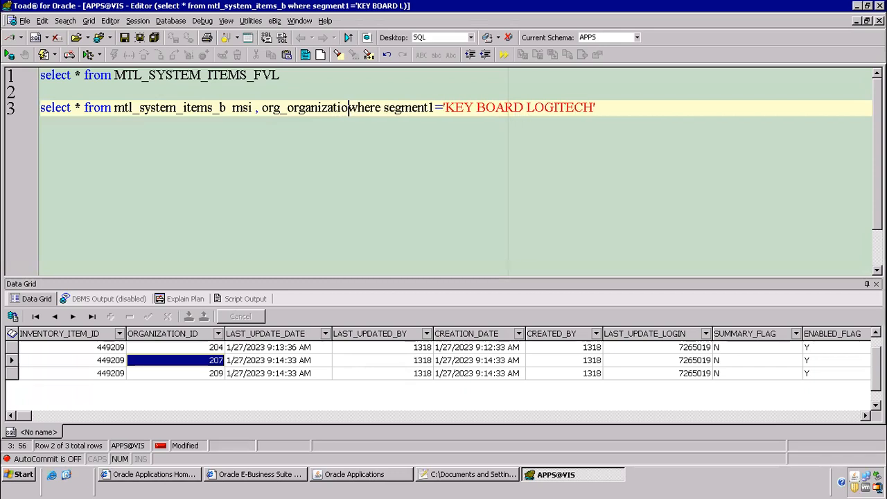
{"action": "type", "text": "itions oo"}
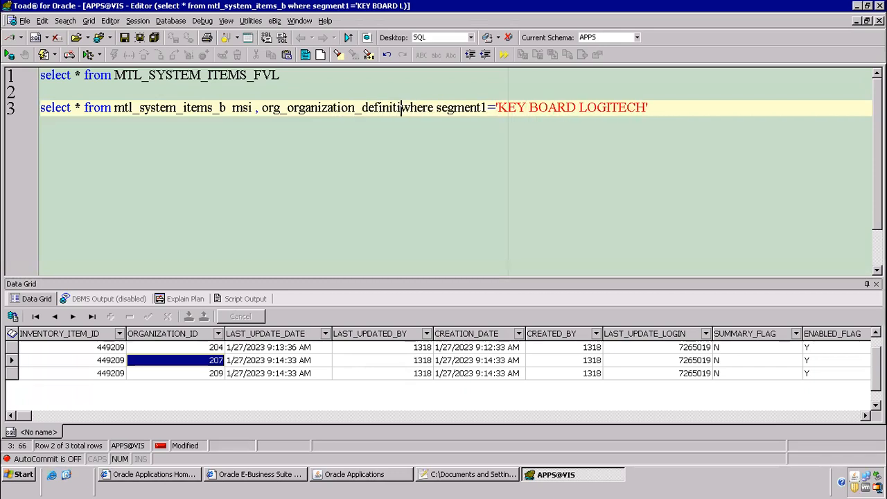
{"action": "type", "text": "d"}
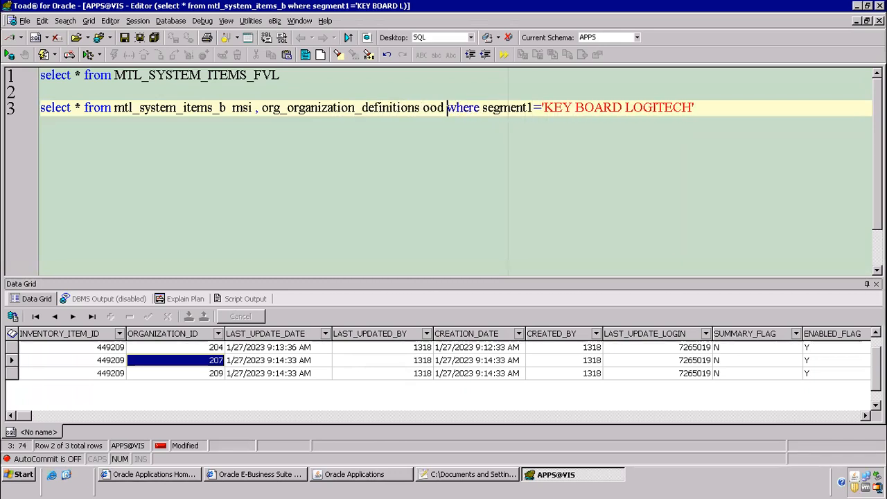
Move the WHERE clause of the item query to its own line and start an and condition on the line below
{"action": "key", "text": "Return"}
{"action": "key", "text": "End"}
{"action": "key", "text": "Return"}
{"action": "type", "text": "and"}
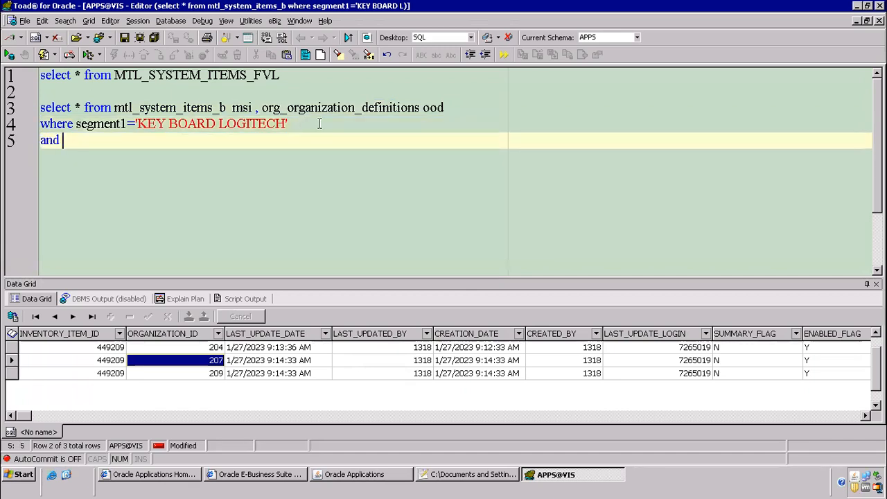
{"action": "left_click", "coordinate": [209, 108]}
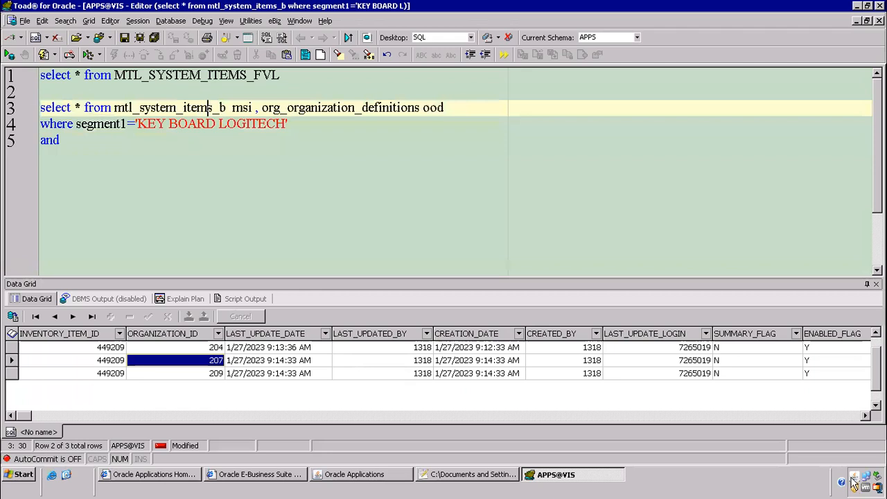
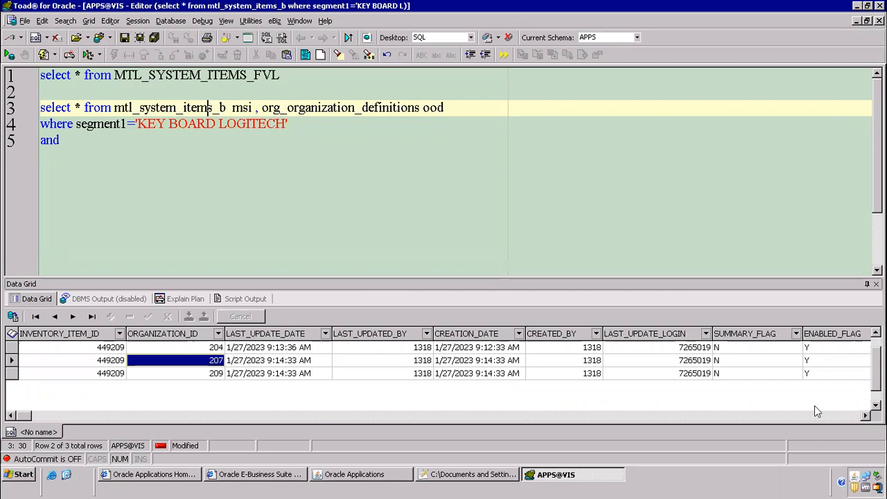
{"action": "left_click", "coordinate": [346, 190]}
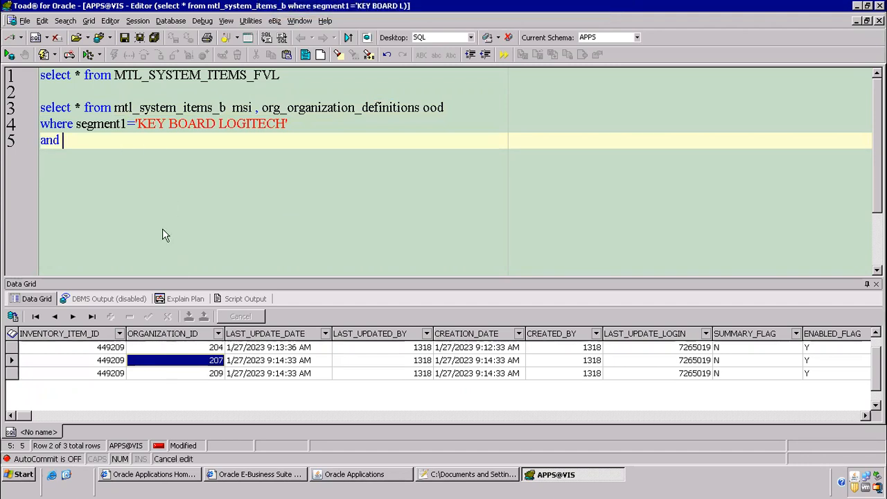
Switch to Chrome, restore the previous pages, and open the etrm.live site in a new tab
{"action": "left_click_drag", "start_coordinate": [115, 108], "coordinate": [228, 107]}
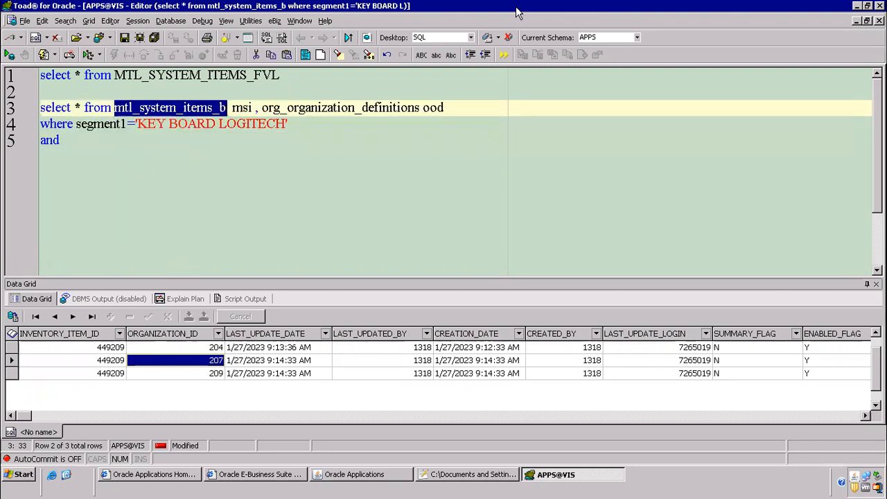
{"action": "left_click", "coordinate": [572, 8]}
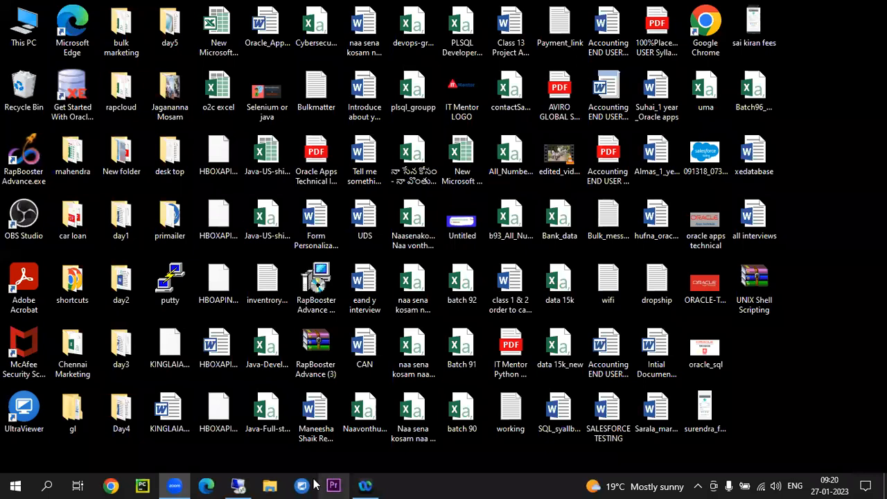
{"action": "left_click", "coordinate": [112, 486]}
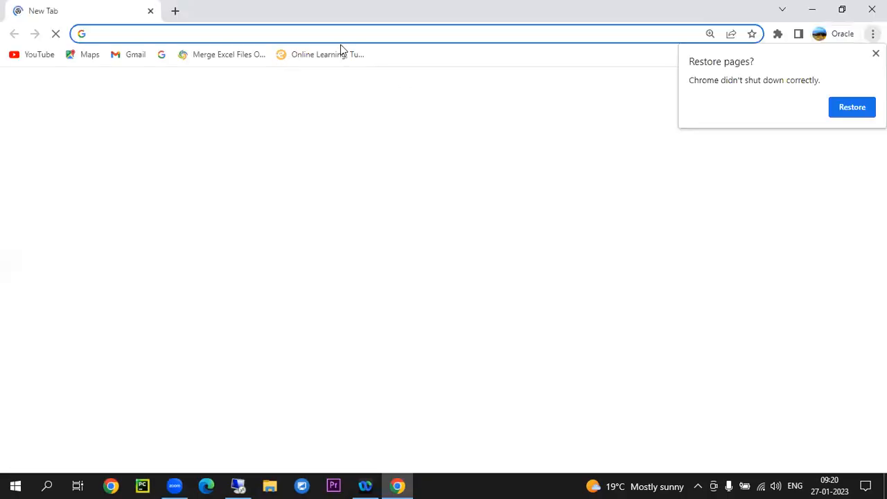
{"action": "left_click", "coordinate": [849, 107]}
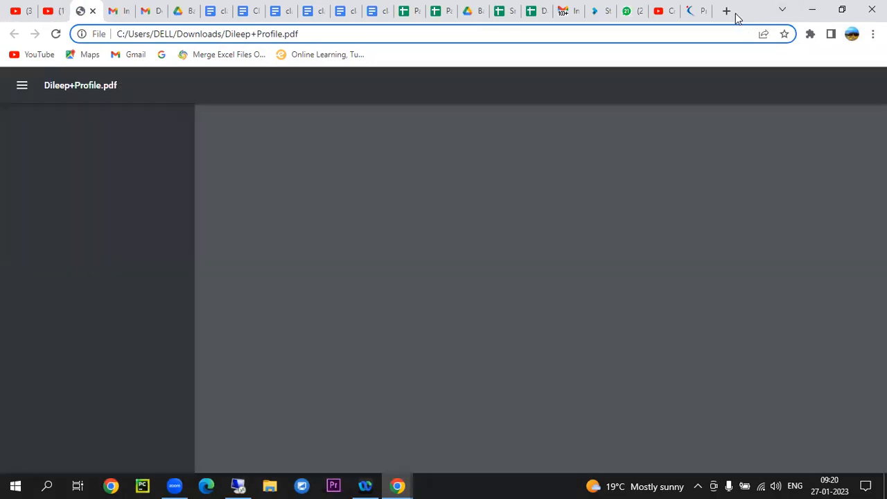
{"action": "left_click", "coordinate": [726, 11]}
{"action": "left_click", "coordinate": [475, 34]}
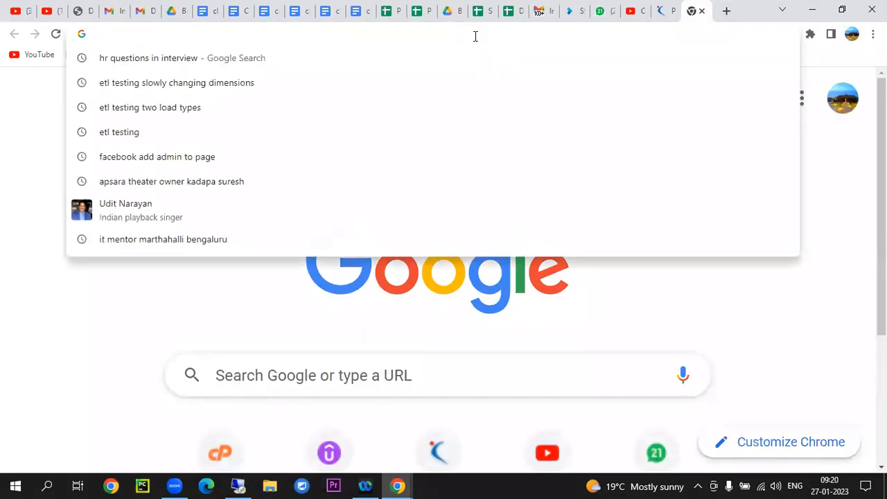
{"action": "type", "text": "etr"}
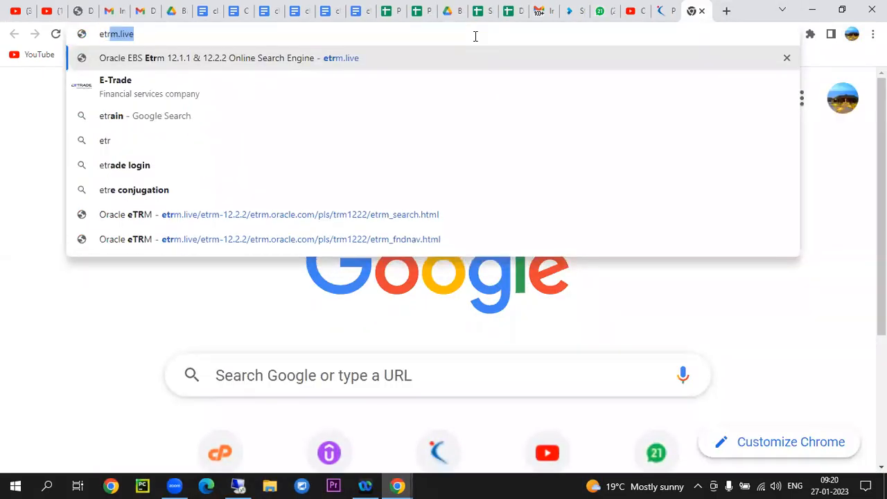
{"action": "key", "text": "Return"}
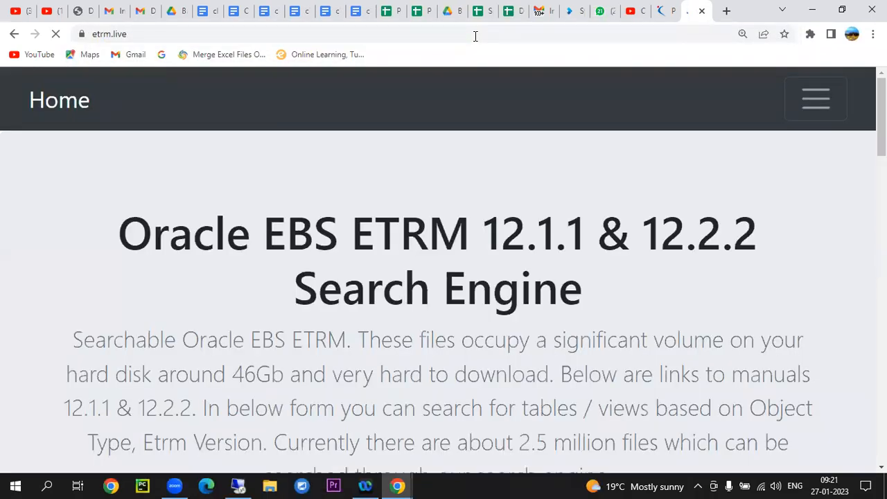
Enlarge the etrm.live home page and open its ETRM 12.2.2 reference
{"action": "key", "text": "ctrl+plus"}
{"action": "key", "text": "ctrl+plus"}
{"action": "key", "text": "ctrl+plus"}
{"action": "key", "text": "ctrl+plus"}
{"action": "key", "text": "ctrl+plus"}
{"action": "key", "text": "ctrl+plus"}
{"action": "key", "text": "ctrl+plus"}
{"action": "key", "text": "ctrl+plus"}
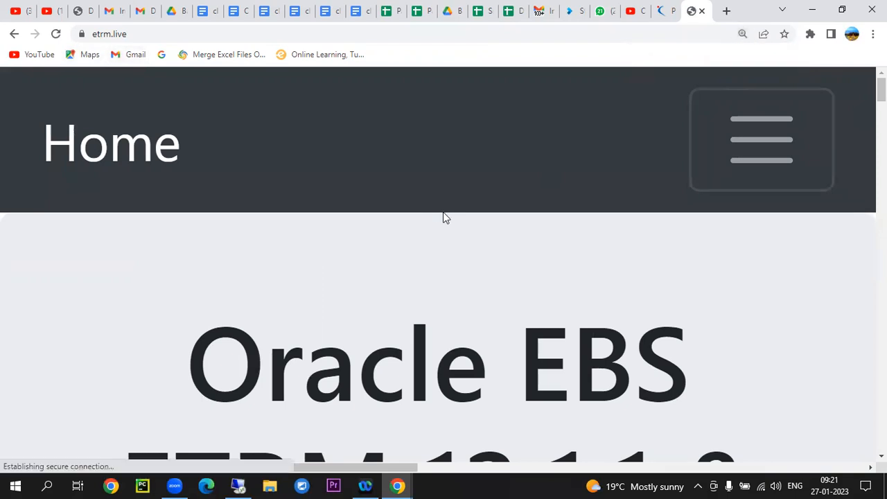
{"action": "left_click_drag", "start_coordinate": [148, 34], "coordinate": [92, 34]}
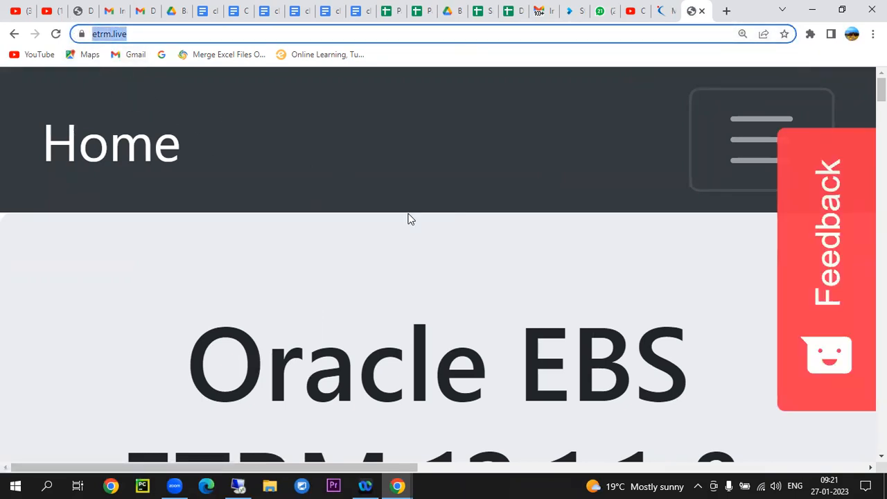
{"action": "left_click", "coordinate": [127, 271]}
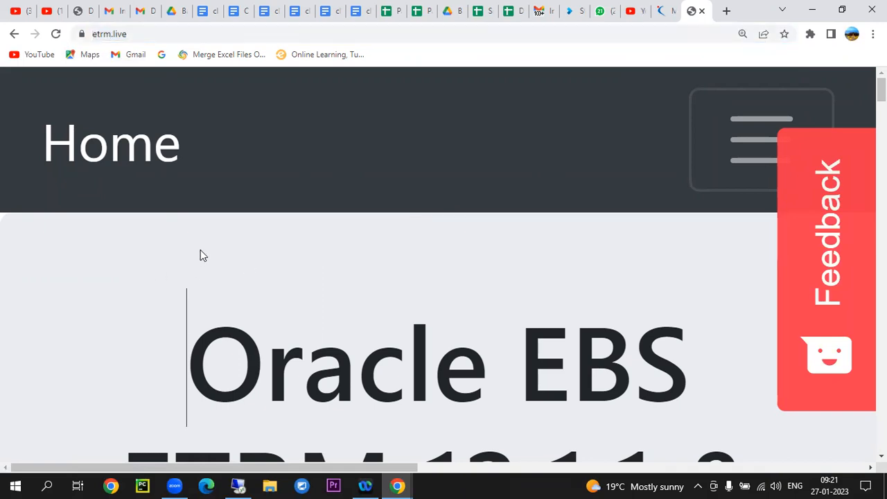
{"action": "scroll", "coordinate": [530, 262], "scroll_direction": "down", "scroll_amount": 10}
{"action": "scroll", "coordinate": [516, 270], "scroll_direction": "down", "scroll_amount": 15}
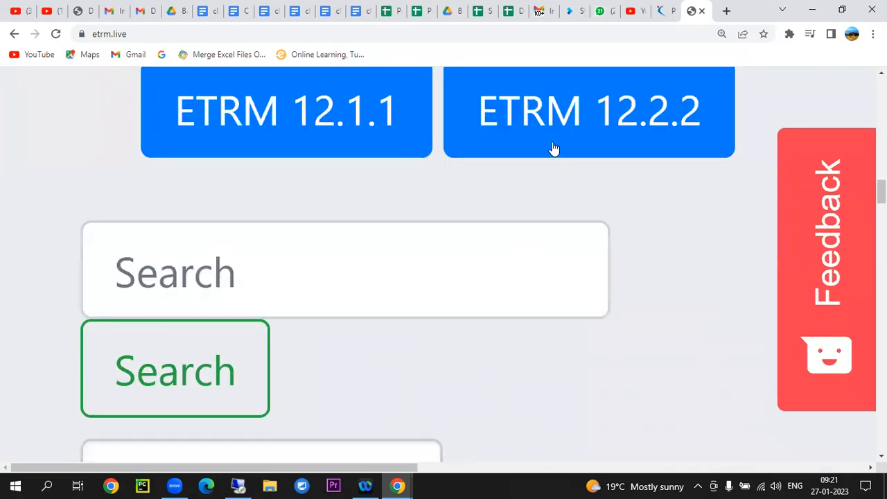
{"action": "left_click", "coordinate": [553, 148]}
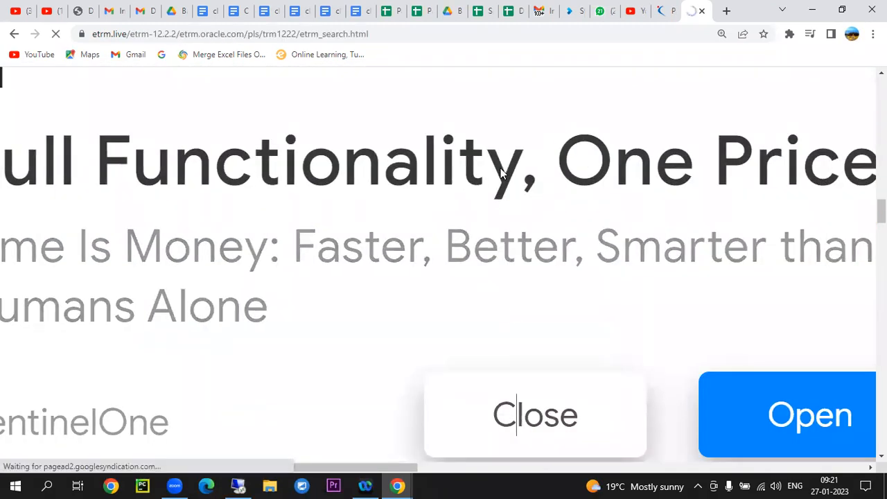
Reduce the page zoom to 200% and open the FND Data Dictionary
{"action": "scroll", "coordinate": [472, 263], "scroll_direction": "down", "scroll_amount": 5}
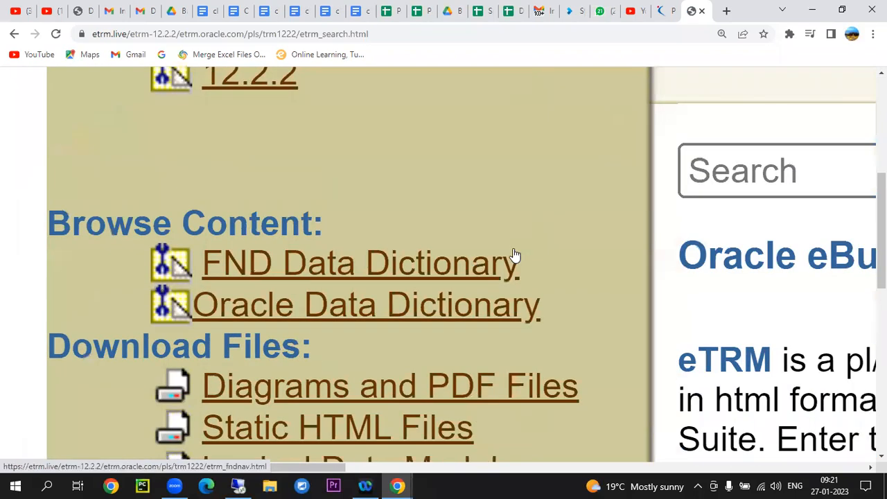
{"action": "key", "text": "ctrl+minus"}
{"action": "key", "text": "ctrl+minus"}
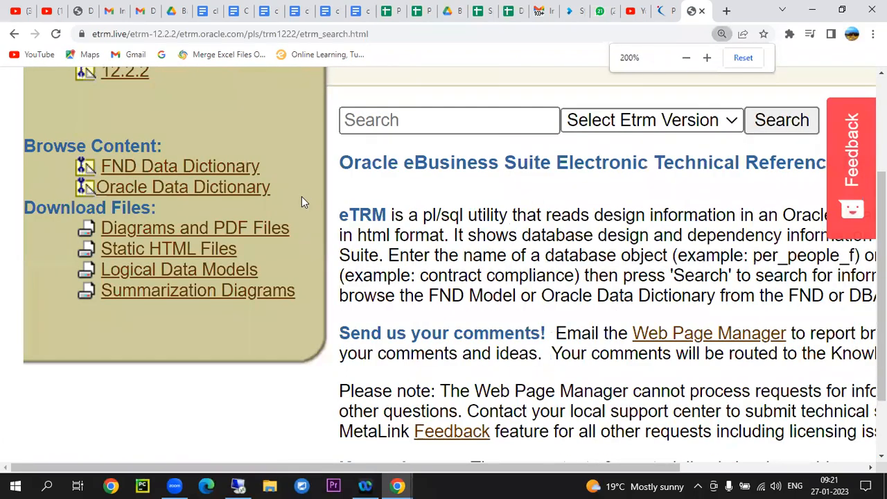
{"action": "left_click", "coordinate": [152, 165]}
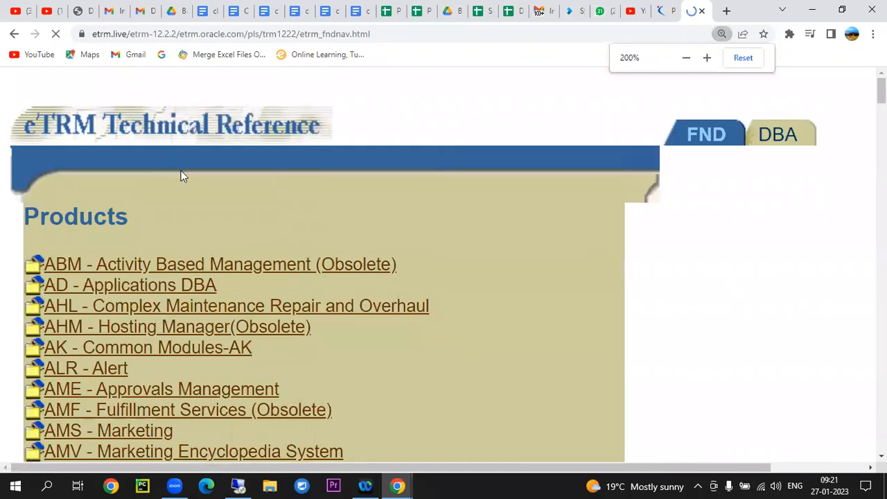
Search the products page for inventor and open the INV - Inventory product
{"action": "key", "text": "ctrl+f"}
{"action": "type", "text": "inventor"}
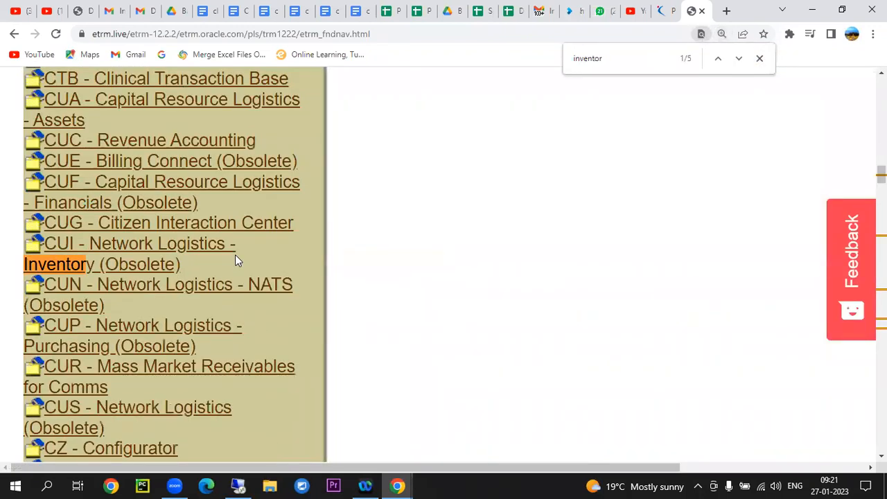
{"action": "key", "text": "Return"}
{"action": "key", "text": "Return"}
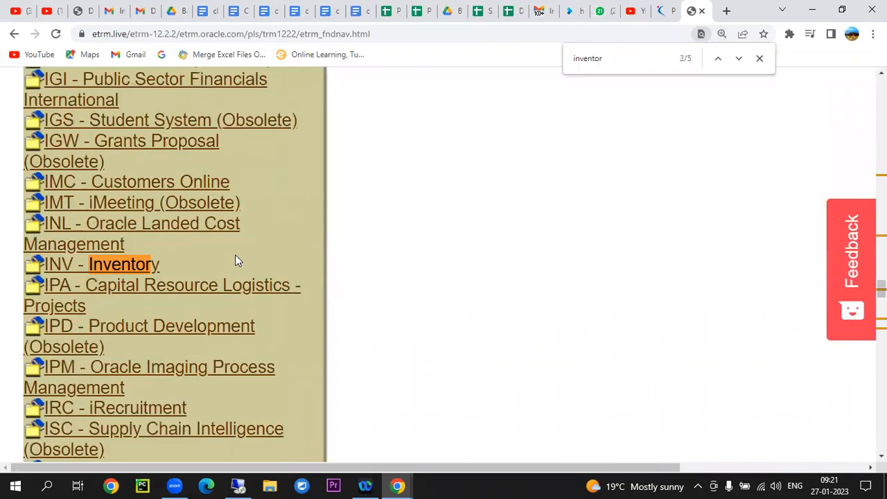
{"action": "left_click", "coordinate": [115, 270]}
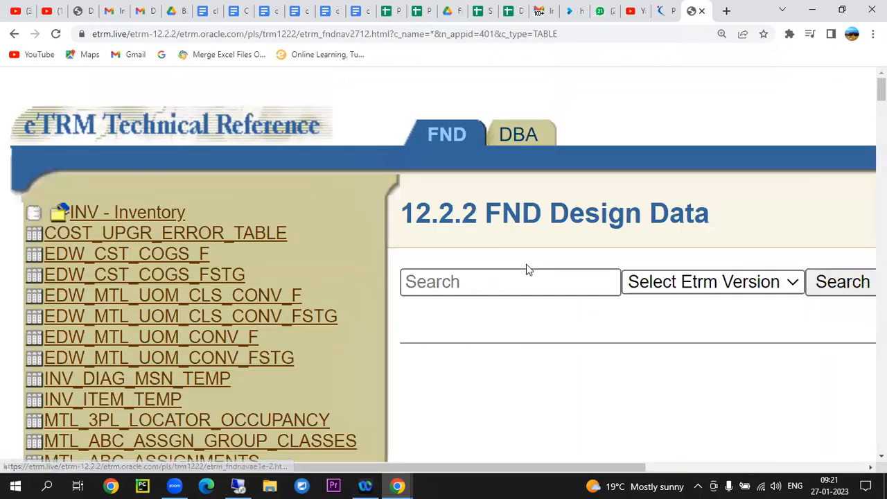
Search the Inventory table list for mtl_system and open the MTL_SYSTEM_ITEMS_B table's page
{"action": "key", "text": "ctrl+f"}
{"action": "type", "text": "mtl_s"}
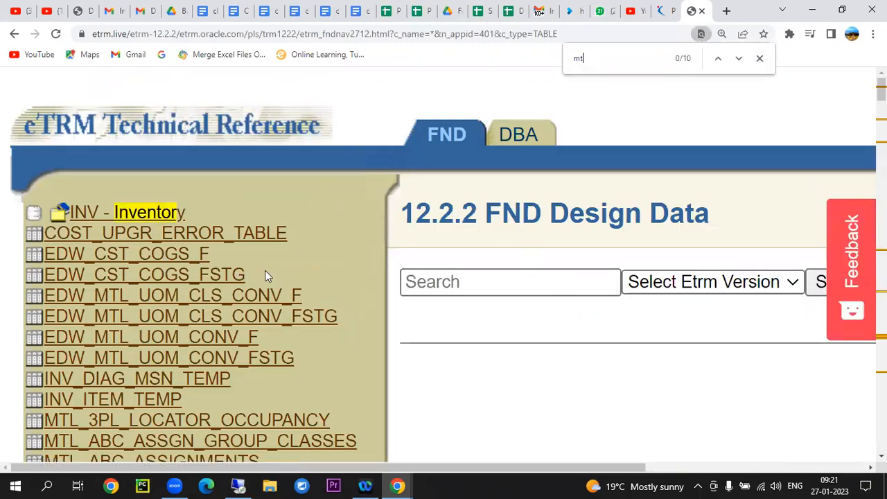
{"action": "type", "text": "ystem"}
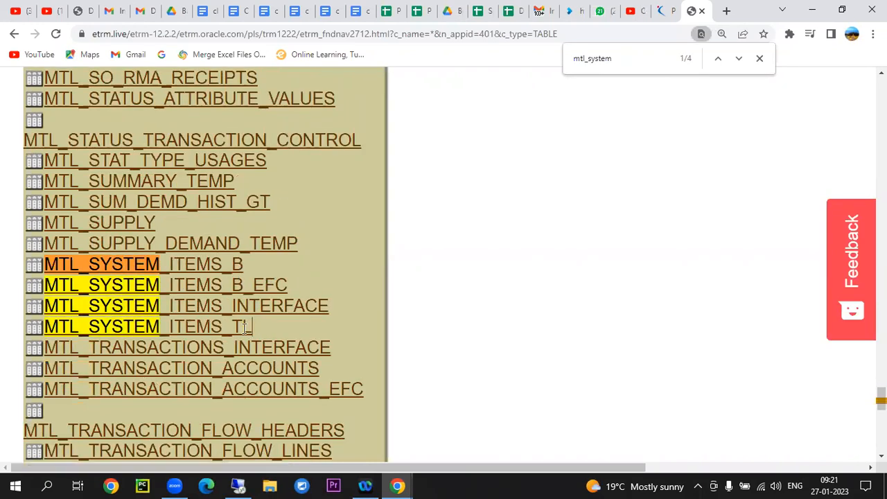
{"action": "left_click_drag", "start_coordinate": [253, 327], "coordinate": [227, 328]}
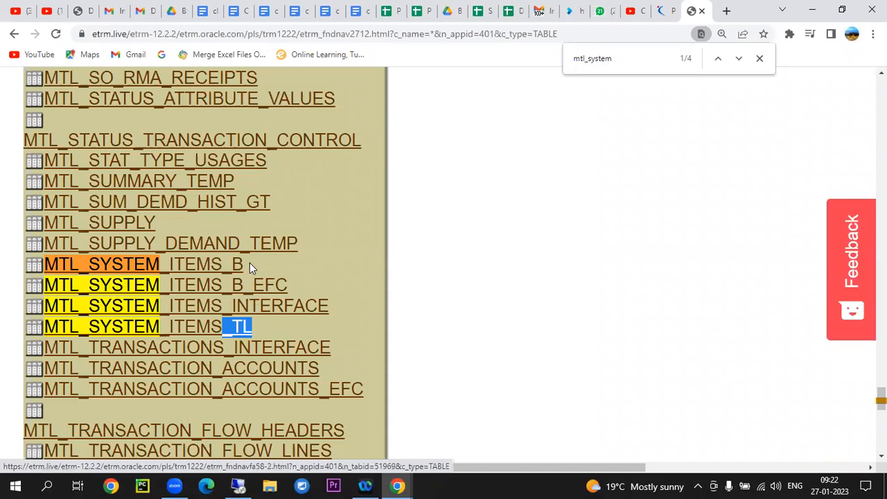
{"action": "left_click_drag", "start_coordinate": [244, 263], "coordinate": [46, 264]}
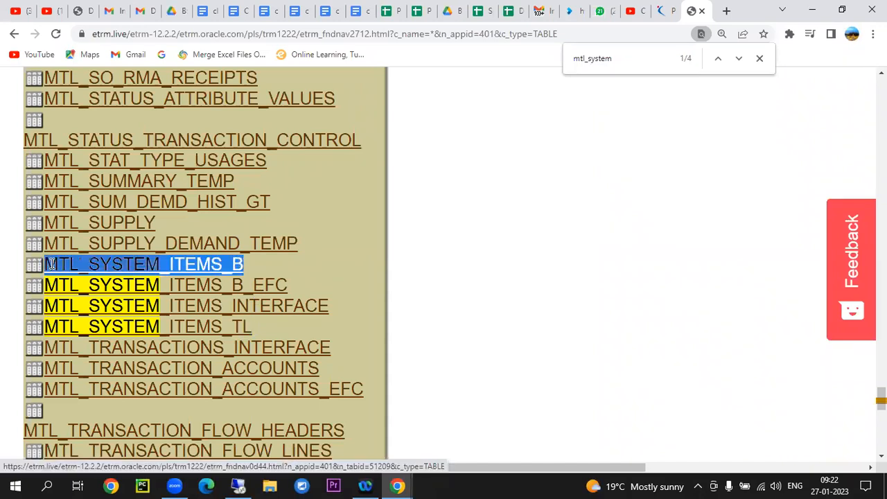
{"action": "left_click", "coordinate": [205, 263]}
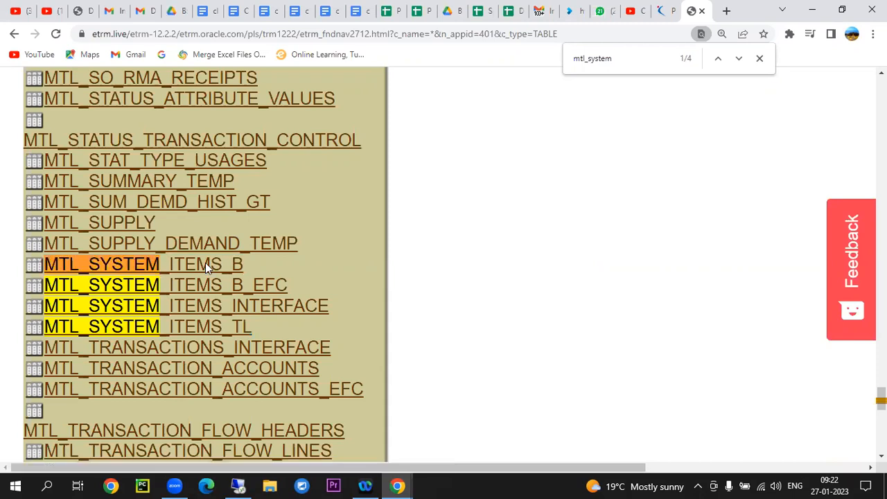
Examine the primary key of MTL_SYSTEM_ITEMS_B and the columns that form it
{"action": "scroll", "coordinate": [212, 231], "scroll_direction": "down", "scroll_amount": 2}
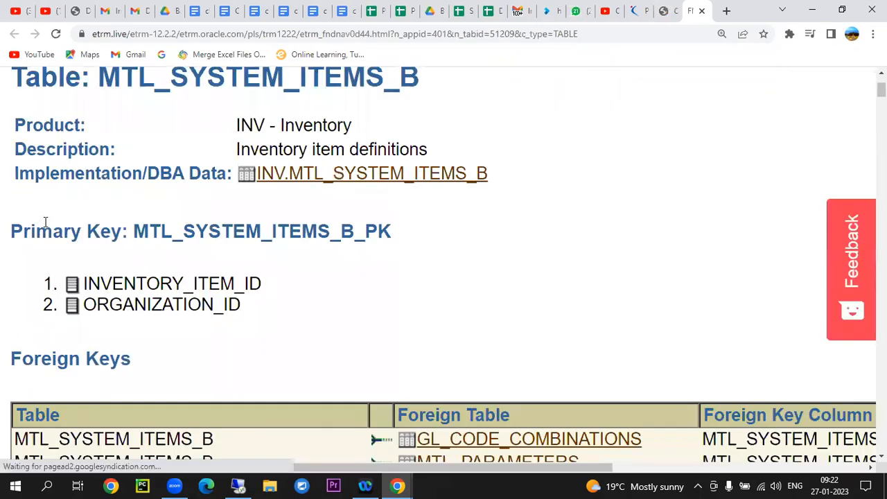
{"action": "left_click_drag", "start_coordinate": [101, 236], "coordinate": [23, 233]}
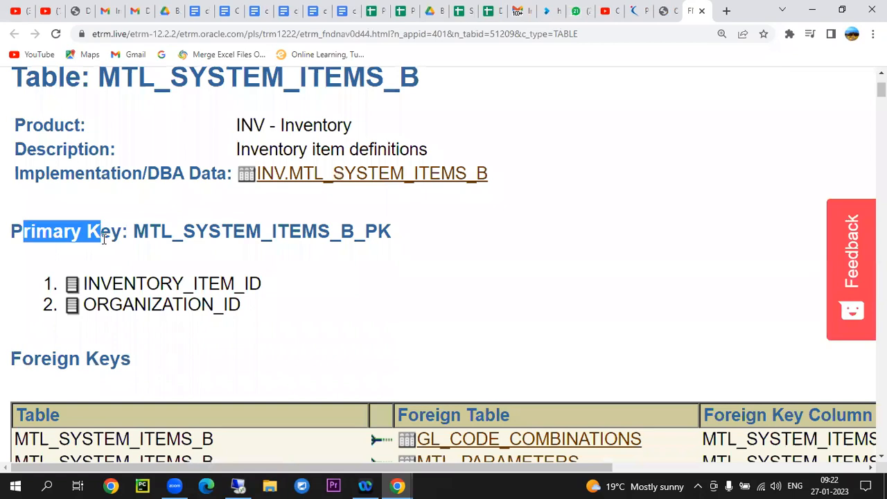
{"action": "left_click_drag", "start_coordinate": [84, 284], "coordinate": [246, 306]}
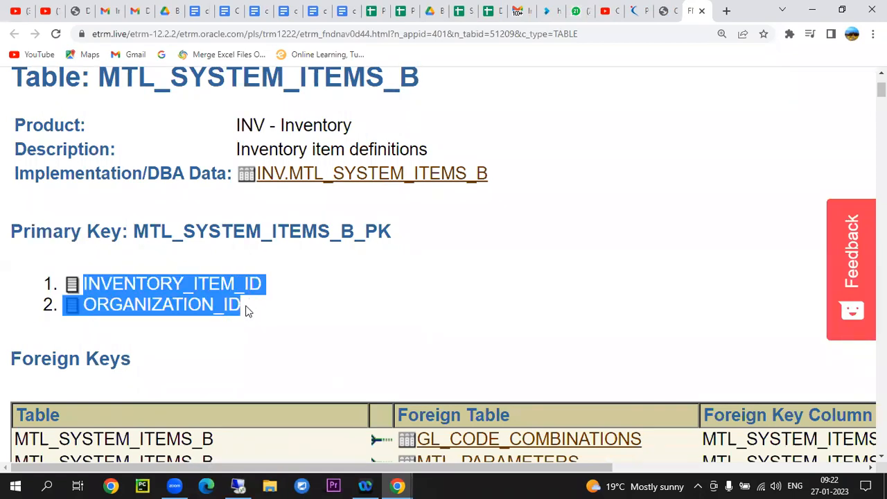
{"action": "left_click_drag", "start_coordinate": [137, 231], "coordinate": [378, 234]}
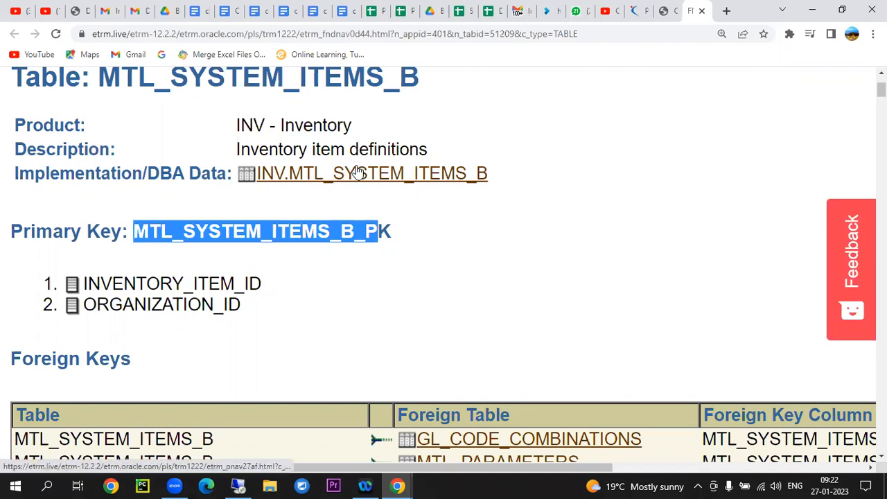
Examine the ORGANIZATION_ID primary key column and the foreign keys listed for MTL_SYSTEM_ITEMS_B
{"action": "scroll", "coordinate": [342, 222], "scroll_direction": "down", "scroll_amount": 3}
{"action": "scroll", "coordinate": [332, 208], "scroll_direction": "down", "scroll_amount": 2}
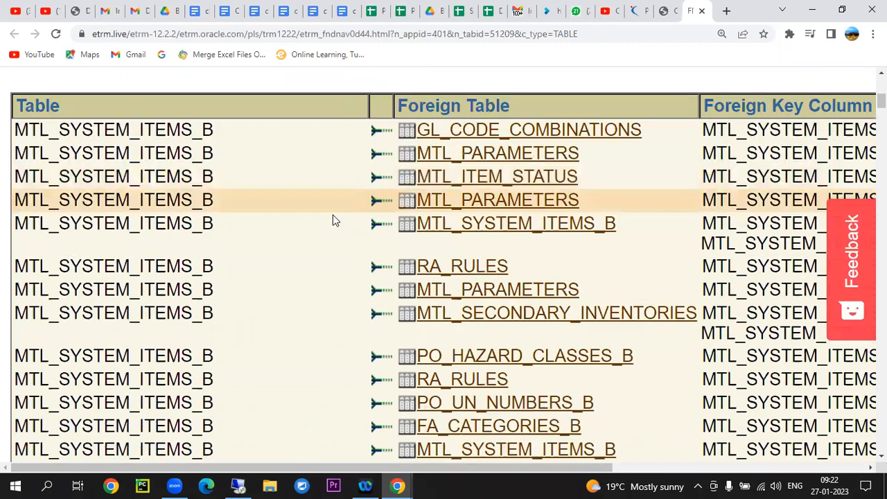
{"action": "scroll", "coordinate": [331, 221], "scroll_direction": "up", "scroll_amount": 3}
{"action": "left_click_drag", "start_coordinate": [279, 186], "coordinate": [97, 175]}
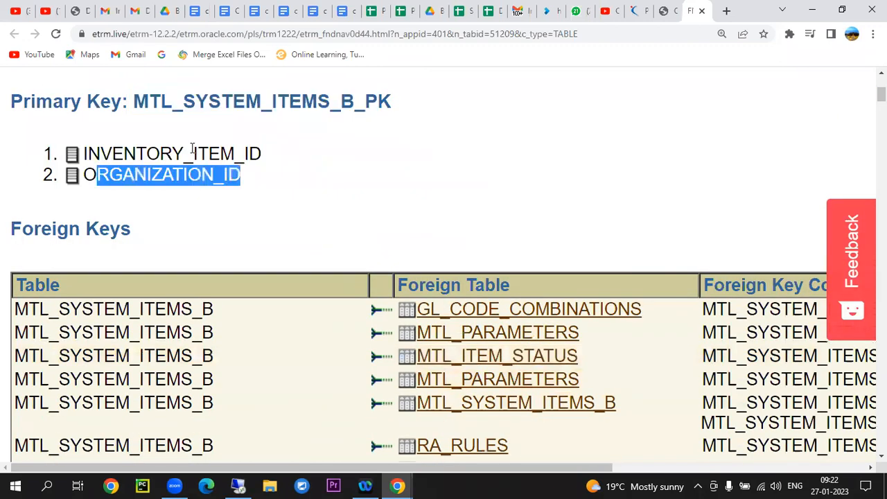
{"action": "scroll", "coordinate": [699, 298], "scroll_direction": "down", "scroll_amount": 3}
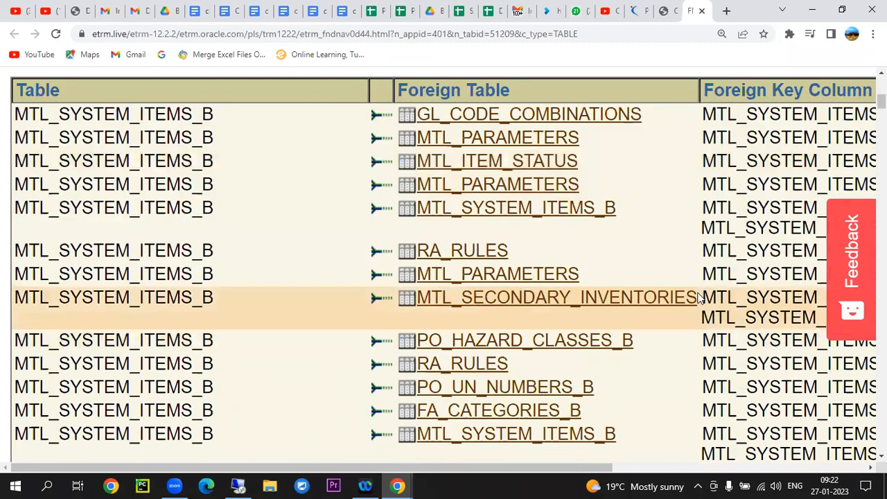
Search the table's page for org_or and look through the foreign key columns for organization references
{"action": "key", "text": "ctrl+f"}
{"action": "type", "text": "org"}
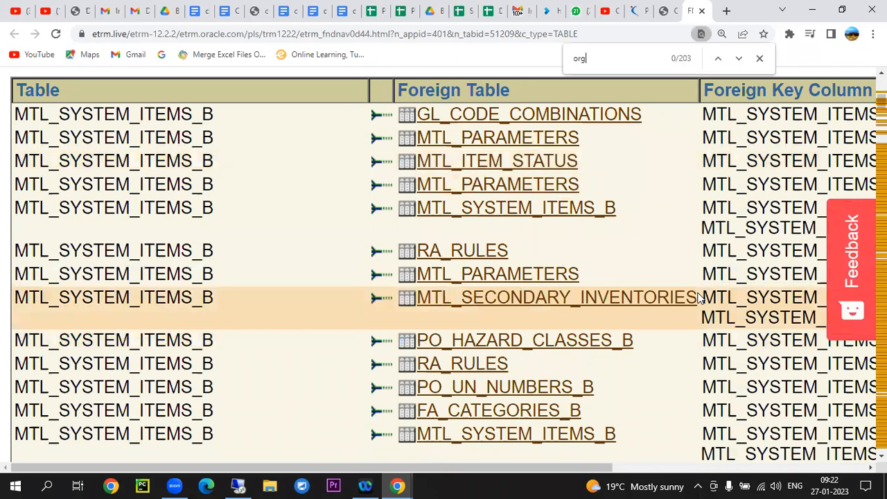
{"action": "type", "text": "a"}
{"action": "key", "text": "BackSpace"}
{"action": "type", "text": "+o"}
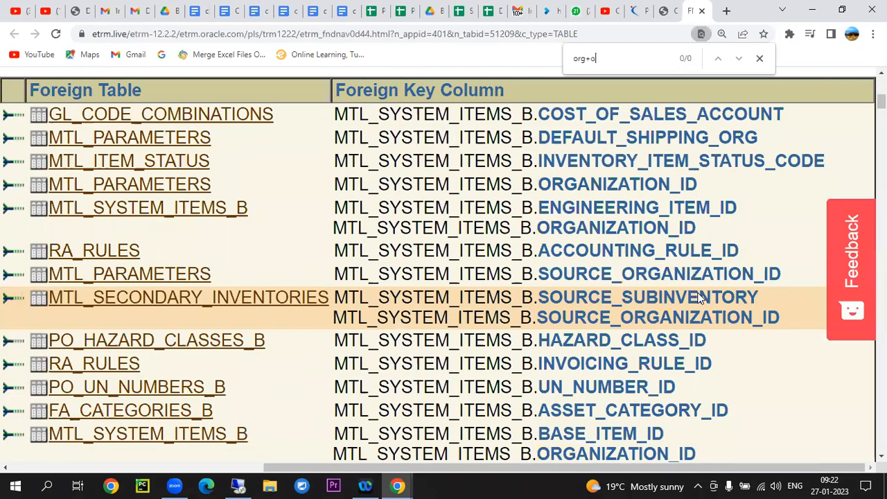
{"action": "key", "text": "BackSpace"}
{"action": "key", "text": "BackSpace"}
{"action": "type", "text": "_or"}
{"action": "scroll", "coordinate": [699, 298], "scroll_direction": "down", "scroll_amount": 5}
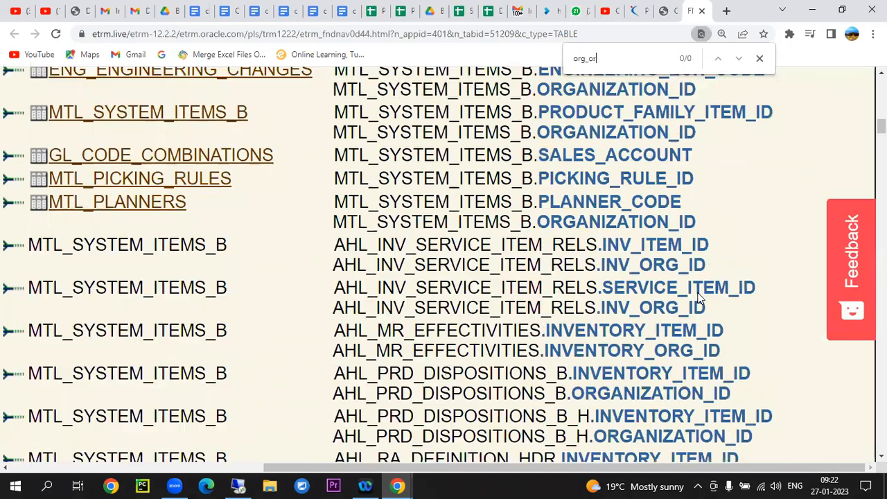
Search the table's page for hr_a instead and clear the search text
{"action": "key", "text": "BackSpace"}
{"action": "key", "text": "BackSpace"}
{"action": "key", "text": "BackSpace"}
{"action": "key", "text": "BackSpace"}
{"action": "key", "text": "BackSpace"}
{"action": "type", "text": "hr_a"}
{"action": "key", "text": "BackSpace"}
{"action": "key", "text": "BackSpace"}
{"action": "key", "text": "BackSpace"}
{"action": "key", "text": "BackSpace"}
{"action": "key", "text": "BackSpace"}
Switch to Toad in the remote desktop and complete the query's last condition as msi.ORGANIZATION_ID=ood.ORGANIZATION_ID
{"action": "key", "text": "alt+Tab"}
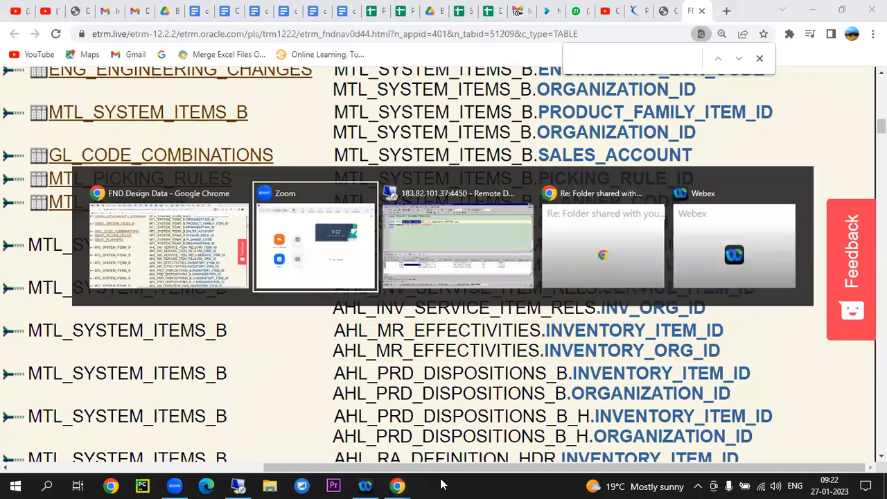
{"action": "key", "text": "alt+Tab"}
{"action": "left_click", "coordinate": [167, 140]}
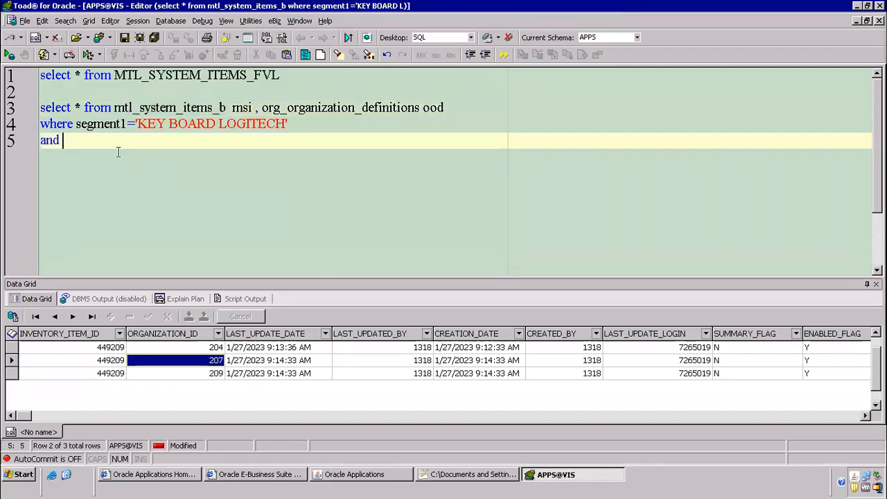
{"action": "type", "text": "msi."}
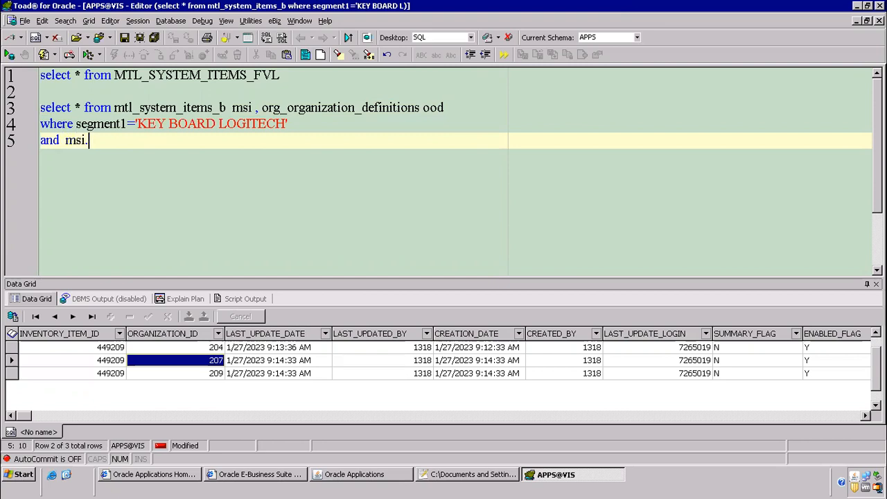
{"action": "type", "text": "o"}
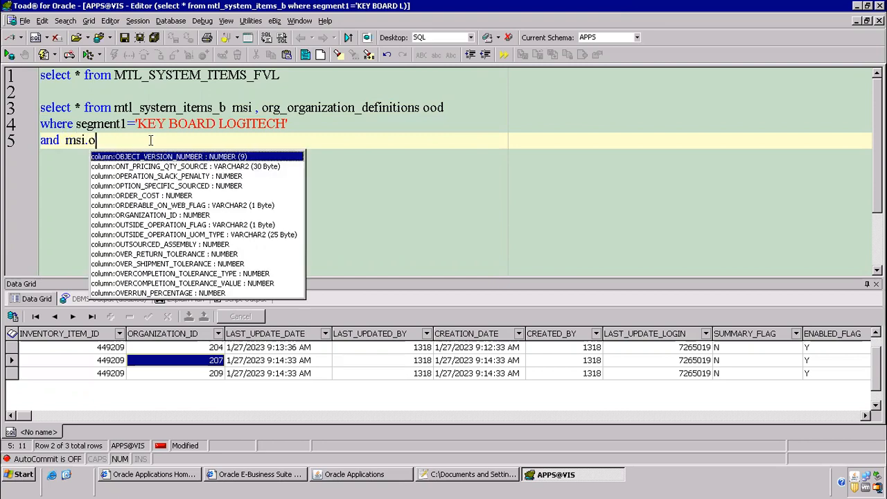
{"action": "type", "text": "rg"}
{"action": "key", "text": "Return"}
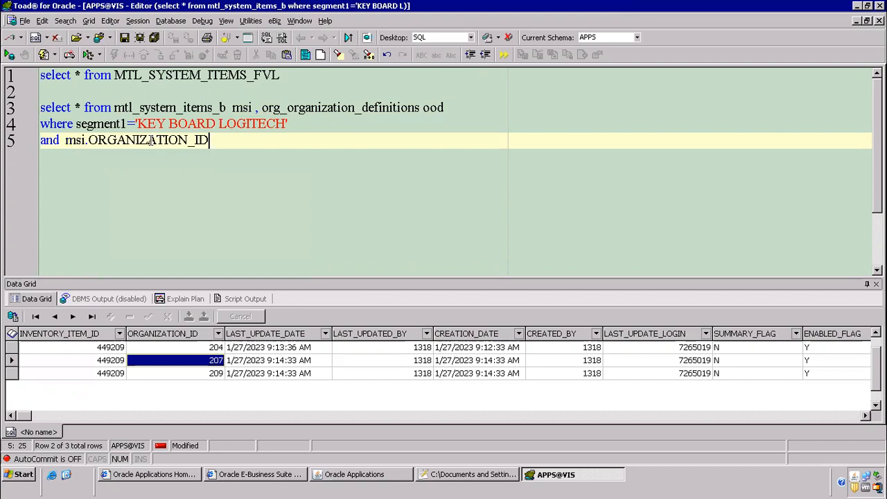
{"action": "type", "text": "=ood."}
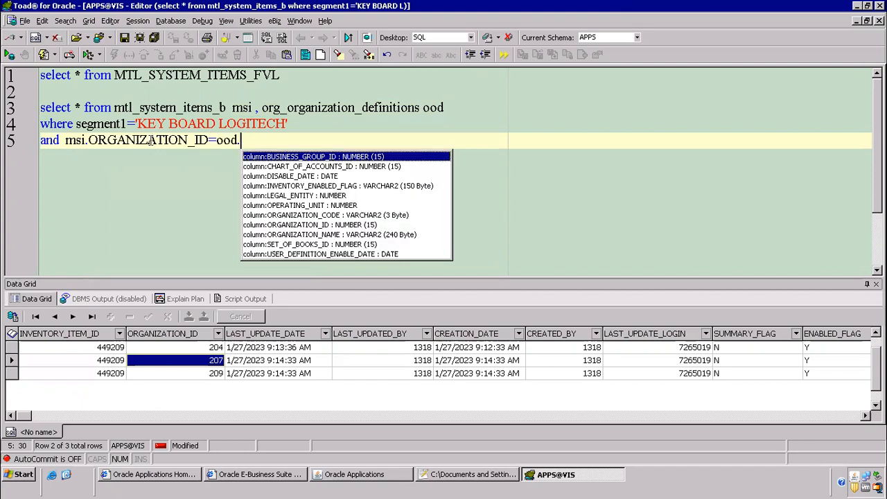
{"action": "type", "text": "org"}
{"action": "key", "text": "Down"}
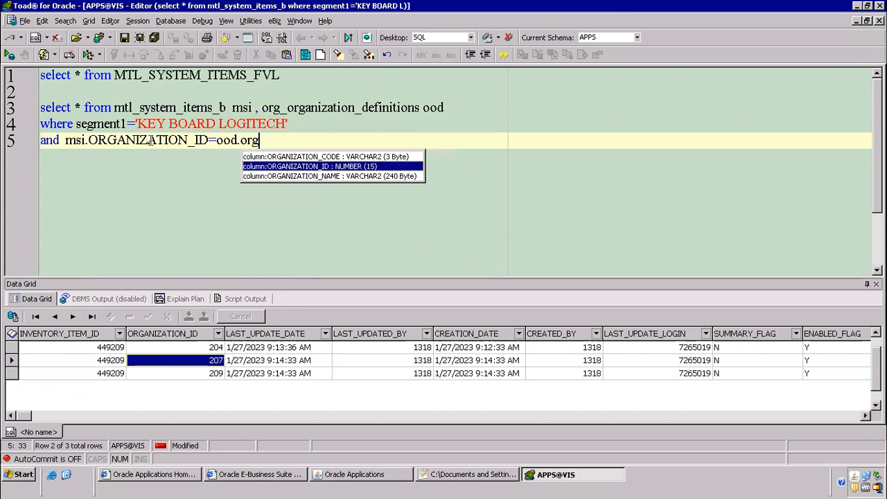
{"action": "key", "text": "Return"}
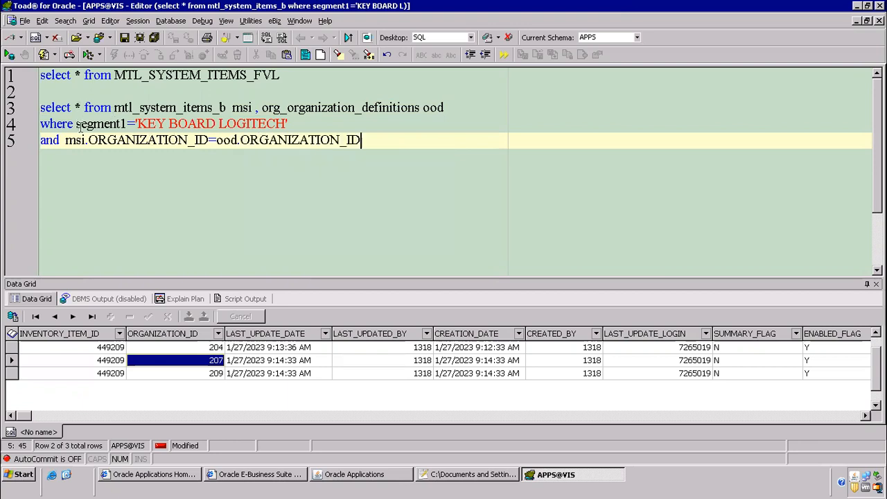
Replace the asterisk in the joined query's select list with name
{"action": "left_click", "coordinate": [80, 109]}
{"action": "key", "text": "BackSpace"}
{"action": "type", "text": "name"}
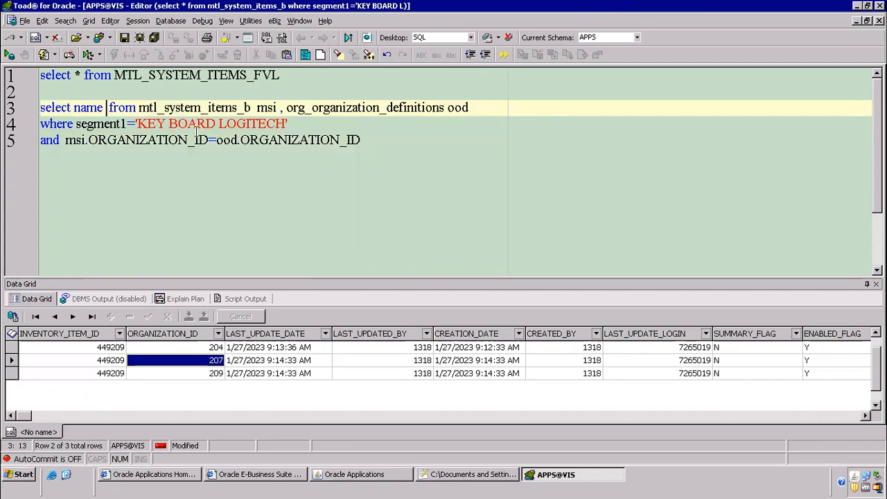
Open the column description of org_organization_definitions and select its ORGANIZATION_NAME column
{"action": "left_click", "coordinate": [399, 107]}
{"action": "key", "text": "F4"}
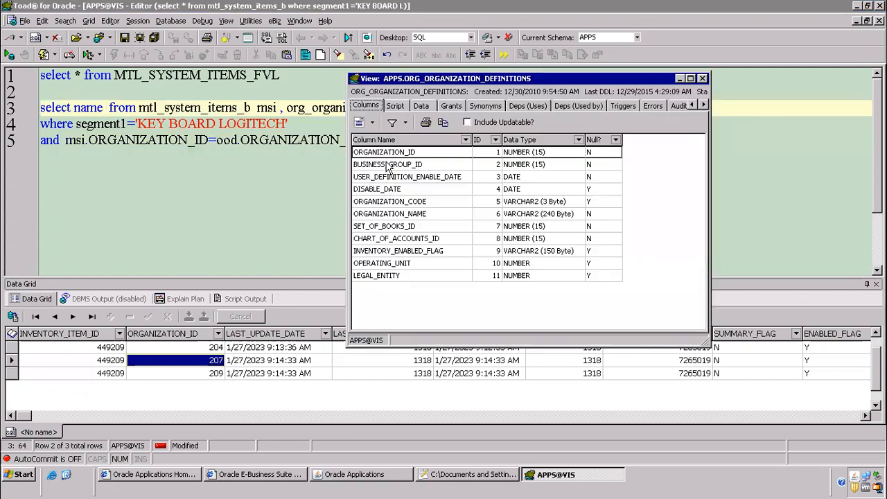
{"action": "left_click", "coordinate": [388, 212]}
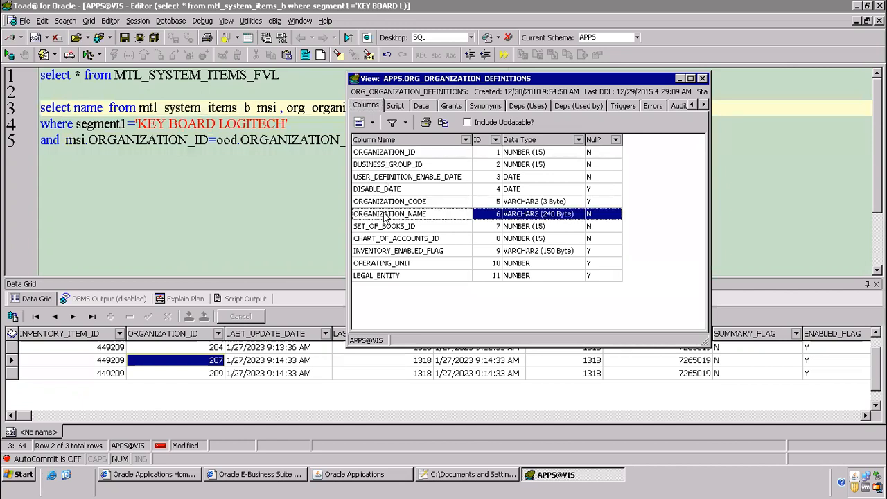
Rewrite the start of the joined query as select ORGANIZATION_NAME, keeping it separated from the first query by blank lines
{"action": "left_click", "coordinate": [105, 109]}
{"action": "left_click_drag", "start_coordinate": [105, 109], "coordinate": [73, 99]}
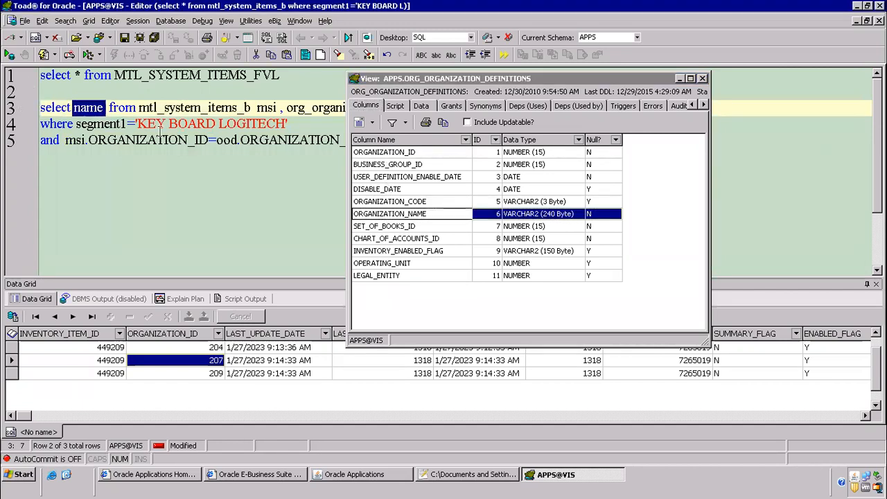
{"action": "key", "text": "BackSpace"}
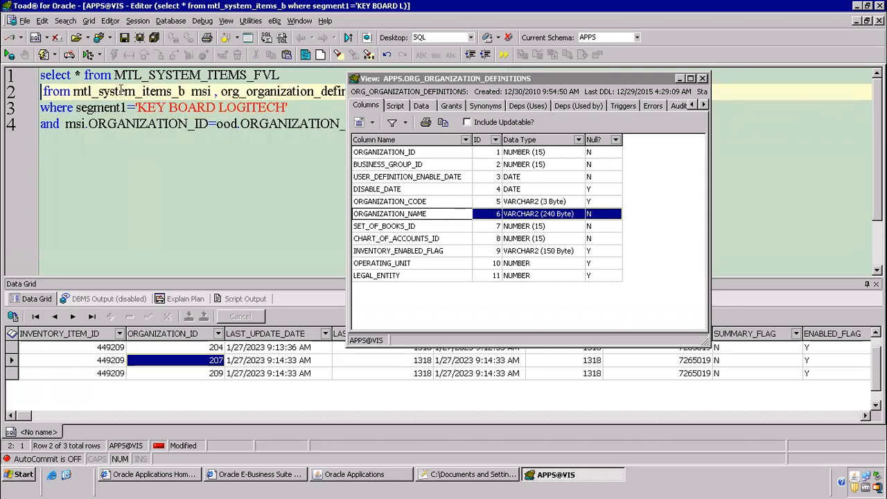
{"action": "key", "text": "Return"}
{"action": "key", "text": "Return"}
{"action": "type", "text": "select"}
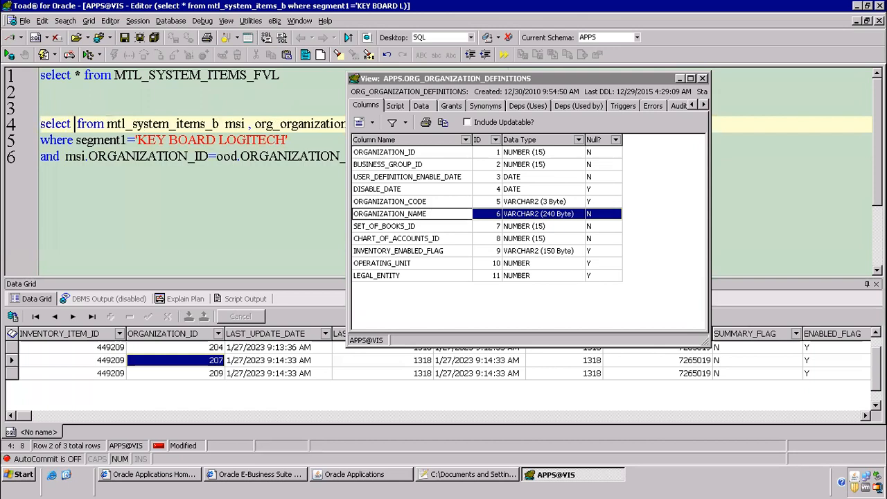
{"action": "left_click_drag", "start_coordinate": [404, 217], "coordinate": [88, 113]}
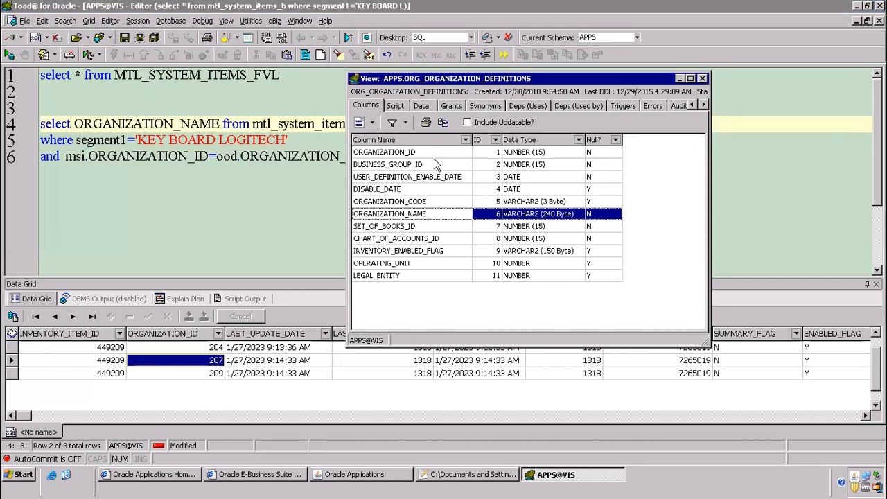
Add ORGANIZATION_CODE after ORGANIZATION_NAME in the select list and move the column description window off the query
{"action": "key", "text": "Up"}
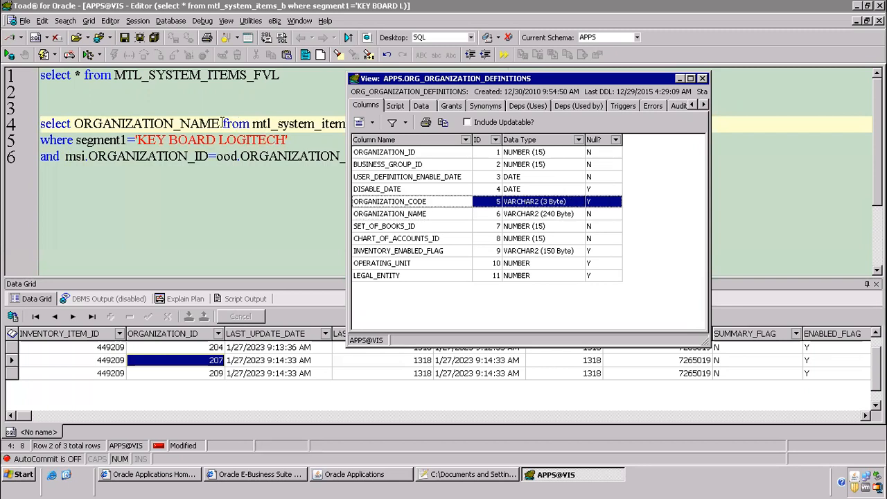
{"action": "left_click", "coordinate": [222, 122]}
{"action": "type", "text": ","}
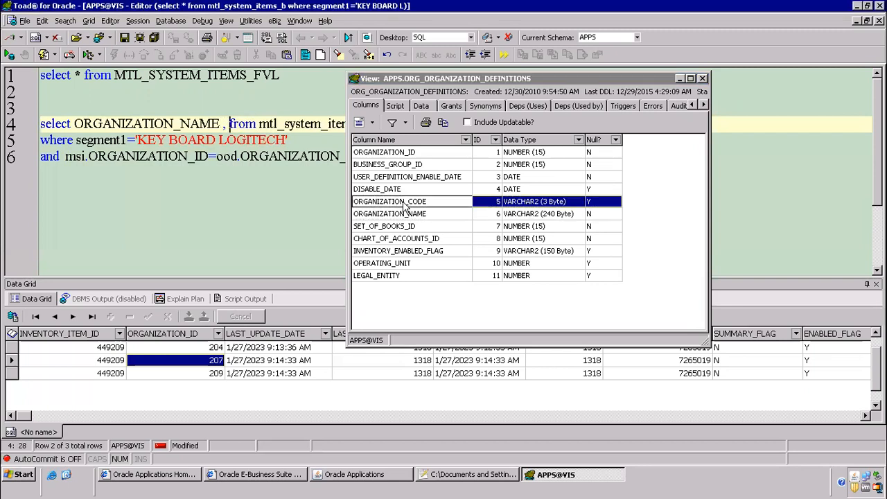
{"action": "type", "text": "ORGANIZATION_CODE"}
{"action": "left_click_drag", "start_coordinate": [447, 78], "coordinate": [610, 153]}
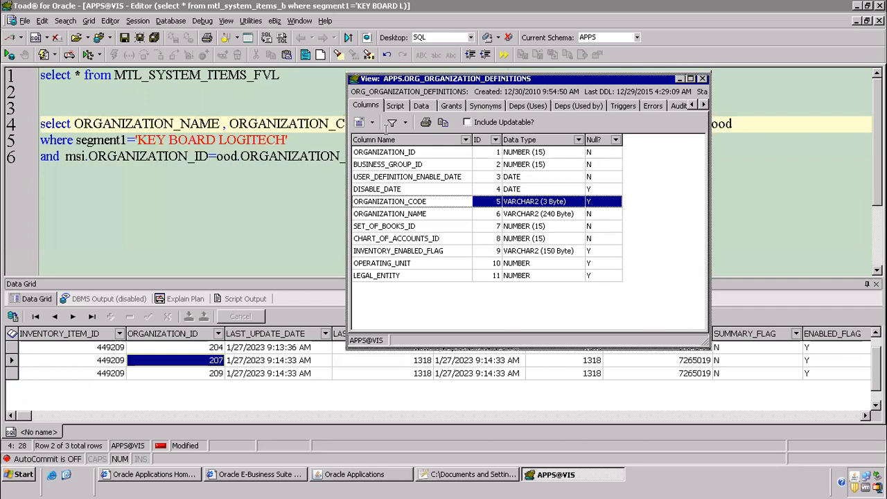
Look up SEGMENT1 in the column description of mtl_system_items_b and add it to the select list after ORGANIZATION_CODE
{"action": "left_click", "coordinate": [373, 124]}
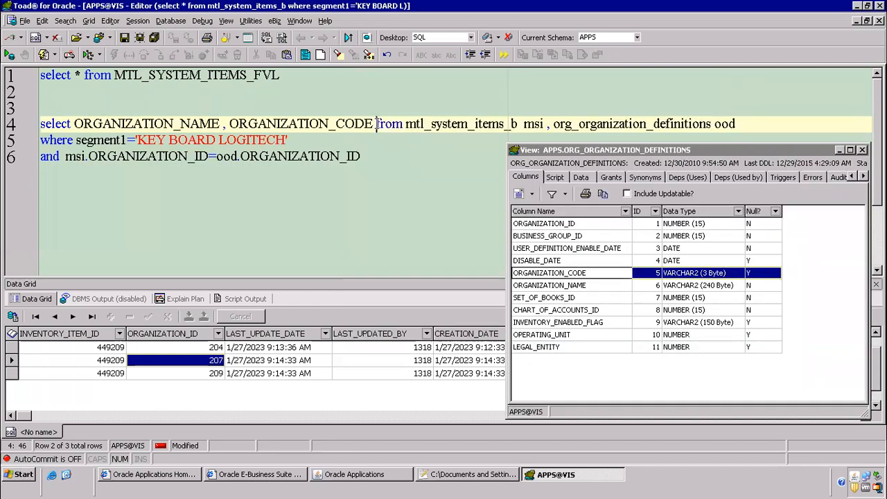
{"action": "type", "text": ","}
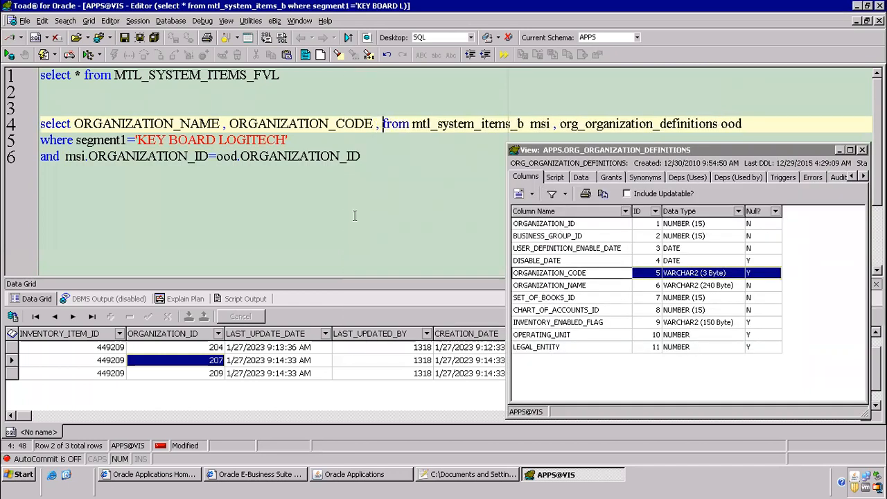
{"action": "left_click", "coordinate": [862, 150]}
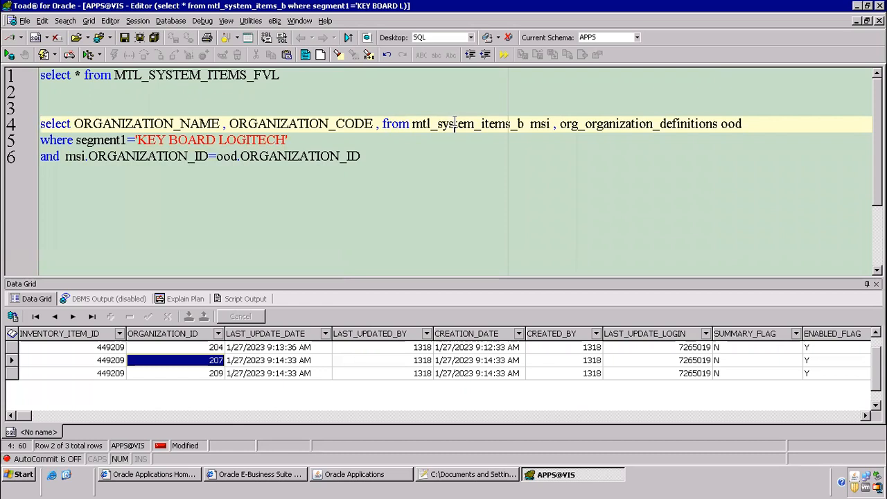
{"action": "key", "text": "F4"}
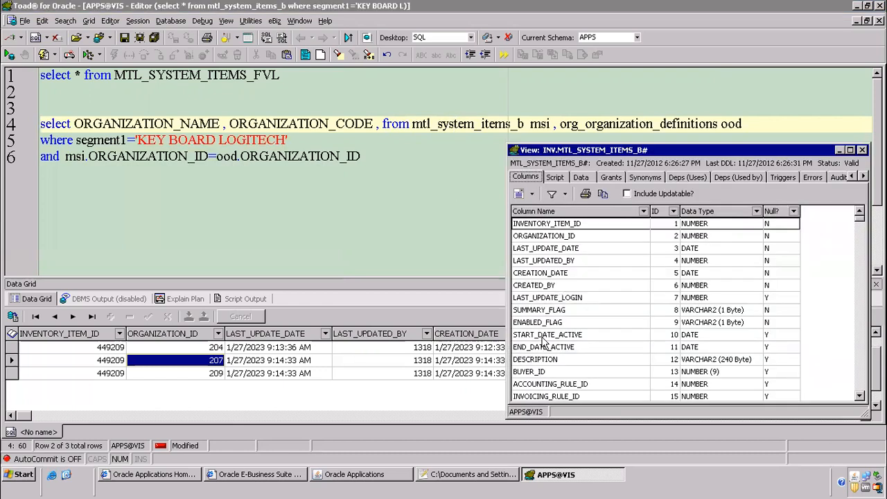
{"action": "left_click", "coordinate": [548, 227]}
{"action": "type", "text": "s"}
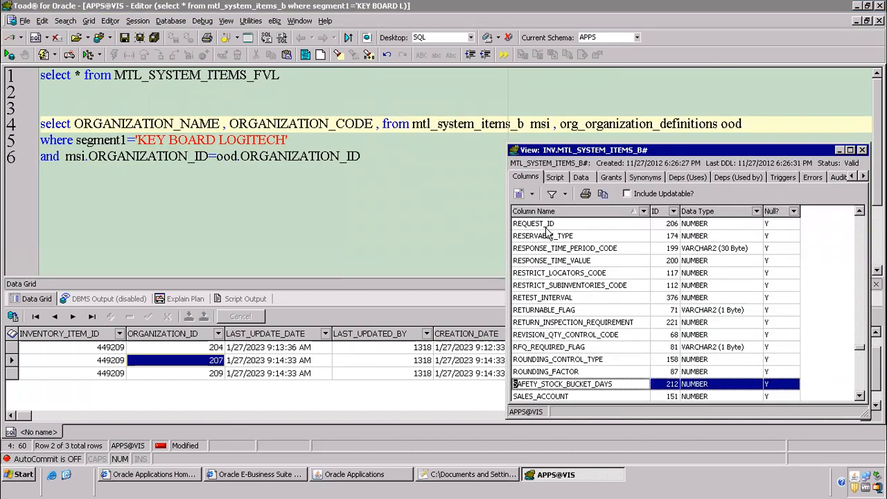
{"action": "scroll", "coordinate": [565, 336], "scroll_direction": "down", "scroll_amount": 1}
{"action": "scroll", "coordinate": [549, 345], "scroll_direction": "down", "scroll_amount": 1}
{"action": "type", "text": "eg"}
{"action": "left_click", "coordinate": [380, 125]}
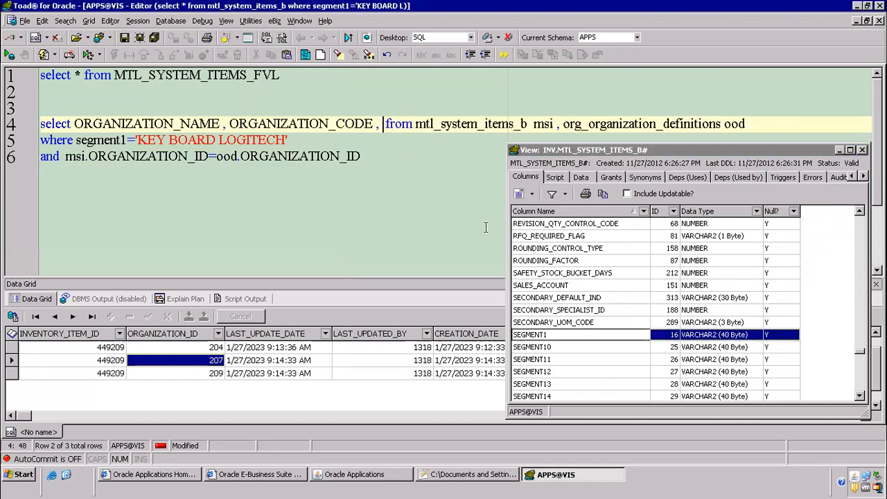
{"action": "type", "text": "SEGMENT1"}
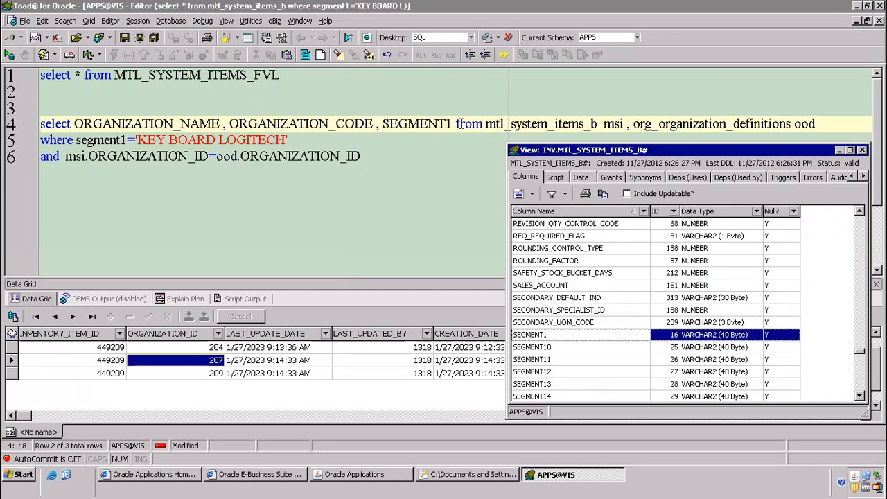
Find DESCRIPTION in the column description of mtl_system_items_b, add it to the select list after SEGMENT1 and close the description window
{"action": "left_click", "coordinate": [454, 127]}
{"action": "type", "text": ","}
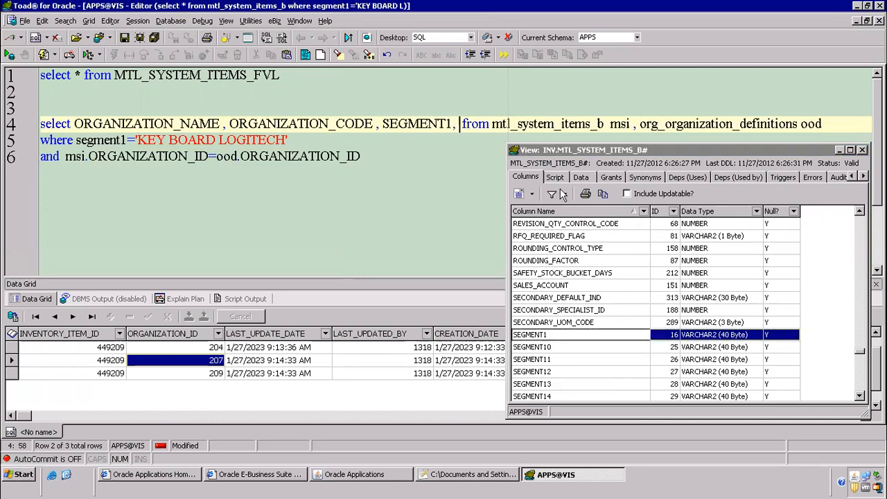
{"action": "left_click", "coordinate": [553, 212]}
{"action": "key", "text": "d"}
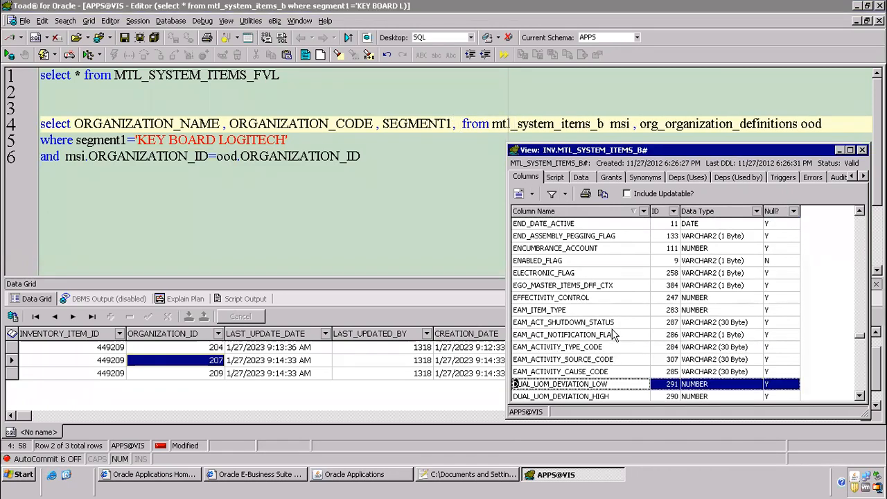
{"action": "scroll", "coordinate": [592, 330], "scroll_direction": "down", "scroll_amount": 3}
{"action": "left_click", "coordinate": [557, 361]}
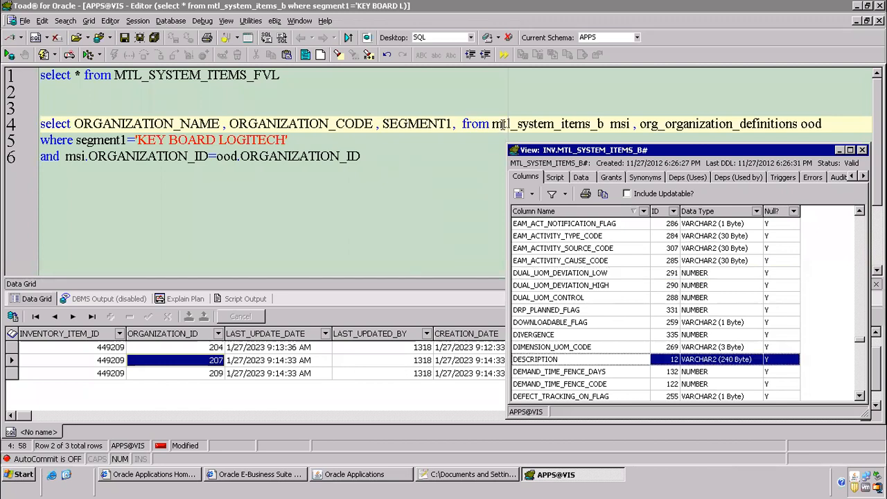
{"action": "left_click", "coordinate": [457, 129]}
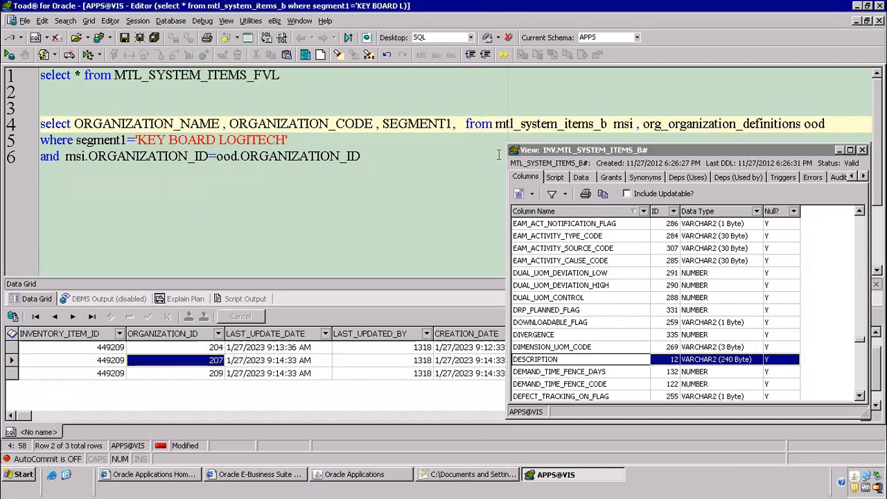
{"action": "left_click", "coordinate": [541, 360]}
{"action": "double_click", "coordinate": [543, 361]}
{"action": "left_click", "coordinate": [861, 150]}
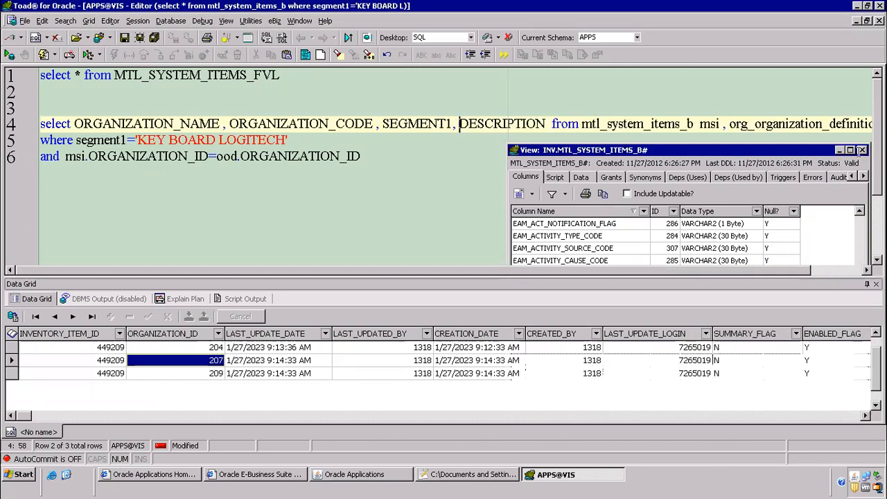
Run the joined query and review the organization names and codes returned for KEY BOARD LOGITECH
{"action": "left_click", "coordinate": [479, 129]}
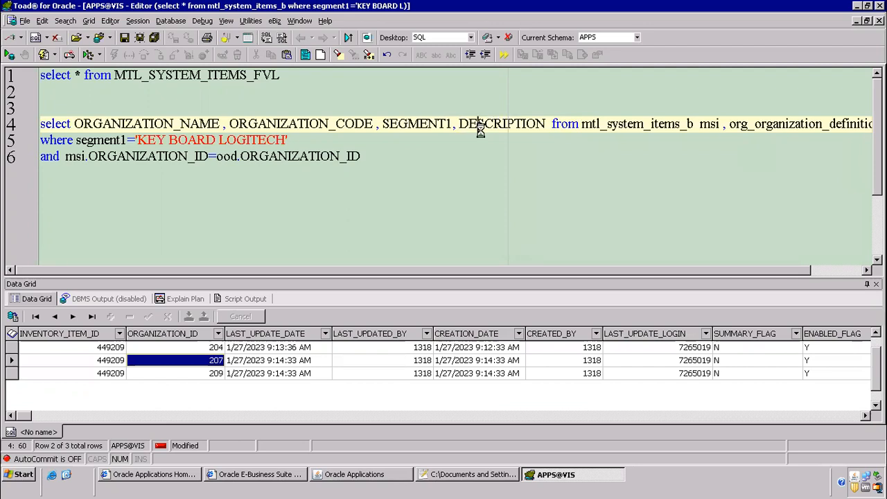
{"action": "key", "text": "F9"}
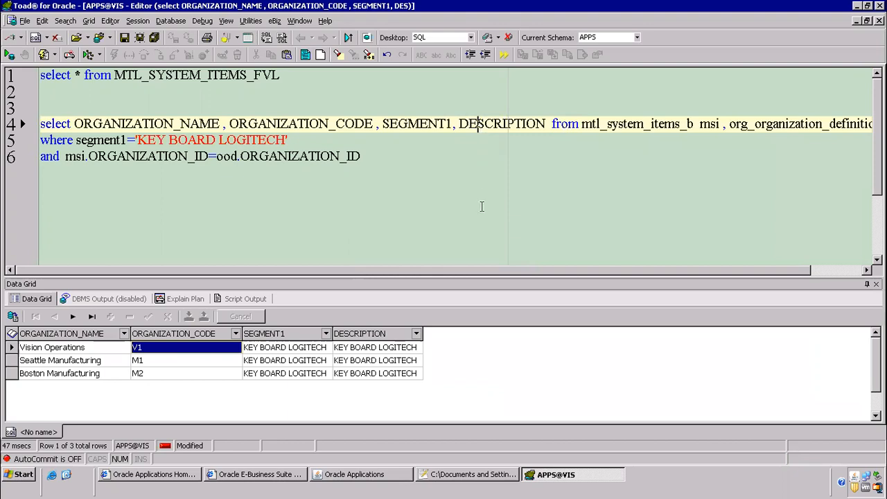
{"action": "left_click", "coordinate": [148, 364]}
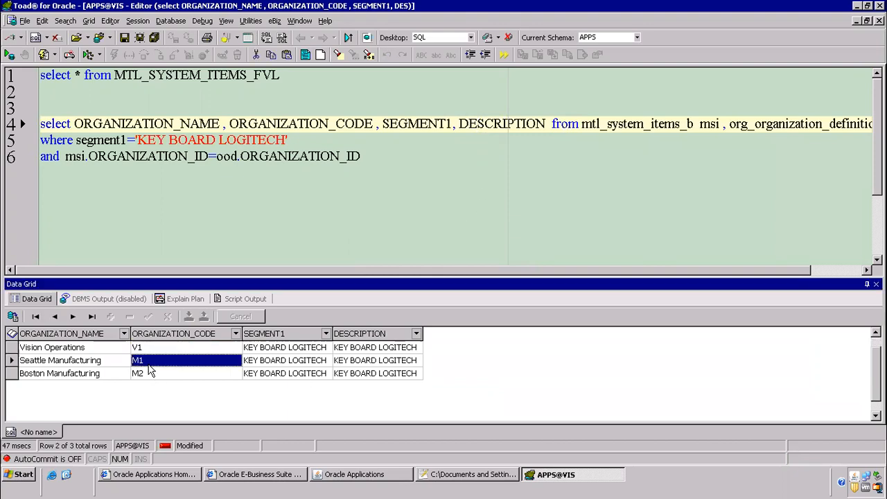
{"action": "left_click", "coordinate": [59, 365]}
{"action": "left_click", "coordinate": [140, 376]}
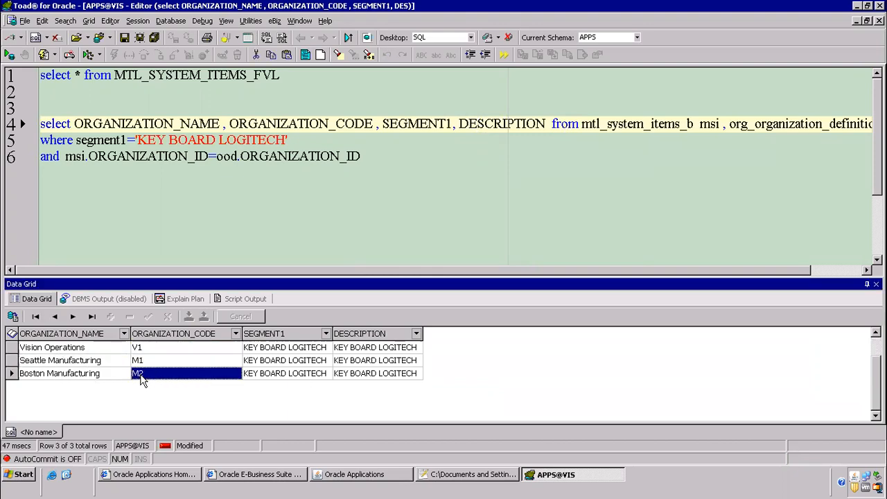
{"action": "left_click", "coordinate": [66, 352]}
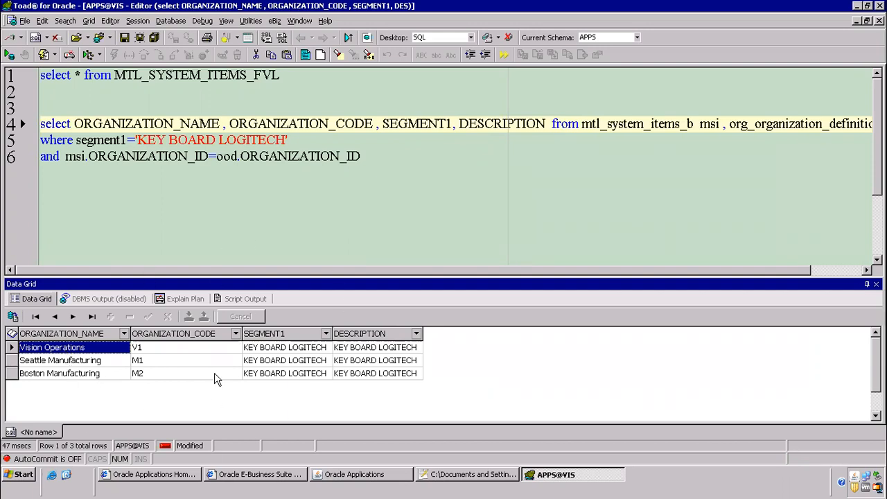
Reformat the whole joined query with the SQL formatter and run the formatted version
{"action": "left_click", "coordinate": [360, 156]}
{"action": "left_click_drag", "start_coordinate": [361, 156], "coordinate": [6, 123]}
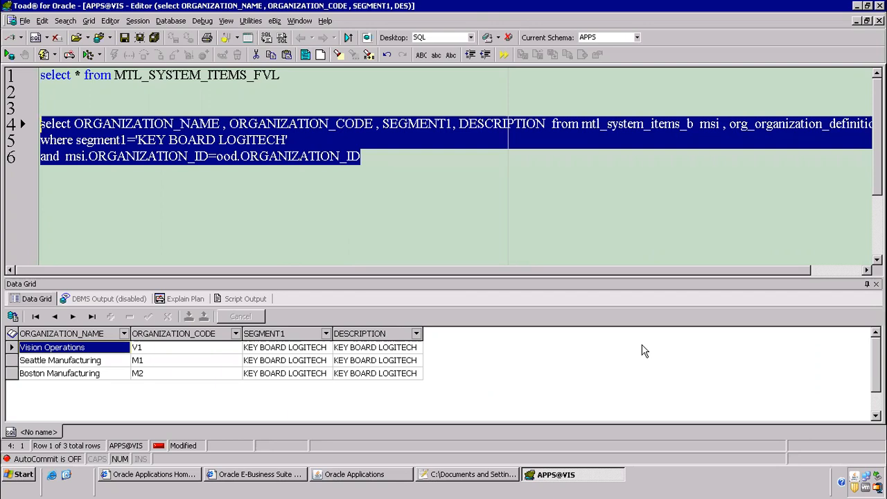
{"action": "key", "text": "ctrl+shift+f"}
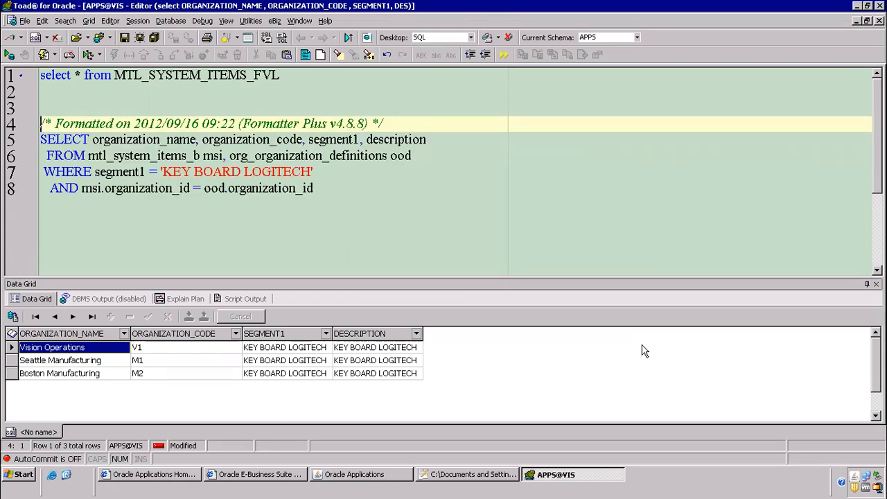
{"action": "left_click_drag", "start_coordinate": [52, 125], "coordinate": [366, 129]}
{"action": "left_click", "coordinate": [352, 191]}
{"action": "key", "text": "ctrl+Return"}
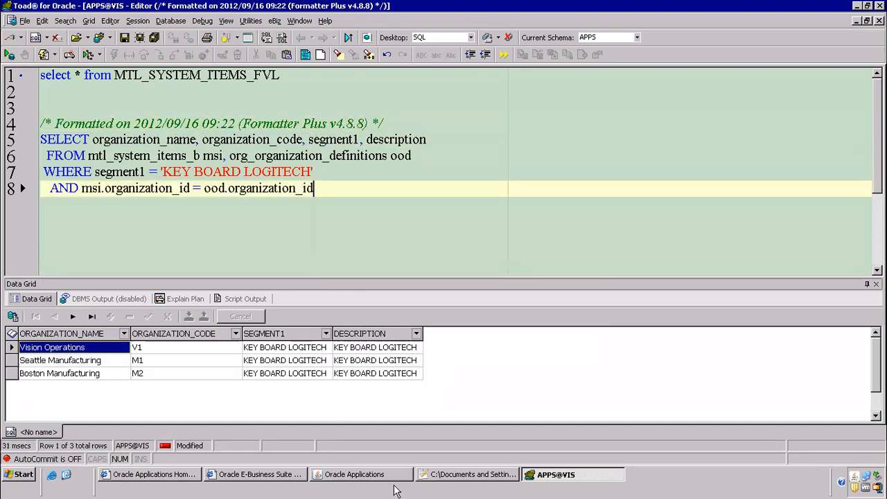
Review the item creation heading and Mtl_system_items_b in the Notepad++ notes, then the organization_id join condition in Toad
{"action": "left_click", "coordinate": [465, 477]}
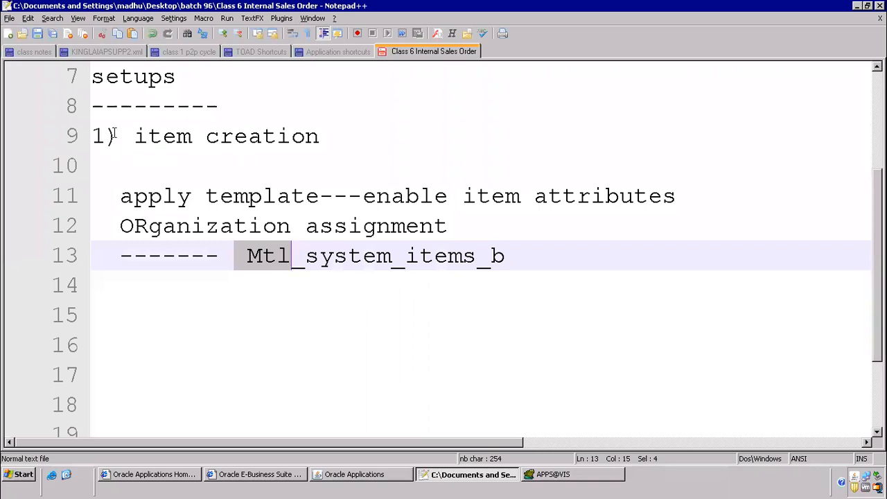
{"action": "left_click_drag", "start_coordinate": [133, 137], "coordinate": [382, 159]}
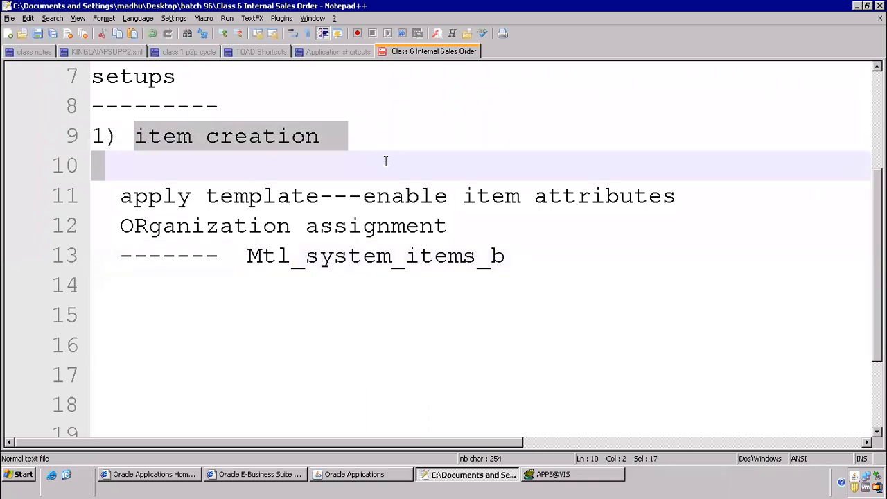
{"action": "left_click_drag", "start_coordinate": [246, 255], "coordinate": [519, 257]}
{"action": "left_click", "coordinate": [552, 478]}
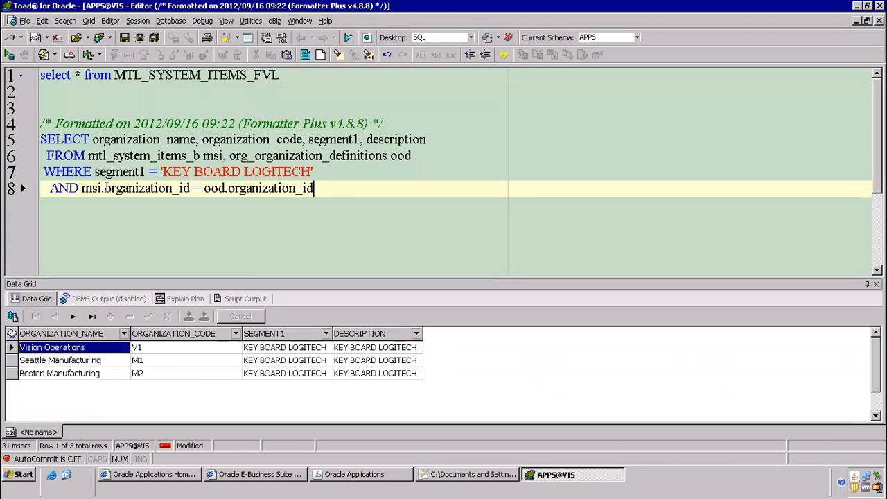
{"action": "left_click_drag", "start_coordinate": [91, 187], "coordinate": [329, 190]}
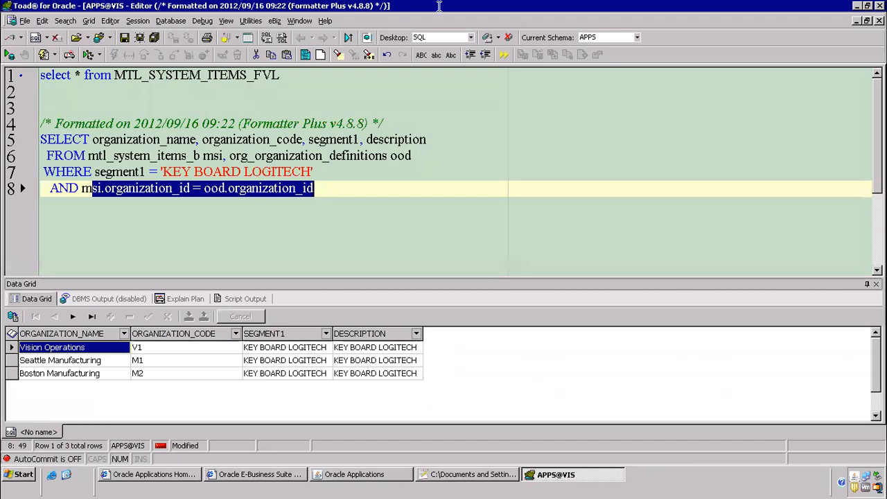
Switch to Oracle Applications, close the KEY BOARD LOGITECH master item and open a blank Master Item form
{"action": "left_click", "coordinate": [363, 477]}
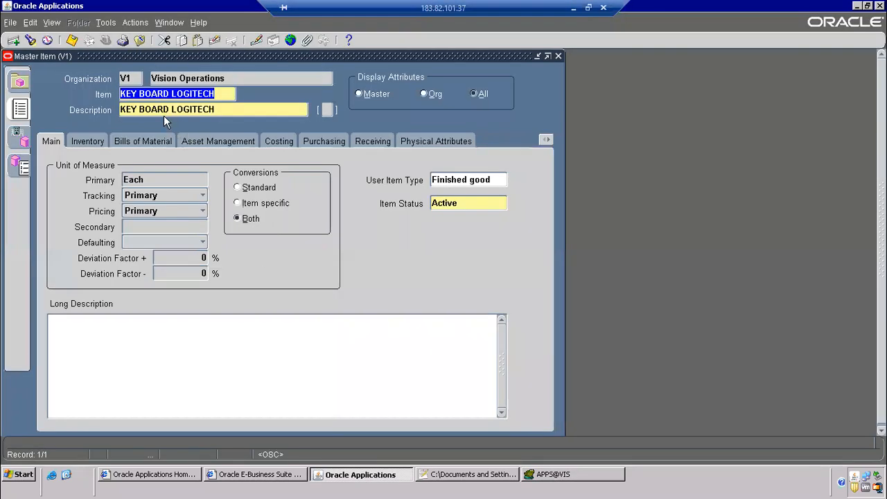
{"action": "left_click", "coordinate": [139, 40]}
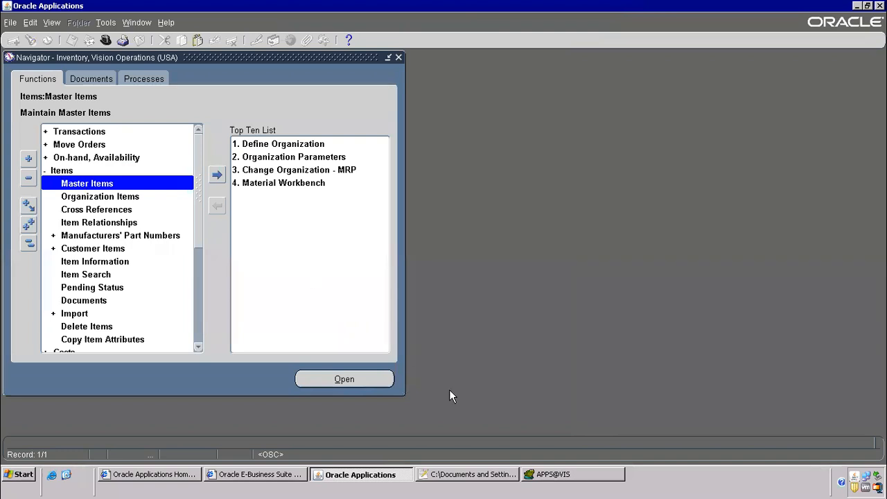
{"action": "left_click", "coordinate": [556, 477]}
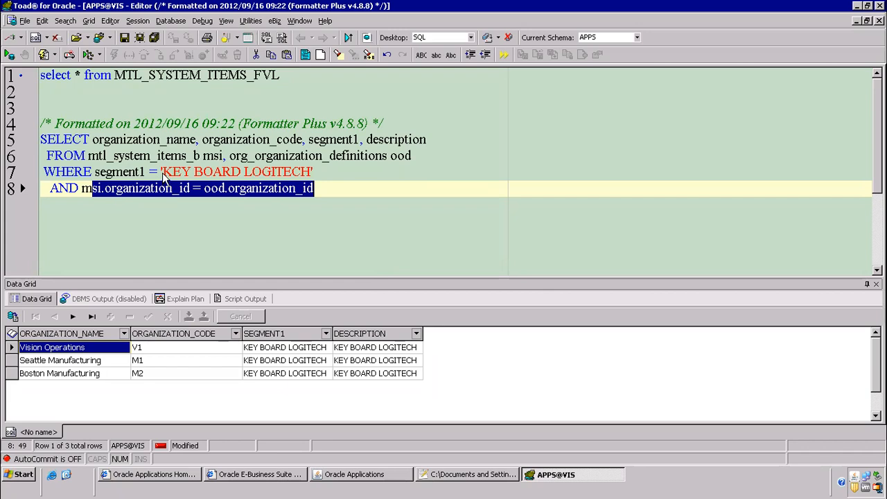
{"action": "left_click", "coordinate": [250, 254]}
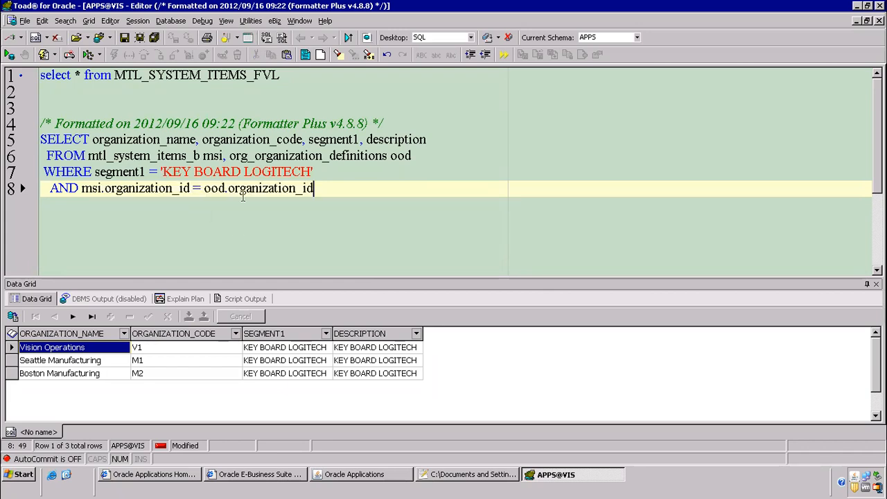
{"action": "left_click", "coordinate": [353, 474]}
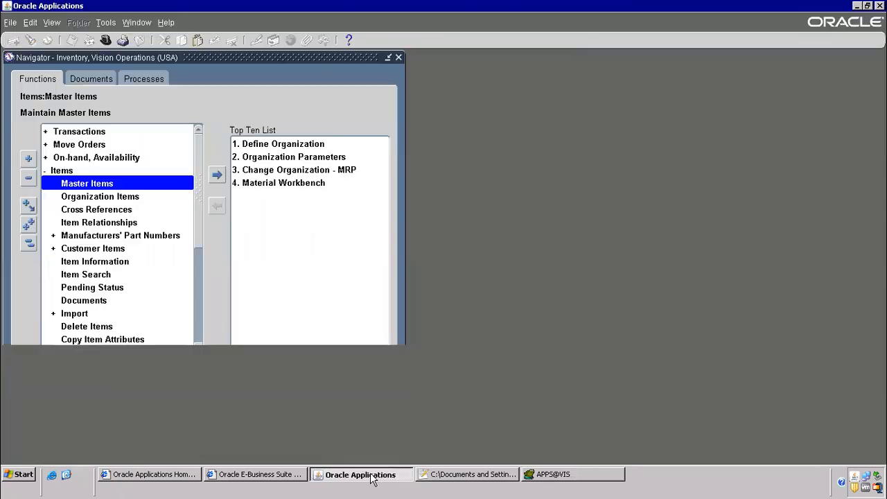
{"action": "double_click", "coordinate": [77, 183]}
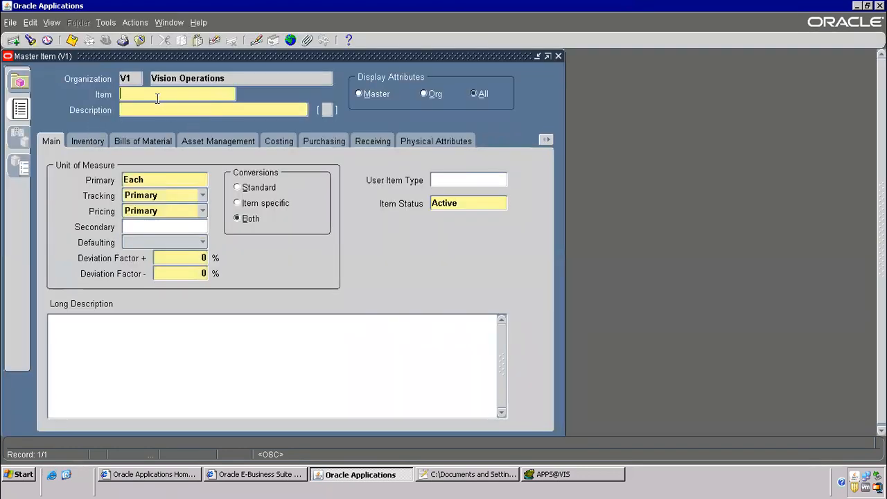
Create a master item named temporary with the description temporary and save it
{"action": "type", "text": "temporary"}
{"action": "key", "text": "Tab"}
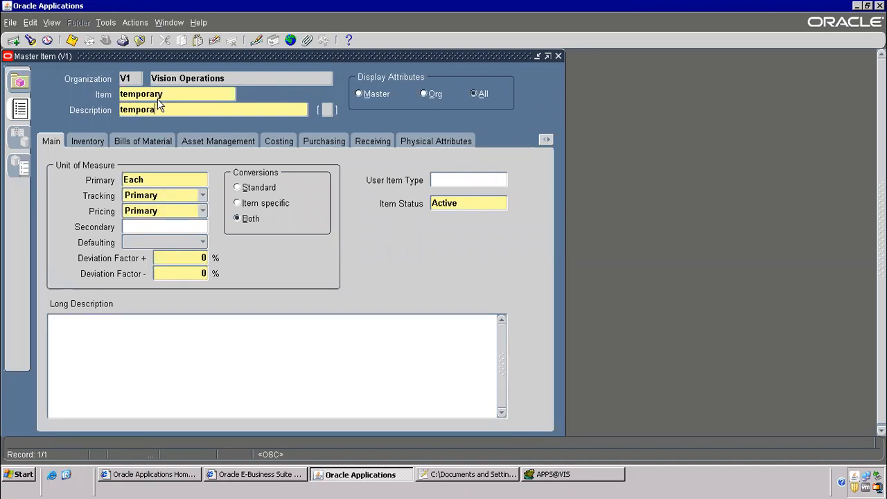
{"action": "key", "text": "ctrl+s"}
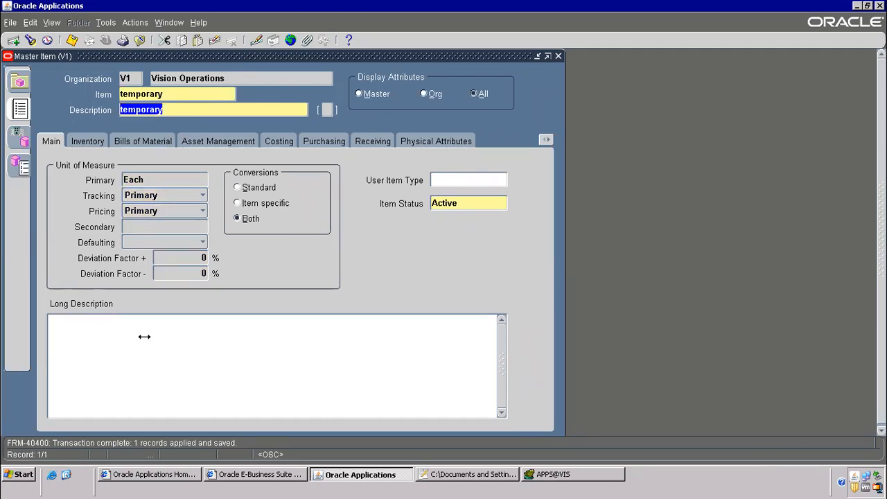
{"action": "left_click", "coordinate": [616, 475]}
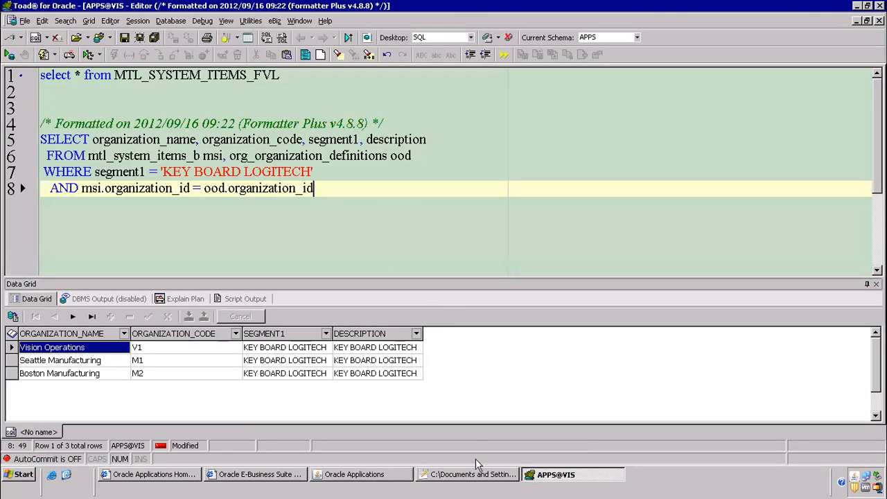
{"action": "left_click", "coordinate": [359, 475]}
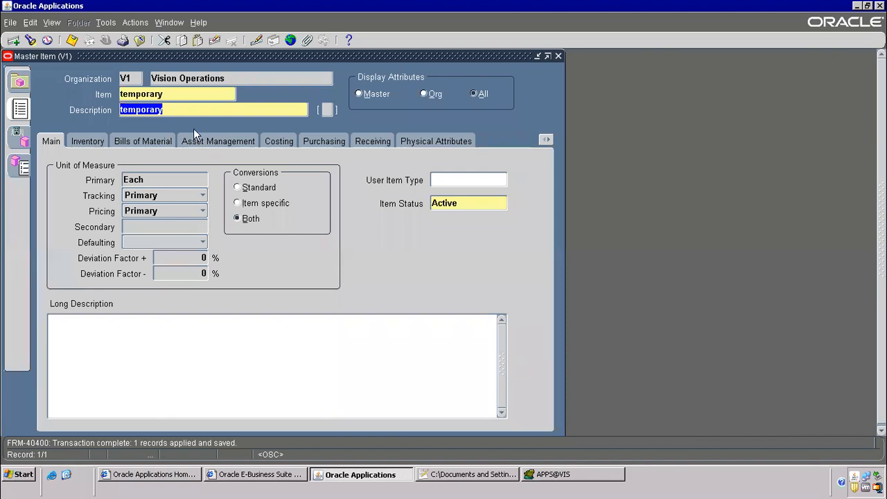
{"action": "left_click", "coordinate": [178, 90]}
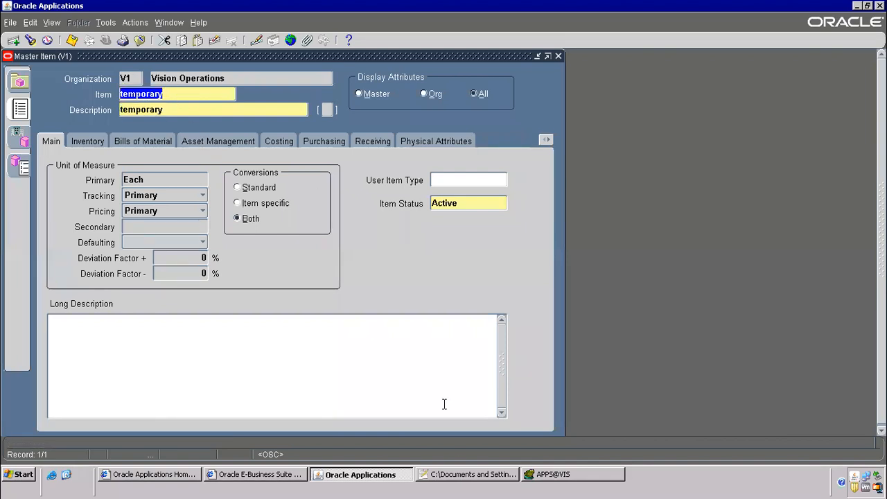
{"action": "left_click", "coordinate": [534, 474]}
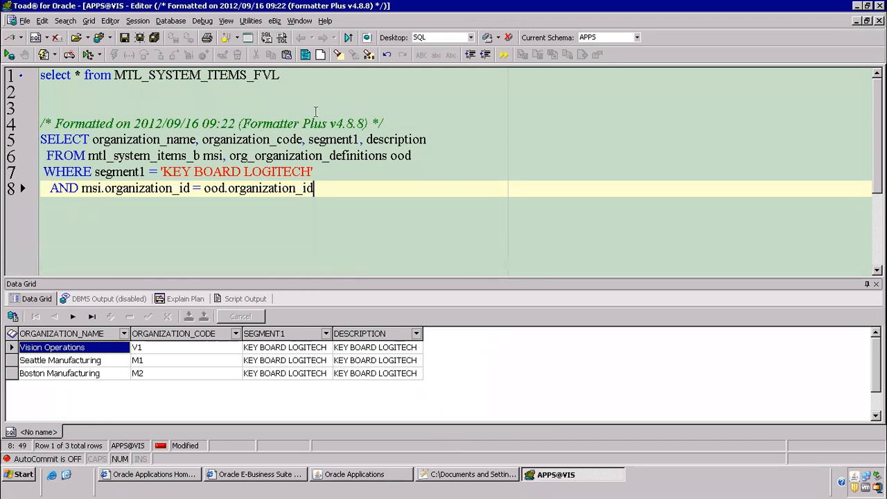
{"action": "left_click", "coordinate": [364, 478]}
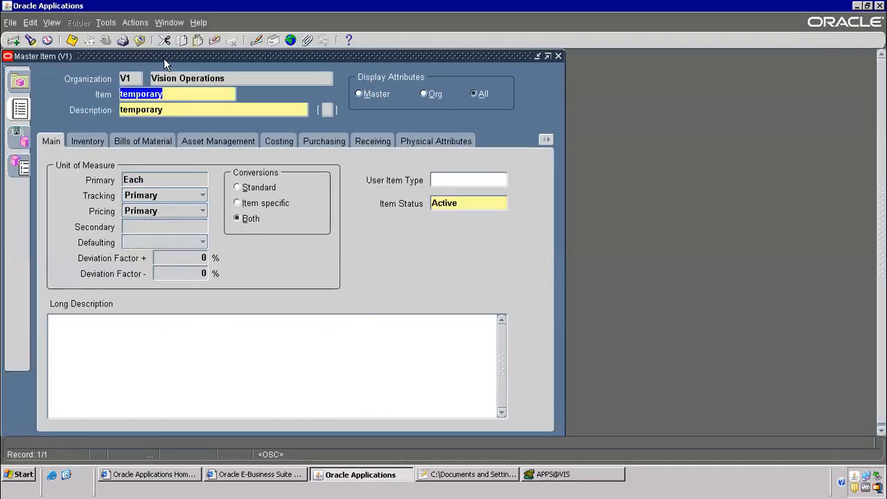
Save and close the Master Item form, and collapse all expanded functions in the Inventory navigator
{"action": "left_click", "coordinate": [139, 39]}
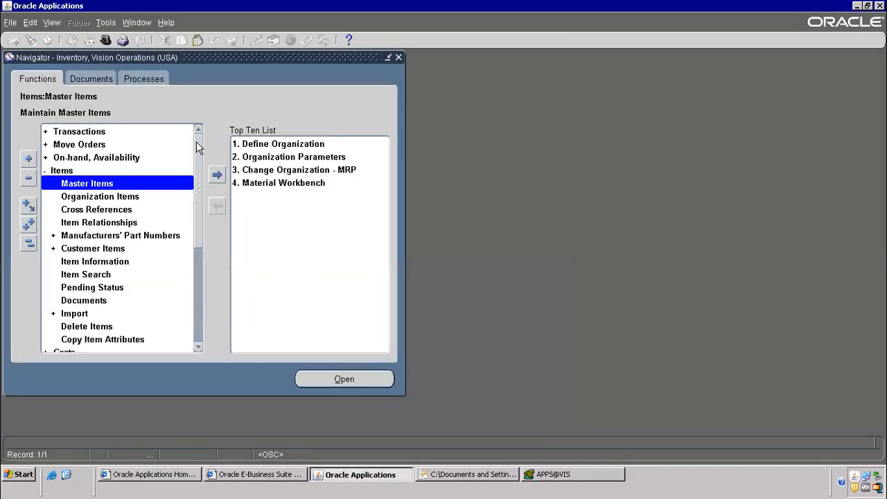
{"action": "key", "text": "alt+t"}
{"action": "key", "text": "l"}
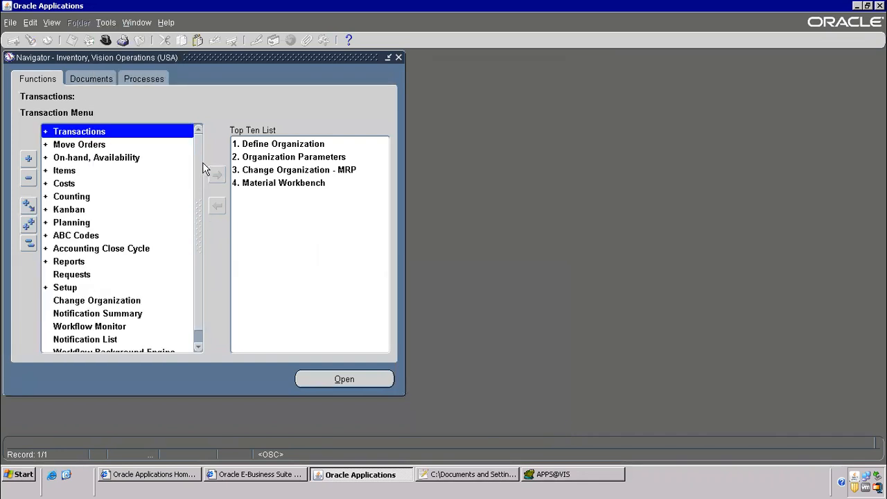
Expand Setup and its Items group in the navigator and open the Templates function for maintaining item templates
{"action": "scroll", "coordinate": [202, 221], "scroll_direction": "down", "scroll_amount": 1}
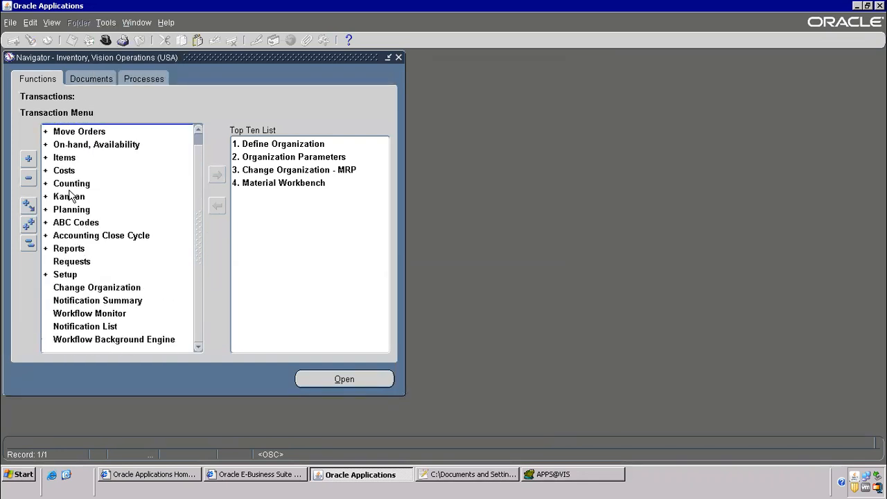
{"action": "double_click", "coordinate": [73, 274]}
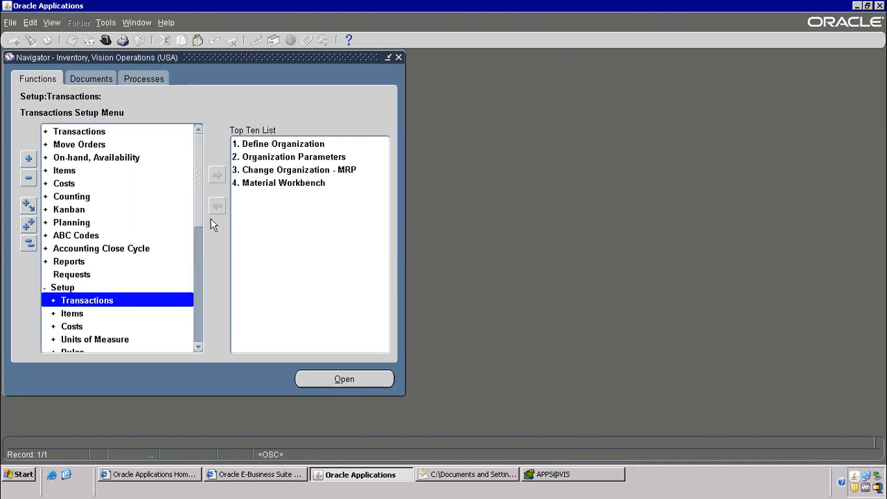
{"action": "left_click_drag", "start_coordinate": [196, 178], "coordinate": [178, 245]}
{"action": "double_click", "coordinate": [78, 172]}
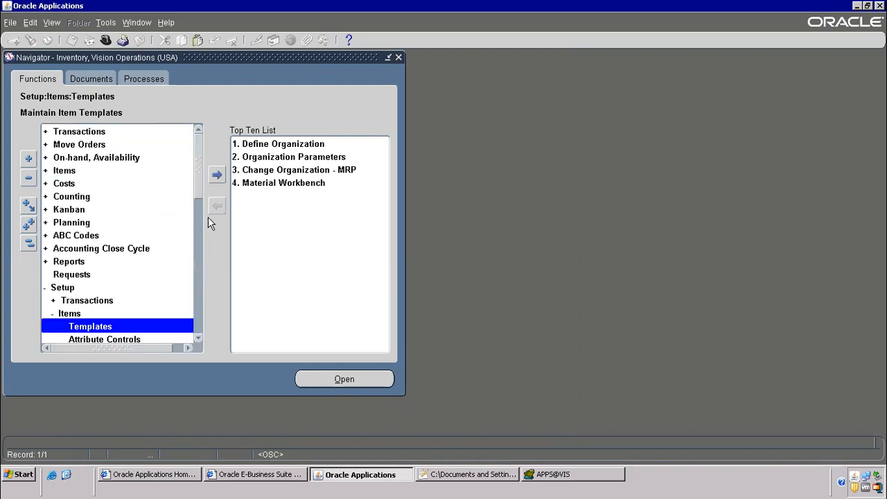
{"action": "double_click", "coordinate": [112, 312]}
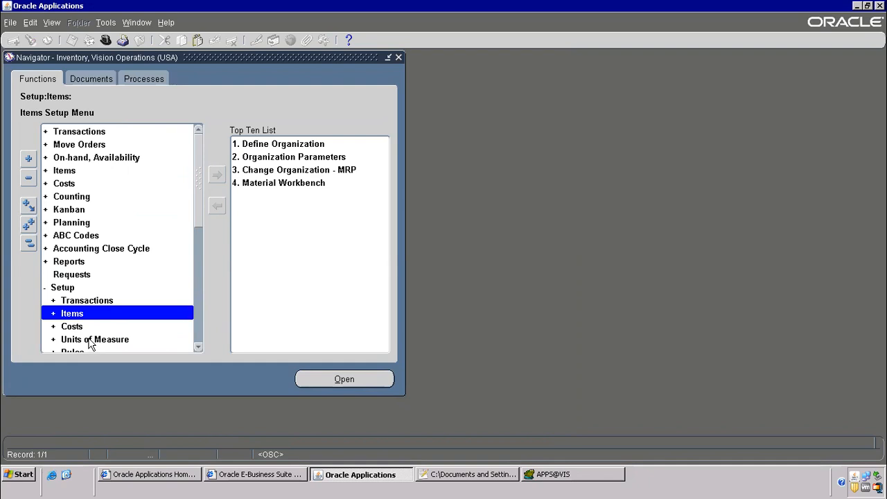
{"action": "double_click", "coordinate": [75, 314]}
{"action": "double_click", "coordinate": [104, 327]}
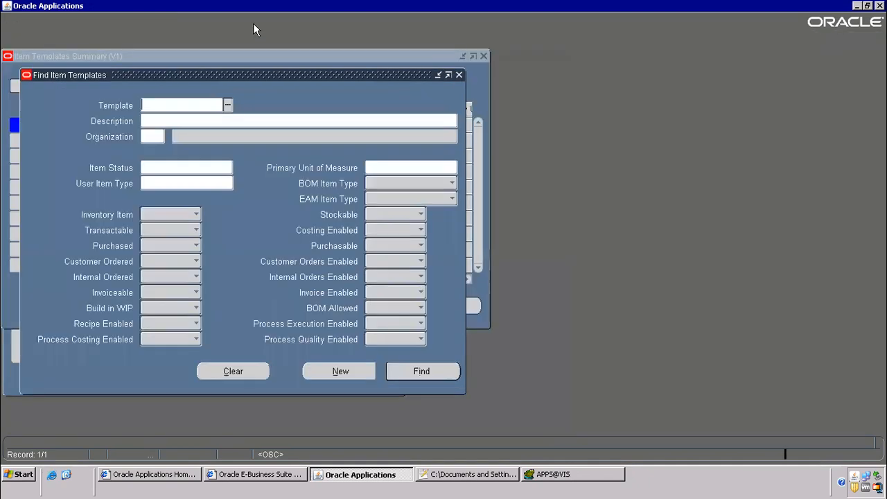
Look at the blank new item template form and the item templates summary, closing them to return to the Navigator
{"action": "left_click", "coordinate": [339, 371]}
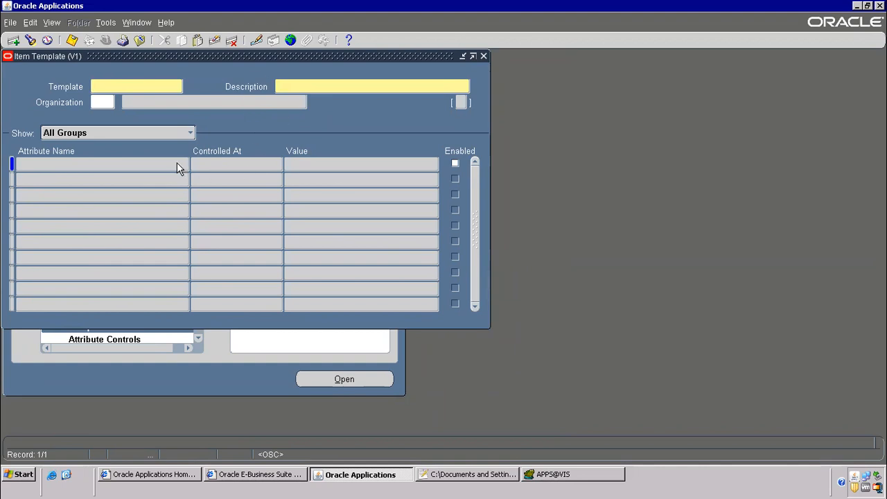
{"action": "left_click", "coordinate": [139, 39]}
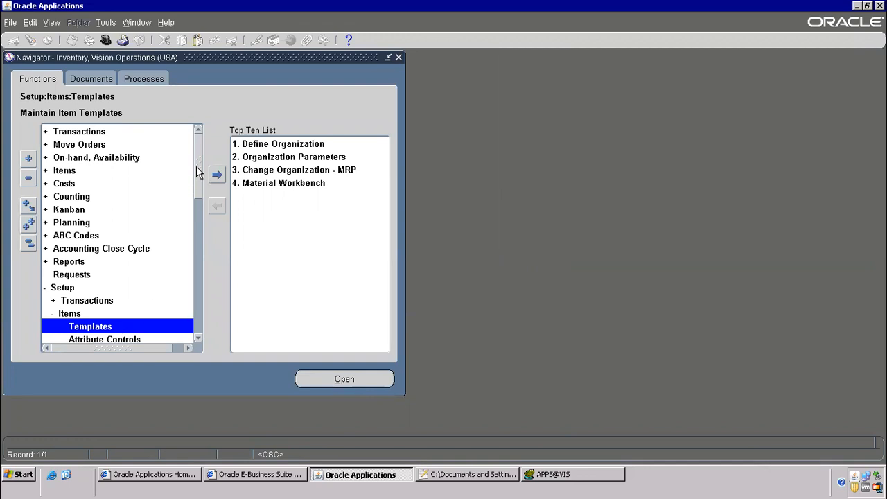
{"action": "left_click", "coordinate": [92, 328]}
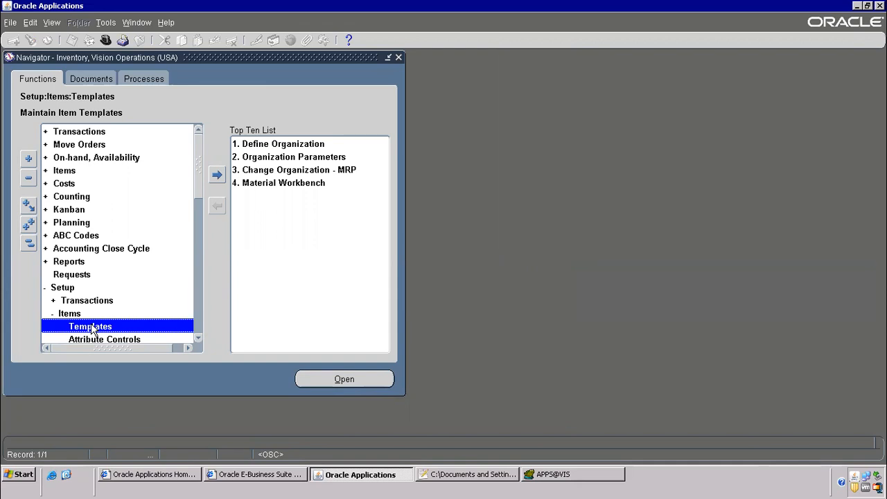
{"action": "double_click", "coordinate": [97, 324]}
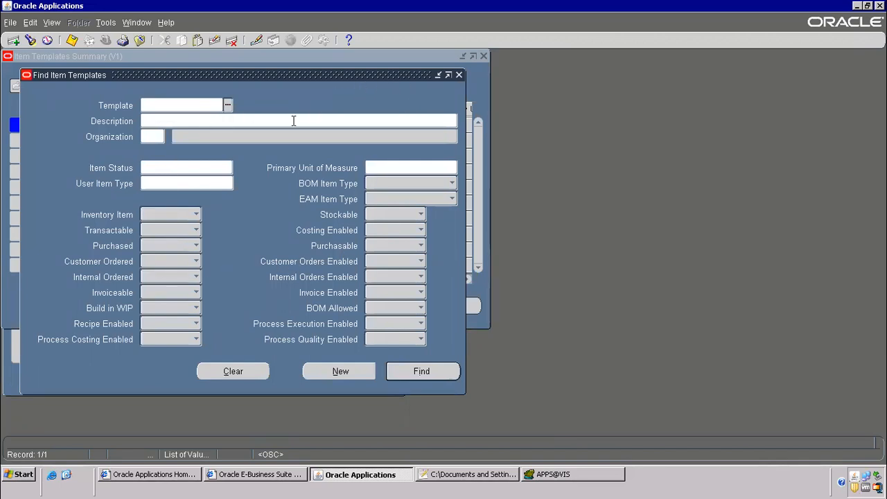
{"action": "left_click", "coordinate": [458, 75]}
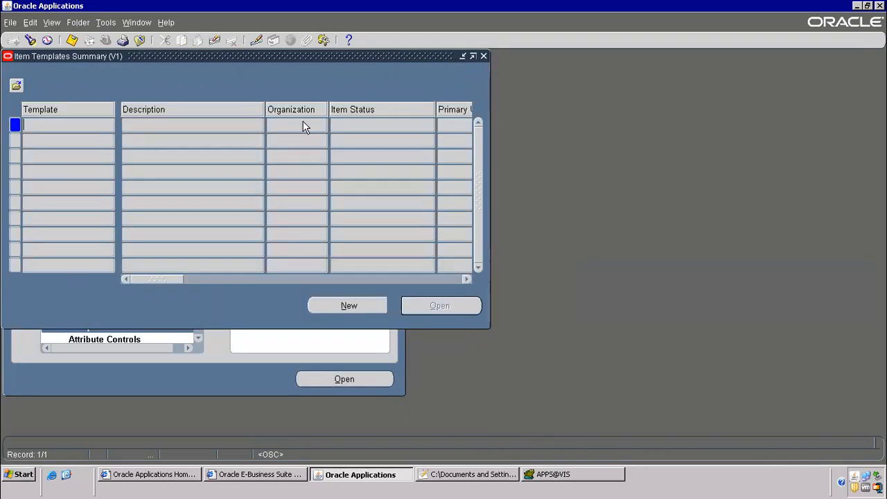
{"action": "left_click", "coordinate": [139, 40]}
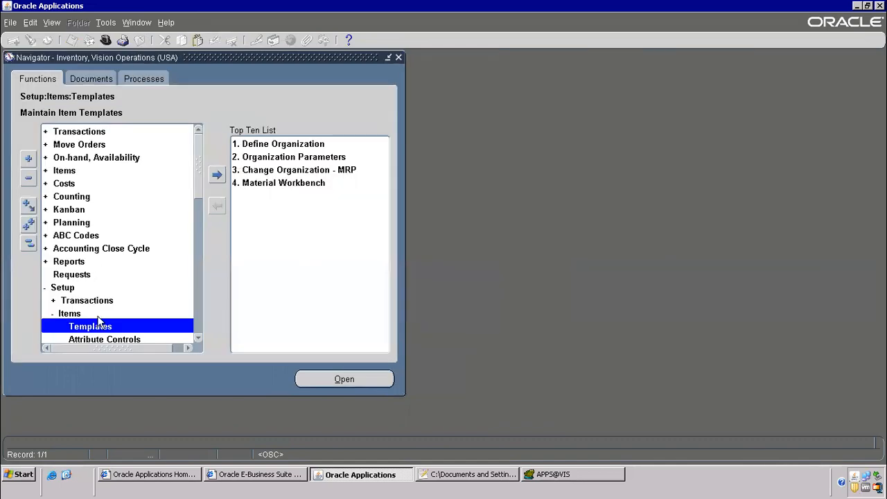
Switch to the Class 6 Internal Sales Order notes in Notepad++ and add a line "2)" below the Mtl_system_items_b line
{"action": "key", "text": "alt+Tab"}
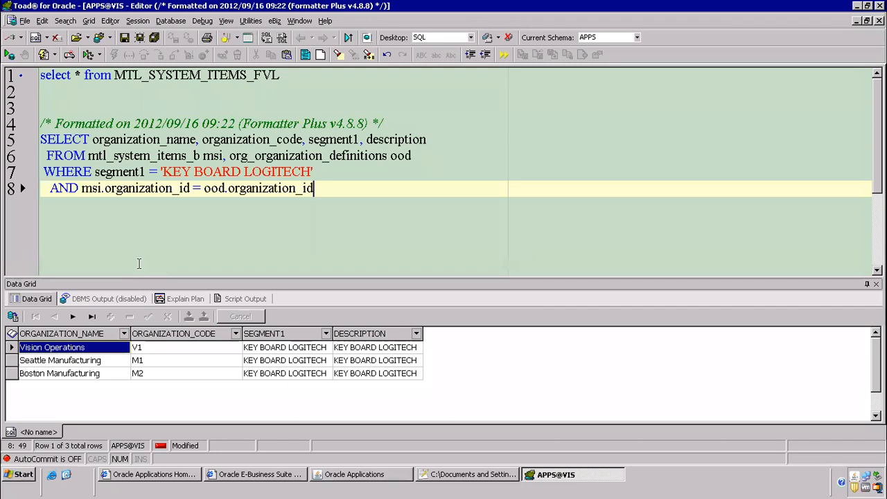
{"action": "left_click", "coordinate": [451, 480]}
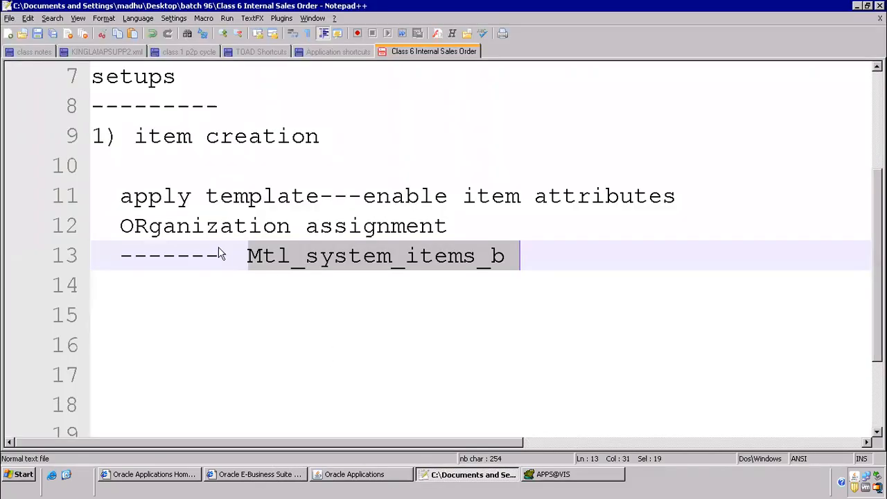
{"action": "left_click", "coordinate": [135, 136]}
{"action": "left_click", "coordinate": [354, 137], "text": "shift"}
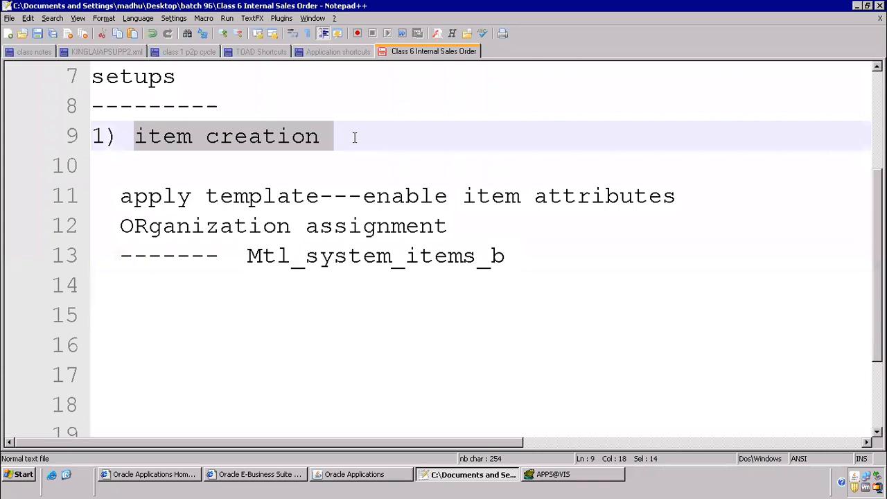
{"action": "left_click", "coordinate": [535, 242]}
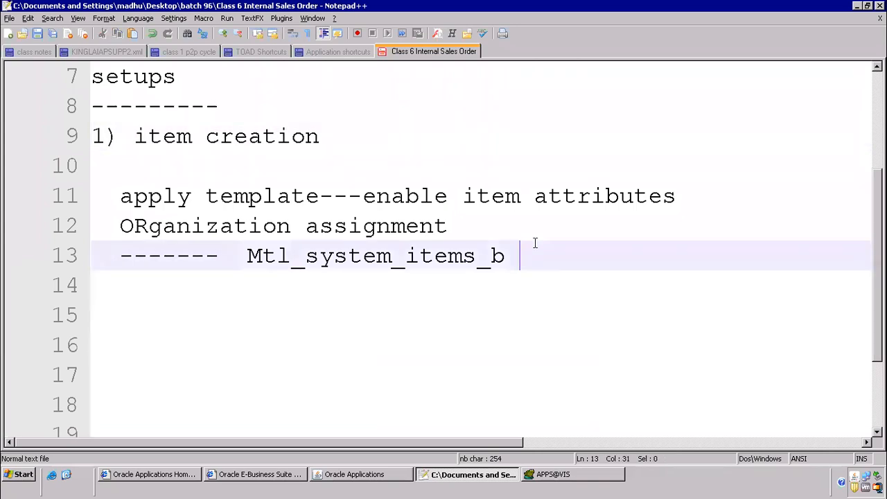
{"action": "key", "text": "Return"}
{"action": "key", "text": "shift+Home"}
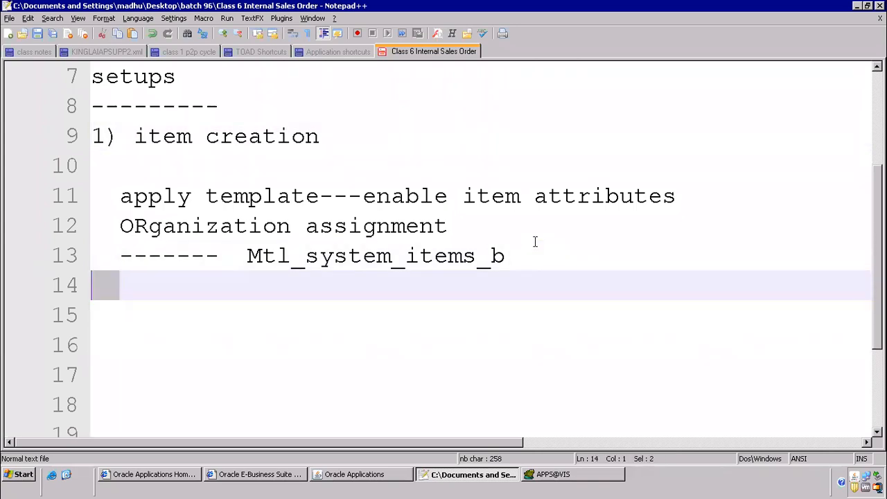
{"action": "key", "text": "BackSpace"}
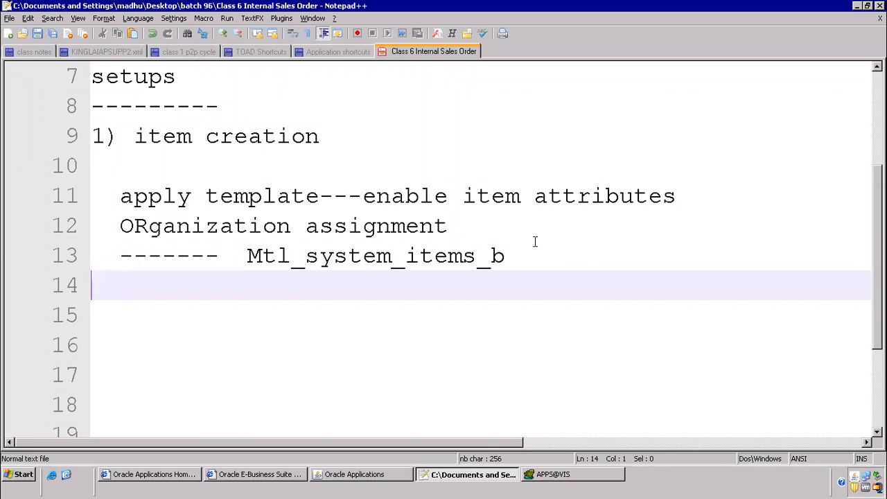
{"action": "type", "text": "2)"}
Delete the blank line and indent before "apply template", and highlight the "M1<---- M2" line in the notes
{"action": "left_click_drag", "start_coordinate": [119, 190], "coordinate": [79, 166]}
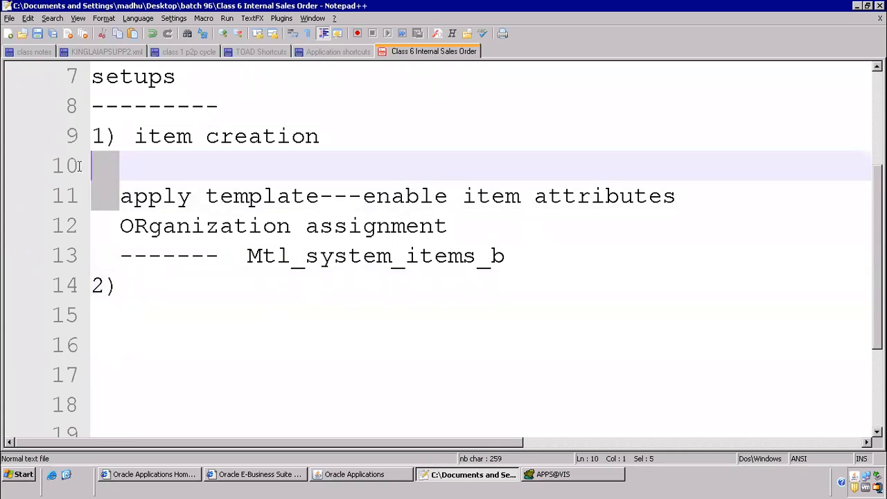
{"action": "key", "text": "Delete"}
{"action": "scroll", "coordinate": [191, 145], "scroll_direction": "up", "scroll_amount": 2}
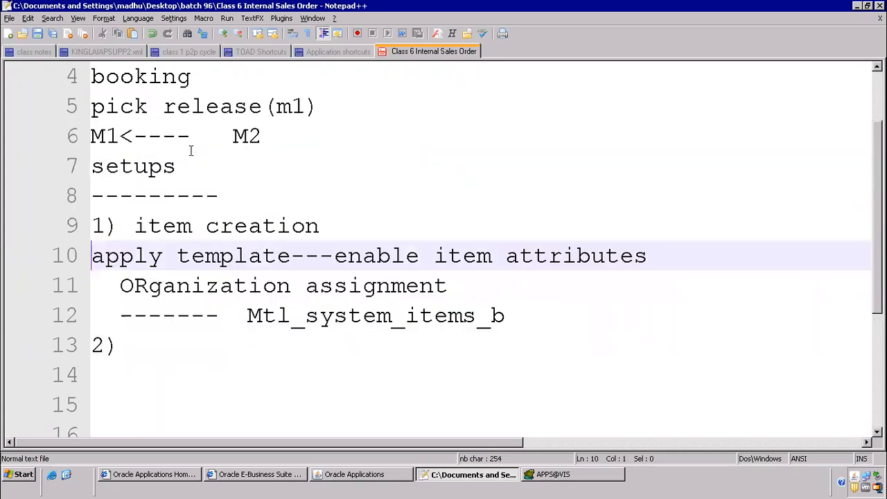
{"action": "left_click_drag", "start_coordinate": [222, 226], "coordinate": [75, 231]}
{"action": "left_click", "coordinate": [197, 227]}
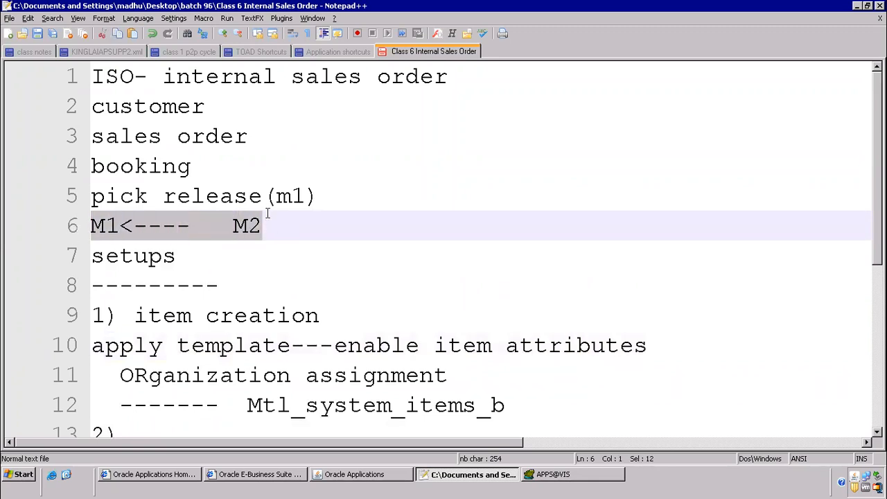
Switch back to Oracle Applications and collapse the expanded Setup branch of the Navigator's function list
{"action": "key", "text": "alt+Tab"}
{"action": "key", "text": "alt+Tab"}
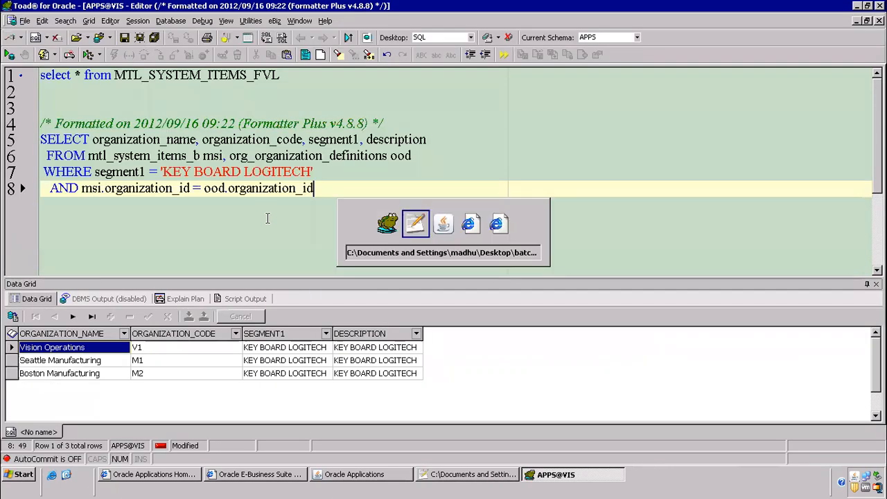
{"action": "key", "text": "alt+Tab"}
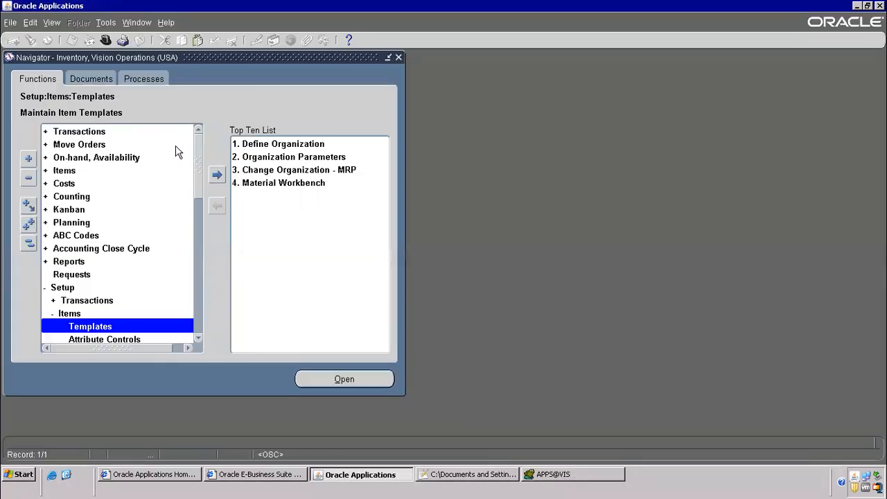
{"action": "key", "text": "alt+t"}
{"action": "key", "text": "l"}
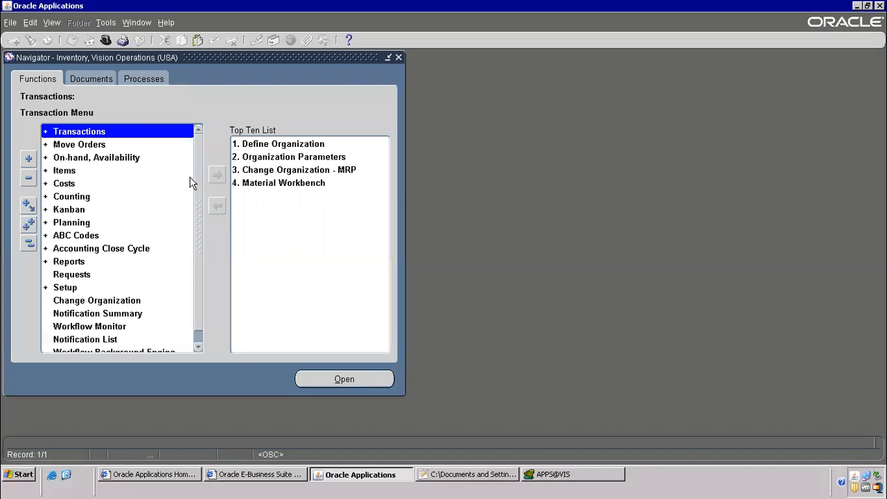
Open the Miscellaneous Transaction form under Transactions for organization V1 and move it clear of the function list
{"action": "left_click", "coordinate": [115, 302]}
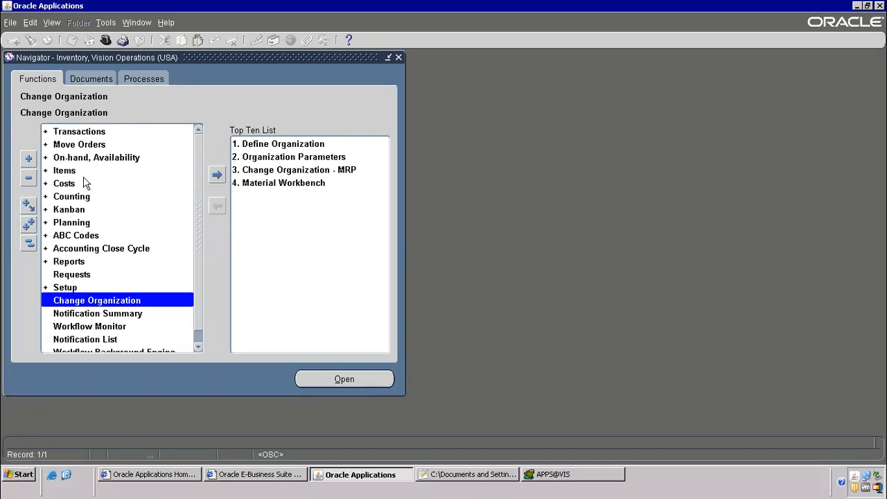
{"action": "double_click", "coordinate": [87, 136]}
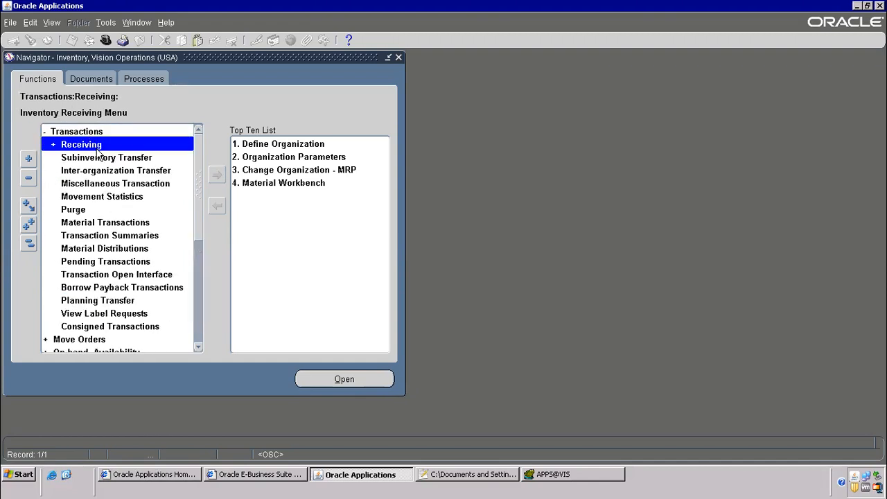
{"action": "left_click", "coordinate": [111, 185]}
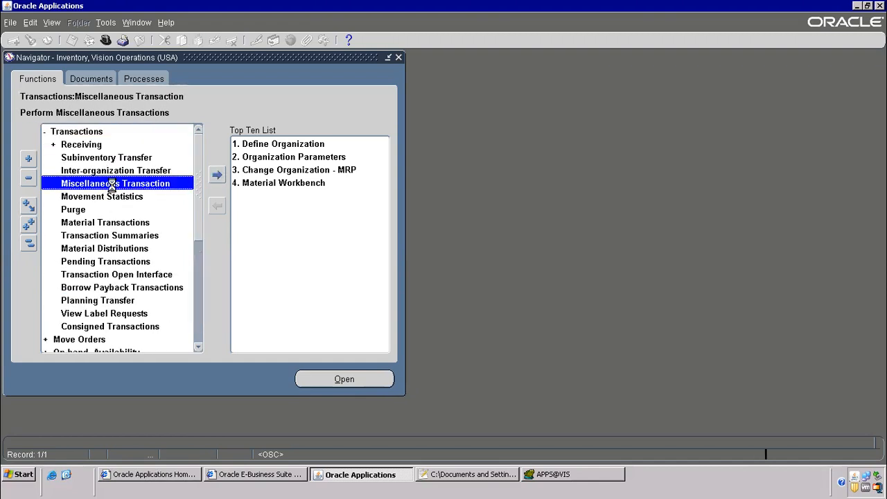
{"action": "left_click_drag", "start_coordinate": [119, 59], "coordinate": [413, 188]}
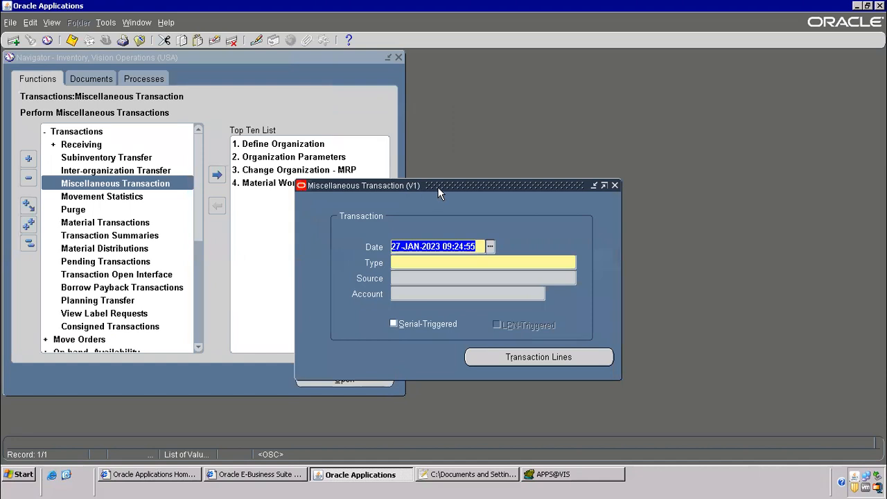
Highlight M2 in the notes' "M1<---- M2" line, and close the Miscellaneous Transaction form back in Oracle Applications
{"action": "left_click", "coordinate": [444, 477]}
{"action": "left_click", "coordinate": [223, 226]}
{"action": "left_click_drag", "start_coordinate": [266, 225], "coordinate": [227, 223]}
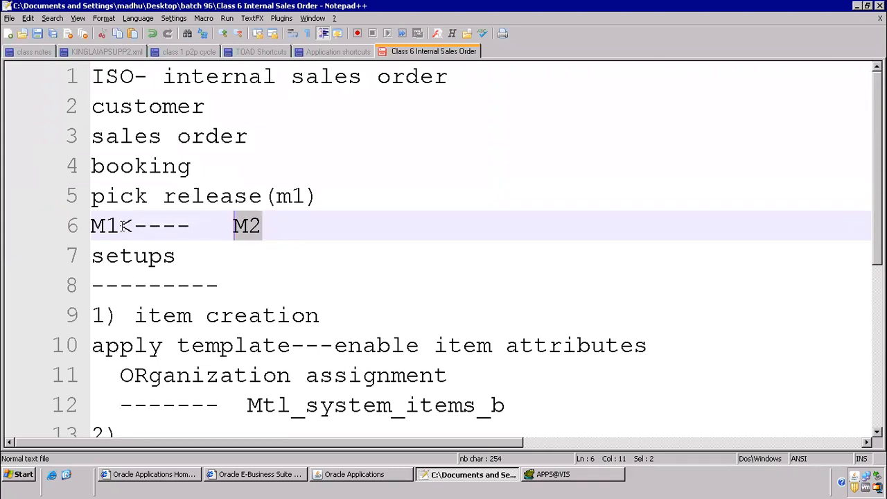
{"action": "left_click", "coordinate": [395, 479]}
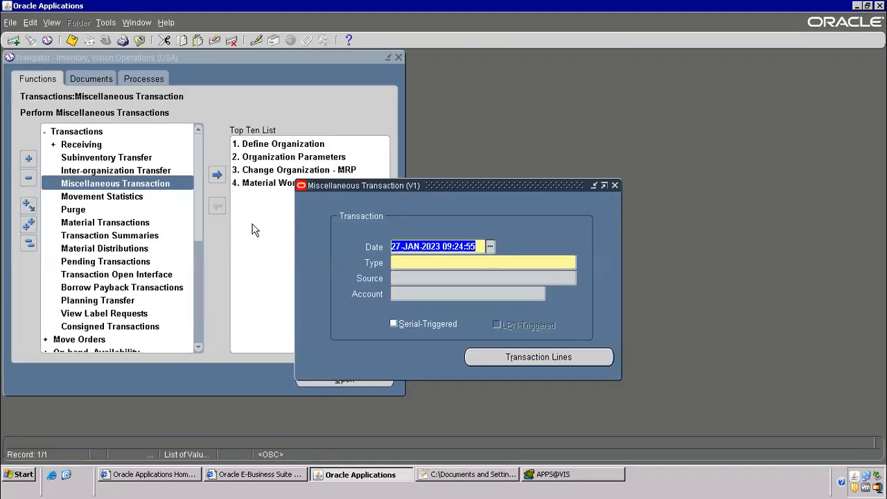
{"action": "left_click", "coordinate": [615, 185]}
Change the inventory organization to M2, Boston Manufacturing
{"action": "left_click_drag", "start_coordinate": [200, 166], "coordinate": [182, 340]}
{"action": "double_click", "coordinate": [115, 288]}
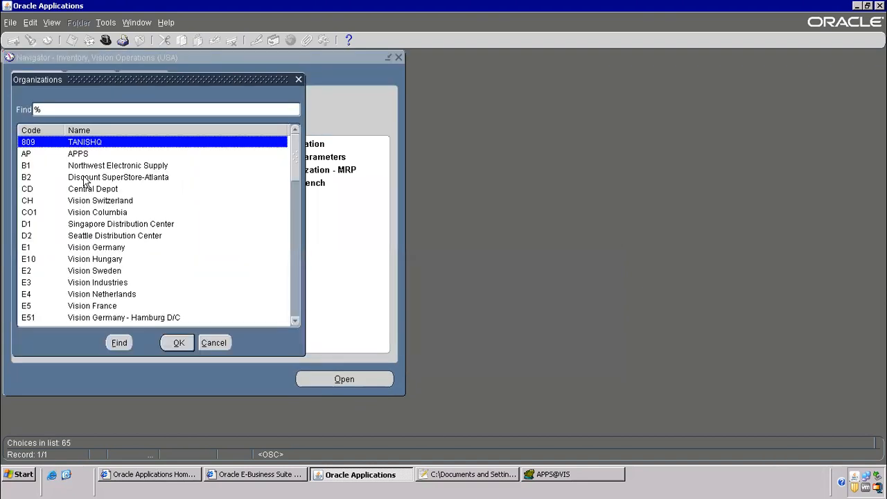
{"action": "type", "text": "m"}
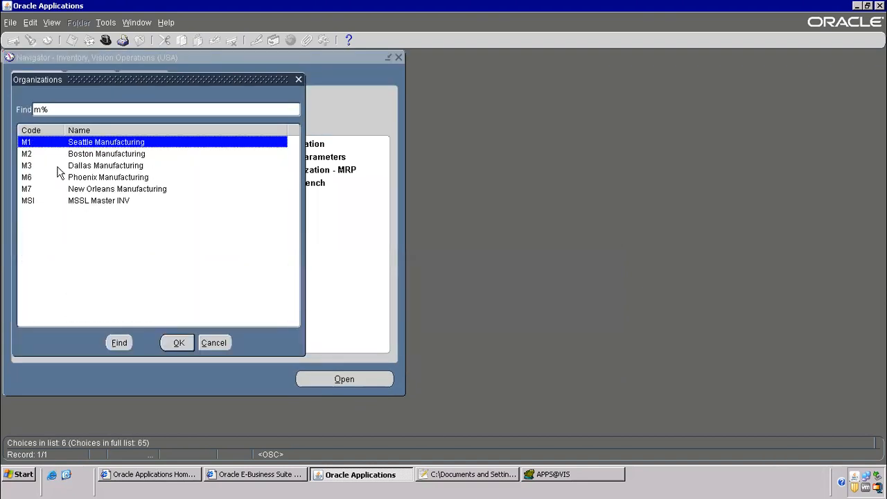
{"action": "left_click", "coordinate": [96, 155]}
{"action": "left_click", "coordinate": [179, 342]}
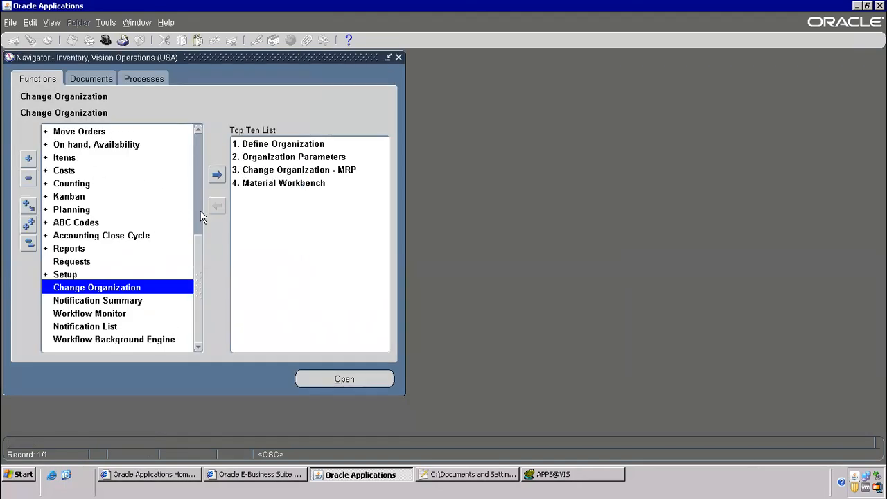
Open the Miscellaneous Transaction form under Transactions for organization M2
{"action": "left_click_drag", "start_coordinate": [196, 266], "coordinate": [206, 120]}
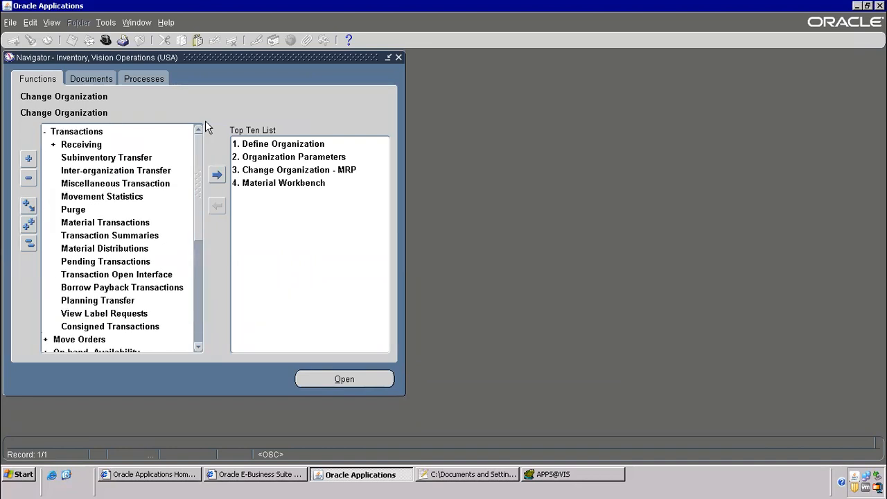
{"action": "left_click", "coordinate": [104, 137]}
{"action": "left_click", "coordinate": [127, 188]}
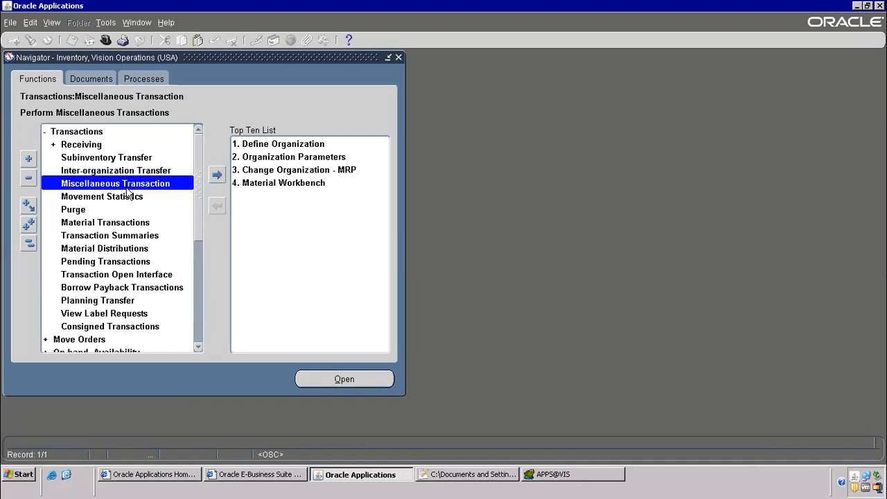
{"action": "double_click", "coordinate": [130, 191]}
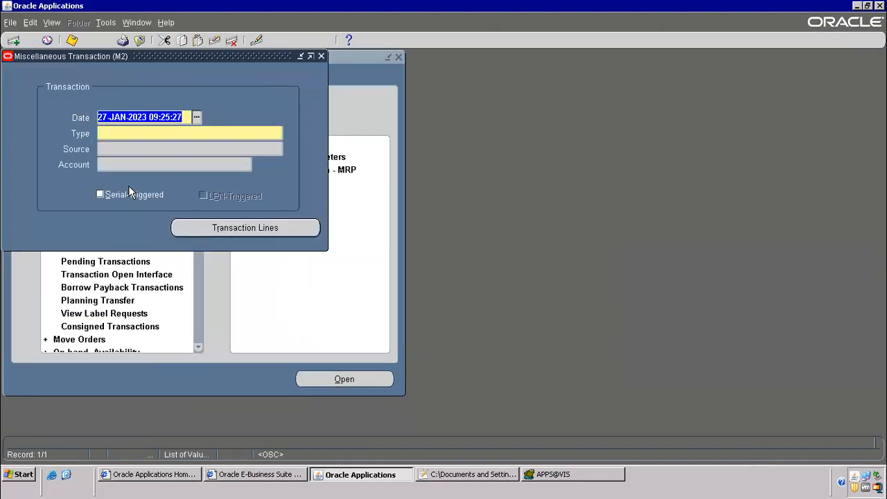
Set the transaction type to Miscellaneous receipt and open its transaction lines
{"action": "left_click", "coordinate": [122, 135]}
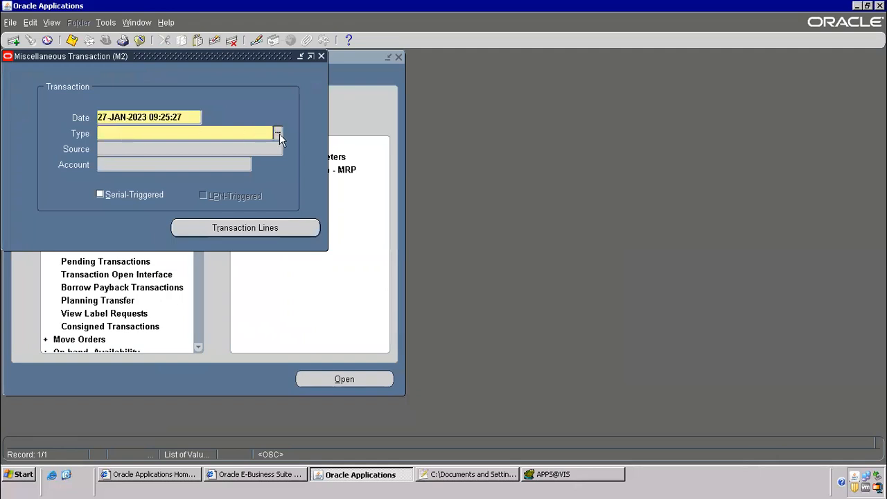
{"action": "left_click", "coordinate": [278, 133]}
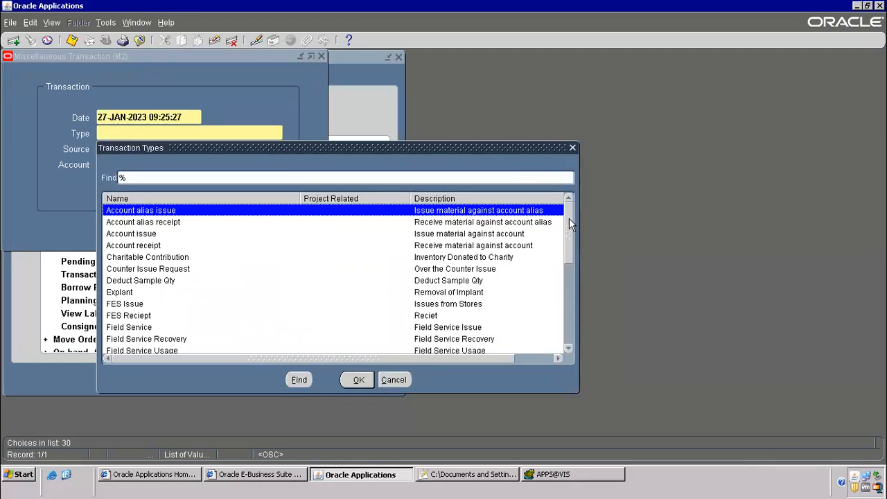
{"action": "scroll", "coordinate": [570, 223], "scroll_direction": "down", "scroll_amount": 6}
{"action": "scroll", "coordinate": [564, 218], "scroll_direction": "up", "scroll_amount": 6}
{"action": "left_click", "coordinate": [146, 247]}
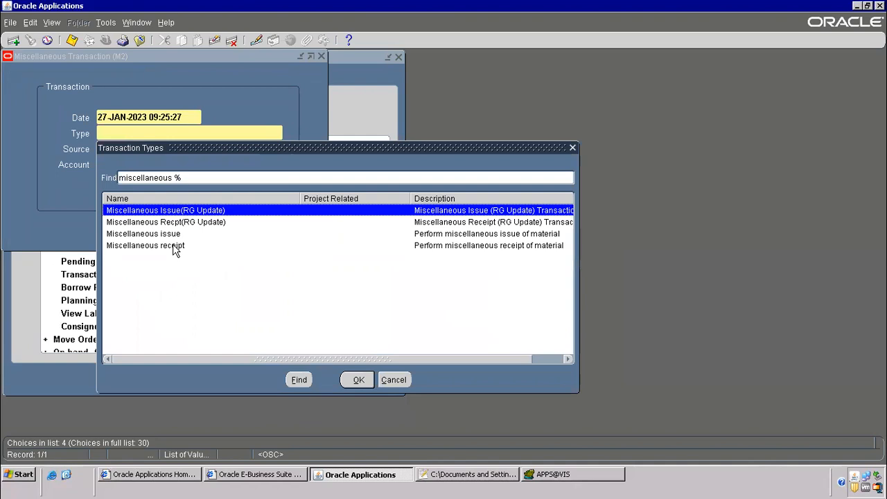
{"action": "left_click", "coordinate": [173, 247]}
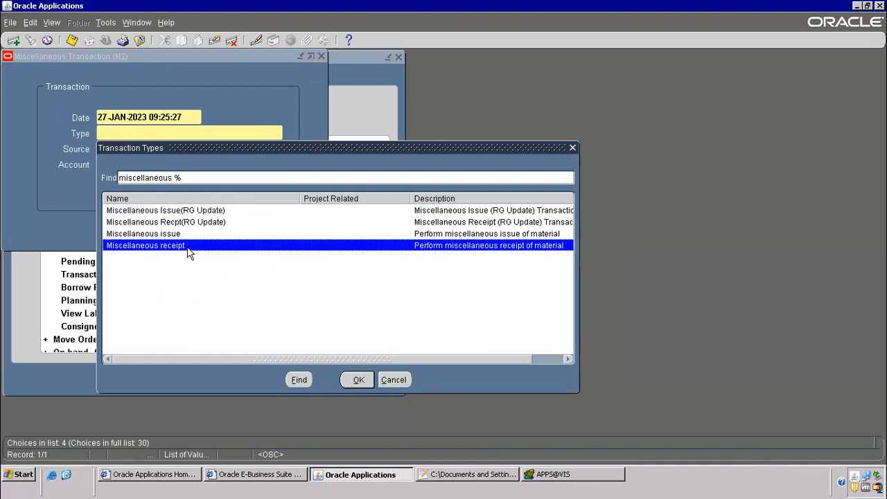
{"action": "left_click", "coordinate": [167, 236]}
{"action": "left_click", "coordinate": [175, 246]}
{"action": "left_click", "coordinate": [356, 378]}
{"action": "left_click", "coordinate": [262, 229]}
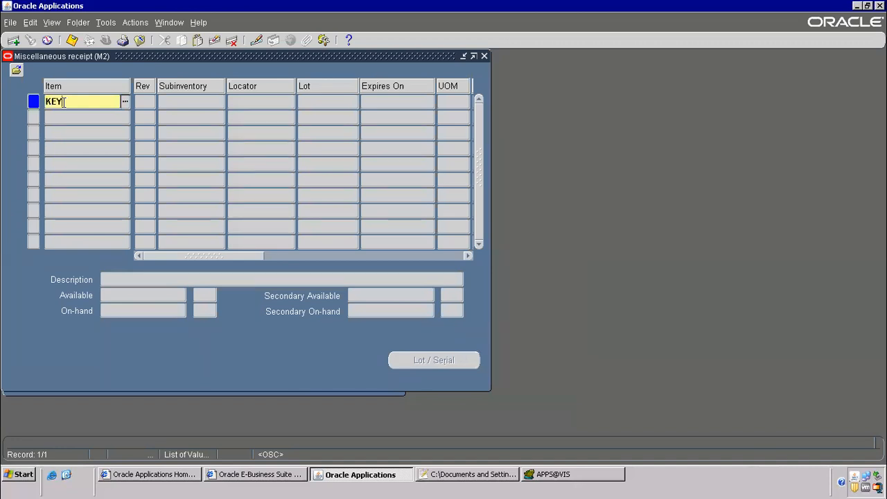
Look up items matching KEY% in the first receipt line and choose KEY BOARD HP
{"action": "type", "text": "%"}
{"action": "key", "text": "Tab"}
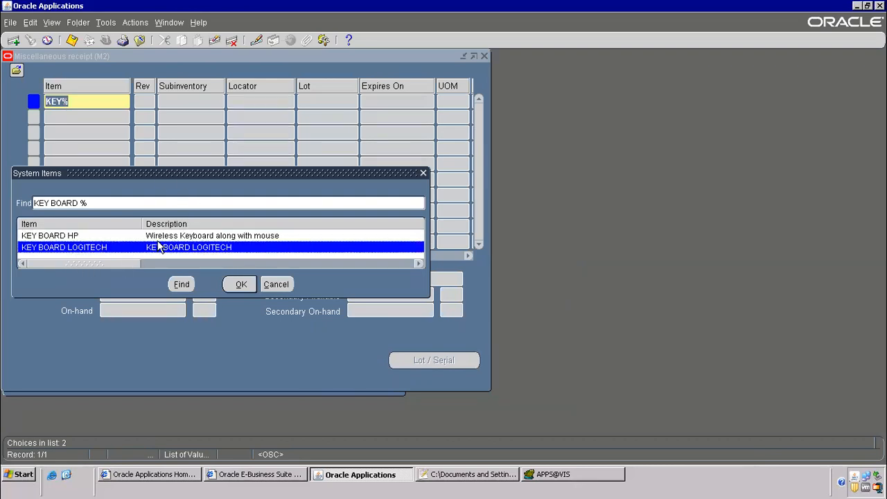
{"action": "left_click", "coordinate": [187, 236]}
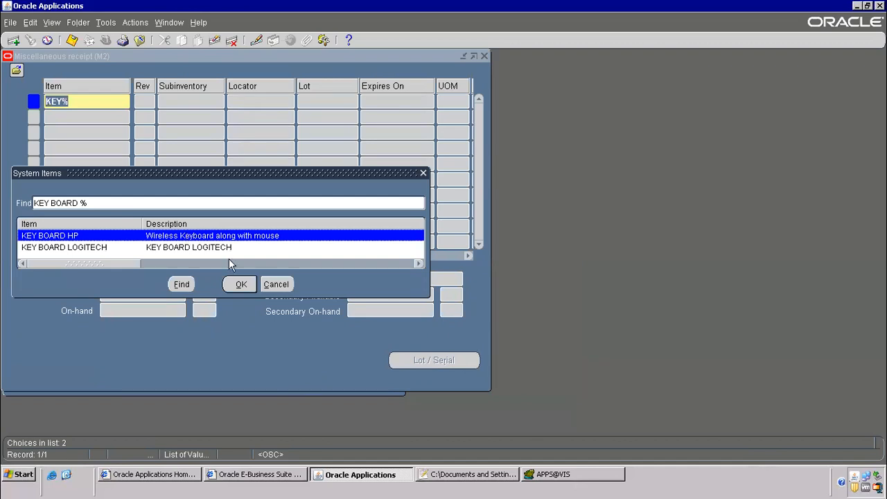
{"action": "left_click", "coordinate": [234, 284]}
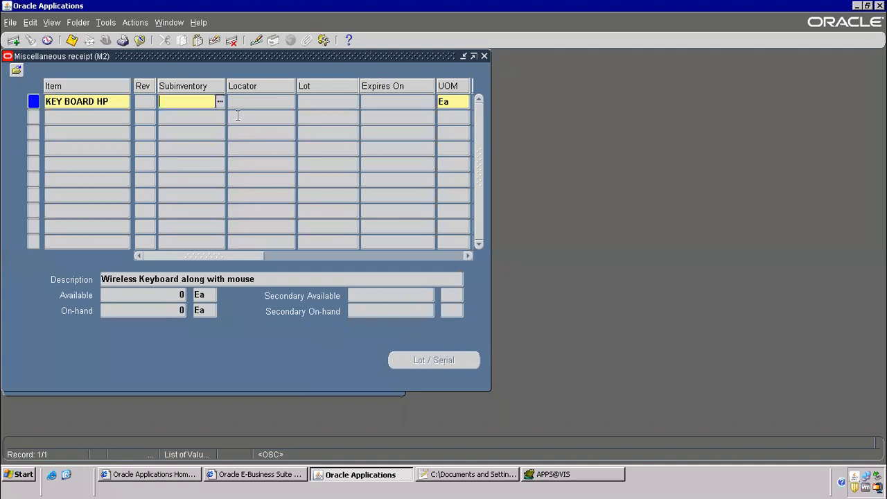
Set the KEY BOARD HP line's subinventory to Stores from the list of subinventories
{"action": "left_click", "coordinate": [220, 102]}
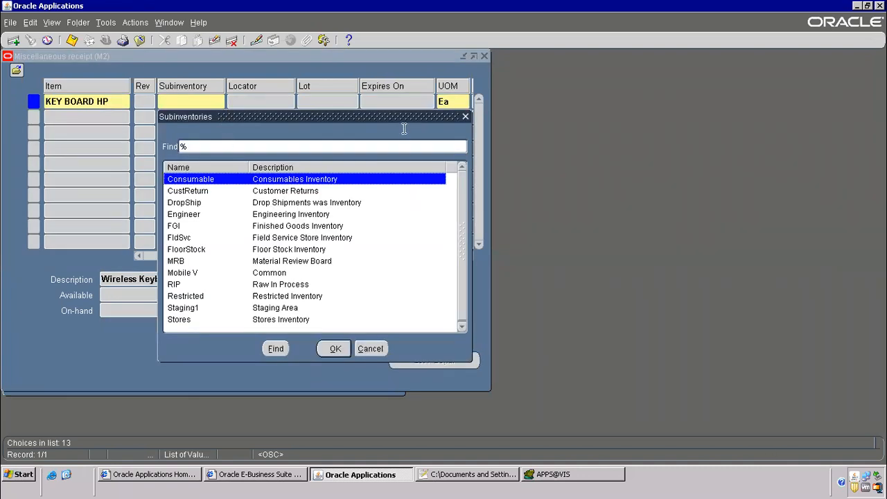
{"action": "left_click_drag", "start_coordinate": [403, 118], "coordinate": [576, 83]}
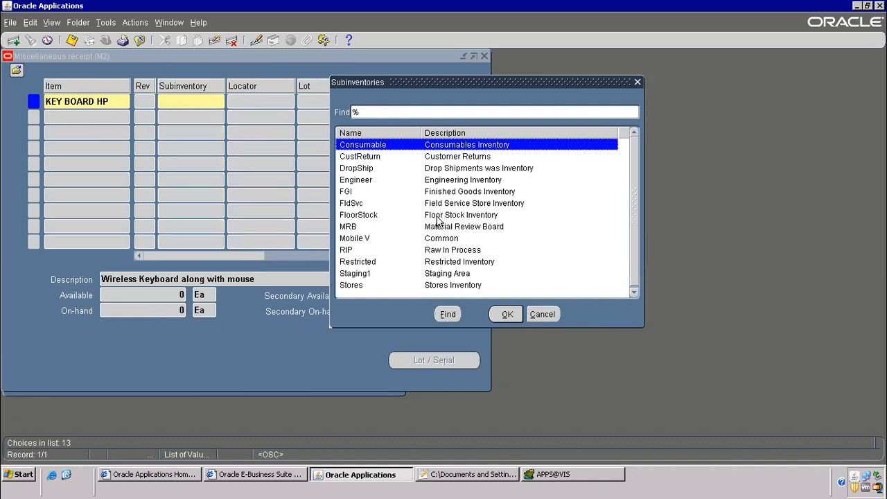
{"action": "left_click", "coordinate": [437, 287]}
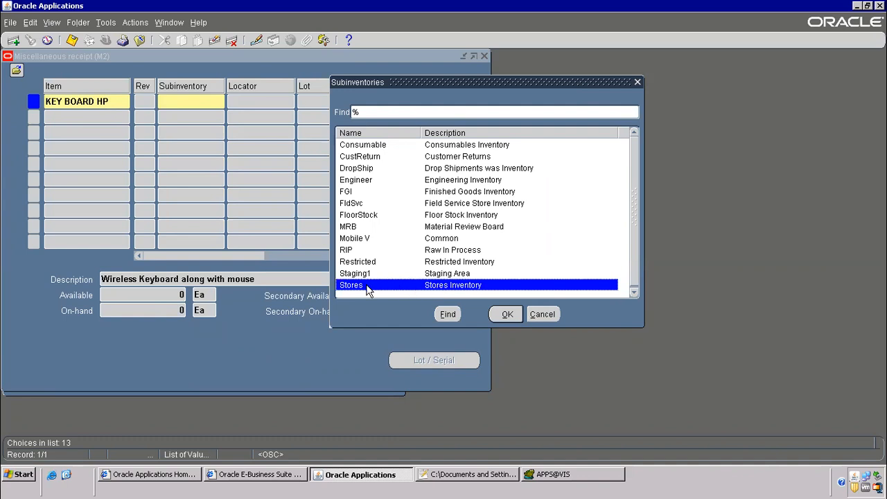
{"action": "left_click", "coordinate": [445, 193]}
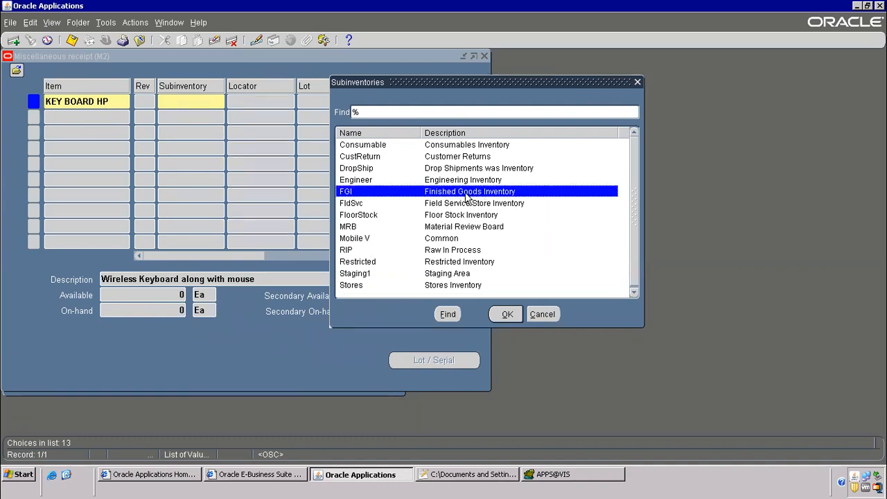
{"action": "left_click_drag", "start_coordinate": [489, 82], "coordinate": [495, 51]}
{"action": "left_click_drag", "start_coordinate": [636, 296], "coordinate": [733, 384]}
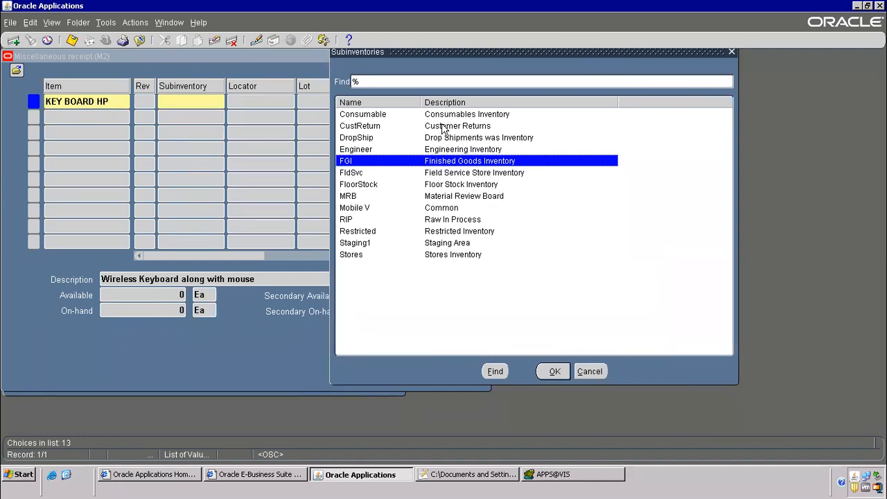
{"action": "left_click", "coordinate": [354, 245]}
{"action": "left_click", "coordinate": [362, 255]}
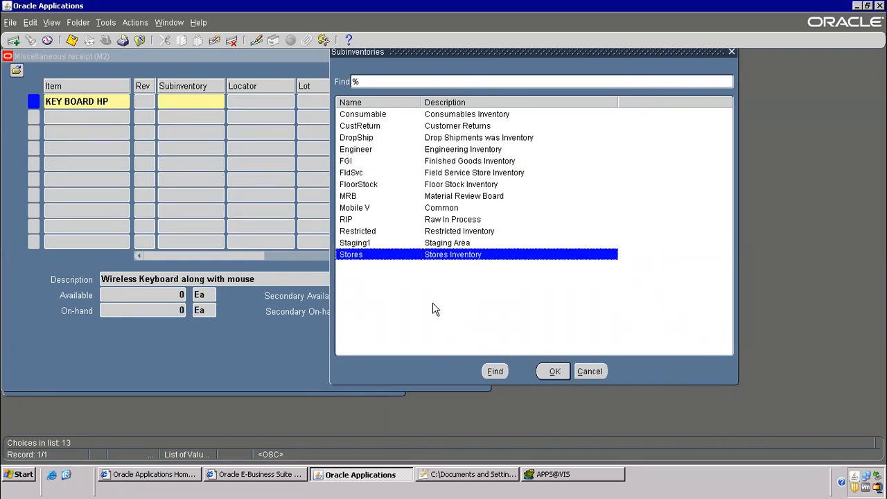
{"action": "double_click", "coordinate": [438, 254]}
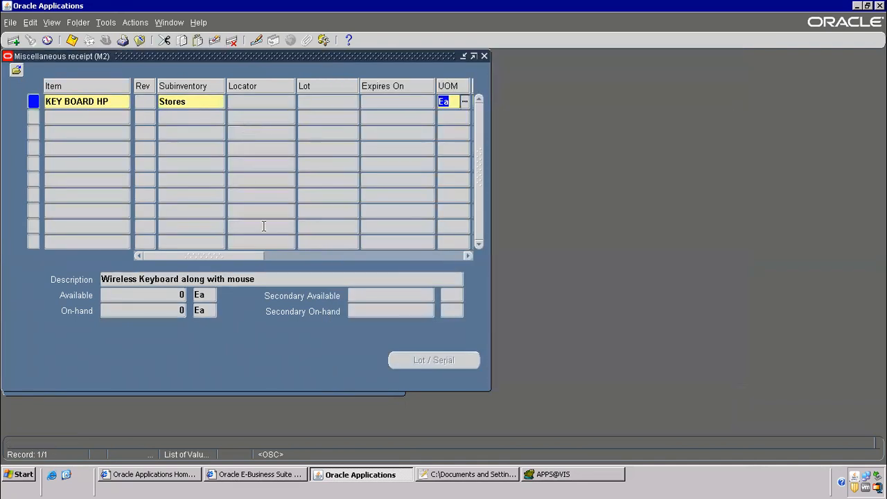
Enter a quantity of 500 for the KEY BOARD HP line
{"action": "left_click_drag", "start_coordinate": [213, 257], "coordinate": [302, 259]}
{"action": "left_click", "coordinate": [274, 104]}
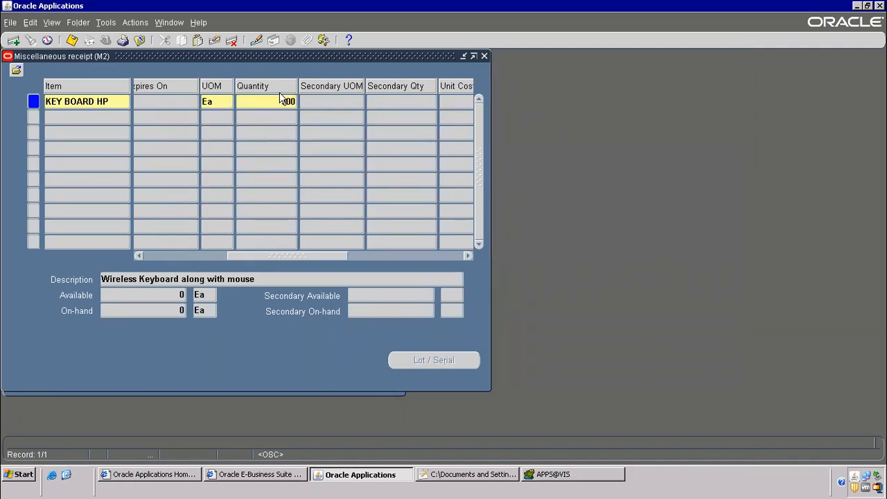
{"action": "key", "text": "Tab"}
Assign the Miscellaneous account alias to the KEY BOARD HP line, and save and close the miscellaneous receipt
{"action": "left_click", "coordinate": [232, 101]}
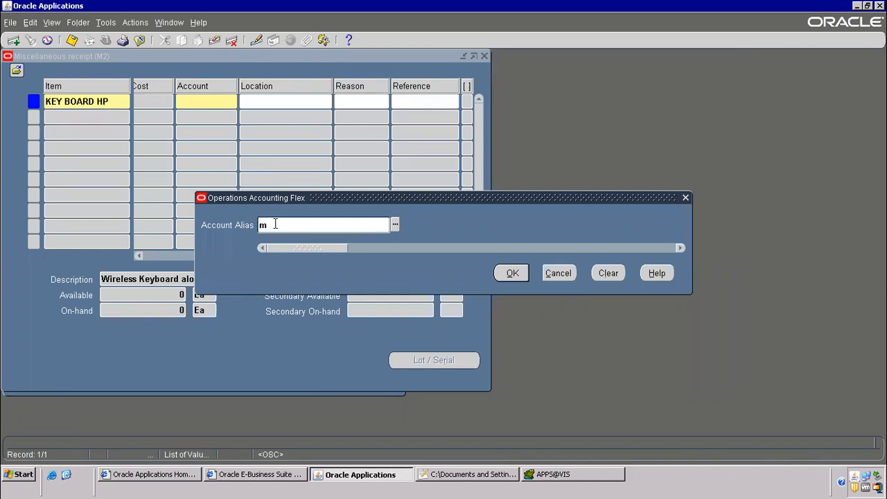
{"action": "type", "text": "m"}
{"action": "key", "text": "Tab"}
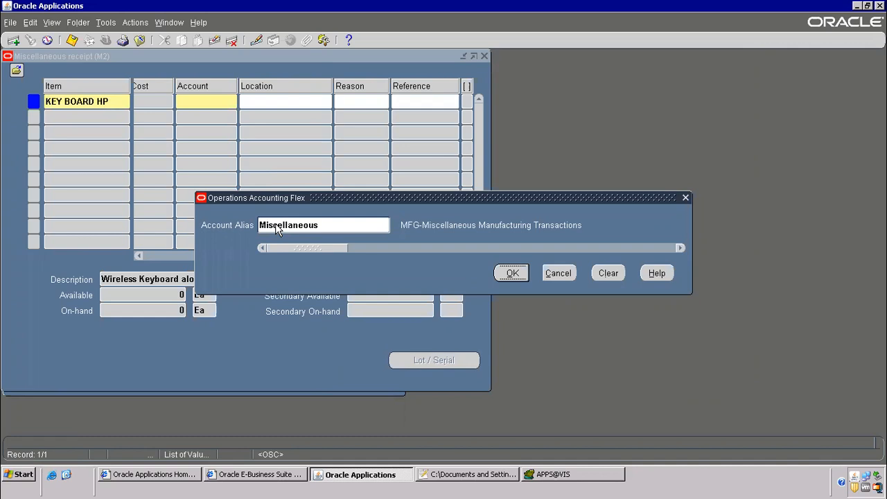
{"action": "left_click", "coordinate": [322, 226]}
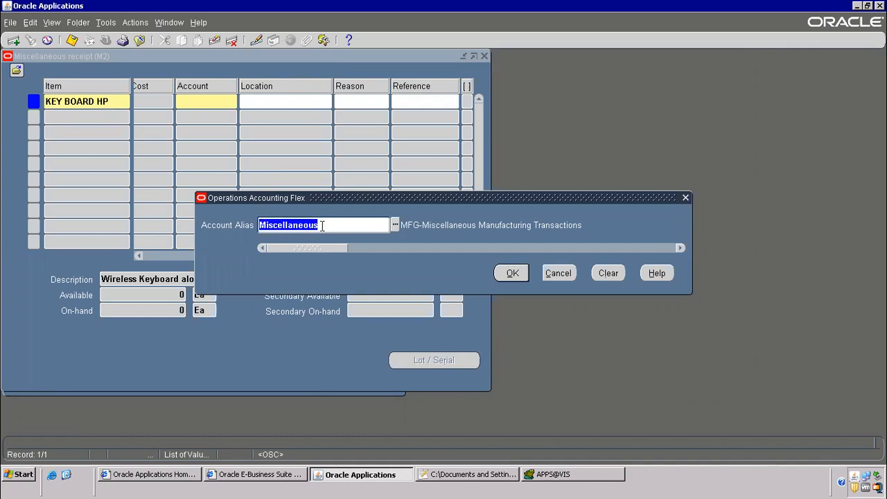
{"action": "key", "text": "Delete"}
{"action": "left_click", "coordinate": [395, 225]}
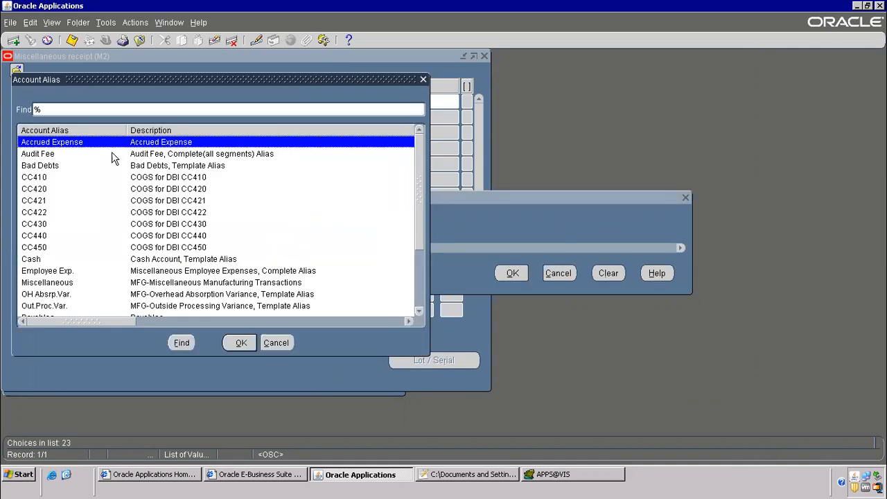
{"action": "left_click_drag", "start_coordinate": [419, 150], "coordinate": [385, 259]}
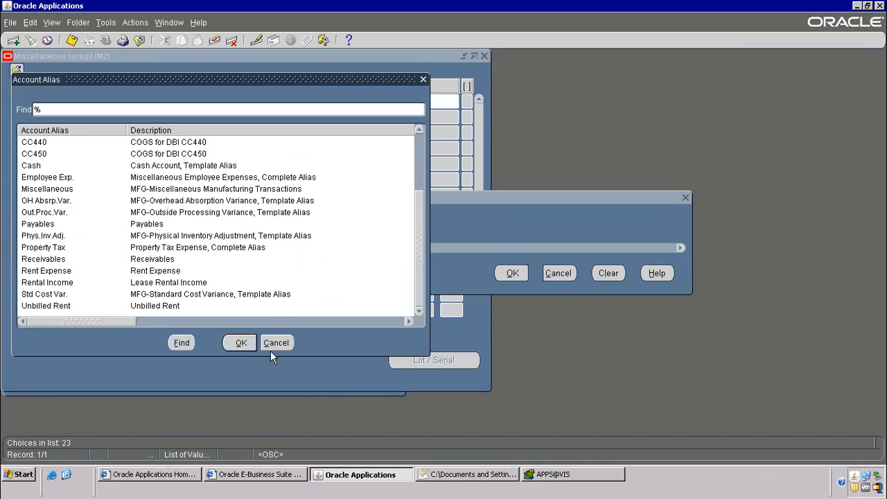
{"action": "left_click", "coordinate": [272, 348]}
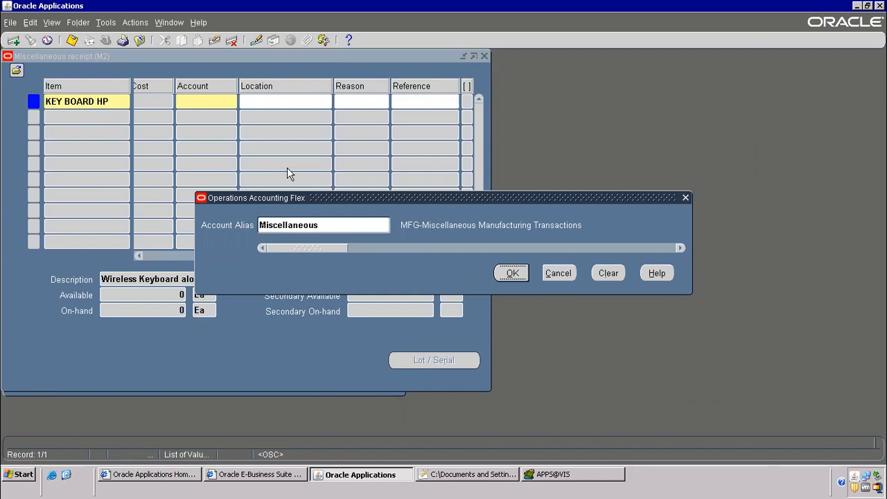
{"action": "left_click", "coordinate": [511, 273]}
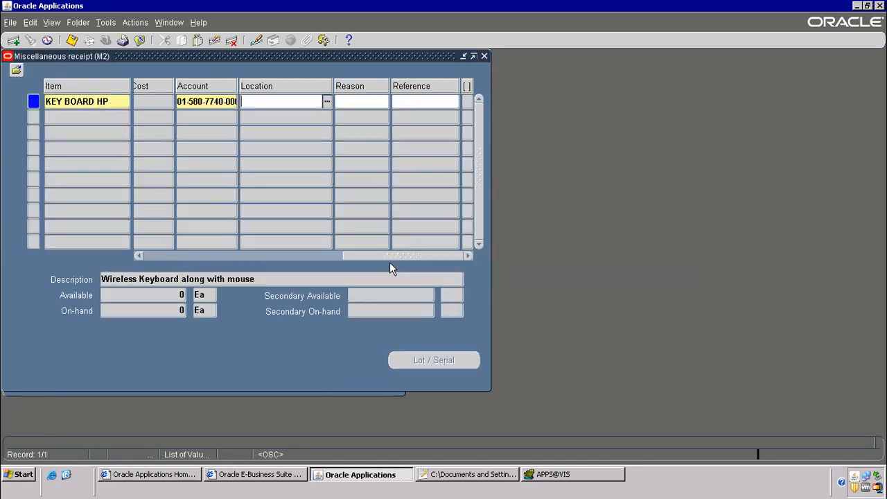
{"action": "left_click", "coordinate": [70, 40]}
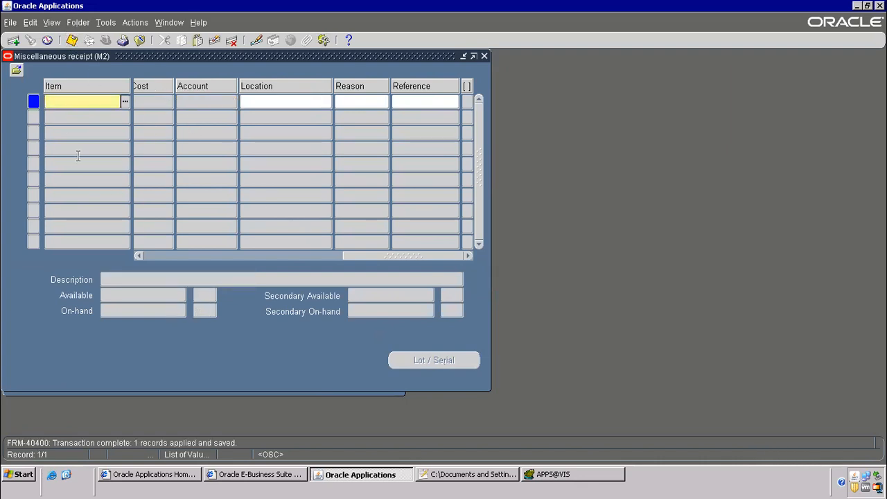
{"action": "left_click", "coordinate": [141, 42]}
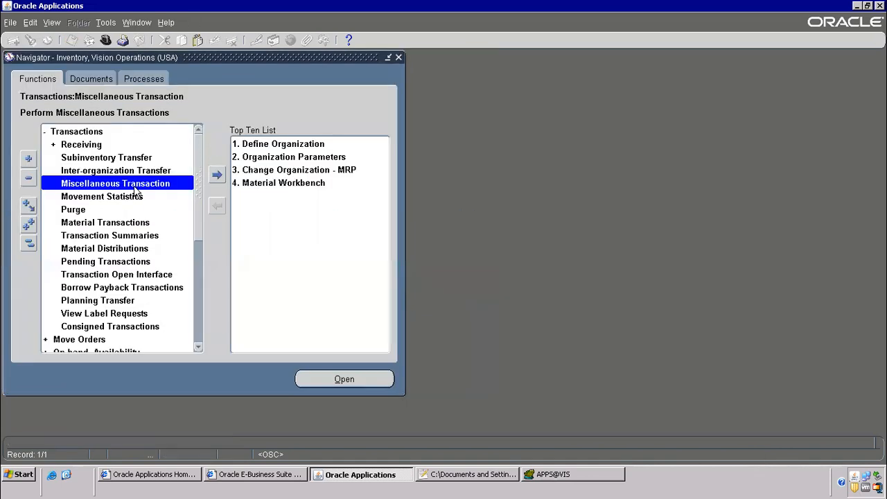
Open the On-hand Quantity inquiry under On-hand, Availability
{"action": "left_click_drag", "start_coordinate": [196, 165], "coordinate": [201, 258]}
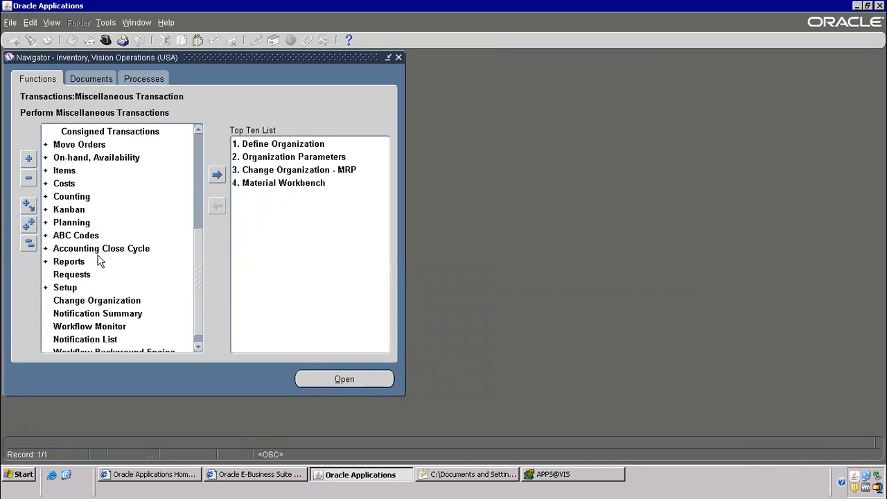
{"action": "double_click", "coordinate": [75, 158]}
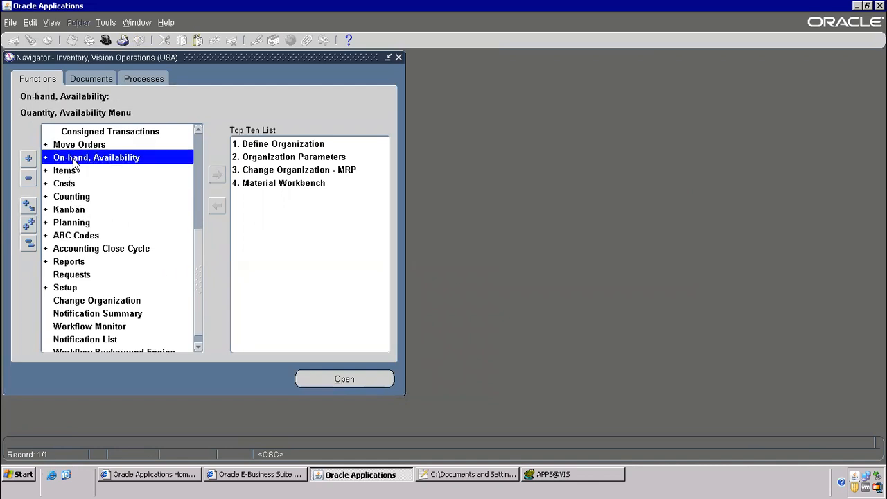
{"action": "double_click", "coordinate": [95, 339]}
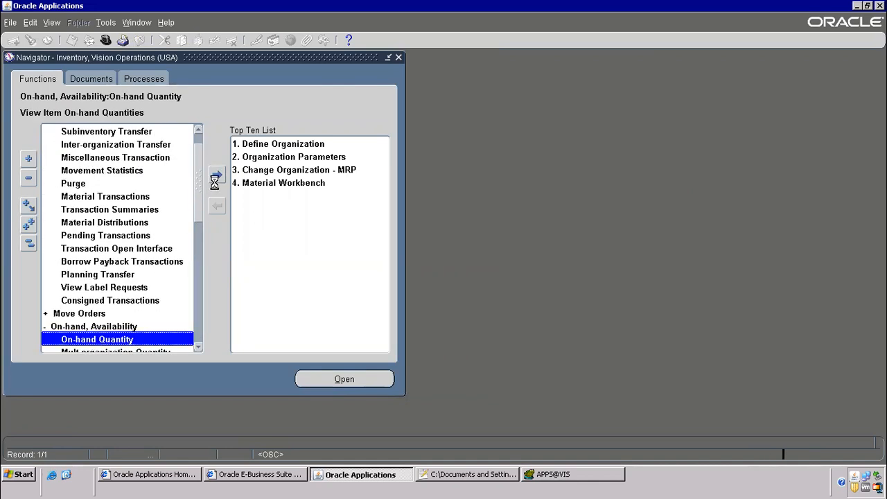
Query on-hand material for item KEY BOARD HP in organization M2 and check its total quantity in the Availability details
{"action": "left_click", "coordinate": [182, 291]}
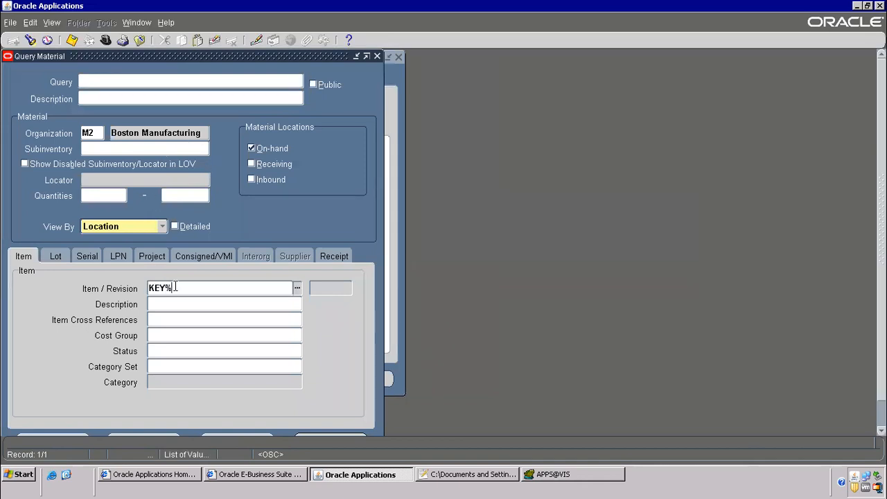
{"action": "key", "text": "Tab"}
{"action": "left_click", "coordinate": [240, 284]}
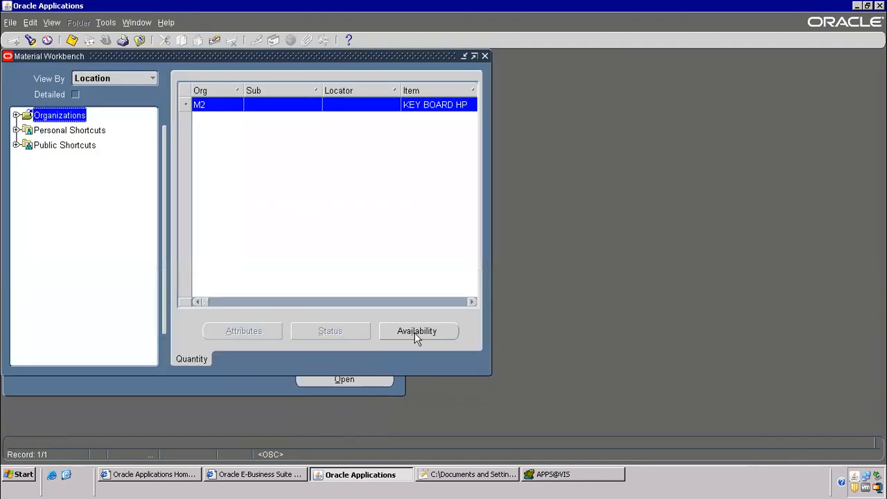
{"action": "left_click", "coordinate": [416, 331]}
{"action": "left_click", "coordinate": [92, 288]}
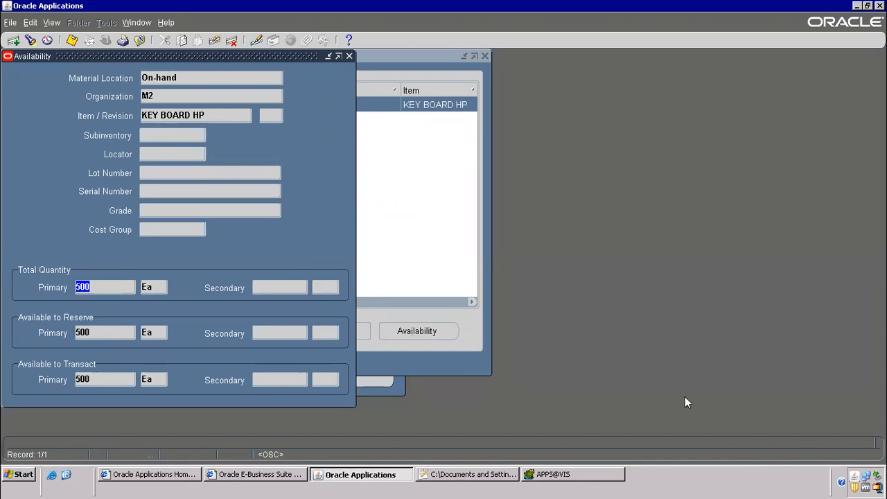
Switch to Toad and add "mtl_onhand_quantities moq" to the end of the item query's FROM clause
{"action": "left_click", "coordinate": [544, 476]}
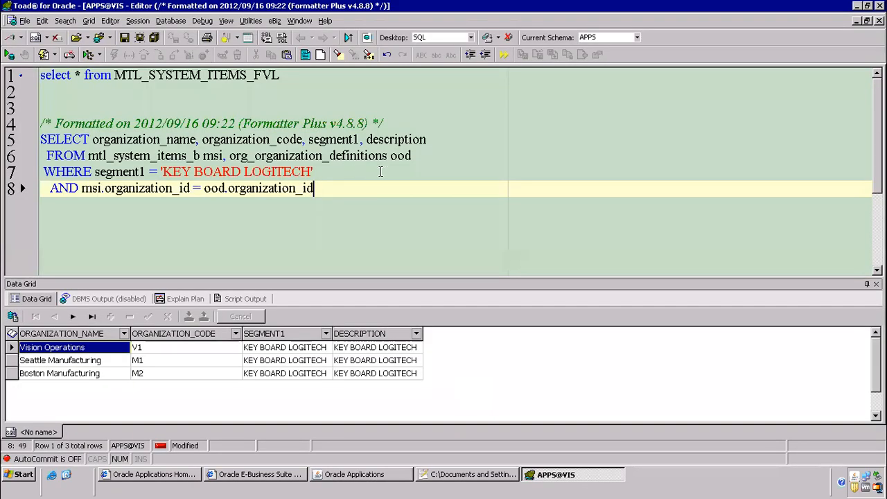
{"action": "left_click", "coordinate": [420, 155]}
{"action": "type", "text": ",mt"}
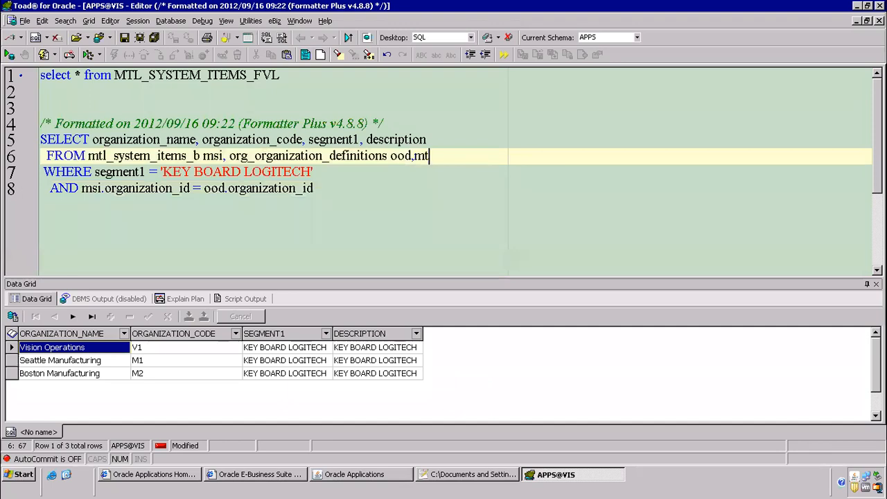
{"action": "type", "text": "l_onha"}
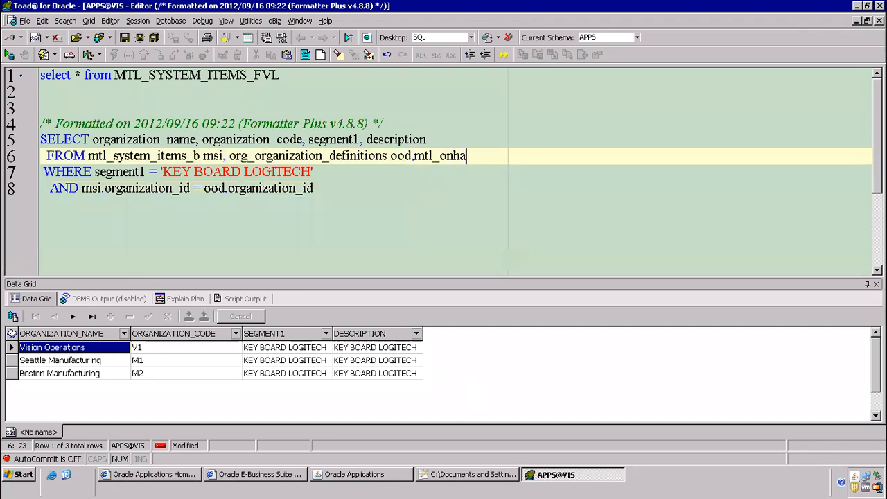
{"action": "type", "text": "nd_quantitie"}
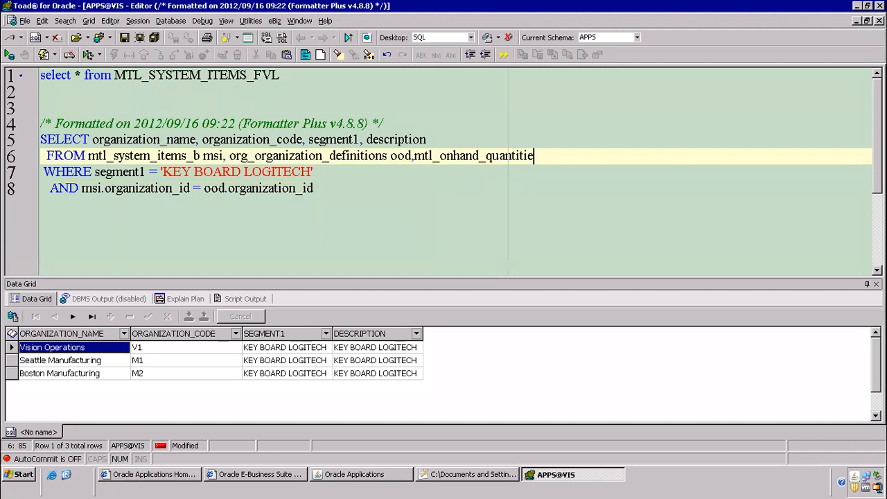
{"action": "type", "text": "s mow"}
{"action": "key", "text": "BackSpace"}
{"action": "type", "text": "q"}
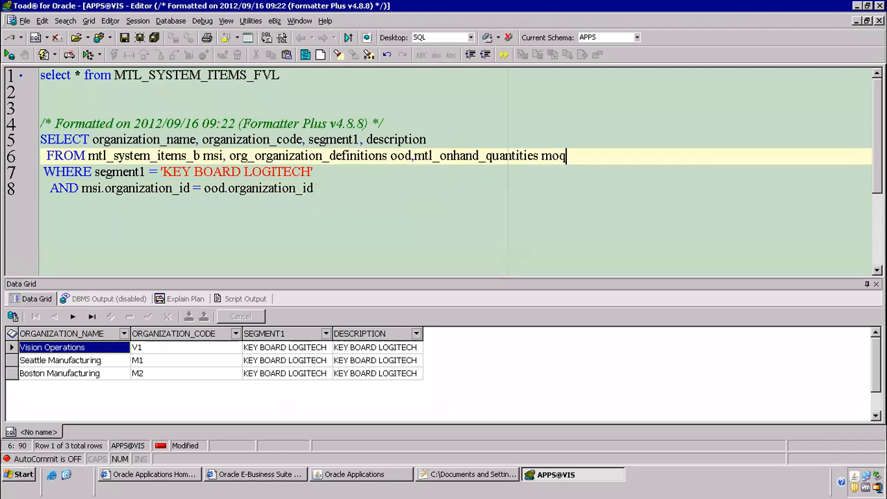
Start an additional "and" condition on a new line below the organization_id join
{"action": "left_click", "coordinate": [351, 189]}
{"action": "key", "text": "Return"}
{"action": "type", "text": "and"}
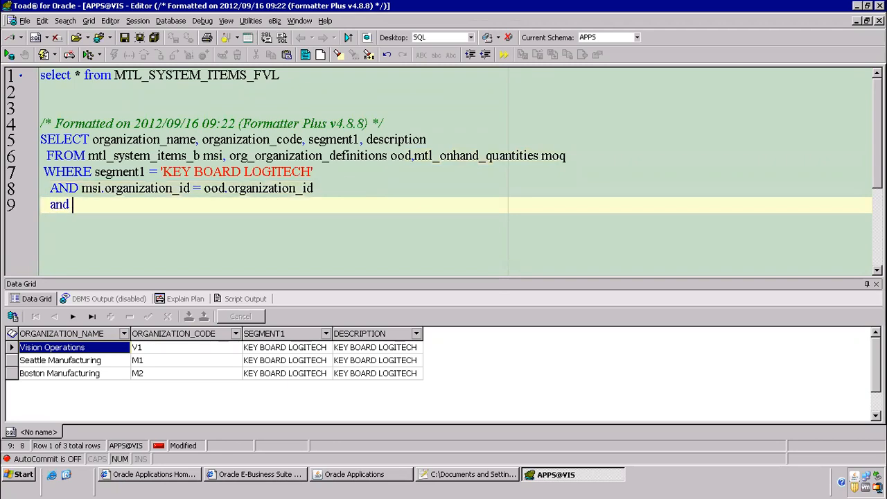
Examine the column definitions of mtl_onhand_quantities and mtl_system_items_b for their join columns
{"action": "left_click", "coordinate": [473, 153]}
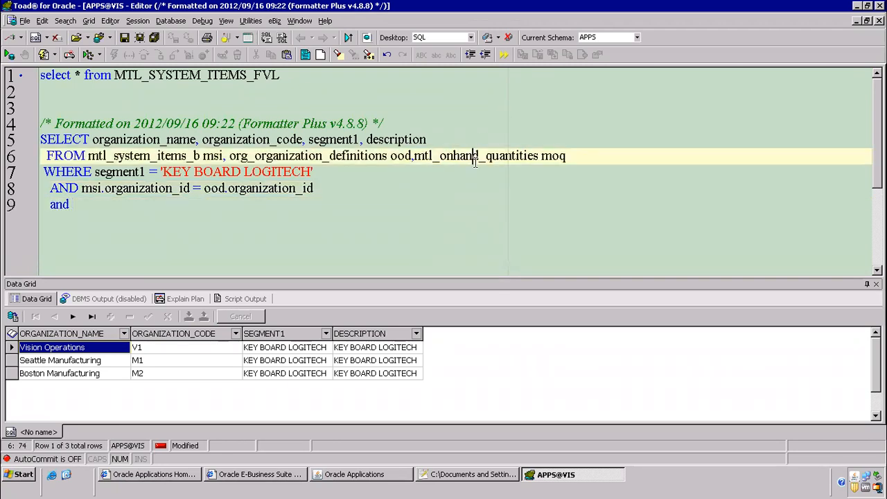
{"action": "key", "text": "F4"}
{"action": "left_click", "coordinate": [553, 238]}
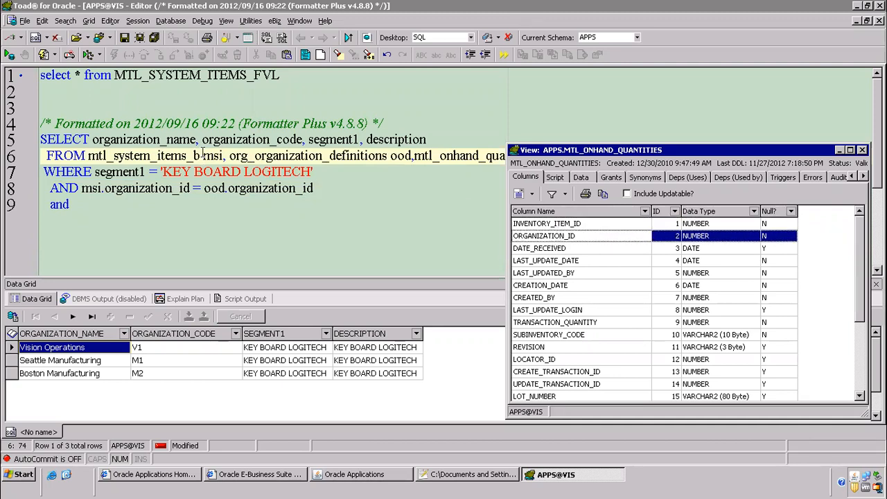
{"action": "left_click", "coordinate": [172, 155]}
{"action": "key", "text": "F4"}
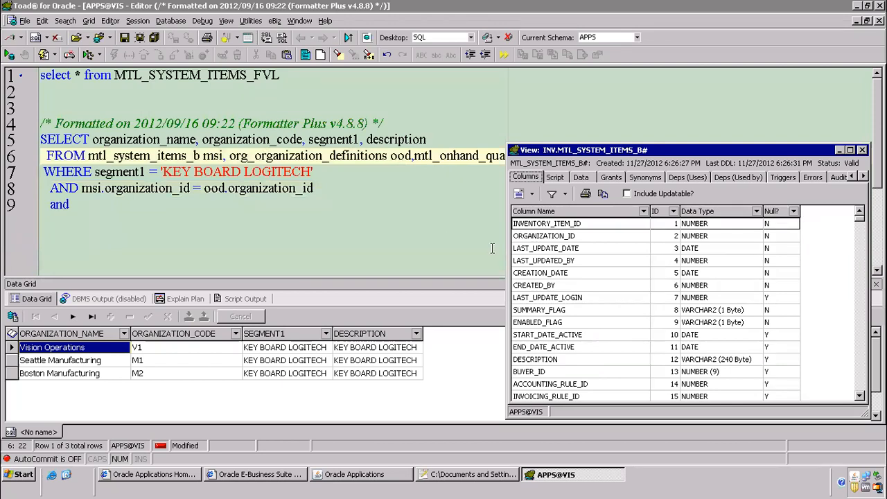
Compare the MTL_SYSTEM_ITEMS_B and MTL_ONHAND_QUANTITIES column lists side by side for shared join columns, and close both descriptions
{"action": "left_click", "coordinate": [553, 226]}
{"action": "left_click_drag", "start_coordinate": [638, 156], "coordinate": [205, 123]}
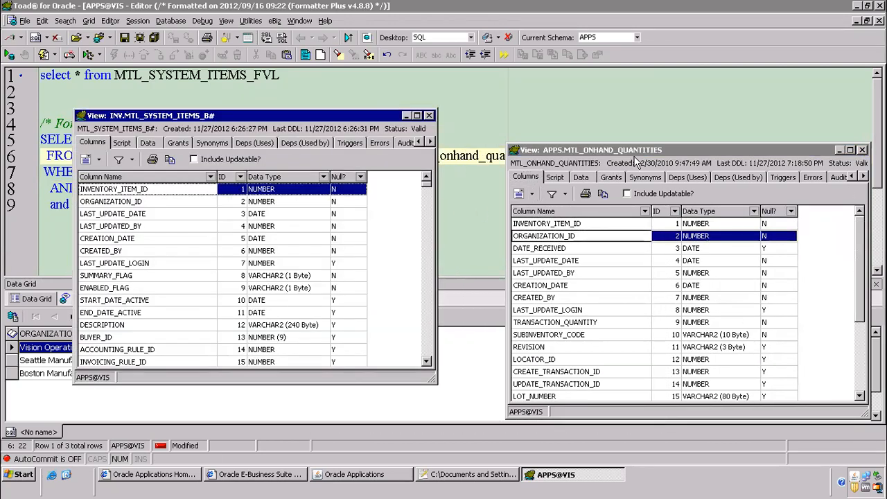
{"action": "left_click_drag", "start_coordinate": [630, 151], "coordinate": [589, 106]}
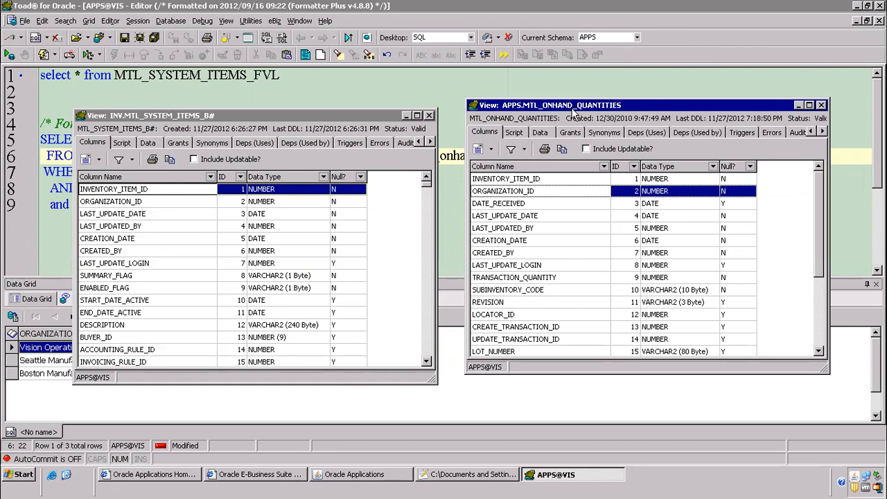
{"action": "left_click", "coordinate": [138, 201]}
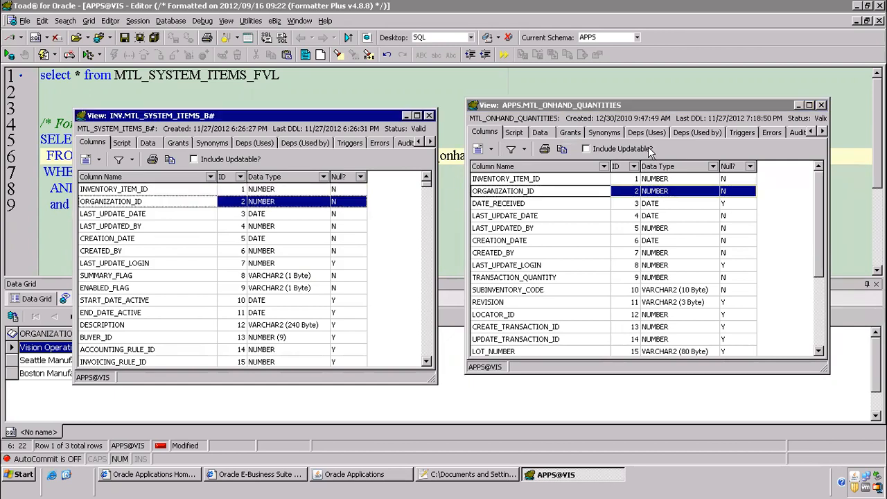
{"action": "left_click", "coordinate": [533, 194]}
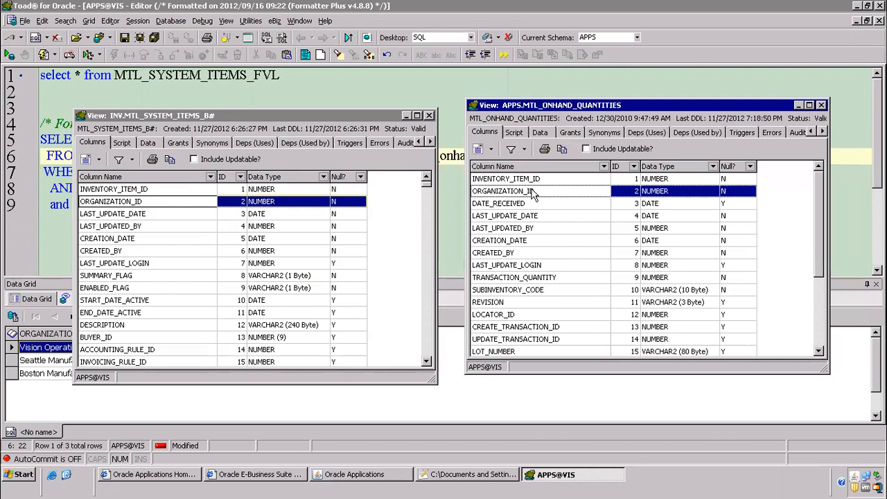
{"action": "left_click", "coordinate": [821, 106]}
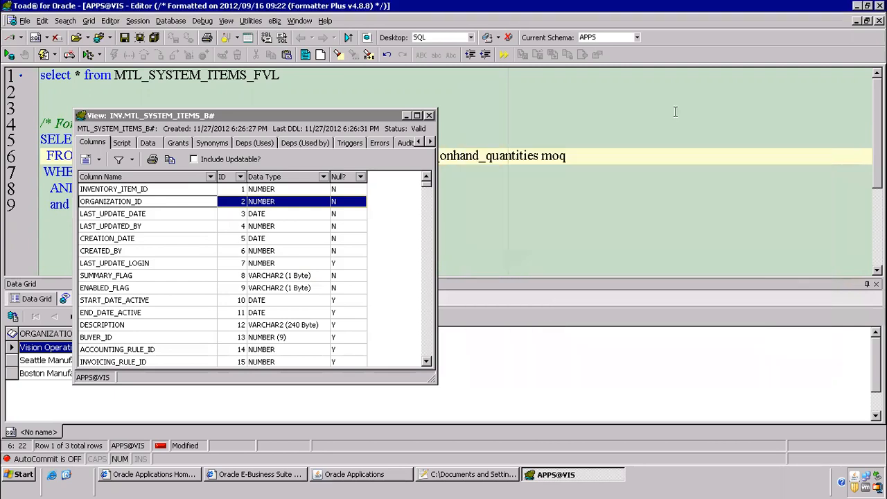
{"action": "left_click", "coordinate": [429, 115]}
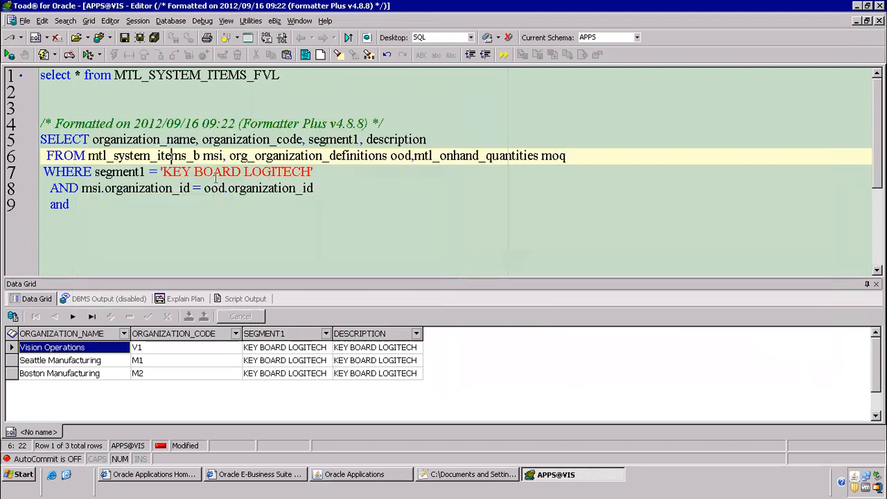
Complete the open "and" condition on line 9 as msi.INVENTORY_ITEM_ID=moq.INVENTORY_ITEM_ID
{"action": "left_click", "coordinate": [137, 205]}
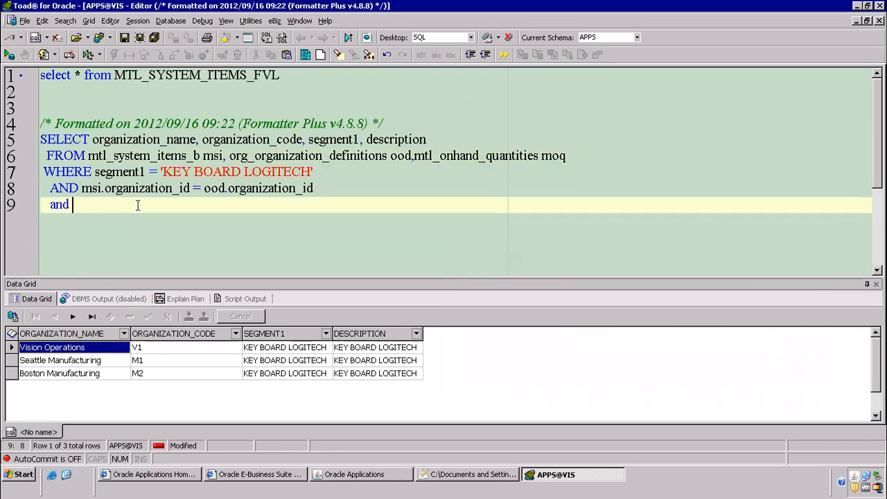
{"action": "type", "text": "m"}
{"action": "left_click", "coordinate": [124, 156]}
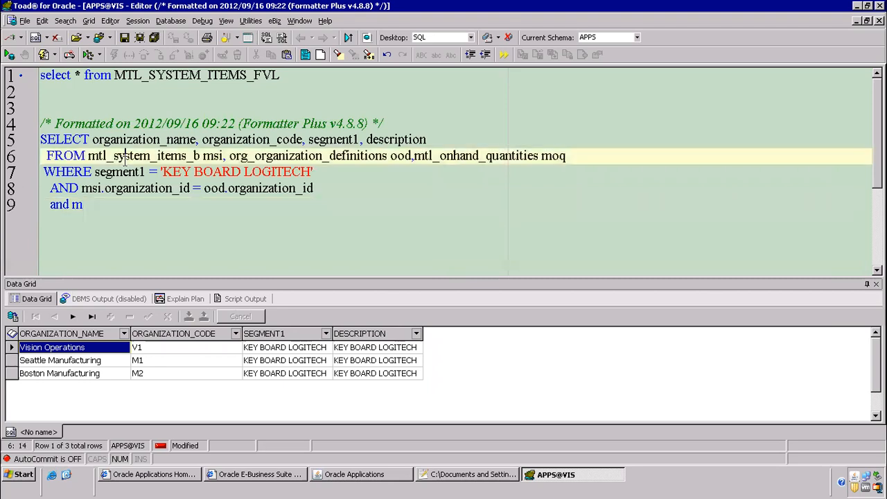
{"action": "left_click", "coordinate": [96, 206]}
{"action": "type", "text": "si."}
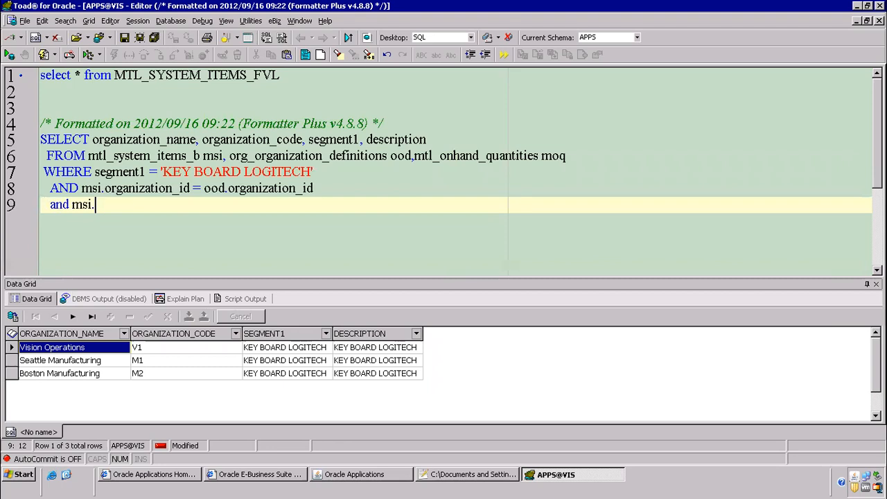
{"action": "type", "text": "inven"}
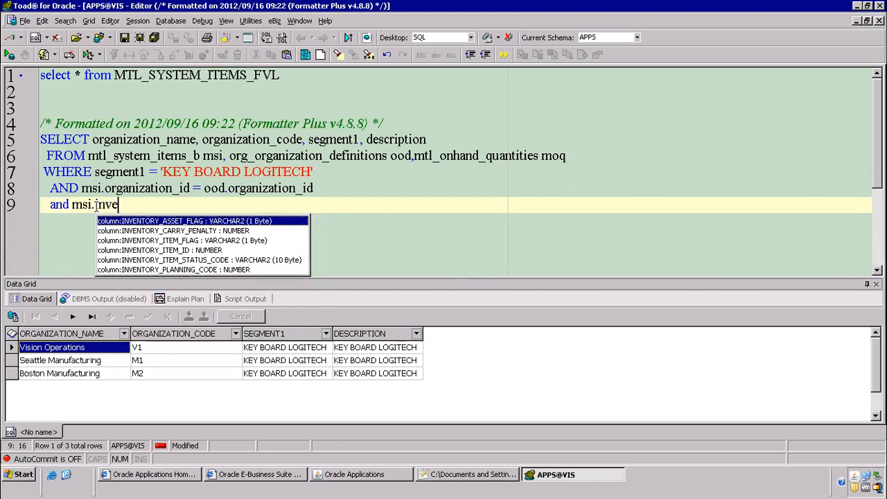
{"action": "key", "text": "Down"}
{"action": "key", "text": "Down"}
{"action": "key", "text": "Down"}
{"action": "key", "text": "Down"}
{"action": "key", "text": "Up"}
{"action": "key", "text": "Return"}
{"action": "type", "text": "=m"}
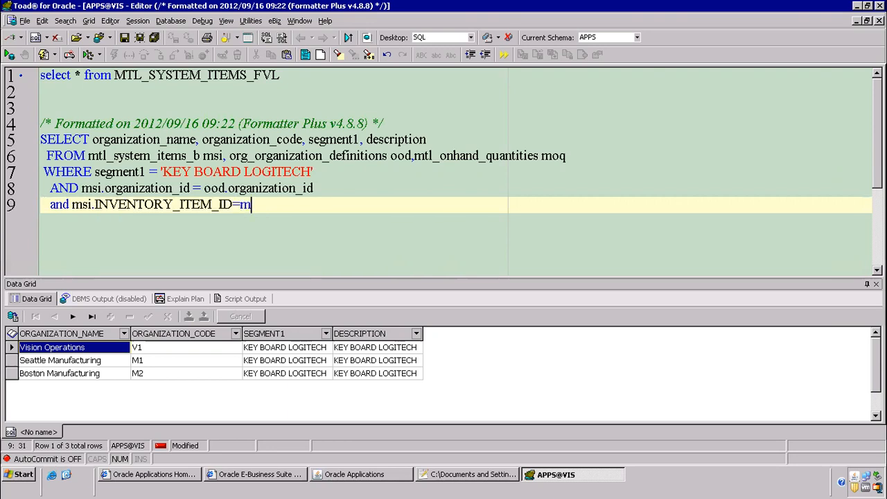
{"action": "type", "text": "oq.in"}
{"action": "key", "text": "Return"}
Add the join condition "and msi.ORGANIZATION_ID=moq.ORGANIZATION_ID" on a new line at the end of the query
{"action": "key", "text": "Return"}
{"action": "type", "text": "and msi."}
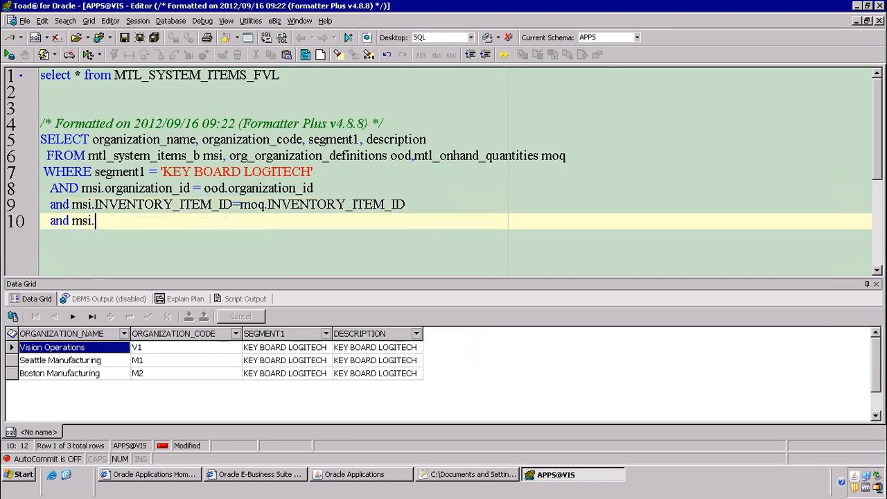
{"action": "type", "text": "org"}
{"action": "key", "text": "Return"}
{"action": "type", "text": "=moq.or"}
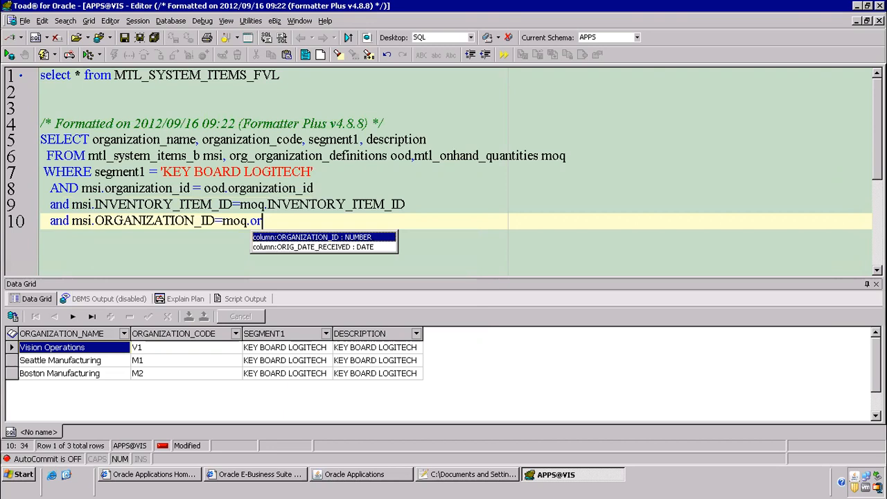
{"action": "key", "text": "Return"}
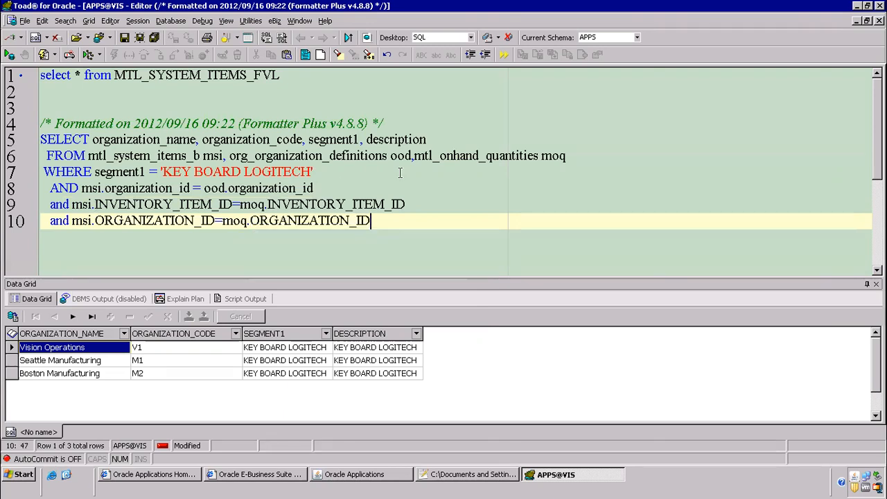
Describe mtl_onhand_quantities and look through its columns for the one that holds the on-hand quantity
{"action": "left_click", "coordinate": [501, 155]}
{"action": "key", "text": "F4"}
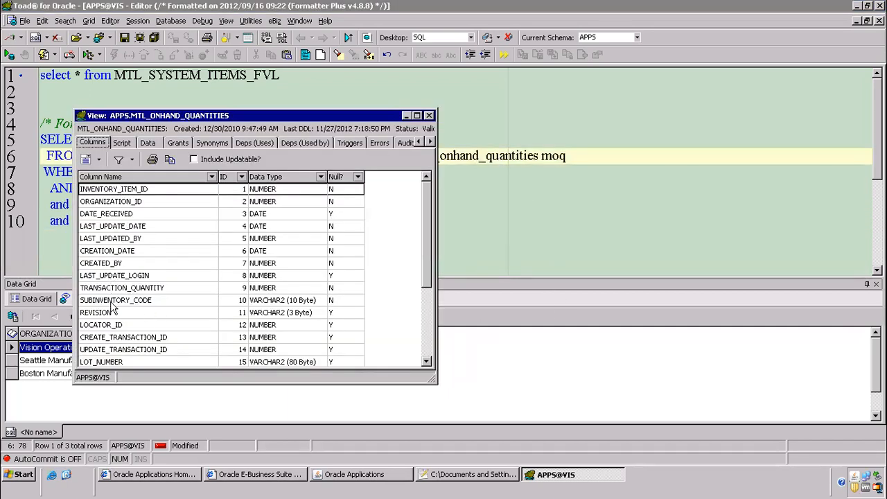
{"action": "left_click", "coordinate": [115, 350]}
{"action": "scroll", "coordinate": [134, 239], "scroll_direction": "down", "scroll_amount": 3}
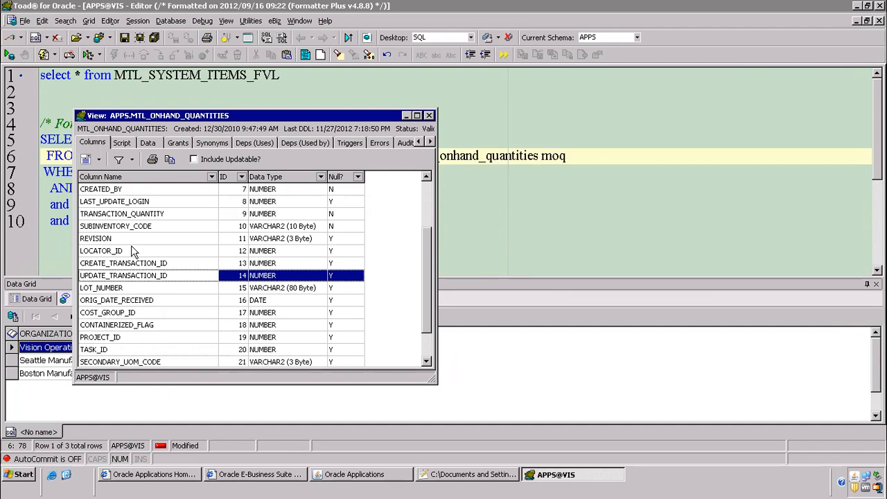
{"action": "left_click_drag", "start_coordinate": [105, 355], "coordinate": [115, 214]}
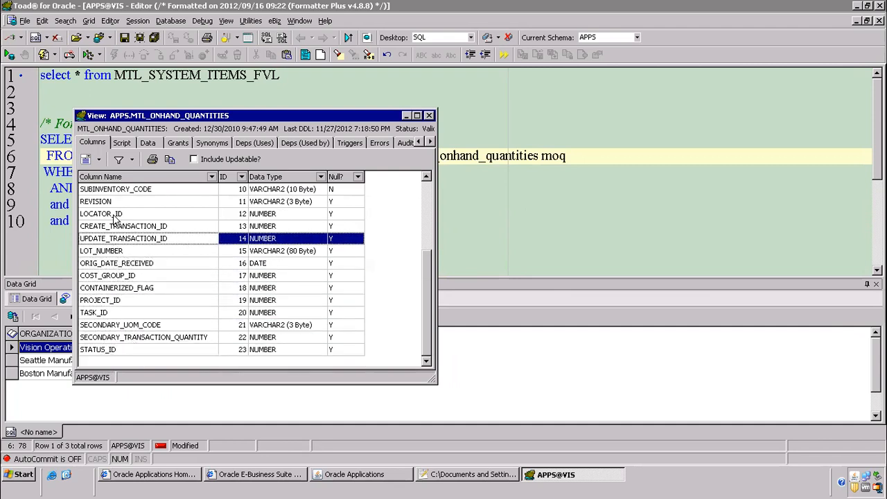
{"action": "scroll", "coordinate": [115, 215], "scroll_direction": "up", "scroll_amount": 2}
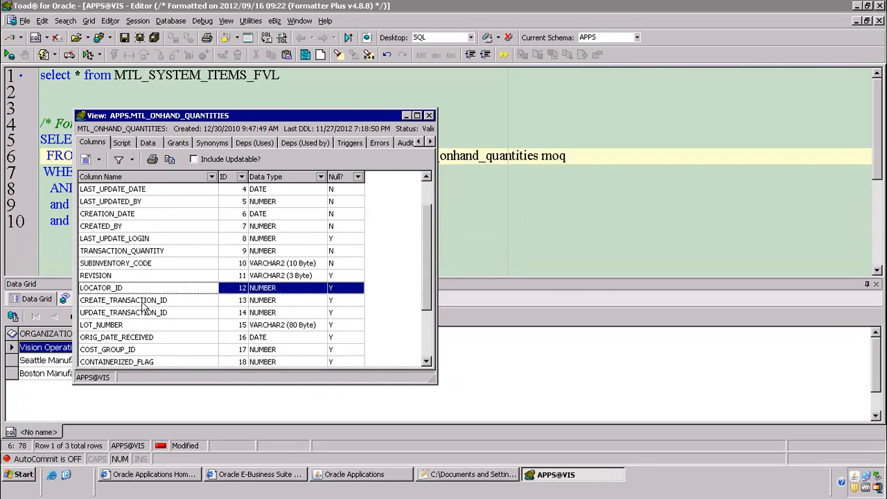
{"action": "left_click", "coordinate": [126, 325]}
{"action": "scroll", "coordinate": [135, 276], "scroll_direction": "up", "scroll_amount": 1}
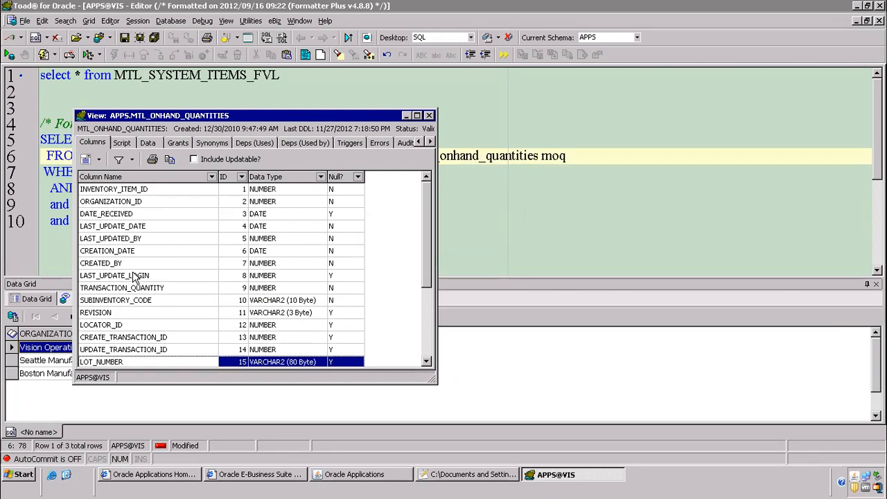
{"action": "left_click", "coordinate": [123, 225]}
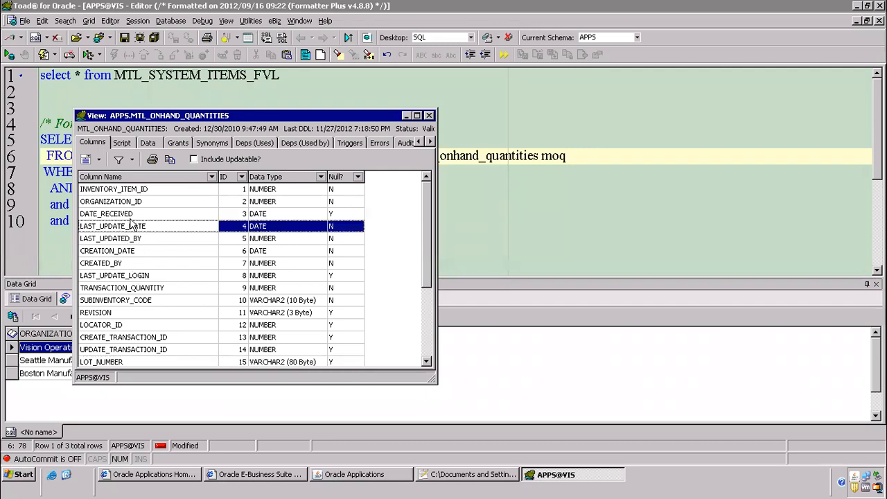
{"action": "left_click", "coordinate": [129, 287]}
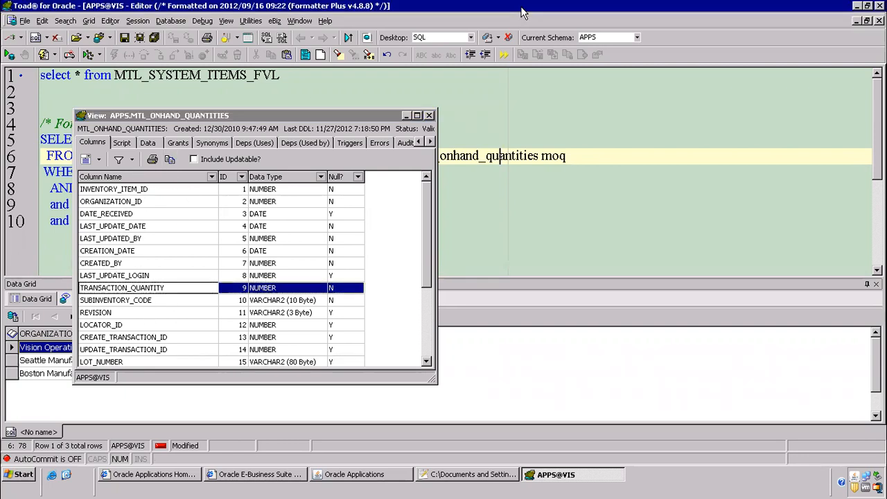
Switch to the eTRM reference in Chrome and open the INV.MTL_SYSTEM_ITEMS_B table page from its foreign key information
{"action": "left_click", "coordinate": [577, 10]}
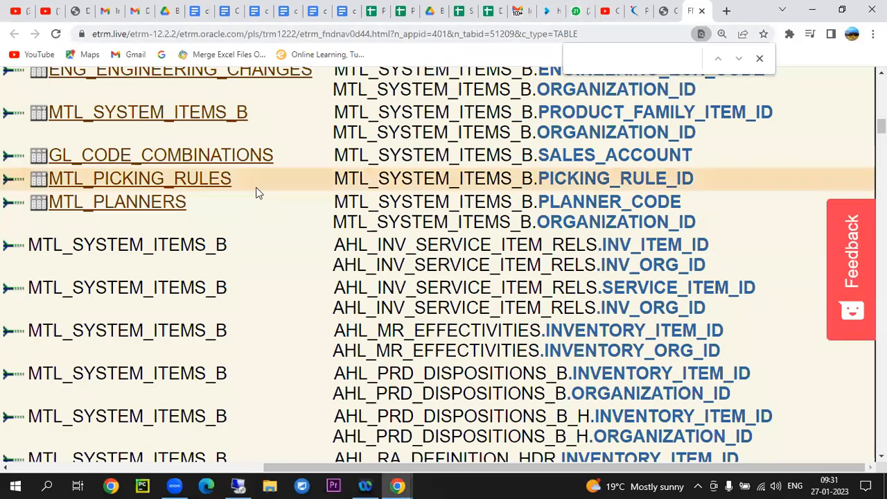
{"action": "scroll", "coordinate": [258, 192], "scroll_direction": "up", "scroll_amount": 6}
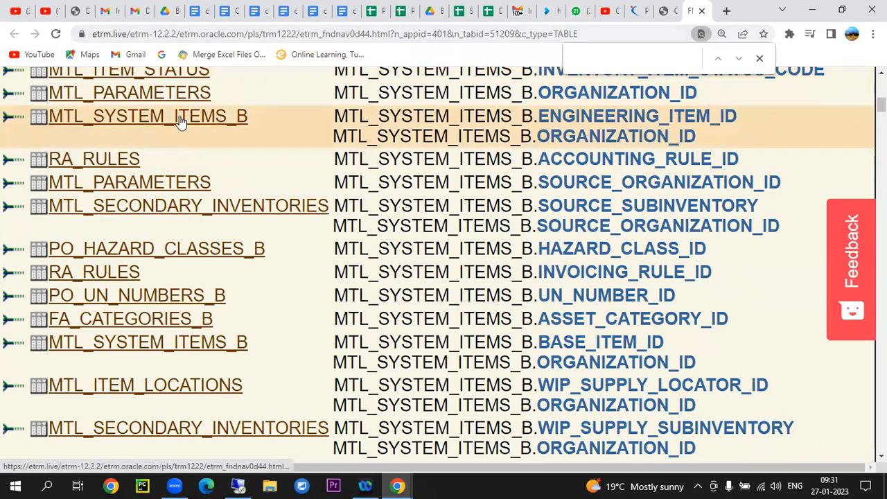
{"action": "left_click", "coordinate": [188, 123]}
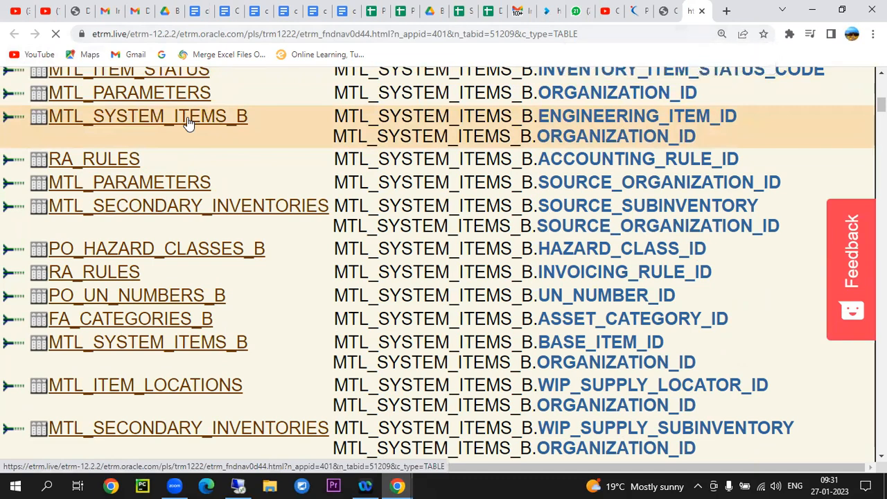
{"action": "scroll", "coordinate": [377, 234], "scroll_direction": "up", "scroll_amount": 5}
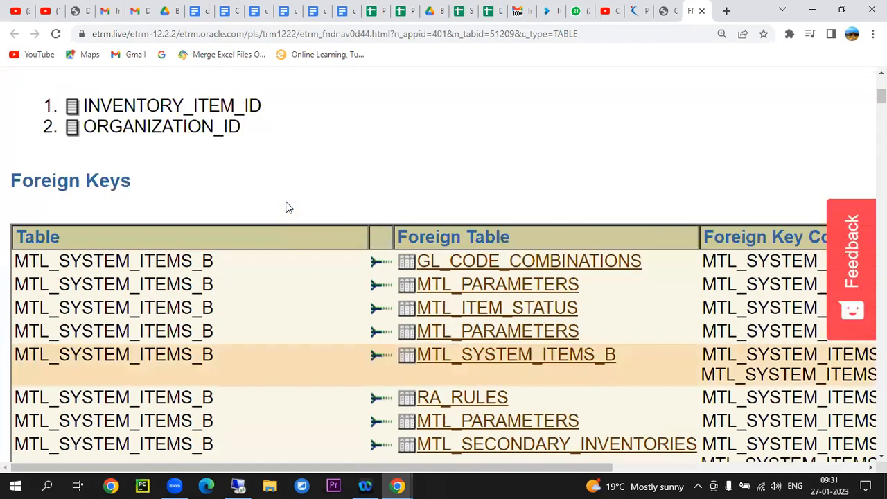
{"action": "left_click", "coordinate": [339, 178]}
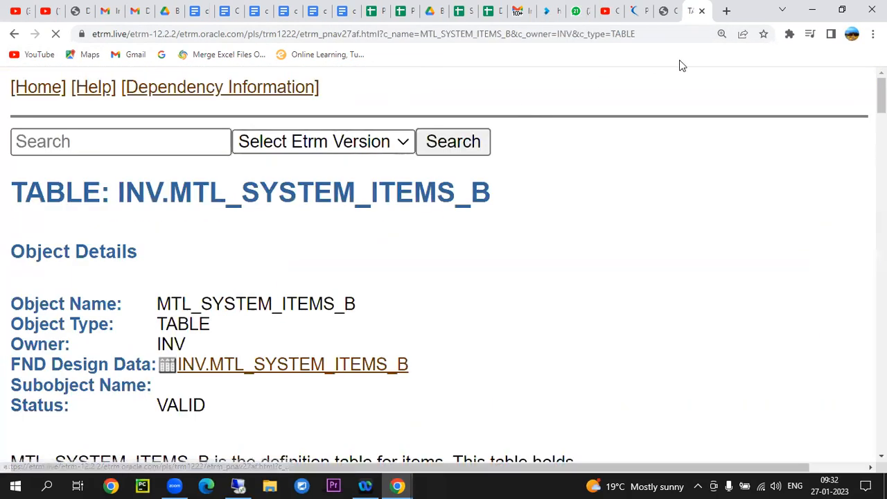
Read the description of MTL_SYSTEM_ITEMS_B, highlighting the opening paragraph on what the table holds
{"action": "scroll", "coordinate": [574, 236], "scroll_direction": "down", "scroll_amount": 5}
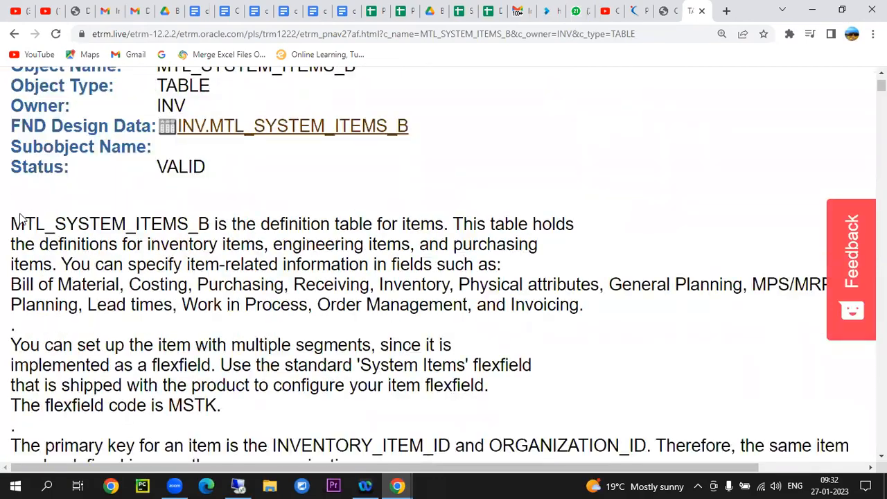
{"action": "left_click_drag", "start_coordinate": [11, 224], "coordinate": [640, 318]}
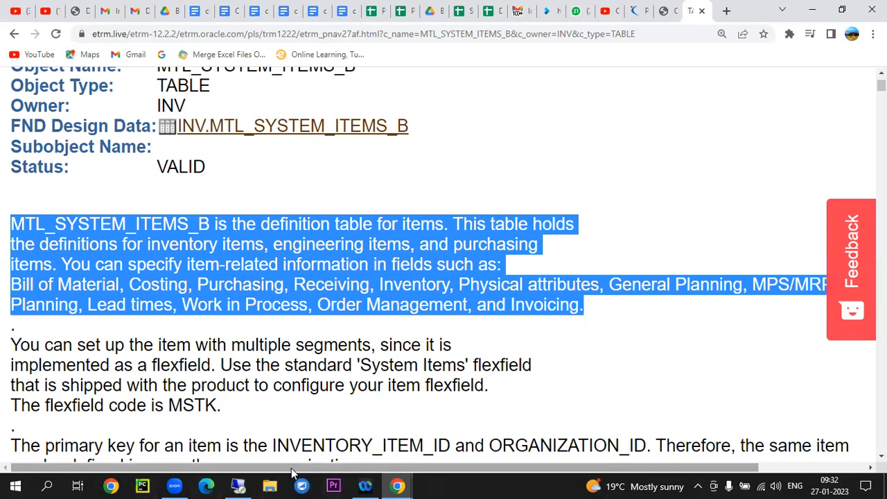
{"action": "left_click", "coordinate": [174, 486]}
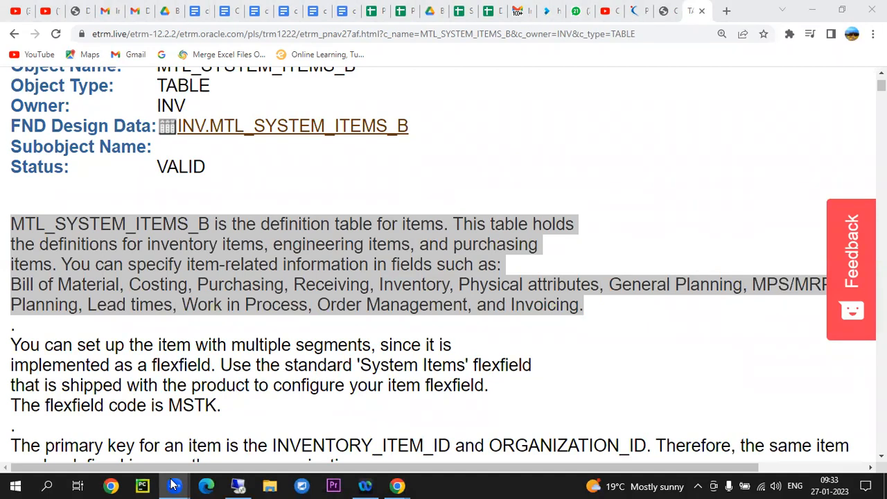
{"action": "left_click", "coordinate": [174, 485]}
{"action": "left_click", "coordinate": [570, 287]}
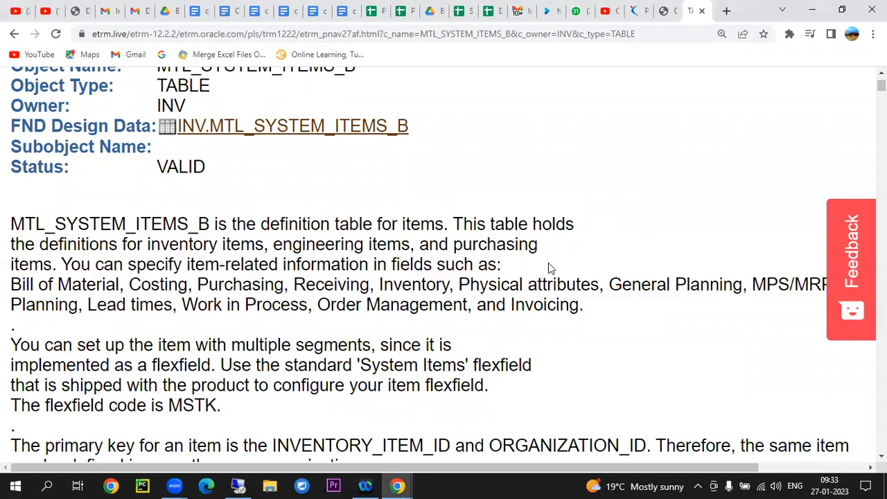
{"action": "scroll", "coordinate": [548, 263], "scroll_direction": "down", "scroll_amount": 1}
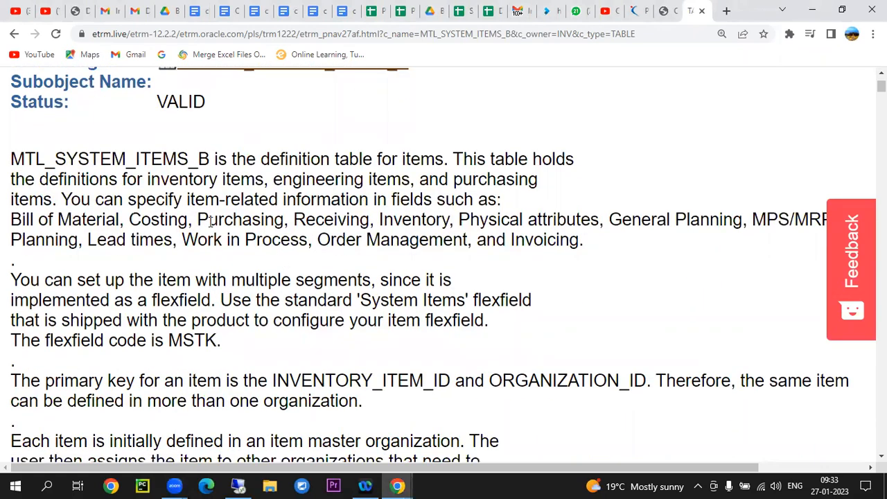
{"action": "left_click_drag", "start_coordinate": [16, 159], "coordinate": [524, 199]}
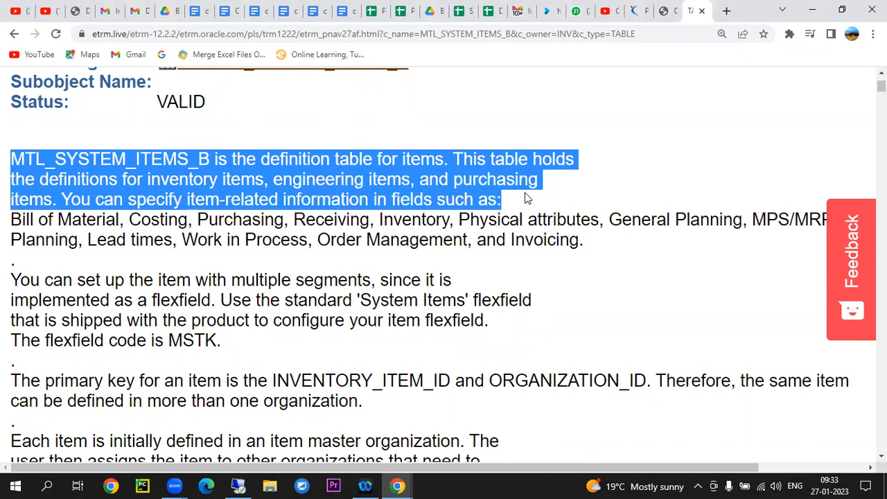
Find the Columns list of MTL_SYSTEM_ITEMS_B and reduce the page zoom to 110% to show the column comments
{"action": "scroll", "coordinate": [455, 197], "scroll_direction": "down", "scroll_amount": 15}
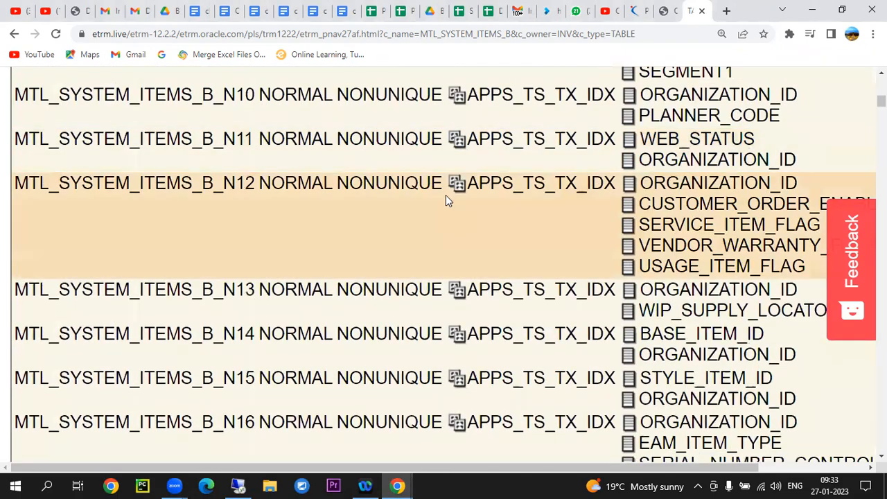
{"action": "scroll", "coordinate": [445, 194], "scroll_direction": "down", "scroll_amount": 12}
{"action": "scroll", "coordinate": [447, 196], "scroll_direction": "up", "scroll_amount": 3}
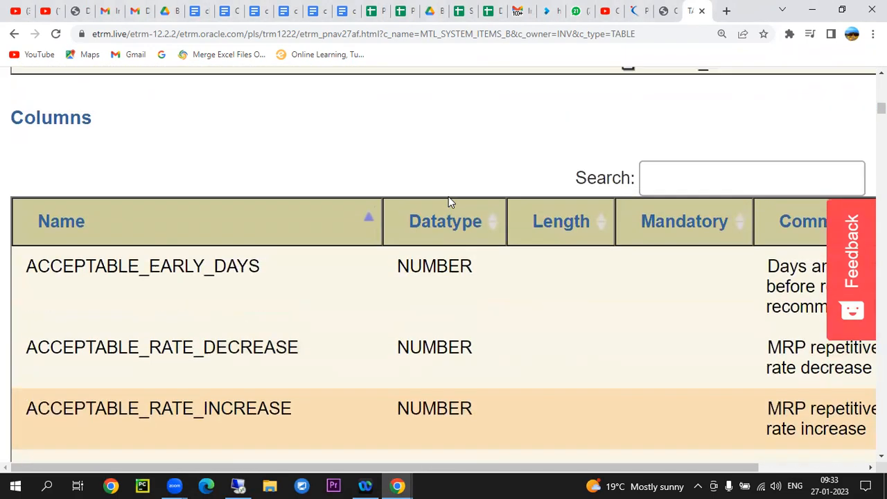
{"action": "key", "text": "ctrl+minus"}
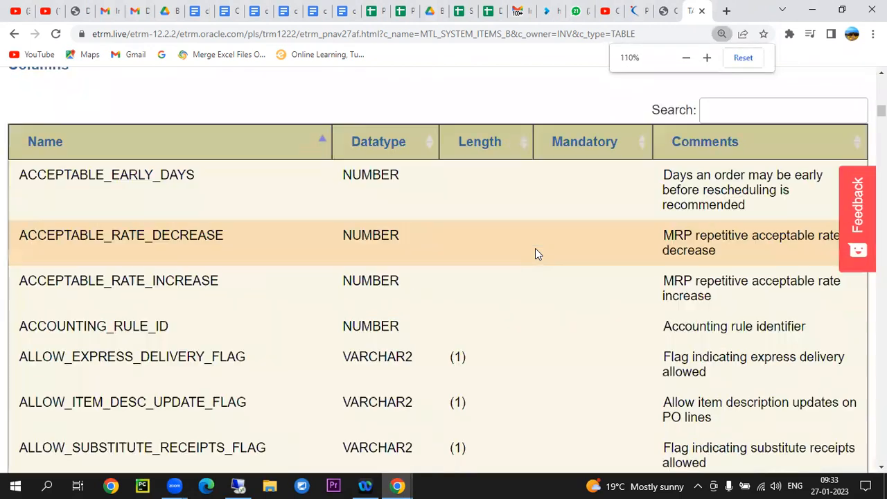
Reduce the page zoom further and look through the MTL_SYSTEM_ITEMS_B columns, highlighting AUTO_CREATED_CONFIG_FLAG and its comment
{"action": "key", "text": "ctrl+minus"}
{"action": "key", "text": "ctrl+minus"}
{"action": "key", "text": "ctrl+minus"}
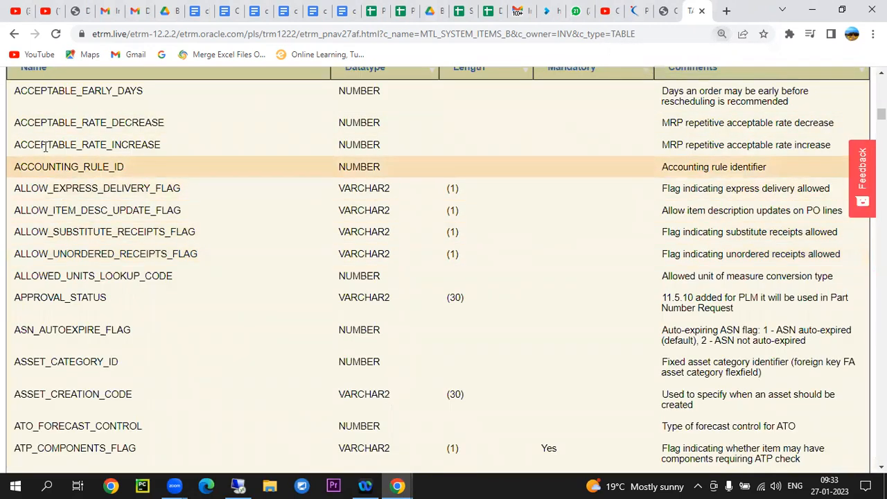
{"action": "scroll", "coordinate": [67, 251], "scroll_direction": "down", "scroll_amount": 9}
{"action": "scroll", "coordinate": [67, 251], "scroll_direction": "down", "scroll_amount": 5}
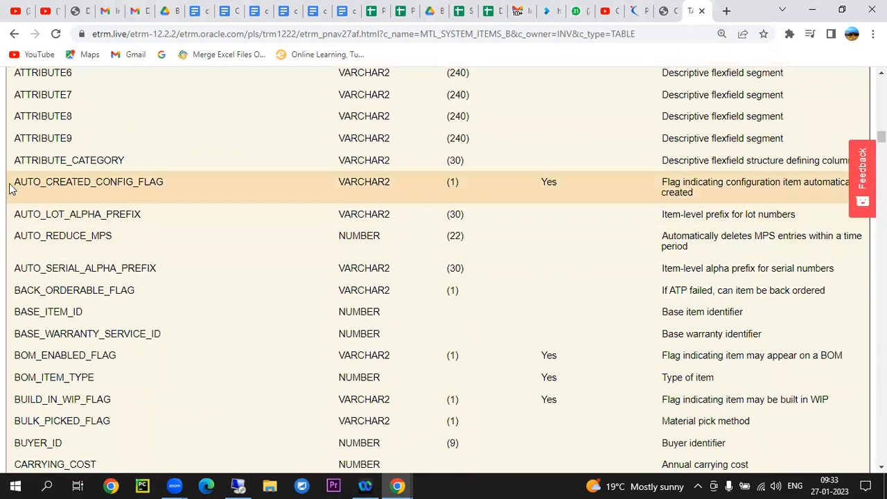
{"action": "left_click_drag", "start_coordinate": [14, 180], "coordinate": [151, 178]}
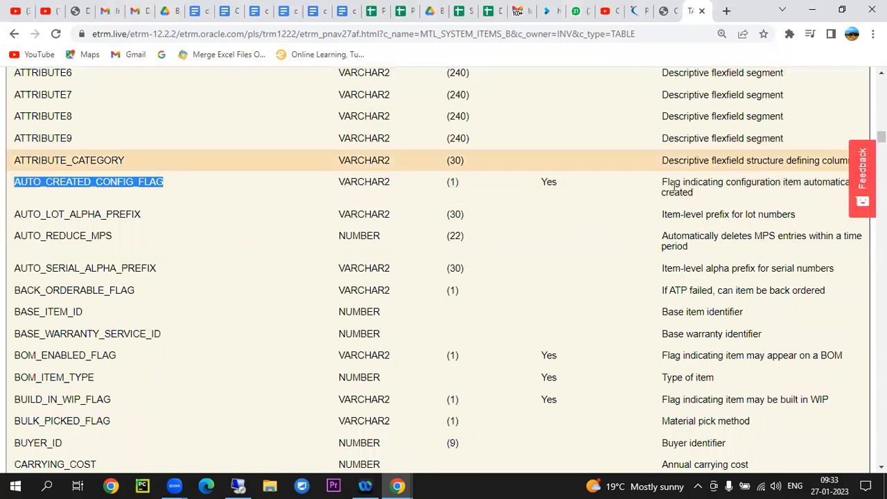
{"action": "left_click_drag", "start_coordinate": [653, 180], "coordinate": [694, 193]}
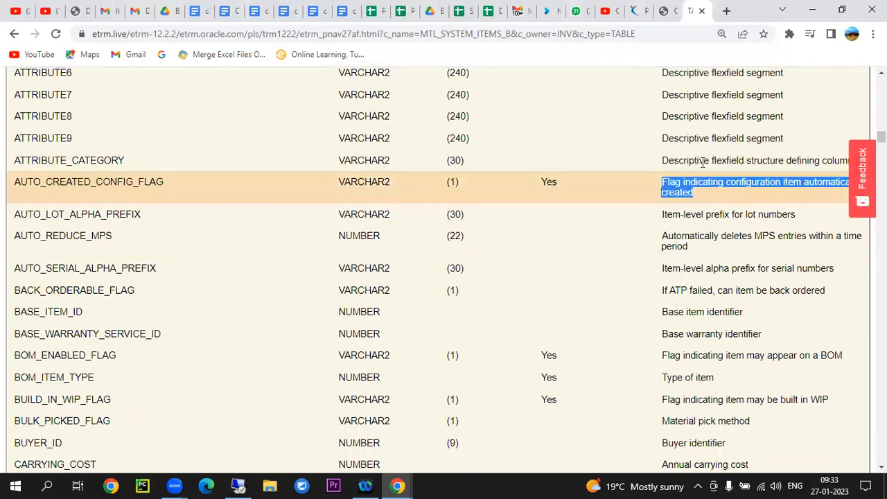
{"action": "scroll", "coordinate": [159, 268], "scroll_direction": "down", "scroll_amount": 7}
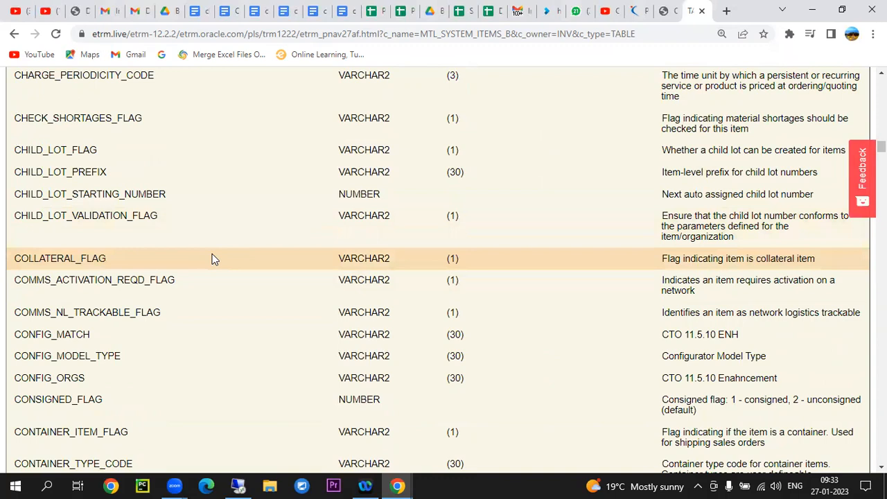
Search the page for segment1, highlight the comments of SEGMENT1 and SECONDARY_UOM_CODE, and look through the columns that follow
{"action": "key", "text": "ctrl+f"}
{"action": "type", "text": "segment1"}
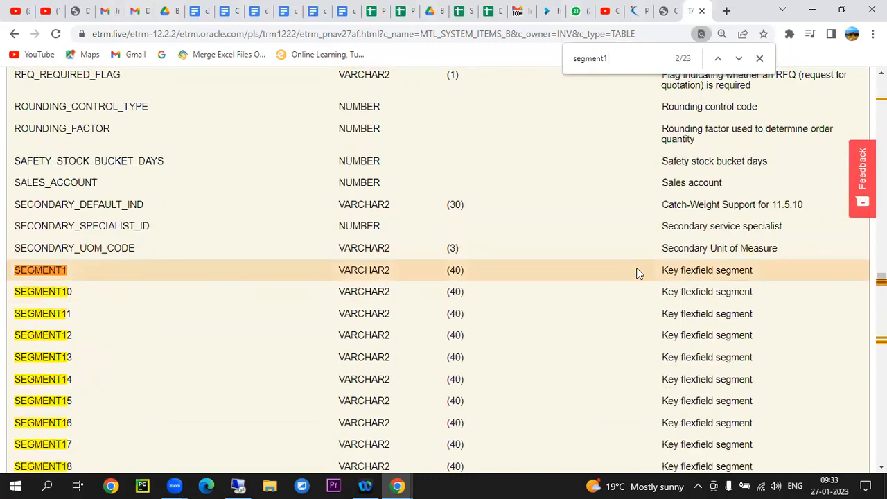
{"action": "left_click_drag", "start_coordinate": [710, 269], "coordinate": [766, 273]}
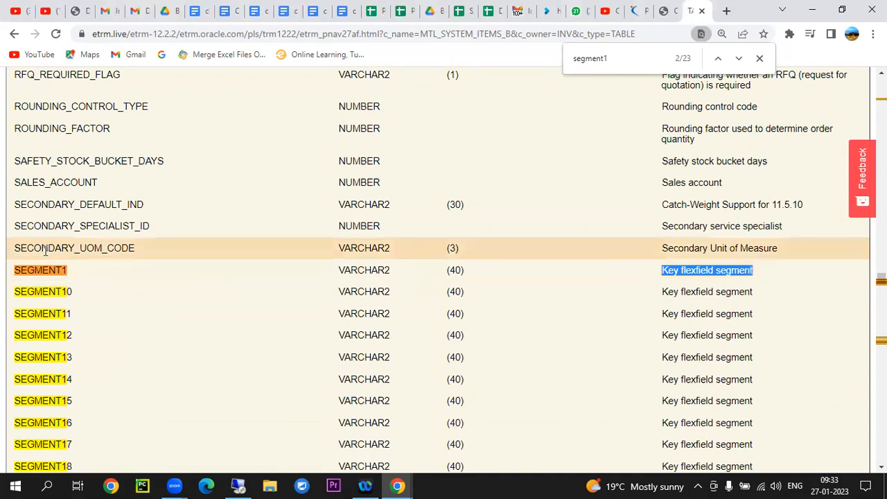
{"action": "left_click_drag", "start_coordinate": [48, 248], "coordinate": [195, 249]}
{"action": "left_click_drag", "start_coordinate": [693, 248], "coordinate": [822, 251]}
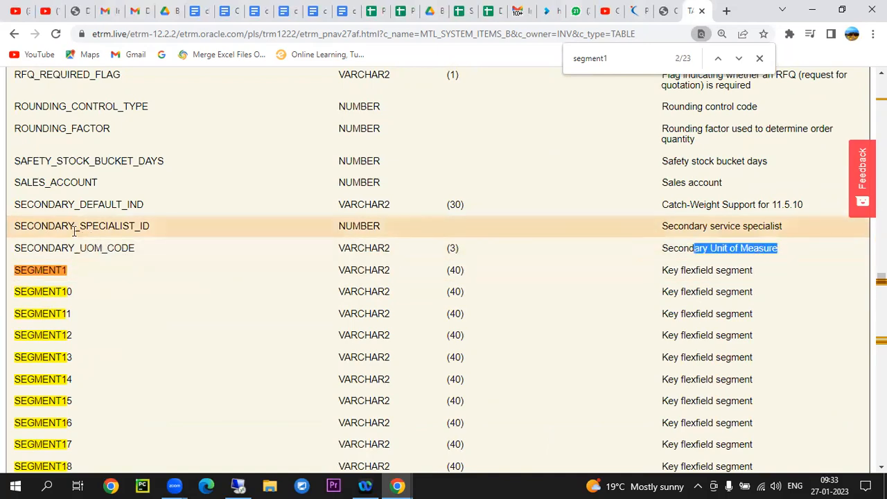
{"action": "left_click_drag", "start_coordinate": [27, 183], "coordinate": [503, 211]}
{"action": "scroll", "coordinate": [495, 205], "scroll_direction": "down", "scroll_amount": 10}
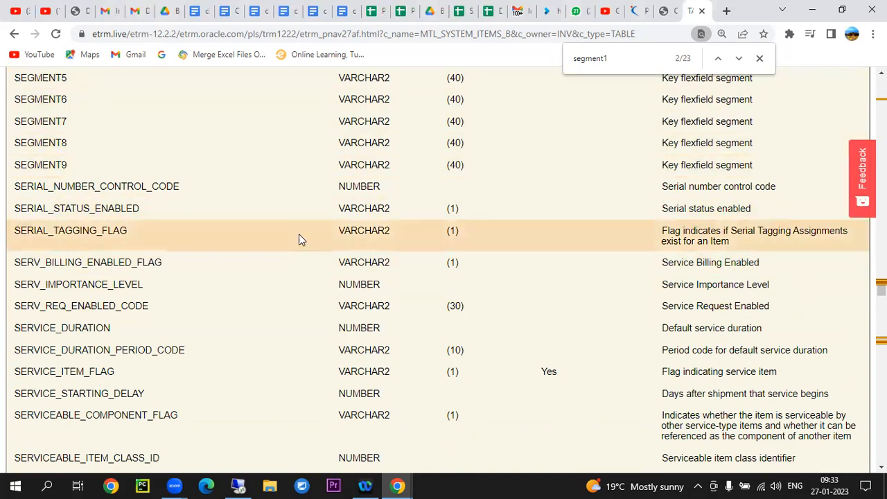
{"action": "scroll", "coordinate": [227, 253], "scroll_direction": "down", "scroll_amount": 1}
{"action": "scroll", "coordinate": [227, 252], "scroll_direction": "down", "scroll_amount": 14}
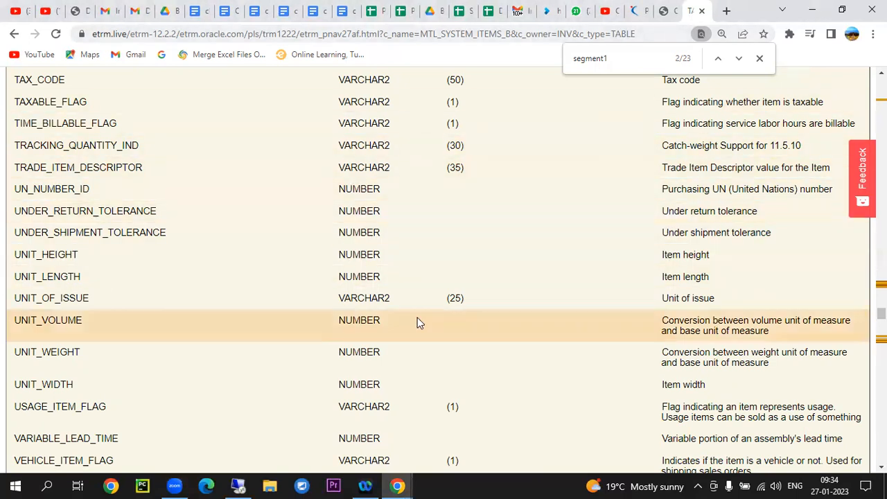
Switch to Toad in the remote session and close the MTL_ONHAND_QUANTITIES column description window
{"action": "left_click", "coordinate": [238, 485]}
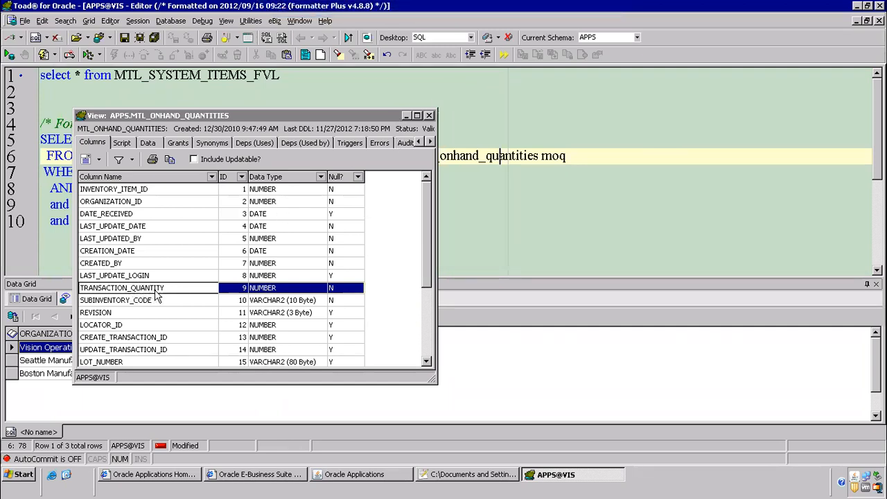
{"action": "left_click", "coordinate": [428, 115]}
{"action": "mouse_move", "coordinate": [493, 2]}
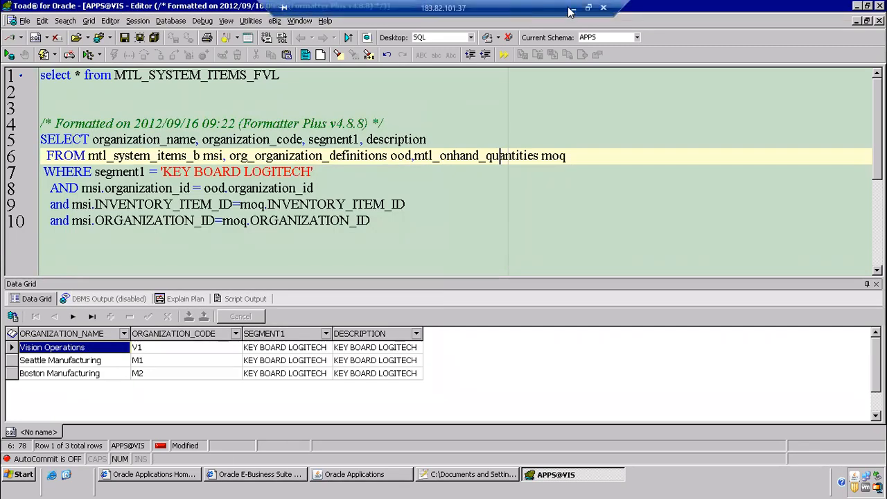
Switch back to eTRM in Chrome, search the Inventory table list for mtl_onhand and open MTL_ONHAND_QUANTITIES
{"action": "left_click", "coordinate": [568, 7]}
{"action": "left_click", "coordinate": [14, 33]}
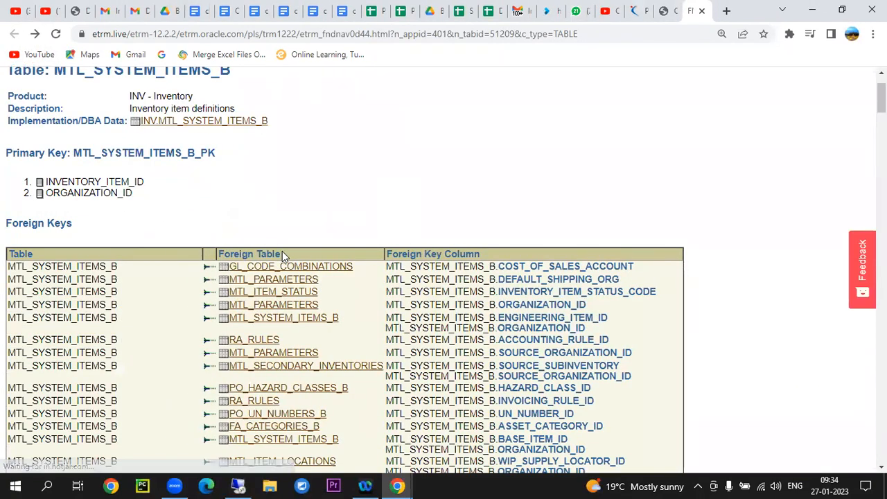
{"action": "scroll", "coordinate": [284, 253], "scroll_direction": "up", "scroll_amount": 2}
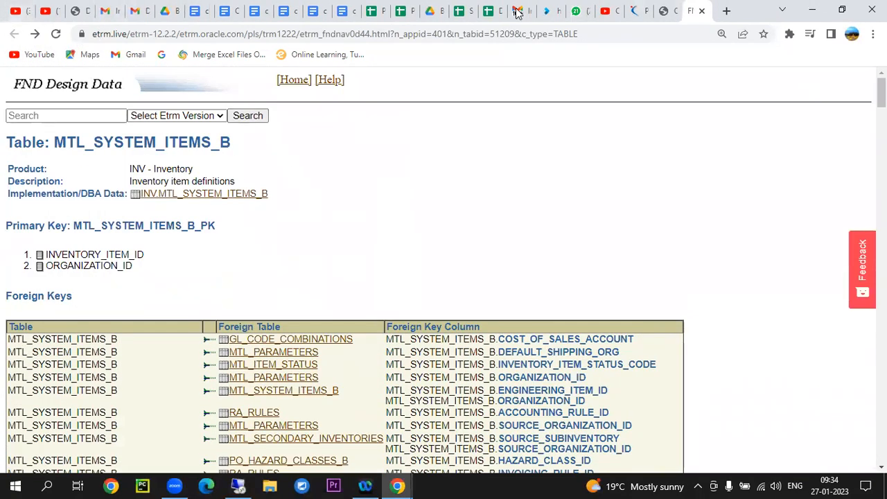
{"action": "left_click", "coordinate": [662, 14]}
{"action": "scroll", "coordinate": [225, 148], "scroll_direction": "up", "scroll_amount": 10}
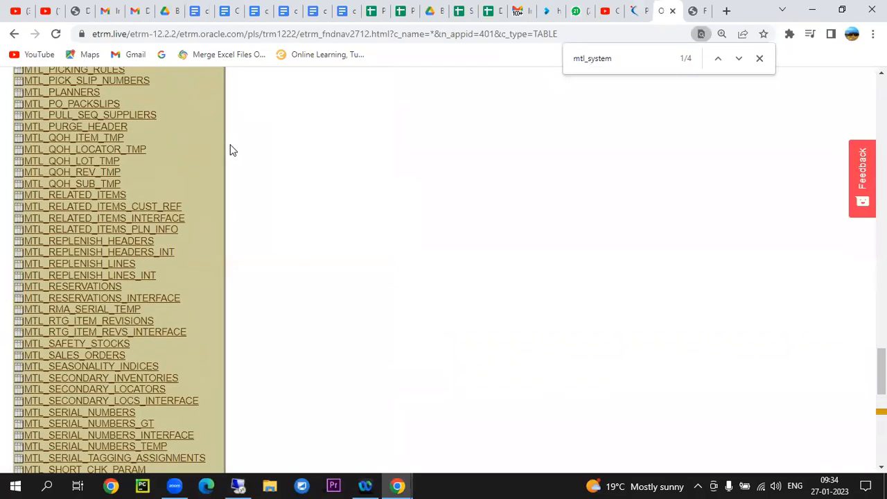
{"action": "key", "text": "ctrl+f"}
{"action": "type", "text": "mtl"}
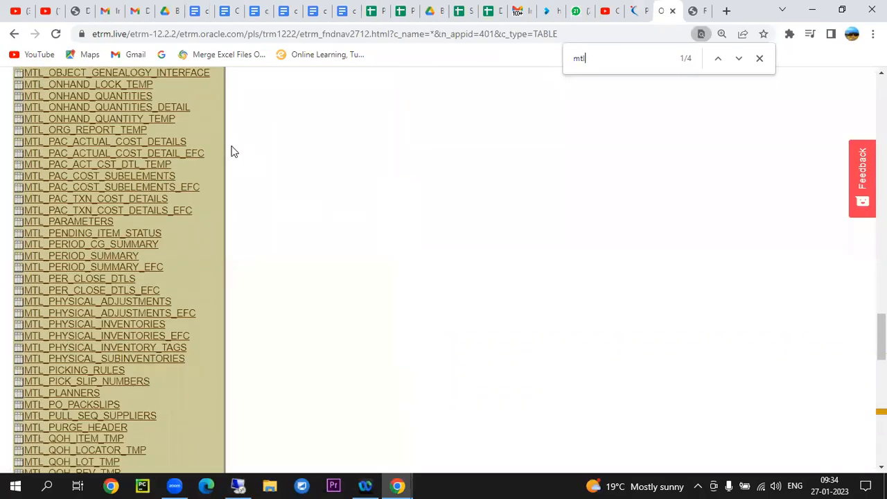
{"action": "type", "text": "_onhand"}
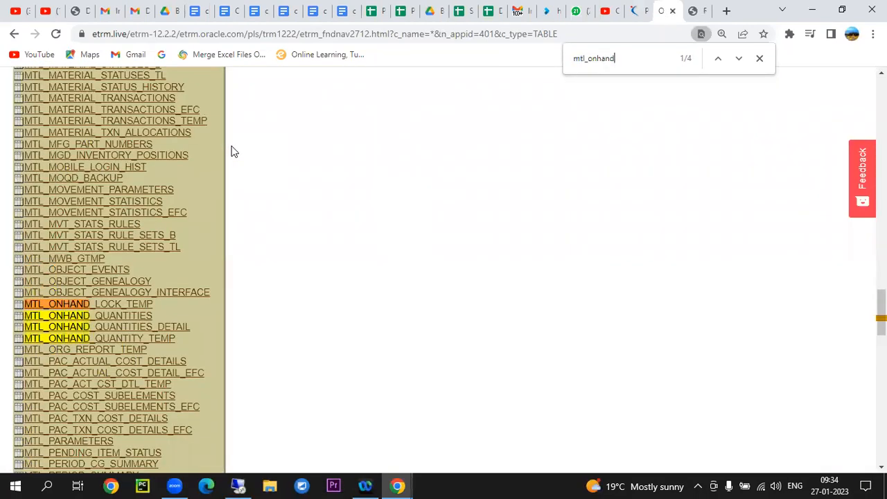
{"action": "left_click", "coordinate": [117, 313]}
{"action": "scroll", "coordinate": [389, 271], "scroll_direction": "down", "scroll_amount": 1}
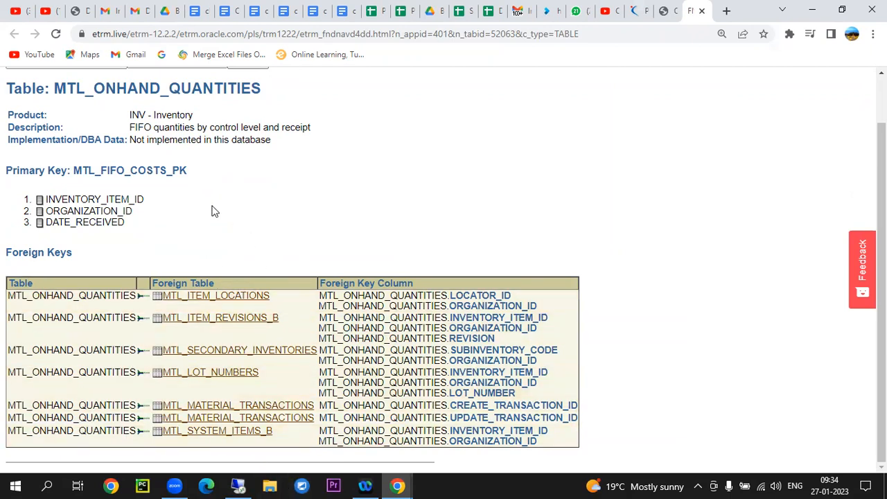
Return to the table list, enlarge it, and open MTL_ONHAND_QUANTITIES_DETAIL and its INV implementation page
{"action": "left_click", "coordinate": [677, 11]}
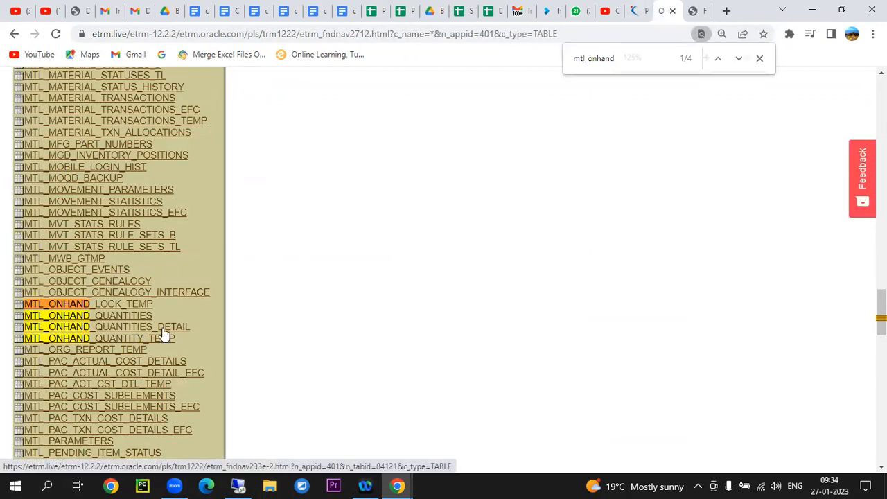
{"action": "key", "text": "ctrl+plus"}
{"action": "key", "text": "ctrl+plus"}
{"action": "scroll", "coordinate": [317, 300], "scroll_direction": "down", "scroll_amount": 5}
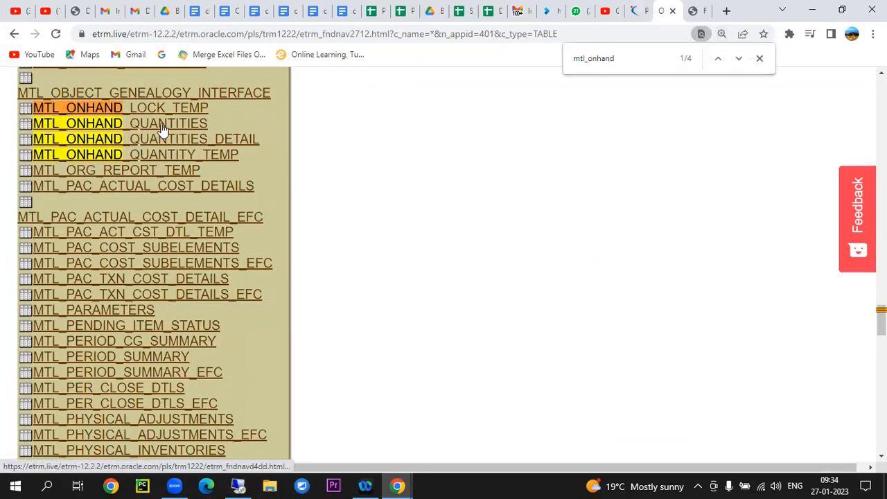
{"action": "left_click", "coordinate": [219, 142]}
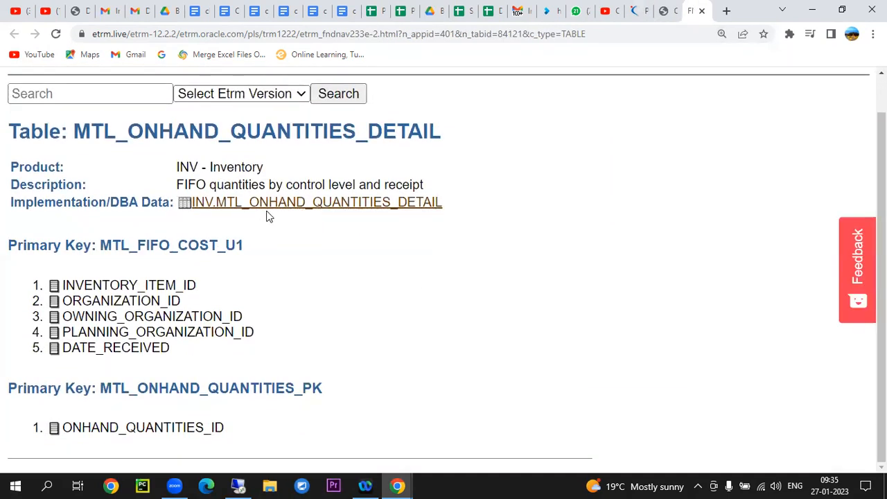
{"action": "left_click", "coordinate": [377, 204]}
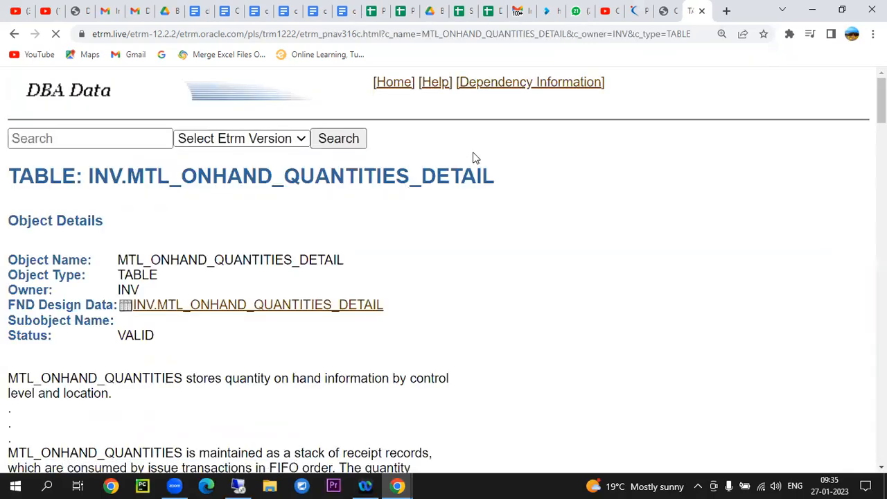
Search the MTL_ONHAND_QUANTITIES_DETAIL page for transaction_quant, go through the matches to the TRANSACTION_QUANTITY column and highlight its comment
{"action": "scroll", "coordinate": [485, 263], "scroll_direction": "down", "scroll_amount": 15}
{"action": "scroll", "coordinate": [489, 271], "scroll_direction": "down", "scroll_amount": 15}
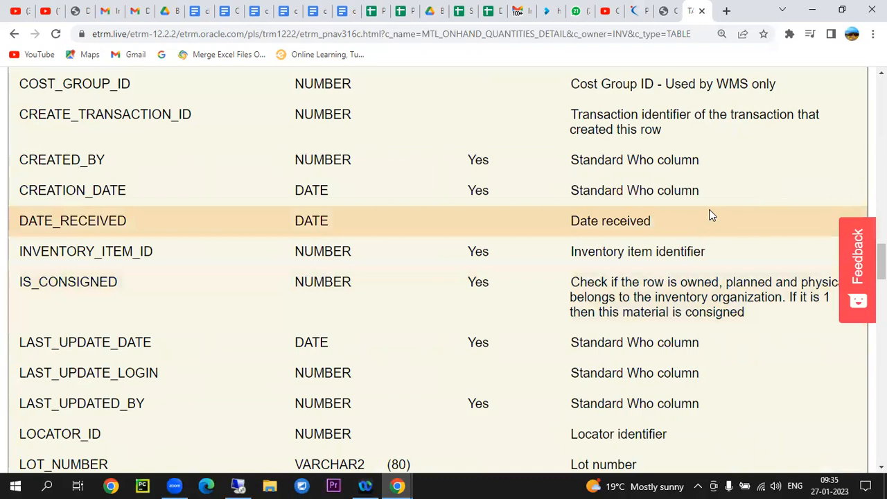
{"action": "key", "text": "ctrl+f"}
{"action": "type", "text": "transaction_quant"}
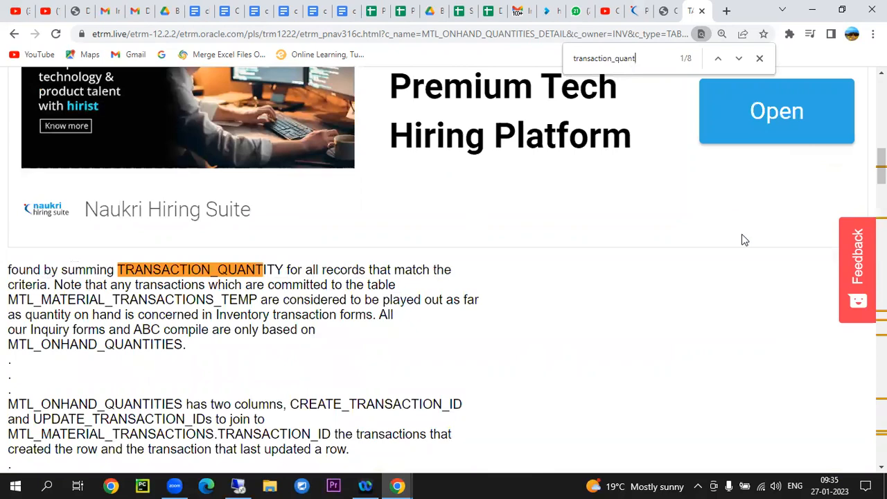
{"action": "left_click", "coordinate": [737, 61]}
{"action": "left_click", "coordinate": [737, 61]}
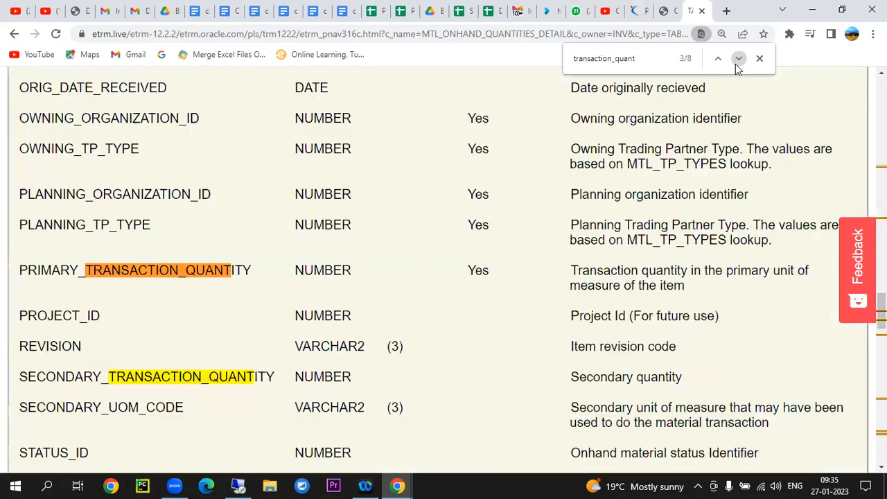
{"action": "left_click", "coordinate": [737, 61]}
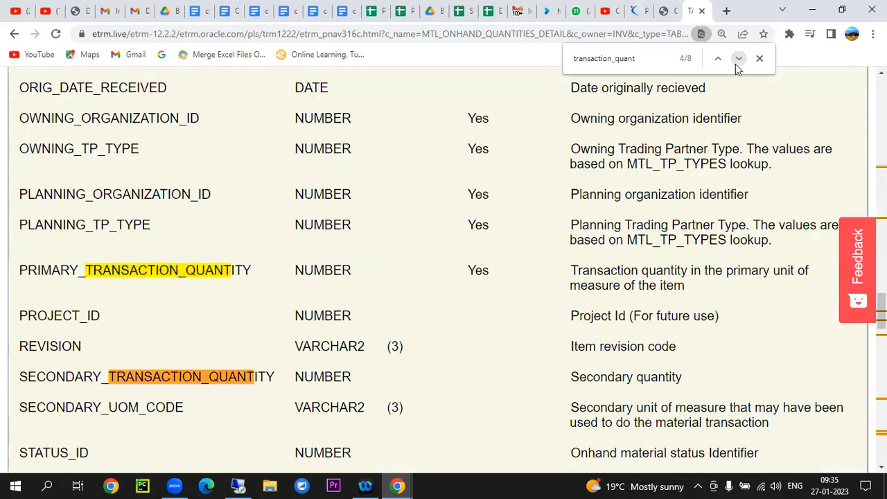
{"action": "left_click", "coordinate": [737, 62]}
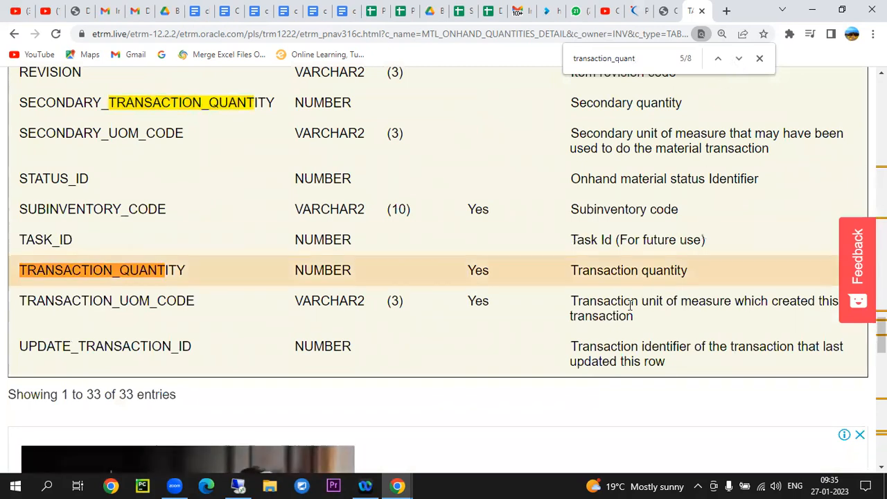
{"action": "left_click_drag", "start_coordinate": [579, 271], "coordinate": [669, 269]}
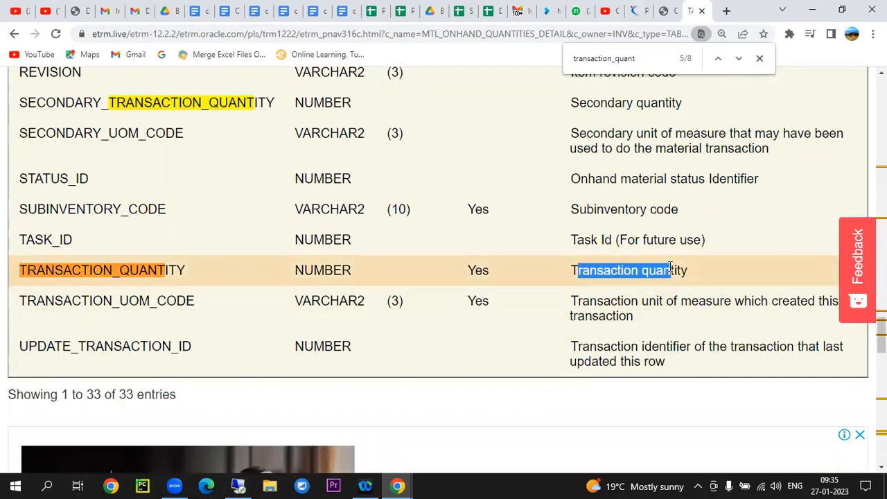
Go back through the matches to PRIMARY_TRANSACTION_QUANTITY, highlight its comment and close the page search
{"action": "left_click", "coordinate": [717, 61]}
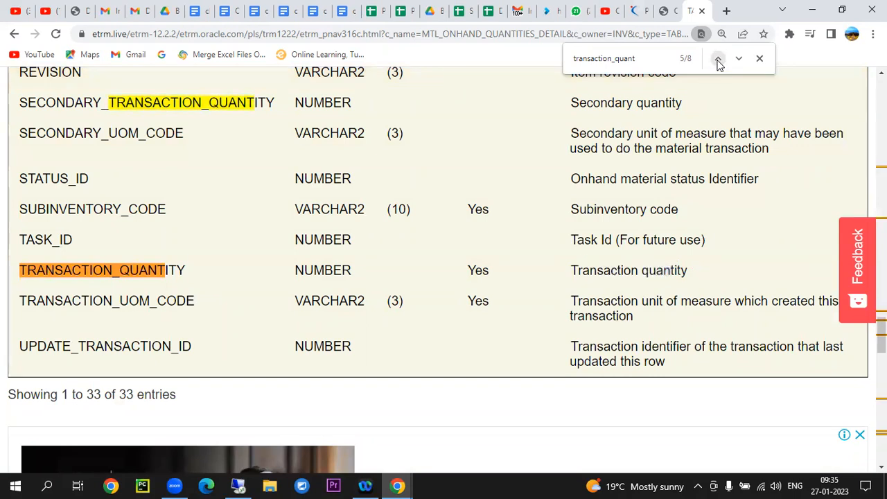
{"action": "left_click", "coordinate": [718, 61]}
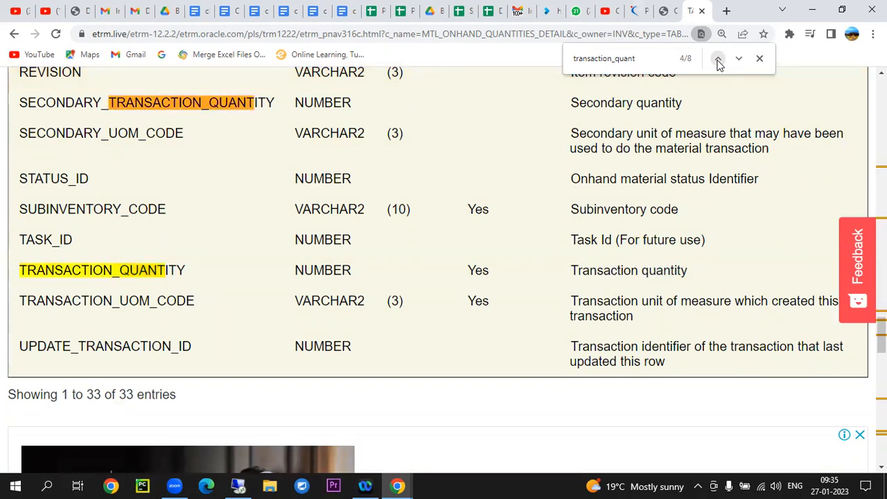
{"action": "left_click", "coordinate": [718, 60]}
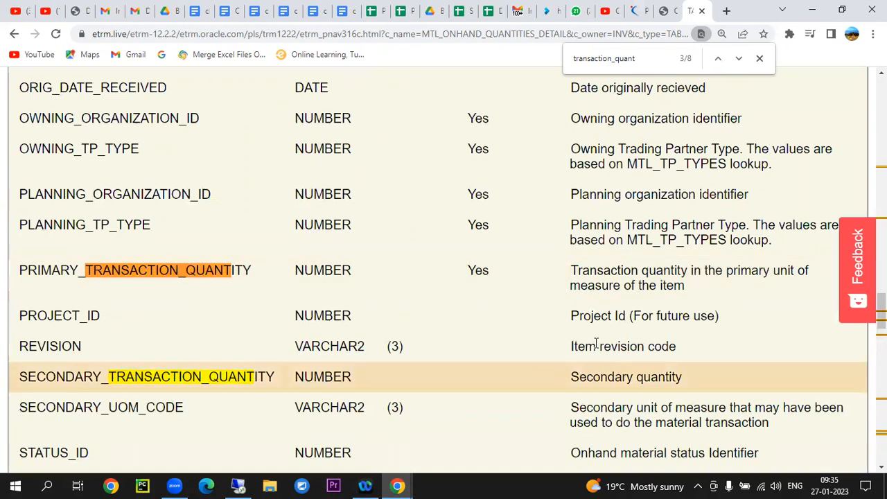
{"action": "left_click_drag", "start_coordinate": [572, 270], "coordinate": [696, 291]}
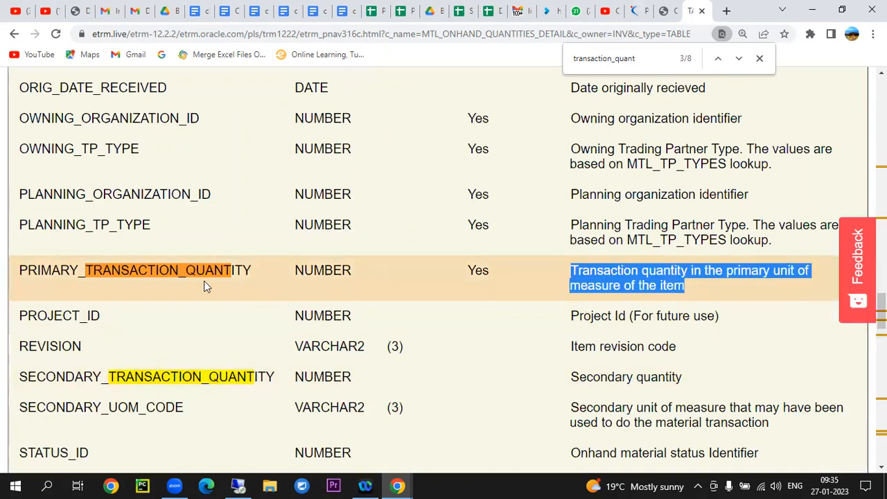
{"action": "left_click", "coordinate": [760, 59]}
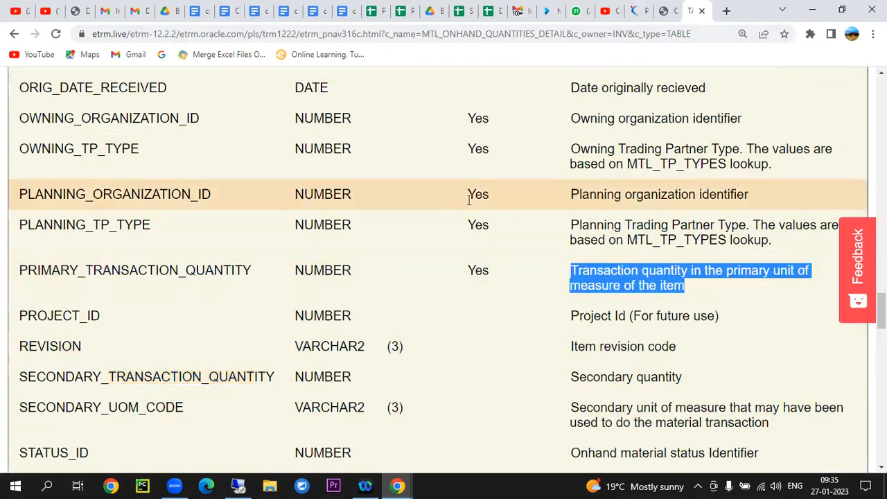
{"action": "scroll", "coordinate": [346, 218], "scroll_direction": "up", "scroll_amount": 5}
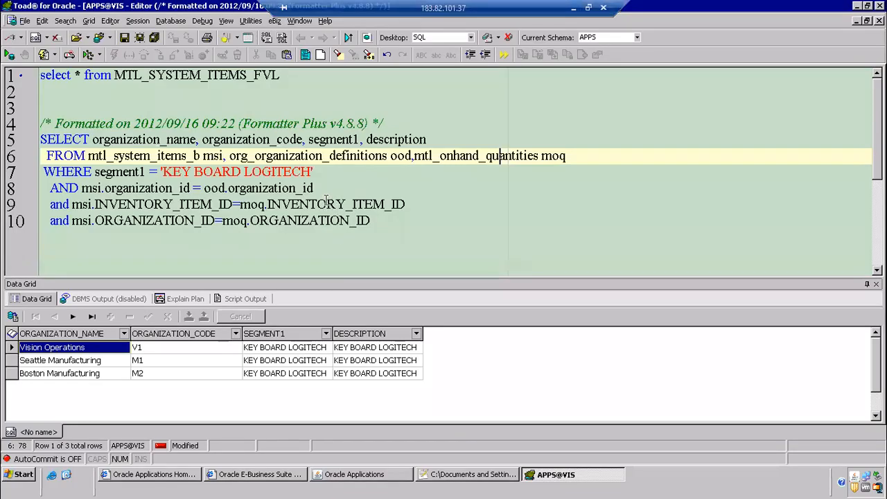
Add moq.TRANSACTION_QUANTITY to the query's SELECT list after description and run the query
{"action": "left_click", "coordinate": [379, 156]}
{"action": "left_click", "coordinate": [433, 139]}
{"action": "type", "text": ","}
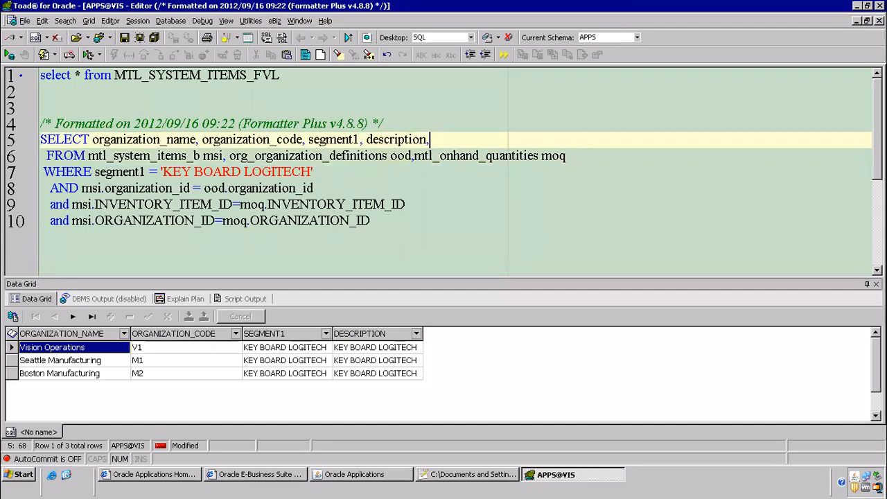
{"action": "type", "text": "moq.trans"}
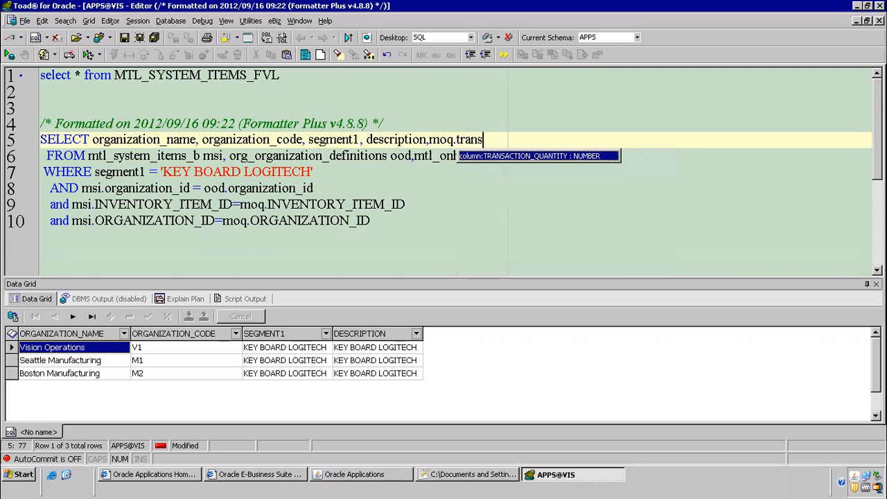
{"action": "key", "text": "Return"}
{"action": "key", "text": "F9"}
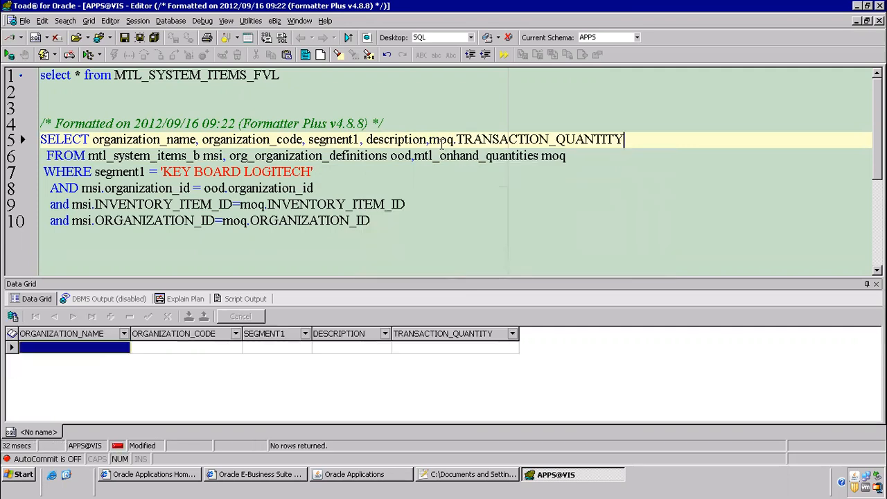
Replace the on-hand table in the FROM clause with mtl_onhand_quantities_detail and rerun the query
{"action": "left_click", "coordinate": [386, 206]}
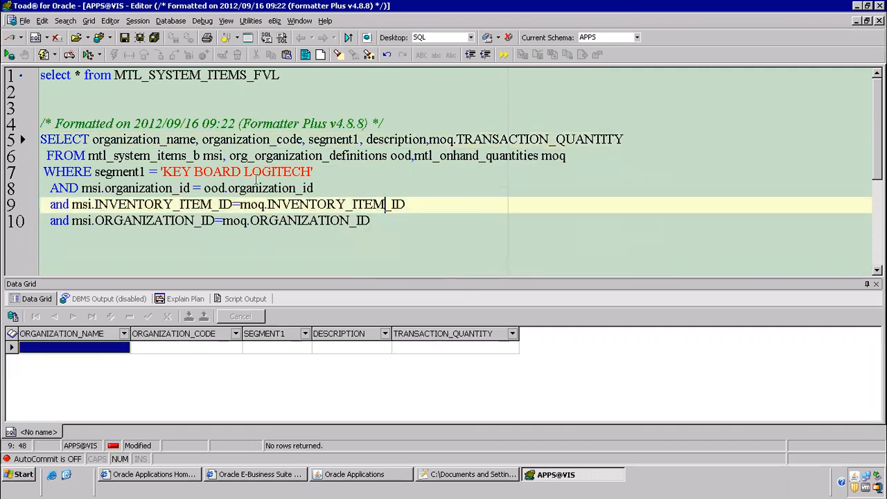
{"action": "left_click", "coordinate": [389, 215]}
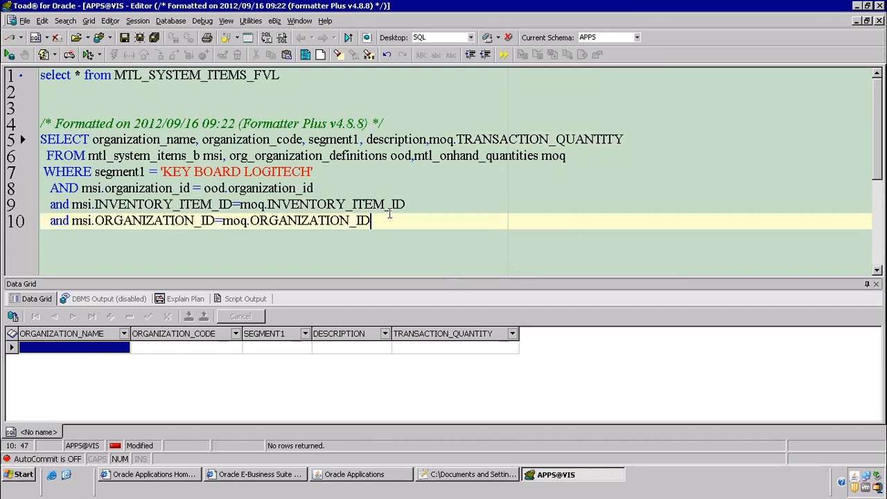
{"action": "left_click", "coordinate": [431, 173]}
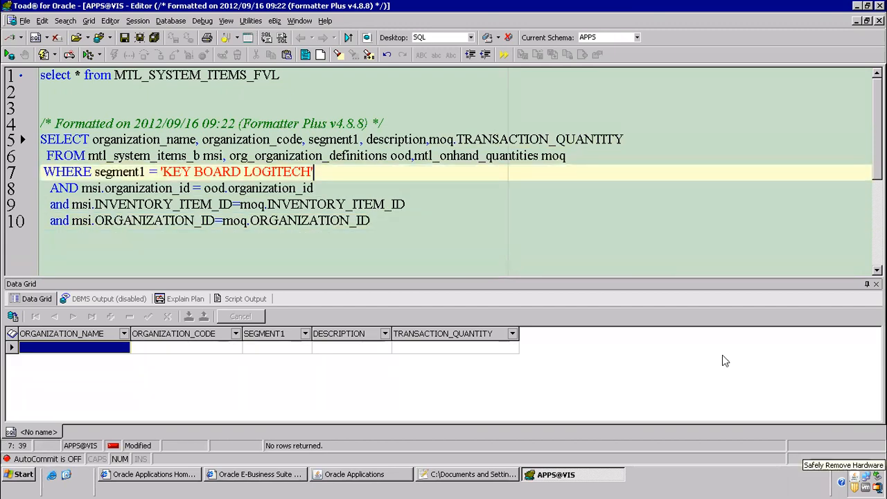
{"action": "left_click", "coordinate": [407, 183]}
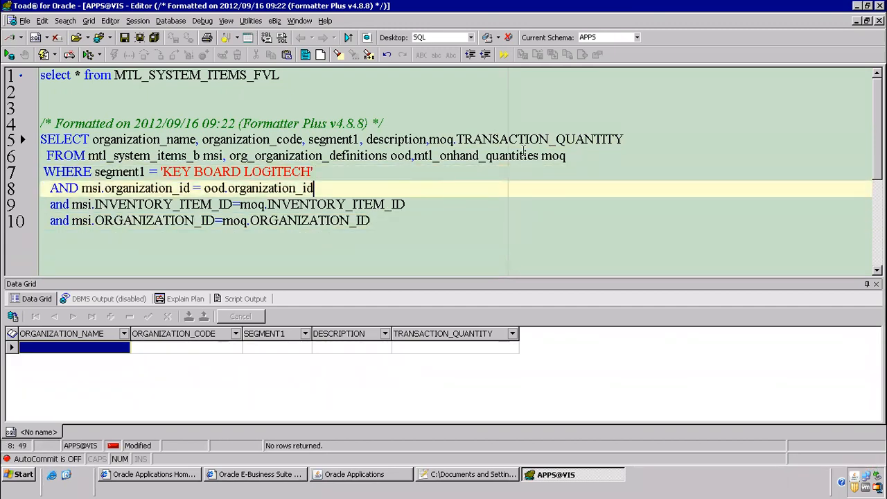
{"action": "left_click", "coordinate": [525, 155]}
{"action": "left_click", "coordinate": [538, 156]}
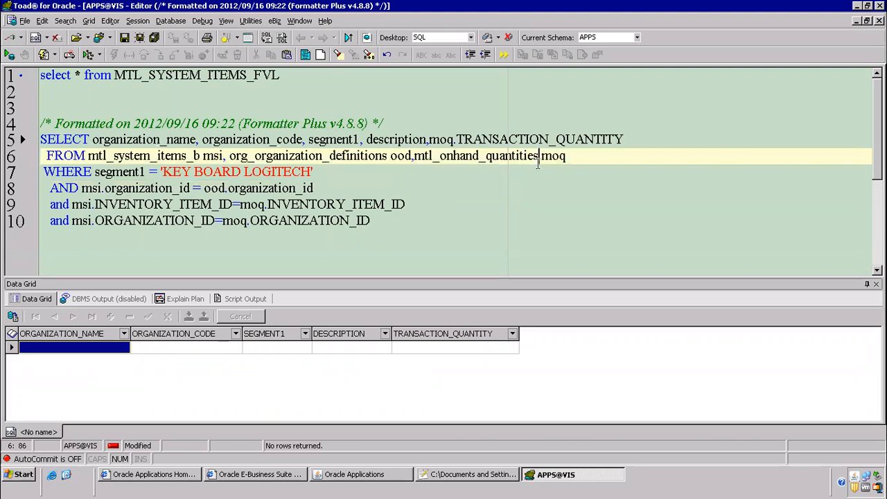
{"action": "type", "text": "_detail"}
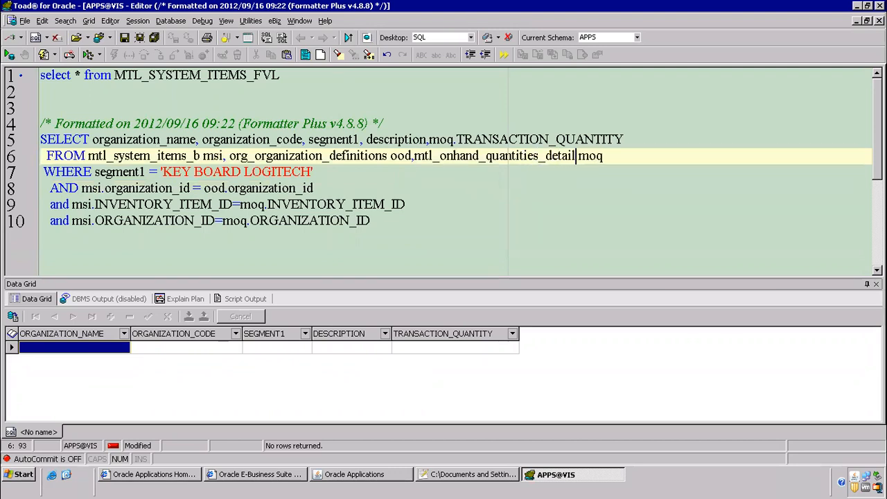
{"action": "key", "text": "F9"}
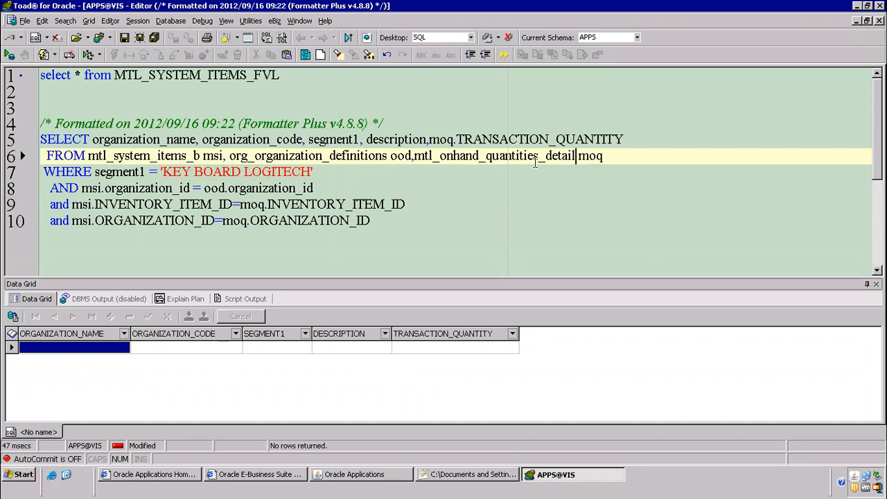
Set the segment1 filter to 'KEY BOARD HP', run the query and select the transaction quantity in the result row
{"action": "left_click", "coordinate": [312, 172]}
{"action": "key", "text": "BackSpace"}
{"action": "key", "text": "BackSpace"}
{"action": "key", "text": "BackSpace"}
{"action": "key", "text": "BackSpace"}
{"action": "key", "text": "BackSpace"}
{"action": "key", "text": "BackSpace"}
{"action": "key", "text": "BackSpace"}
{"action": "key", "text": "BackSpace"}
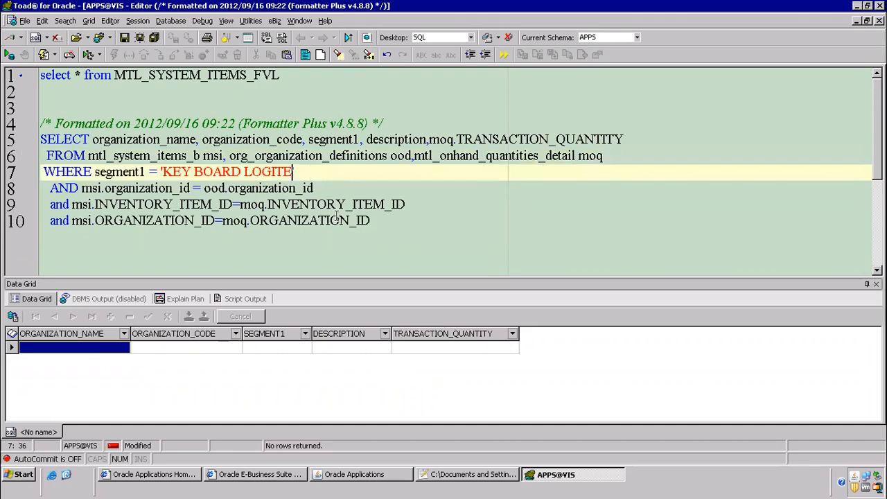
{"action": "type", "text": "HP"}
{"action": "key", "text": "F9"}
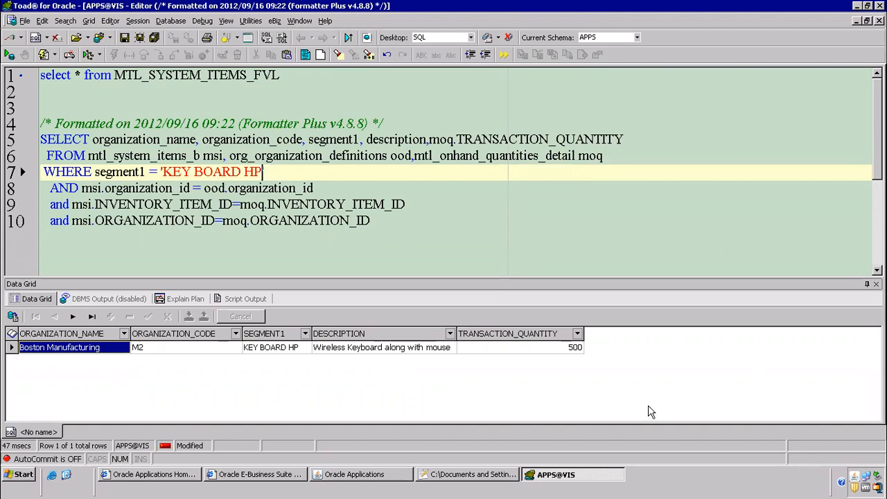
{"action": "left_click", "coordinate": [575, 348]}
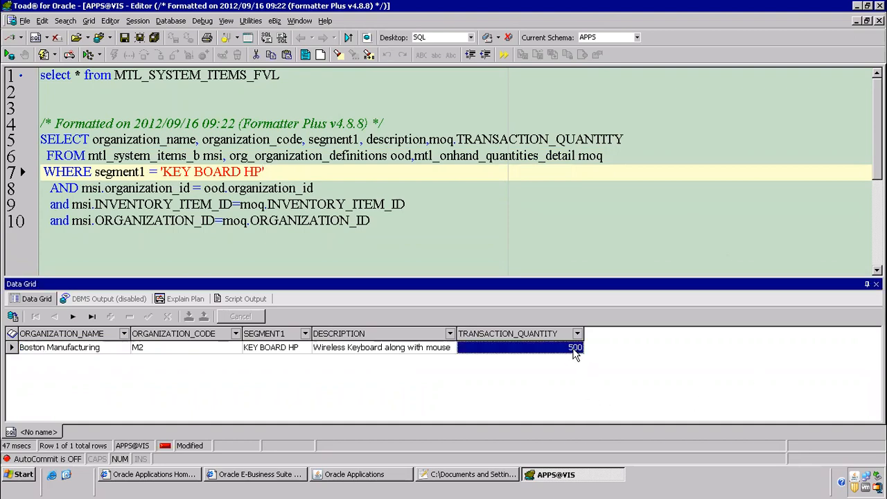
Reformat the on-hand SELECT statement with the SQL formatter and highlight the table names in its FROM clause
{"action": "left_click_drag", "start_coordinate": [370, 223], "coordinate": [7, 138]}
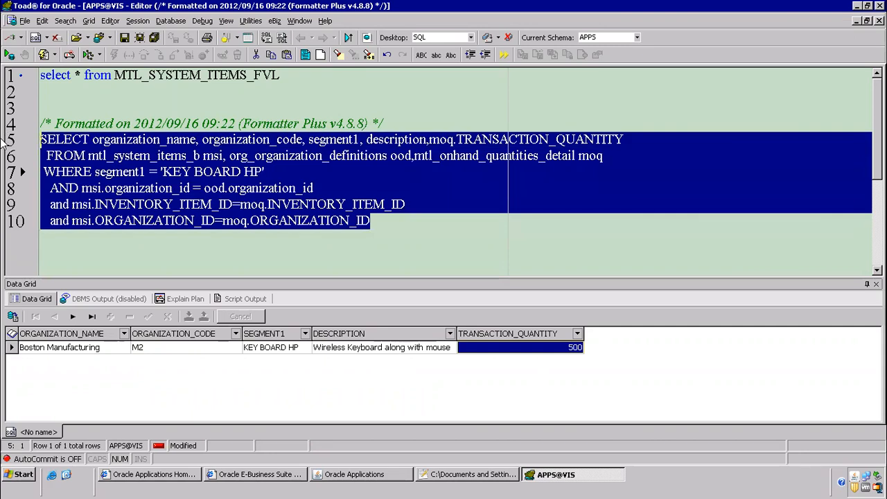
{"action": "key", "text": "ctrl+shift+f"}
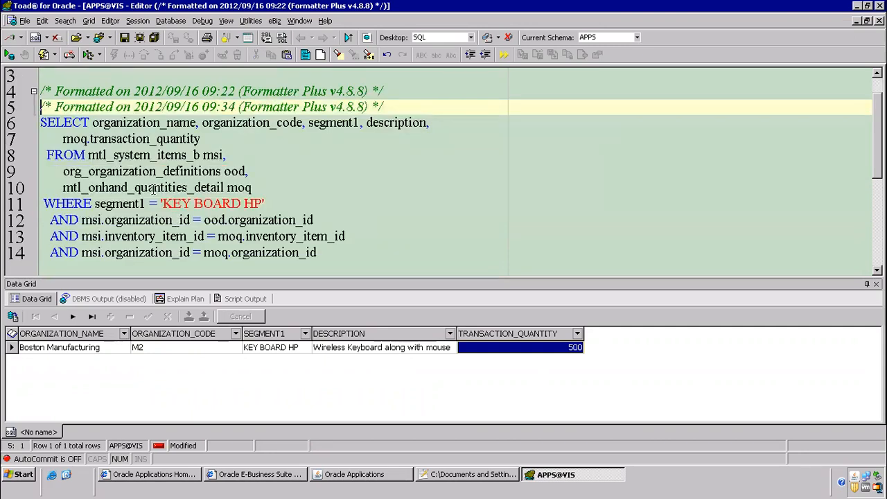
{"action": "left_click_drag", "start_coordinate": [88, 154], "coordinate": [227, 174]}
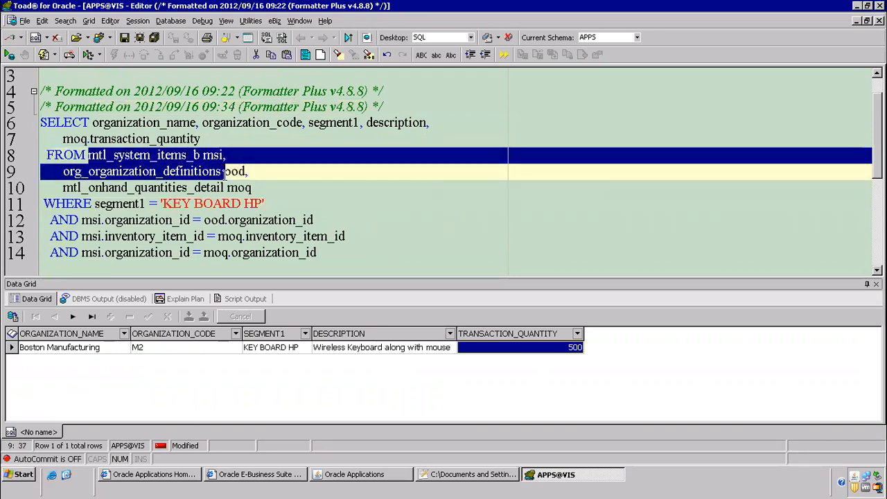
{"action": "left_click", "coordinate": [178, 180]}
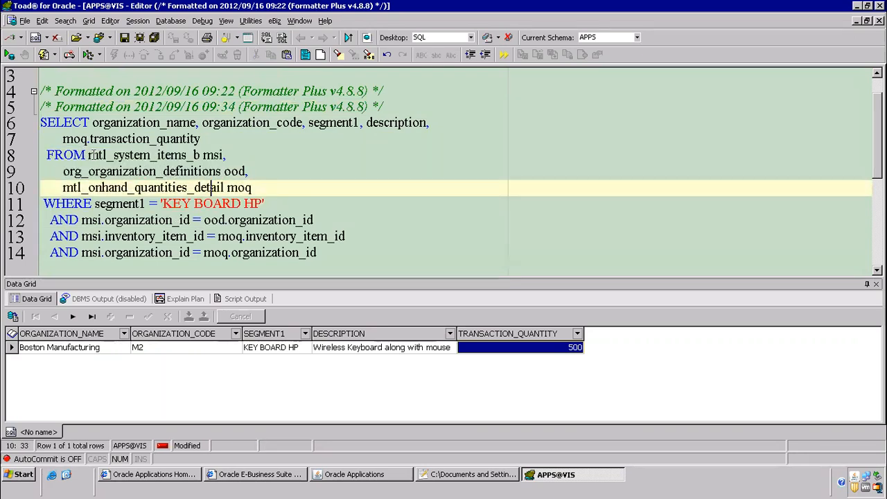
{"action": "left_click", "coordinate": [89, 154]}
{"action": "double_click", "coordinate": [196, 155]}
{"action": "left_click_drag", "start_coordinate": [137, 173], "coordinate": [219, 173]}
{"action": "left_click_drag", "start_coordinate": [96, 187], "coordinate": [223, 187]}
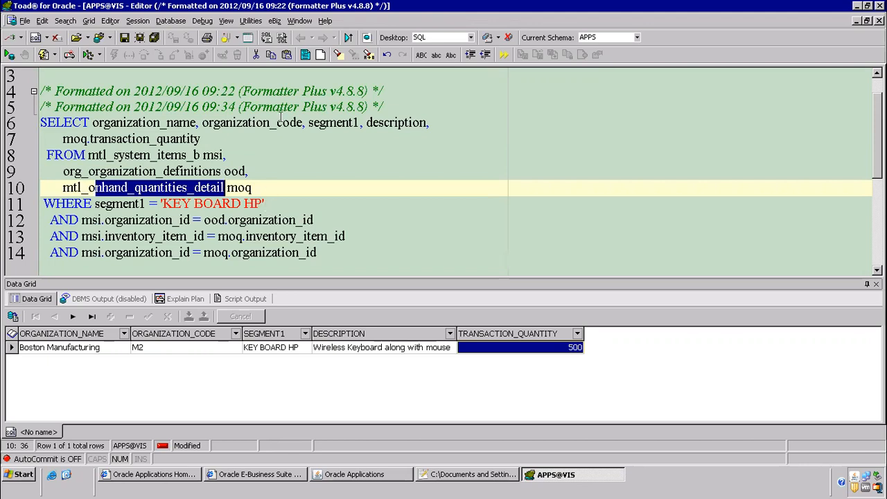
{"action": "left_click", "coordinate": [229, 220]}
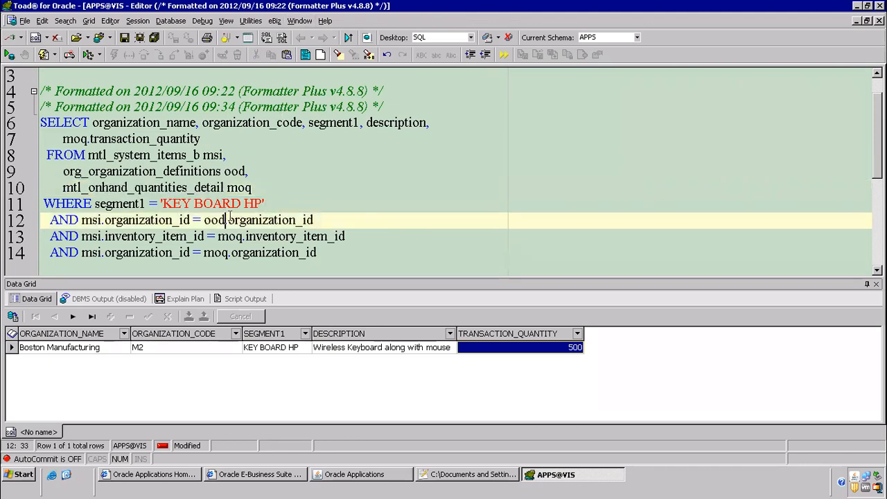
Switch to the Notepad++ class notes and extend the setups list with "2) onhand qty" and "3) item cost"
{"action": "left_click", "coordinate": [410, 485]}
{"action": "left_click", "coordinate": [424, 477]}
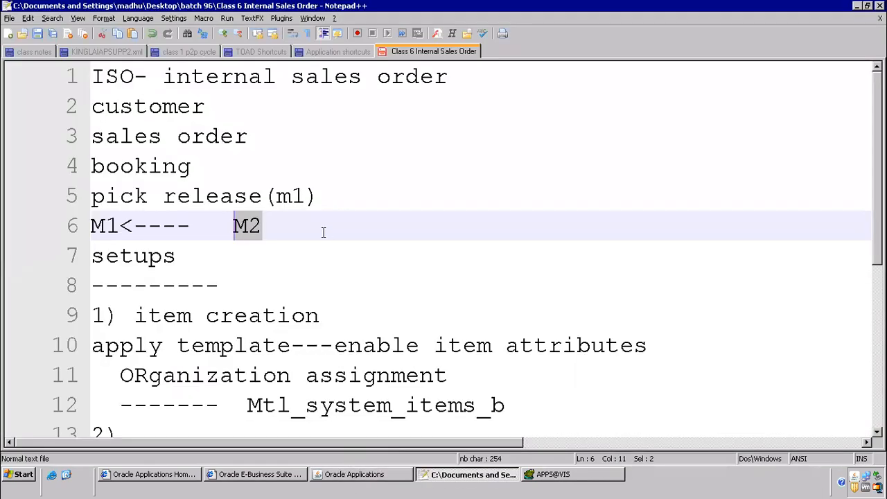
{"action": "scroll", "coordinate": [270, 248], "scroll_direction": "down", "scroll_amount": 2}
{"action": "scroll", "coordinate": [270, 248], "scroll_direction": "down", "scroll_amount": 1}
{"action": "left_click", "coordinate": [180, 163]}
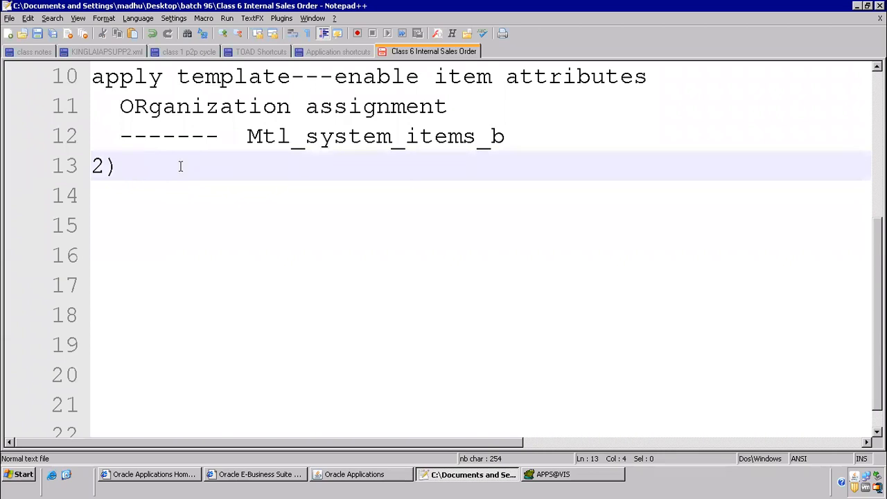
{"action": "type", "text": "onhand qty"}
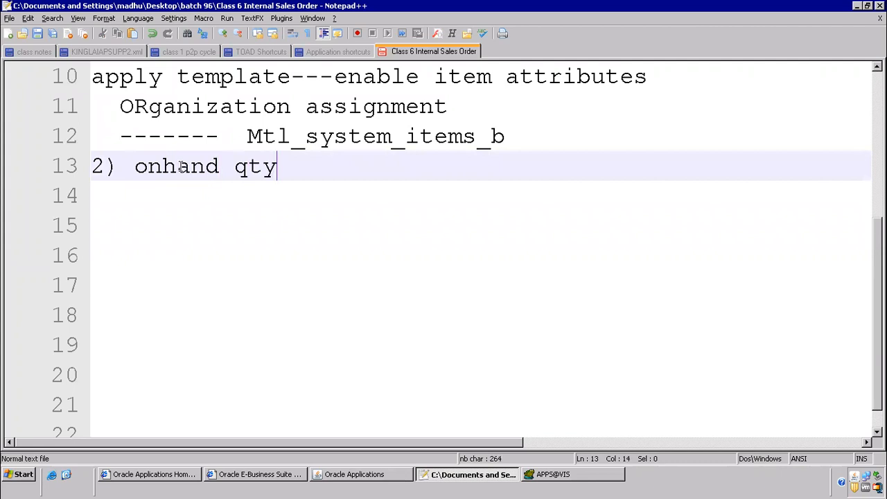
{"action": "key", "text": "Return"}
{"action": "type", "text": "3) item c"}
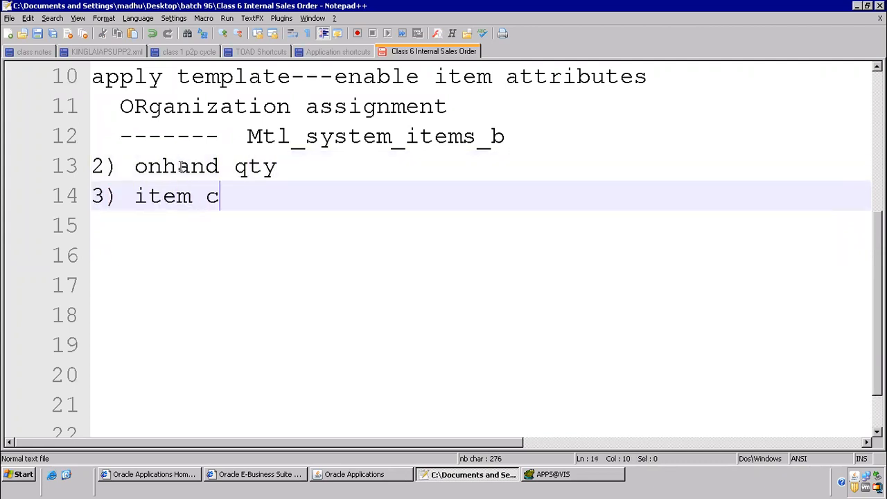
{"action": "type", "text": "ost"}
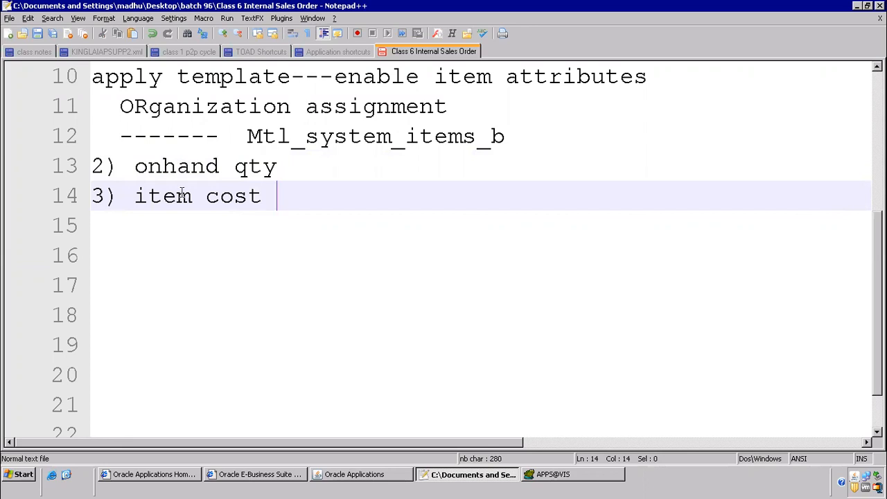
Switch to Oracle Applications, return to the navigator, collapse its function tree and open a new Item Costs Summary for M2
{"action": "left_click", "coordinate": [351, 474]}
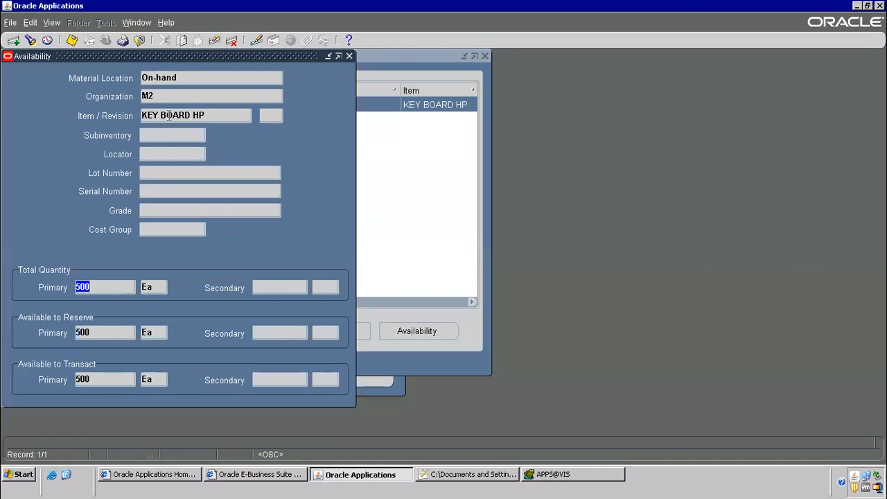
{"action": "left_click", "coordinate": [133, 39]}
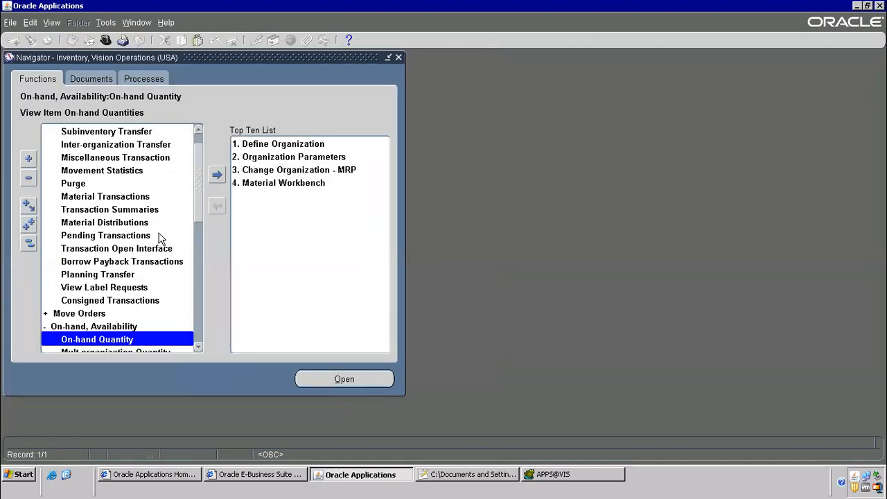
{"action": "key", "text": "4"}
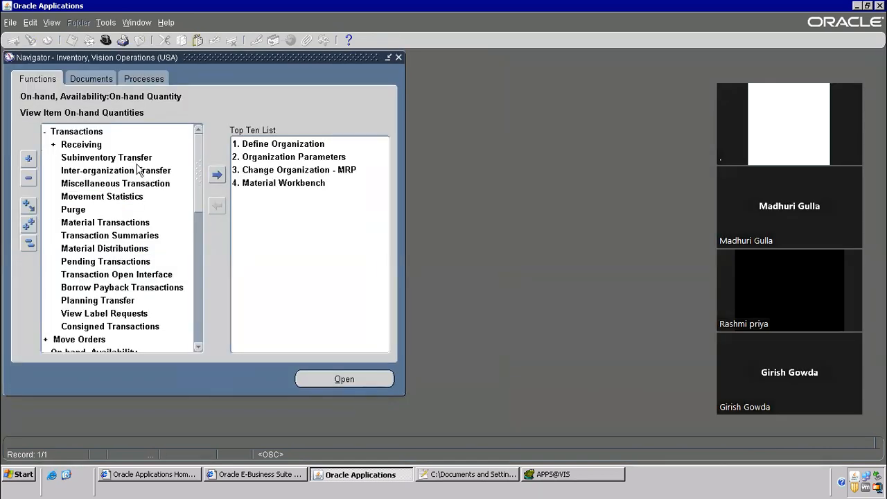
{"action": "key", "text": "alt+t"}
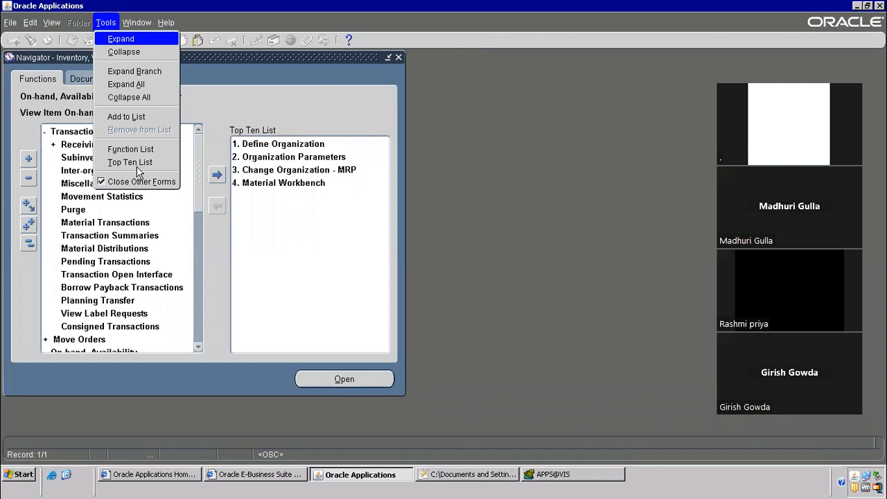
{"action": "key", "text": "l"}
{"action": "left_click", "coordinate": [79, 184]}
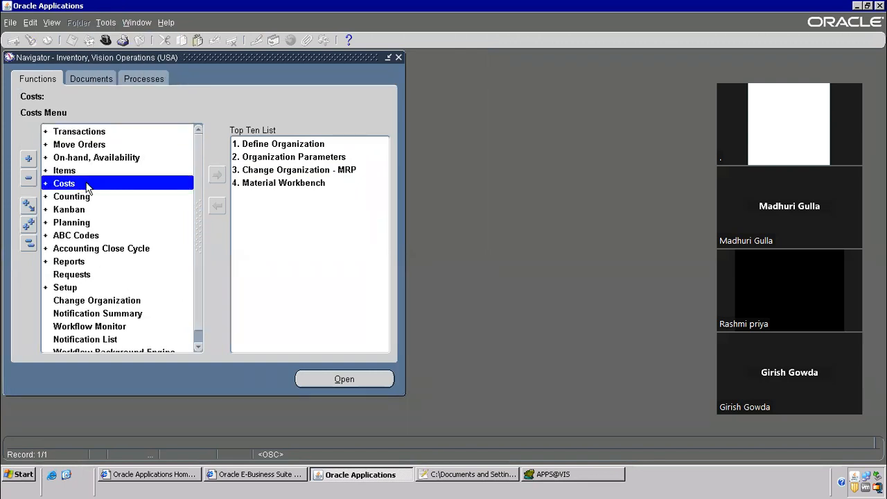
{"action": "double_click", "coordinate": [78, 185]}
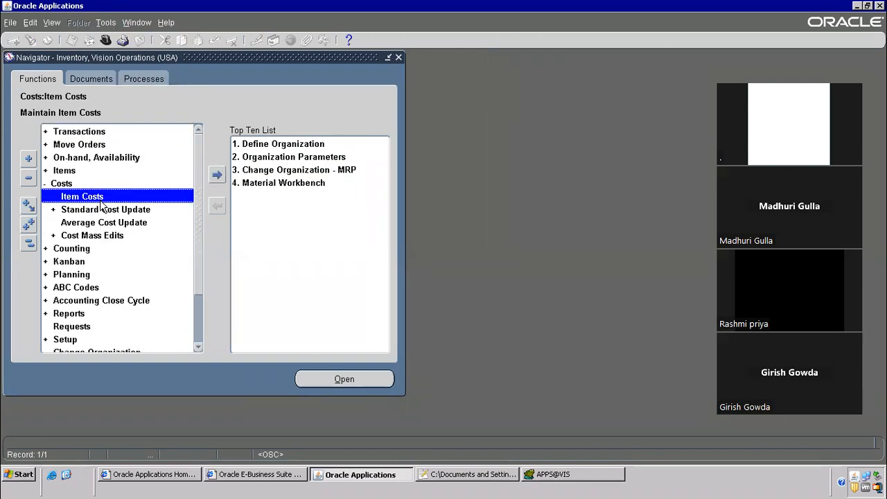
{"action": "double_click", "coordinate": [101, 197]}
{"action": "left_click", "coordinate": [289, 289]}
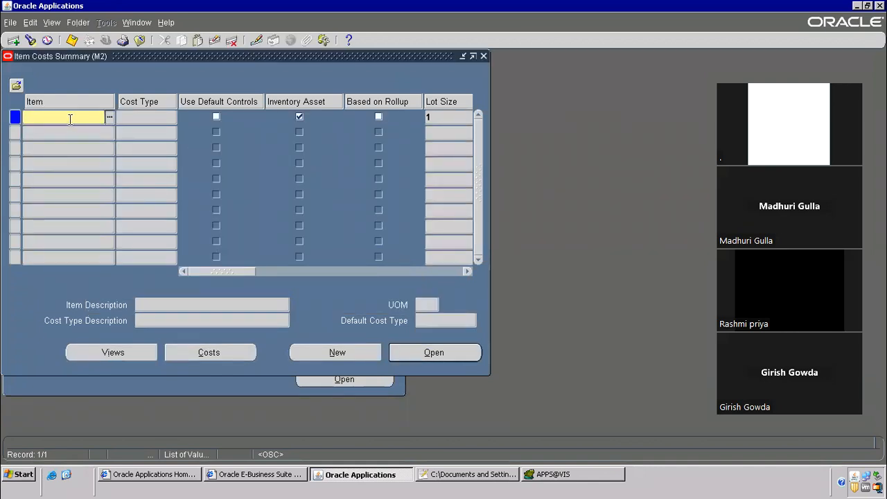
Look up items matching KEY% for the new cost line and select KEY BOARD HP
{"action": "type", "text": "KEY%"}
{"action": "key", "text": "Tab"}
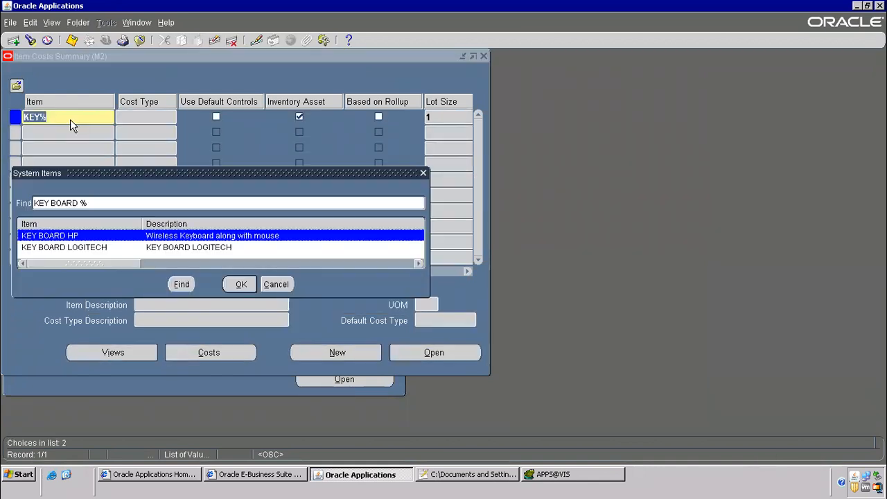
{"action": "double_click", "coordinate": [88, 236]}
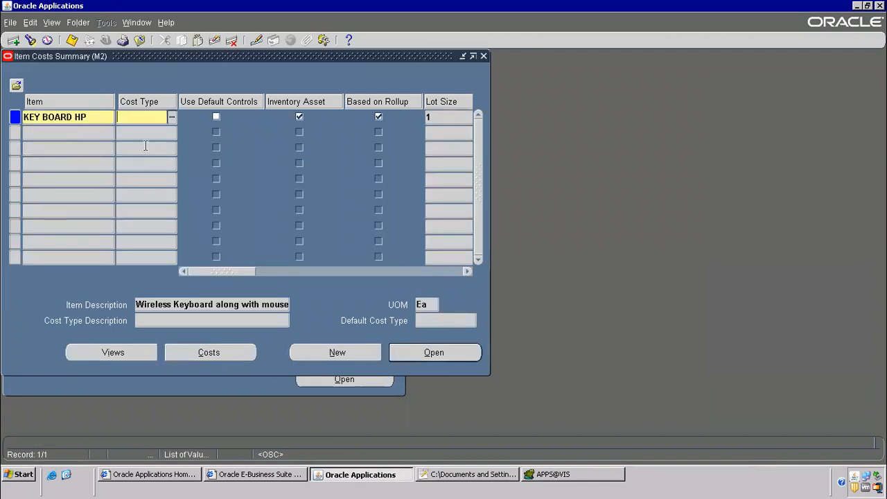
Browse the available cost types, filter them by "p" and assign Pending to the KEY BOARD HP line
{"action": "left_click", "coordinate": [171, 117]}
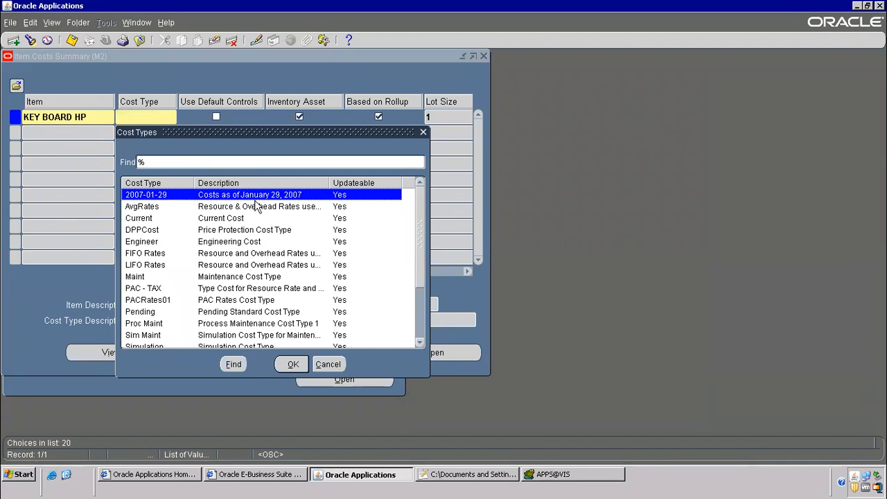
{"action": "left_click", "coordinate": [225, 209]}
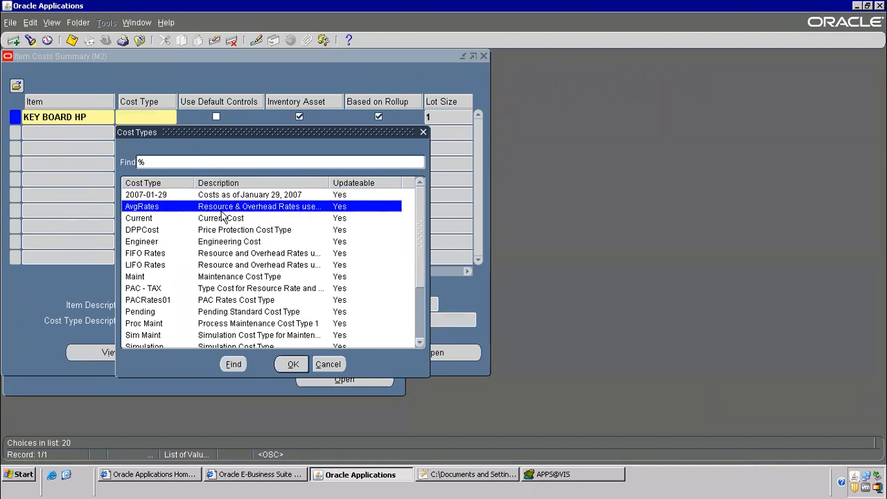
{"action": "left_click", "coordinate": [225, 219]}
{"action": "left_click_drag", "start_coordinate": [420, 197], "coordinate": [426, 302]}
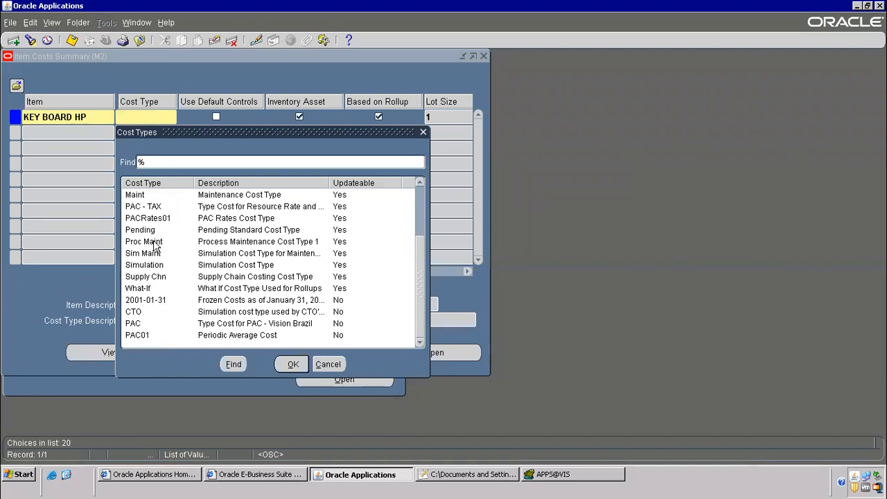
{"action": "left_click_drag", "start_coordinate": [421, 267], "coordinate": [421, 211]}
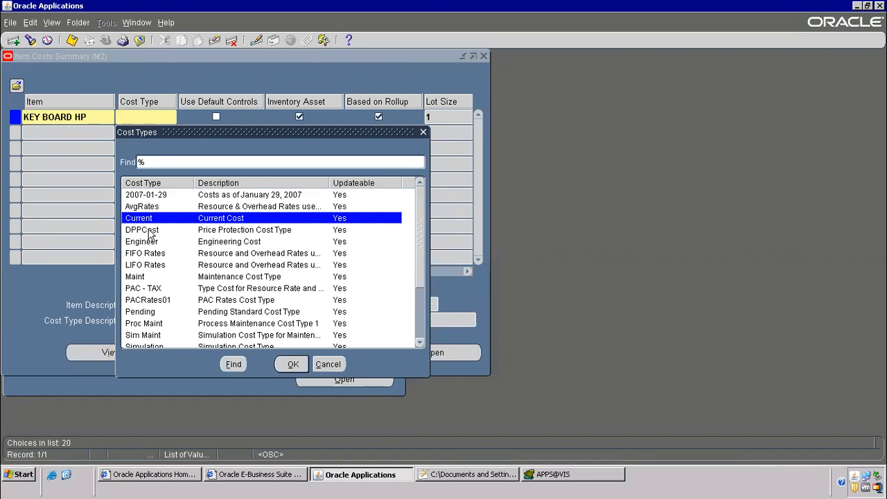
{"action": "type", "text": "p"}
{"action": "left_click", "coordinate": [165, 219]}
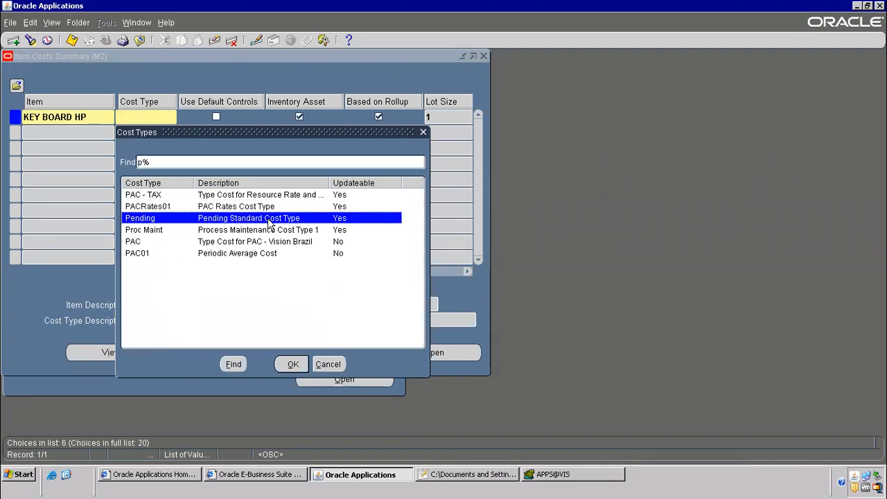
{"action": "left_click", "coordinate": [295, 365]}
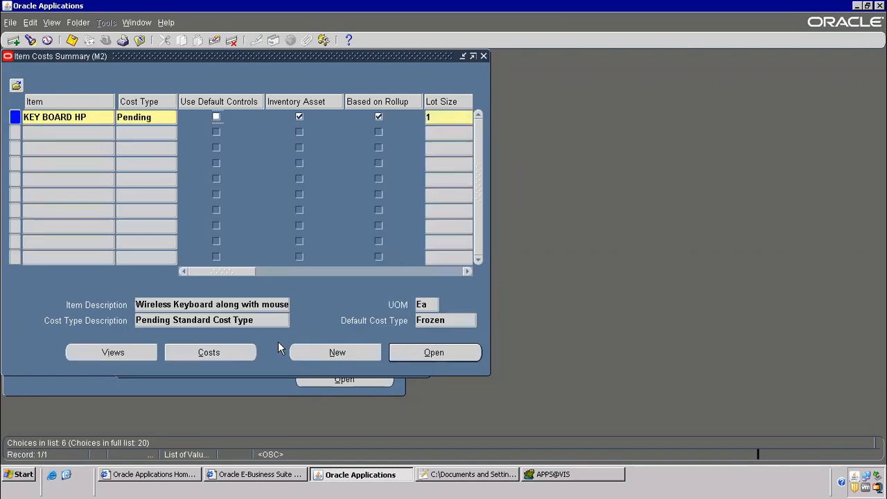
Open the item cost details for KEY BOARD HP and bring up its cost element entry form
{"action": "left_click_drag", "start_coordinate": [231, 271], "coordinate": [445, 271]}
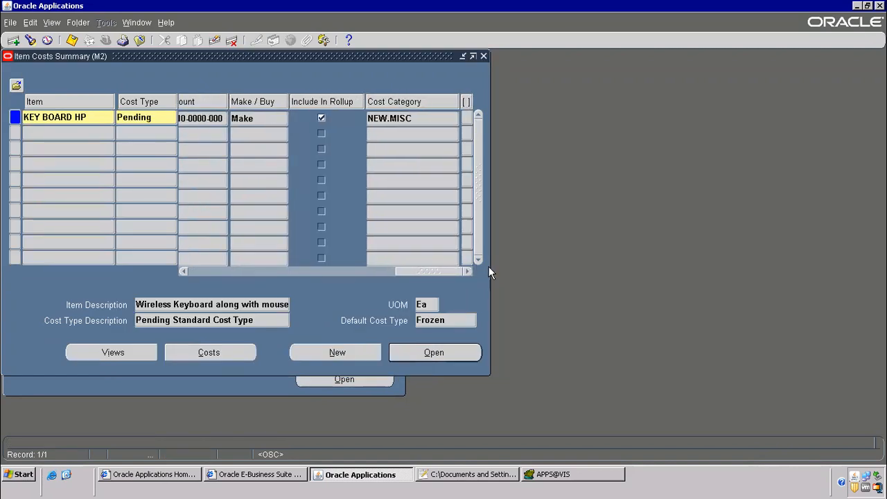
{"action": "left_click", "coordinate": [434, 350]}
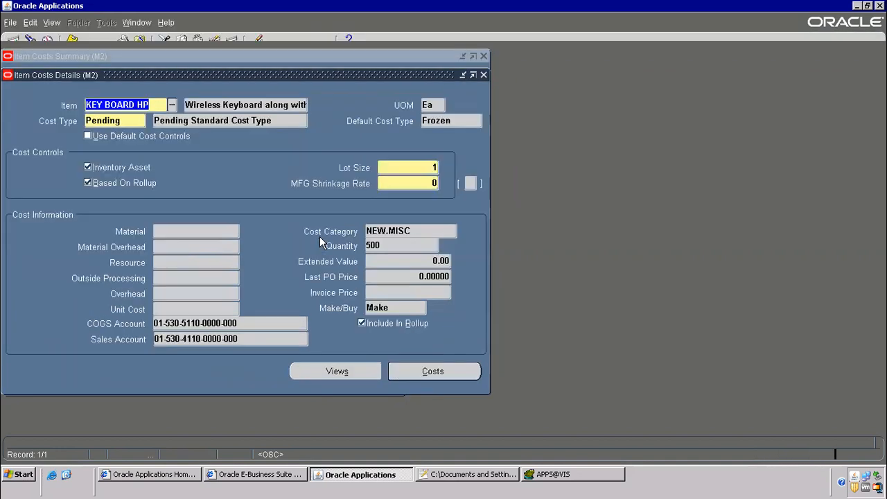
{"action": "left_click", "coordinate": [435, 372]}
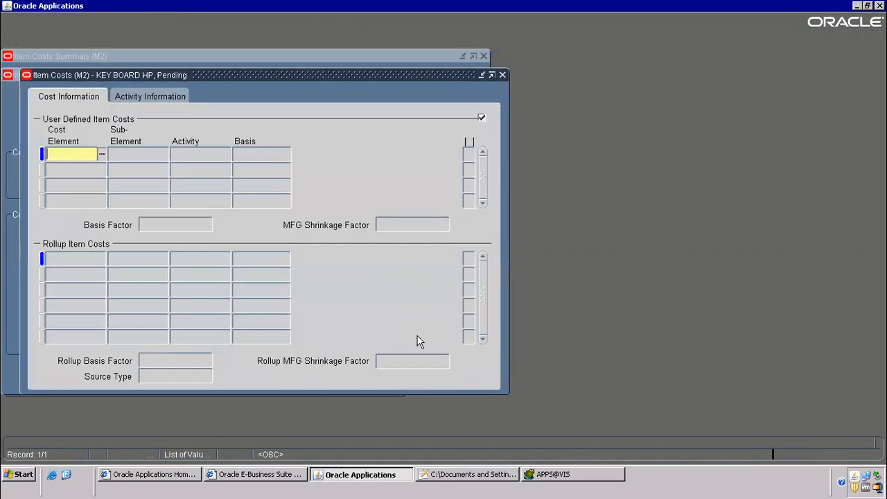
Add a user-defined Material cost element with a rate of 25, save it and close the Item Costs form
{"action": "left_click", "coordinate": [101, 154]}
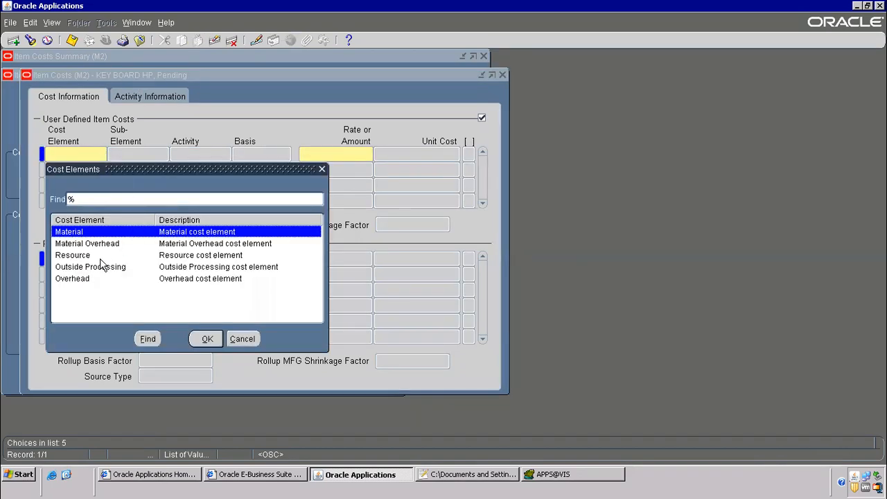
{"action": "double_click", "coordinate": [85, 237]}
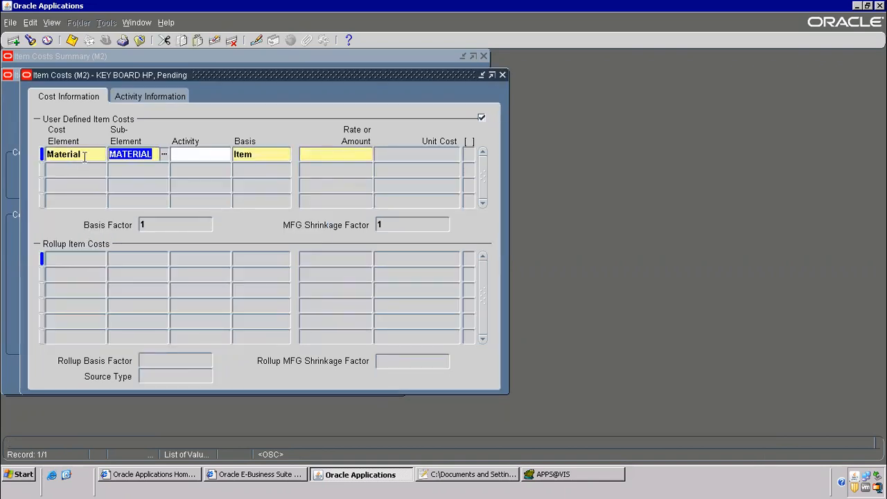
{"action": "left_click", "coordinate": [309, 155]}
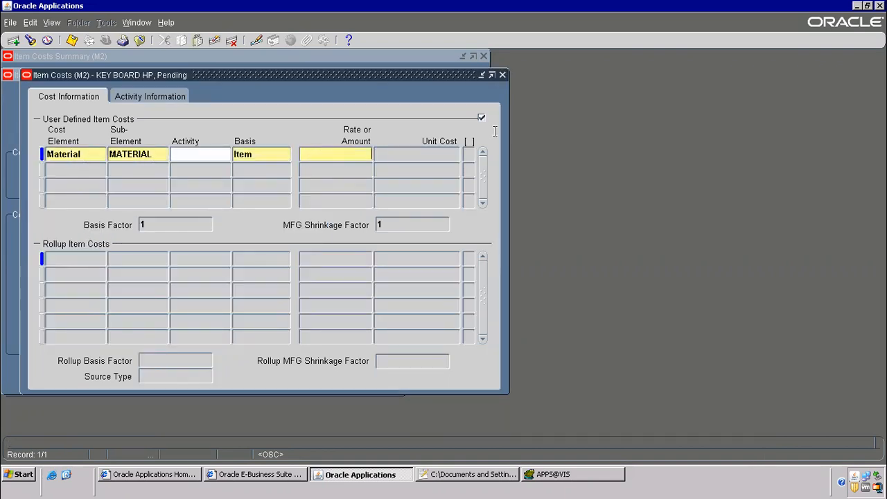
{"action": "type", "text": "25"}
{"action": "left_click", "coordinate": [415, 155]}
{"action": "left_click", "coordinate": [72, 40]}
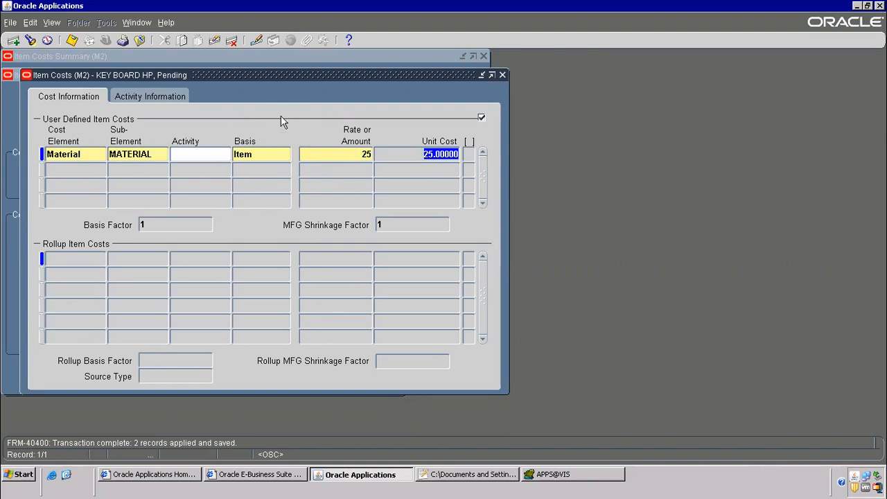
{"action": "left_click", "coordinate": [501, 76]}
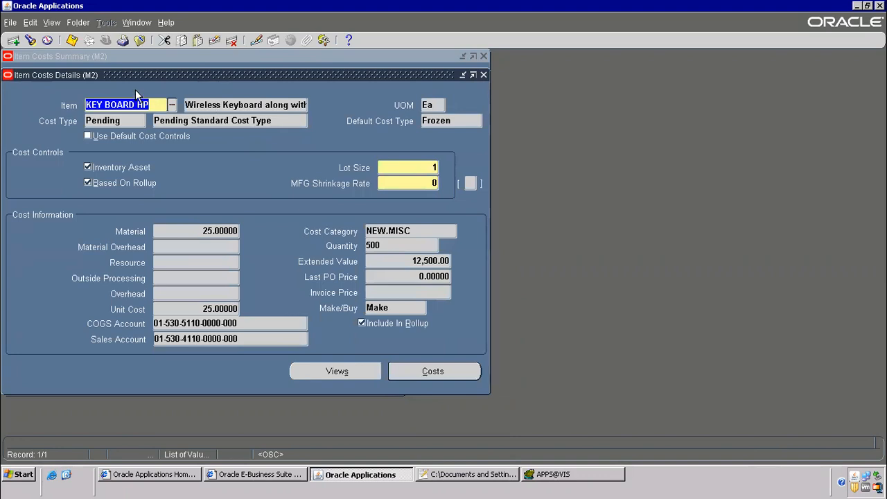
Return to the navigator and launch Update Costs from the Standard Cost Update functions
{"action": "left_click", "coordinate": [139, 39]}
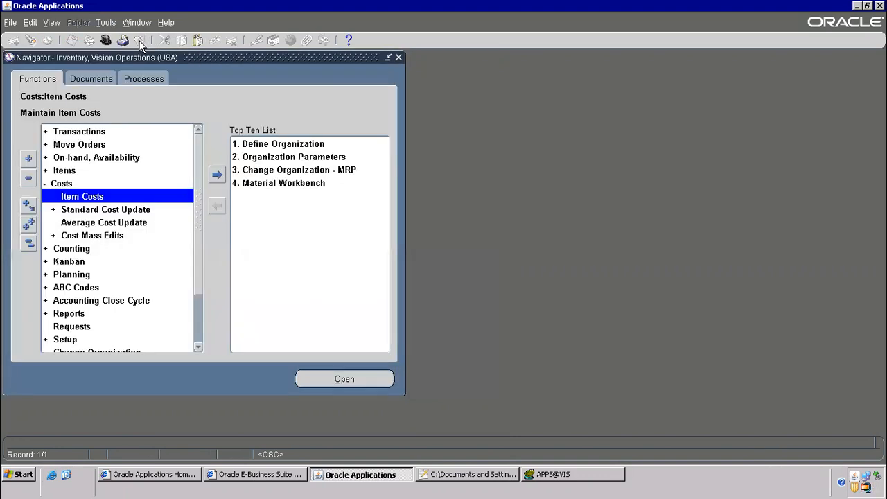
{"action": "left_click", "coordinate": [87, 210]}
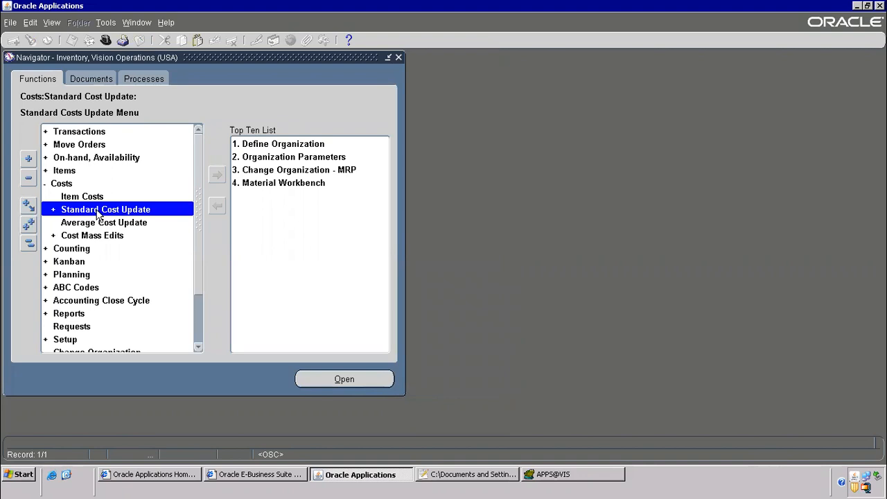
{"action": "double_click", "coordinate": [89, 210]}
{"action": "left_click", "coordinate": [97, 224]}
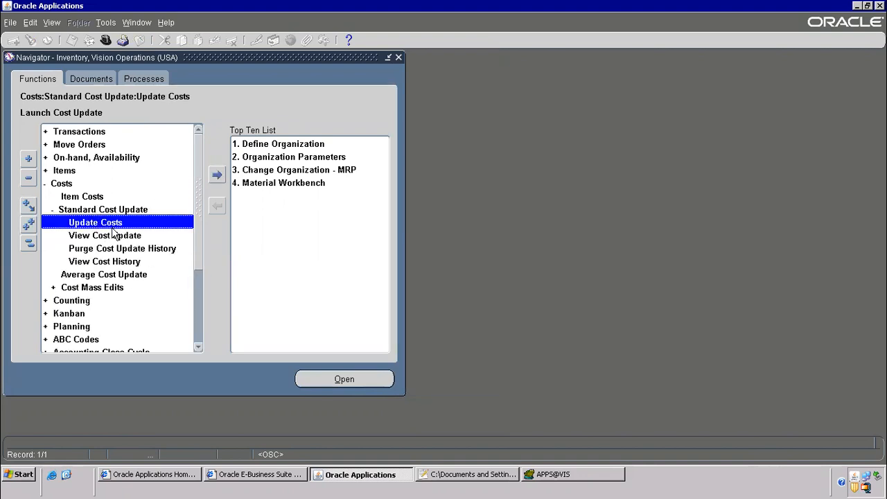
{"action": "double_click", "coordinate": [108, 221]}
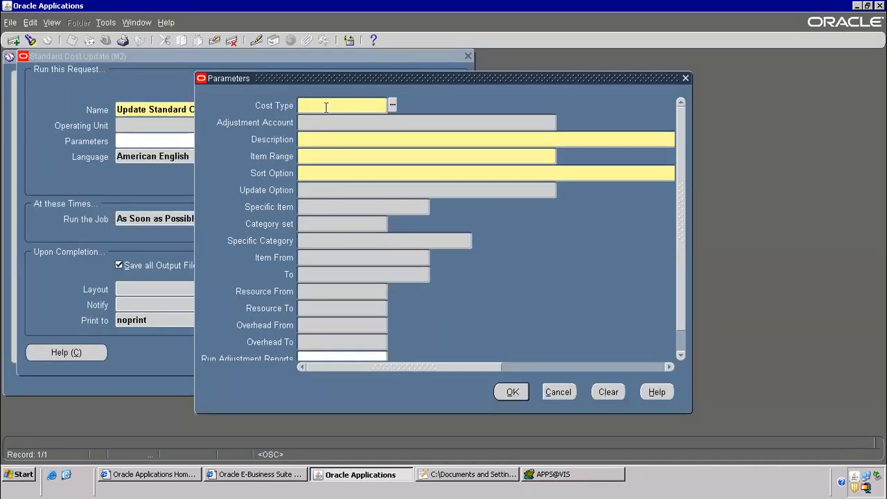
Set the request's cost type to Pending and its inventory adjustment account to the Std Cost Var. alias
{"action": "type", "text": "pen"}
{"action": "key", "text": "Tab"}
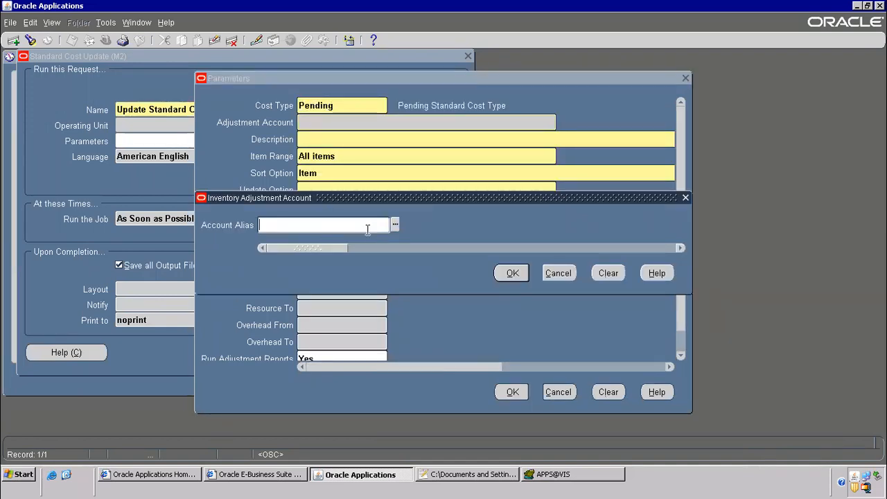
{"action": "type", "text": "s"}
{"action": "key", "text": "Tab"}
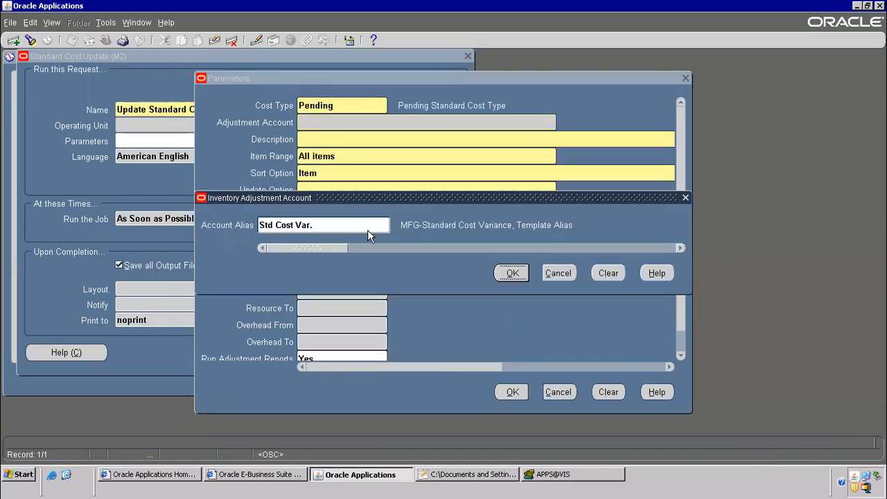
{"action": "left_click", "coordinate": [316, 224]}
{"action": "type", "text": "s"}
{"action": "key", "text": "Tab"}
{"action": "left_click", "coordinate": [511, 273]}
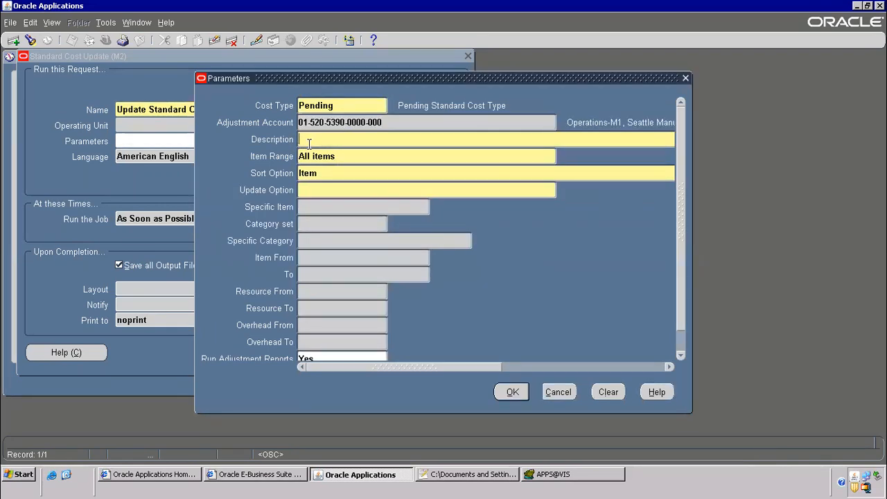
Enter the description "updating cost for item" and set the item range to Specific item
{"action": "type", "text": "updating "}
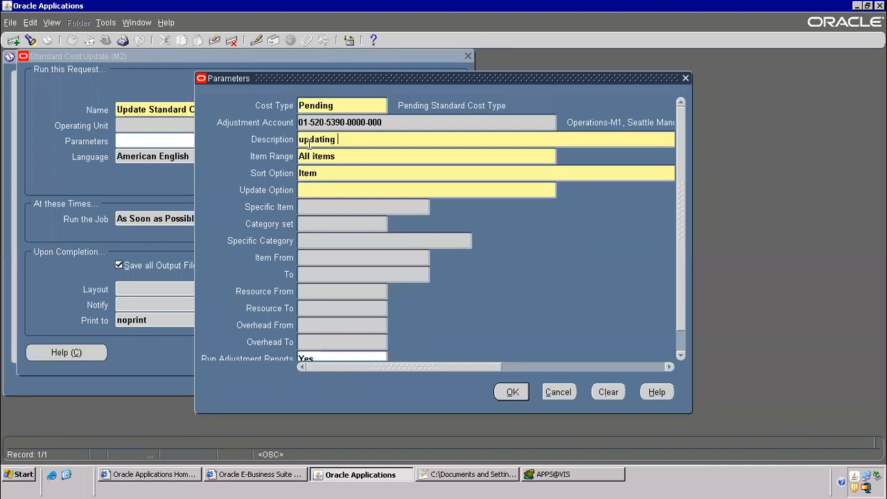
{"action": "type", "text": "cost for item"}
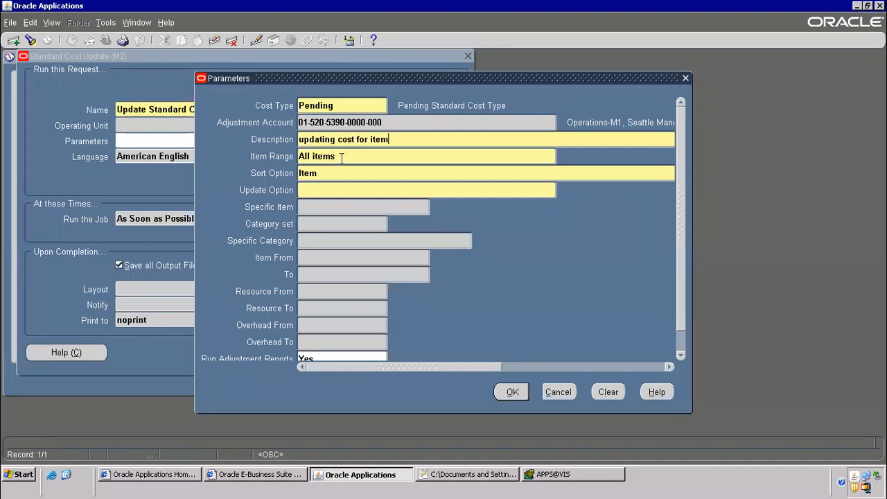
{"action": "key", "text": "Tab"}
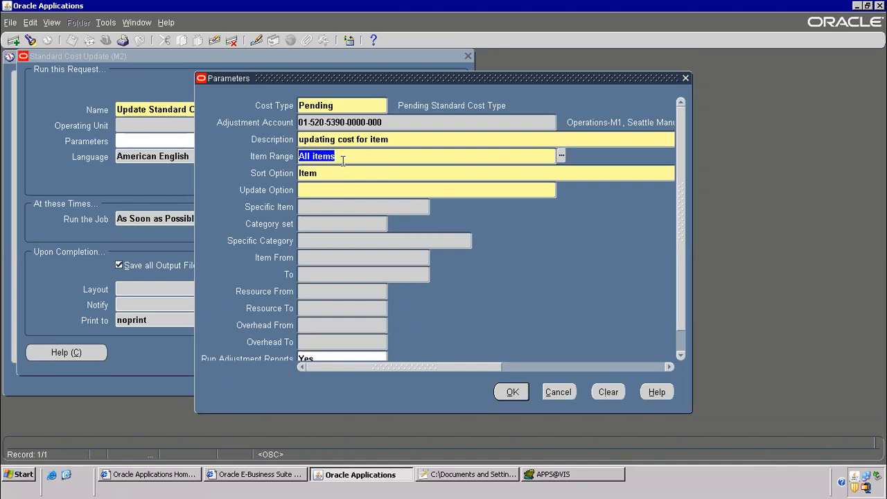
{"action": "left_click_drag", "start_coordinate": [357, 79], "coordinate": [328, 108]}
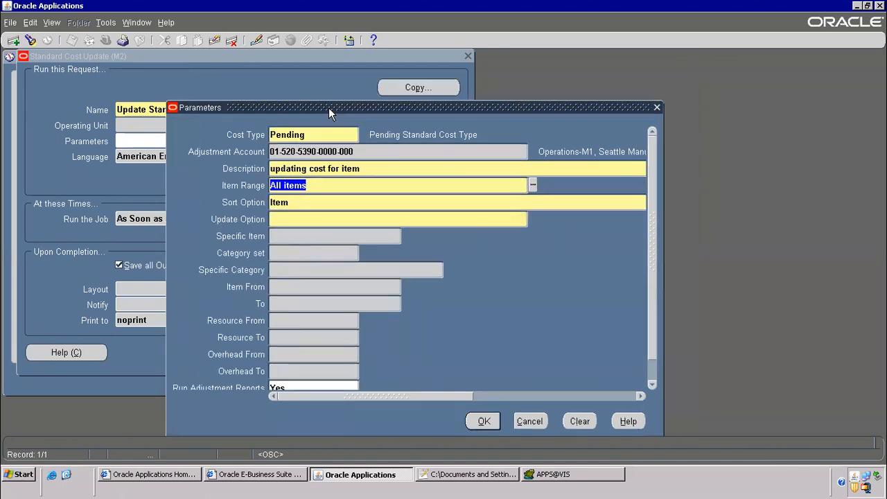
{"action": "left_click", "coordinate": [532, 185]}
{"action": "left_click", "coordinate": [201, 296]}
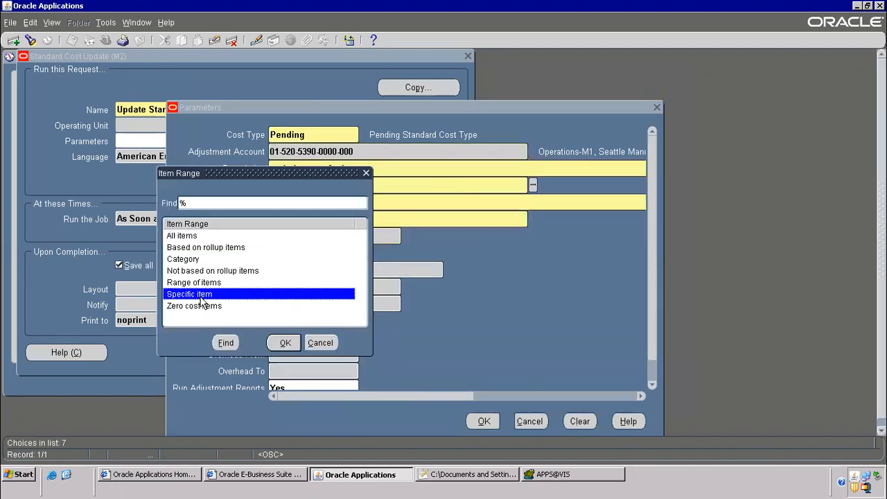
{"action": "left_click", "coordinate": [284, 343]}
Set the update option of the cost update request to Item costs only
{"action": "left_click", "coordinate": [292, 220]}
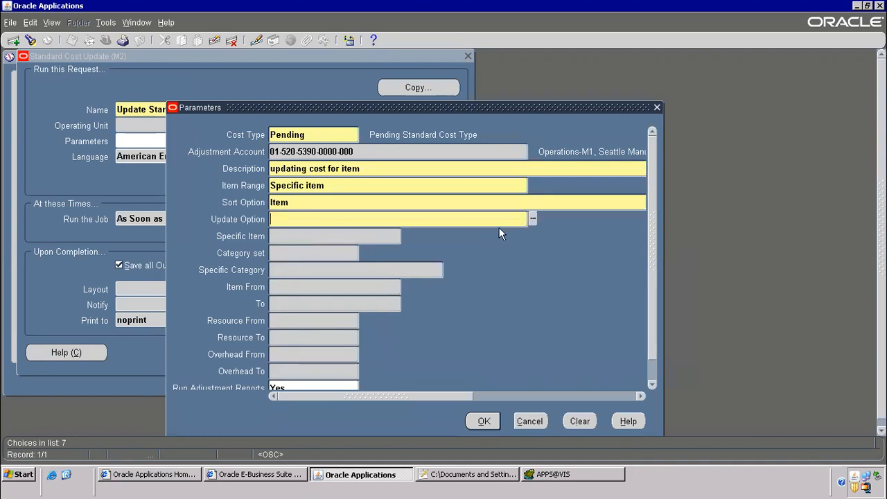
{"action": "left_click", "coordinate": [532, 219]}
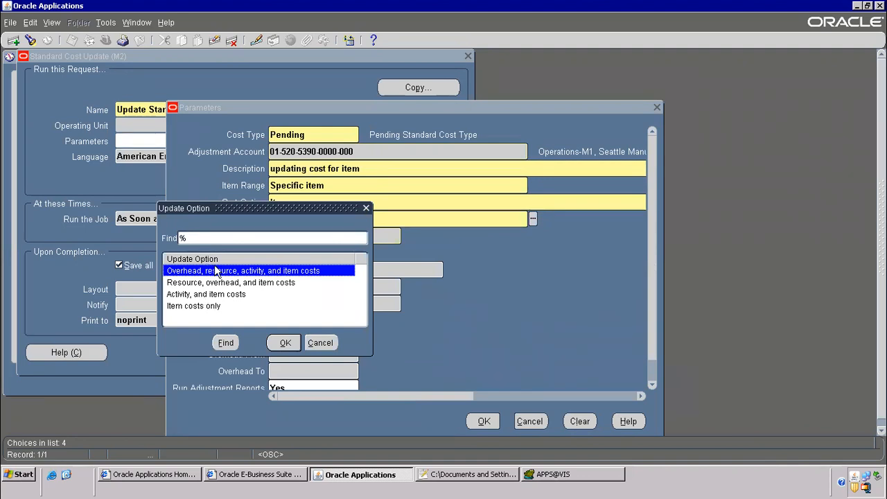
{"action": "left_click", "coordinate": [206, 307]}
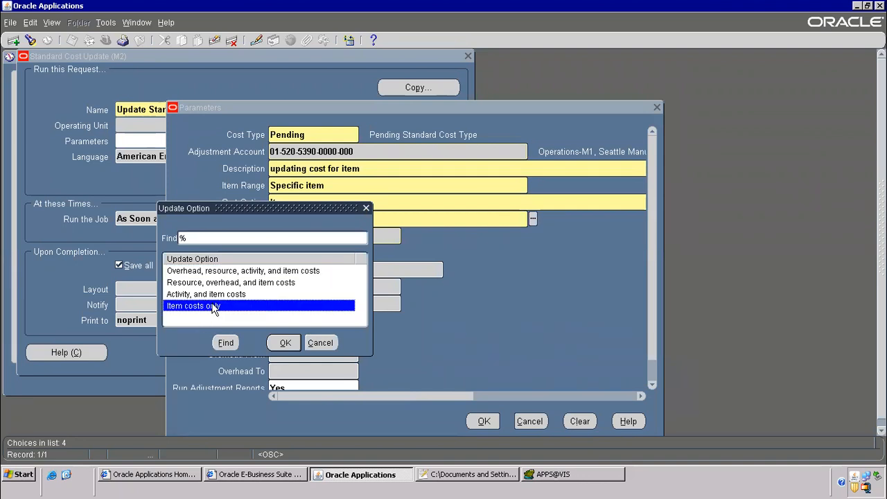
{"action": "left_click", "coordinate": [284, 341]}
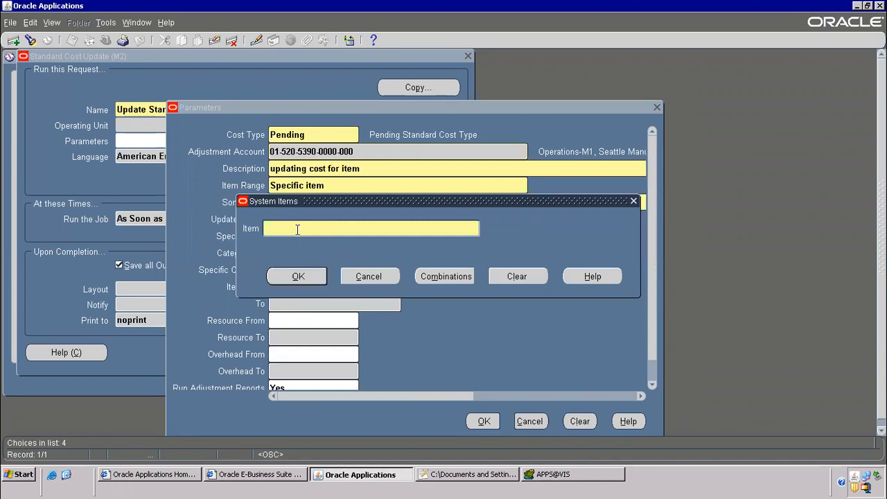
Try to set the Specific Item parameter with KEY% and KEYBOARD HP
{"action": "type", "text": "KEY%"}
{"action": "key", "text": "Return"}
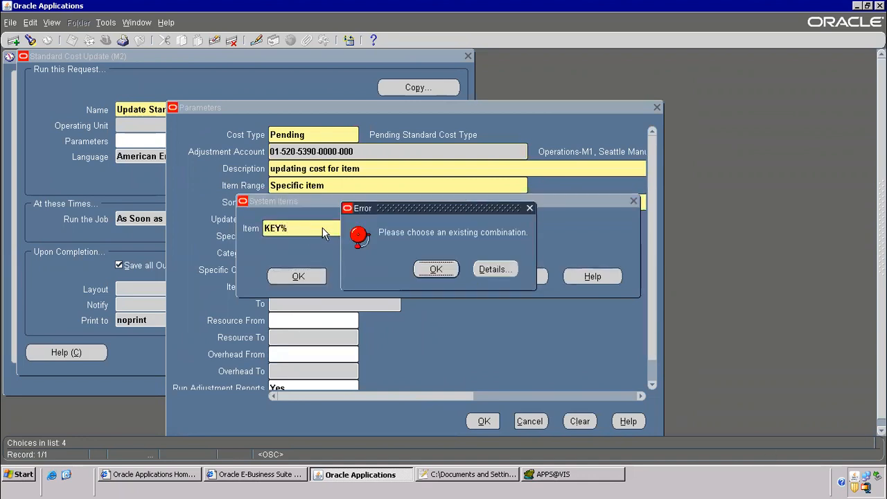
{"action": "left_click", "coordinate": [437, 268]}
{"action": "left_click", "coordinate": [333, 228]}
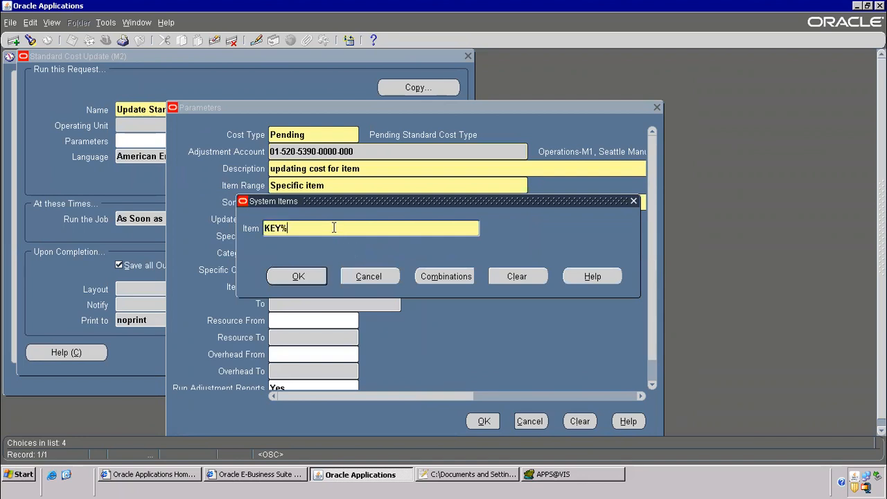
{"action": "type", "text": "BOARD HP"}
{"action": "left_click", "coordinate": [323, 275]}
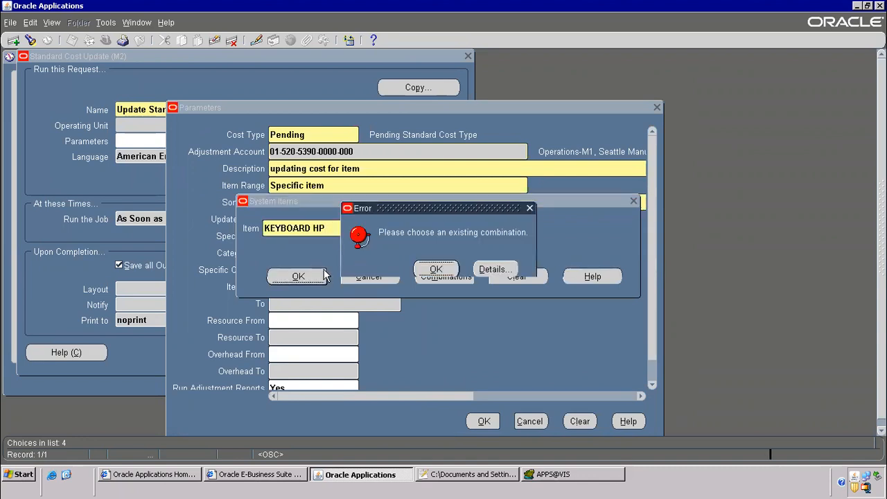
{"action": "left_click", "coordinate": [433, 270]}
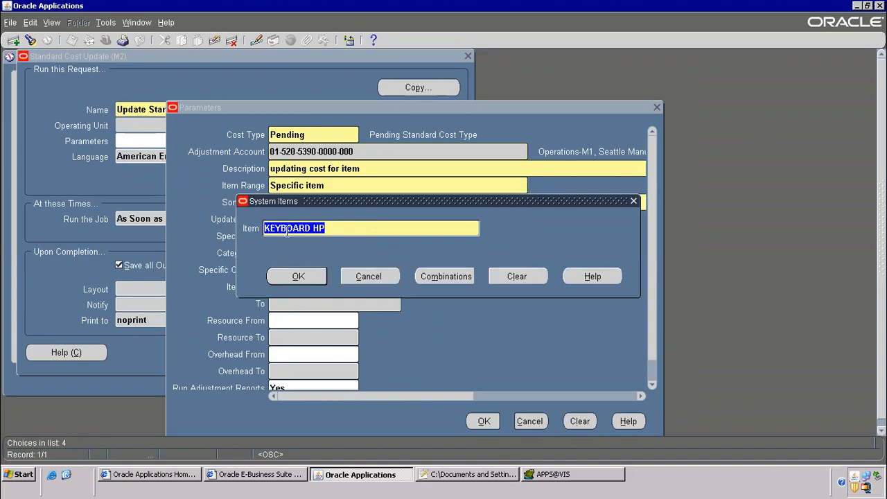
{"action": "left_click", "coordinate": [374, 276]}
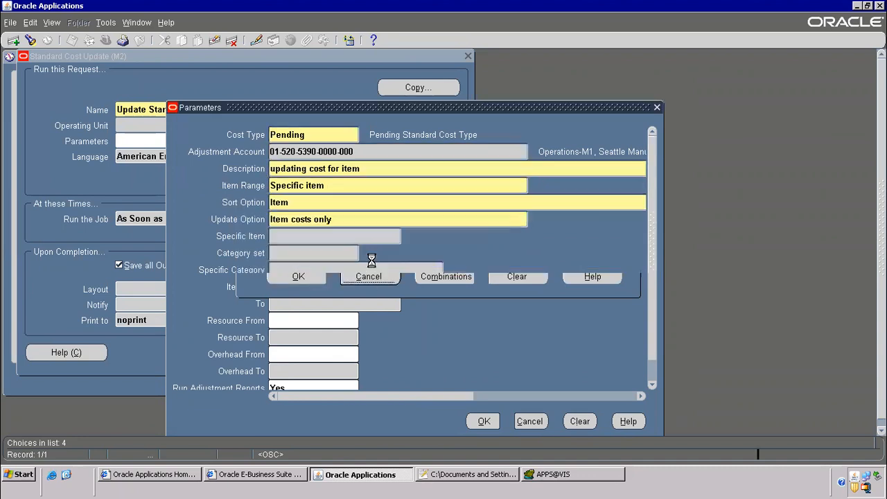
{"action": "left_click", "coordinate": [566, 278]}
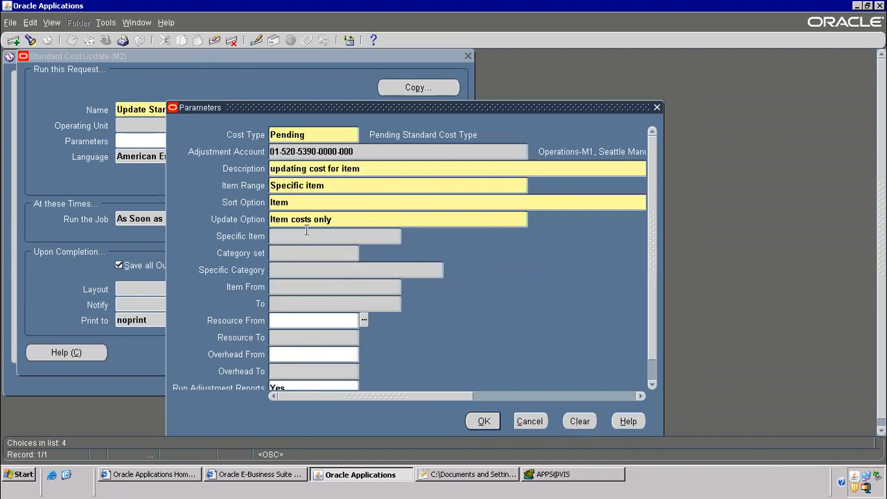
Enter KEYBOARD HP as the low value of the request's item range
{"action": "left_click", "coordinate": [285, 287]}
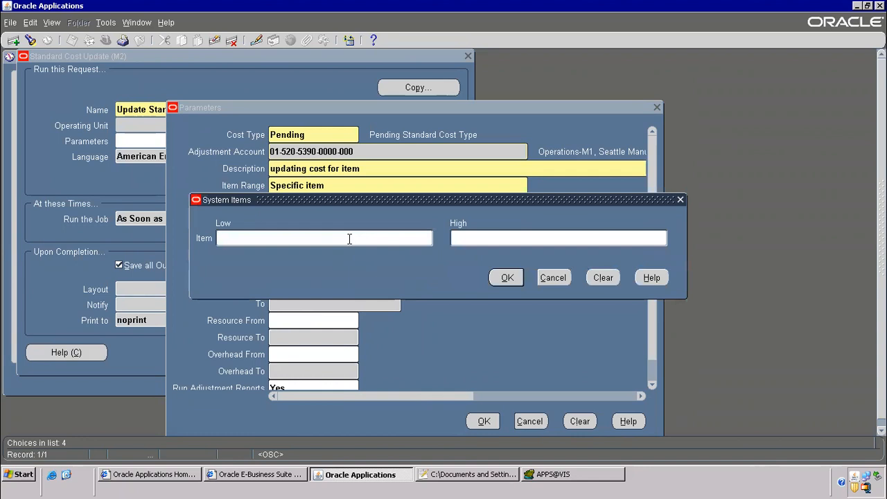
{"action": "type", "text": "KEY%"}
{"action": "key", "text": "Return"}
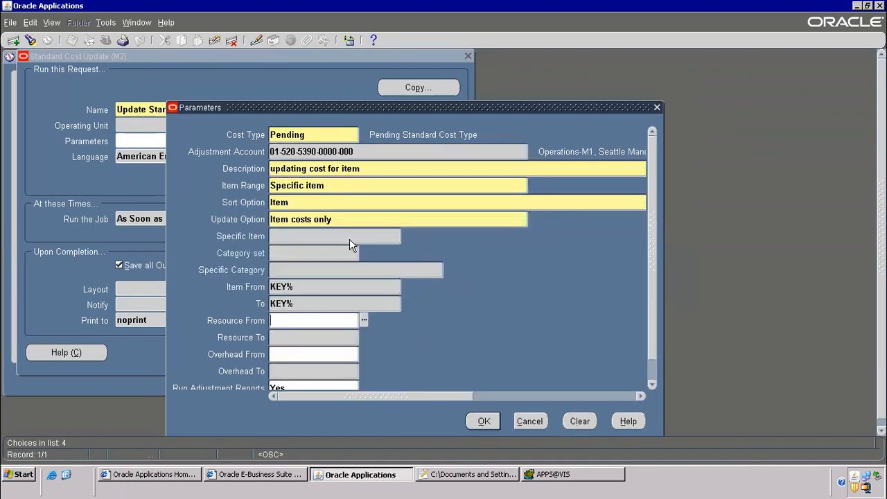
{"action": "left_click", "coordinate": [333, 288]}
{"action": "left_click", "coordinate": [354, 242]}
{"action": "type", "text": "BOARD HP"}
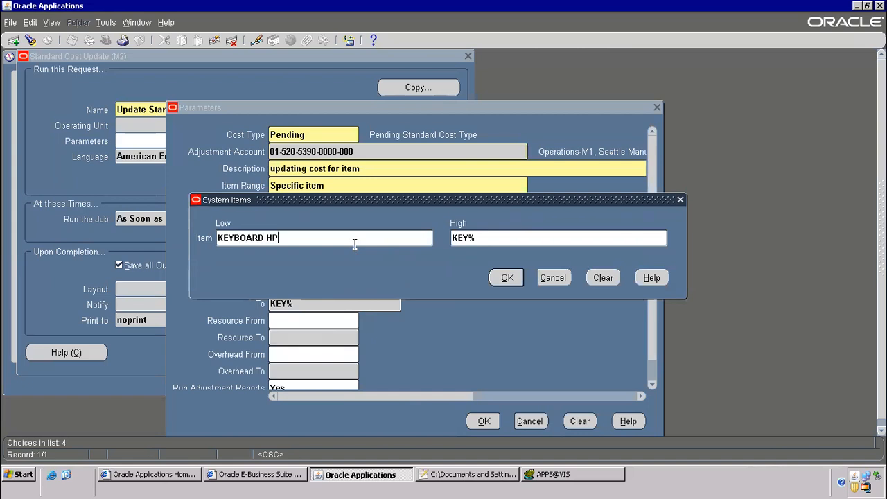
{"action": "key", "text": "Tab"}
Copy the low value KEYBOARD HP into the high value of the item range and accept the range
{"action": "left_click", "coordinate": [307, 238]}
{"action": "key", "text": "ctrl+c"}
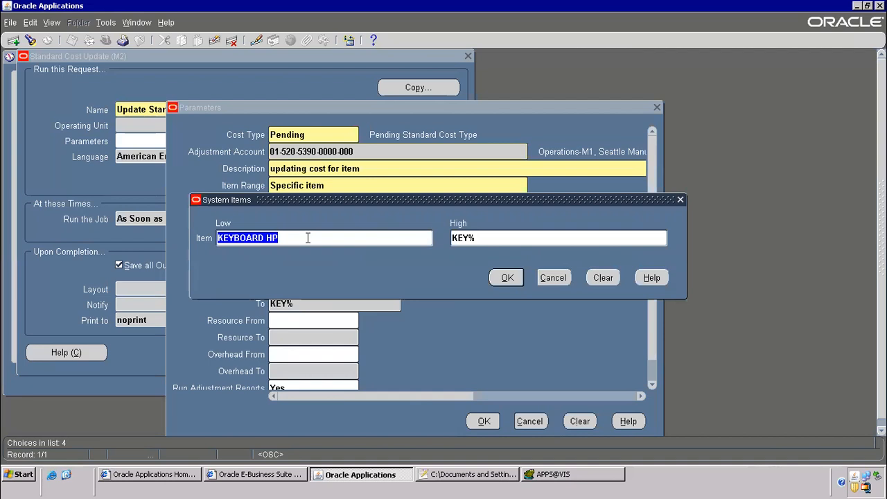
{"action": "left_click", "coordinate": [476, 236]}
{"action": "key", "text": "ctrl+v"}
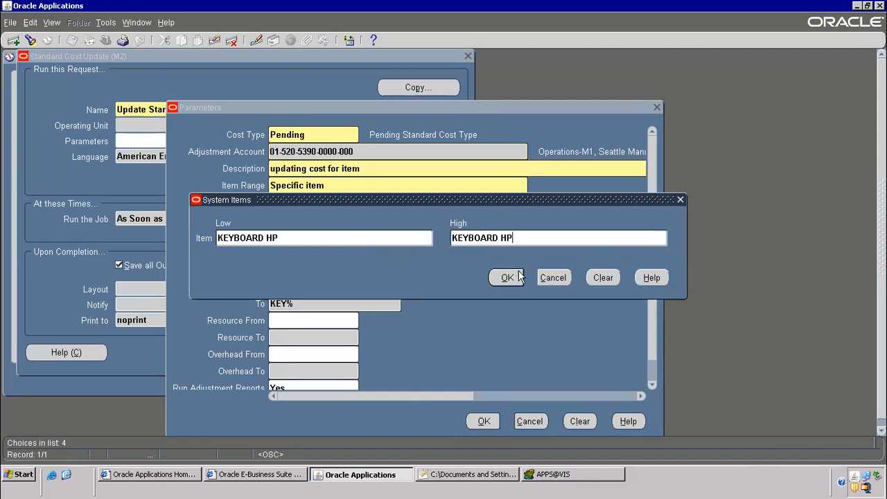
{"action": "left_click", "coordinate": [507, 277]}
{"action": "left_click", "coordinate": [327, 287]}
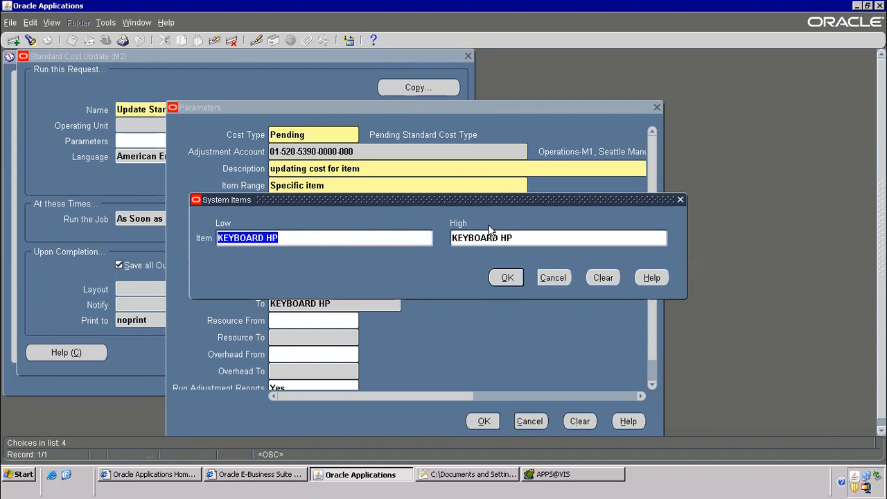
{"action": "left_click", "coordinate": [505, 278]}
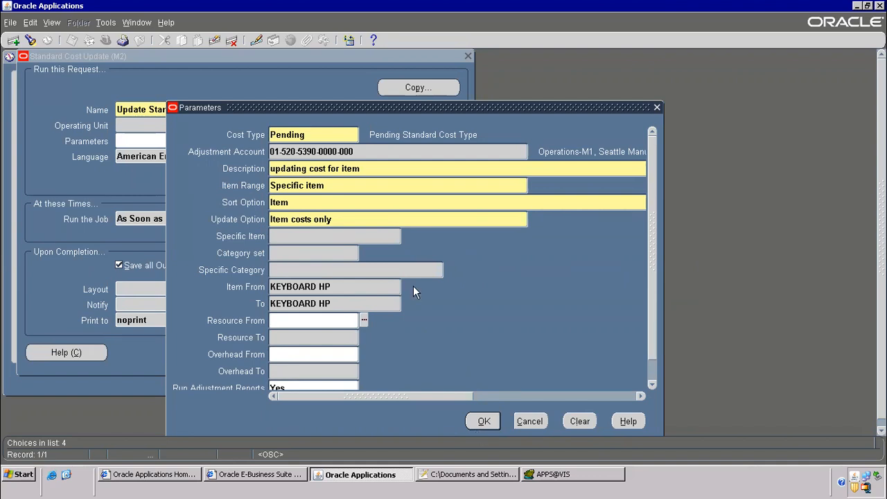
Try to accept the request parameters and enter KEYBOARD HP as the specific item
{"action": "left_click", "coordinate": [480, 422]}
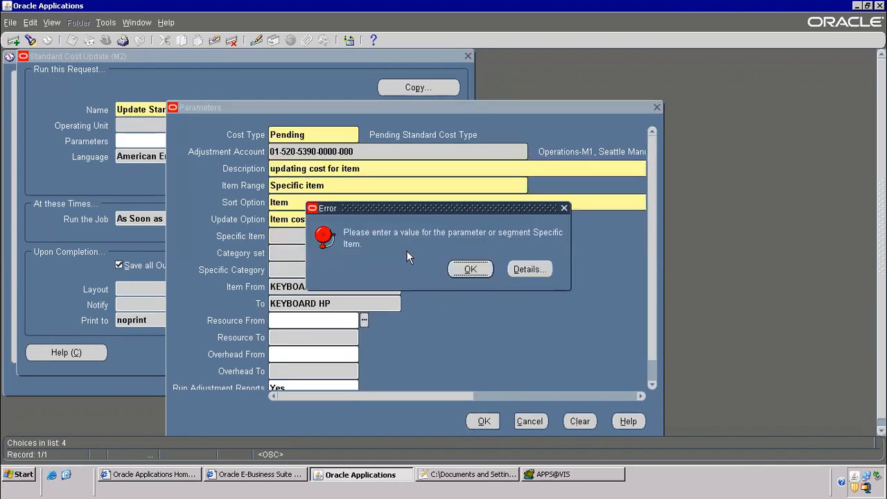
{"action": "left_click", "coordinate": [470, 270]}
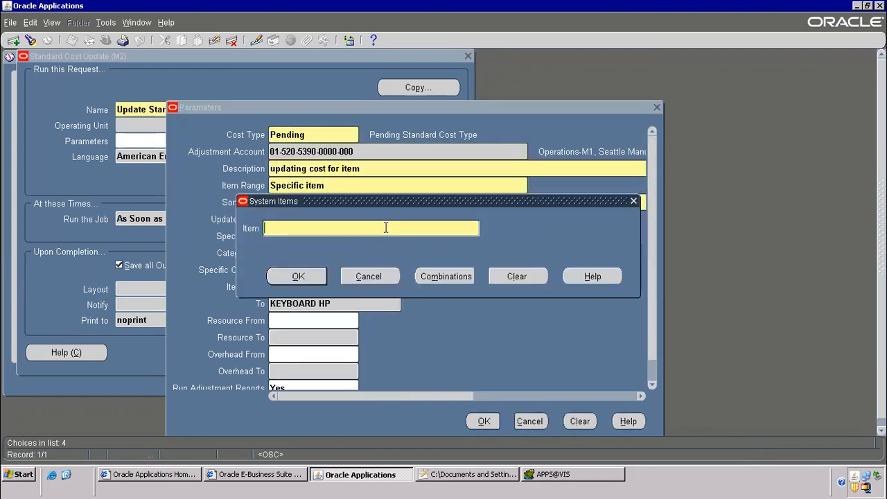
{"action": "type", "text": "KEYBOARD HP"}
{"action": "key", "text": "Return"}
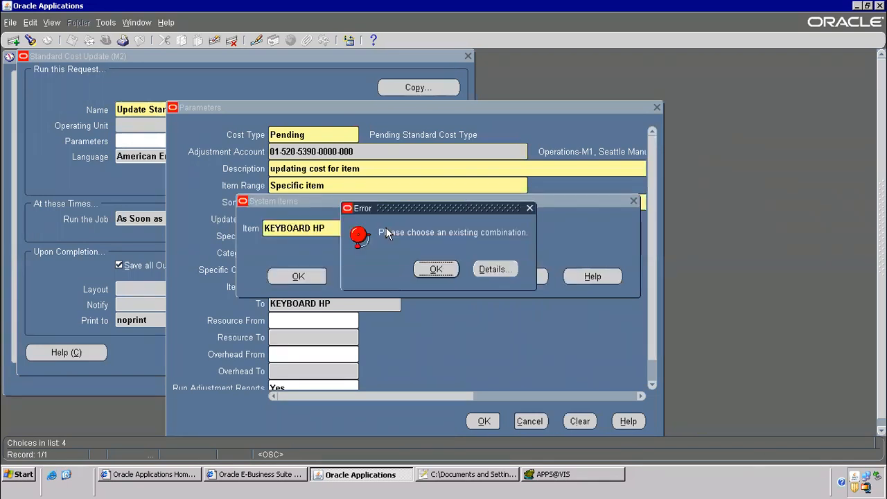
{"action": "left_click", "coordinate": [438, 270]}
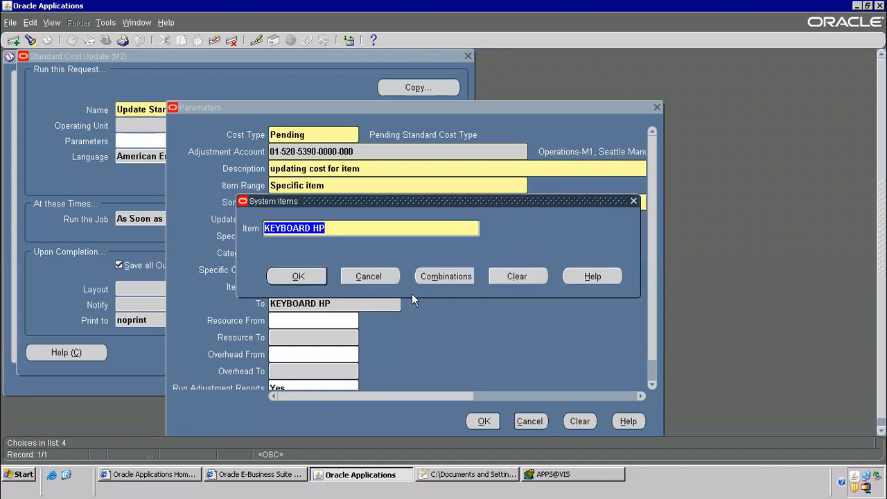
{"action": "left_click", "coordinate": [370, 277]}
{"action": "left_click", "coordinate": [545, 275]}
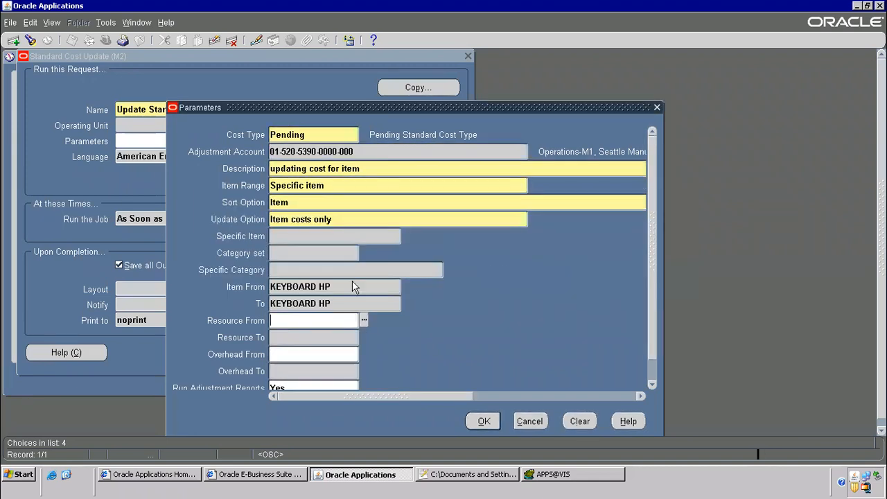
Change the update option to Overhead, resource, activity, and item costs
{"action": "left_click", "coordinate": [317, 213]}
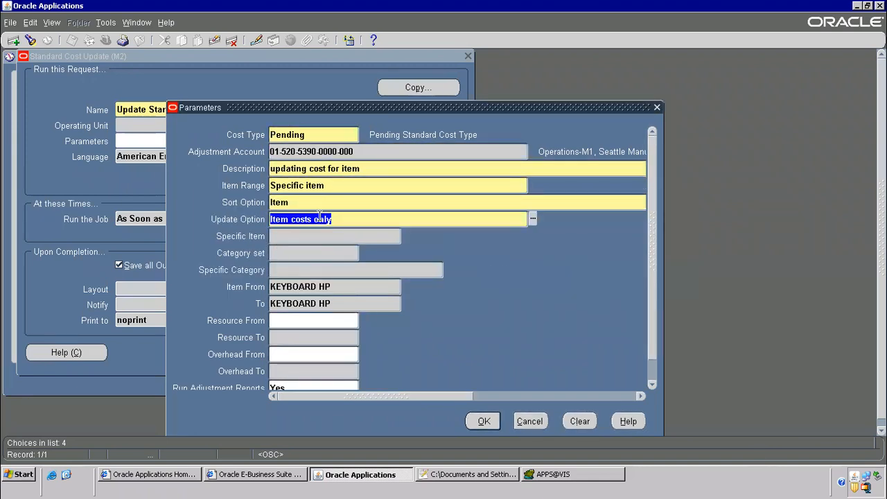
{"action": "left_click", "coordinate": [532, 219]}
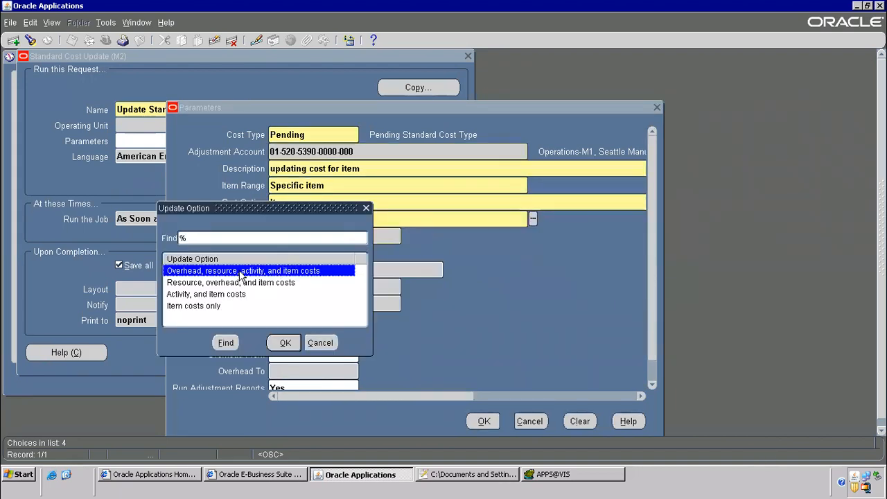
{"action": "double_click", "coordinate": [240, 272]}
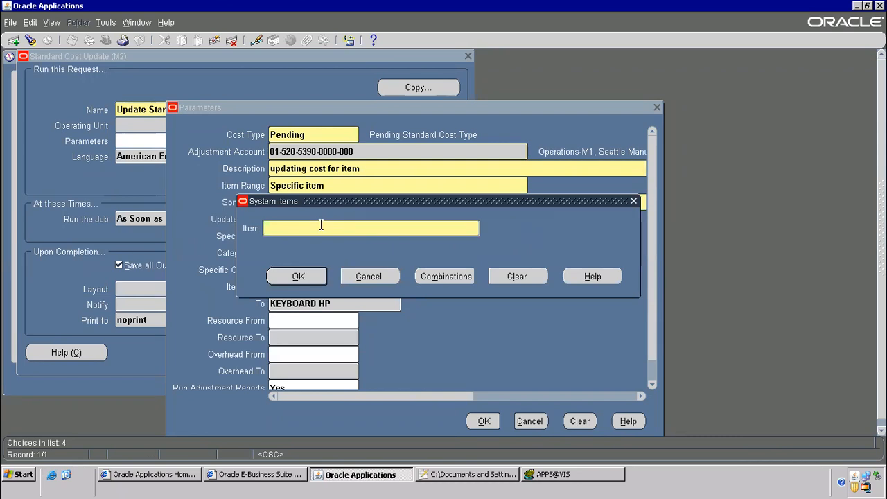
Search the item combinations for "KEY BOARD %" and choose KEY BOARD HP as the specific item, keeping the item range
{"action": "left_click", "coordinate": [460, 274]}
{"action": "type", "text": "KEY BOARD %"}
{"action": "key", "text": "Return"}
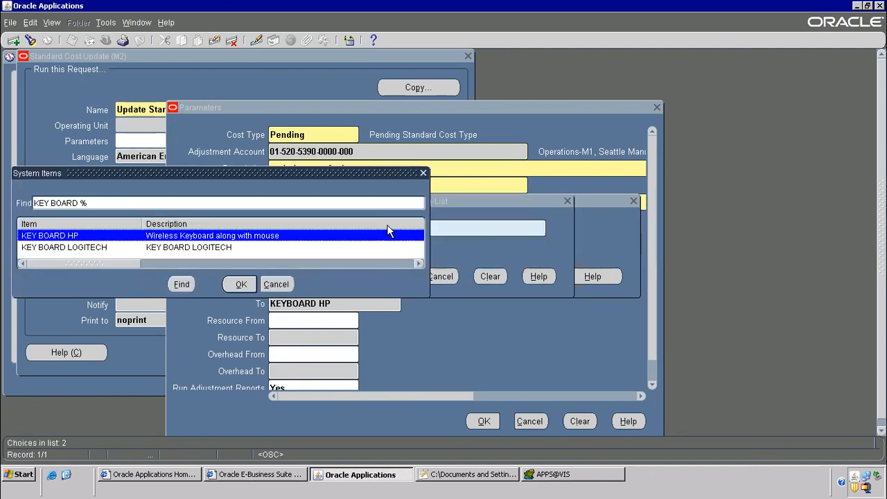
{"action": "left_click", "coordinate": [241, 284]}
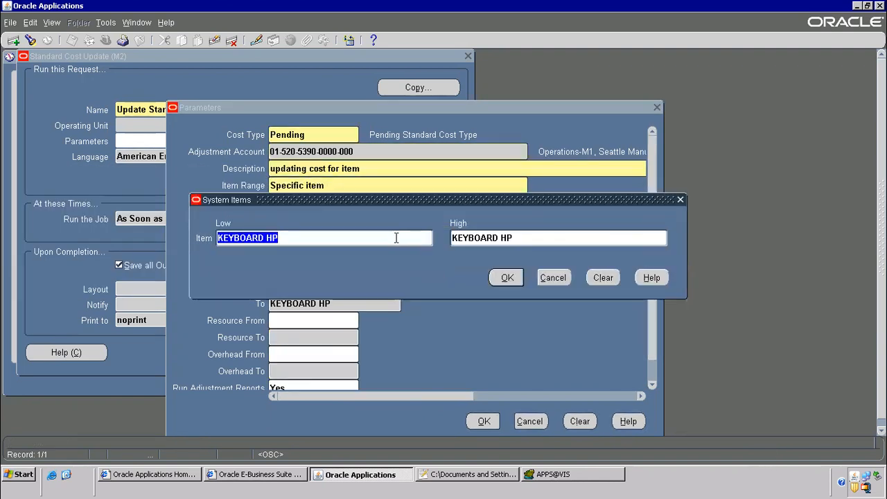
{"action": "left_click", "coordinate": [508, 277]}
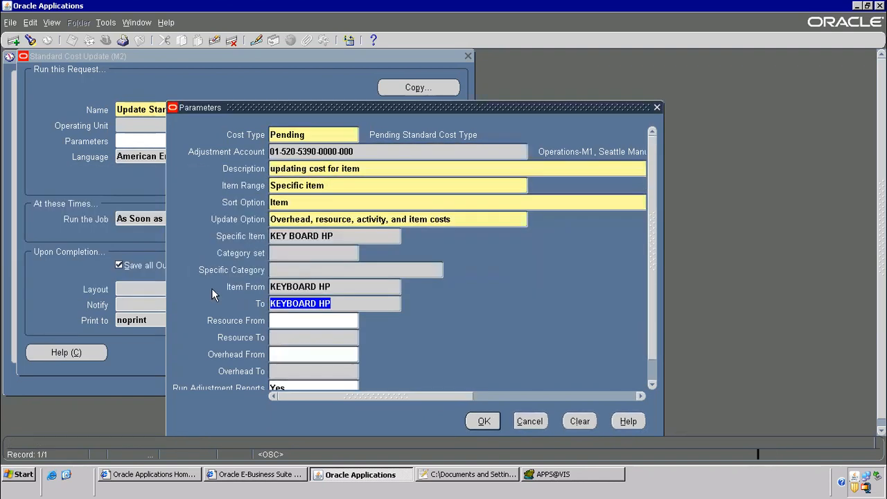
Examine the specific item, cost type and inventory adjustment account segments in the request parameters
{"action": "double_click", "coordinate": [297, 235]}
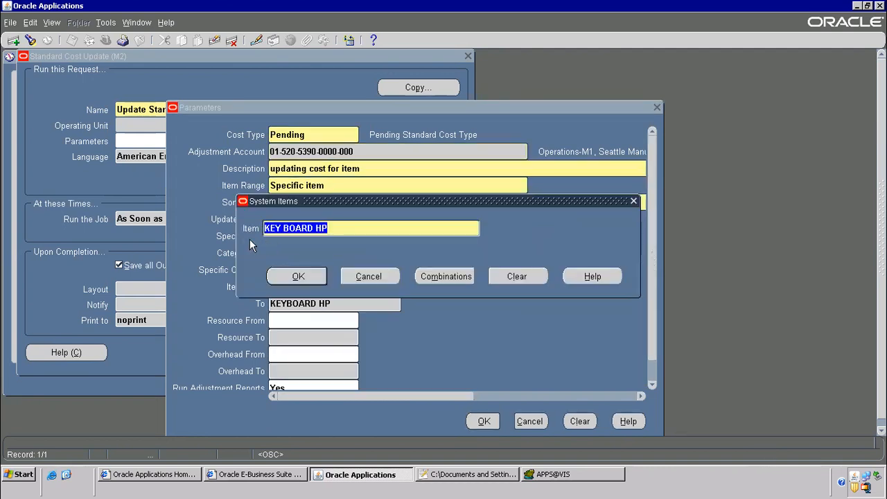
{"action": "left_click", "coordinate": [367, 275]}
{"action": "left_click", "coordinate": [507, 277]}
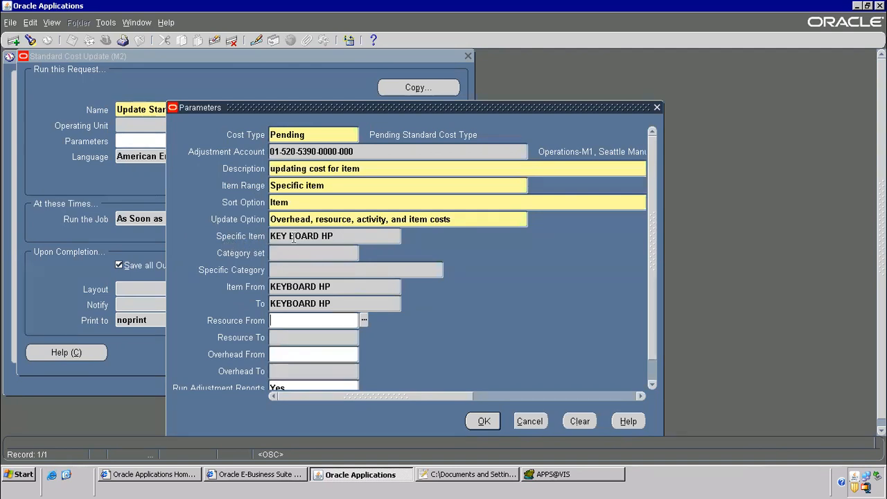
{"action": "double_click", "coordinate": [293, 237]}
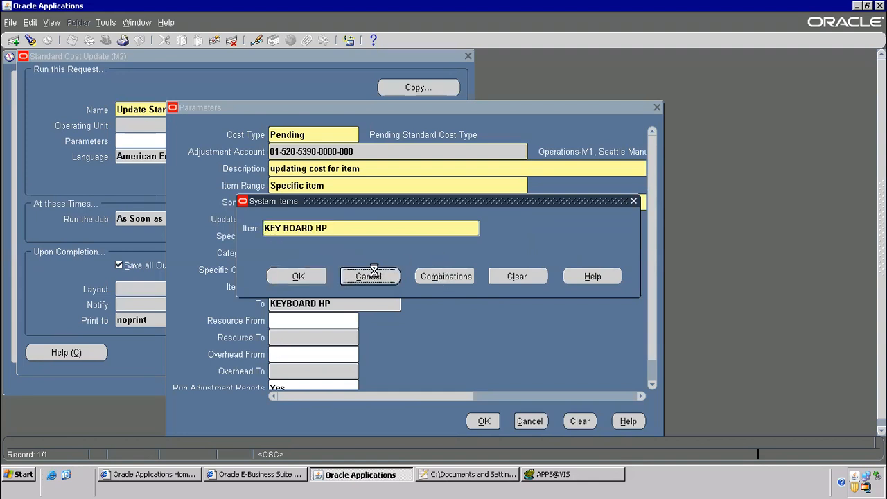
{"action": "left_click", "coordinate": [377, 276]}
{"action": "left_click", "coordinate": [539, 276]}
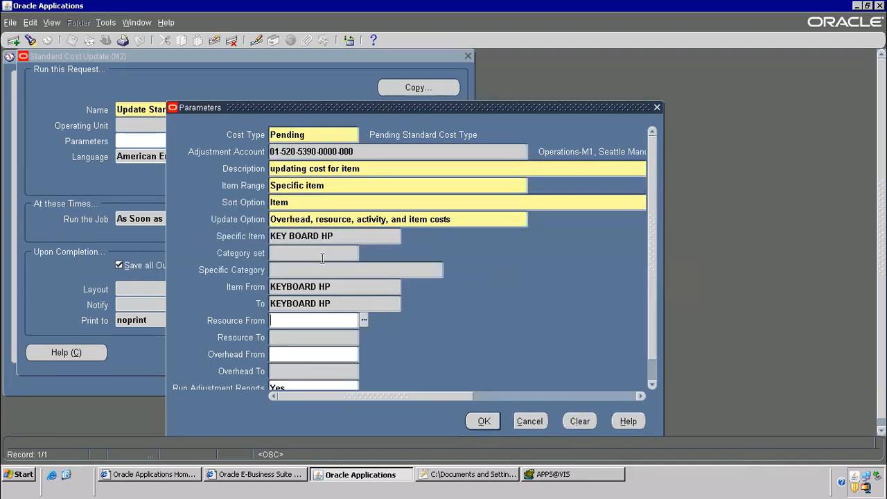
{"action": "left_click_drag", "start_coordinate": [378, 109], "coordinate": [339, 75]}
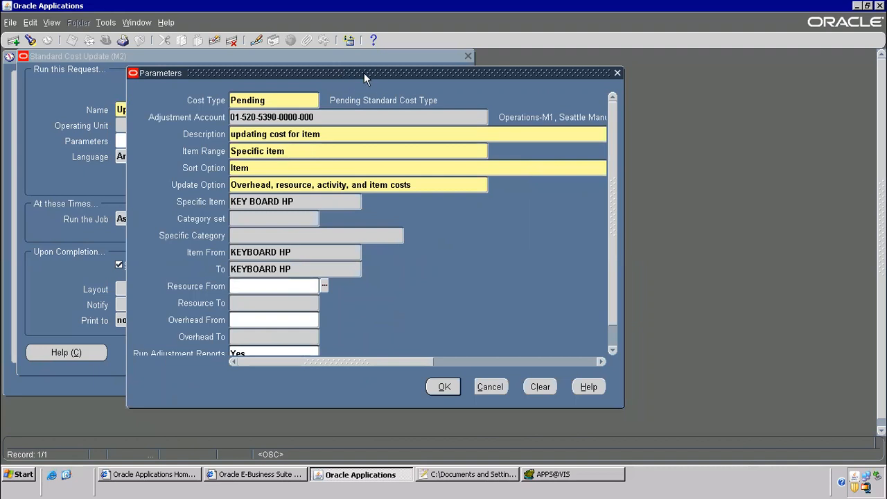
{"action": "left_click", "coordinate": [252, 98]}
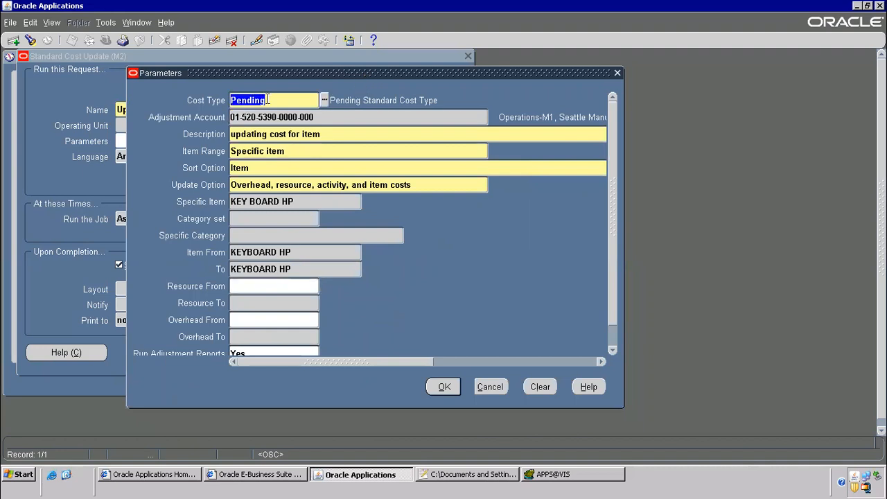
{"action": "left_click", "coordinate": [267, 115]}
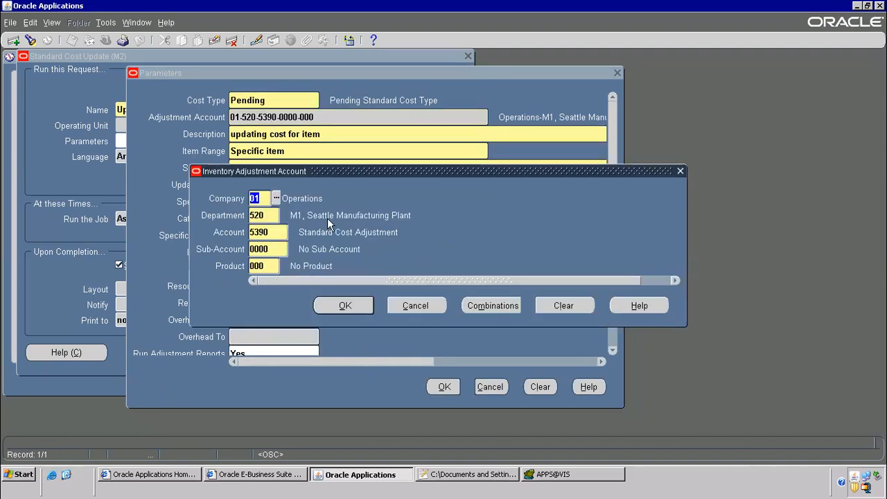
{"action": "left_click", "coordinate": [265, 214]}
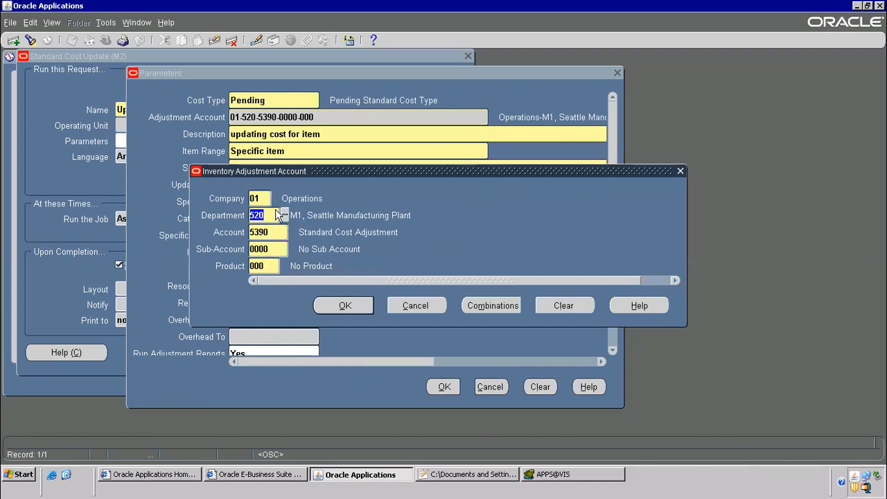
{"action": "left_click_drag", "start_coordinate": [312, 170], "coordinate": [490, 125]}
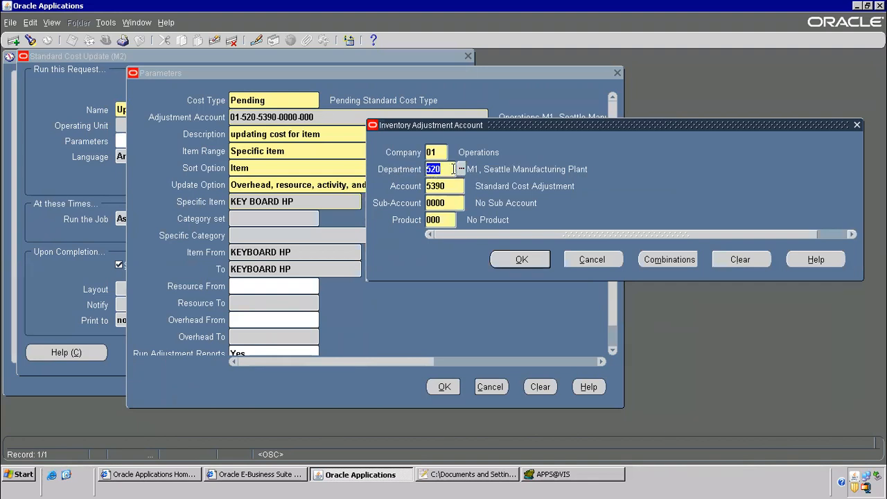
{"action": "left_click", "coordinate": [523, 259]}
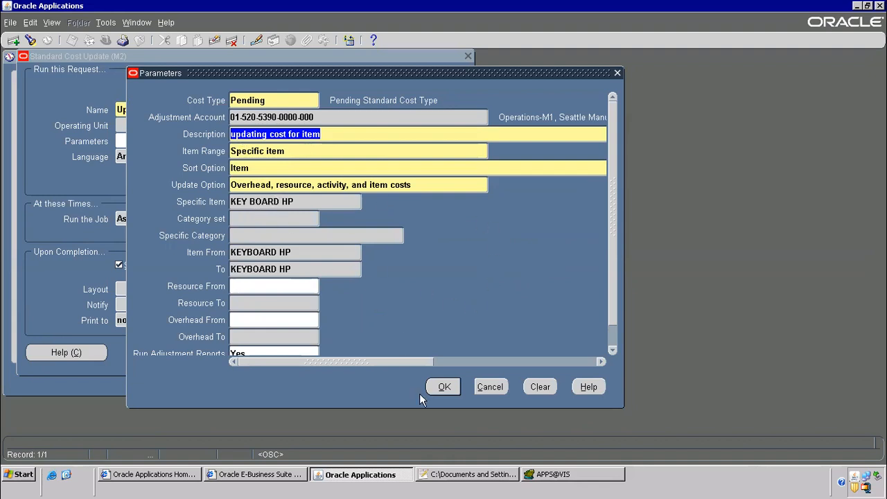
Accept the parameters and submit the Update Standard Costs request
{"action": "left_click", "coordinate": [447, 386]}
{"action": "left_click", "coordinate": [327, 352]}
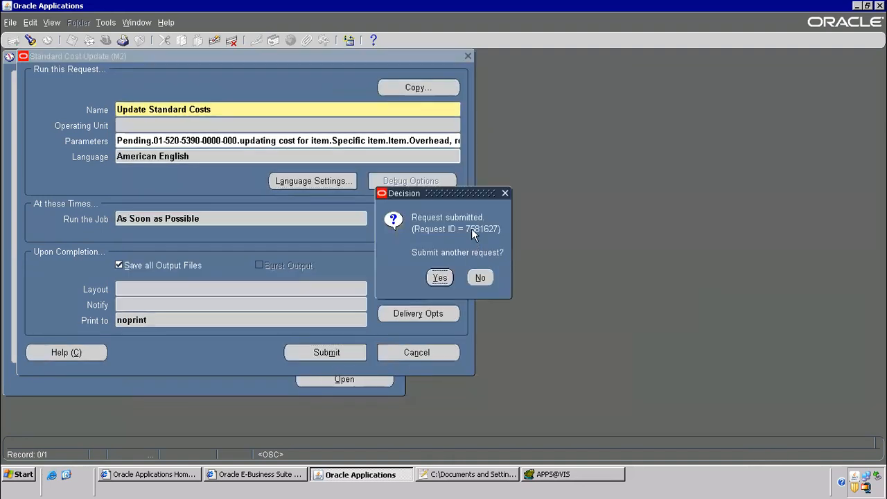
Decline submitting another request and find all of your own concurrent requests from the last 7 days, ordered by request ID
{"action": "left_click", "coordinate": [471, 280]}
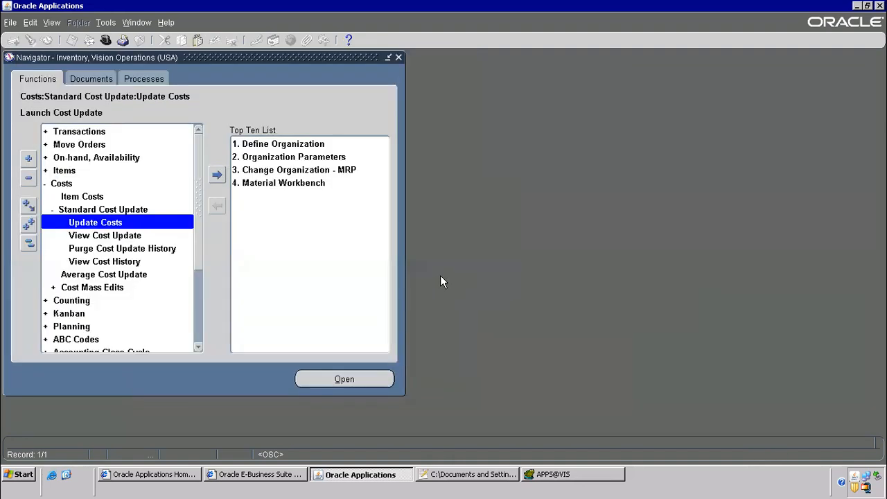
{"action": "left_click", "coordinate": [51, 23]}
{"action": "left_click", "coordinate": [63, 188]}
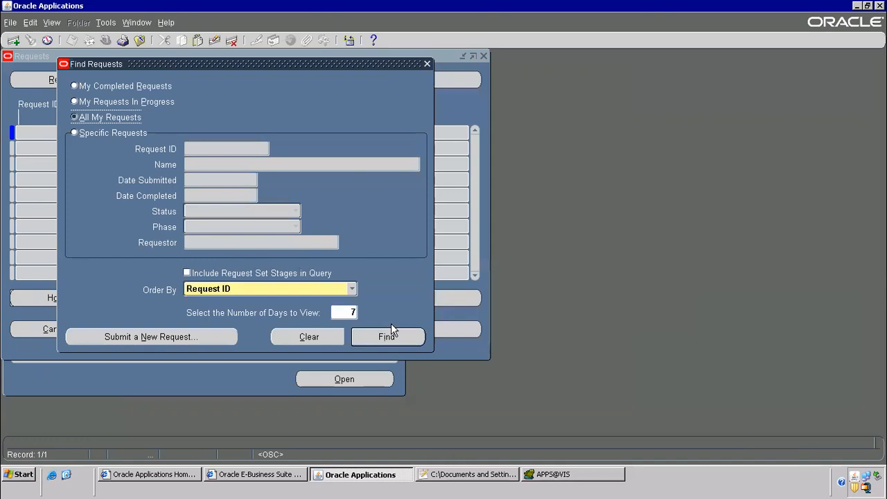
{"action": "left_click", "coordinate": [400, 335]}
Refresh the requests list repeatedly to monitor the Update Standard Costs request until it finishes, glancing at the Notepad++ notes while waiting
{"action": "left_click", "coordinate": [88, 80]}
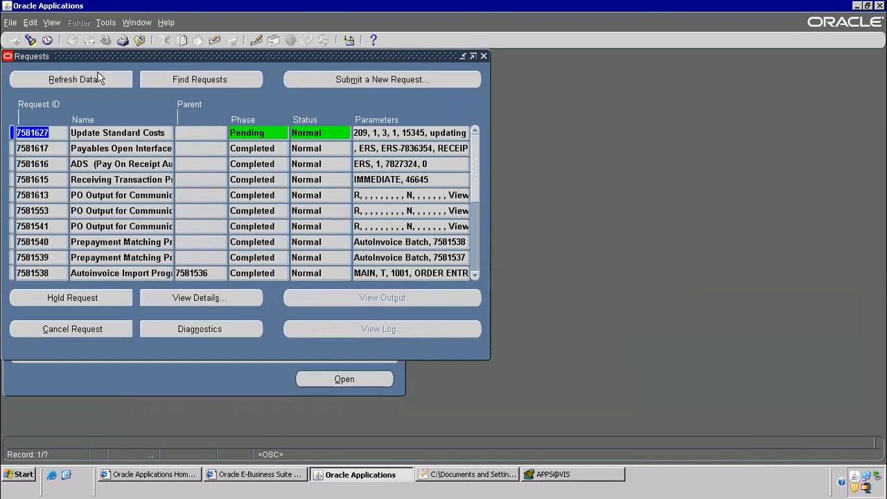
{"action": "left_click", "coordinate": [100, 78]}
{"action": "key", "text": "Tab"}
{"action": "left_click", "coordinate": [101, 80]}
{"action": "left_click", "coordinate": [96, 82]}
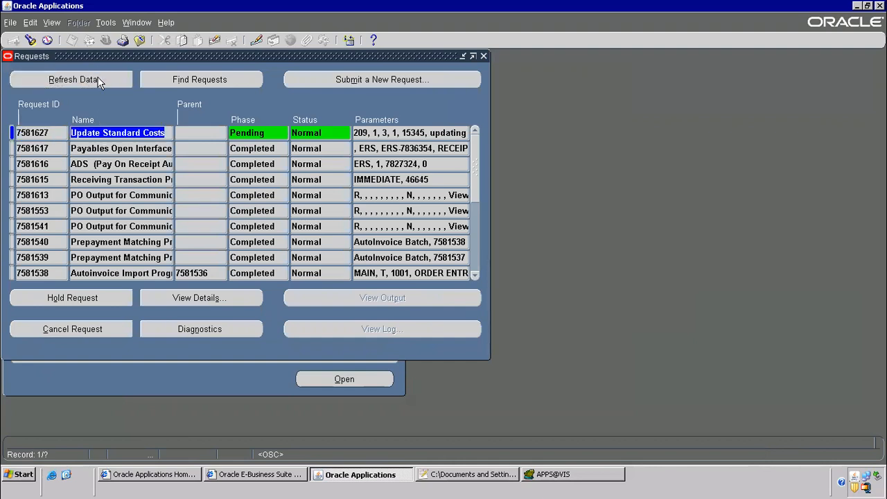
{"action": "left_click", "coordinate": [99, 82]}
{"action": "left_click", "coordinate": [97, 79]}
{"action": "left_click", "coordinate": [97, 79]}
{"action": "left_click", "coordinate": [88, 81]}
{"action": "left_click", "coordinate": [111, 79]}
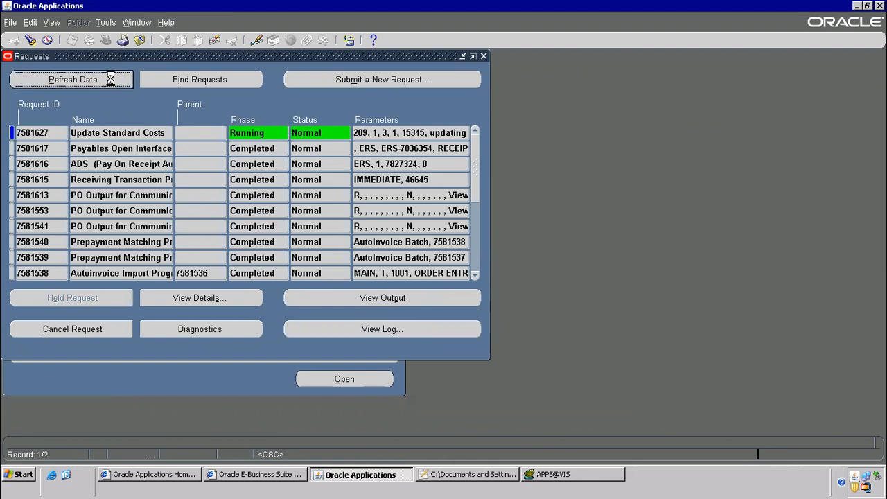
{"action": "left_click", "coordinate": [110, 77]}
{"action": "left_click", "coordinate": [111, 80]}
{"action": "left_click", "coordinate": [468, 474]}
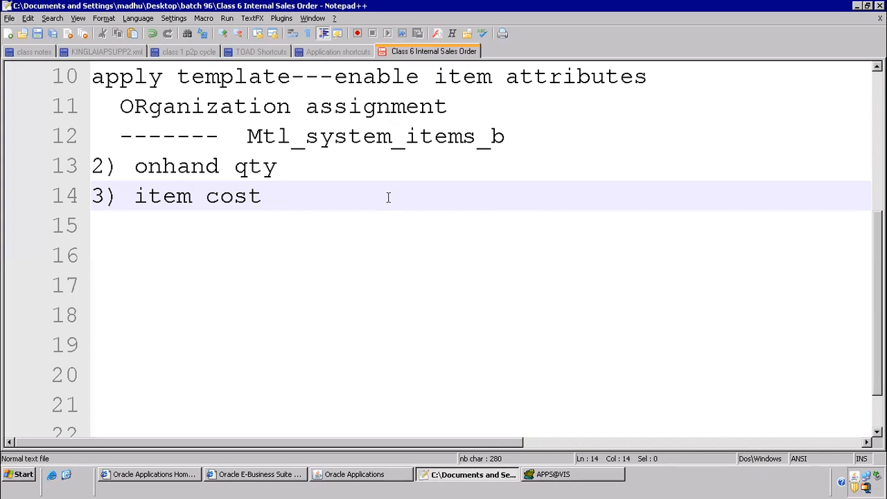
{"action": "left_click", "coordinate": [350, 478]}
{"action": "left_click", "coordinate": [73, 80]}
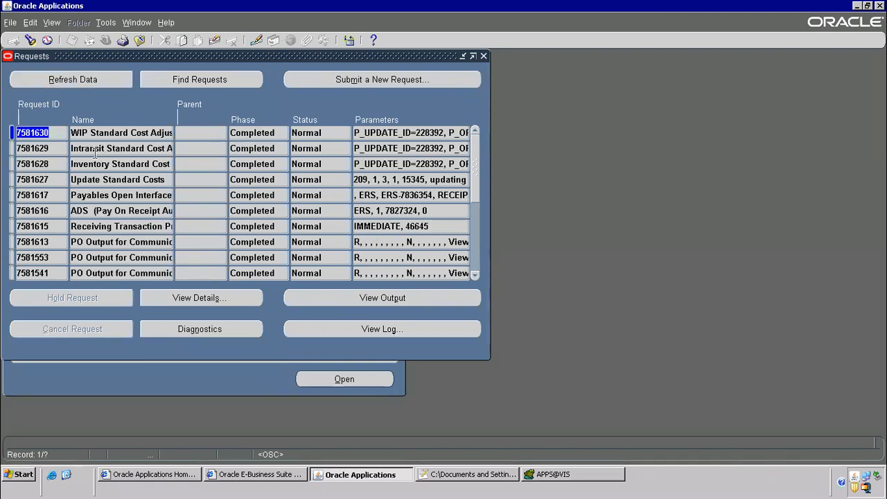
Try to view the output of the Update Standard Costs request and dismiss the resulting note
{"action": "left_click", "coordinate": [159, 179]}
{"action": "left_click", "coordinate": [399, 300]}
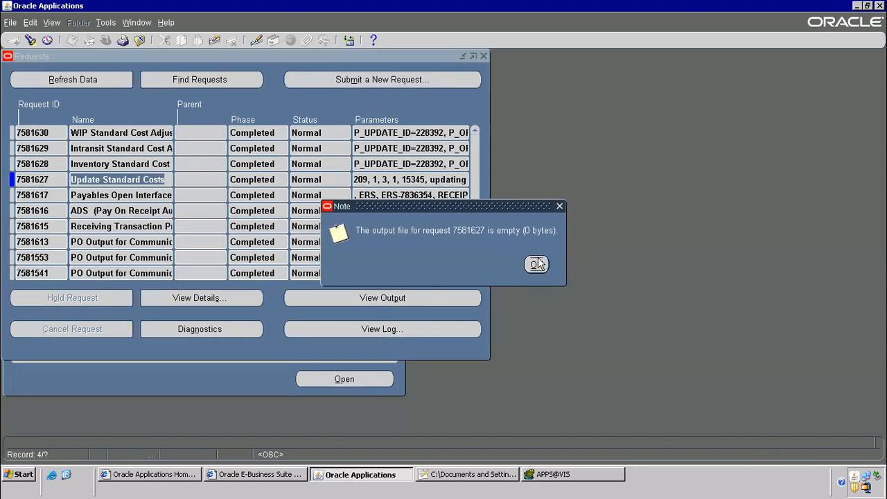
{"action": "left_click", "coordinate": [541, 264]}
{"action": "left_click", "coordinate": [353, 298]}
{"action": "left_click", "coordinate": [531, 263]}
View the output report of the Inventory Standard Cost adjustment request full screen, and close it
{"action": "left_click", "coordinate": [127, 164]}
{"action": "left_click", "coordinate": [404, 299]}
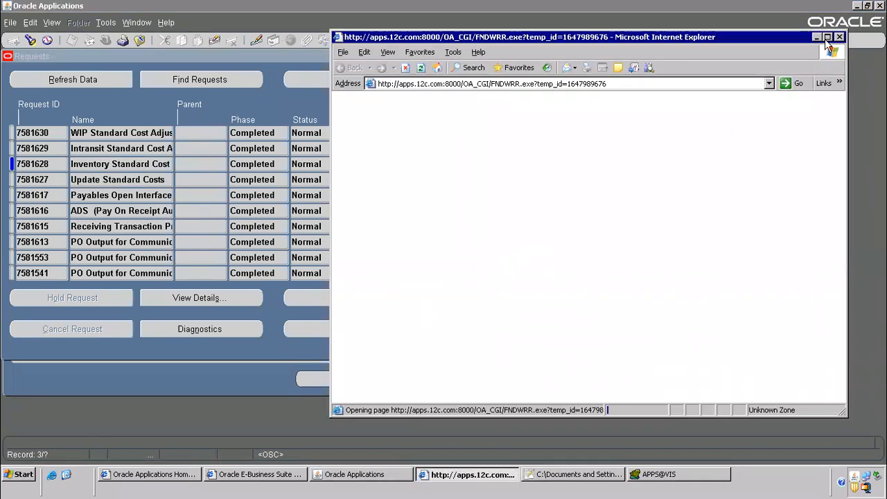
{"action": "left_click", "coordinate": [827, 37]}
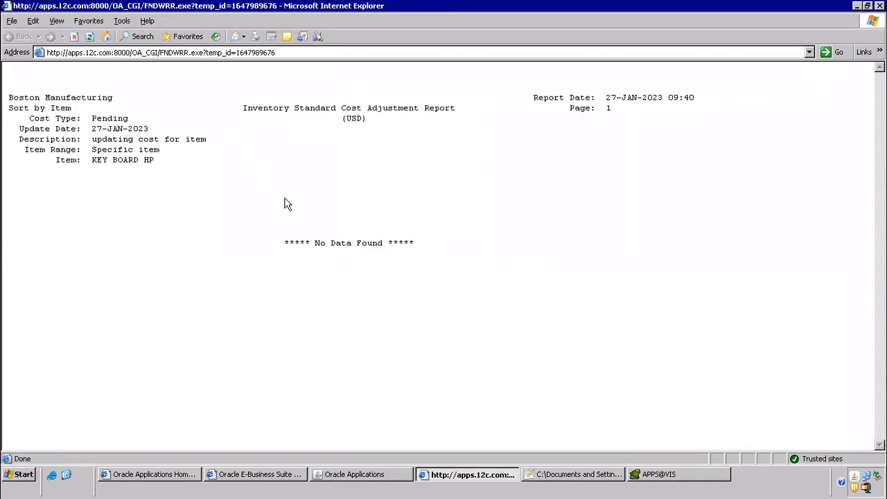
{"action": "key", "text": "alt+F4"}
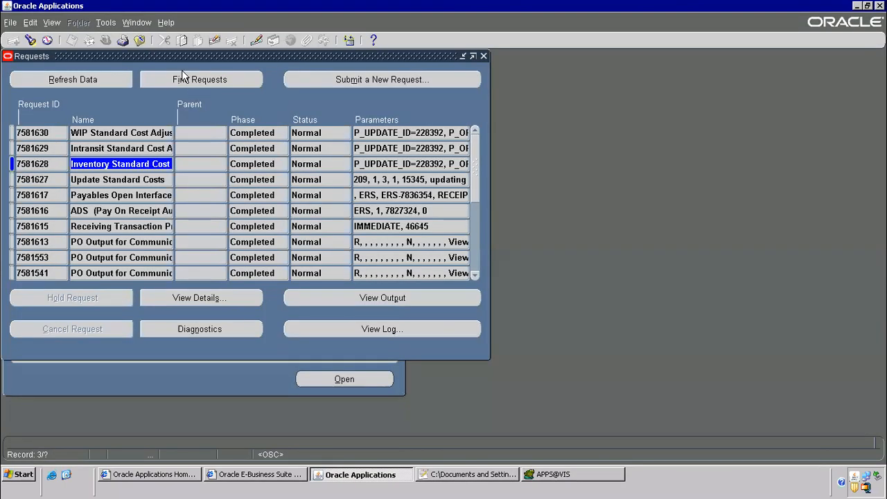
Leave the requests list and open the Item Costs function under Costs in the Inventory navigator
{"action": "left_click", "coordinate": [138, 40]}
{"action": "left_click", "coordinate": [63, 173]}
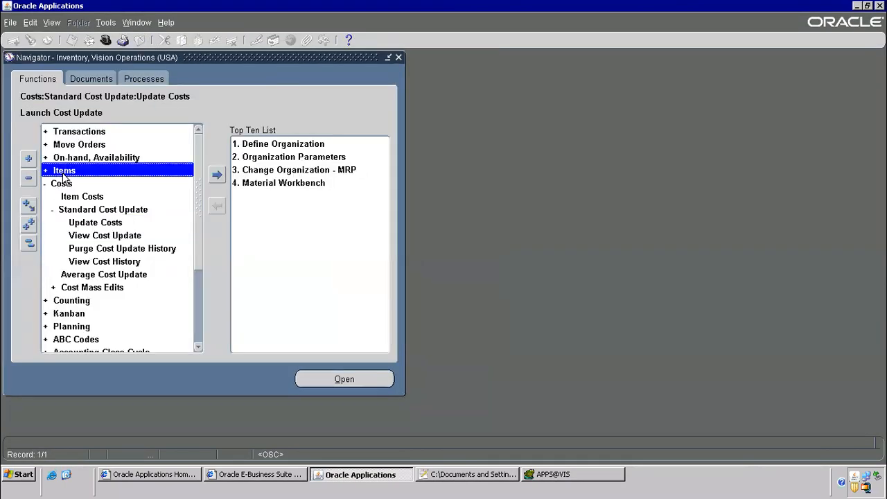
{"action": "left_click", "coordinate": [61, 182]}
{"action": "double_click", "coordinate": [88, 197]}
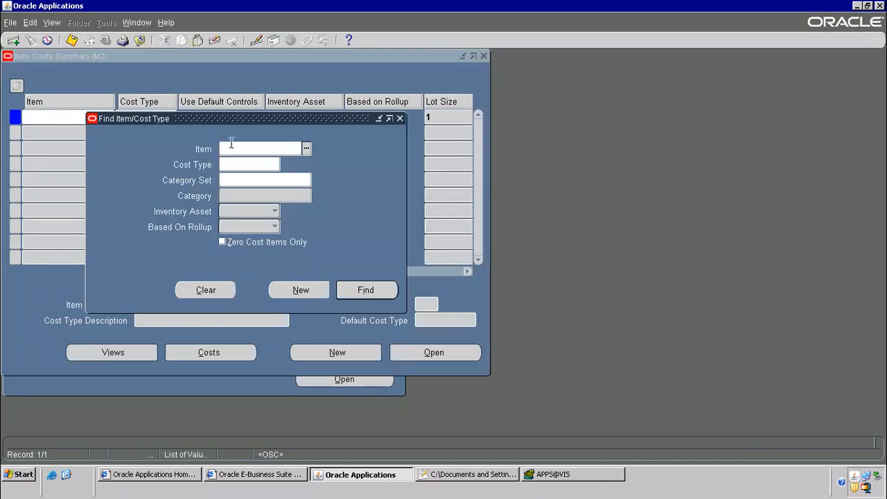
Try to look up the item using the criteria "KEYBOARD%" and "KEYBOARD HP%", and cancel the lookup
{"action": "type", "text": "KEYBOARD"}
{"action": "key", "text": "Tab"}
{"action": "left_click", "coordinate": [400, 273]}
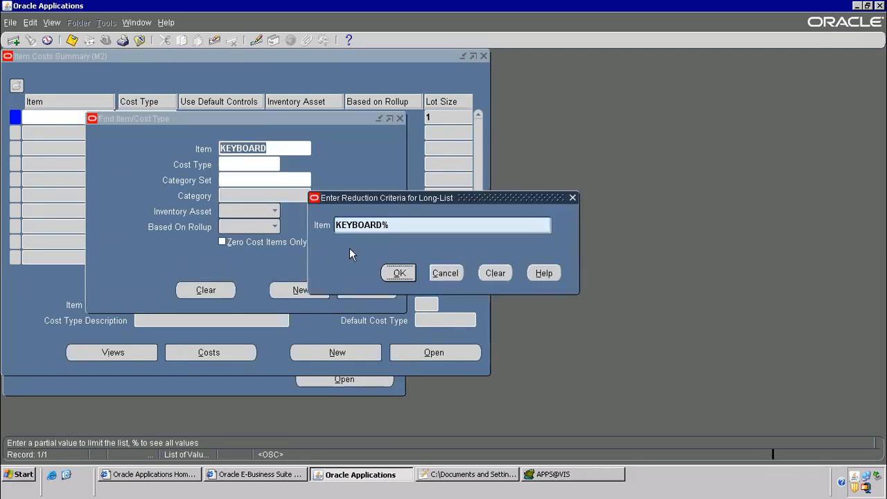
{"action": "left_click", "coordinate": [424, 264]}
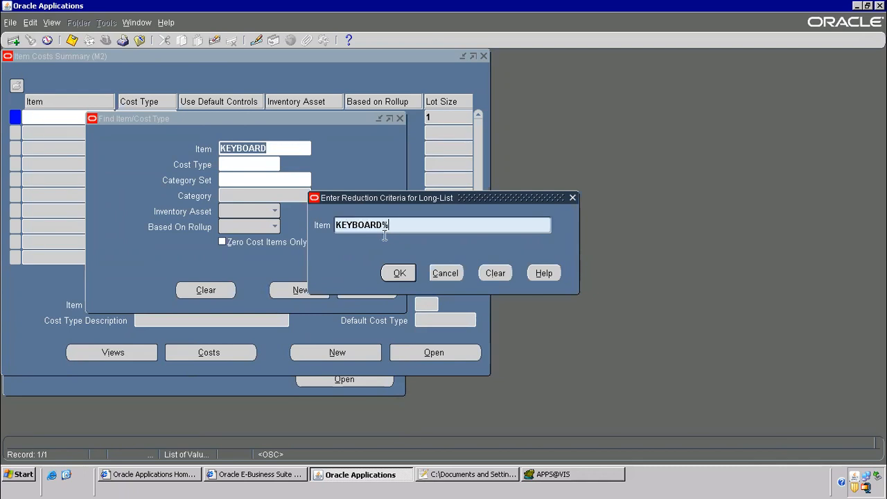
{"action": "left_click", "coordinate": [380, 224]}
{"action": "type", "text": "HP"}
{"action": "key", "text": "Return"}
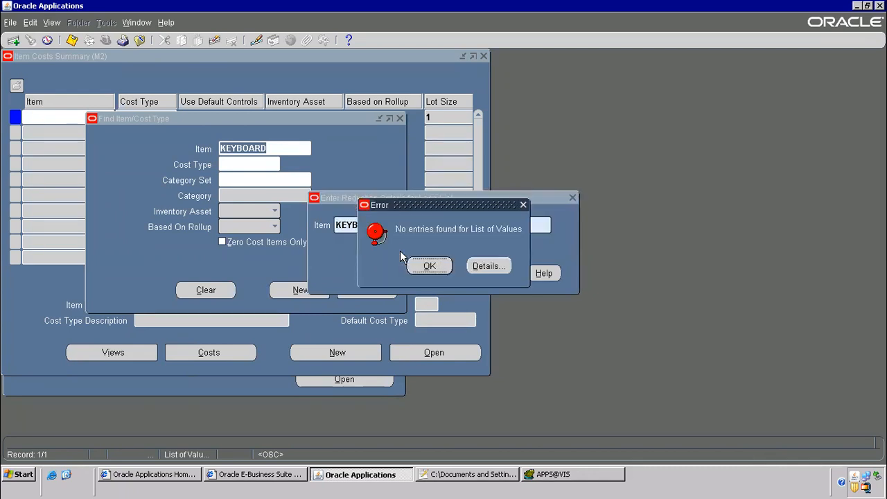
{"action": "left_click", "coordinate": [426, 267]}
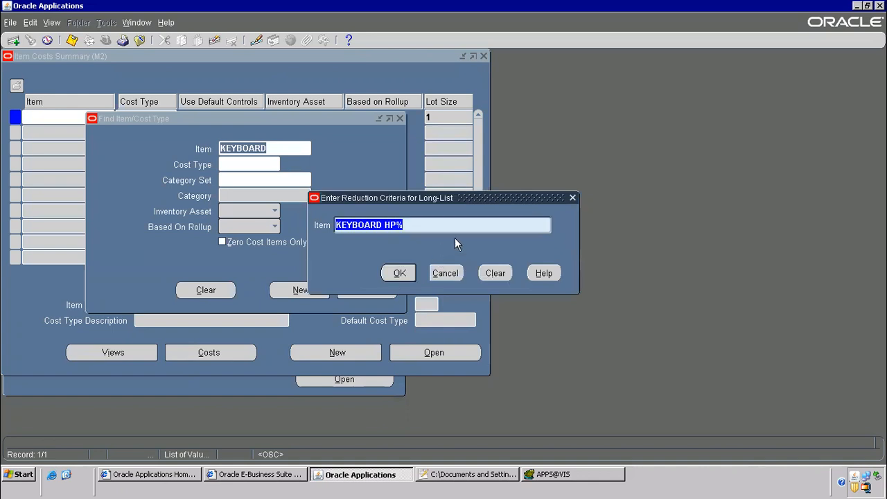
{"action": "left_click", "coordinate": [463, 276]}
Try the item lookup again with "KEYBOARD%" as the item and dismiss the error
{"action": "left_click", "coordinate": [282, 143]}
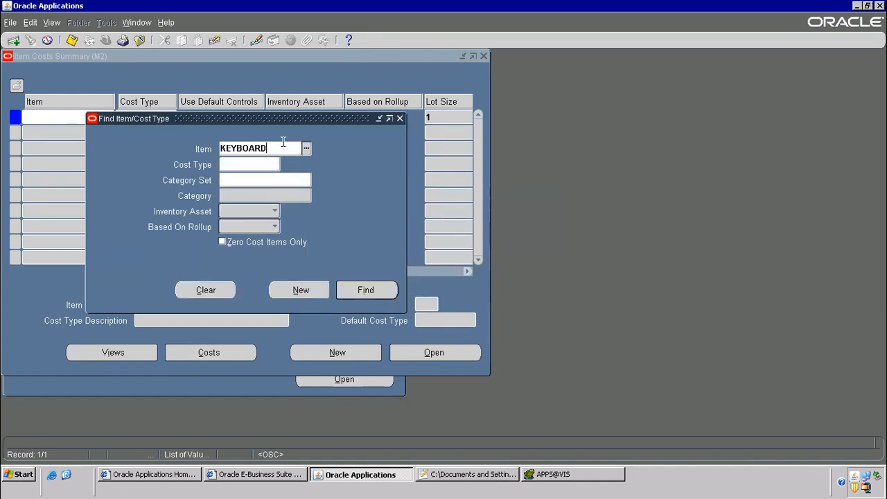
{"action": "type", "text": "%"}
{"action": "key", "text": "Tab"}
{"action": "left_click", "coordinate": [400, 273]}
{"action": "left_click", "coordinate": [429, 266]}
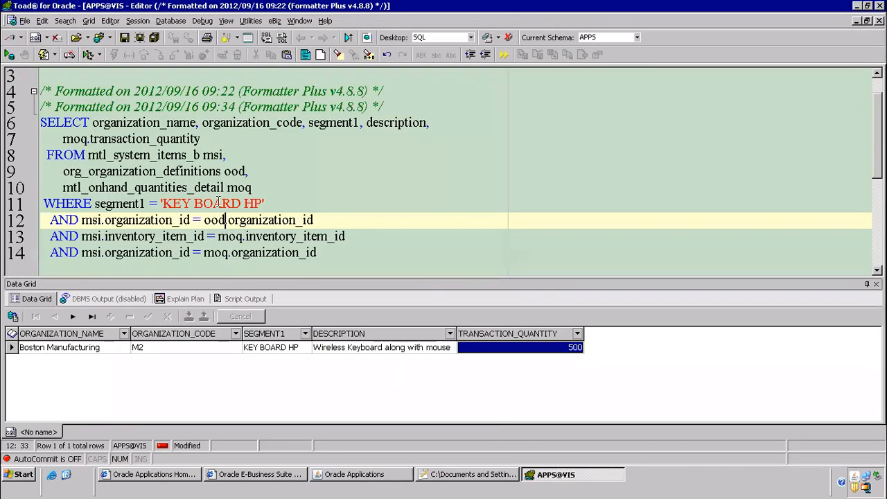
Copy the item name KEY BOARD HP from the Toad query, use it as the item in Oracle Applications and find its cost records
{"action": "mouse_move", "coordinate": [161, 203]}
{"action": "left_mouse_down"}
{"action": "mouse_move", "coordinate": [254, 201]}
{"action": "mouse_move", "coordinate": [164, 202]}
{"action": "left_mouse_up"}
{"action": "key", "text": "ctrl+c"}
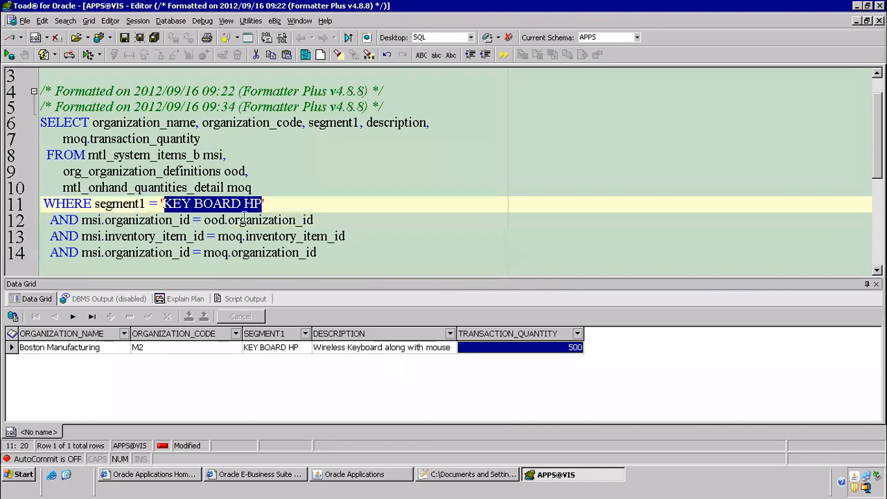
{"action": "key", "text": "alt+Tab"}
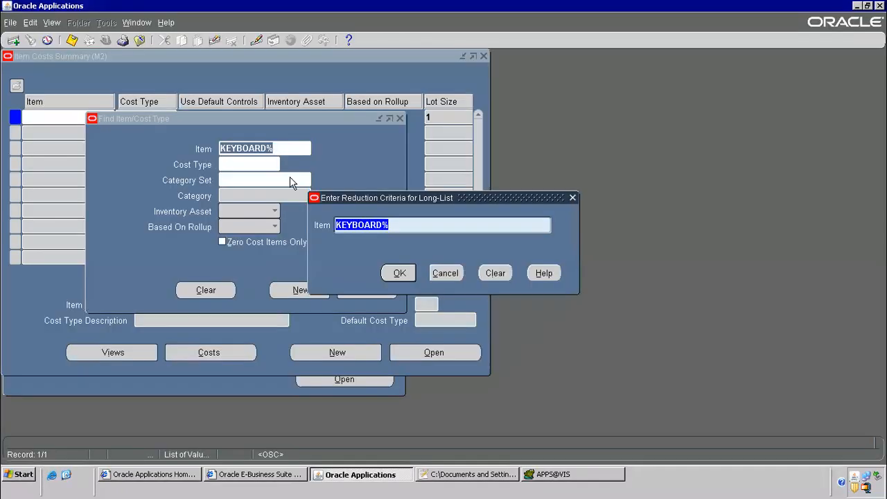
{"action": "key", "text": "ctrl+v"}
{"action": "left_click", "coordinate": [401, 273]}
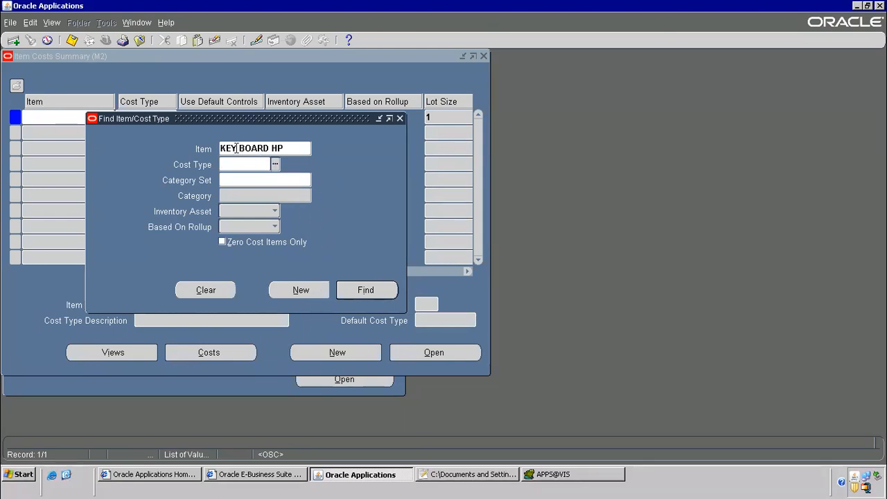
{"action": "left_click", "coordinate": [259, 149]}
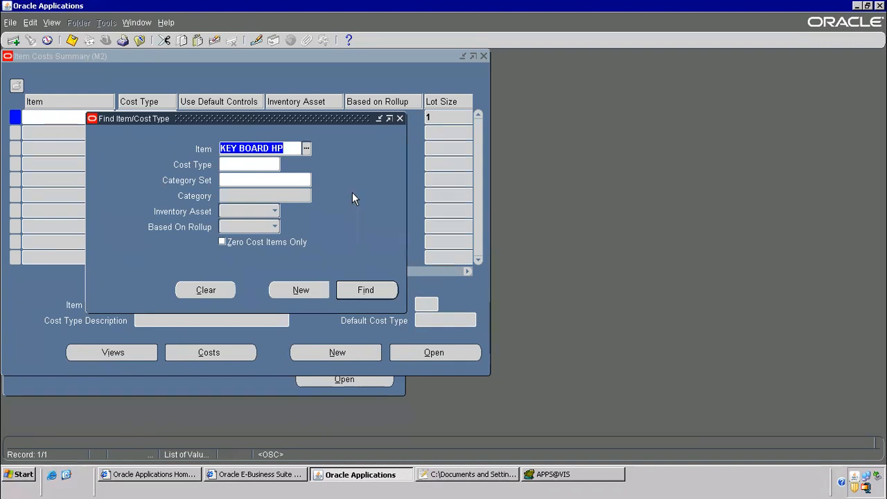
{"action": "left_click", "coordinate": [349, 291]}
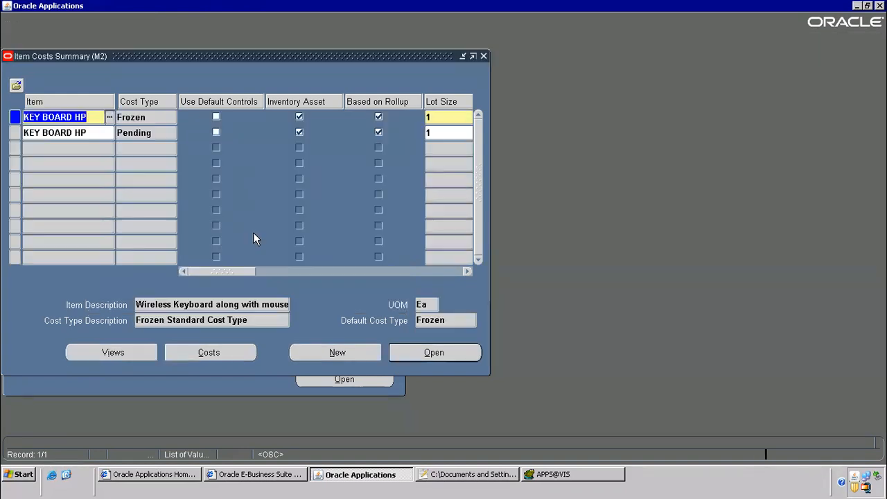
Open the Frozen cost record of KEY BOARD HP in detail and bring up its cost elements
{"action": "left_click", "coordinate": [128, 134]}
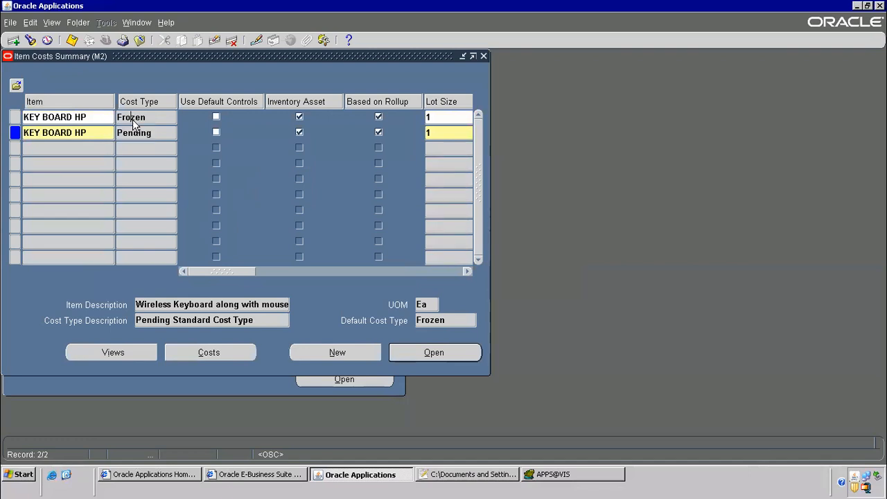
{"action": "left_click", "coordinate": [132, 118]}
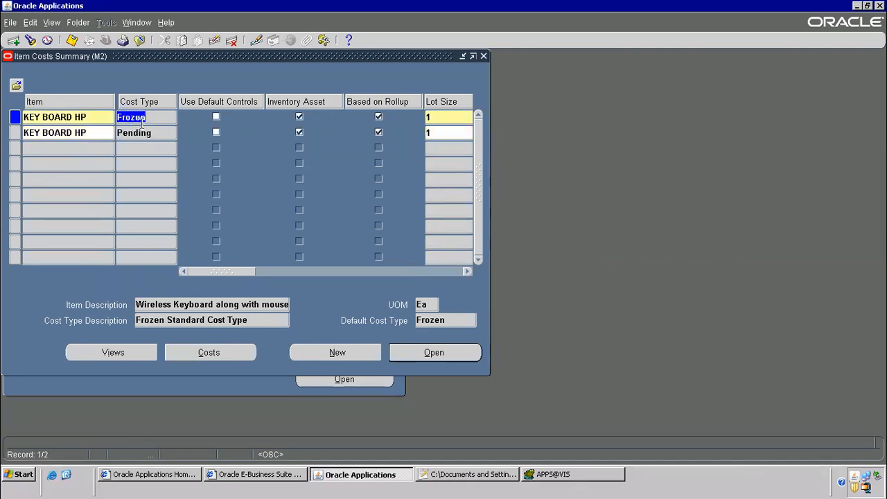
{"action": "left_click", "coordinate": [444, 354]}
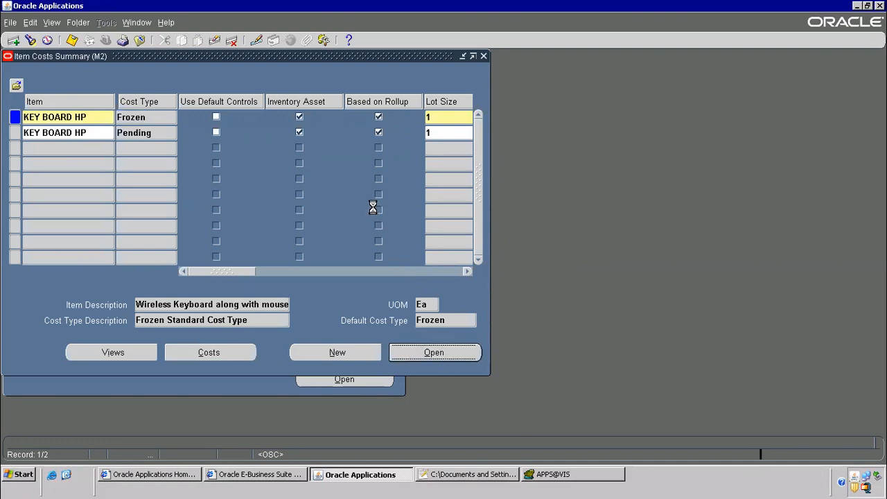
{"action": "left_click", "coordinate": [425, 380]}
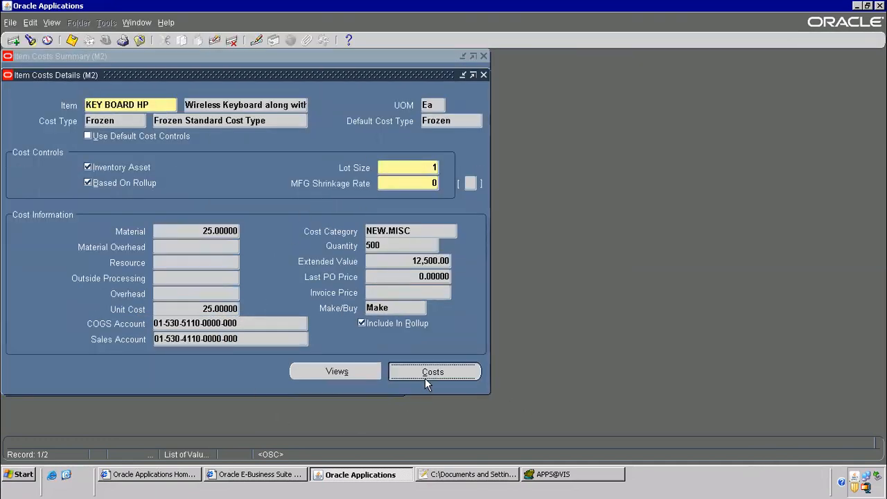
{"action": "left_click", "coordinate": [552, 313]}
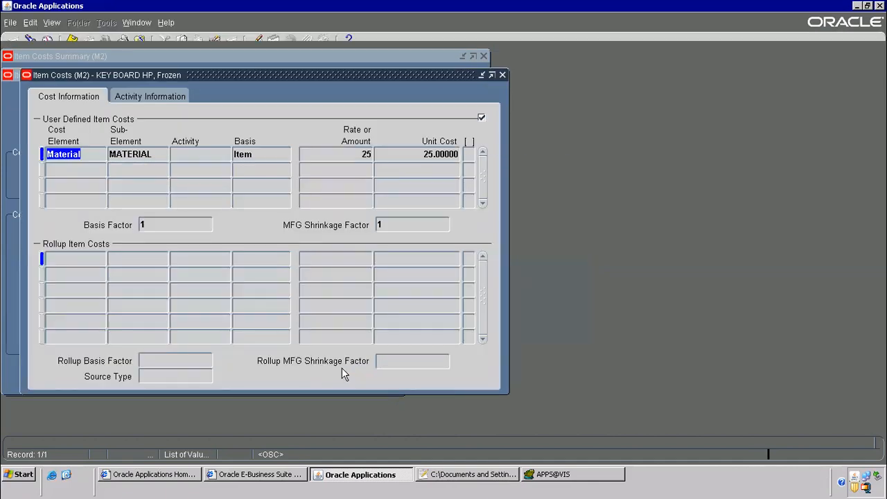
Try to add a second cost line and erase the unit cost of the Material line in the Frozen costs
{"action": "left_click", "coordinate": [444, 155]}
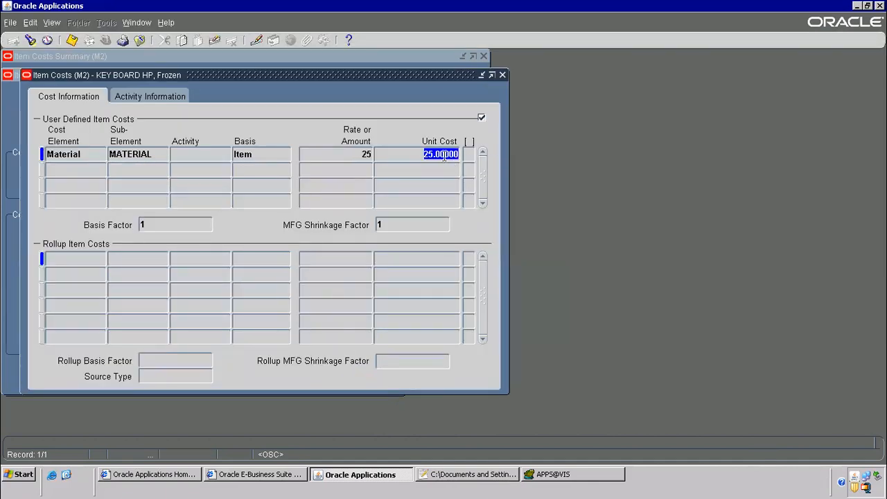
{"action": "left_click", "coordinate": [419, 169]}
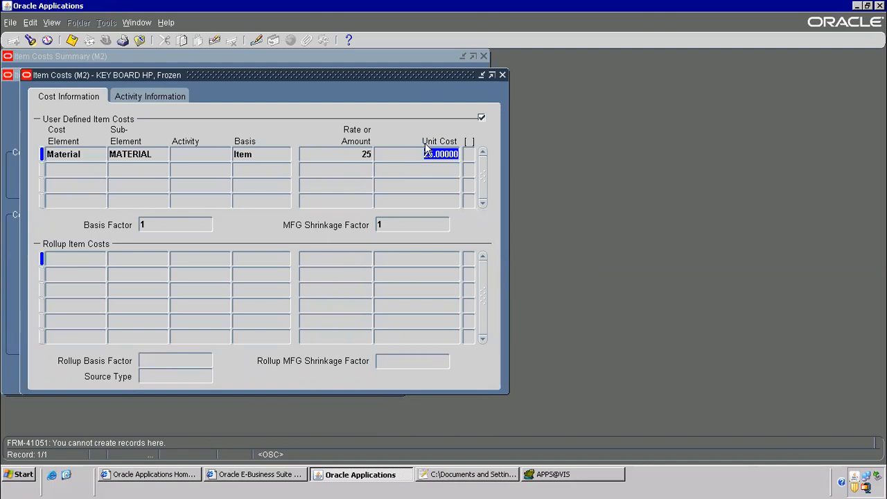
{"action": "key", "text": "BackSpace"}
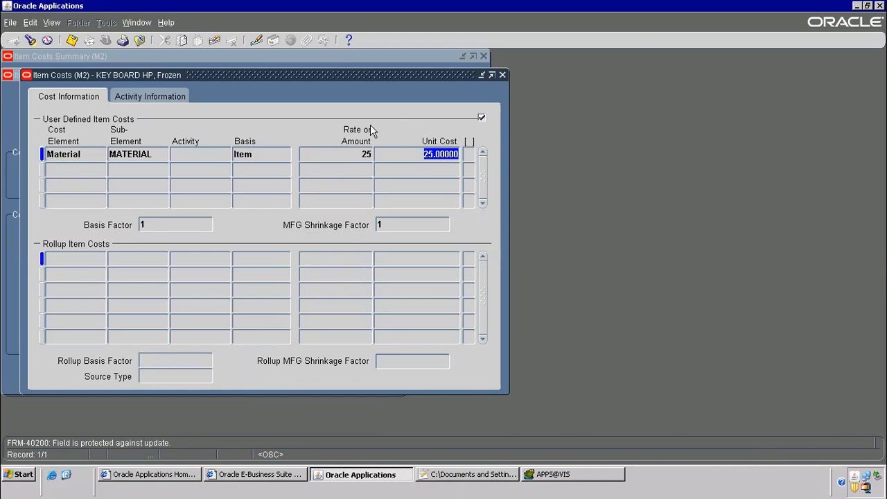
Switch to the Notepad++ notes and highlight "item cost" in point 3
{"action": "left_click", "coordinate": [447, 477]}
{"action": "left_click", "coordinate": [137, 194]}
{"action": "left_click", "coordinate": [272, 208], "text": "shift"}
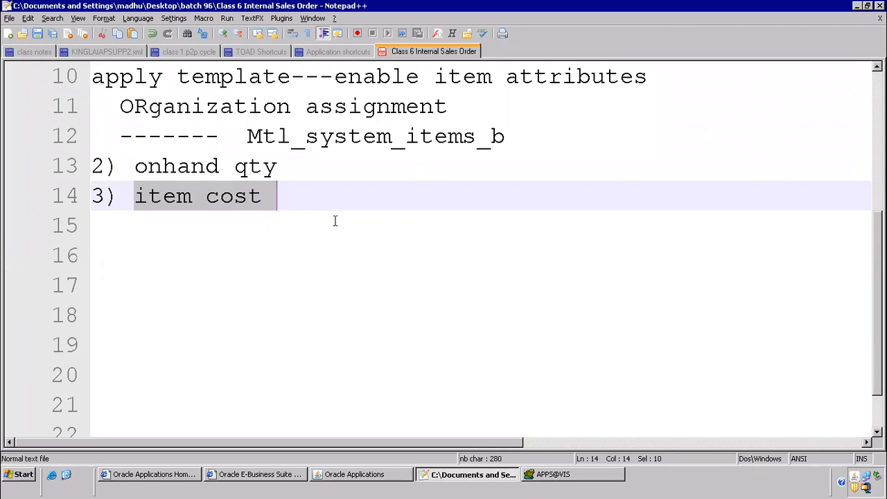
Switch to Oracle Applications, open the Item Costs form with a blank new record and close it again
{"action": "left_click", "coordinate": [317, 477]}
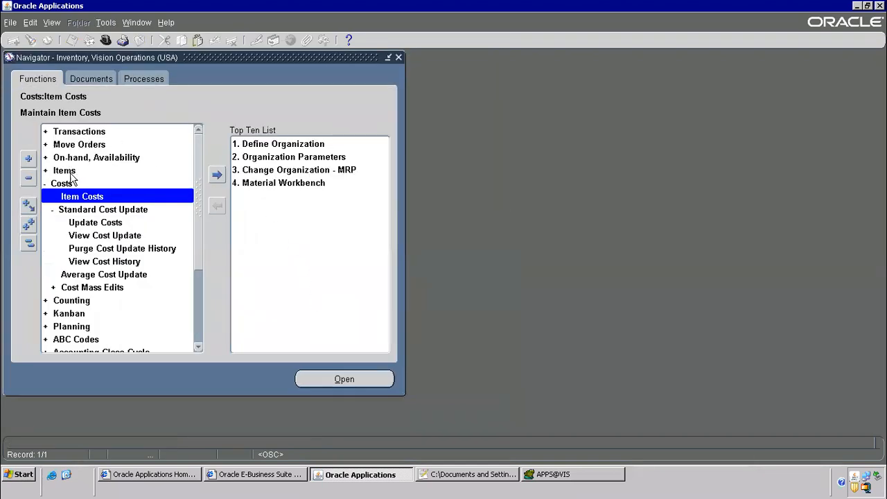
{"action": "left_click", "coordinate": [65, 173]}
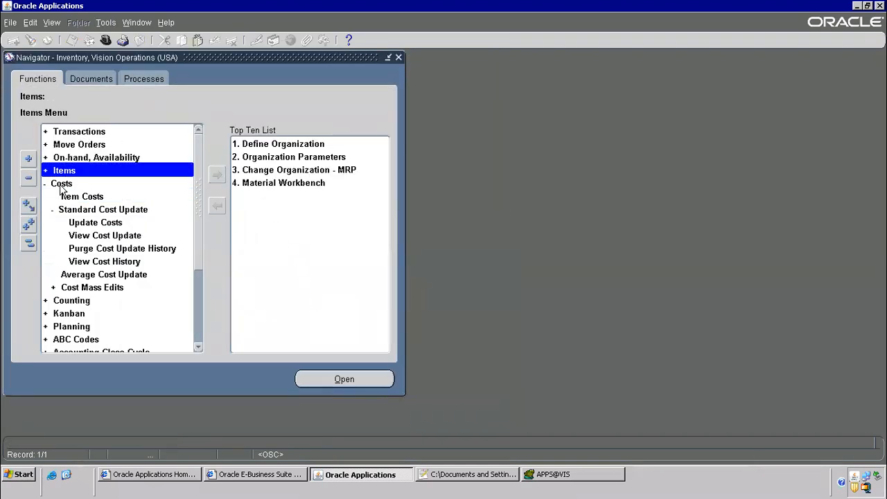
{"action": "left_click", "coordinate": [61, 184]}
{"action": "left_click", "coordinate": [88, 198]}
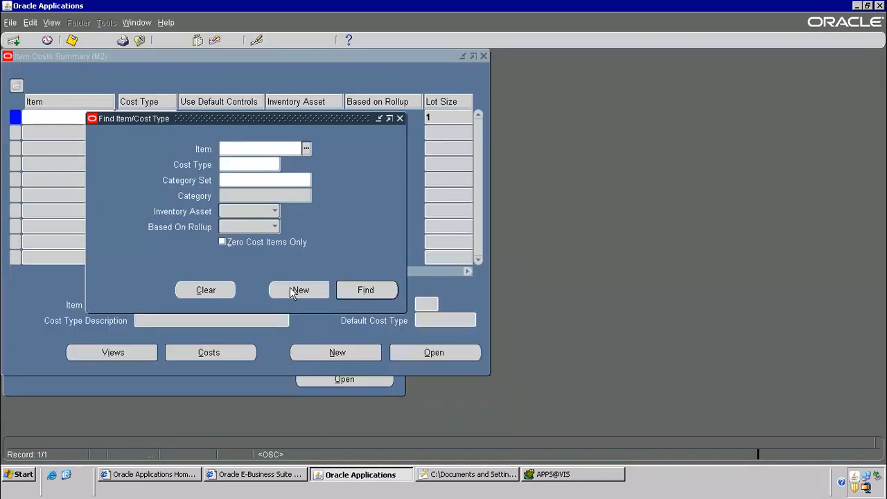
{"action": "left_click", "coordinate": [296, 290]}
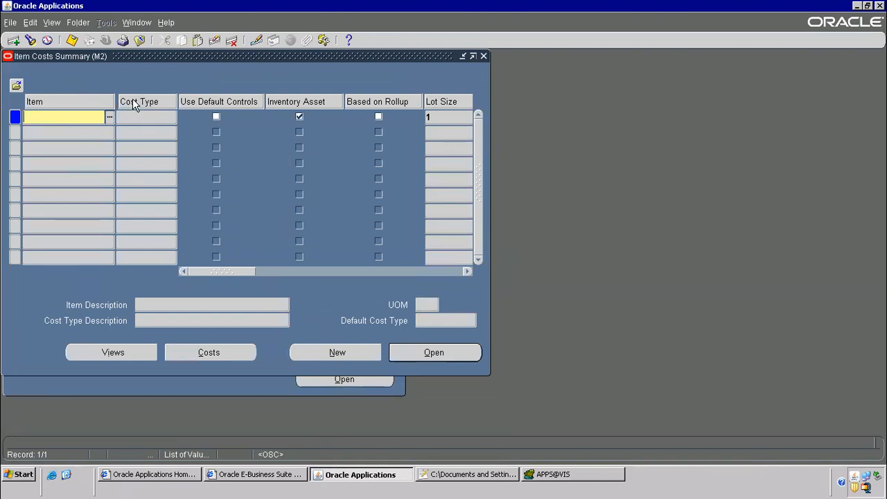
{"action": "key", "text": "F4"}
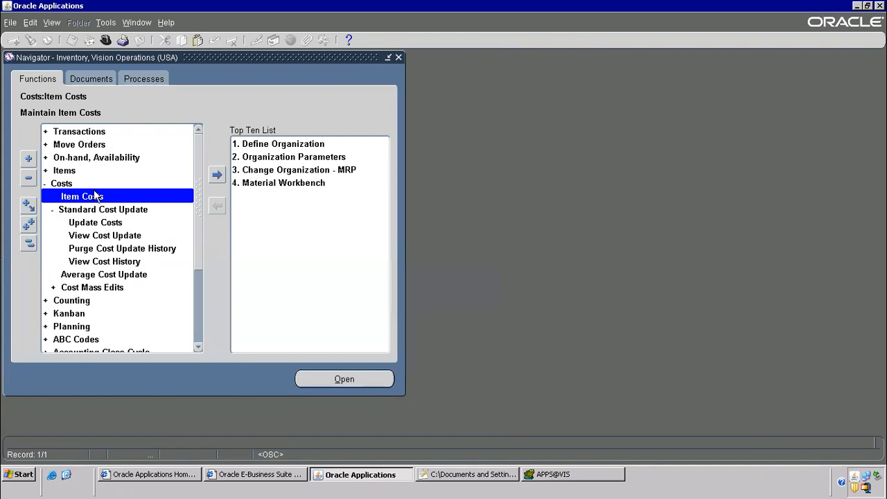
Start an Update Standard Costs request with cost type Pending and the adjustment account alias Std Cost Var
{"action": "left_click", "coordinate": [101, 223]}
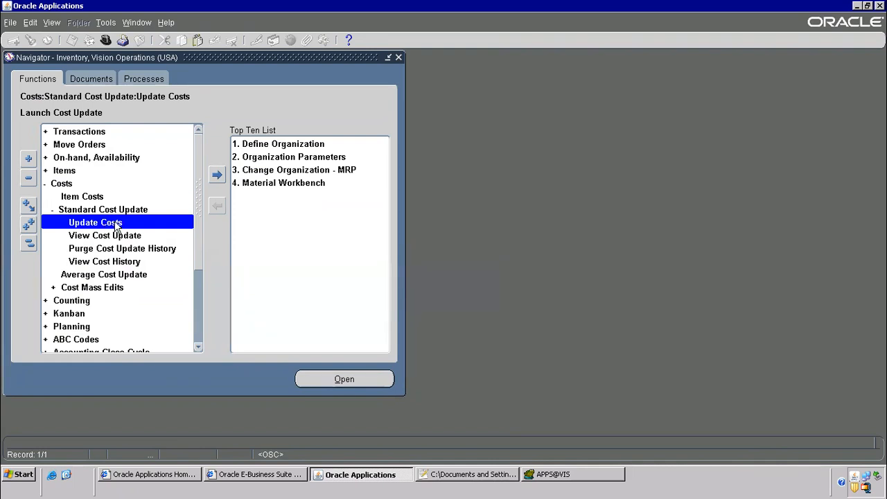
{"action": "double_click", "coordinate": [103, 224]}
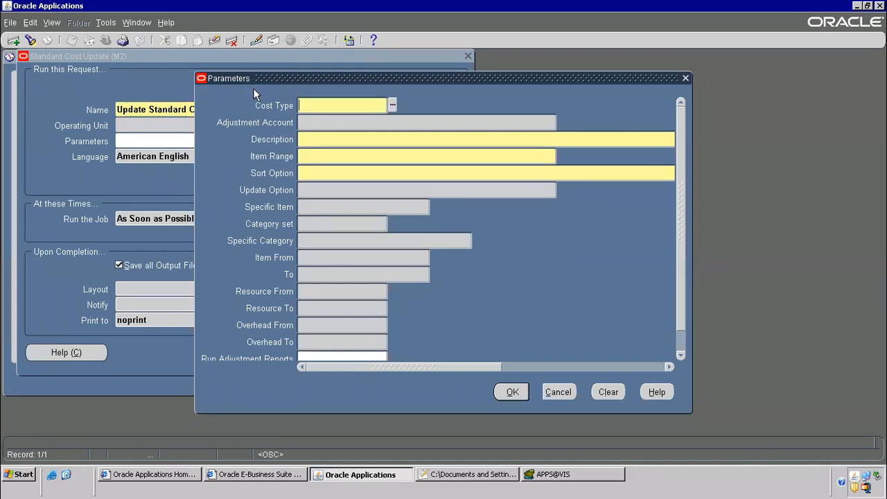
{"action": "mouse_move", "coordinate": [217, 120]}
{"action": "left_mouse_down"}
{"action": "mouse_move", "coordinate": [222, 110]}
{"action": "mouse_move", "coordinate": [290, 85]}
{"action": "left_mouse_up"}
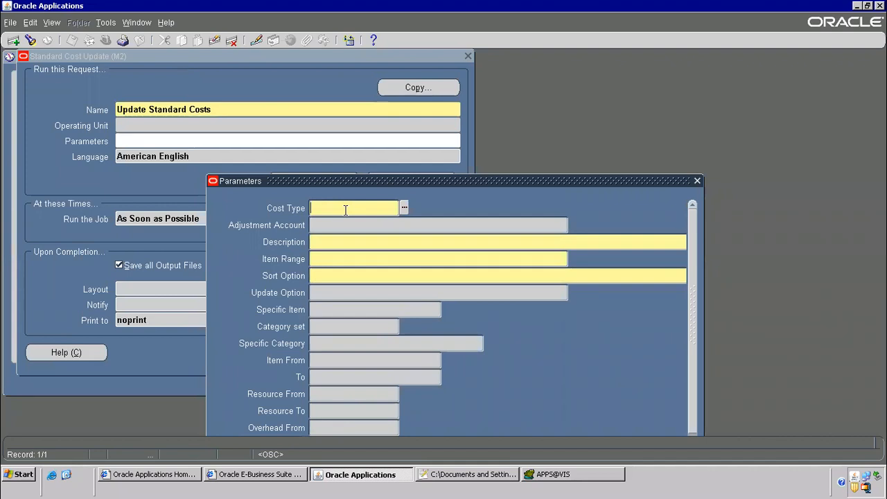
{"action": "key", "text": "Tab"}
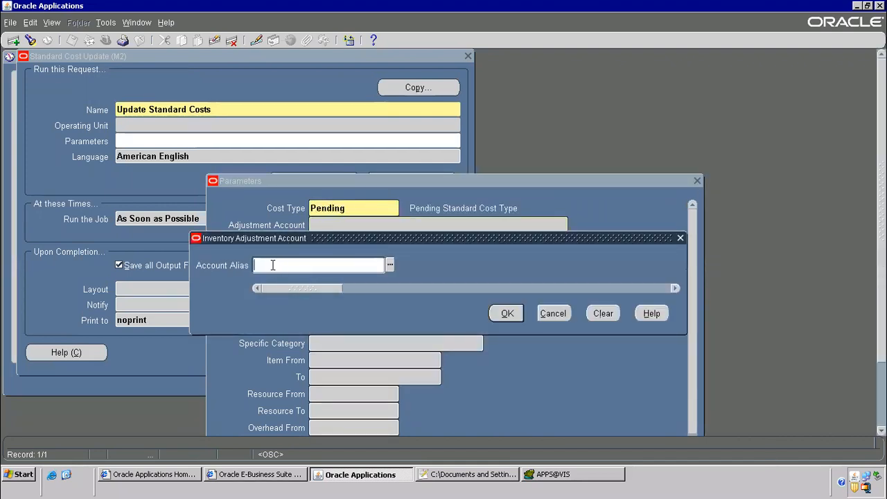
{"action": "type", "text": "st"}
{"action": "key", "text": "Tab"}
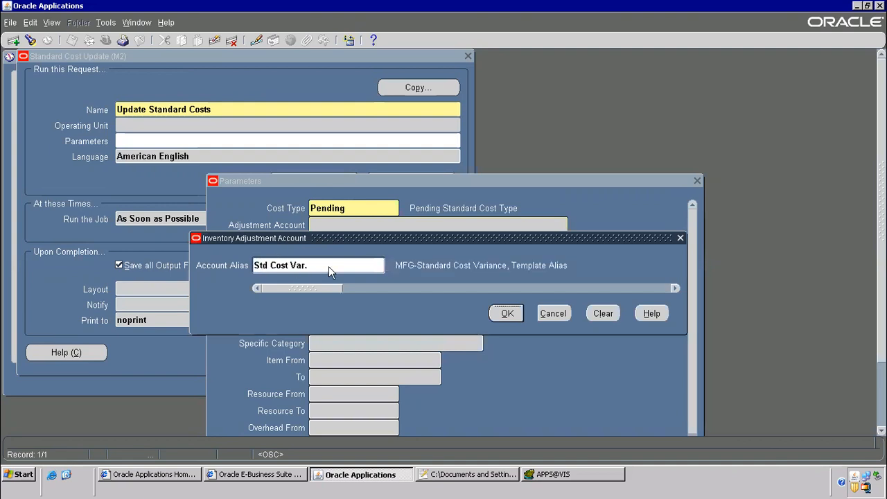
{"action": "left_click", "coordinate": [505, 314]}
Enter the description ljhdfjklsdhajk, set the item range to Specific item and the update option to Overhead, resource, activity, and item costs
{"action": "type", "text": "ljhdfjklsdha"}
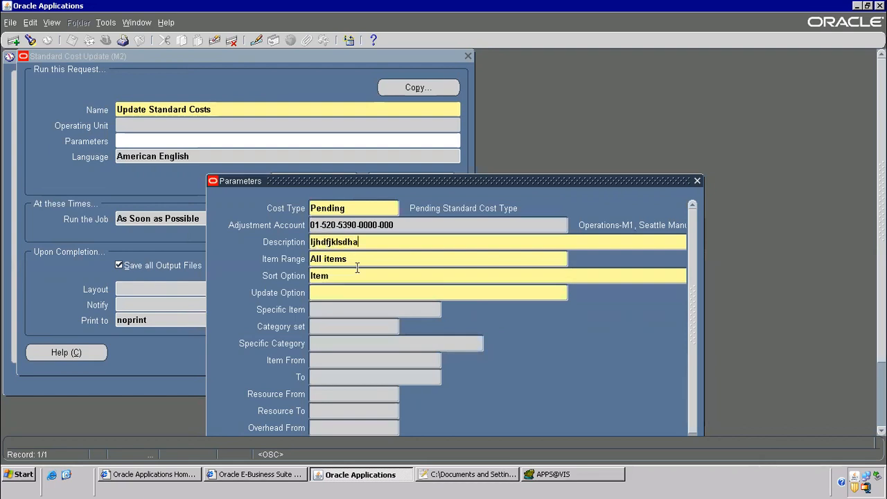
{"action": "type", "text": "jk"}
{"action": "key", "text": "Tab"}
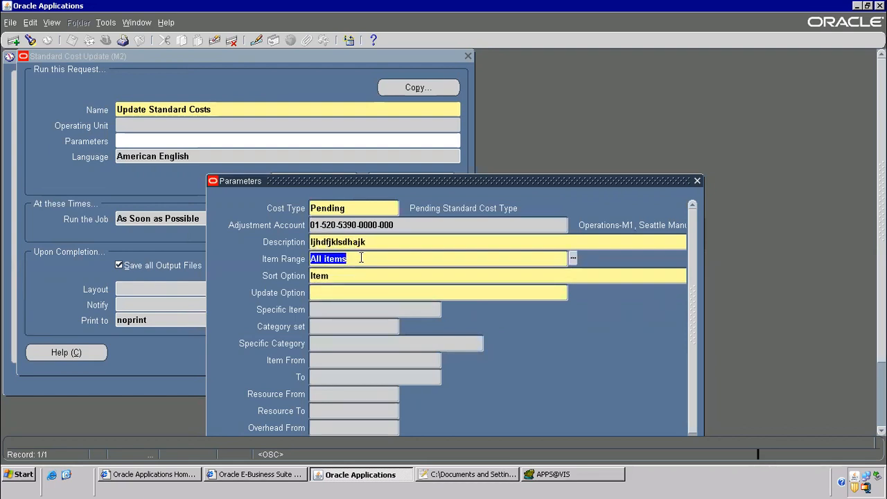
{"action": "left_click", "coordinate": [574, 258]}
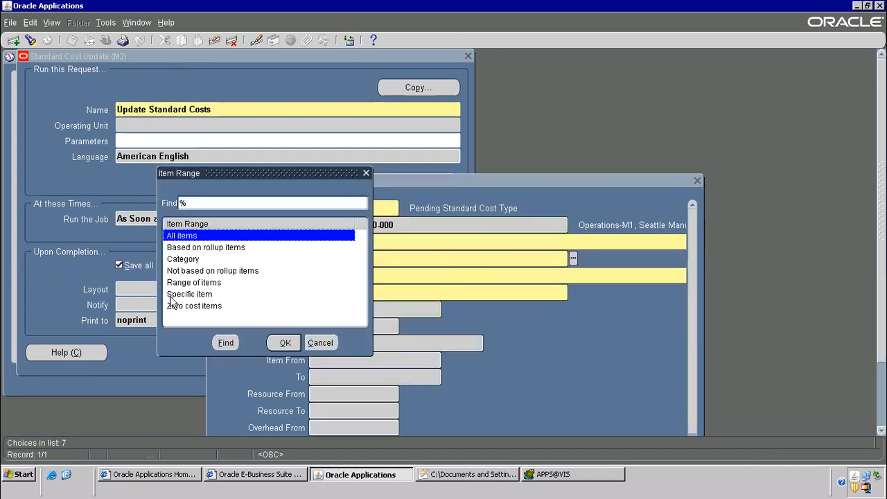
{"action": "double_click", "coordinate": [195, 294]}
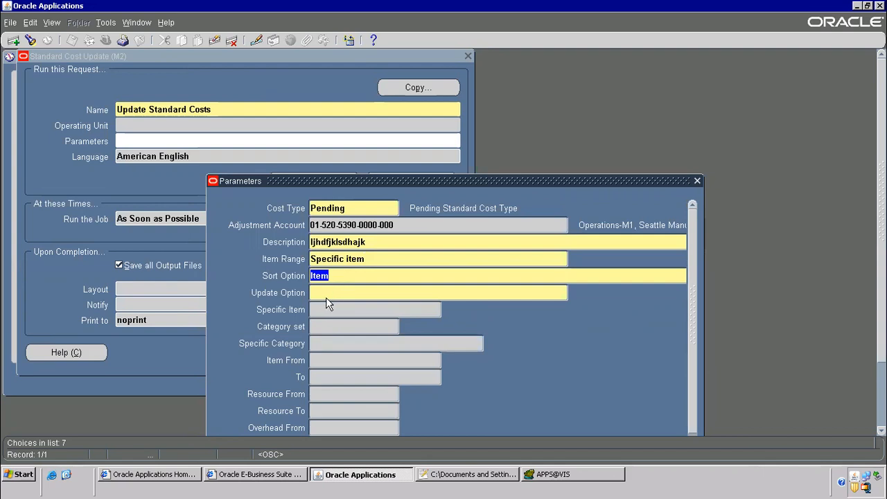
{"action": "left_click", "coordinate": [329, 293]}
{"action": "left_click", "coordinate": [569, 291]}
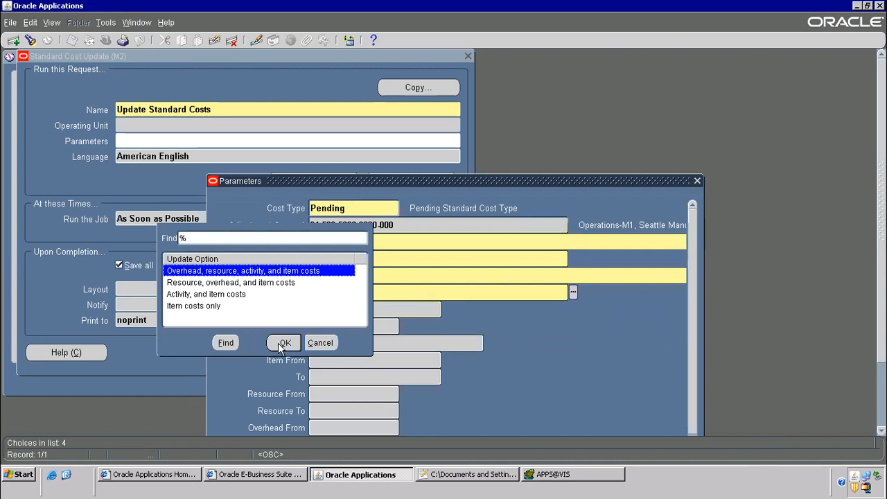
{"action": "left_click", "coordinate": [282, 343]}
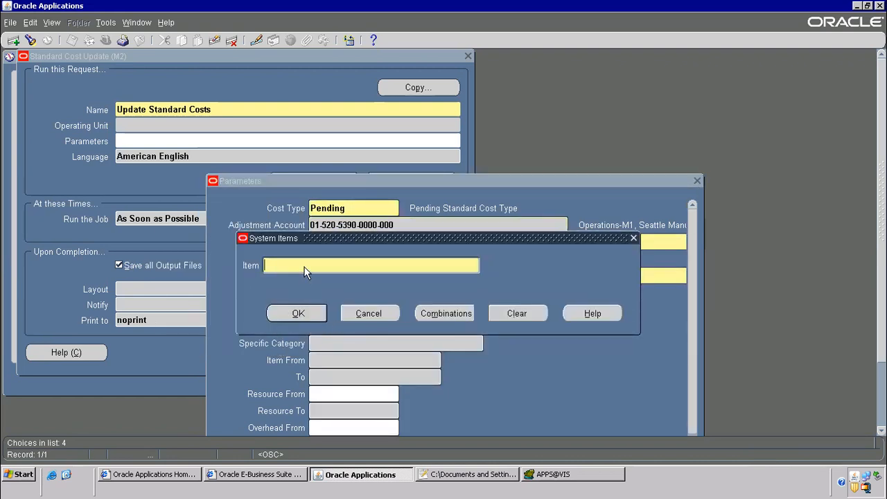
Set the specific item of the cost update to KEY BOARD HP, skipping the item from/to range
{"action": "type", "text": "KEY%"}
{"action": "key", "text": "Return"}
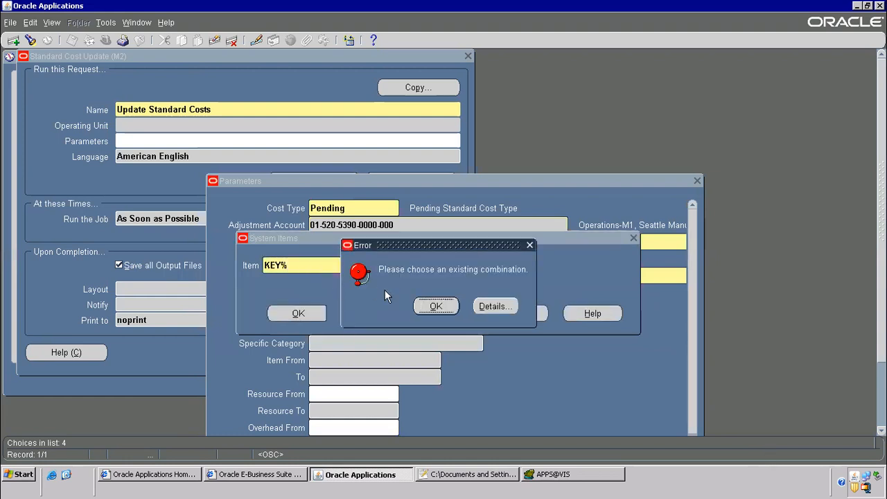
{"action": "left_click", "coordinate": [436, 305]}
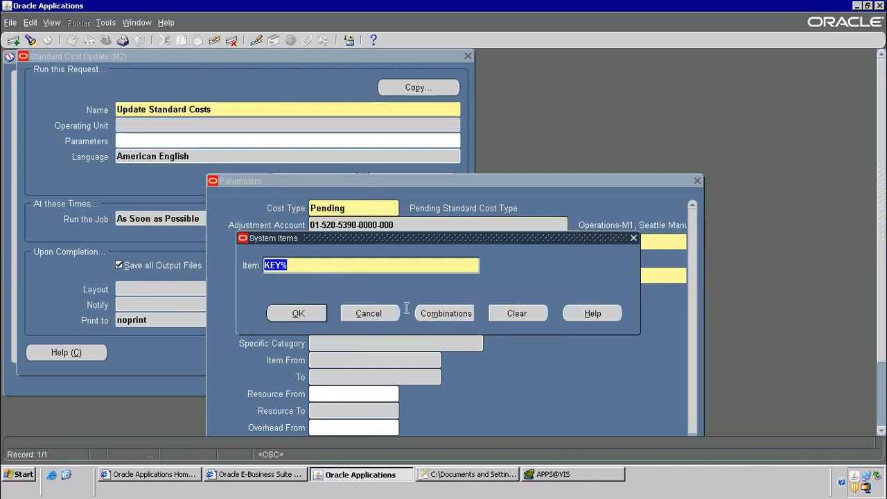
{"action": "left_click", "coordinate": [297, 313]}
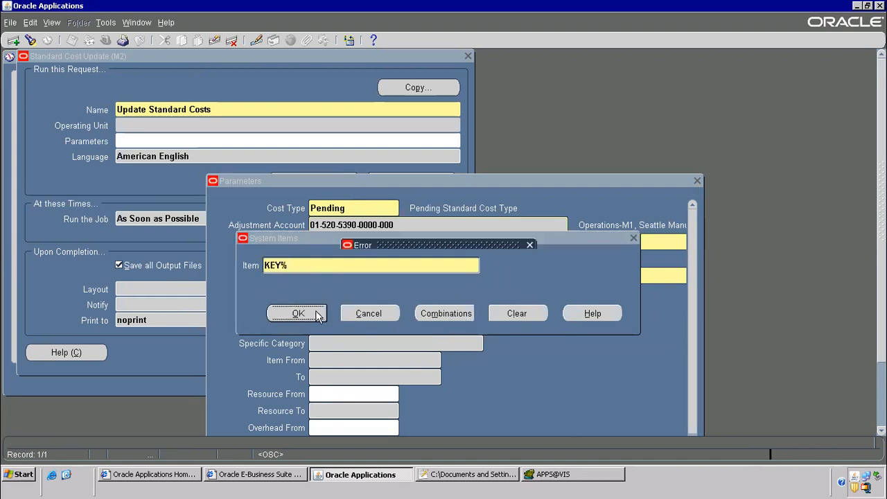
{"action": "left_click", "coordinate": [421, 311]}
{"action": "left_click", "coordinate": [309, 264]}
{"action": "key", "text": "BackSpace"}
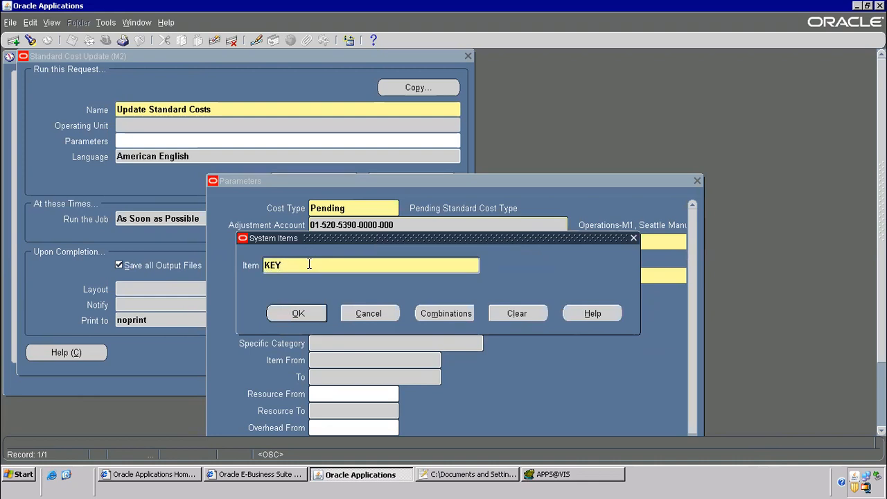
{"action": "type", "text": "BOARD HP"}
{"action": "key", "text": "Return"}
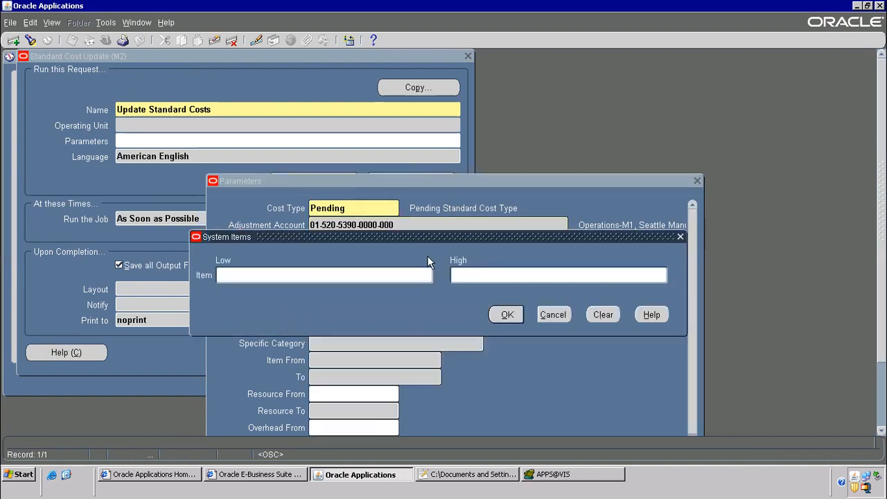
{"action": "left_click", "coordinate": [560, 316]}
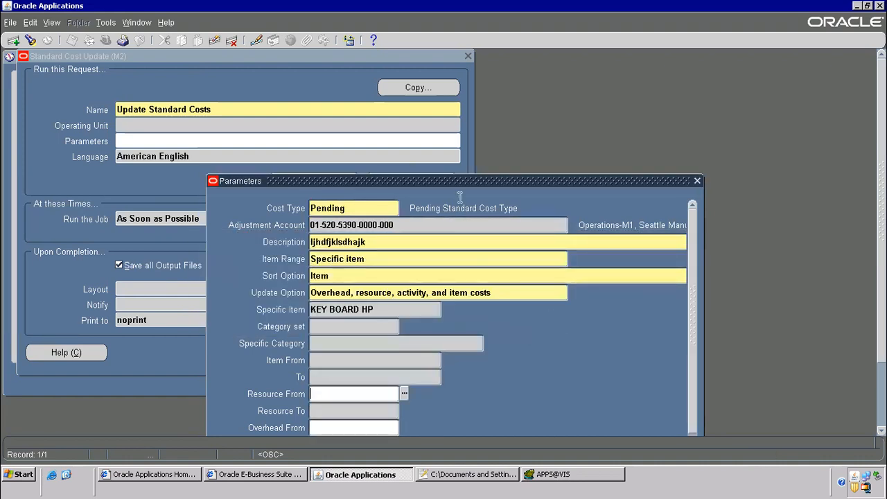
{"action": "left_click_drag", "start_coordinate": [448, 179], "coordinate": [441, 84]}
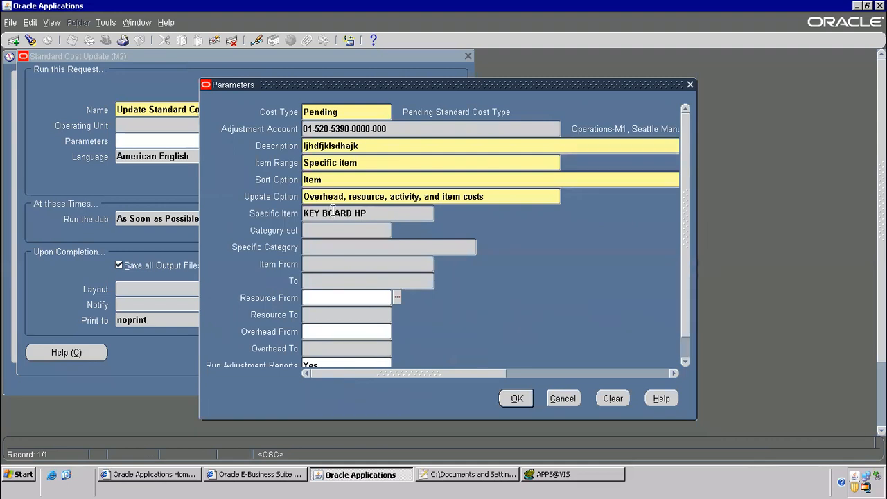
Add the line "4) shipping network" below item cost in the Notepad++ notes and highlight M1< in the M1/M2 line
{"action": "key", "text": "alt+Tab"}
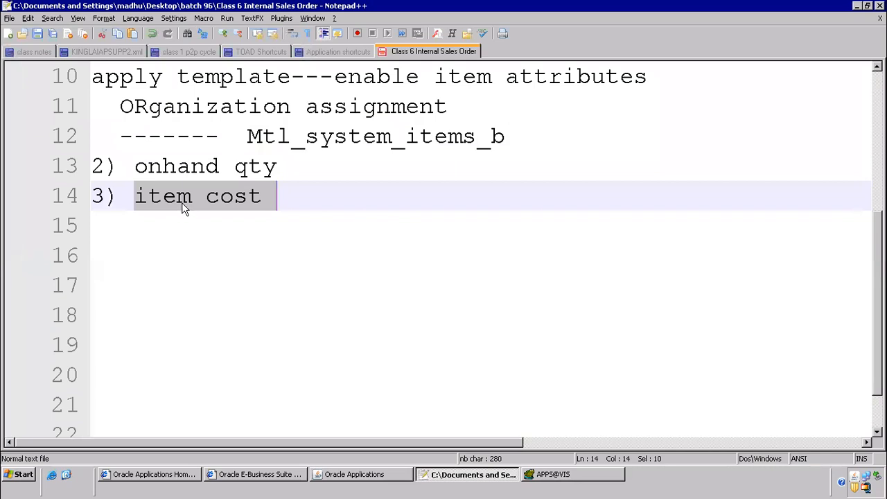
{"action": "left_click", "coordinate": [281, 197]}
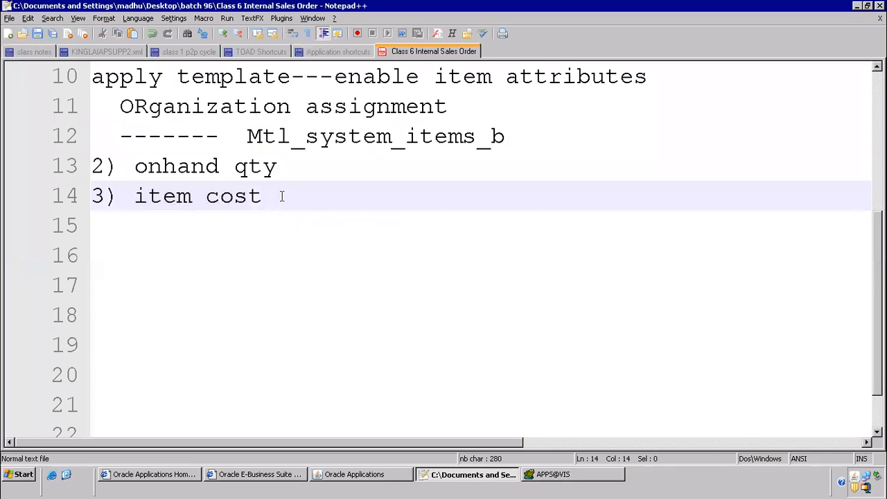
{"action": "key", "text": "Return"}
{"action": "type", "text": "4) shipping network"}
{"action": "left_click", "coordinate": [345, 194]}
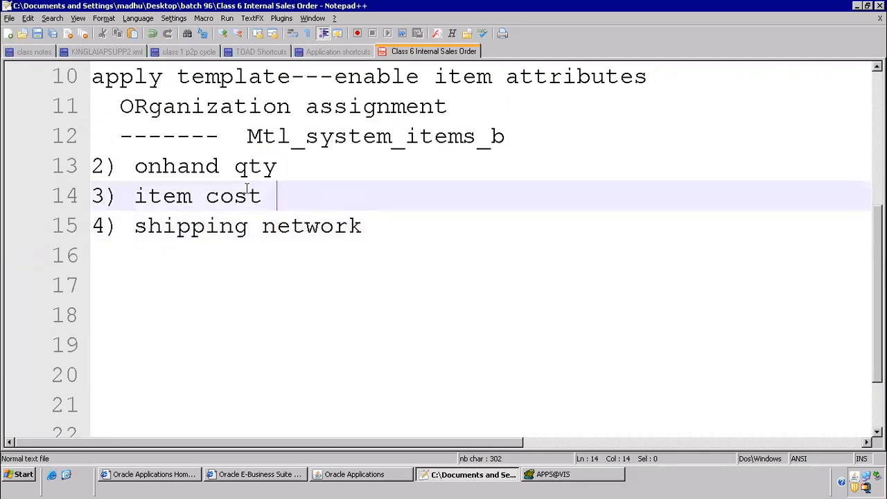
{"action": "scroll", "coordinate": [247, 188], "scroll_direction": "up", "scroll_amount": 2}
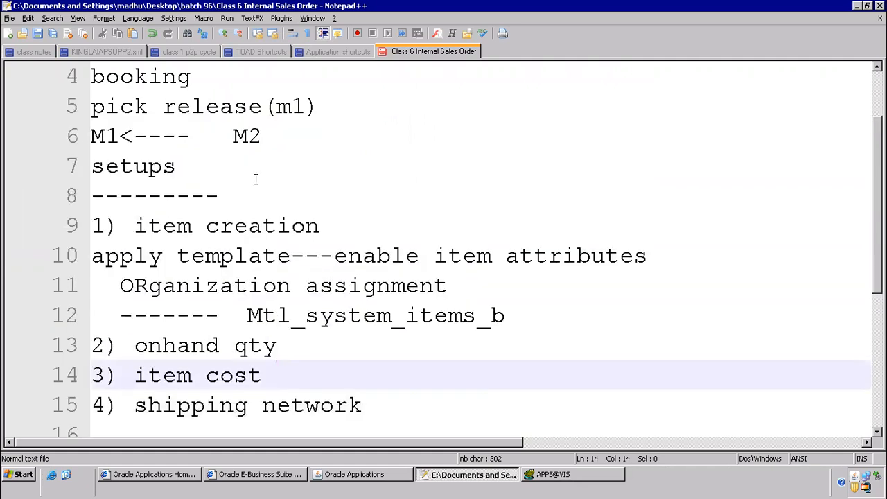
{"action": "left_click_drag", "start_coordinate": [133, 136], "coordinate": [88, 136]}
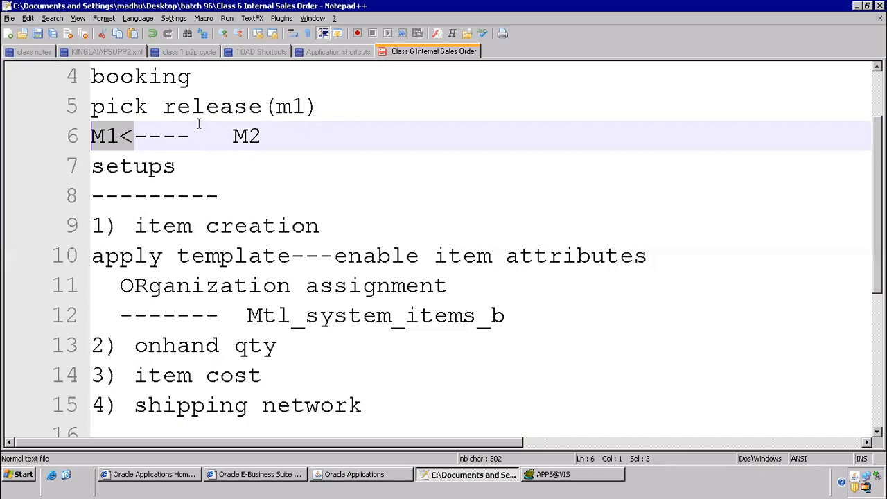
Switch back to Oracle Applications and close the Standard Cost Update request without submitting it
{"action": "left_click", "coordinate": [358, 474]}
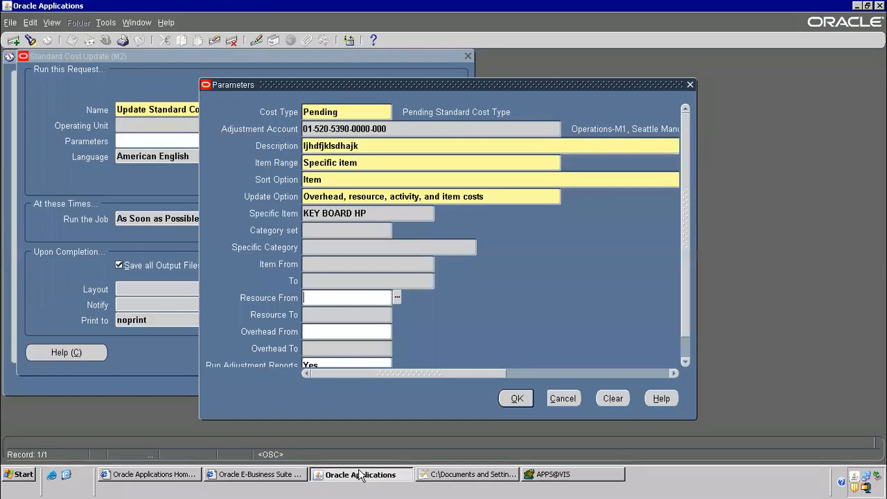
{"action": "key", "text": "Escape"}
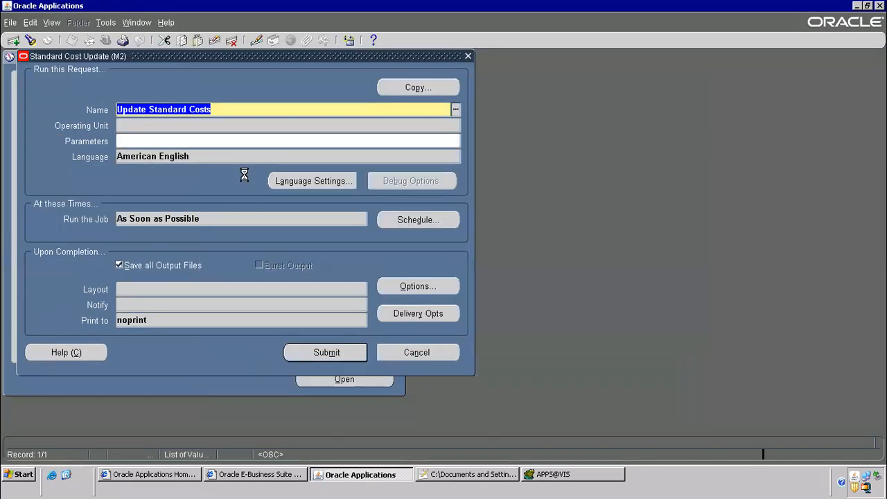
{"action": "left_click", "coordinate": [473, 278]}
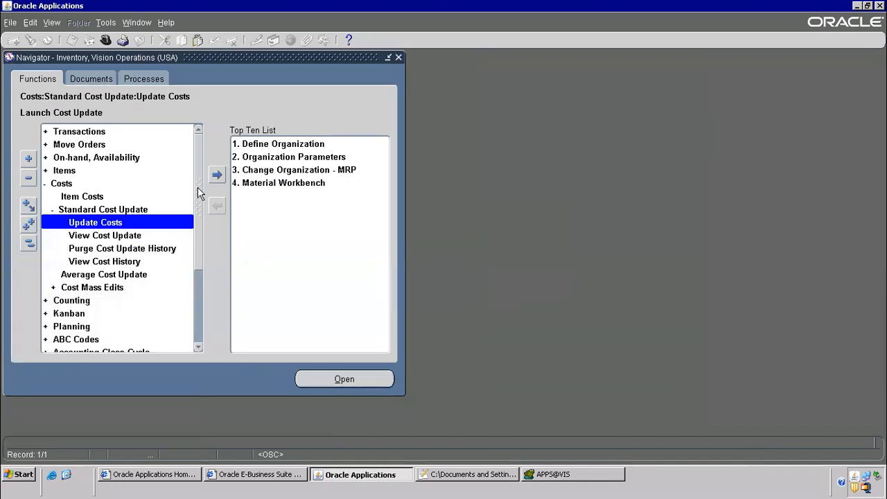
Collapse the Navigator's function list and expand Setup to find Shipping Networks under Organizations
{"action": "key", "text": "alt+t"}
{"action": "key", "text": "l"}
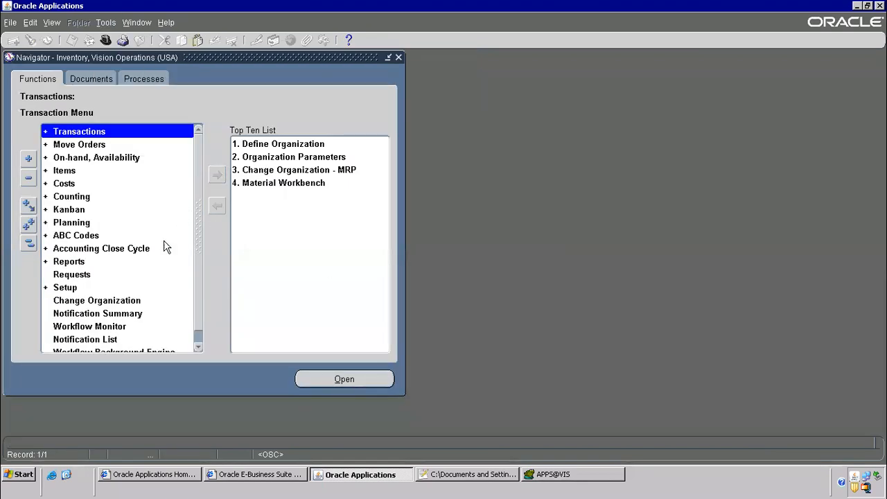
{"action": "left_click_drag", "start_coordinate": [200, 166], "coordinate": [201, 281]}
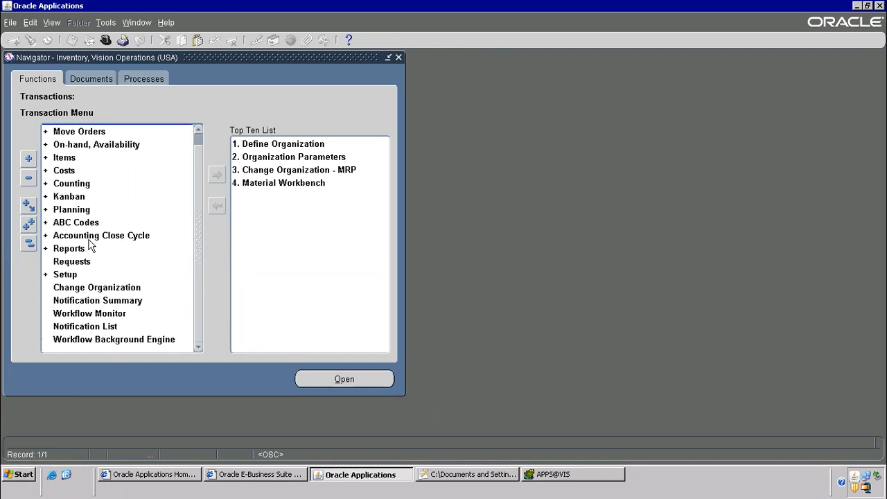
{"action": "double_click", "coordinate": [67, 276]}
{"action": "left_click_drag", "start_coordinate": [201, 201], "coordinate": [192, 277]}
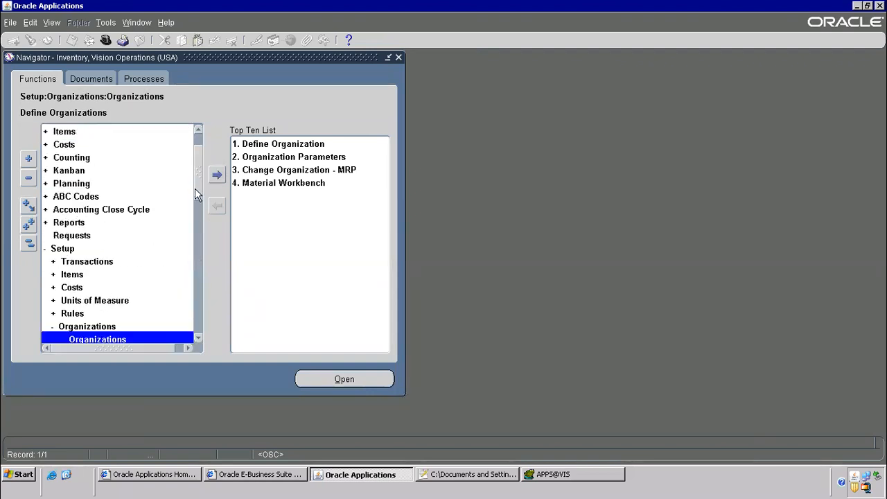
{"action": "scroll", "coordinate": [197, 237], "scroll_direction": "down", "scroll_amount": 6}
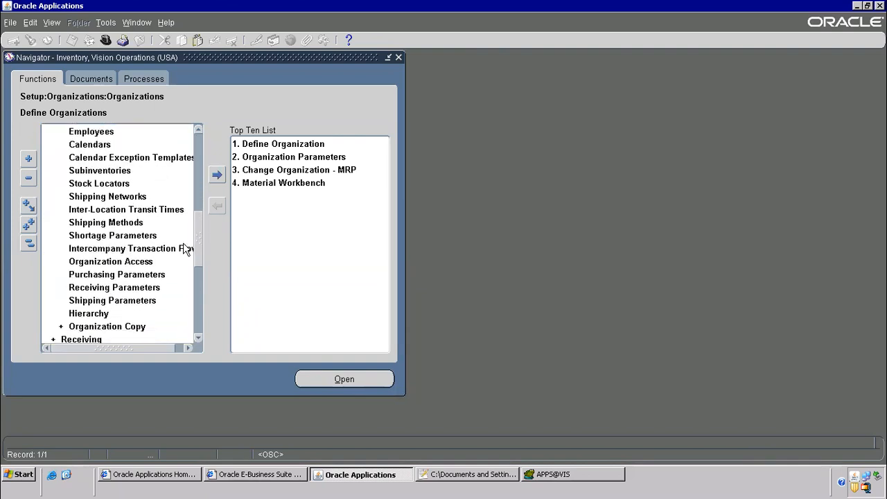
Open the Shipping Networks setup form and find all networks from or to organization M2
{"action": "left_click", "coordinate": [111, 197]}
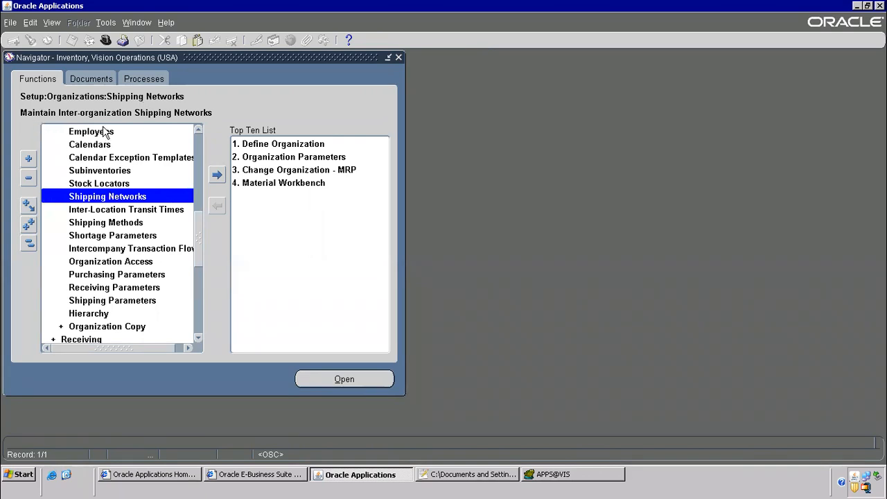
{"action": "double_click", "coordinate": [124, 197]}
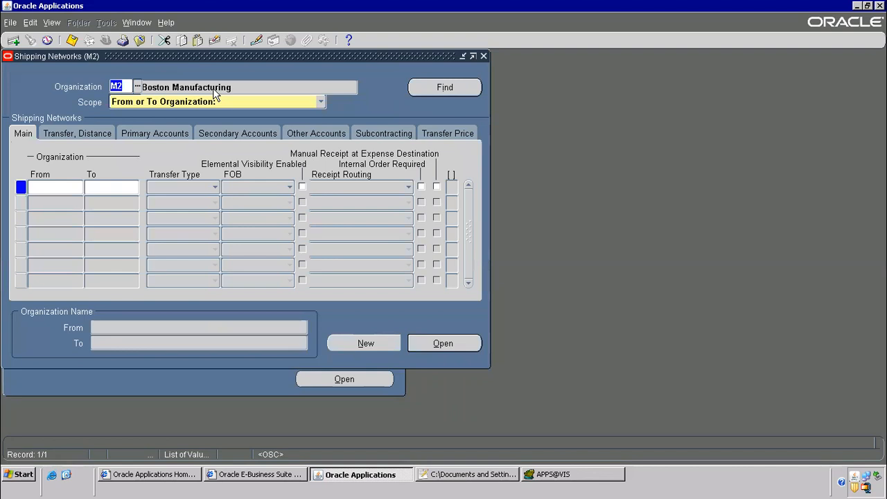
{"action": "left_click", "coordinate": [436, 92]}
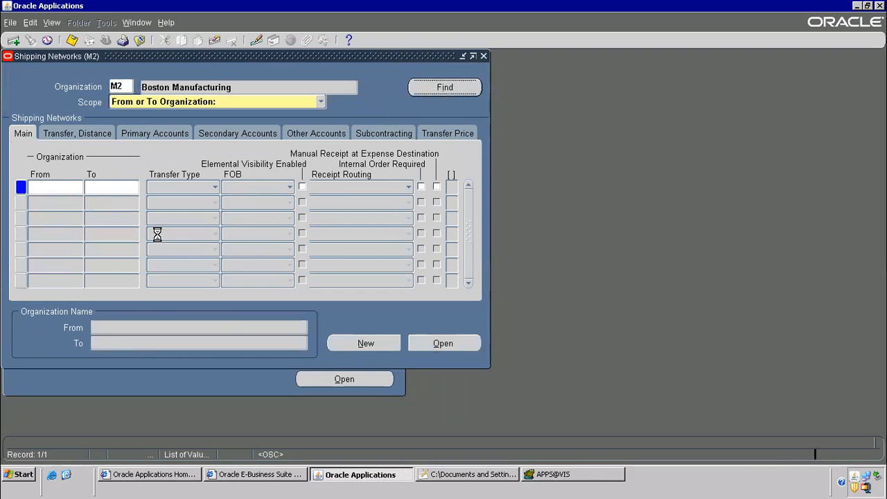
Locate and select the shipping network record from organization M2 to organization M1
{"action": "left_click", "coordinate": [471, 282]}
{"action": "left_click", "coordinate": [471, 282]}
{"action": "left_click", "coordinate": [471, 282]}
{"action": "left_click", "coordinate": [471, 282]}
{"action": "left_click", "coordinate": [471, 282]}
{"action": "left_click", "coordinate": [471, 282]}
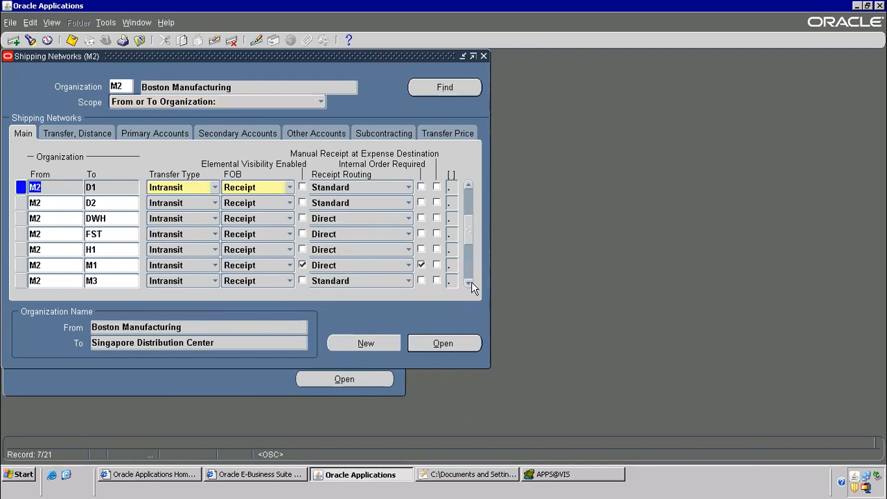
{"action": "left_click", "coordinate": [471, 184]}
{"action": "left_click", "coordinate": [471, 184]}
{"action": "left_click", "coordinate": [471, 184]}
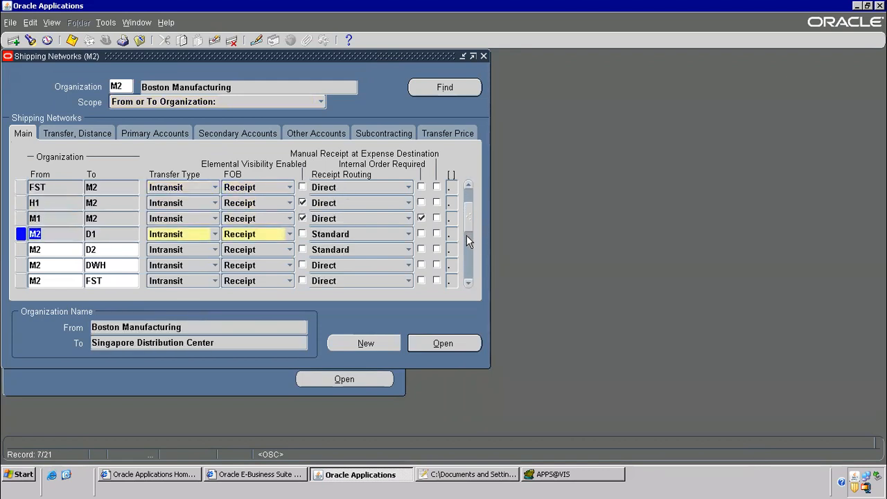
{"action": "left_click", "coordinate": [470, 281]}
{"action": "left_click", "coordinate": [469, 282]}
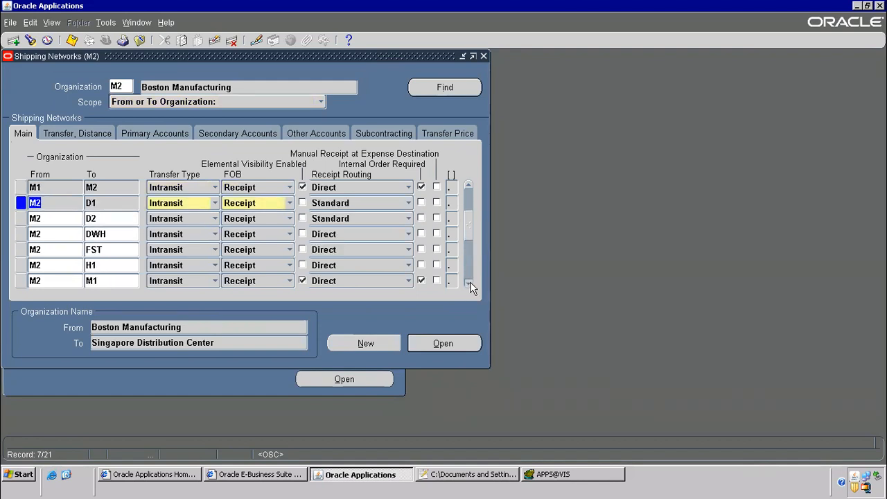
{"action": "left_click", "coordinate": [470, 281]}
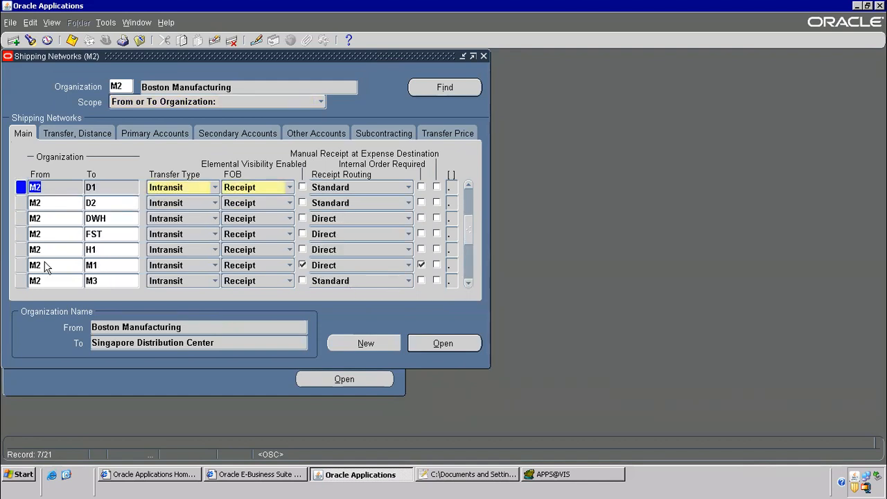
{"action": "left_click", "coordinate": [106, 263]}
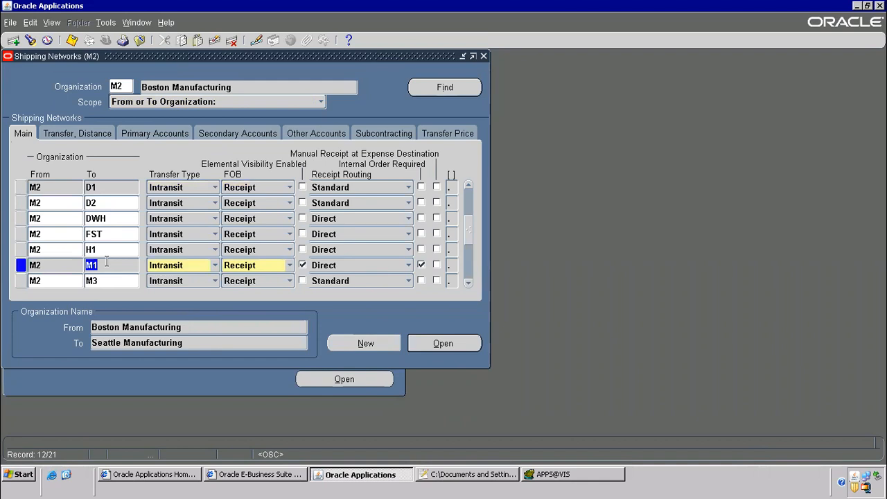
{"action": "left_click", "coordinate": [49, 268]}
{"action": "left_click", "coordinate": [21, 261]}
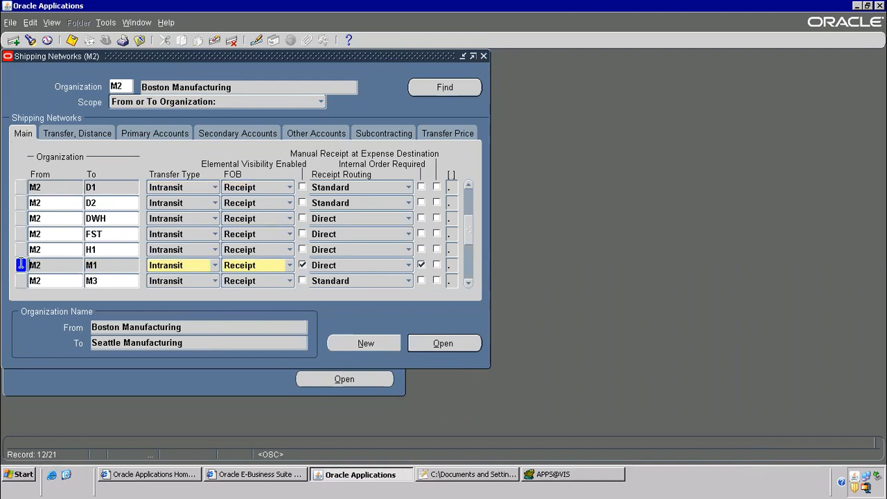
{"action": "left_click", "coordinate": [93, 266]}
Examine the available FOB and Transfer Type options on the M2 to M1 record without changing them
{"action": "left_click", "coordinate": [290, 270]}
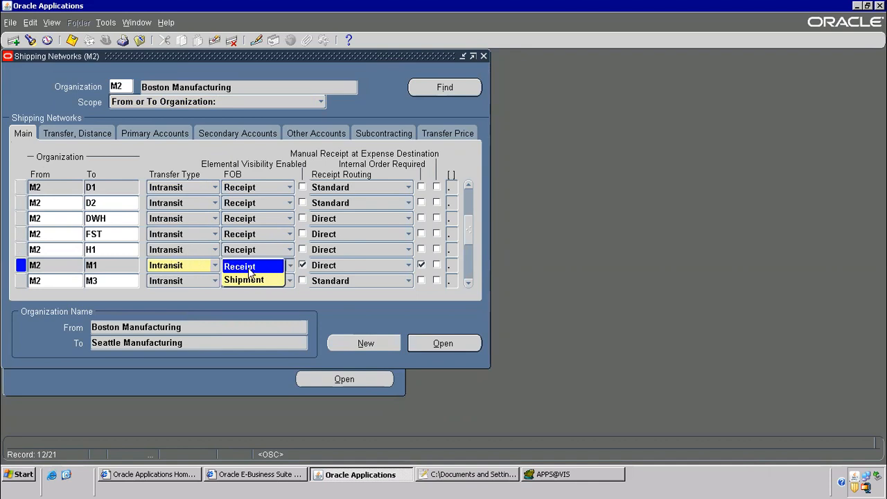
{"action": "left_click", "coordinate": [112, 263]}
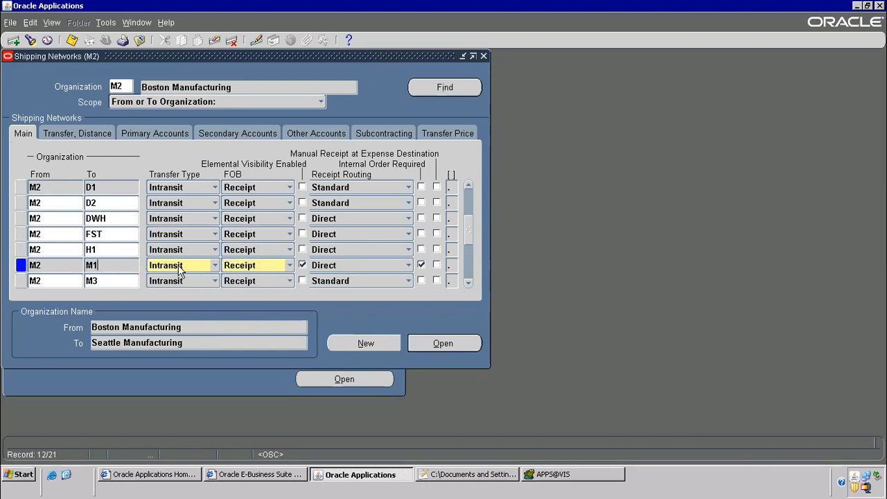
{"action": "left_click", "coordinate": [208, 269]}
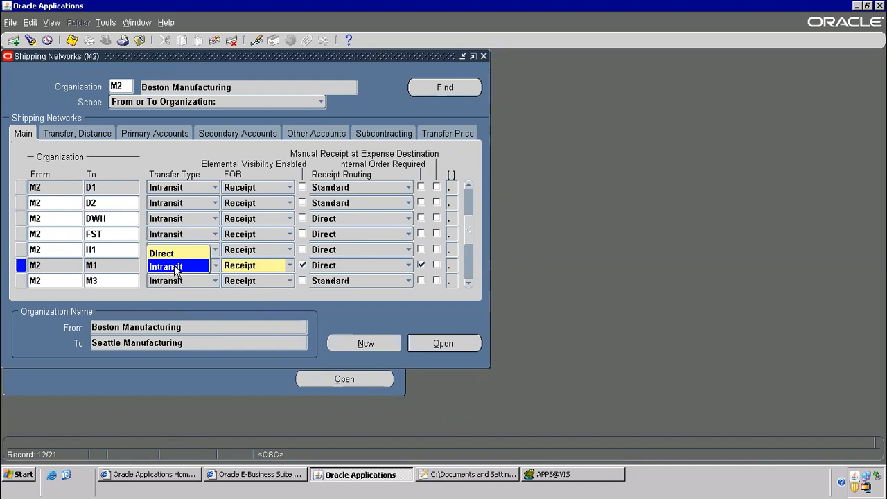
{"action": "left_click", "coordinate": [123, 255]}
{"action": "left_click", "coordinate": [118, 264]}
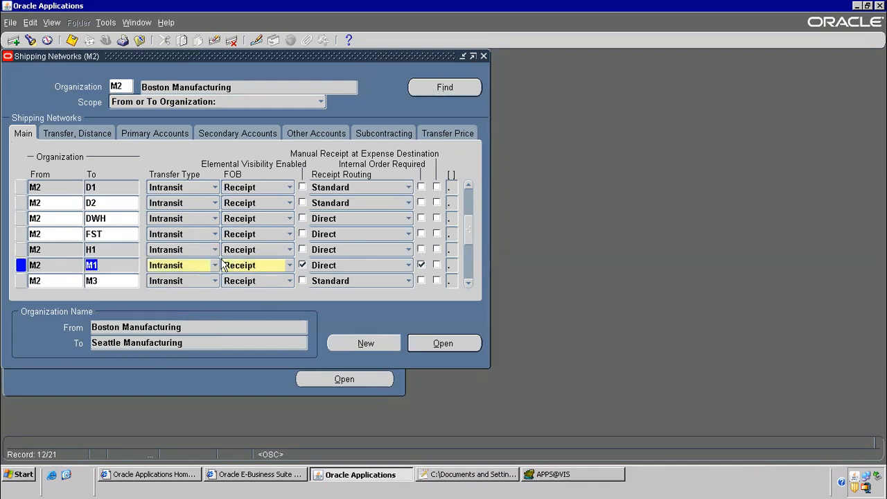
Add a new shipping network record with VCT as the From organization
{"action": "left_click", "coordinate": [13, 41]}
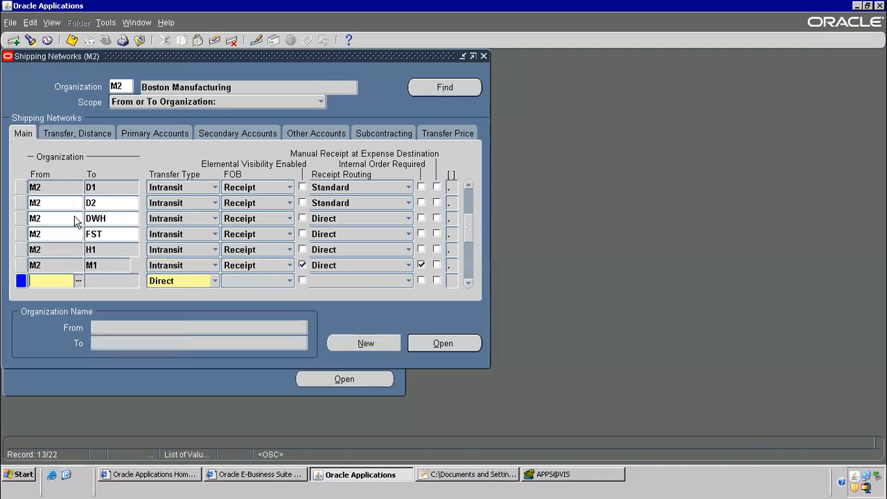
{"action": "left_click", "coordinate": [78, 281]}
{"action": "left_click_drag", "start_coordinate": [244, 115], "coordinate": [241, 241]}
{"action": "double_click", "coordinate": [100, 192]}
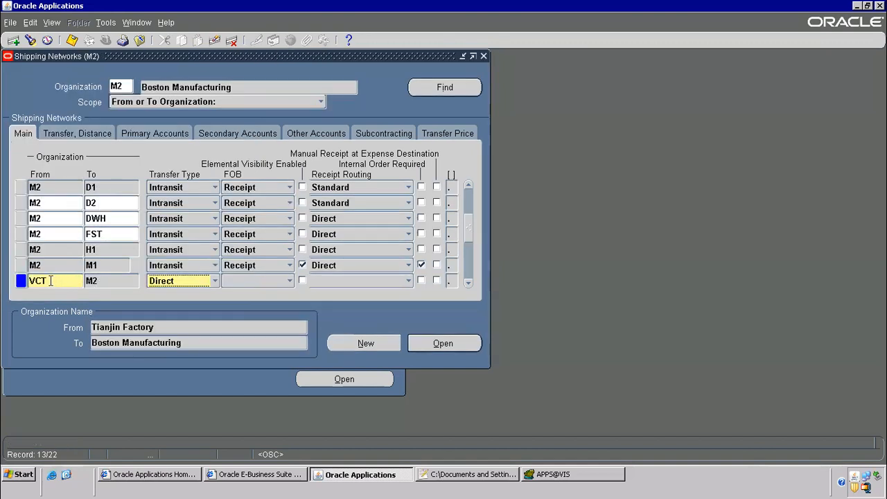
Delete the new VCT to M2 shipping network record and close the Shipping Networks form
{"action": "left_click", "coordinate": [57, 281]}
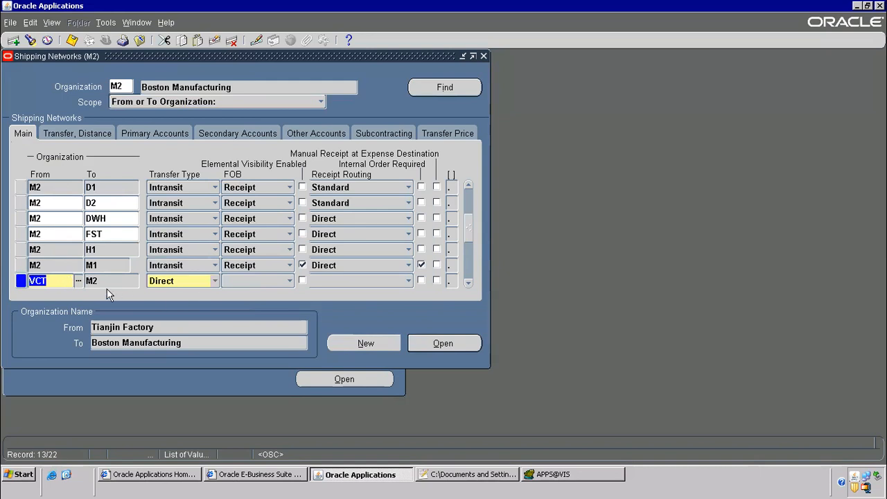
{"action": "left_click", "coordinate": [231, 41]}
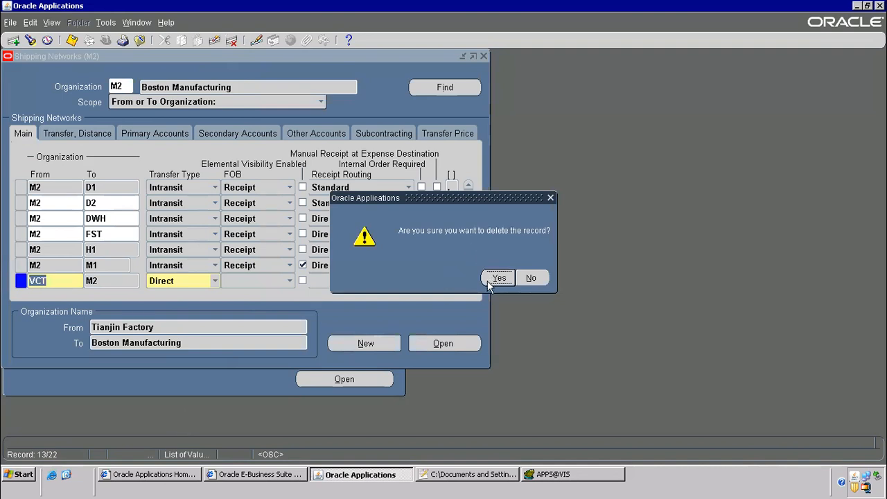
{"action": "left_click", "coordinate": [496, 277]}
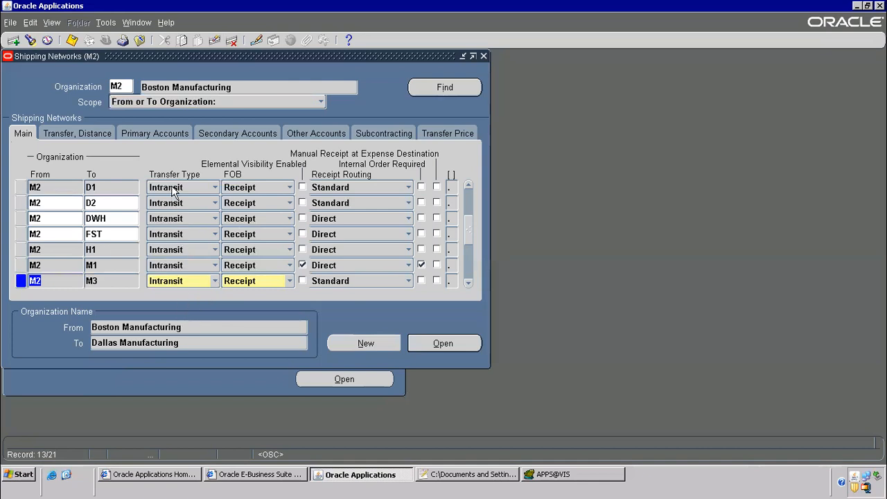
{"action": "key", "text": "F4"}
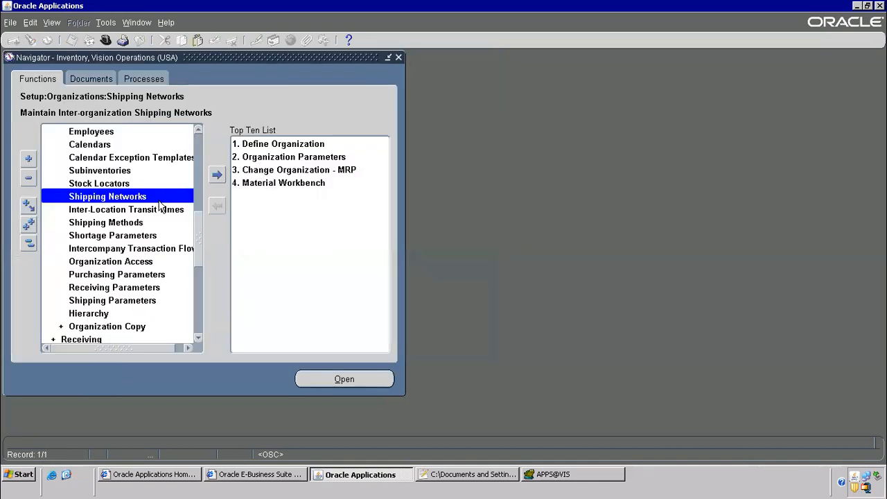
Reopen Shipping Networks, find the networks for M2, review those shipping from M2, and close the form
{"action": "double_click", "coordinate": [159, 200]}
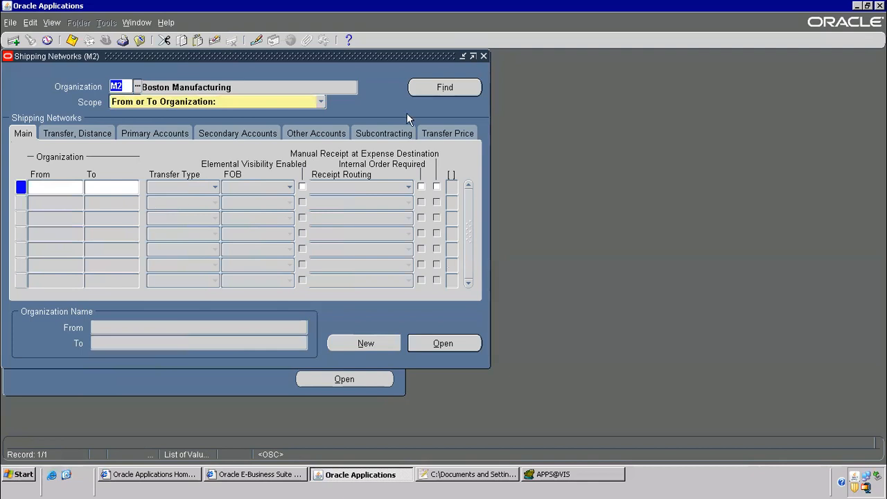
{"action": "left_click", "coordinate": [433, 82]}
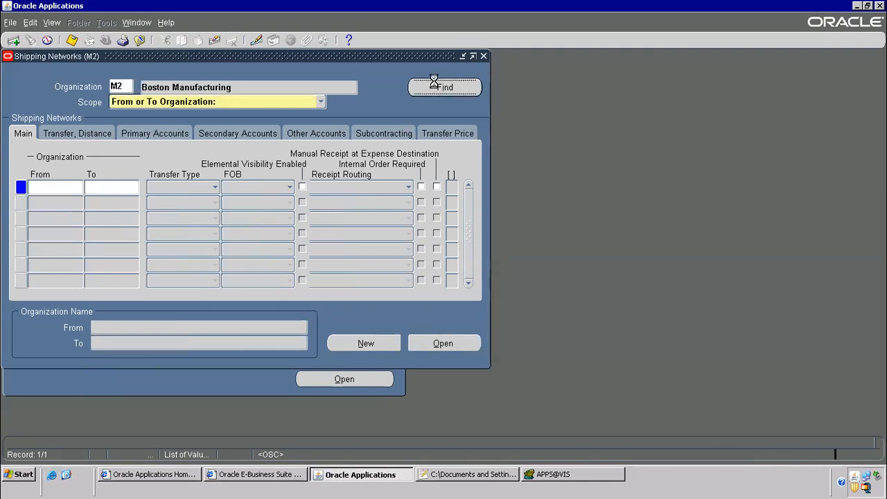
{"action": "left_click", "coordinate": [466, 281]}
{"action": "left_click", "coordinate": [465, 280]}
{"action": "left_click", "coordinate": [465, 281]}
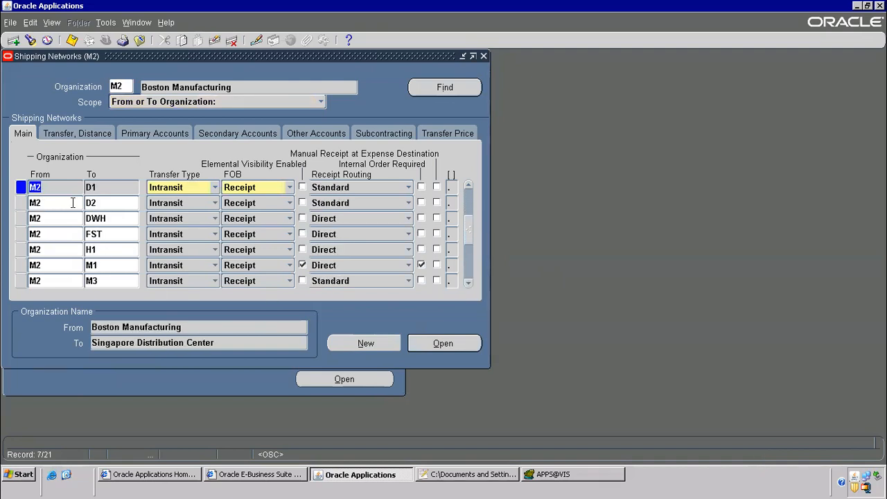
{"action": "left_click", "coordinate": [468, 283]}
{"action": "left_click", "coordinate": [469, 283]}
{"action": "left_click", "coordinate": [468, 282]}
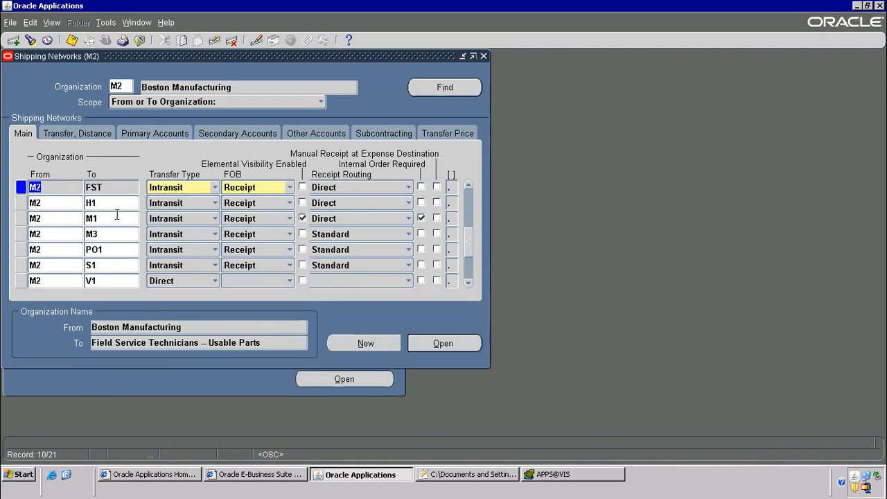
{"action": "key", "text": "F4"}
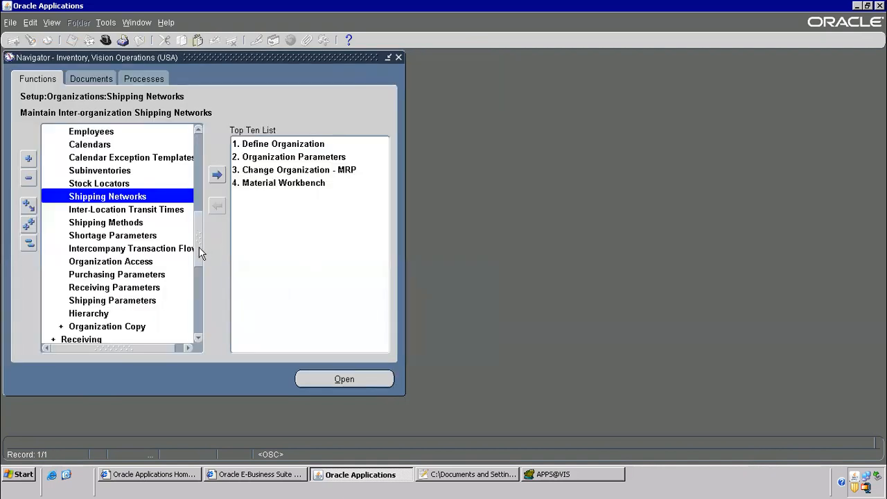
Open the Inter-Location Transit Times form and bring up its Find Transit Times window
{"action": "left_click", "coordinate": [148, 210]}
{"action": "double_click", "coordinate": [115, 211]}
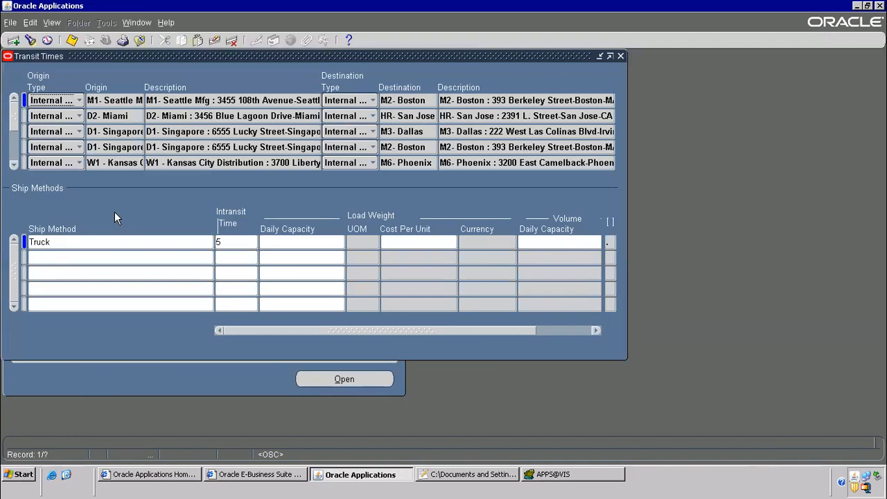
{"action": "left_click", "coordinate": [53, 23]}
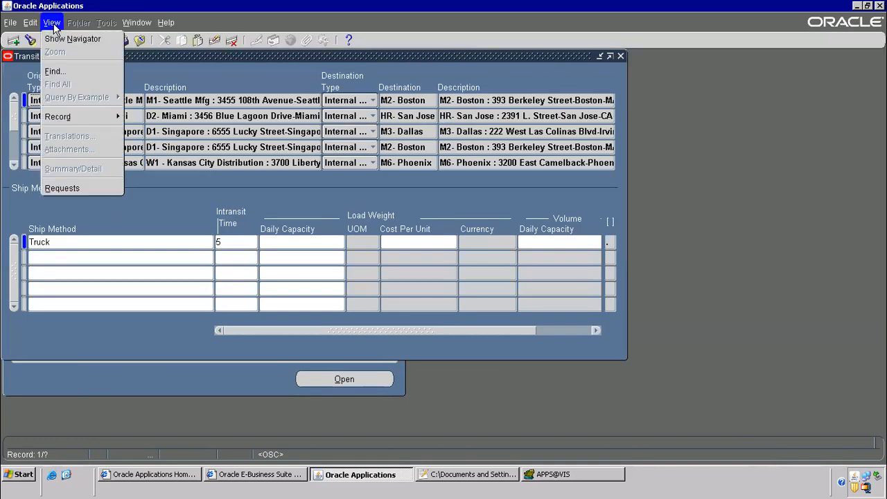
{"action": "left_click", "coordinate": [55, 72]}
Find the transit times from origin location M2- Boston to destination location M1- Seattle Mfg
{"action": "left_click", "coordinate": [301, 226]}
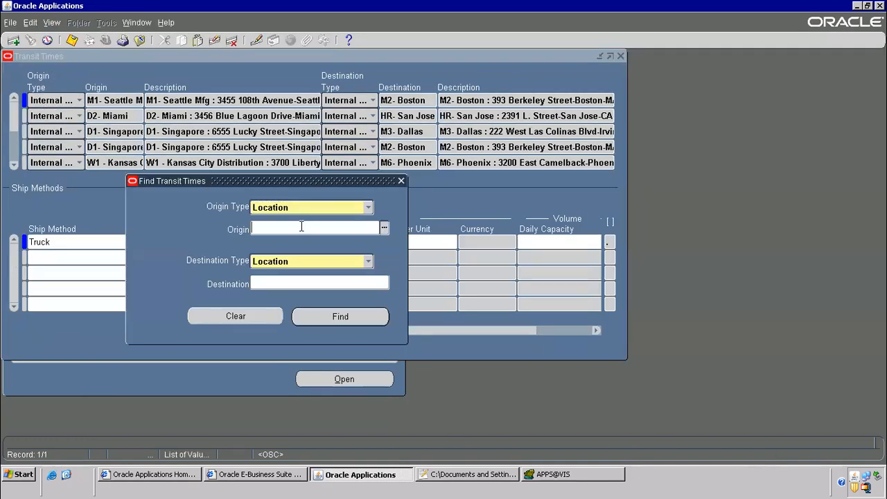
{"action": "type", "text": "m2"}
{"action": "key", "text": "Tab"}
{"action": "key", "text": "Tab"}
{"action": "type", "text": "m1"}
{"action": "key", "text": "Tab"}
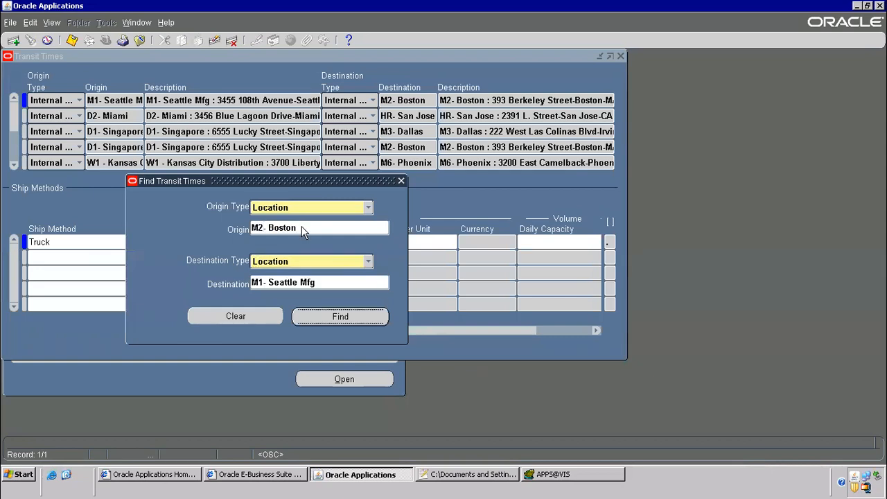
{"action": "left_click", "coordinate": [340, 316]}
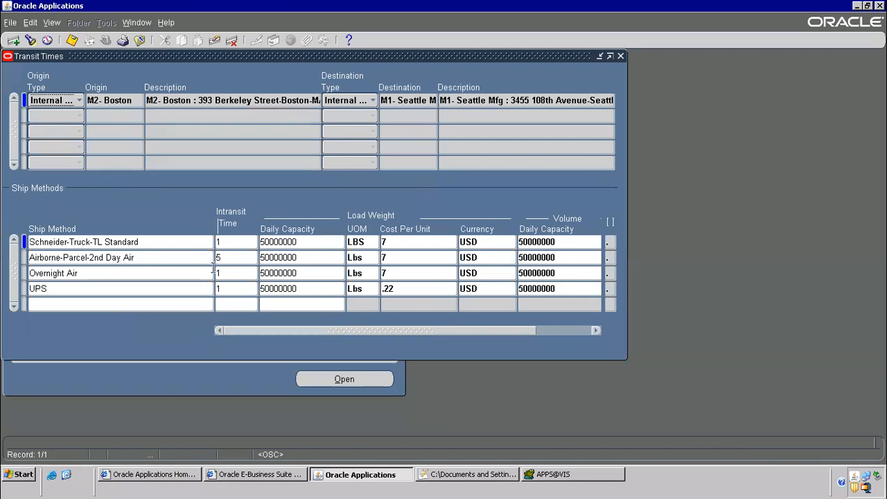
Review the Airborne, UPS, Overnight Air and Schneider truck ship methods defined for the Boston to Seattle route
{"action": "left_click", "coordinate": [145, 259]}
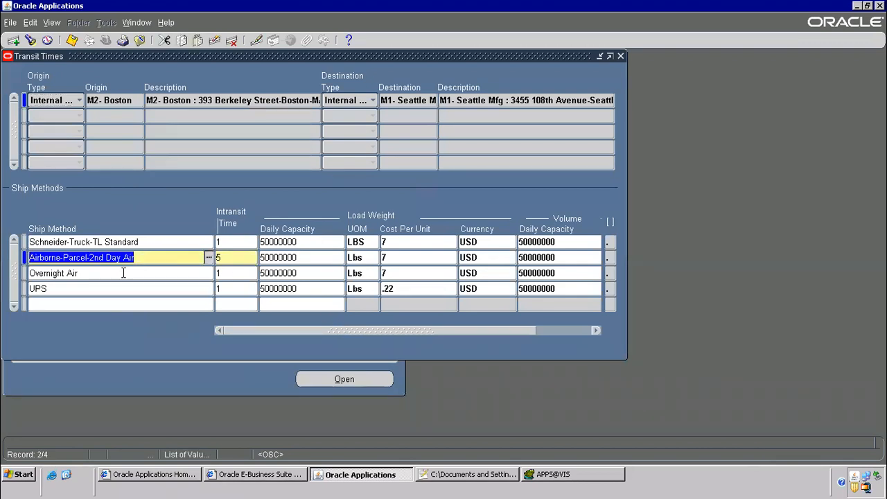
{"action": "left_click", "coordinate": [68, 290]}
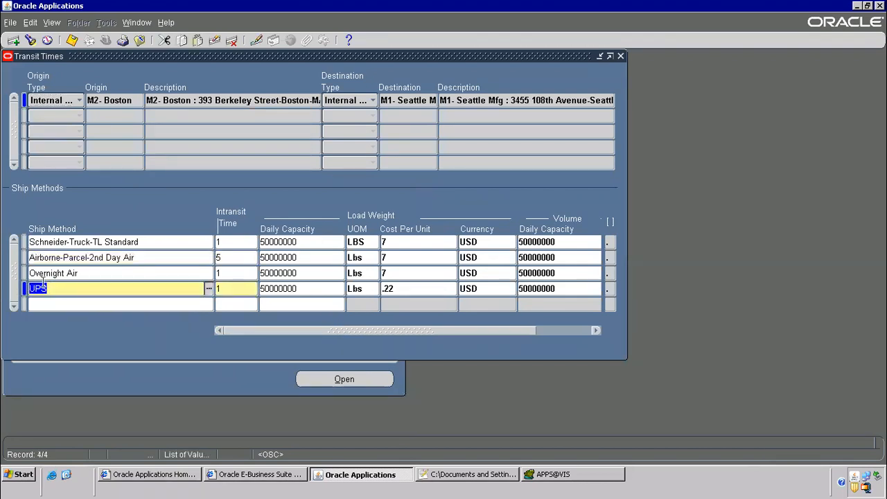
{"action": "left_click", "coordinate": [110, 256]}
{"action": "left_click", "coordinate": [93, 273]}
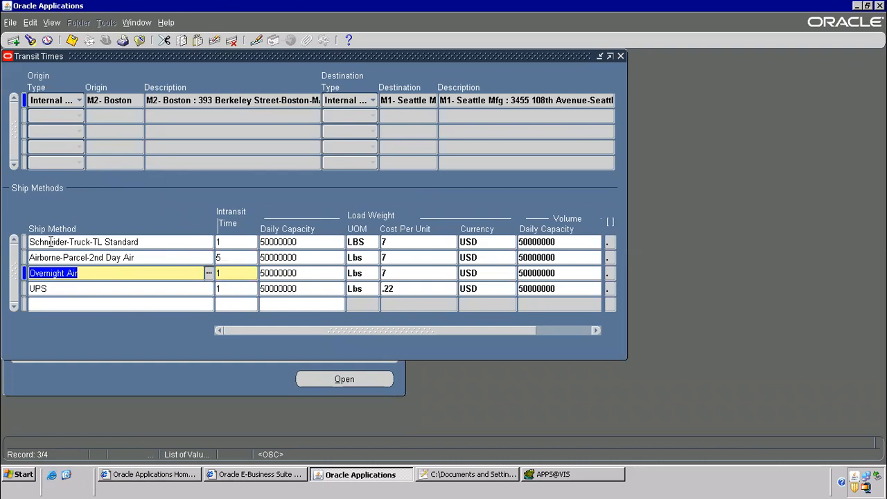
{"action": "left_click", "coordinate": [73, 241]}
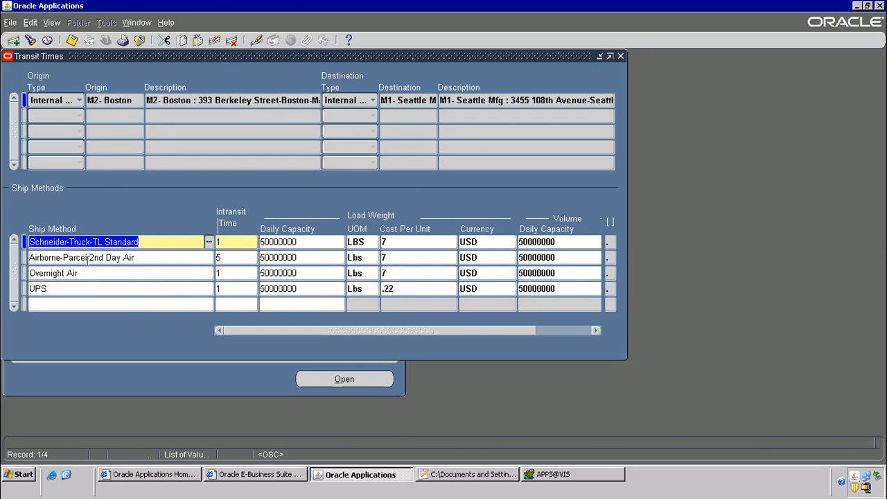
Switch to the Class 6 Internal Sales Order notes in Notepad++ and add "5) interlocation transit times" below the shipping network entry
{"action": "key", "text": "alt+Tab"}
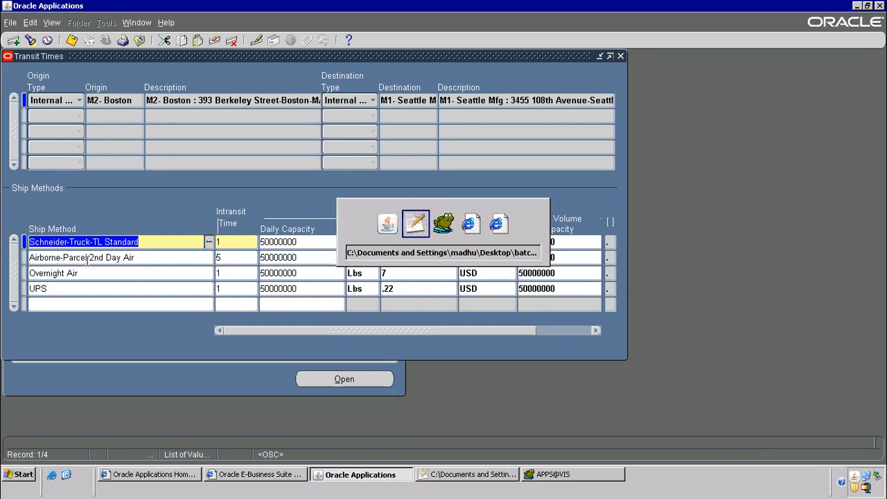
{"action": "scroll", "coordinate": [88, 317], "scroll_direction": "down", "scroll_amount": 3}
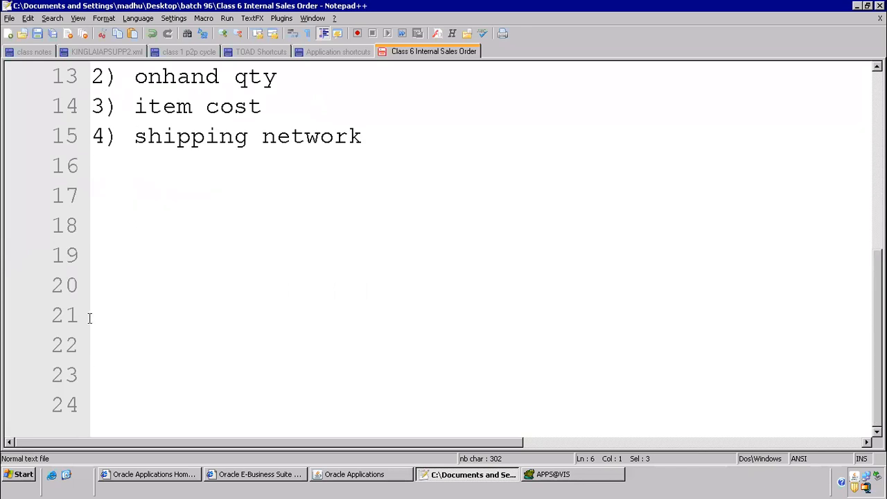
{"action": "left_click", "coordinate": [114, 163]}
{"action": "type", "text": "5) i"}
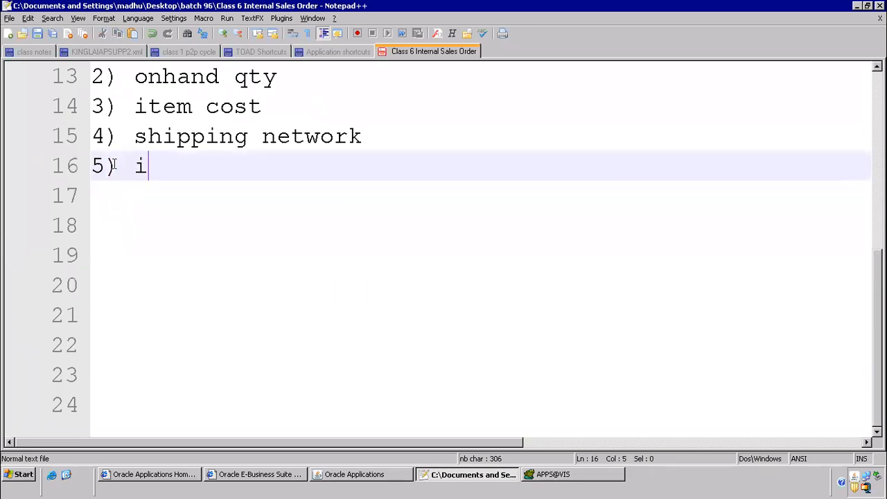
{"action": "type", "text": "nterlocation"}
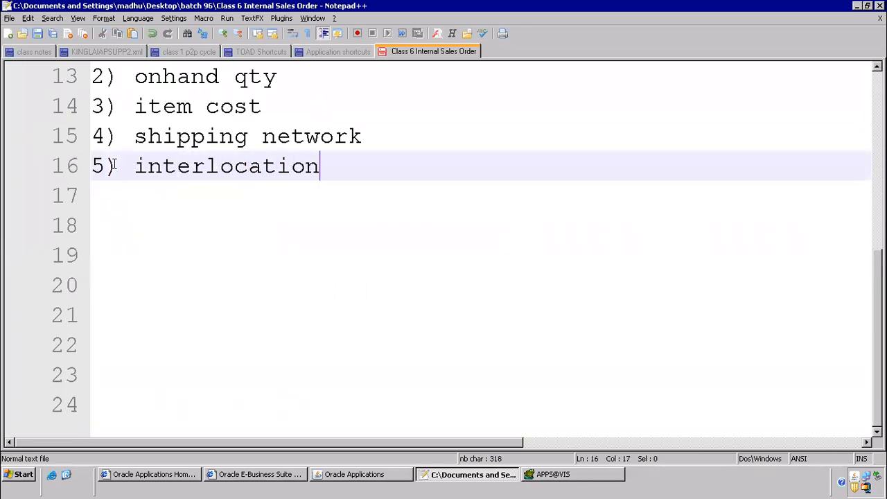
{"action": "type", "text": " transit times"}
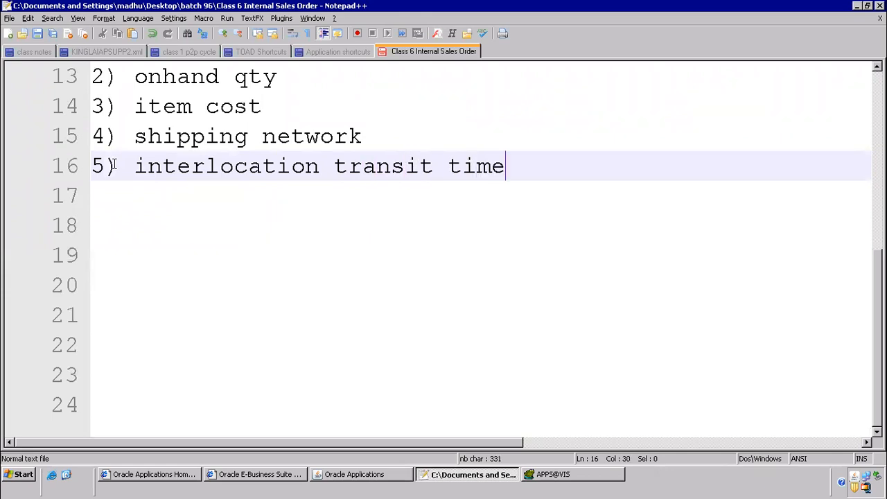
{"action": "key", "text": "Return"}
Close the Transit Times form in Oracle Applications and add "6) customer as internal customer" to the setup list in the Notepad++ notes
{"action": "key", "text": "alt+Tab"}
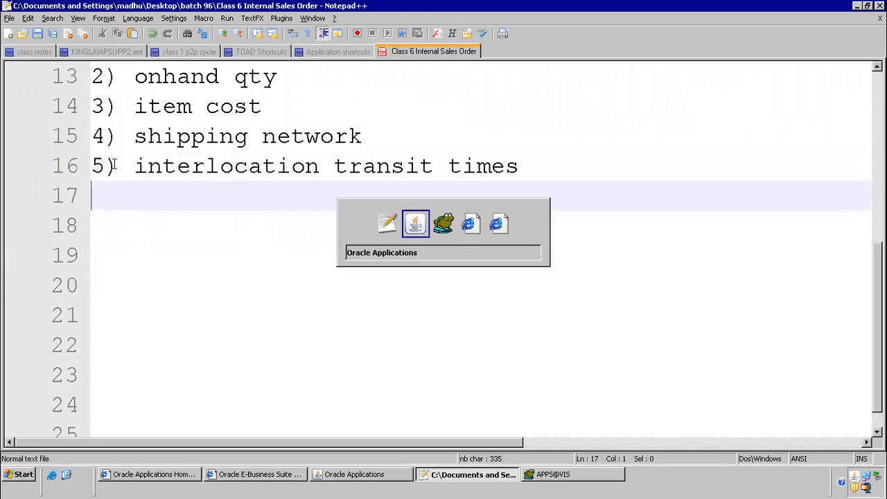
{"action": "left_click", "coordinate": [145, 42]}
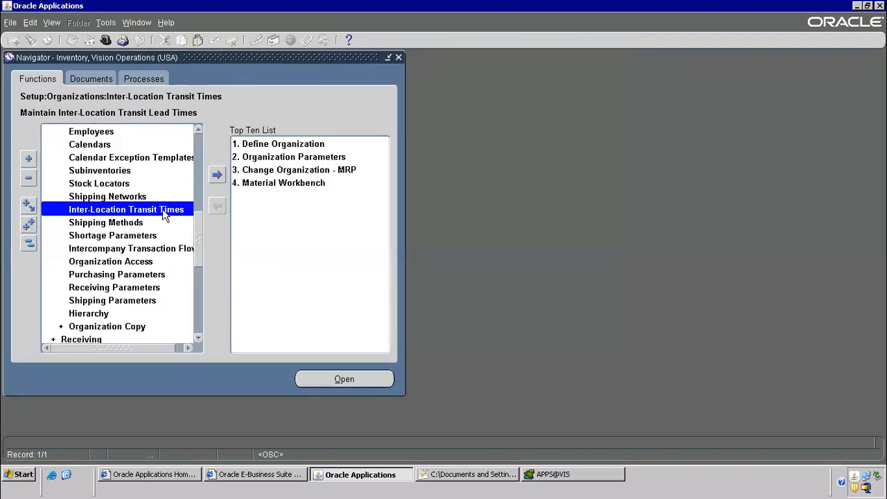
{"action": "key", "text": "alt+Tab"}
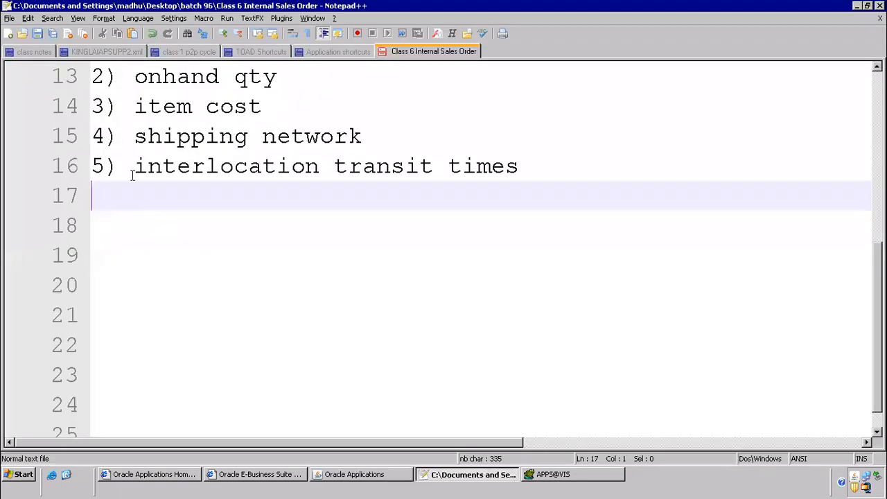
{"action": "type", "text": "6) customer as"}
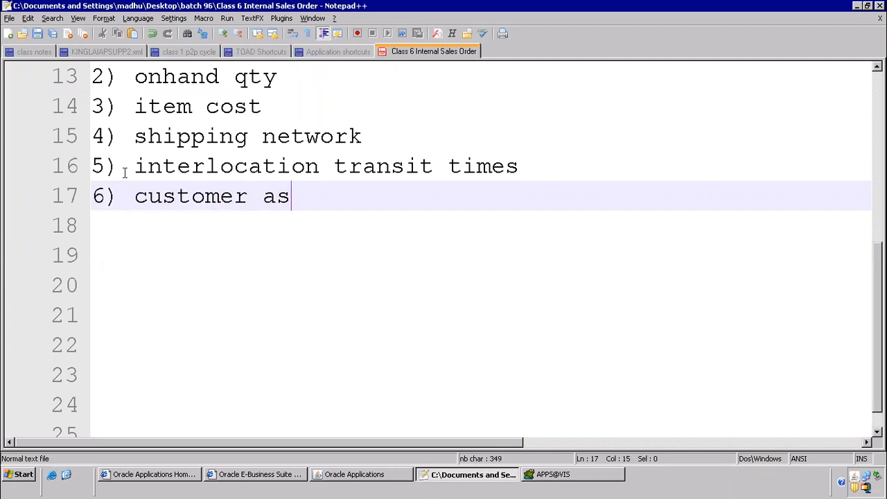
{"action": "type", "text": " internal customer"}
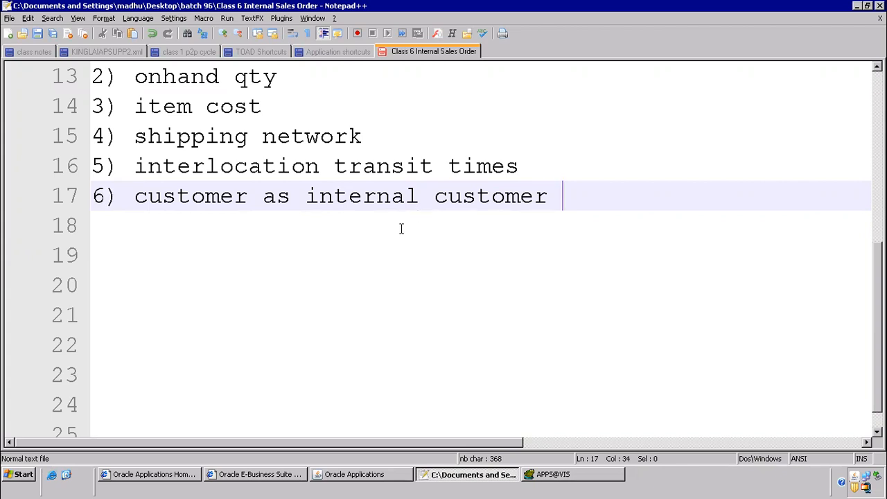
Annotate the M1<---- M2 line in the notes, marking M1 as "(internal customer)" and M2 as "(internal supplier)"
{"action": "scroll", "coordinate": [261, 196], "scroll_direction": "up", "scroll_amount": 4}
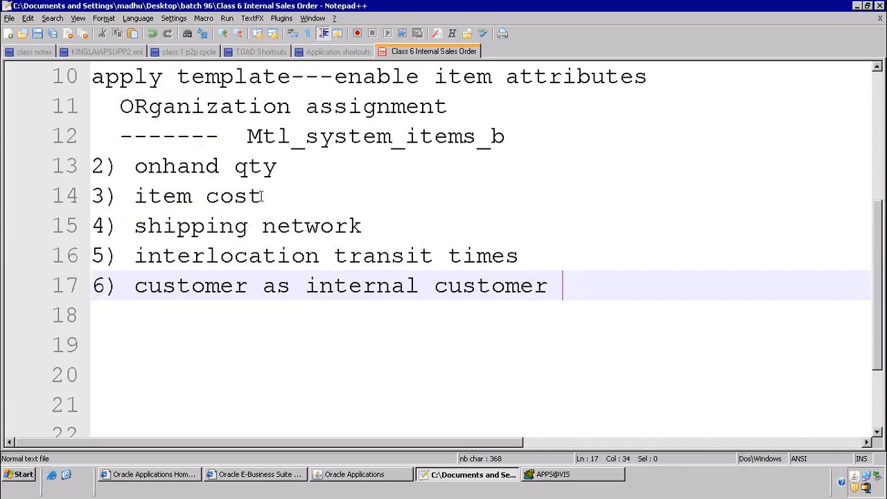
{"action": "left_click", "coordinate": [270, 227]}
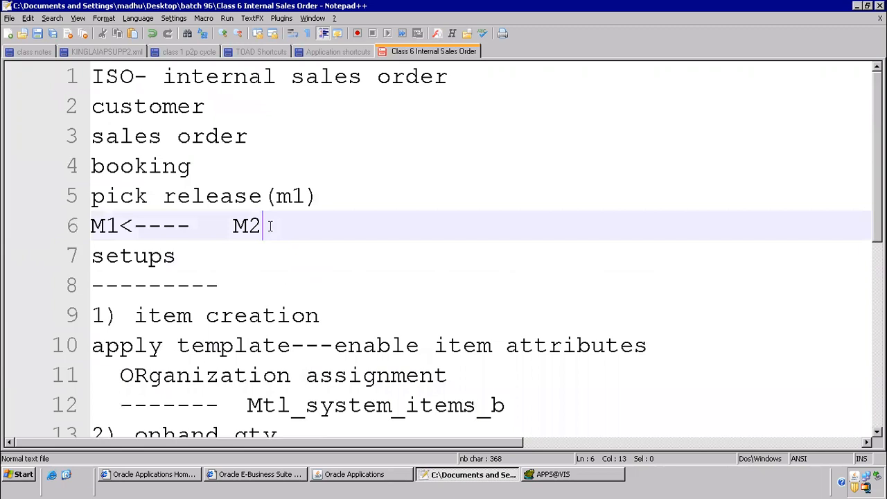
{"action": "type", "text": "(sup"}
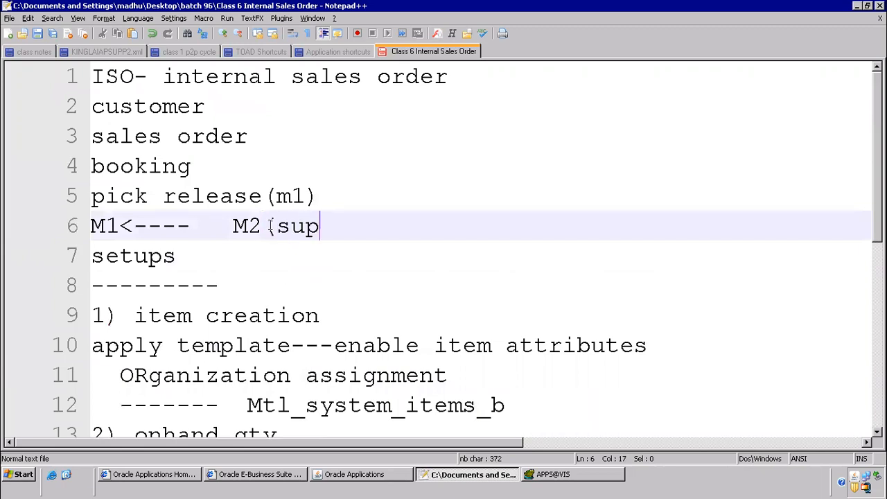
{"action": "type", "text": "plier)"}
{"action": "left_click", "coordinate": [120, 226]}
{"action": "type", "text": "(inter"}
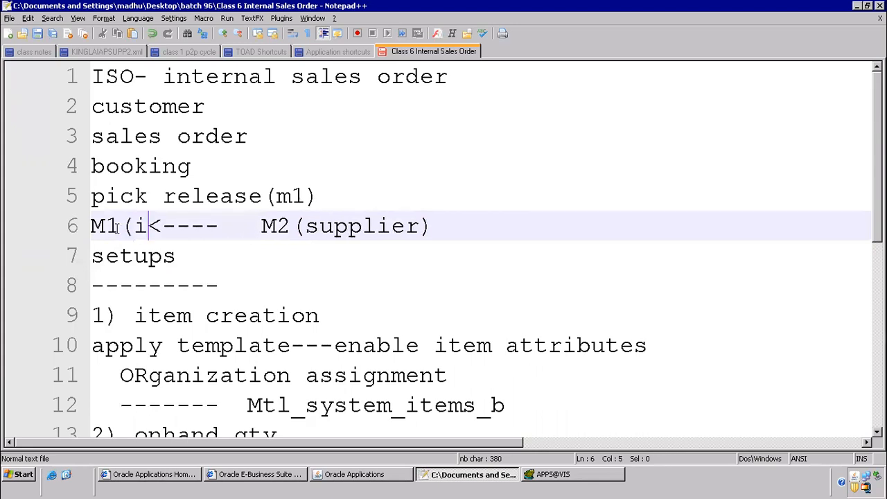
{"action": "type", "text": "nal custom"}
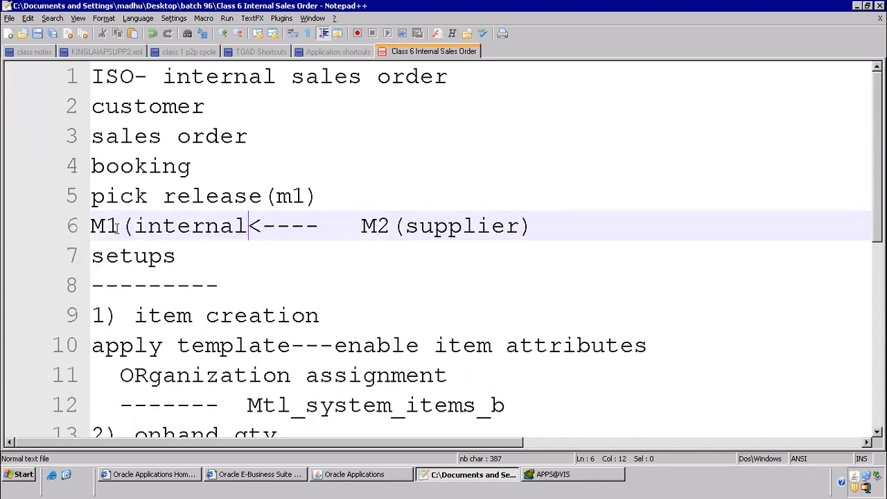
{"action": "type", "text": ")"}
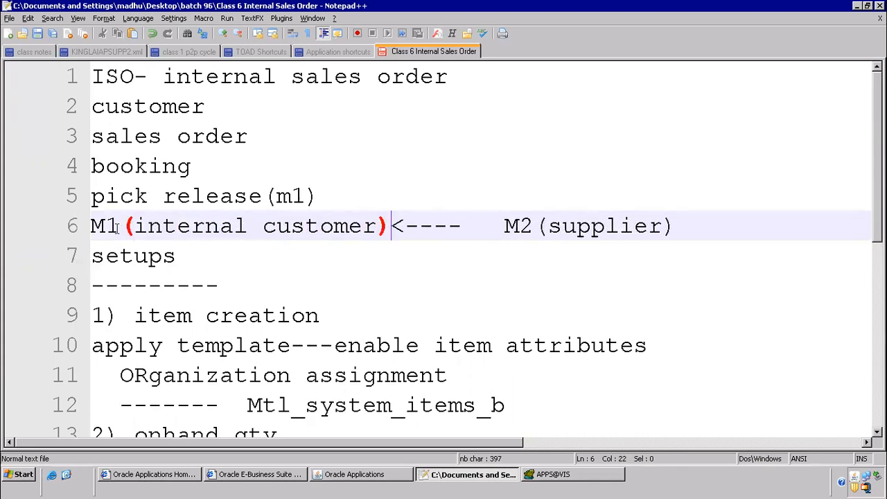
{"action": "left_click", "coordinate": [561, 226]}
{"action": "type", "text": "internal"}
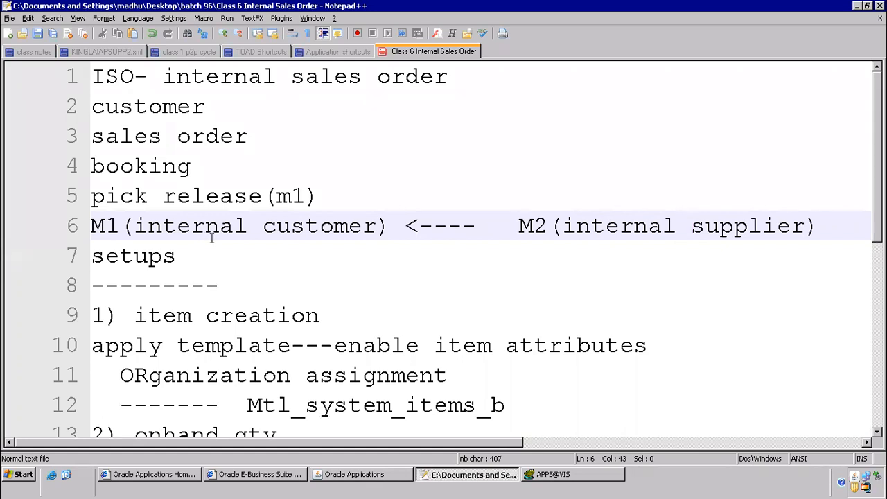
Review the M1 and M2 roles in the notes and the internal customer entry of setup 6
{"action": "scroll", "coordinate": [241, 227], "scroll_direction": "down", "scroll_amount": 1}
{"action": "left_click_drag", "start_coordinate": [105, 137], "coordinate": [350, 135]}
{"action": "left_click_drag", "start_coordinate": [719, 137], "coordinate": [823, 136]}
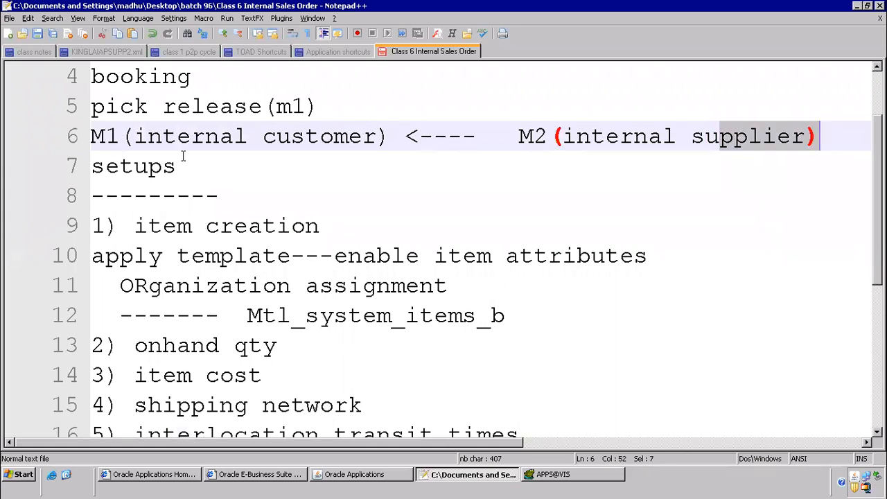
{"action": "left_click", "coordinate": [119, 136]}
{"action": "scroll", "coordinate": [192, 303], "scroll_direction": "down", "scroll_amount": 3}
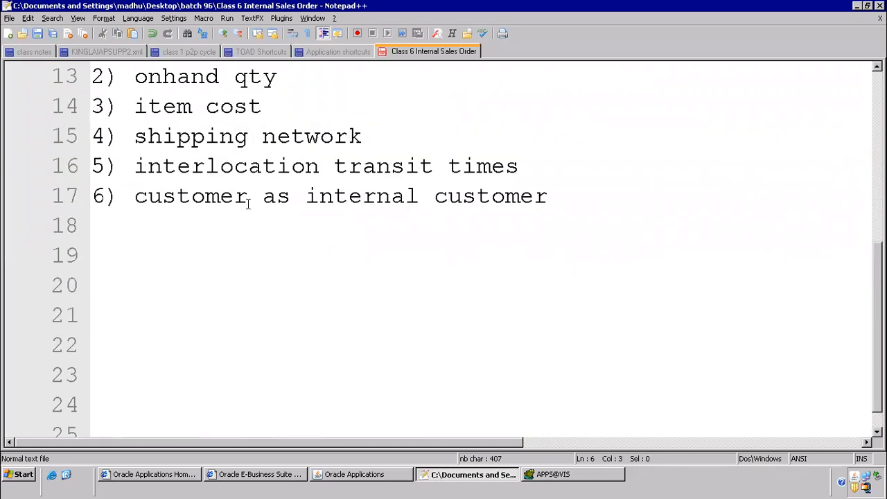
{"action": "left_click_drag", "start_coordinate": [312, 196], "coordinate": [550, 196]}
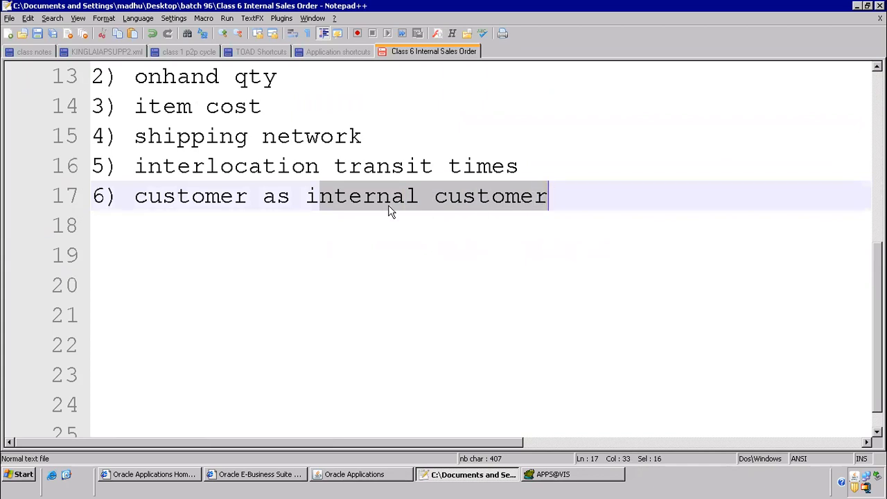
Switch to Oracle Applications and change the responsibility to Receivables, Vision Operations (USA)
{"action": "left_click", "coordinate": [364, 475]}
{"action": "left_click", "coordinate": [106, 39]}
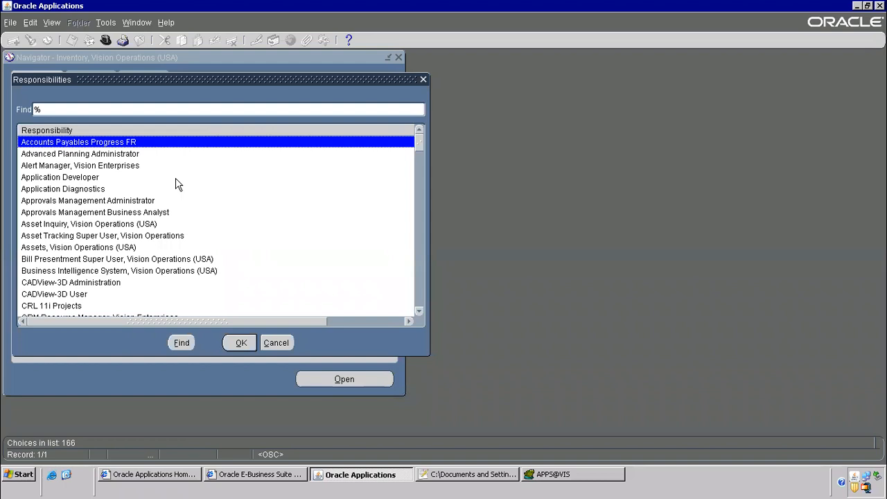
{"action": "type", "text": "re"}
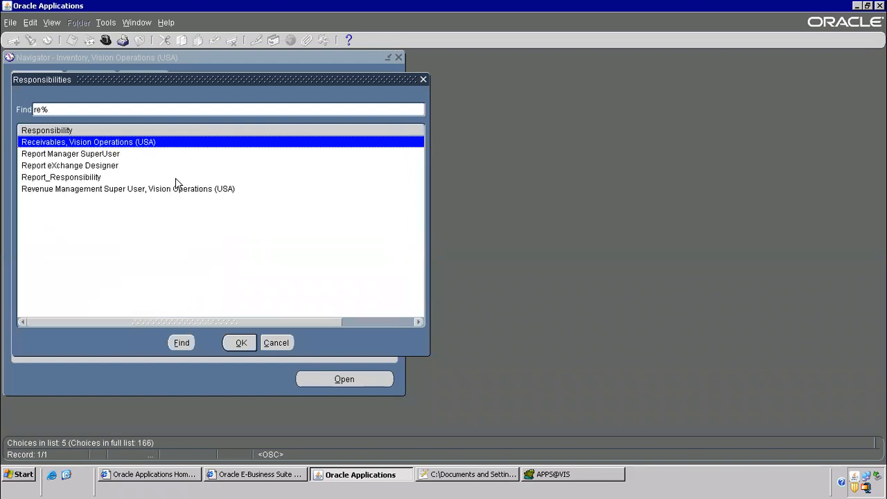
{"action": "key", "text": "Return"}
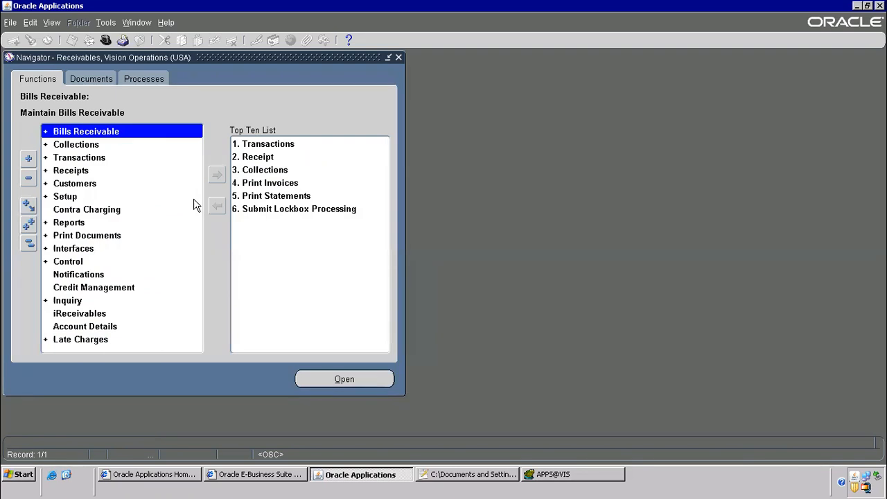
Open the Create/Maintain Customers page from the Customers functions and maximize its browser window
{"action": "double_click", "coordinate": [76, 184]}
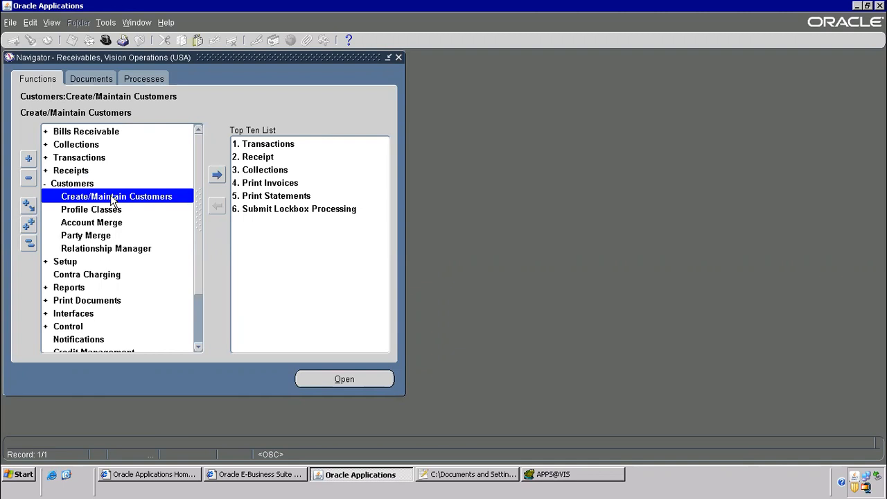
{"action": "double_click", "coordinate": [113, 197]}
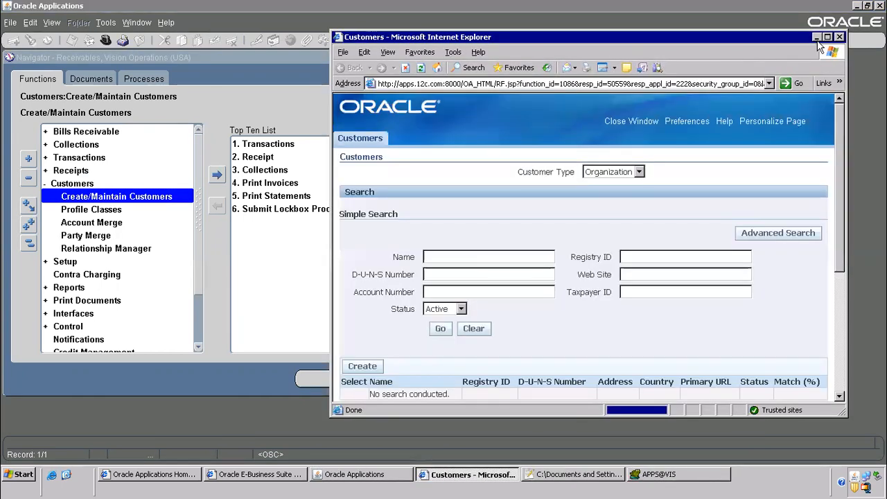
{"action": "left_click", "coordinate": [827, 36]}
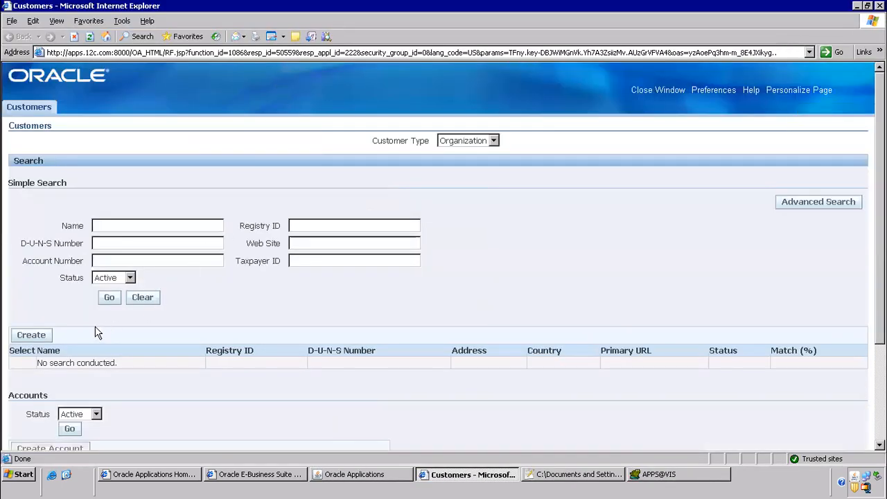
Search for organization customers named "vision" and open the Vision customer record based in Singapore
{"action": "left_click", "coordinate": [134, 227]}
{"action": "type", "text": "vision"}
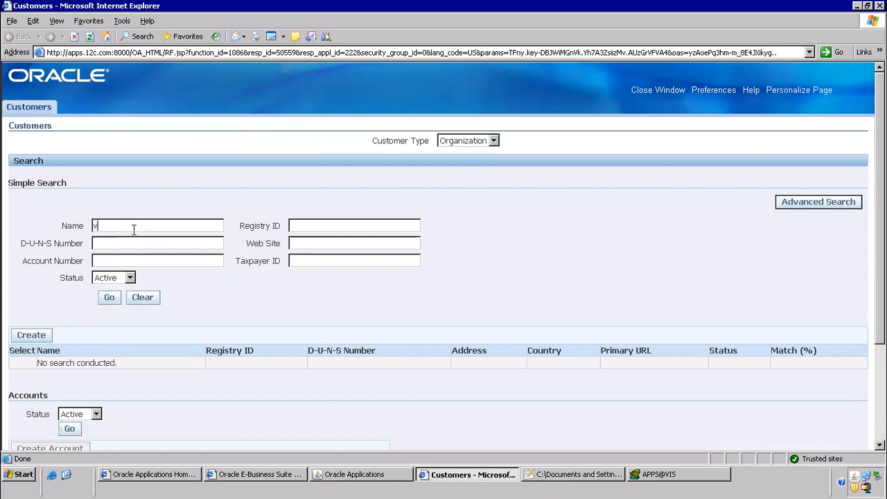
{"action": "left_click", "coordinate": [108, 303]}
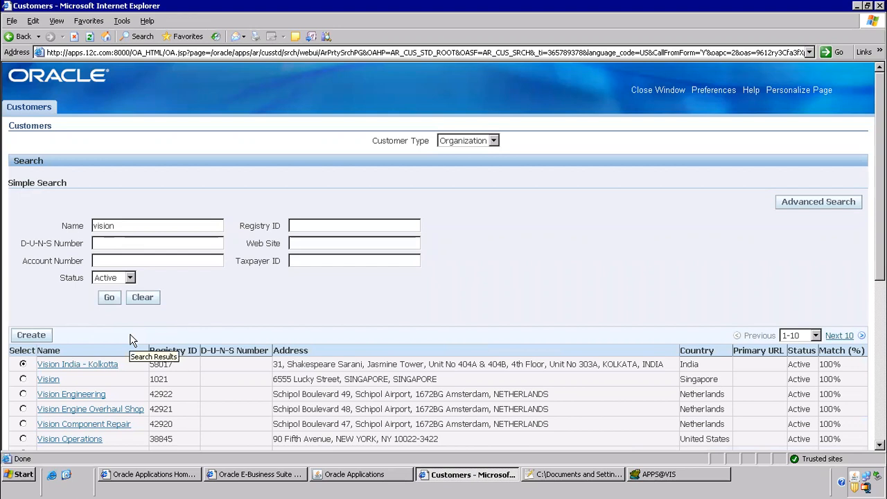
{"action": "scroll", "coordinate": [133, 339], "scroll_direction": "down", "scroll_amount": 3}
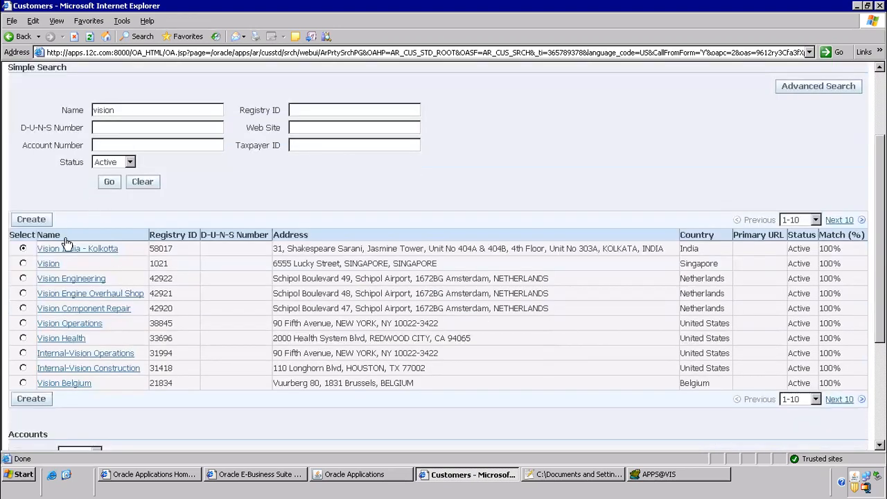
{"action": "left_click", "coordinate": [28, 220]}
{"action": "left_click", "coordinate": [48, 264]}
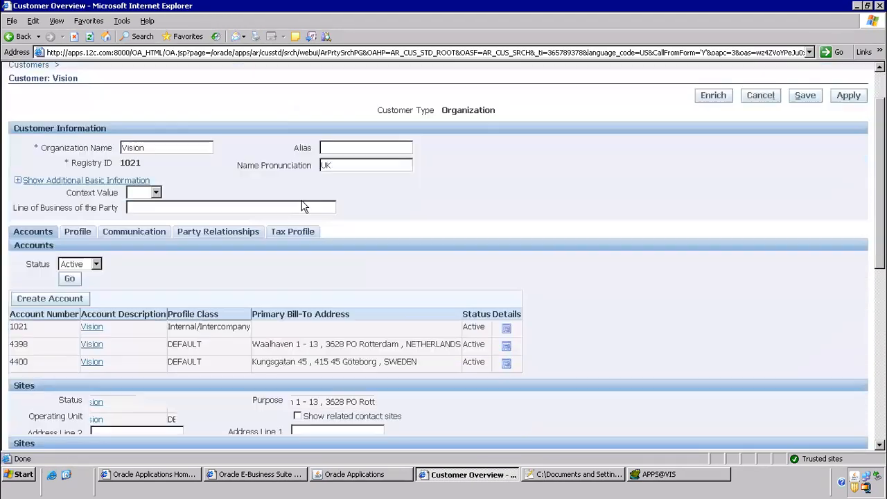
Examine the Vision customer's sites on the second page of the list, focusing on the Seattle site's address
{"action": "scroll", "coordinate": [302, 207], "scroll_direction": "down", "scroll_amount": 10}
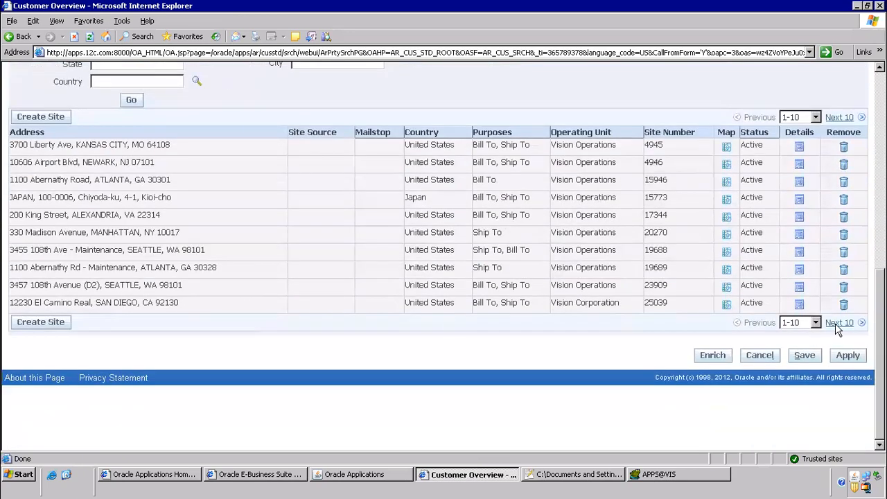
{"action": "left_click", "coordinate": [838, 322]}
{"action": "scroll", "coordinate": [252, 298], "scroll_direction": "up", "scroll_amount": 3}
{"action": "scroll", "coordinate": [234, 305], "scroll_direction": "down", "scroll_amount": 1}
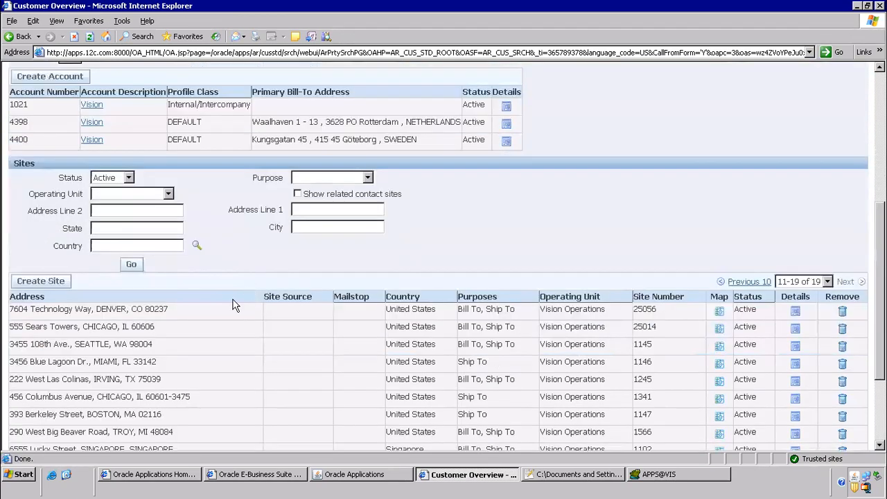
{"action": "scroll", "coordinate": [233, 305], "scroll_direction": "down", "scroll_amount": 3}
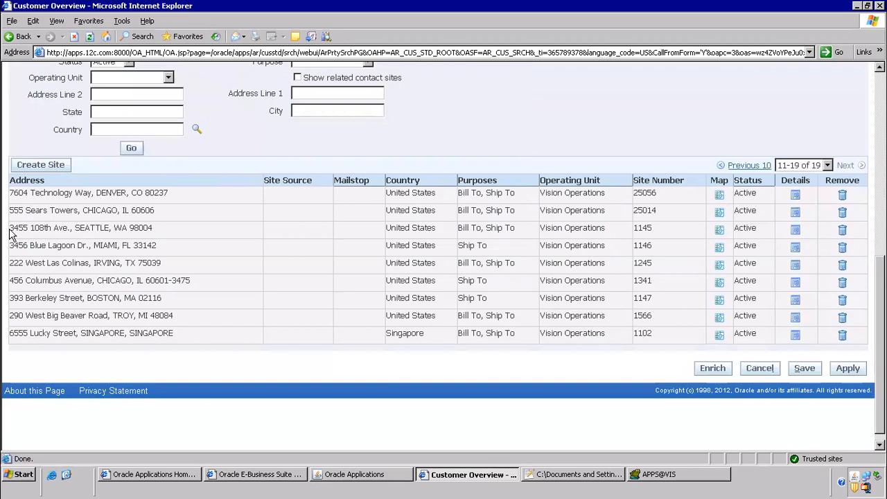
{"action": "left_click_drag", "start_coordinate": [74, 228], "coordinate": [118, 238]}
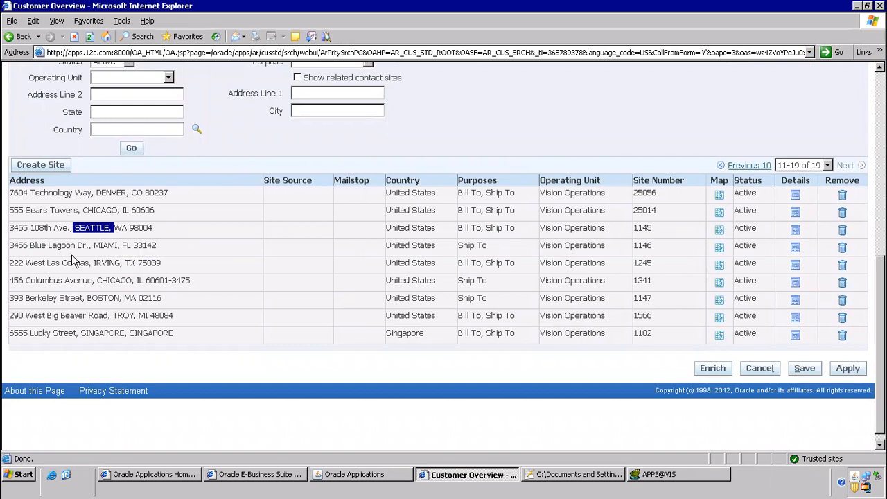
{"action": "left_click", "coordinate": [78, 235]}
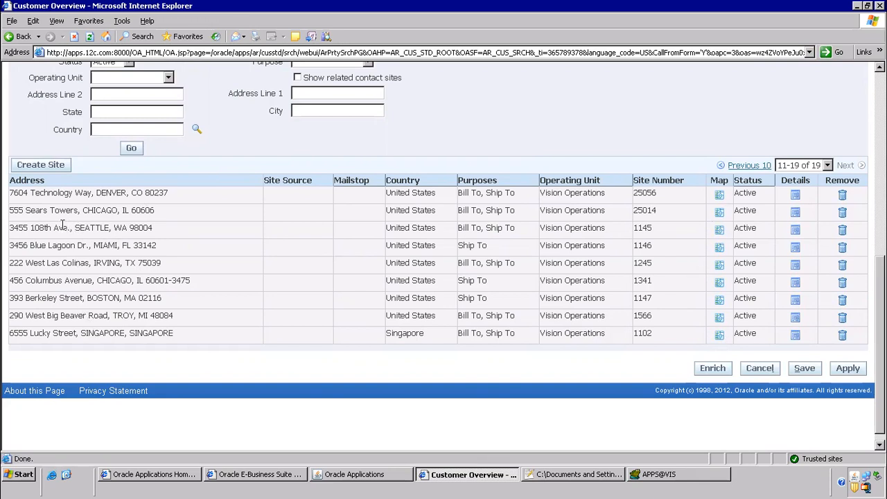
Open the details of site 1145 in Seattle and view its Ship To business purpose details
{"action": "left_click_drag", "start_coordinate": [54, 227], "coordinate": [178, 225]}
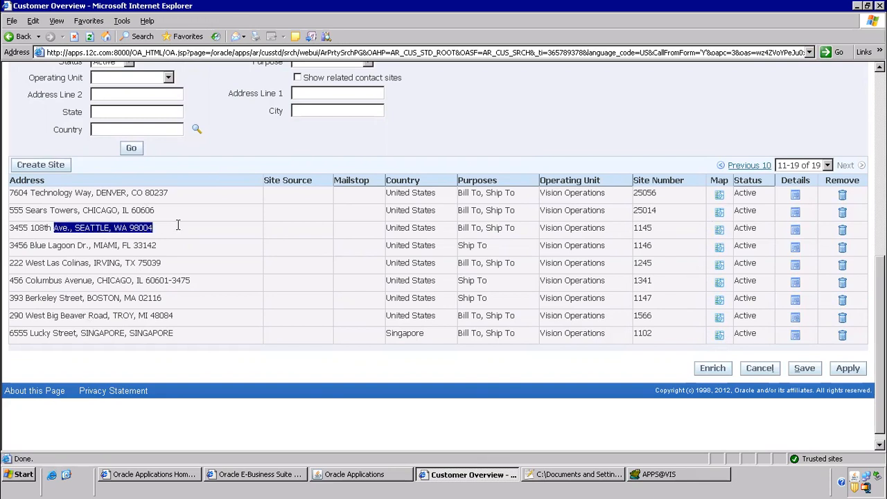
{"action": "left_click", "coordinate": [794, 229]}
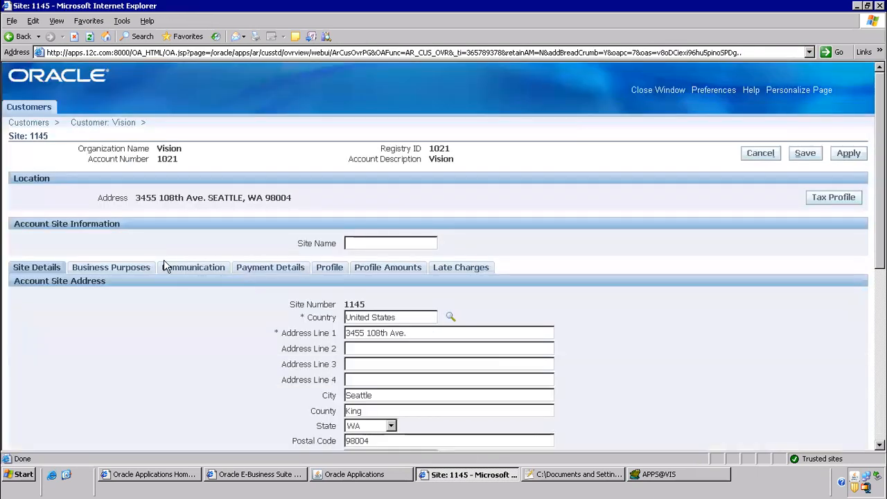
{"action": "scroll", "coordinate": [96, 227], "scroll_direction": "down", "scroll_amount": 3}
{"action": "left_click", "coordinate": [109, 151]}
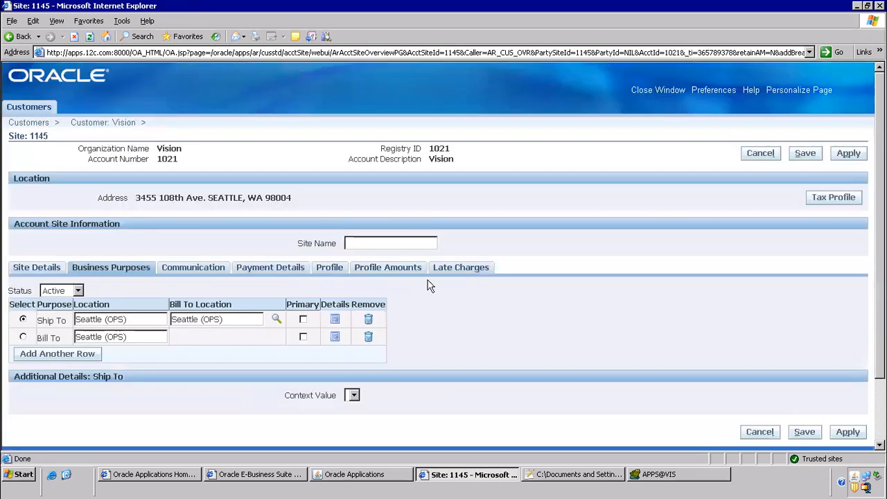
{"action": "scroll", "coordinate": [425, 285], "scroll_direction": "down", "scroll_amount": 2}
{"action": "left_click", "coordinate": [335, 243]}
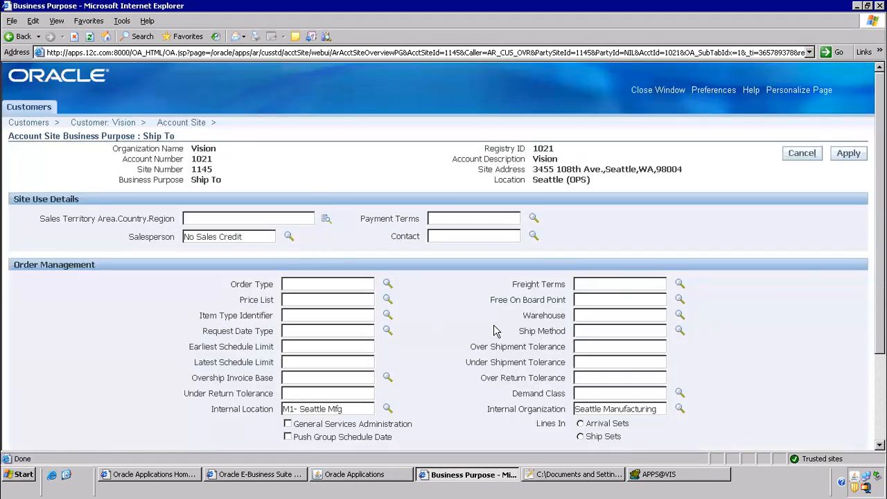
Examine the Internal Location in the Order Management section of the Ship To purpose
{"action": "scroll", "coordinate": [495, 336], "scroll_direction": "down", "scroll_amount": 3}
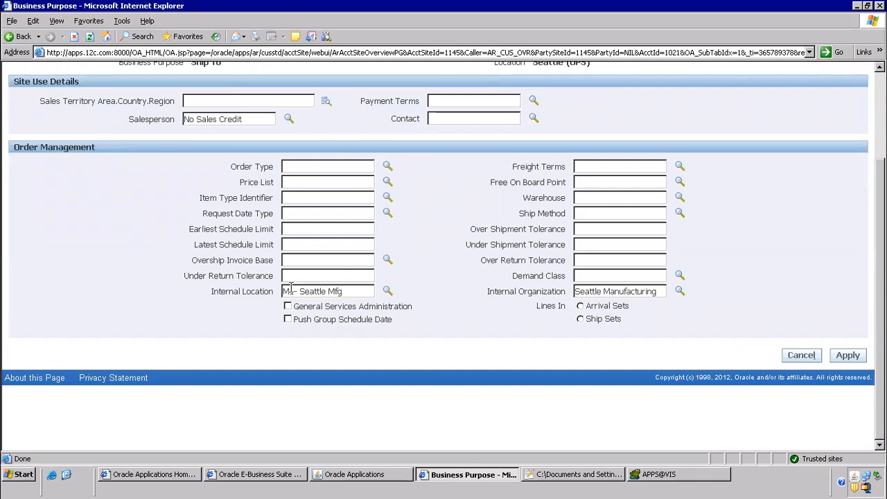
{"action": "left_click_drag", "start_coordinate": [294, 290], "coordinate": [272, 283]}
{"action": "left_click_drag", "start_coordinate": [352, 291], "coordinate": [301, 291]}
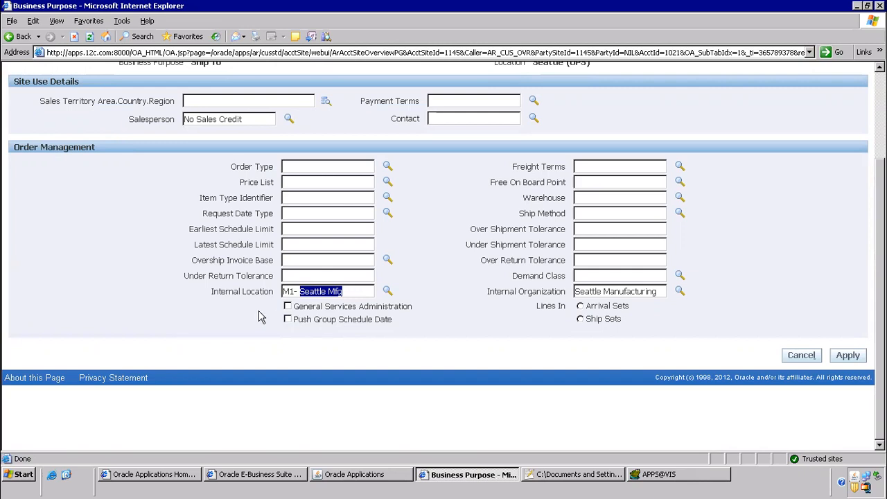
{"action": "left_click_drag", "start_coordinate": [227, 289], "coordinate": [278, 289]}
Try clearing the Internal Location, undo the deletion, and leave the Ship To details without applying changes
{"action": "left_click_drag", "start_coordinate": [354, 291], "coordinate": [257, 289]}
{"action": "key", "text": "Delete"}
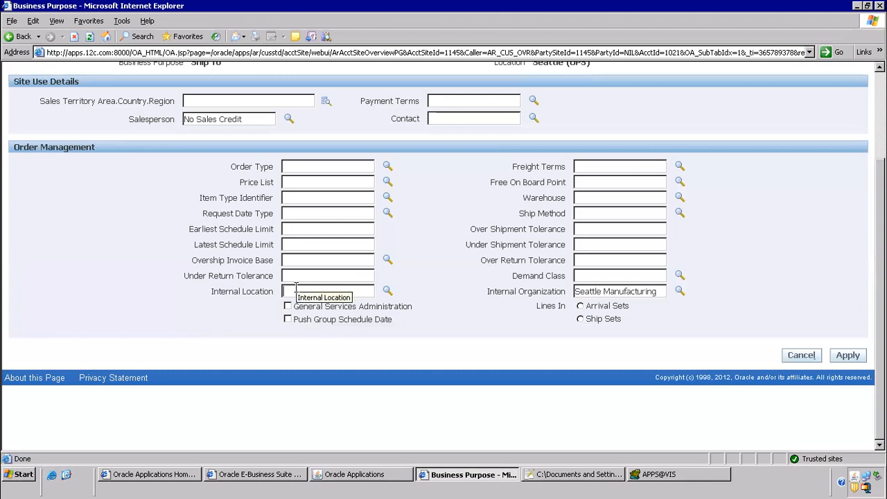
{"action": "key", "text": "ctrl+z"}
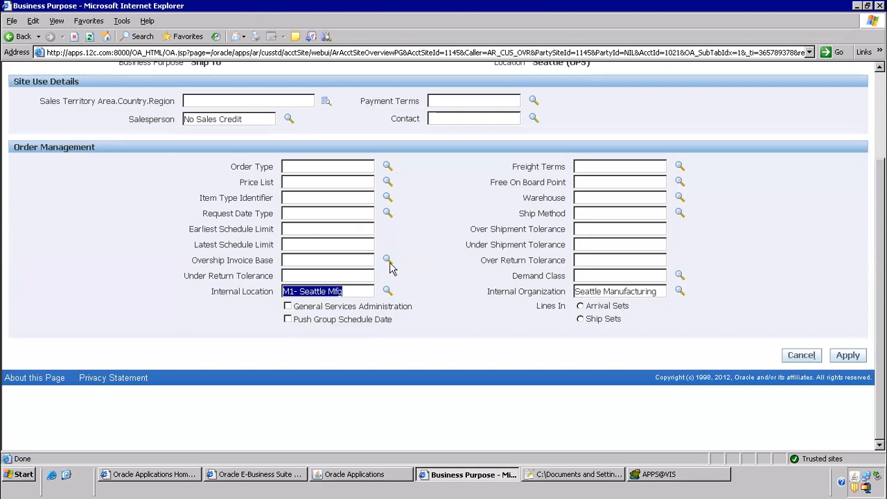
{"action": "left_click", "coordinate": [803, 355]}
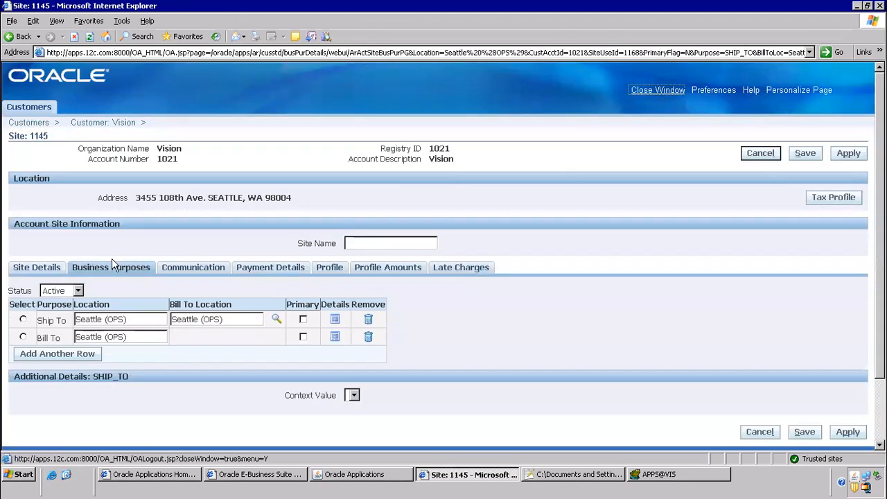
Close the customer window, reopen Create/Maintain Customers from the Customers functions, and maximize the new window
{"action": "left_click", "coordinate": [661, 92]}
{"action": "left_click", "coordinate": [66, 65]}
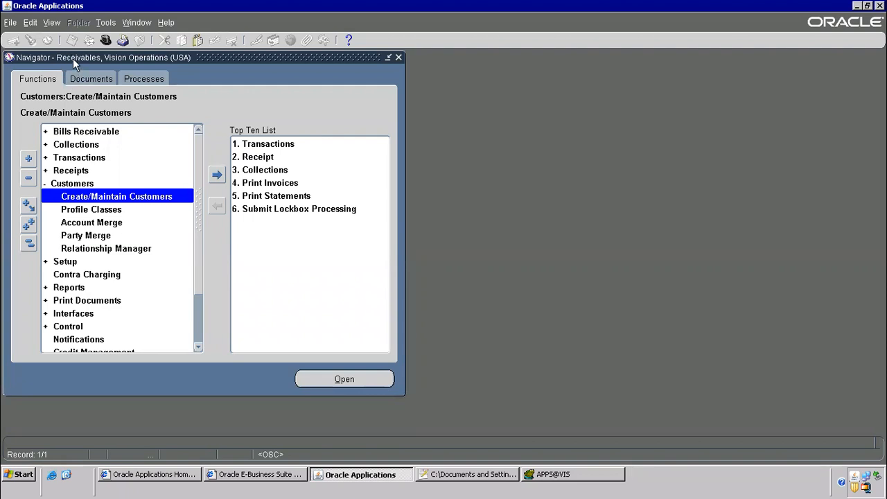
{"action": "left_click", "coordinate": [79, 184]}
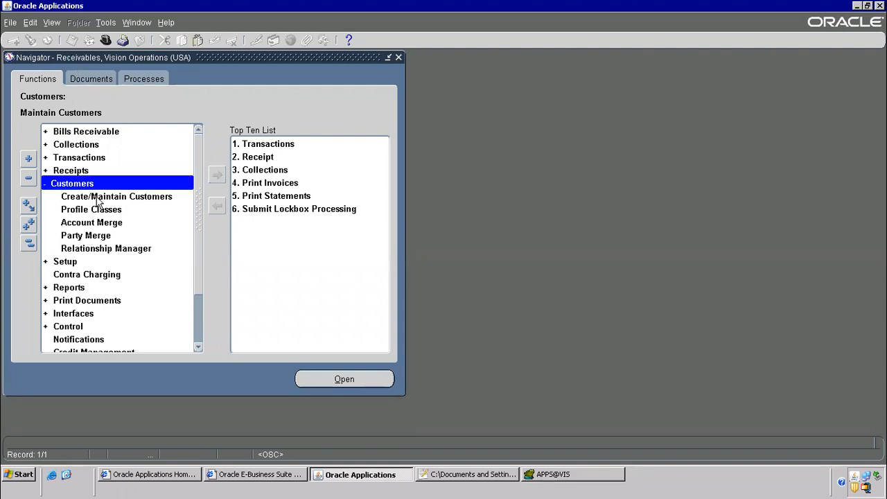
{"action": "double_click", "coordinate": [98, 198]}
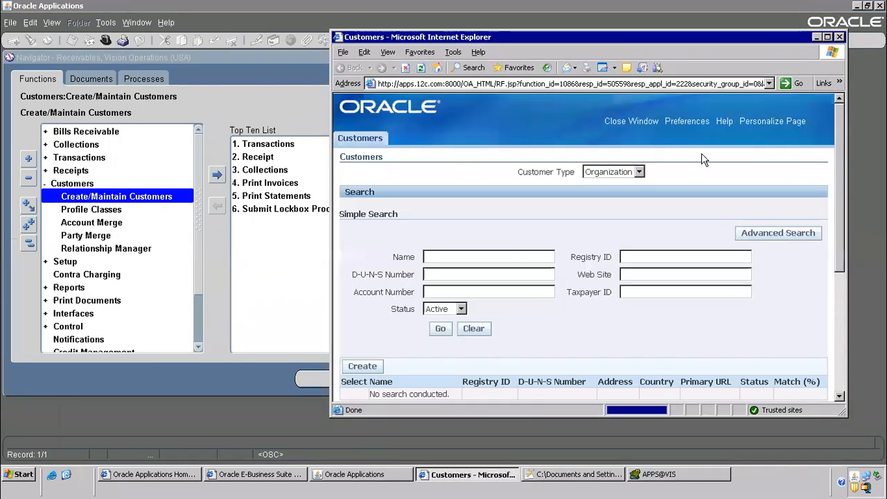
{"action": "left_click", "coordinate": [827, 37]}
Search for organization customers named "vision" and open the Singapore-based Vision customer
{"action": "left_click", "coordinate": [112, 227]}
{"action": "type", "text": "vision"}
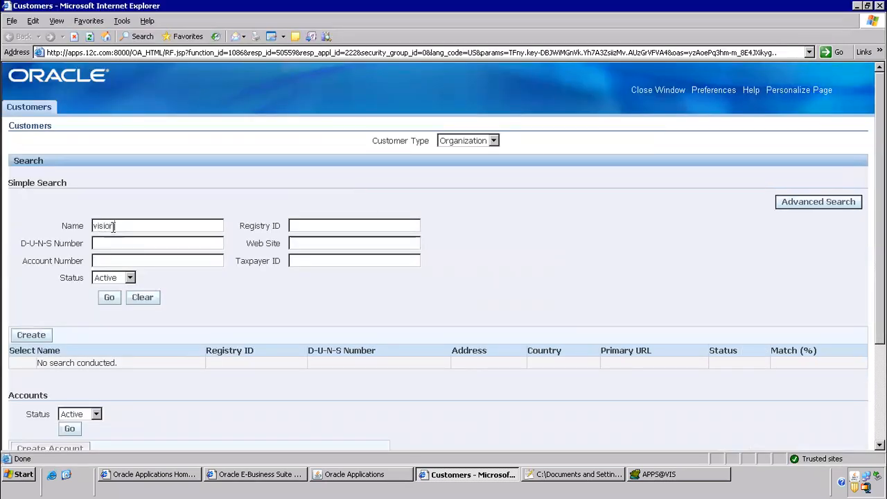
{"action": "left_click", "coordinate": [111, 298]}
{"action": "scroll", "coordinate": [336, 263], "scroll_direction": "down", "scroll_amount": 5}
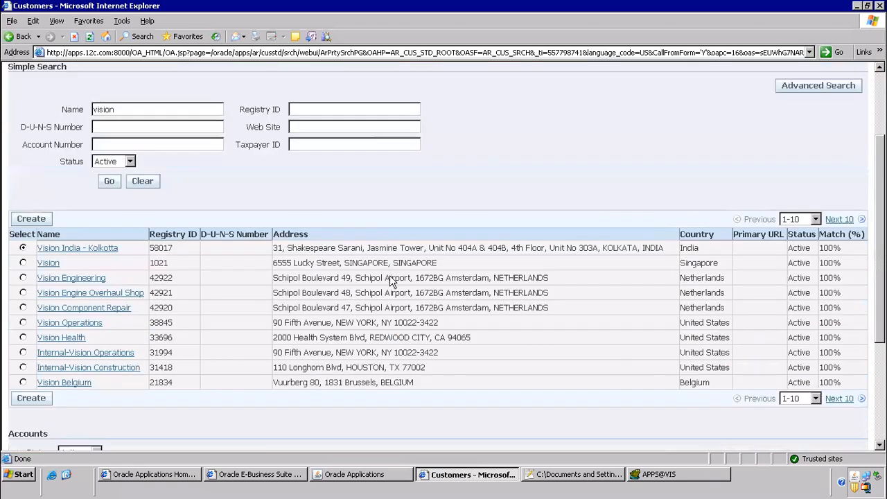
{"action": "left_click", "coordinate": [47, 205]}
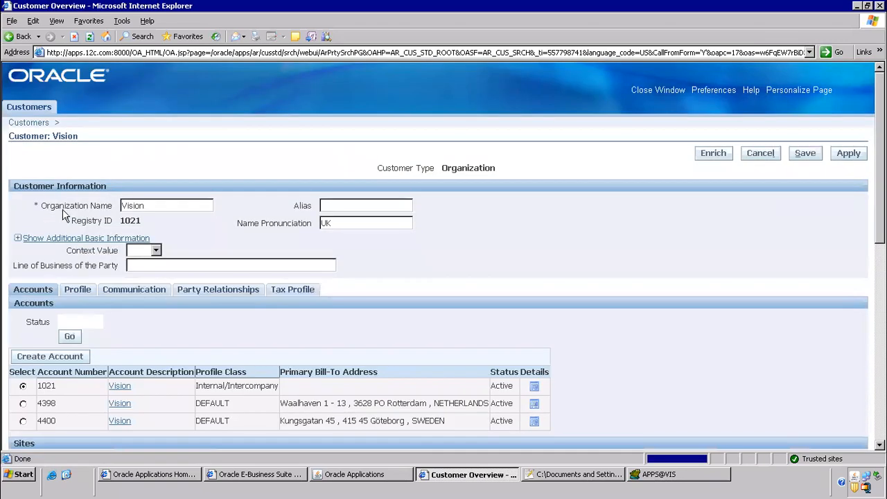
Find site 1145 in Seattle on the second page of the customer's sites and open its details
{"action": "scroll", "coordinate": [358, 293], "scroll_direction": "down", "scroll_amount": 10}
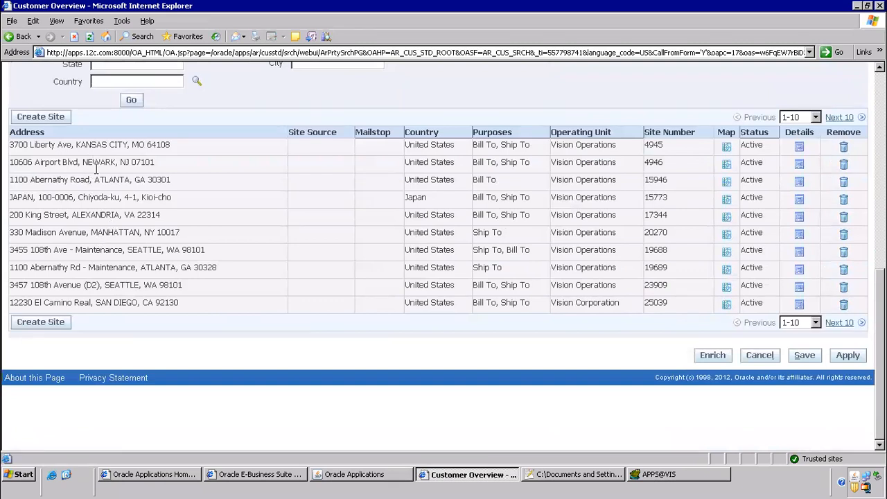
{"action": "left_click_drag", "start_coordinate": [71, 241], "coordinate": [208, 252]}
{"action": "left_click", "coordinate": [840, 323]}
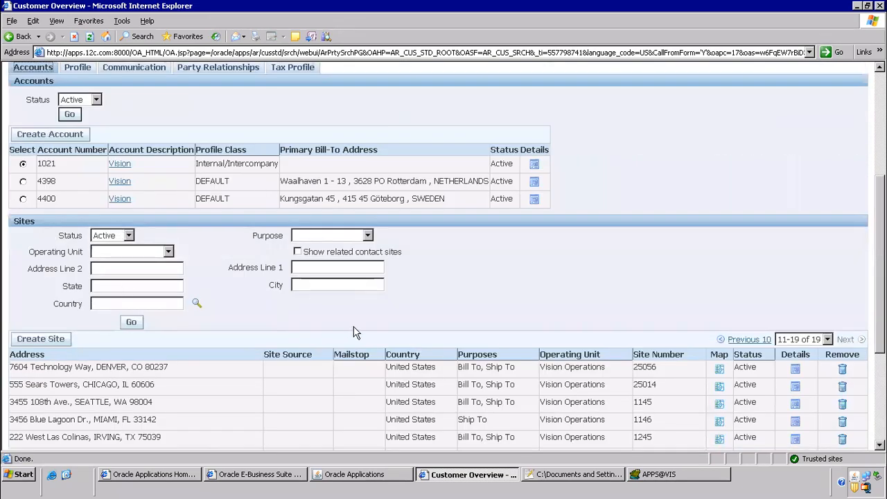
{"action": "left_click_drag", "start_coordinate": [19, 221], "coordinate": [185, 225]}
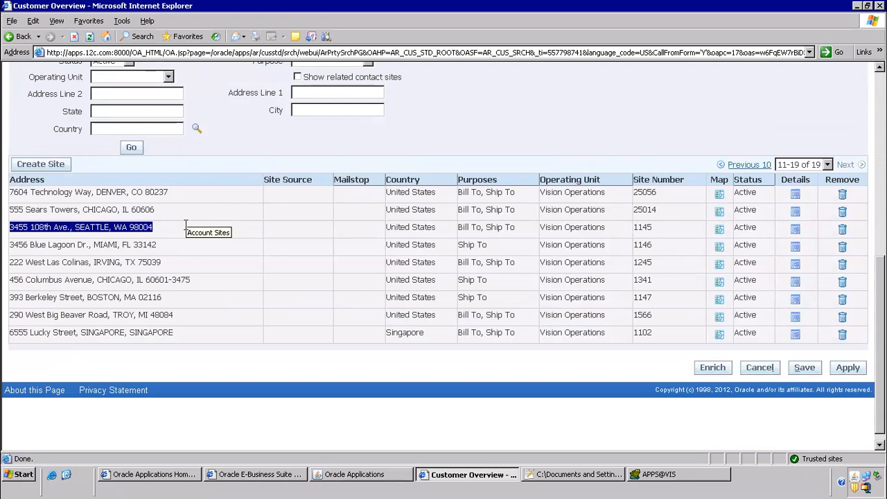
{"action": "left_click_drag", "start_coordinate": [329, 239], "coordinate": [804, 230]}
{"action": "left_click", "coordinate": [796, 228]}
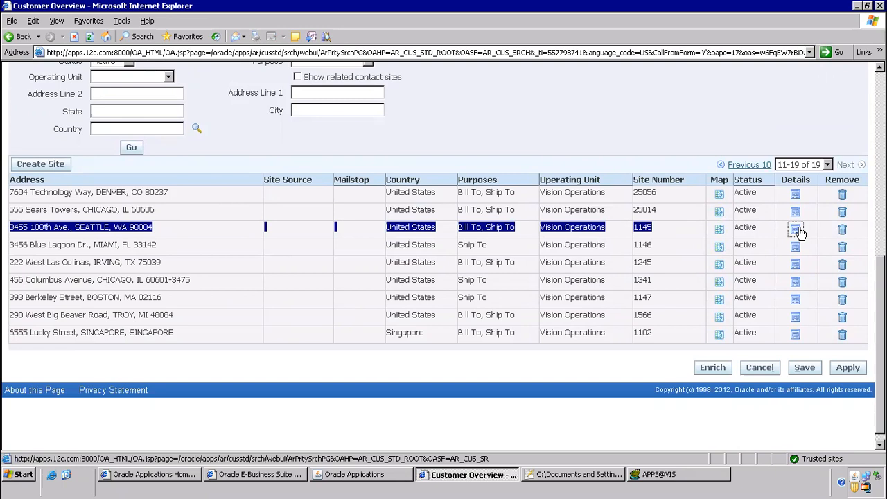
Examine the Ship To and Bill To business purposes defined for the Seattle site
{"action": "scroll", "coordinate": [159, 222], "scroll_direction": "down", "scroll_amount": 3}
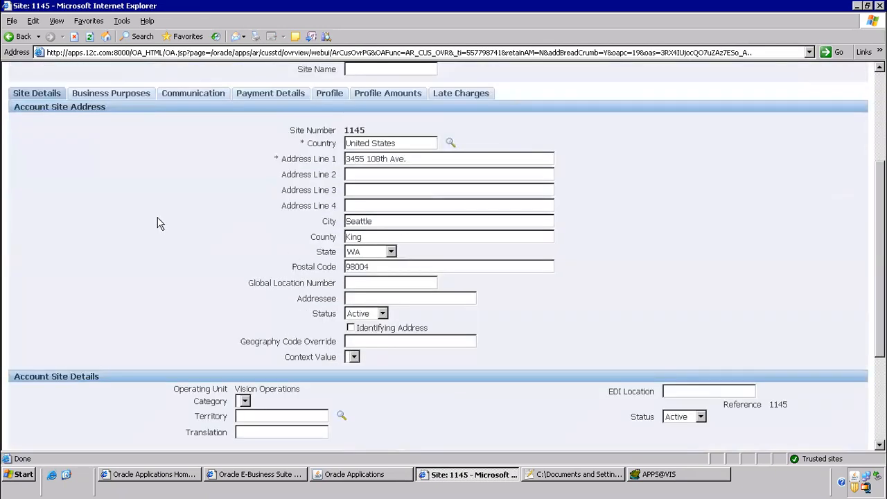
{"action": "left_click", "coordinate": [109, 93]}
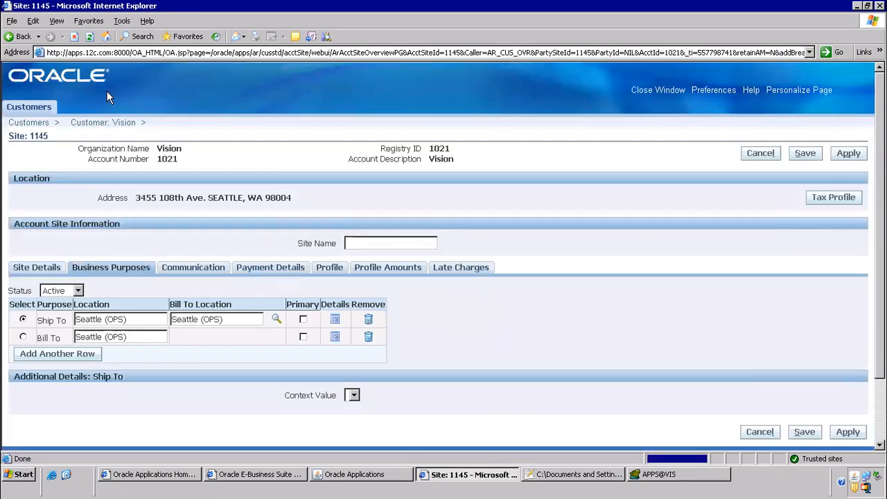
{"action": "scroll", "coordinate": [64, 327], "scroll_direction": "down", "scroll_amount": 3}
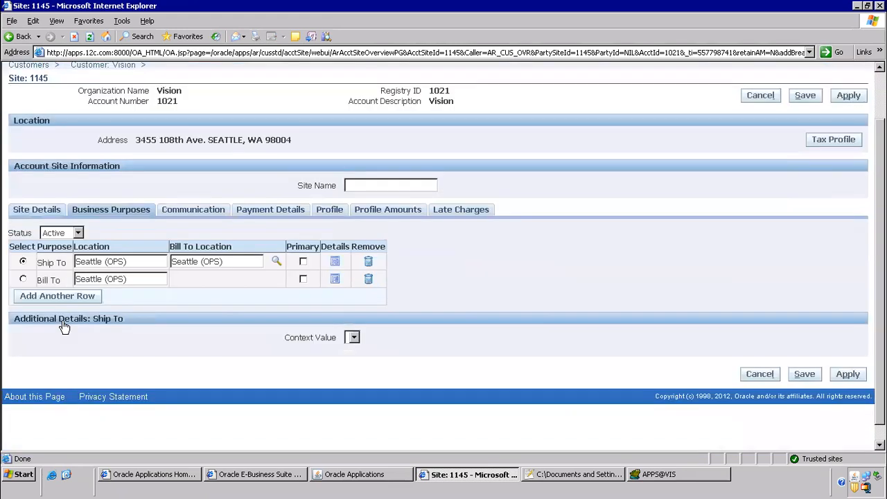
{"action": "scroll", "coordinate": [56, 273], "scroll_direction": "down", "scroll_amount": 1}
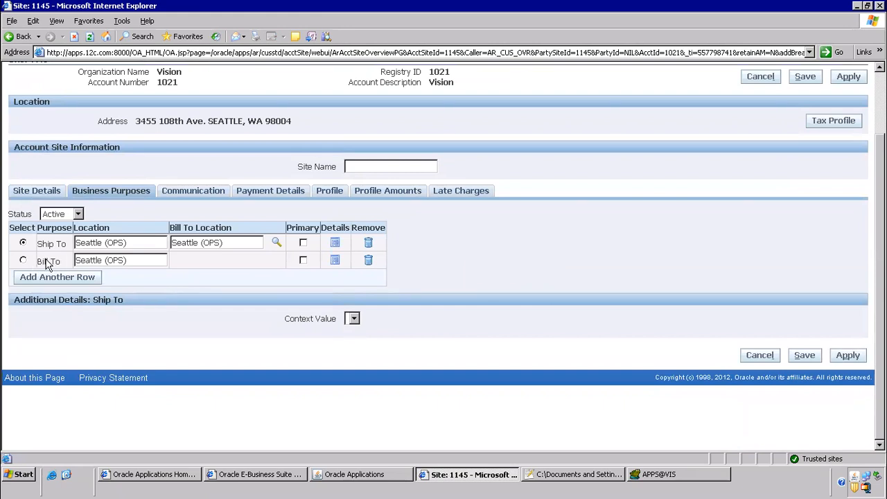
{"action": "mouse_move", "coordinate": [66, 258]}
{"action": "left_mouse_down"}
{"action": "mouse_move", "coordinate": [36, 261]}
{"action": "mouse_move", "coordinate": [42, 243]}
{"action": "mouse_move", "coordinate": [63, 244]}
{"action": "left_mouse_up"}
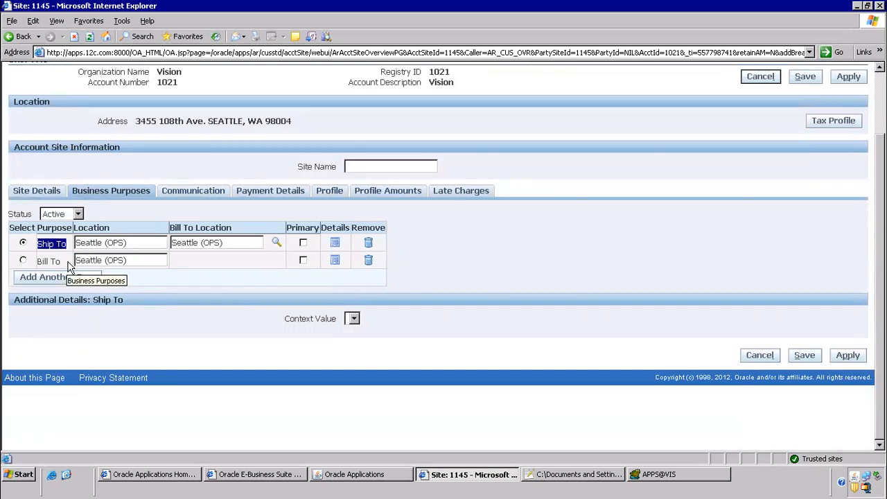
{"action": "left_click", "coordinate": [43, 262]}
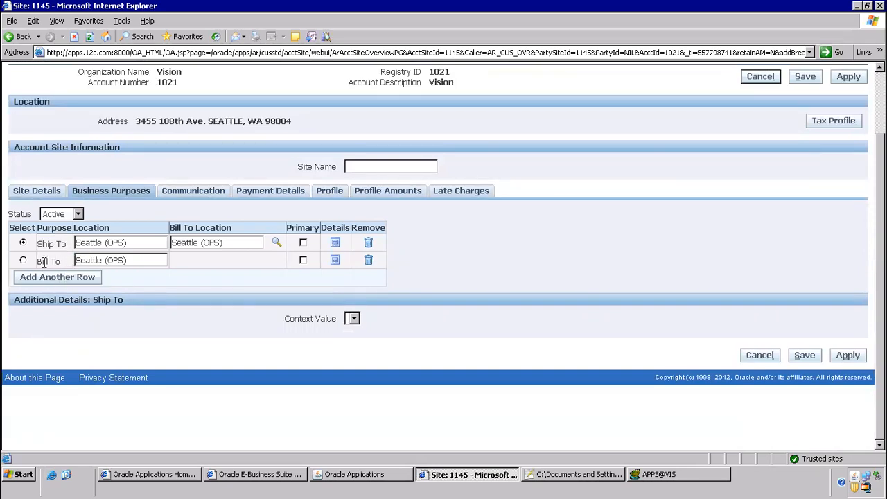
{"action": "left_click_drag", "start_coordinate": [39, 244], "coordinate": [59, 257]}
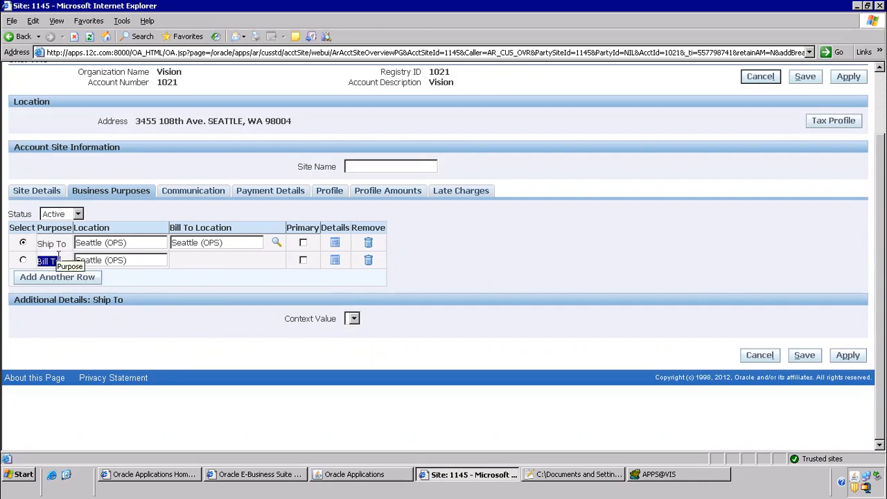
{"action": "left_click", "coordinate": [328, 259]}
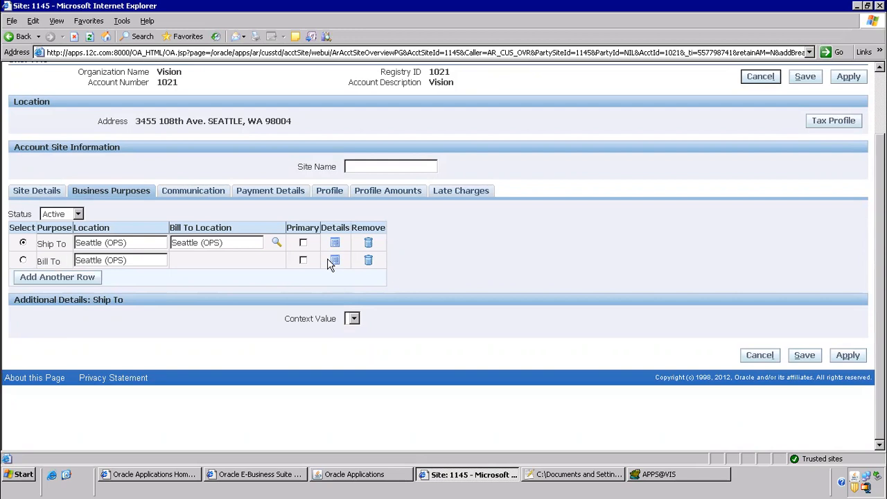
Open the Ship To purpose's details and examine its Internal Location and Internal Organization
{"action": "left_click", "coordinate": [334, 242]}
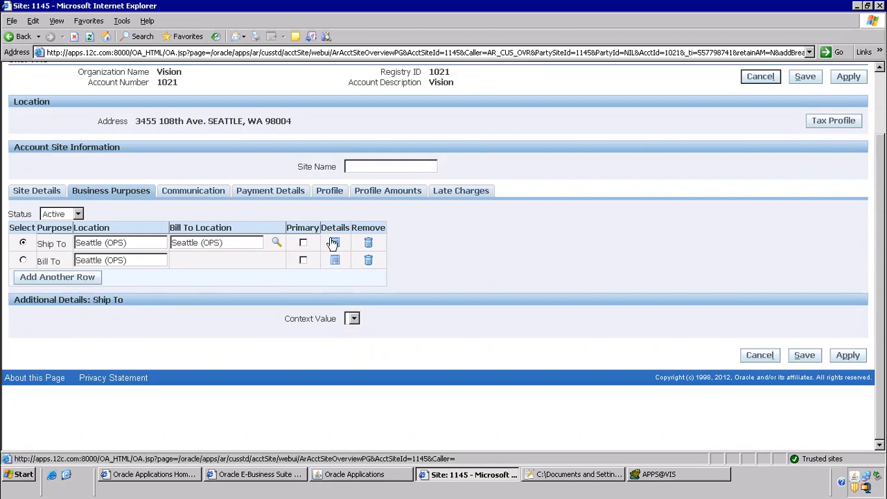
{"action": "scroll", "coordinate": [332, 311], "scroll_direction": "down", "scroll_amount": 3}
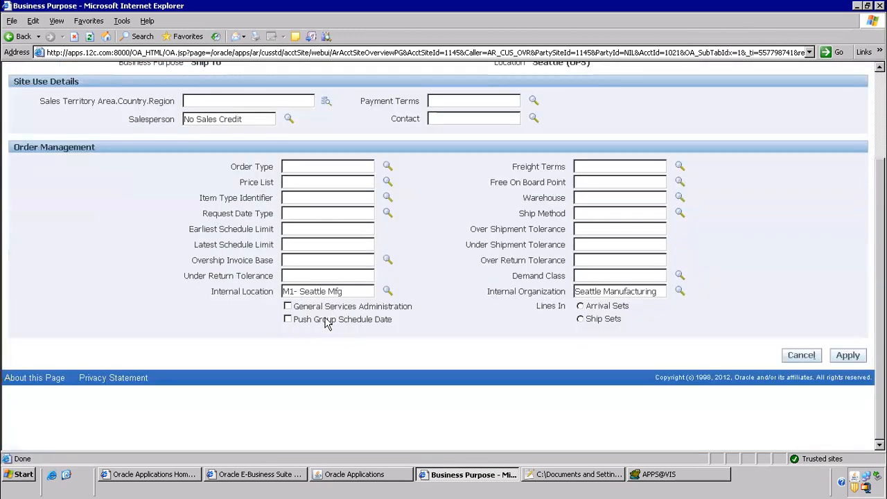
{"action": "left_click_drag", "start_coordinate": [284, 291], "coordinate": [346, 292]}
{"action": "left_click_drag", "start_coordinate": [575, 291], "coordinate": [649, 294]}
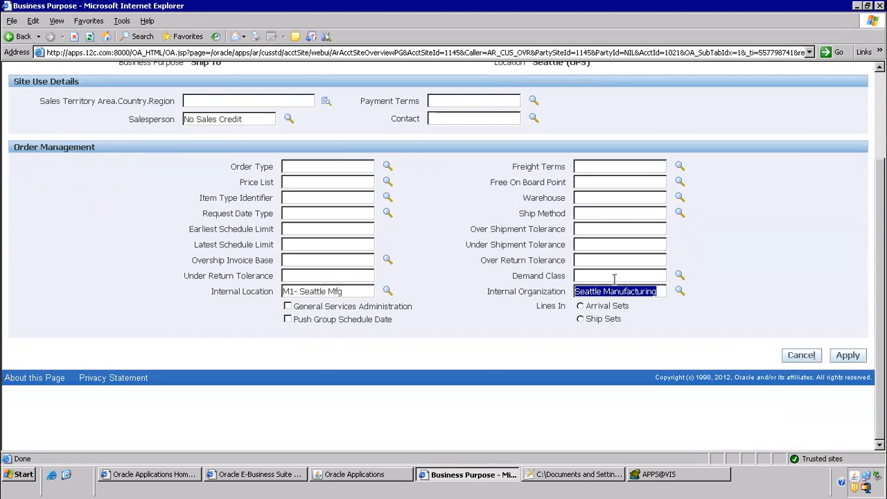
Switch to the Class 6 Internal Sales Order notes in Notepad++ and start item "7)" below the internal customer entry
{"action": "left_click", "coordinate": [548, 477]}
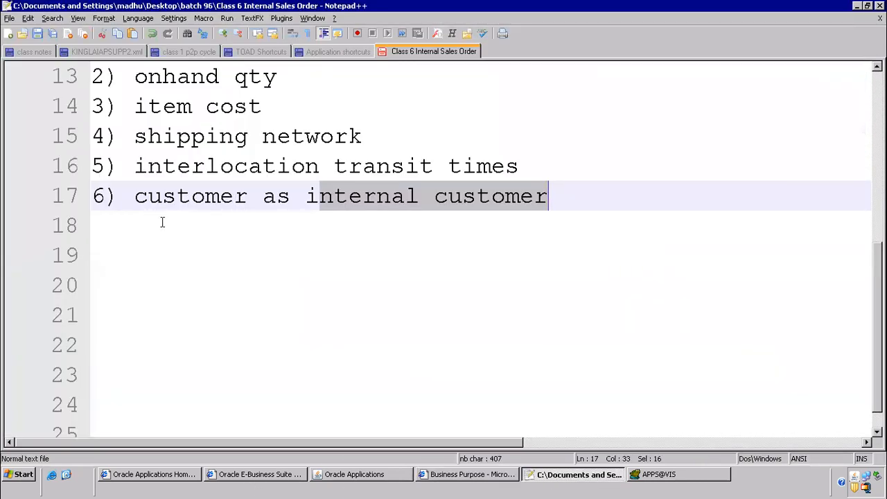
{"action": "left_click", "coordinate": [97, 214]}
{"action": "type", "text": "7)"}
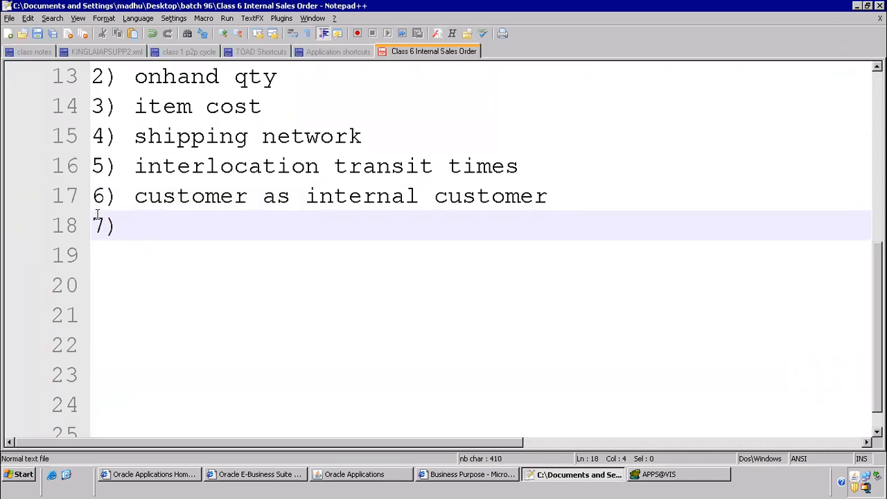
Switch to Oracle Applications and change the responsibility to Purchasing, Vision Operations (USA)
{"action": "left_click", "coordinate": [370, 482]}
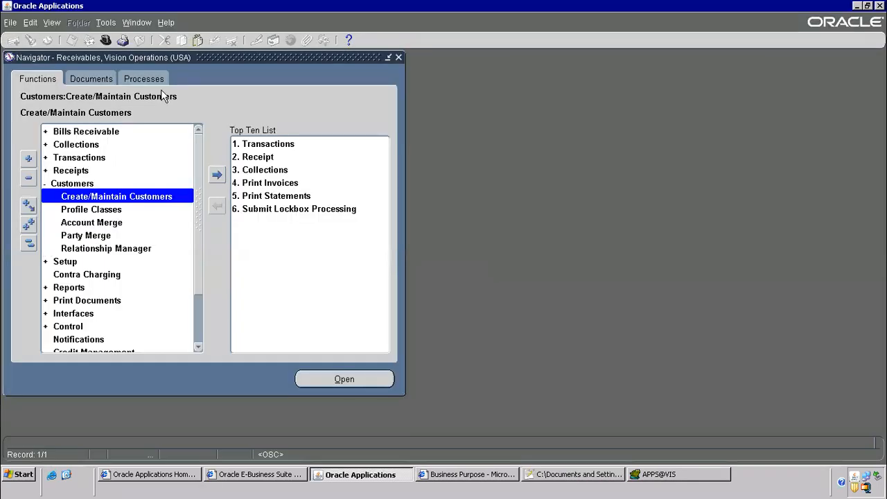
{"action": "left_click", "coordinate": [106, 41]}
{"action": "type", "text": "purchasing%"}
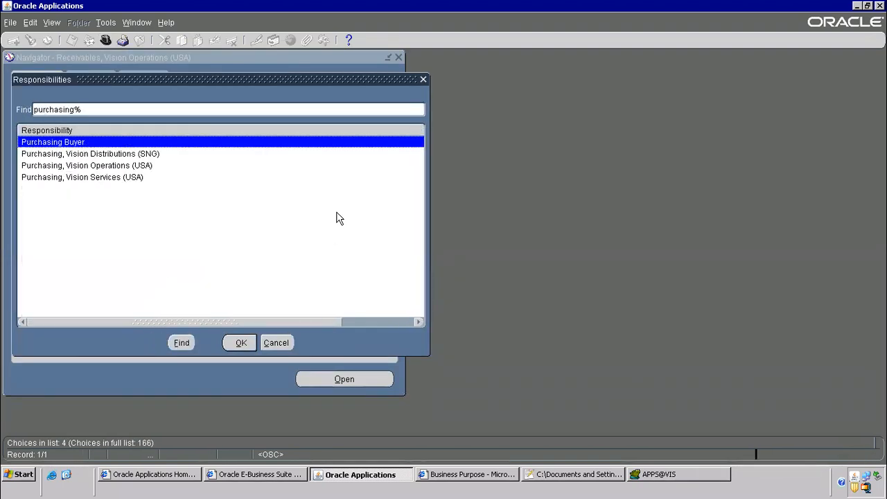
{"action": "double_click", "coordinate": [123, 167]}
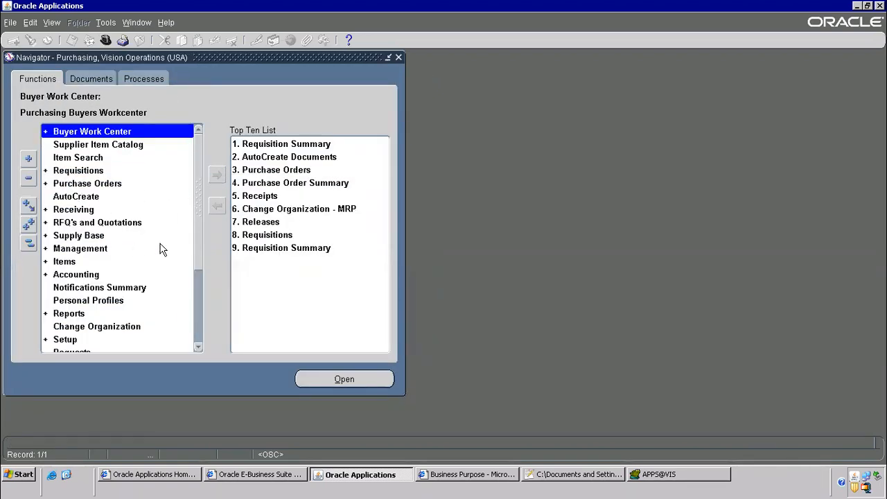
Open the Purchasing Options page from the Organizations branch of the Purchasing setup functions
{"action": "scroll", "coordinate": [189, 293], "scroll_direction": "down", "scroll_amount": 4}
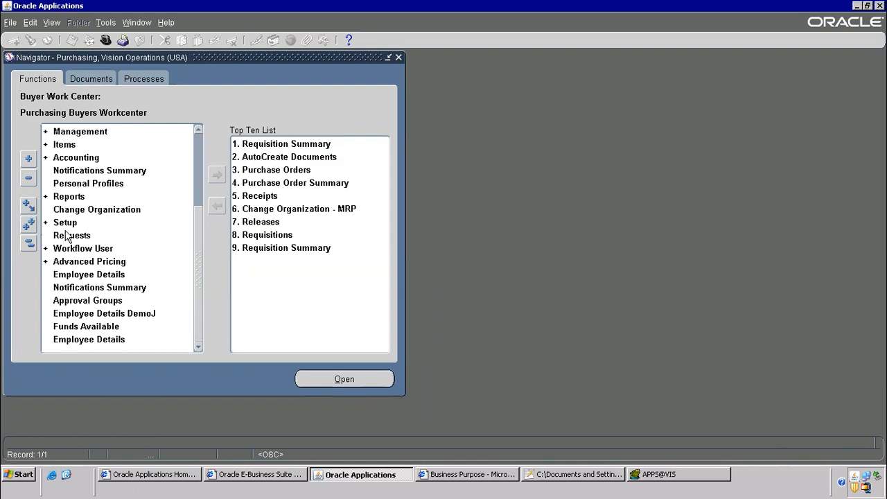
{"action": "left_click", "coordinate": [67, 224]}
{"action": "double_click", "coordinate": [67, 224]}
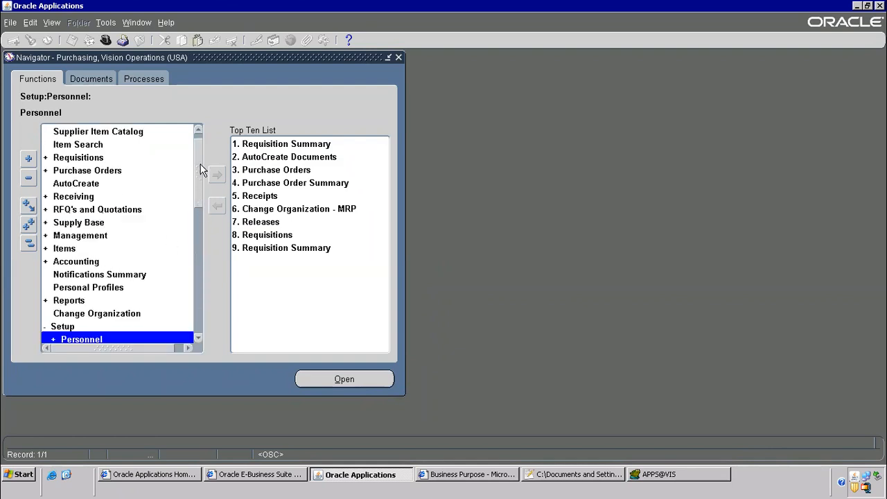
{"action": "scroll", "coordinate": [200, 206], "scroll_direction": "down", "scroll_amount": 2}
{"action": "scroll", "coordinate": [199, 208], "scroll_direction": "down", "scroll_amount": 3}
{"action": "left_click", "coordinate": [112, 237]}
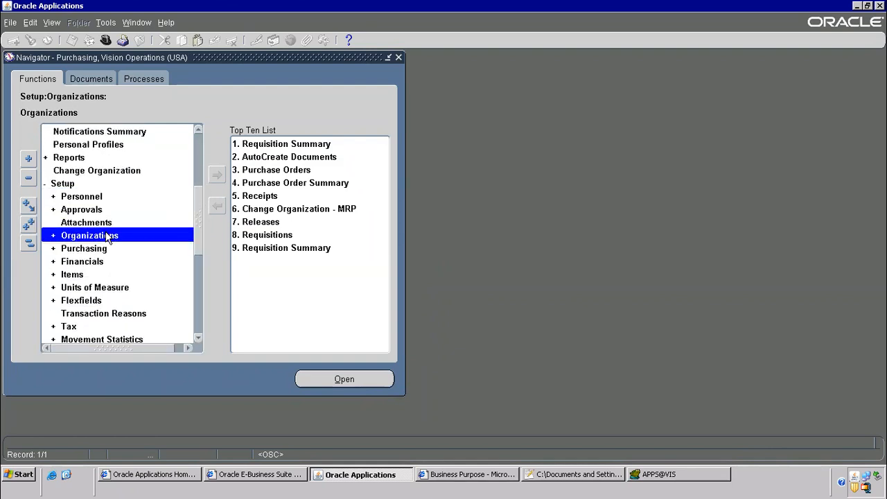
{"action": "double_click", "coordinate": [114, 236]}
{"action": "scroll", "coordinate": [196, 185], "scroll_direction": "down", "scroll_amount": 4}
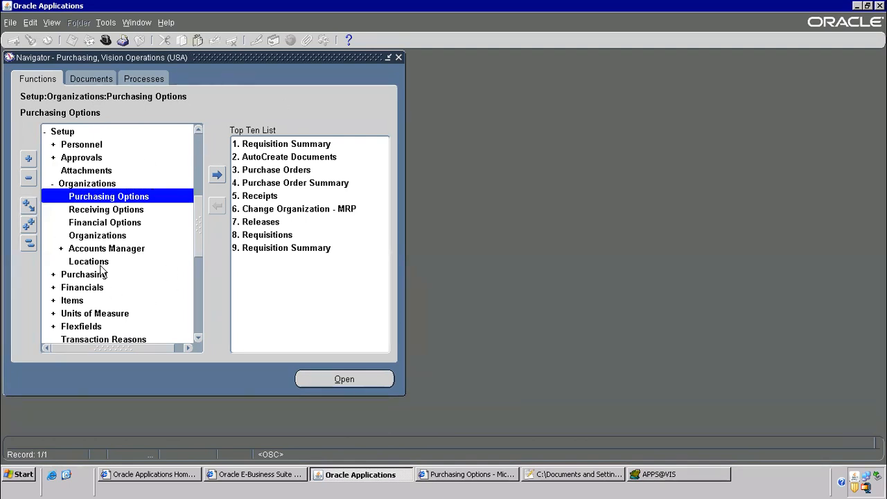
{"action": "left_click", "coordinate": [478, 485]}
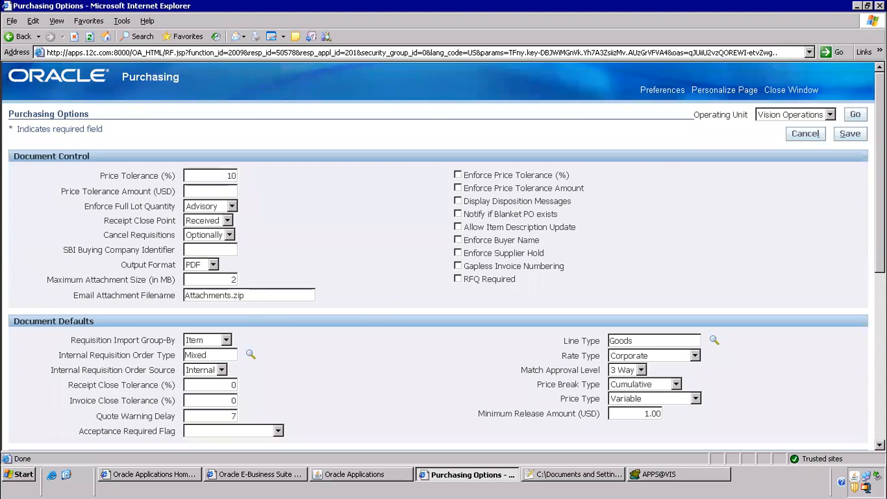
Examine the Internal Requisition Order Type and Internal Requisition Order Source fields in Document Defaults, including the available order sources
{"action": "scroll", "coordinate": [439, 248], "scroll_direction": "down", "scroll_amount": 5}
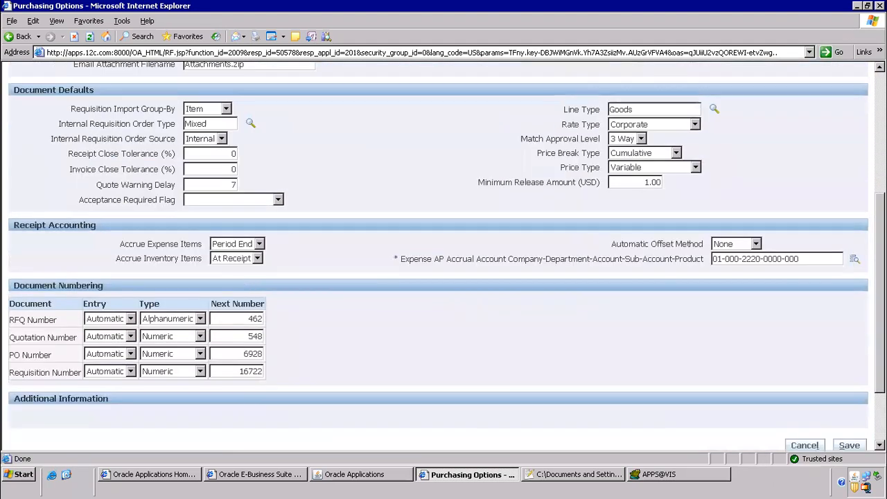
{"action": "scroll", "coordinate": [447, 256], "scroll_direction": "up", "scroll_amount": 1}
{"action": "left_click_drag", "start_coordinate": [59, 182], "coordinate": [179, 185]}
{"action": "left_click_drag", "start_coordinate": [52, 199], "coordinate": [182, 190]}
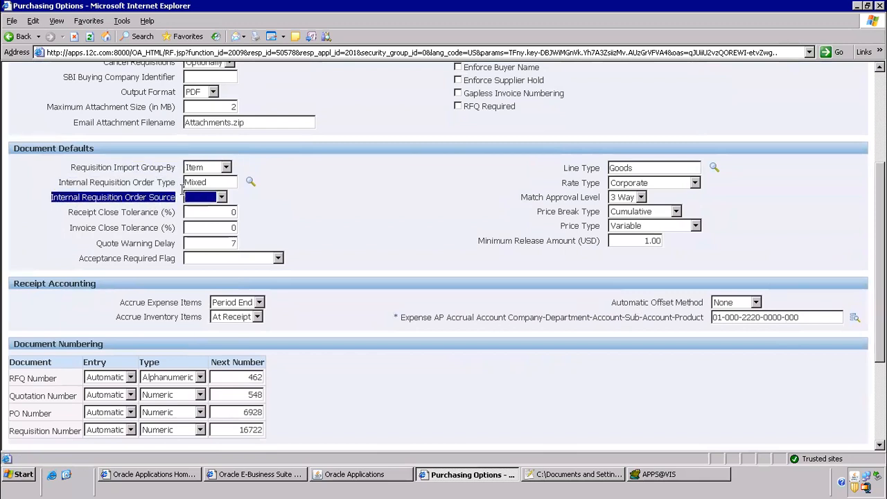
{"action": "left_click", "coordinate": [331, 187]}
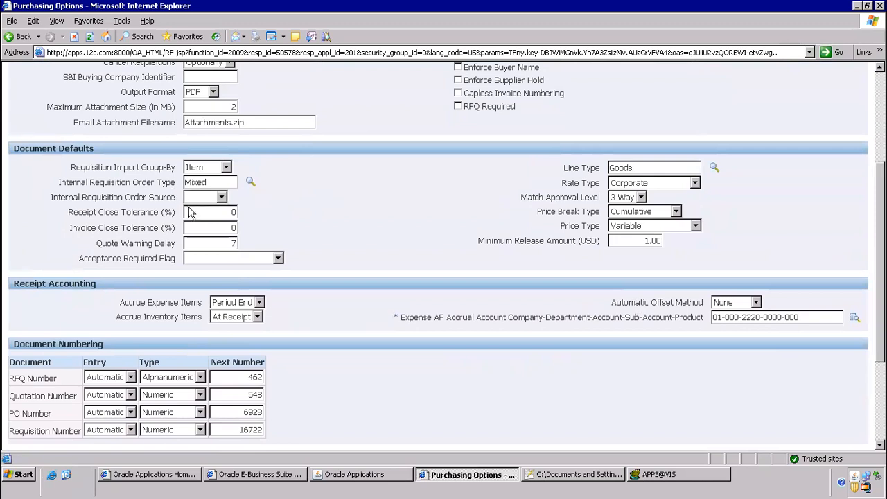
{"action": "left_click", "coordinate": [221, 196]}
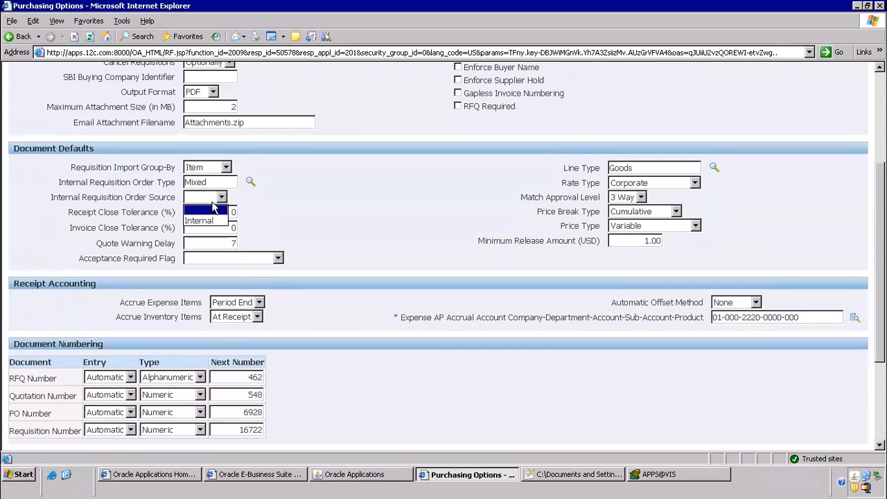
Copy the Internal Requisition Order Type and Internal Requisition Order Source labels into item 7) of the Notepad++ notes
{"action": "left_click", "coordinate": [61, 183]}
{"action": "left_click_drag", "start_coordinate": [59, 182], "coordinate": [176, 199]}
{"action": "right_click", "coordinate": [164, 185]}
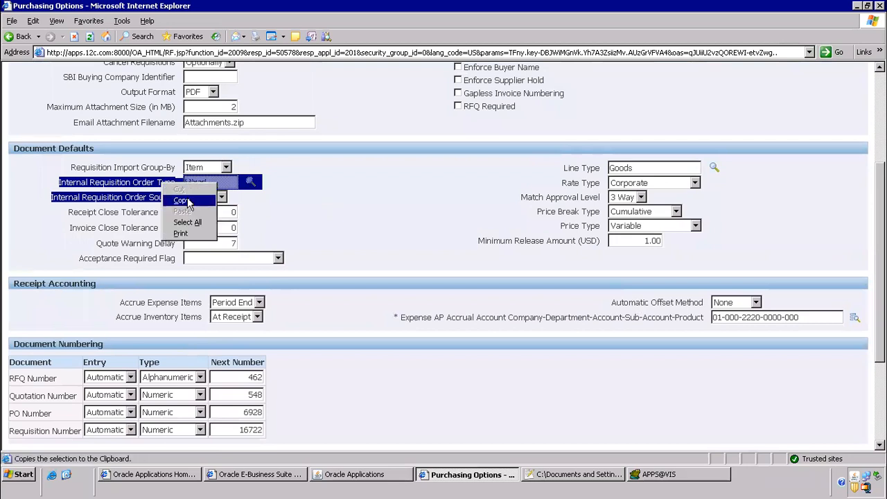
{"action": "left_click", "coordinate": [185, 201]}
{"action": "left_click", "coordinate": [562, 474]}
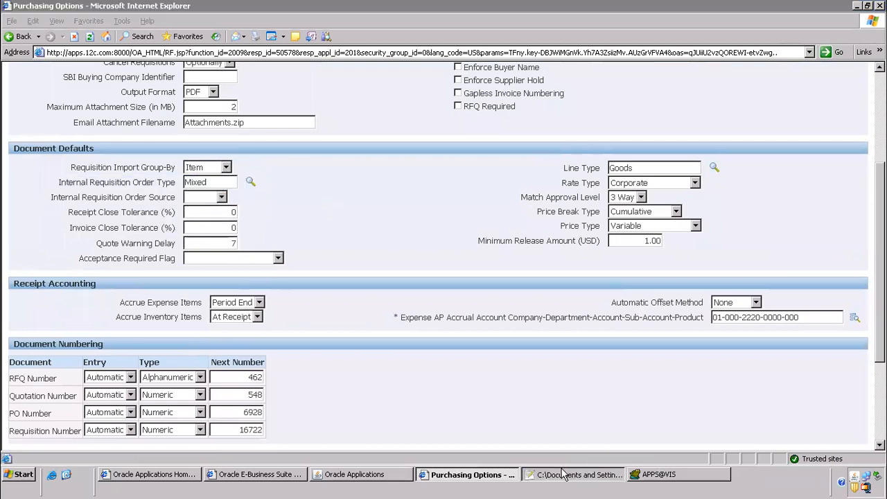
{"action": "key", "text": "ctrl+v"}
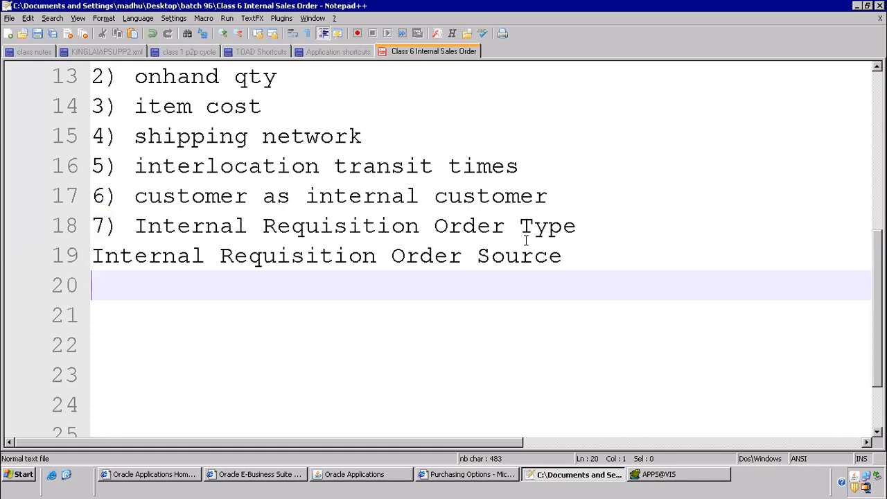
Append "-- Mixed" to the Internal Requisition Order Type note and "-- Internal" to the Internal Requisition Order Source note
{"action": "left_click", "coordinate": [579, 220]}
{"action": "type", "text": "-- Mixed"}
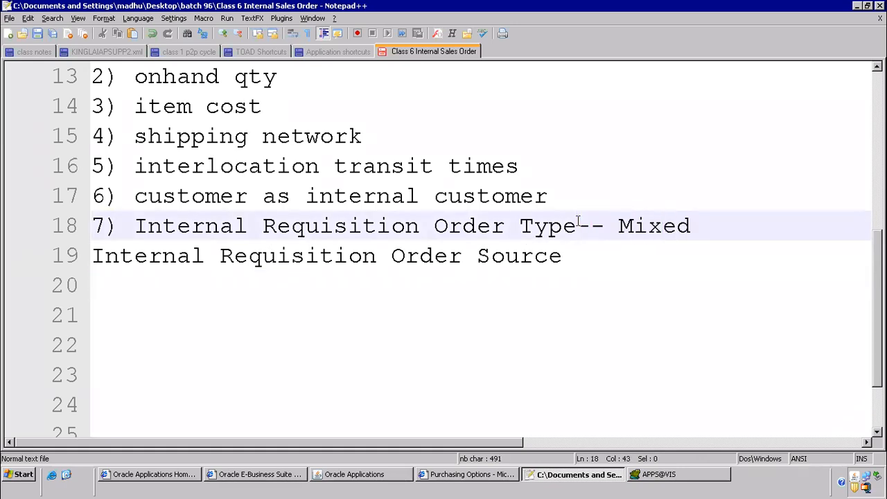
{"action": "key", "text": "Down"}
{"action": "type", "text": "-- Int"}
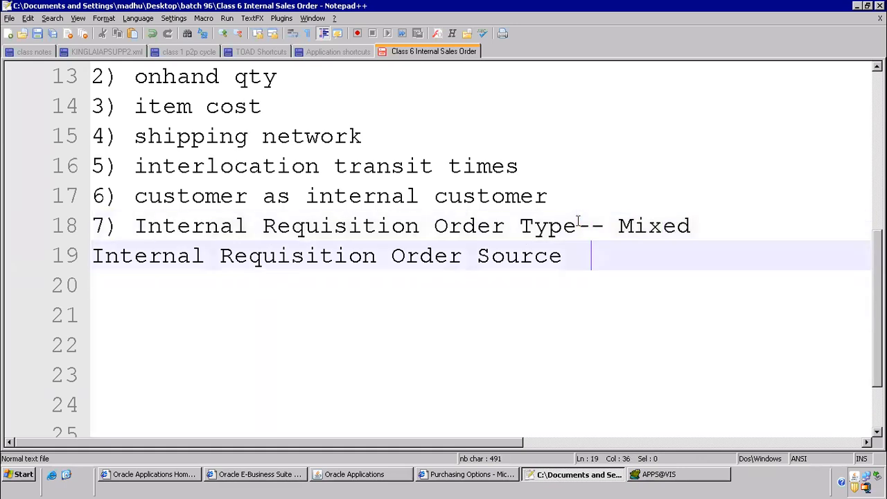
{"action": "type", "text": "ernal"}
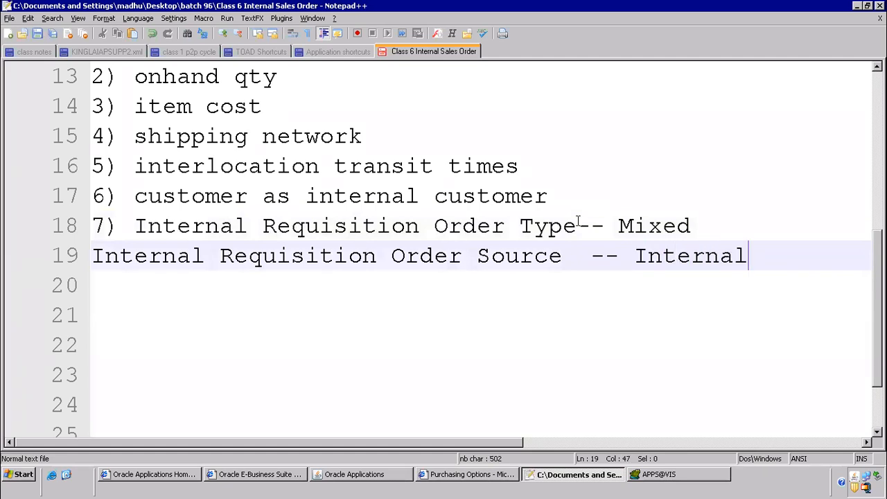
Change the "setups" heading to "functional setups" and extend the dashed underline beneath it
{"action": "scroll", "coordinate": [277, 205], "scroll_direction": "up", "scroll_amount": 2}
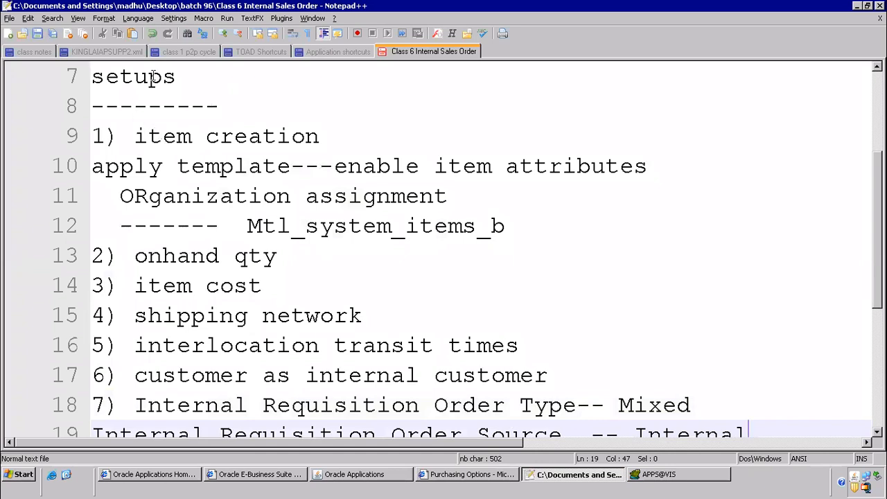
{"action": "left_click_drag", "start_coordinate": [136, 114], "coordinate": [562, 226]}
{"action": "left_click", "coordinate": [142, 279]}
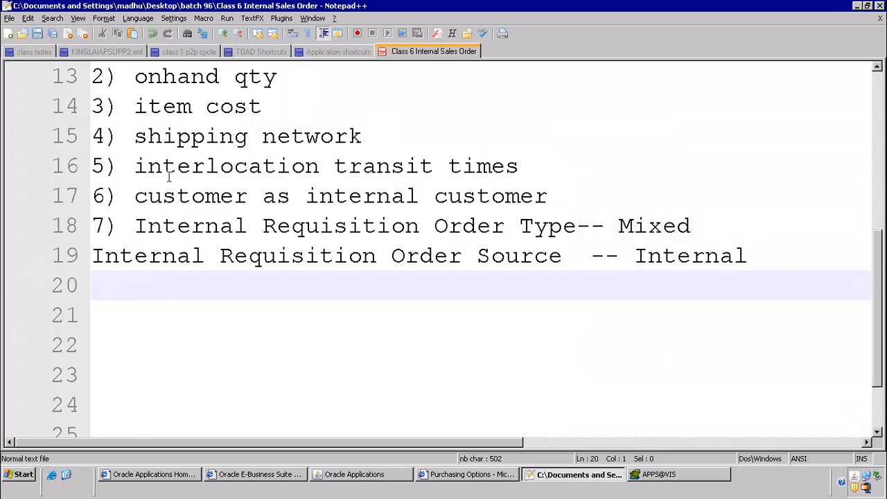
{"action": "scroll", "coordinate": [169, 176], "scroll_direction": "up", "scroll_amount": 2}
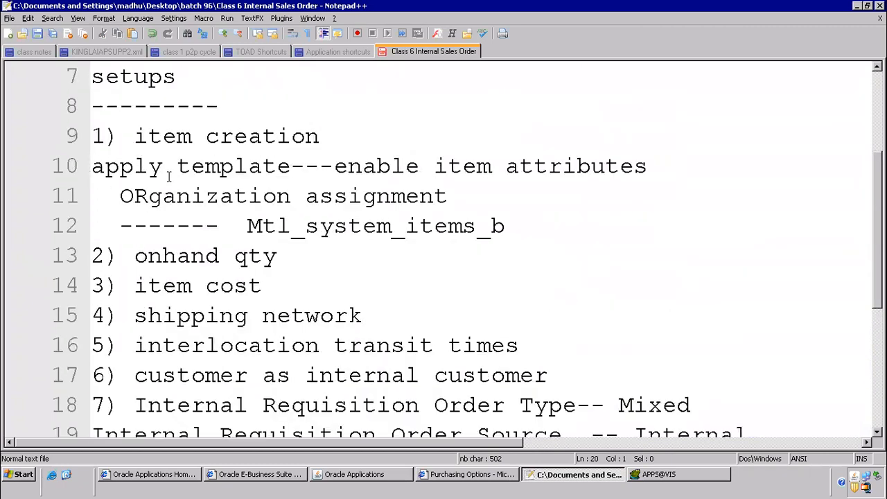
{"action": "left_click", "coordinate": [92, 77]}
{"action": "type", "text": "functional"}
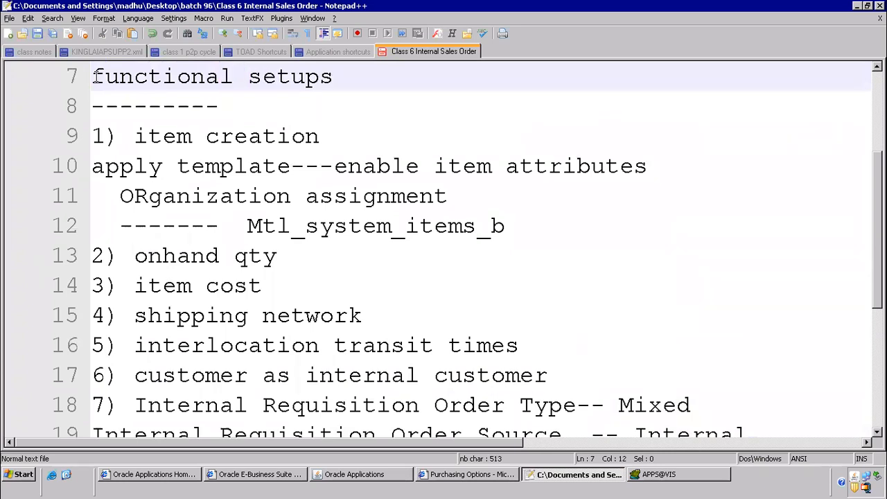
{"action": "key", "text": "Down"}
{"action": "type", "text": "-----------"}
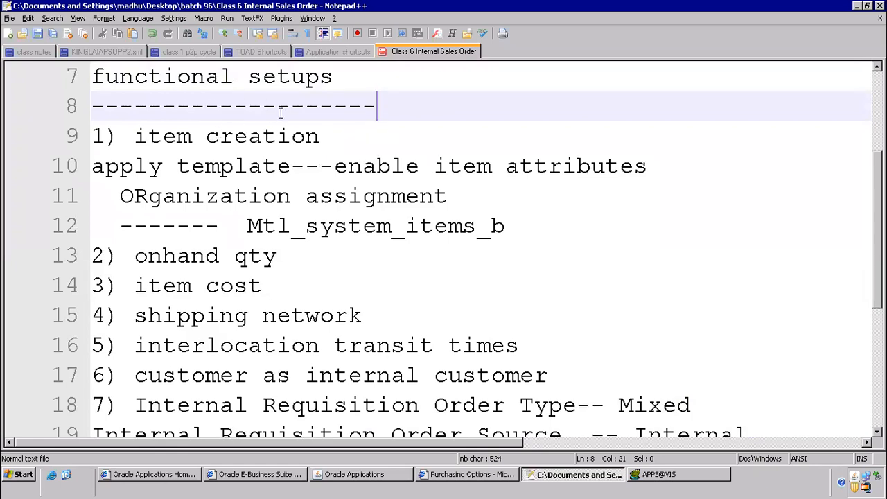
Add a "flow steps" heading with a dashed underline below the Internal Requisition Order Source line
{"action": "scroll", "coordinate": [299, 138], "scroll_direction": "down", "scroll_amount": 3}
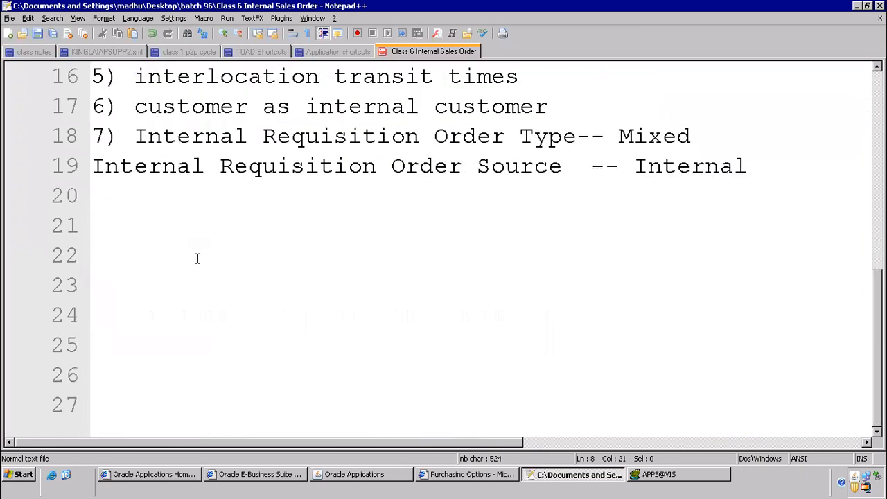
{"action": "left_click", "coordinate": [149, 208]}
{"action": "type", "text": "flow setip"}
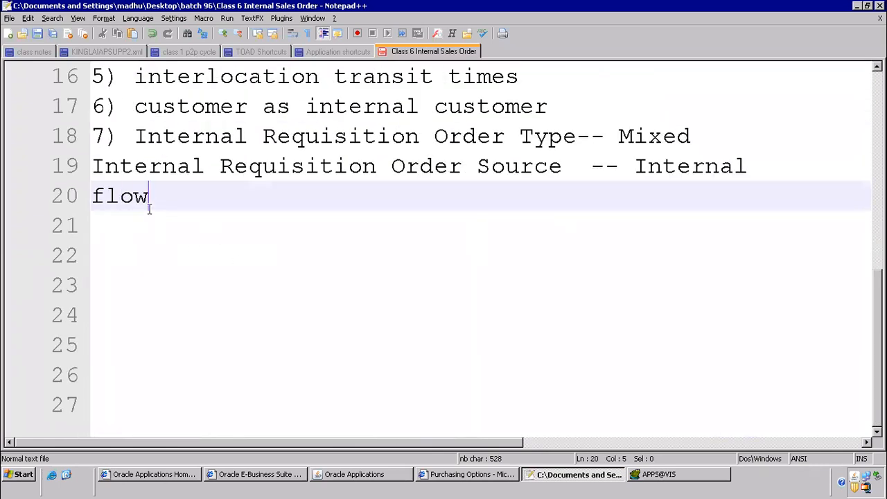
{"action": "key", "text": "BackSpace"}
{"action": "key", "text": "BackSpace"}
{"action": "key", "text": "BackSpace"}
{"action": "key", "text": "BackSpace"}
{"action": "type", "text": "teps"}
{"action": "key", "text": "Return"}
{"action": "type", "text": "-----------"}
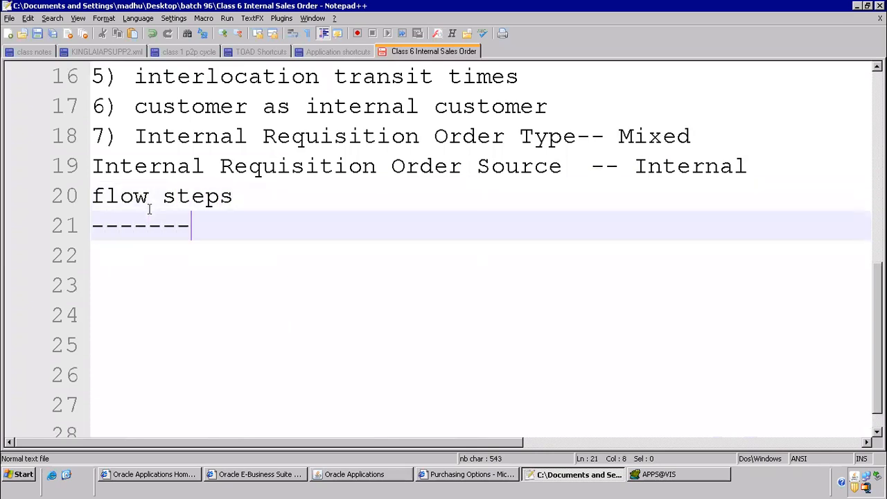
{"action": "key", "text": "Return"}
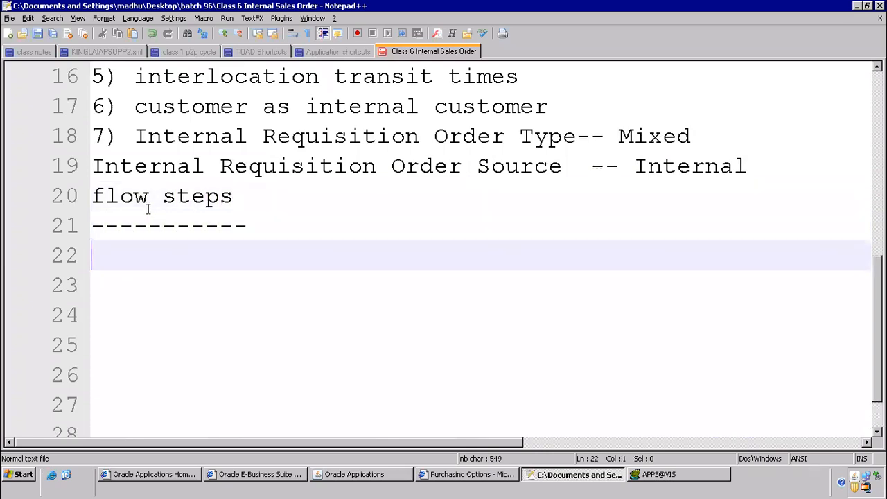
Switch to Oracle Applications and collapse all expanded branches of the Purchasing Navigator
{"action": "left_click", "coordinate": [389, 476]}
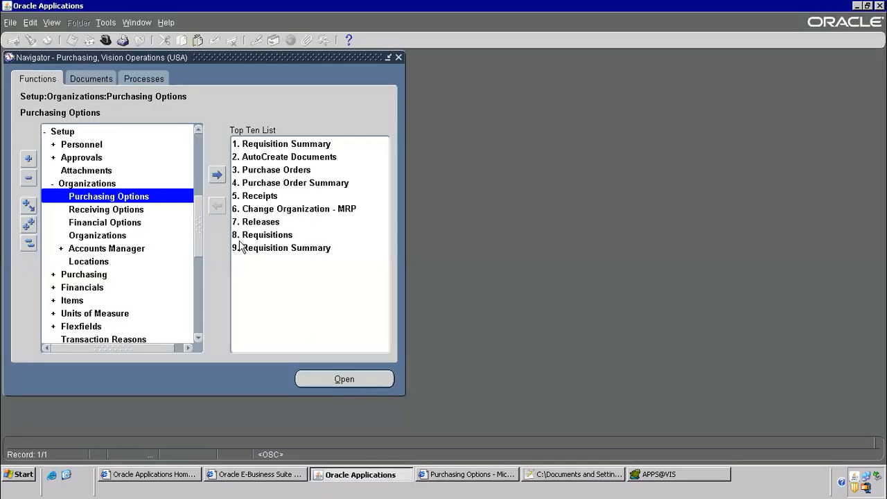
{"action": "key", "text": "alt+t"}
{"action": "key", "text": "l"}
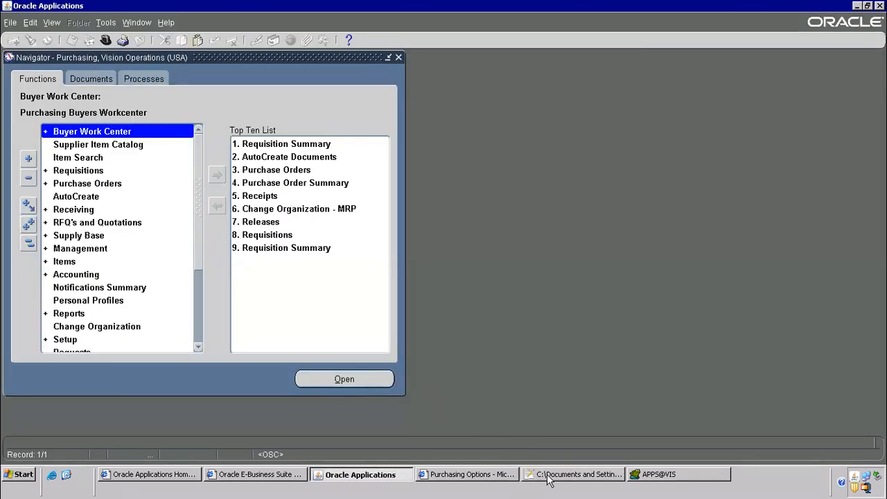
In the Notepad++ notes, write flow step "1) requisition ---- type -- purchase" with "-- internal" aligned on the line below
{"action": "left_click", "coordinate": [525, 487]}
{"action": "type", "text": "1) "}
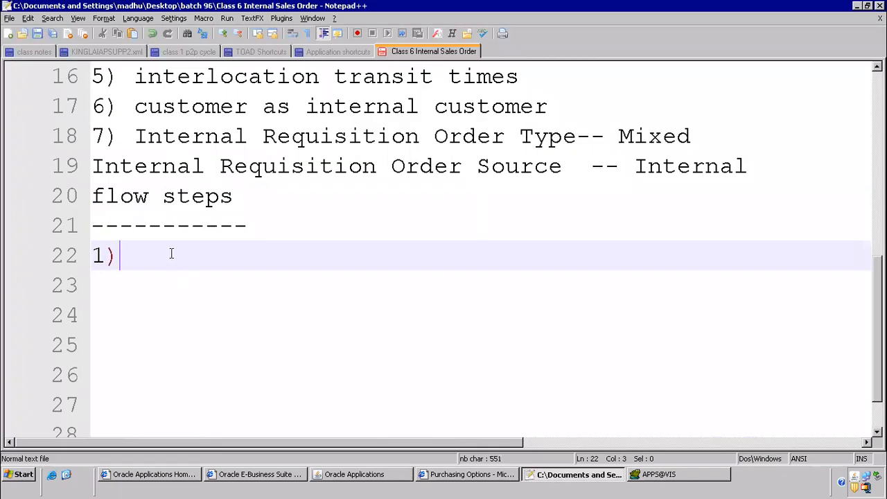
{"action": "type", "text": "requisition "}
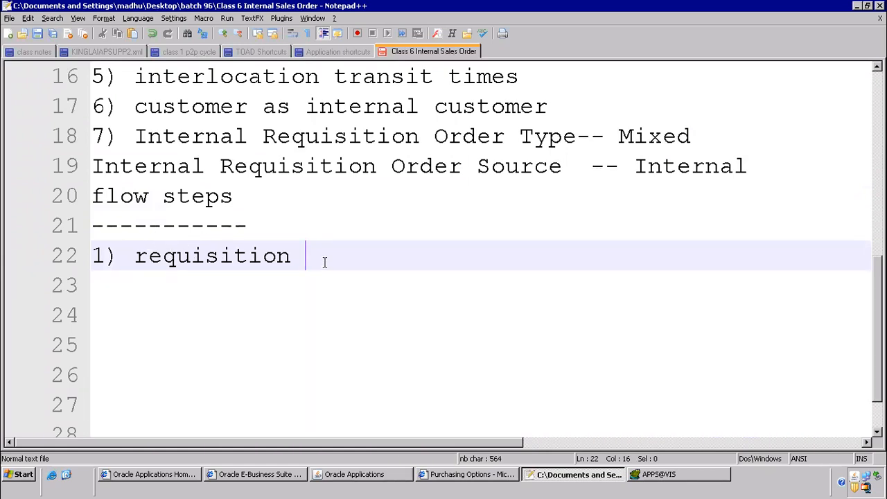
{"action": "type", "text": "---- type"}
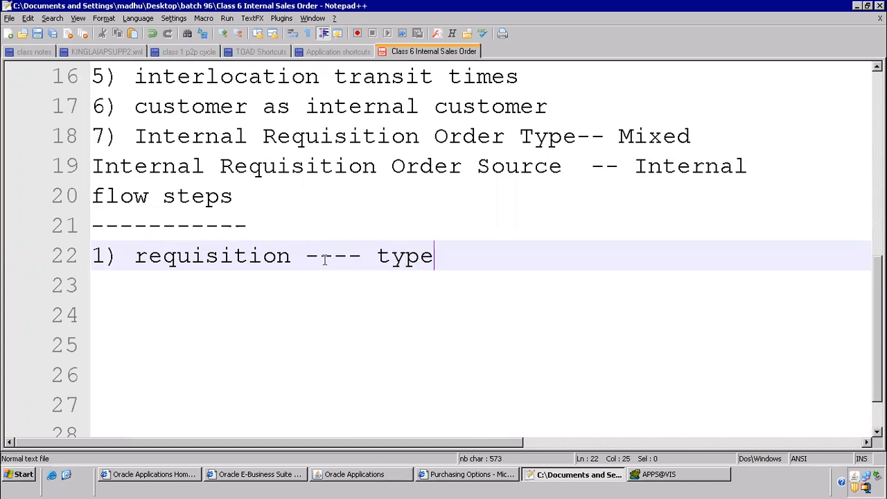
{"action": "type", "text": " -- purchase"}
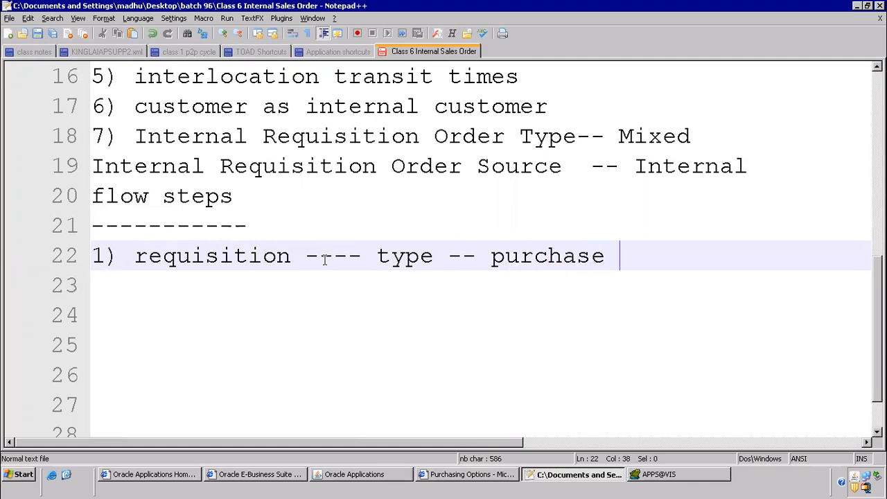
{"action": "key", "text": "Return"}
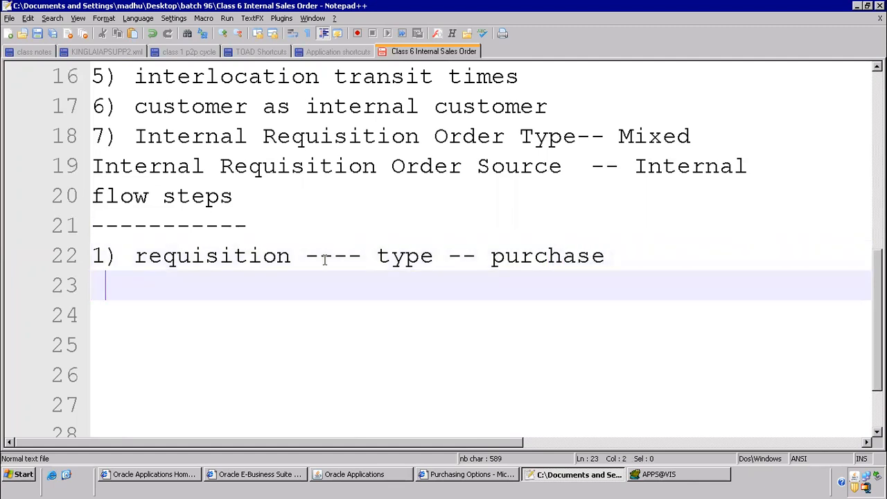
{"action": "type", "text": "--"}
{"action": "type", "text": "internal"}
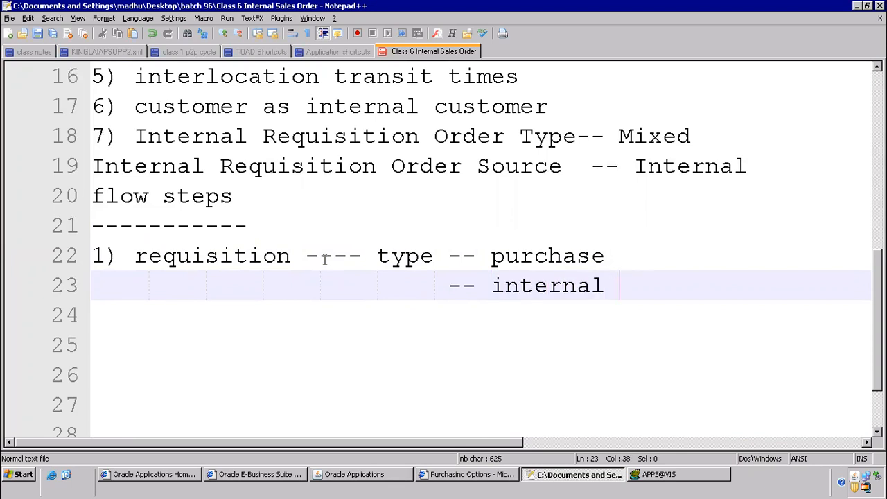
Switch to Oracle Applications and open a new Requisitions form from the Requisitions functions
{"action": "left_click", "coordinate": [367, 474]}
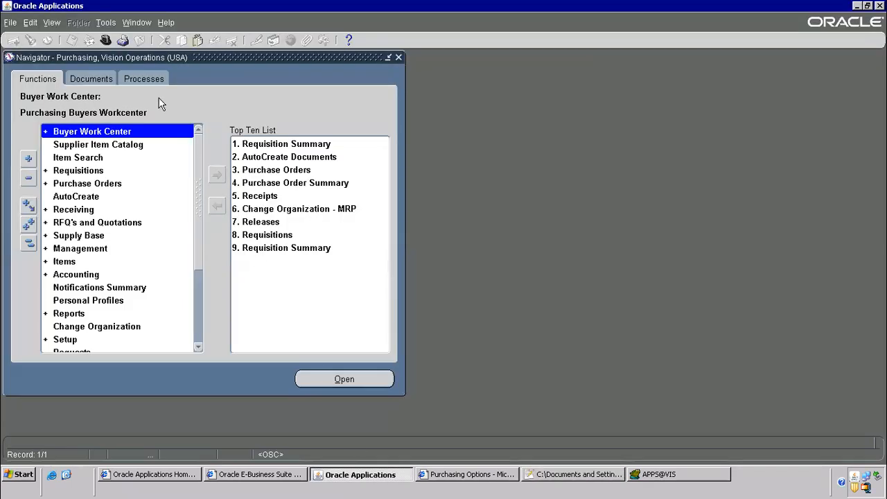
{"action": "double_click", "coordinate": [77, 170]}
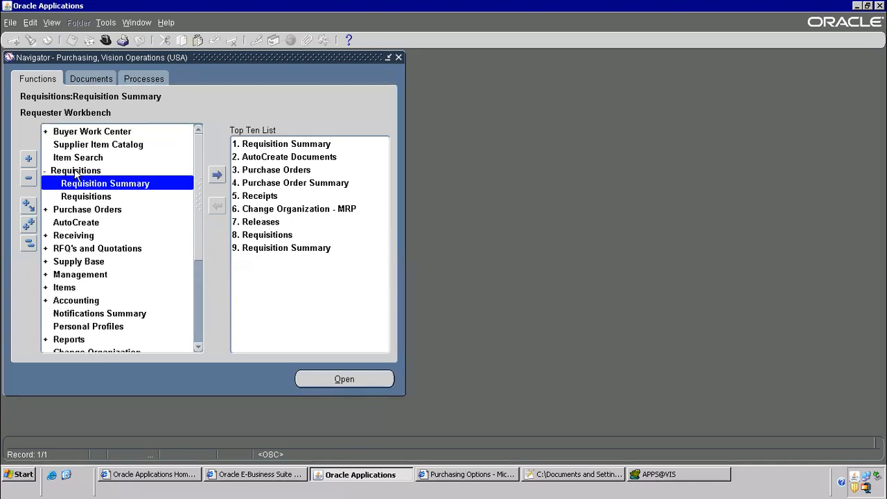
{"action": "left_click", "coordinate": [86, 197]}
{"action": "double_click", "coordinate": [86, 196]}
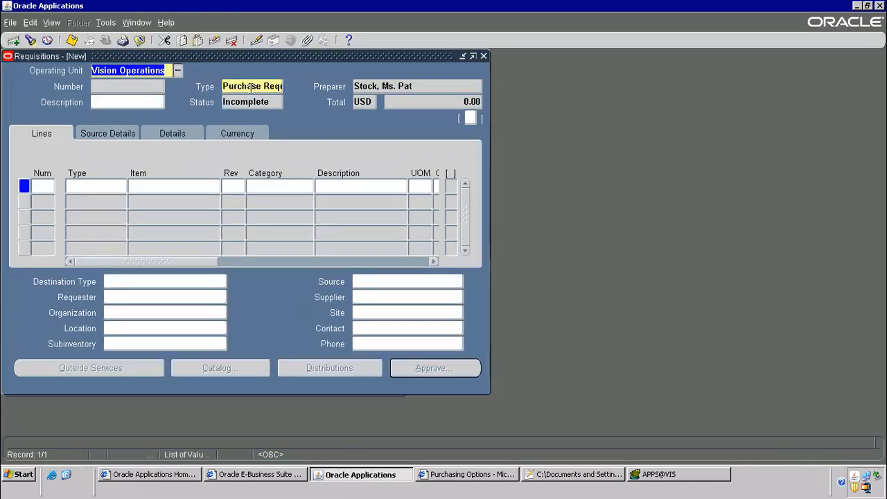
Set the new requisition's document type to Internal Requisition
{"action": "left_click", "coordinate": [277, 87]}
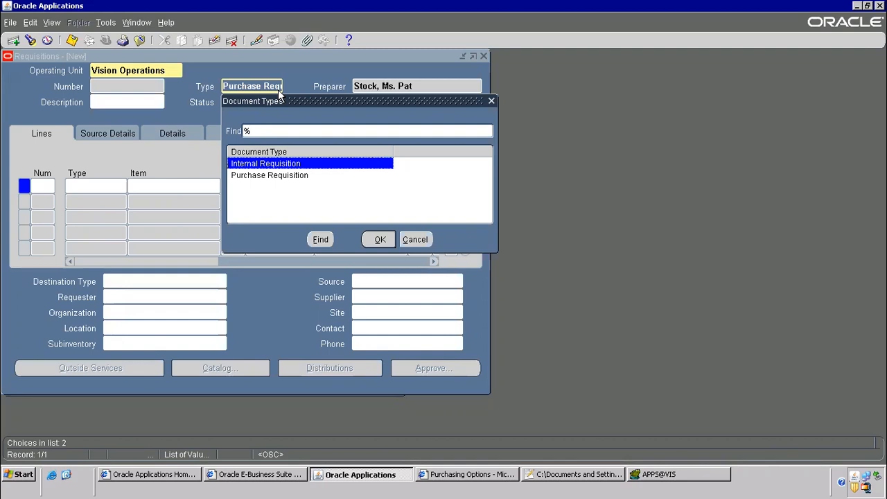
{"action": "left_click", "coordinate": [254, 177]}
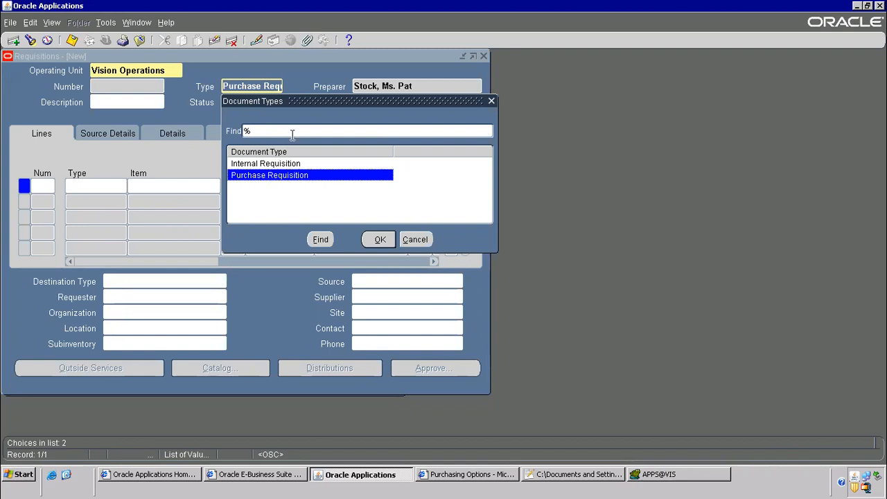
{"action": "key", "text": "Up"}
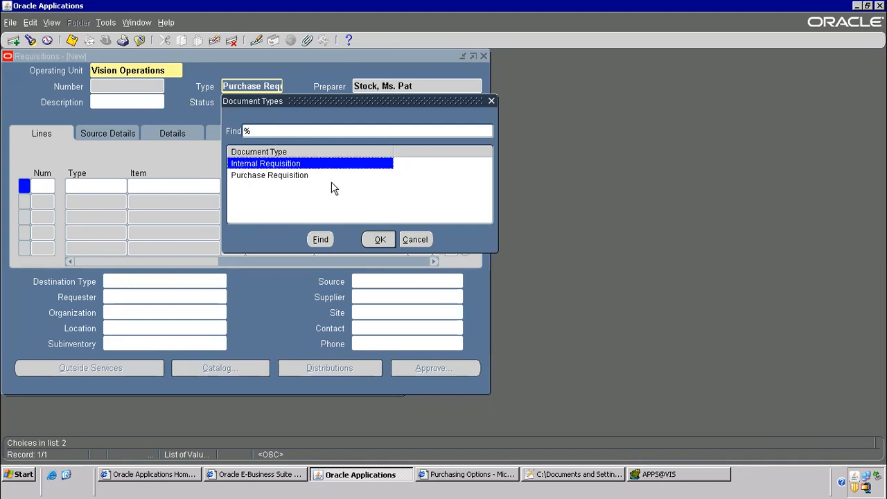
{"action": "left_click", "coordinate": [378, 240]}
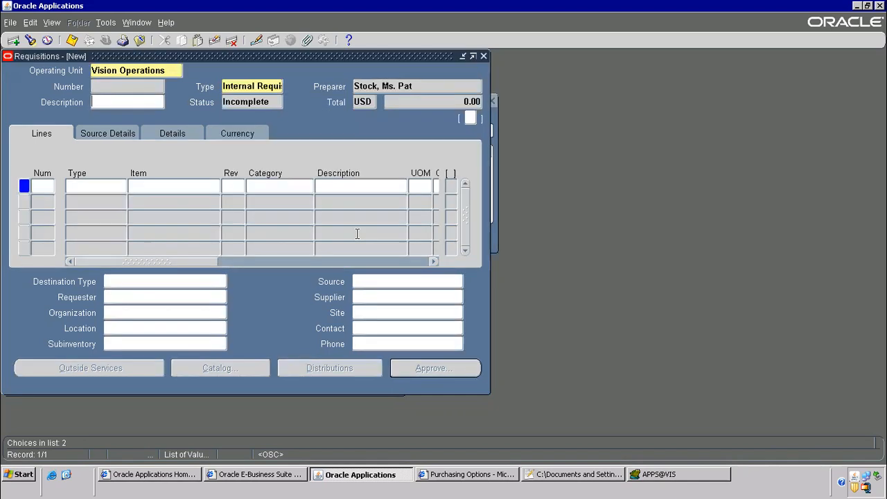
Search for items matching KEY% on the first requisition line and choose KEY BOARD HP
{"action": "left_click", "coordinate": [168, 187]}
{"action": "type", "text": "KEY%"}
{"action": "key", "text": "Tab"}
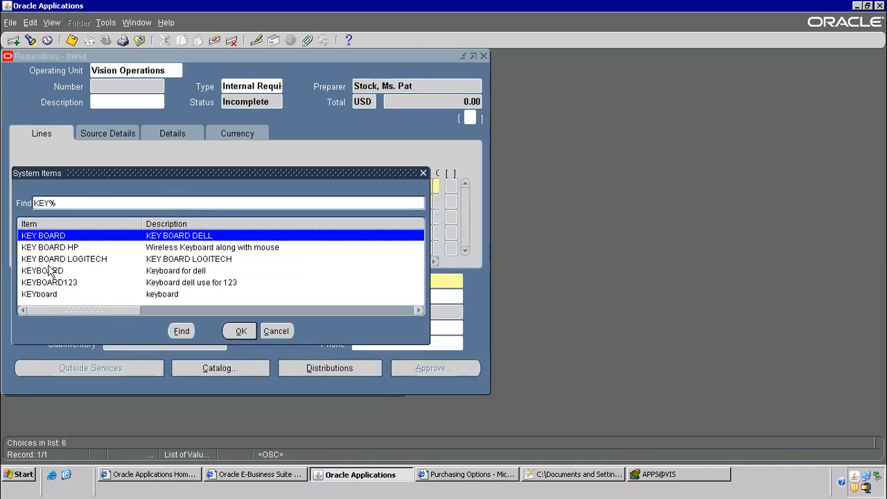
{"action": "double_click", "coordinate": [85, 248]}
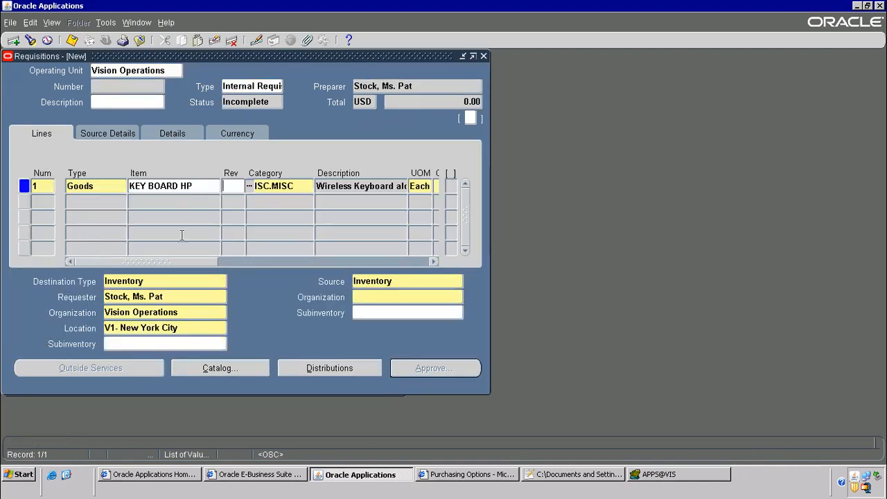
Set the KEY BOARD HP line's quantity to 3 and its need-by date to 28-JAN-2023
{"action": "left_click_drag", "start_coordinate": [107, 264], "coordinate": [202, 263]}
{"action": "left_click", "coordinate": [205, 184]}
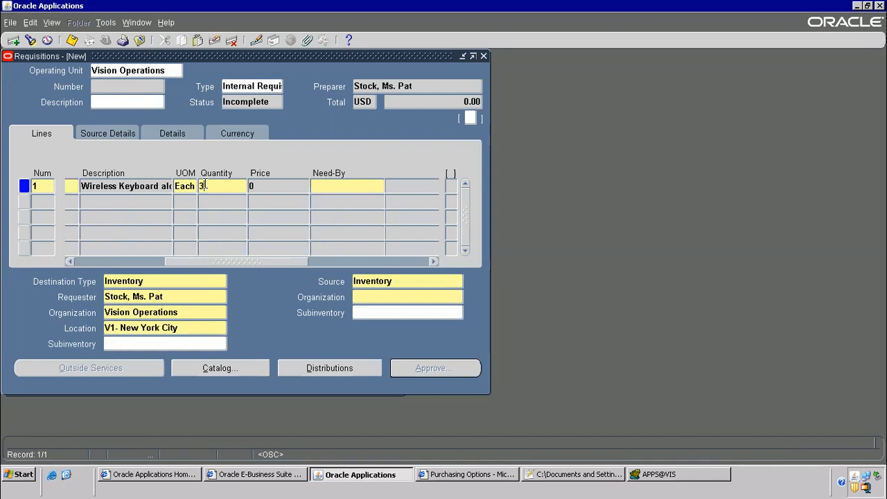
{"action": "key", "text": "Tab"}
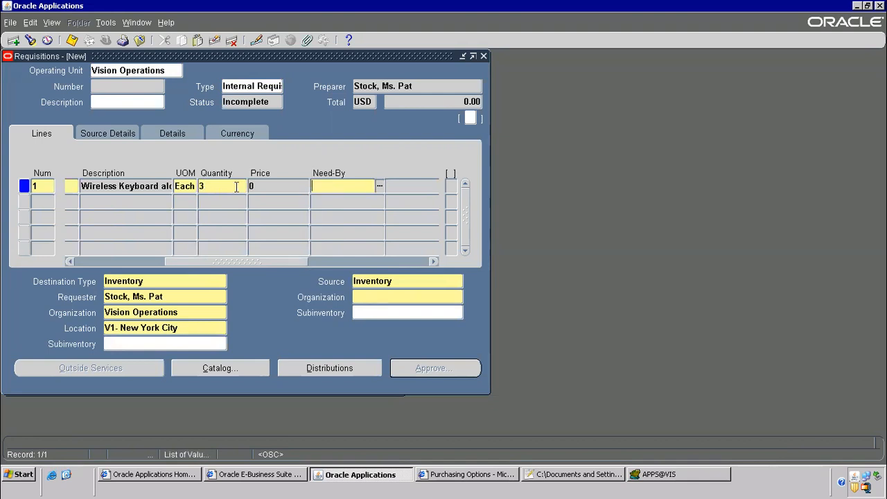
{"action": "left_click", "coordinate": [377, 186]}
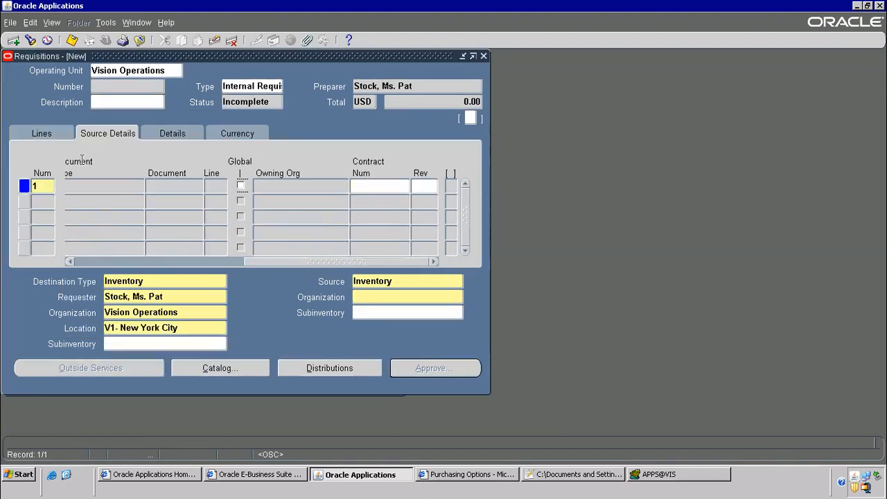
{"action": "left_click", "coordinate": [60, 136]}
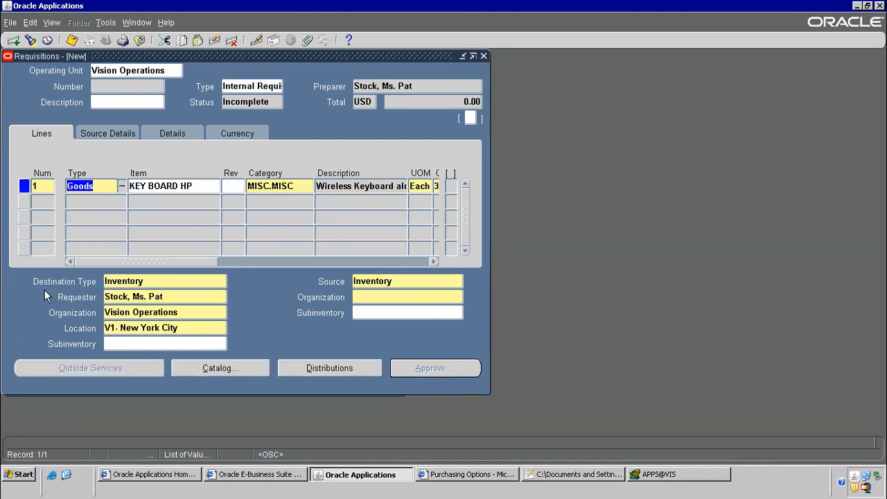
Check the M1 customer and M2 supplier roles in the Notepad++ notes, and set the destination organization to Seattle Manufacturing in Oracle Applications
{"action": "left_click", "coordinate": [122, 314]}
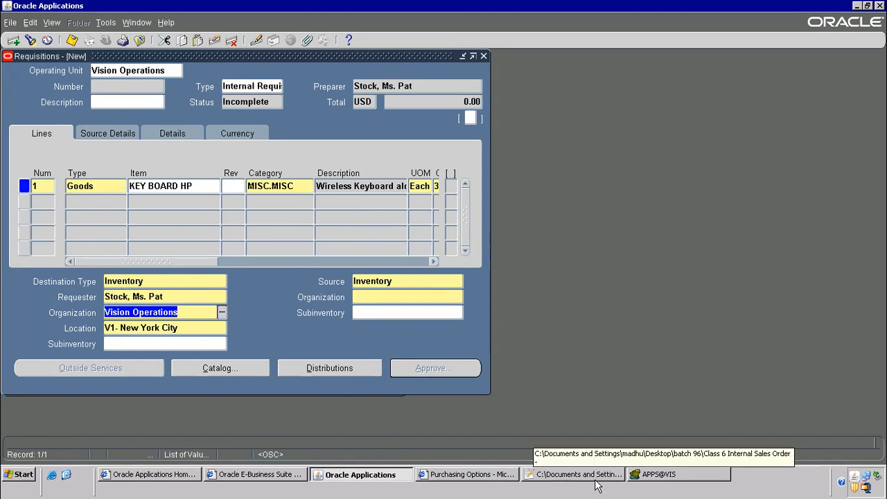
{"action": "left_click", "coordinate": [555, 476]}
{"action": "scroll", "coordinate": [269, 5], "scroll_direction": "up", "scroll_amount": 4}
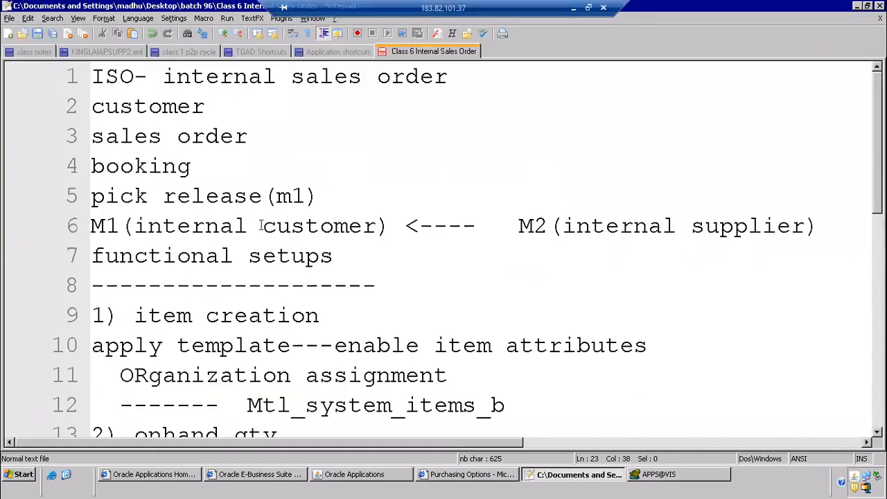
{"action": "left_click_drag", "start_coordinate": [128, 226], "coordinate": [90, 226]}
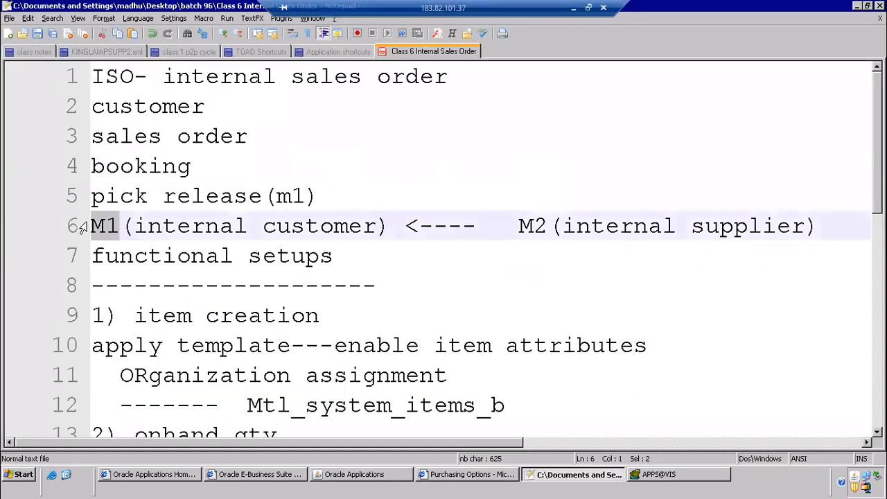
{"action": "double_click", "coordinate": [531, 226]}
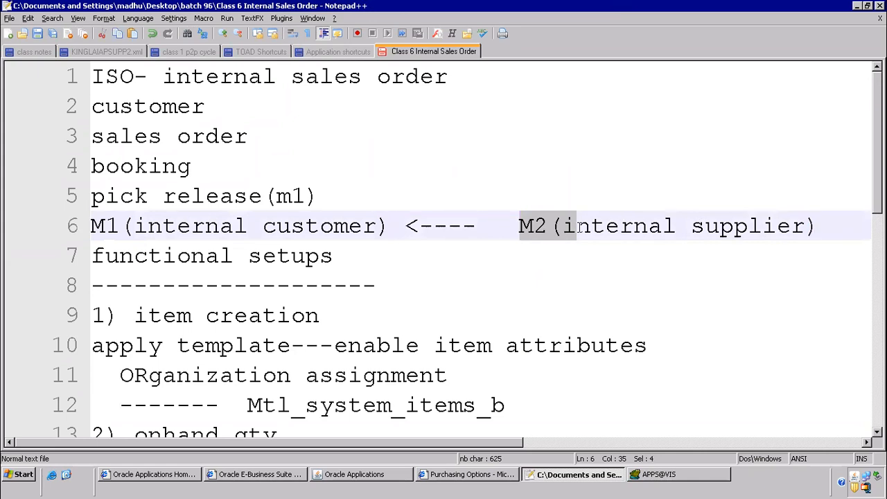
{"action": "key", "text": "alt+Tab"}
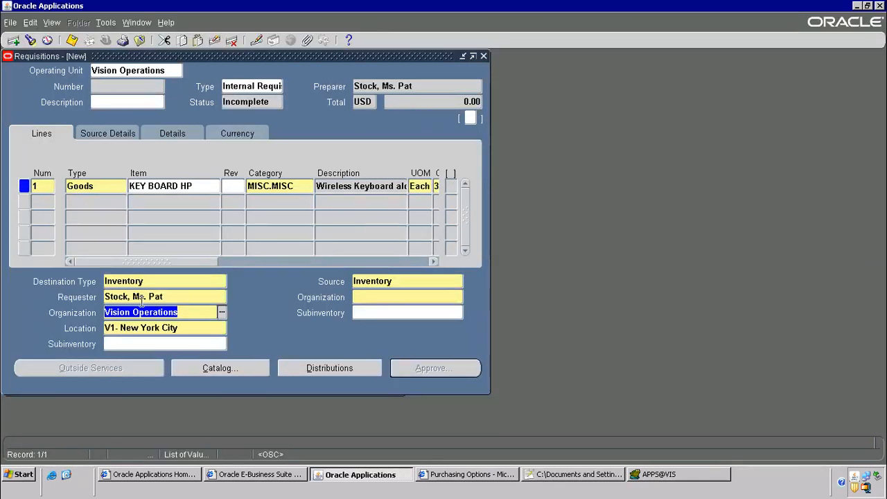
{"action": "type", "text": "M2"}
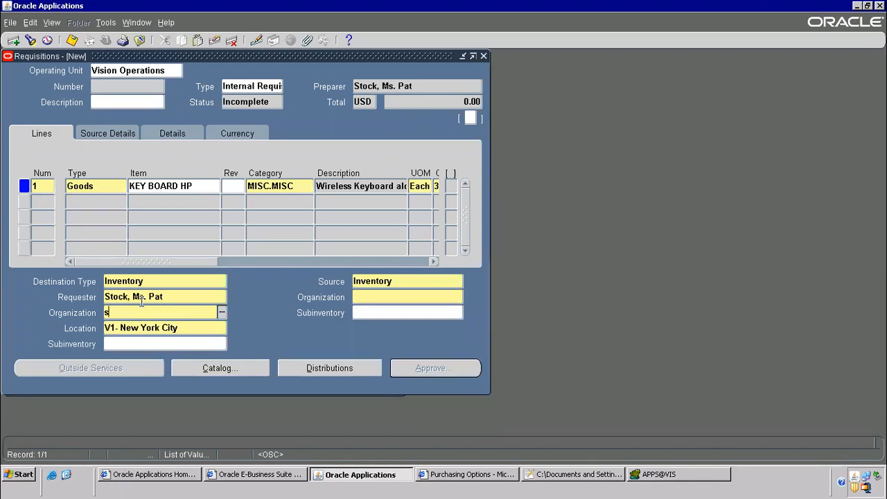
{"action": "key", "text": "Tab"}
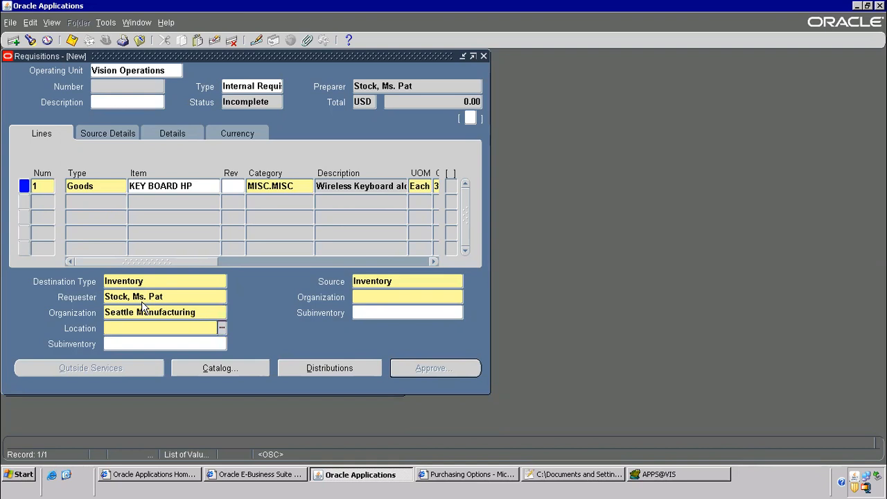
Set the destination location to M1- Seattle Mfg and the destination subinventory to Stores
{"action": "type", "text": "m1"}
{"action": "key", "text": "Tab"}
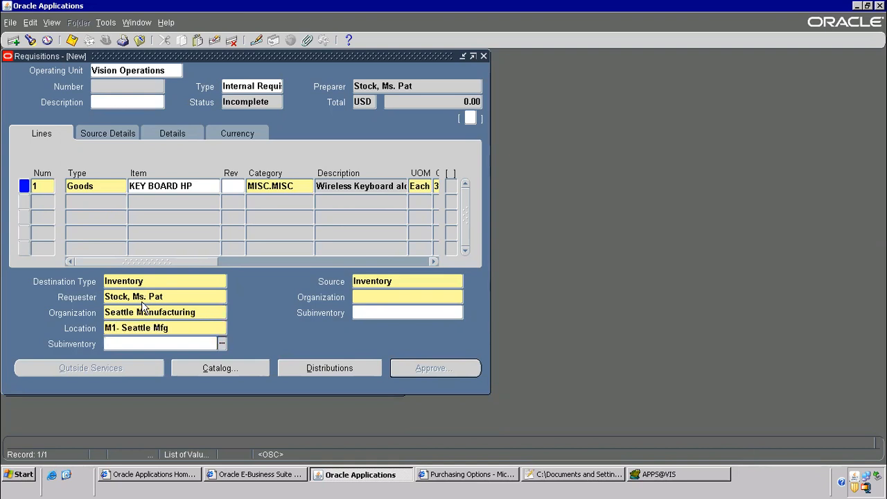
{"action": "type", "text": "stores"}
{"action": "key", "text": "Tab"}
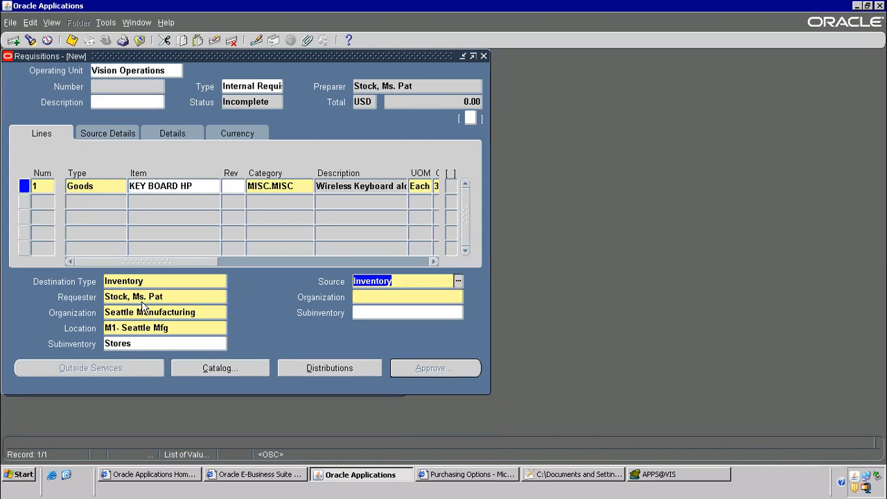
Set the source organization to Boston Manufacturing and the source subinventory to Stores, keeping Inventory as the source
{"action": "key", "text": "Tab"}
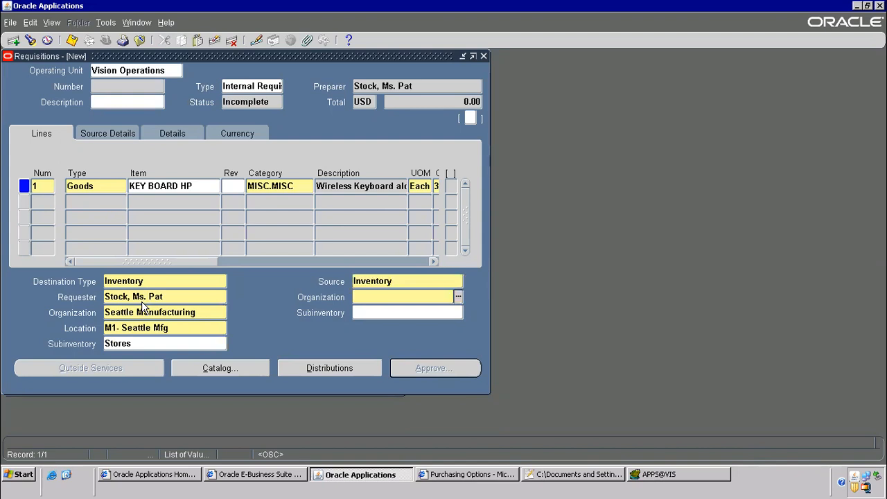
{"action": "type", "text": "boston"}
{"action": "key", "text": "Tab"}
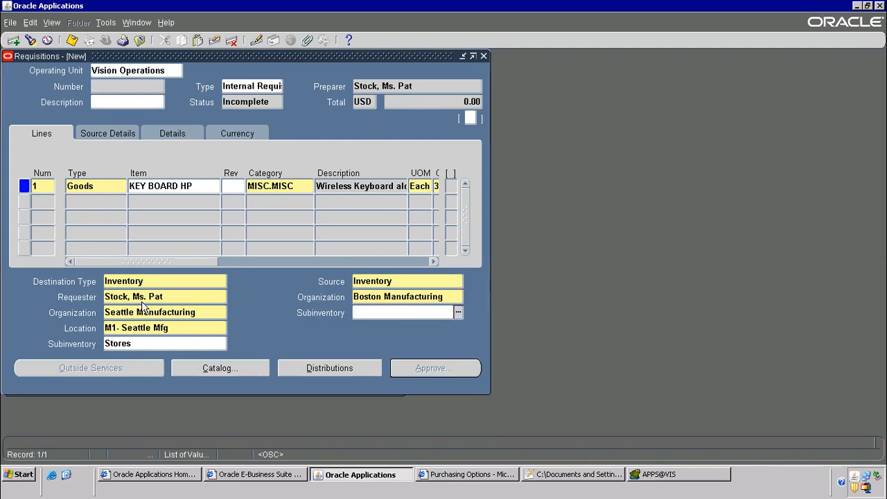
{"action": "type", "text": "s"}
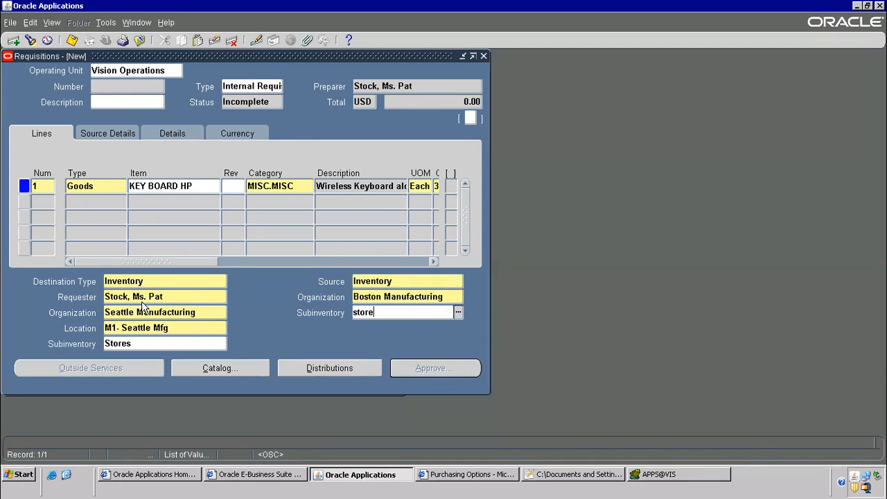
{"action": "left_click", "coordinate": [113, 343]}
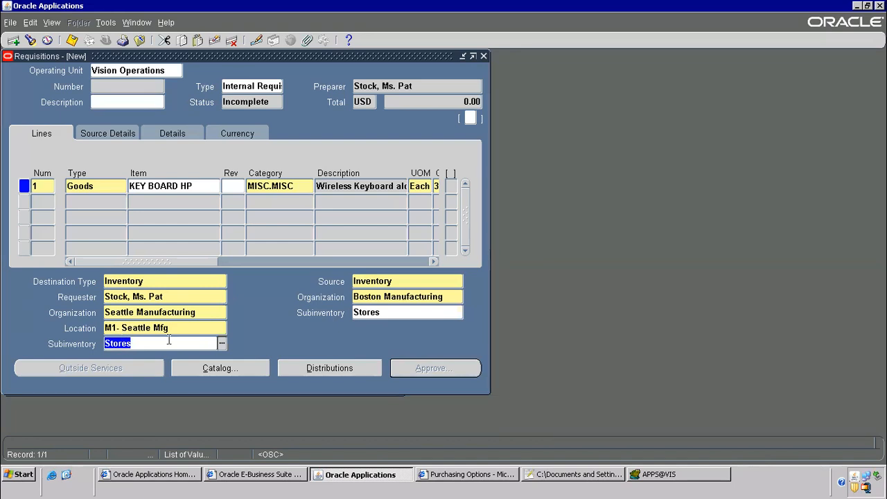
Review the requisition line's source and destination organizations, location and subinventories
{"action": "left_click", "coordinate": [382, 309]}
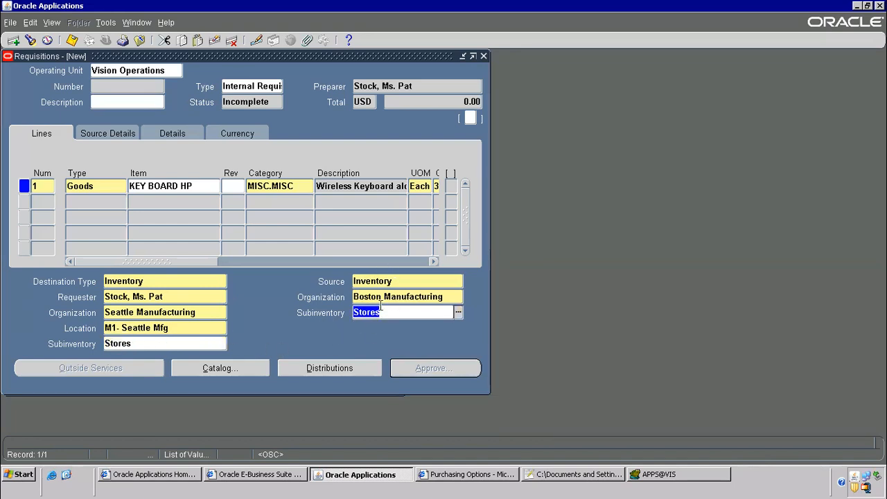
{"action": "key", "text": "Tab"}
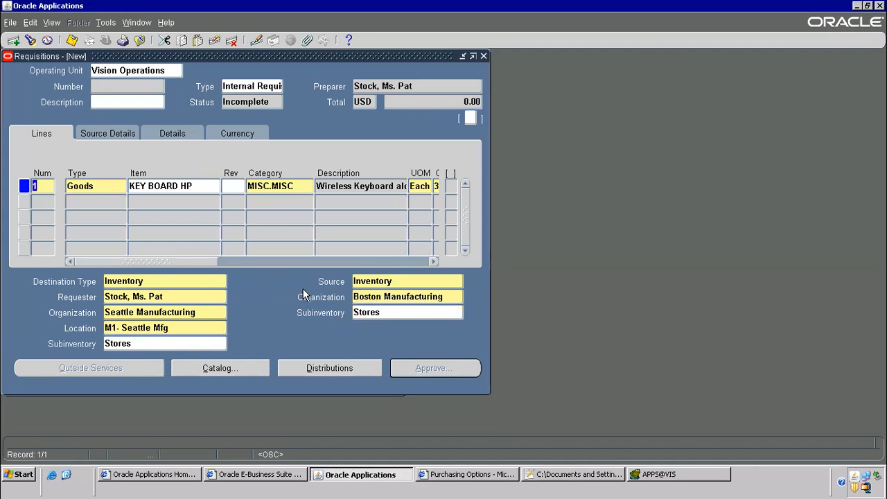
{"action": "left_click", "coordinate": [373, 279]}
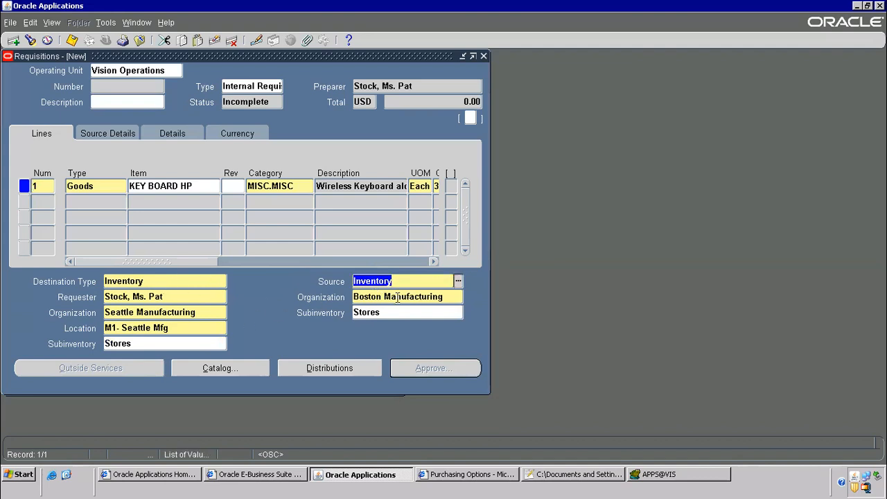
{"action": "left_click", "coordinate": [375, 298]}
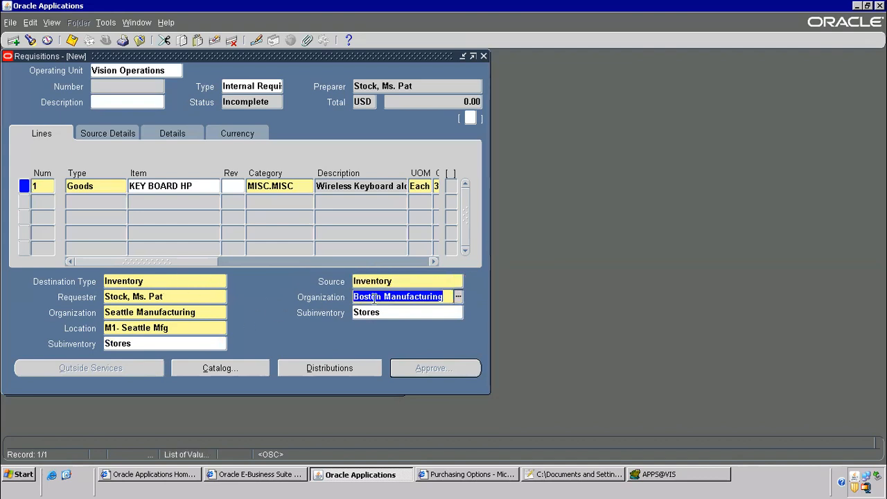
{"action": "left_click", "coordinate": [376, 312]}
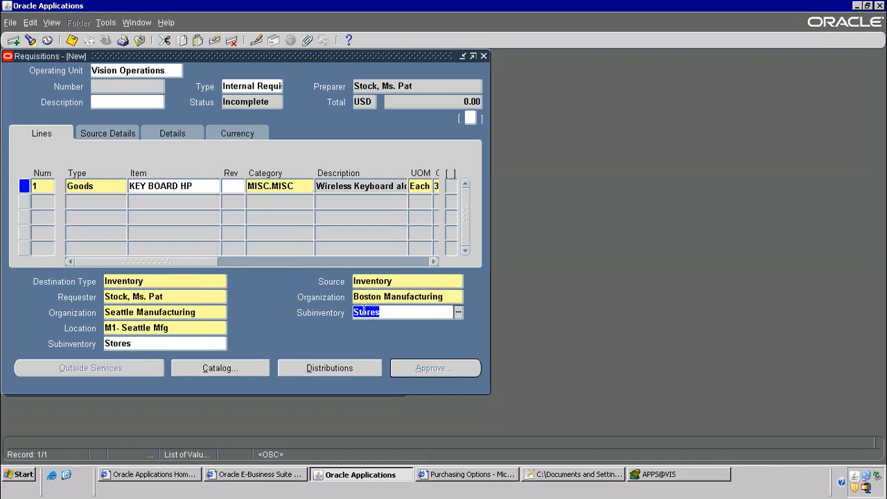
{"action": "left_click", "coordinate": [141, 326]}
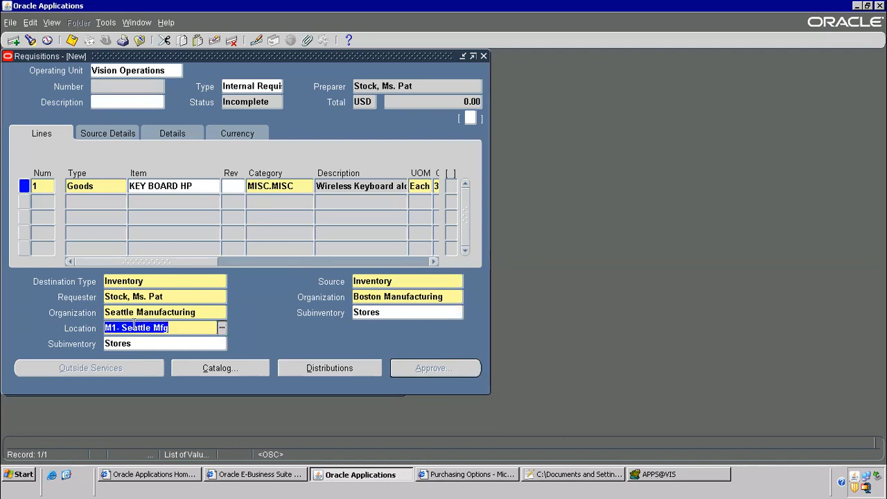
{"action": "left_click", "coordinate": [127, 312]}
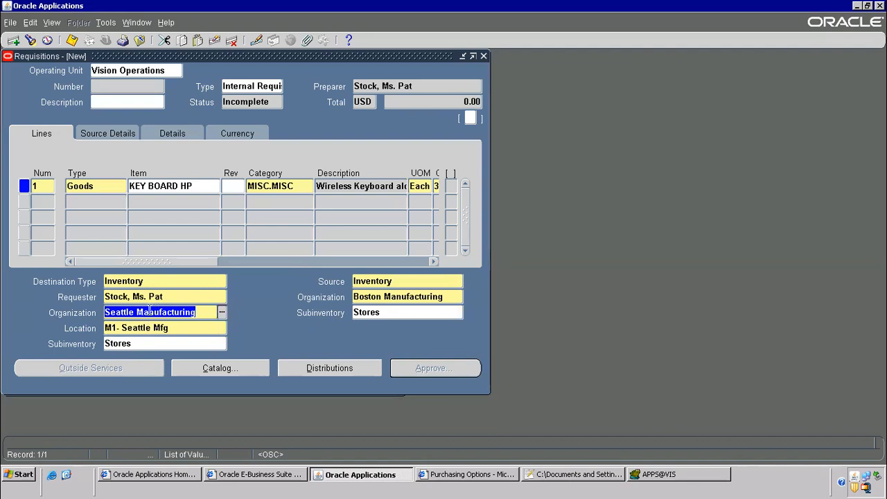
{"action": "left_click", "coordinate": [128, 344]}
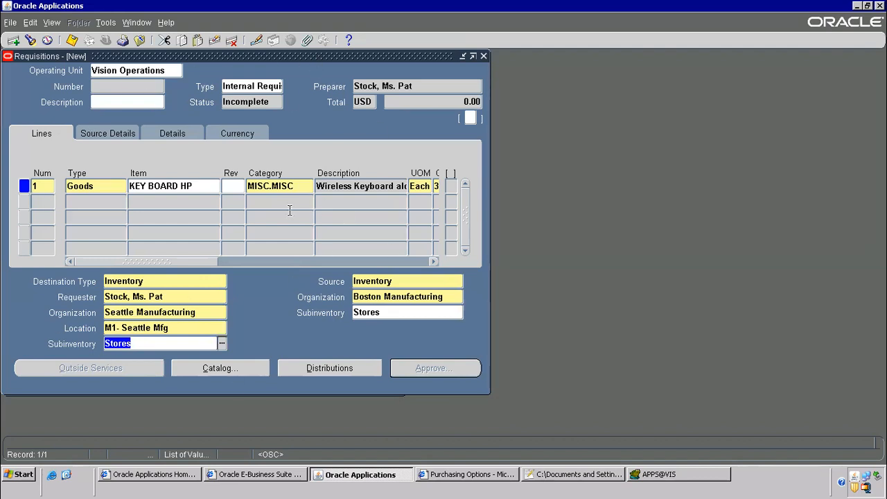
Examine the requisition line's quantity and price, and the header's preparer and total
{"action": "left_click_drag", "start_coordinate": [180, 261], "coordinate": [263, 267]}
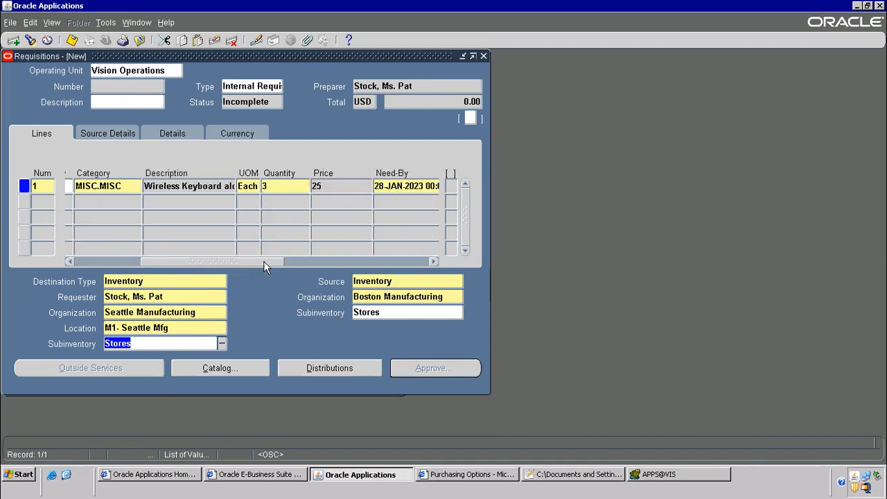
{"action": "left_click", "coordinate": [271, 184]}
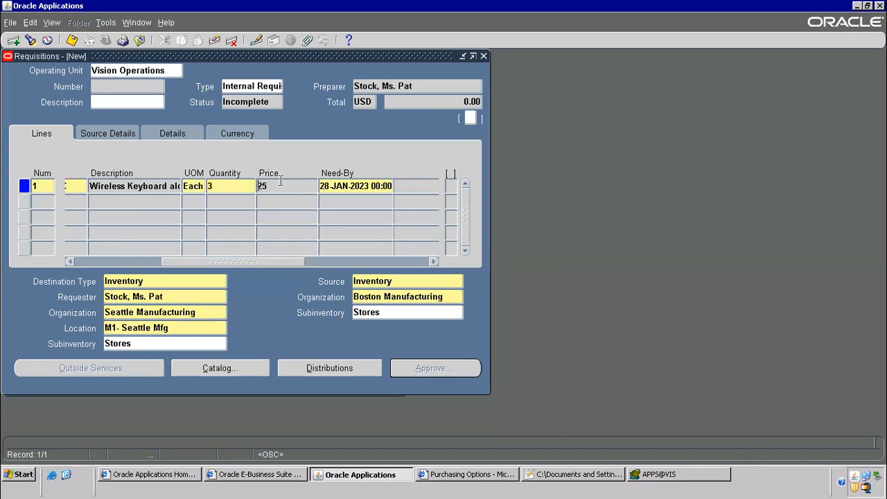
{"action": "left_click", "coordinate": [286, 187]}
{"action": "double_click", "coordinate": [266, 186]}
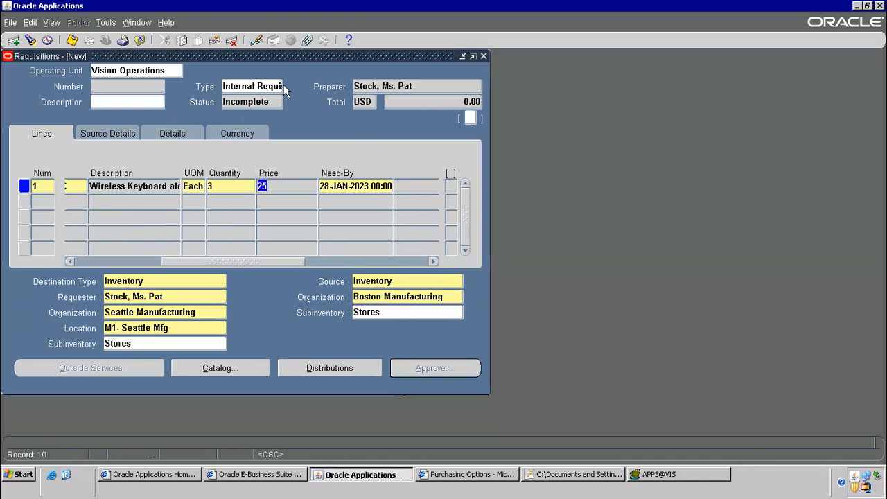
{"action": "left_click", "coordinate": [268, 186]}
{"action": "left_click", "coordinate": [389, 86]}
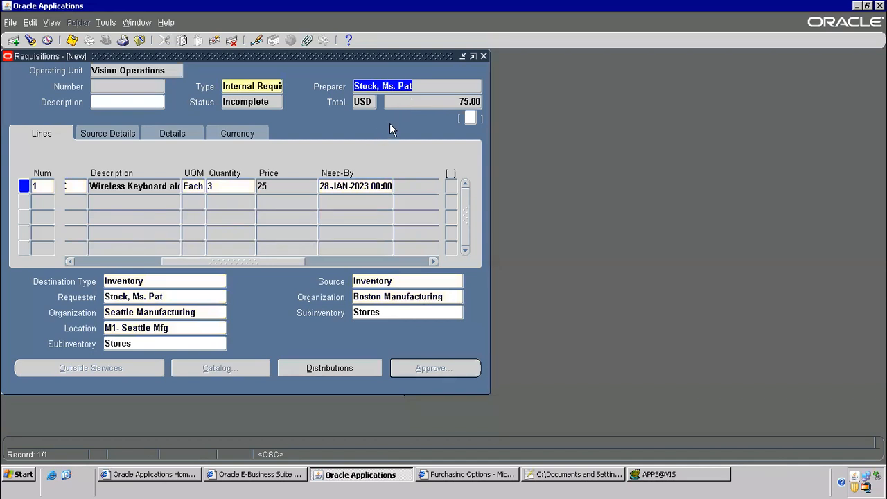
Review the requisition's type, description, line price and amount, comparing the price with the item cost setup listed in the Notepad++ notes
{"action": "left_click", "coordinate": [247, 88]}
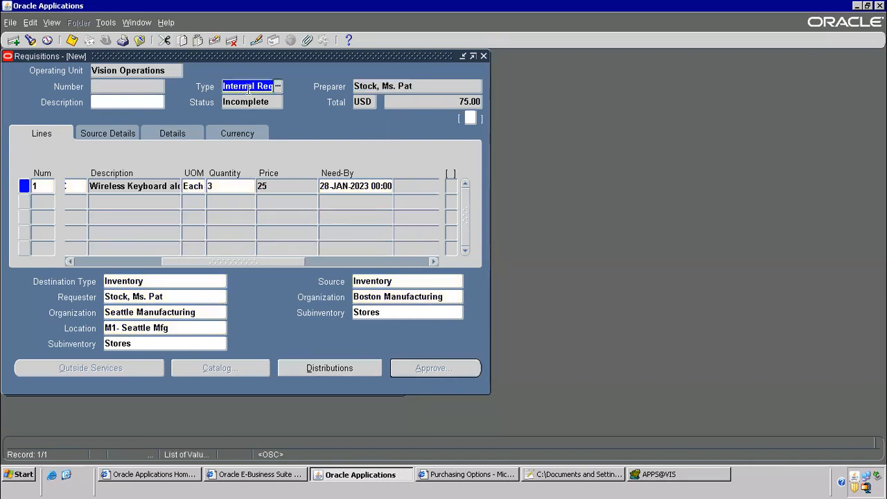
{"action": "left_click", "coordinate": [131, 102]}
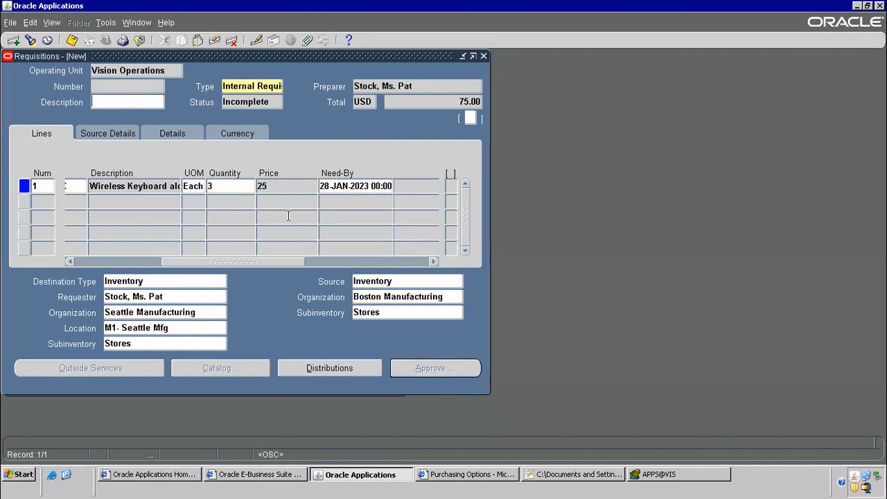
{"action": "left_click_drag", "start_coordinate": [275, 263], "coordinate": [292, 222]}
{"action": "left_click", "coordinate": [201, 185]}
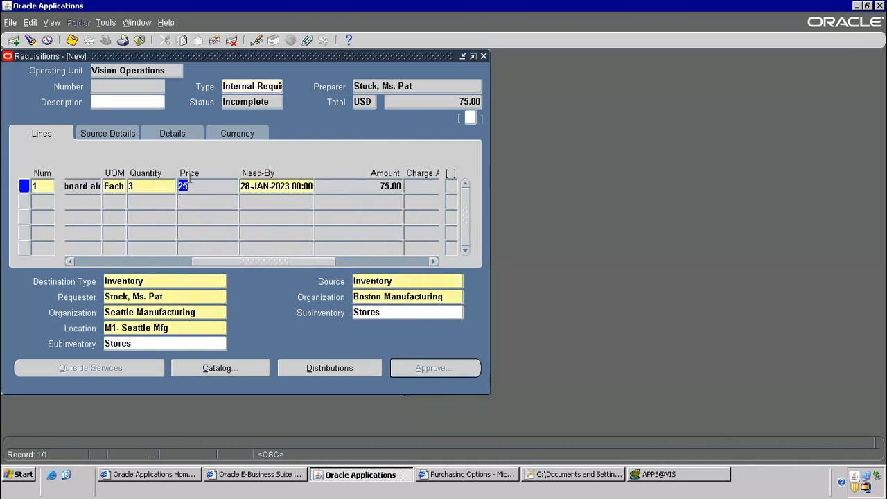
{"action": "left_click", "coordinate": [582, 476]}
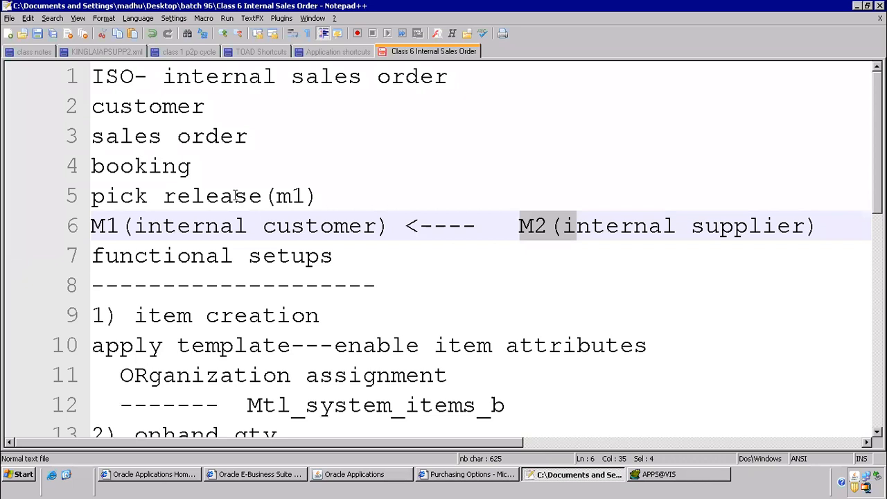
{"action": "scroll", "coordinate": [320, 256], "scroll_direction": "down", "scroll_amount": 2}
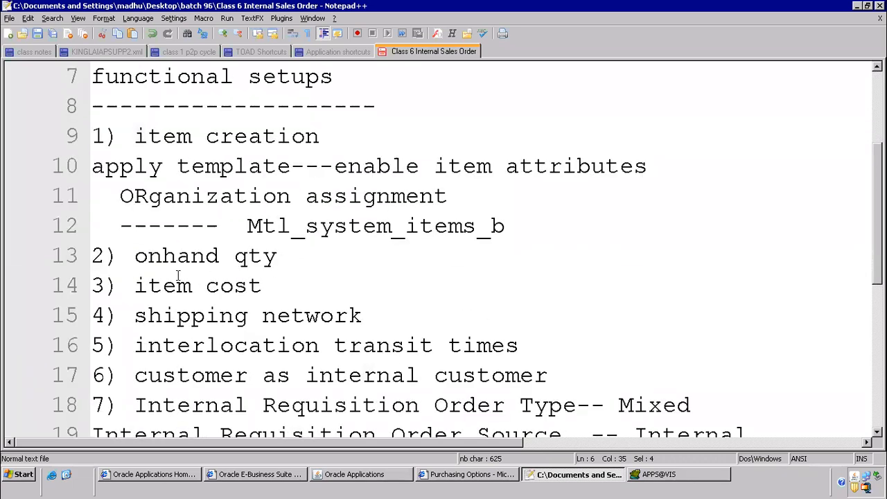
{"action": "left_click_drag", "start_coordinate": [129, 286], "coordinate": [264, 284]}
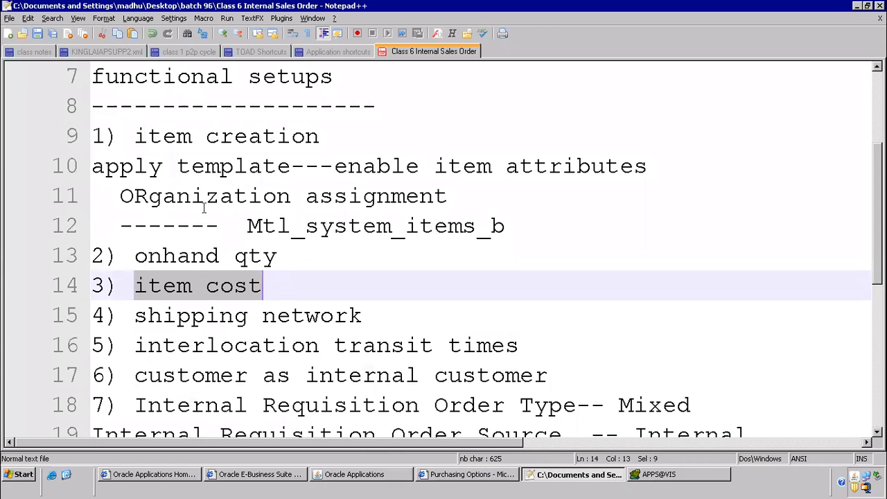
{"action": "key", "text": "alt+Tab"}
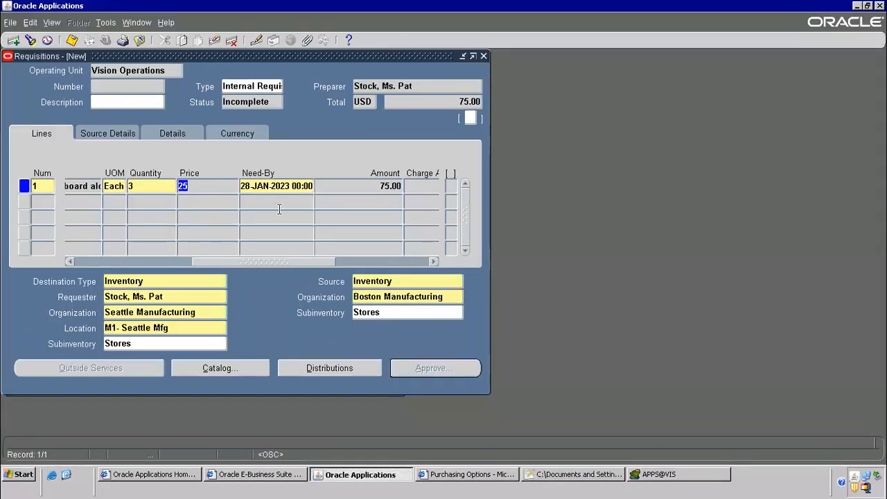
{"action": "left_click", "coordinate": [351, 187]}
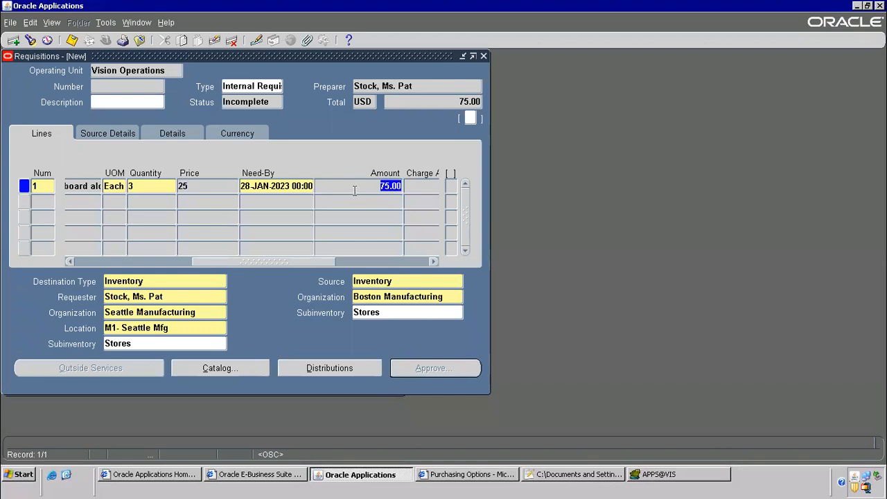
Save the internal requisition and copy its generated requisition number
{"action": "left_click", "coordinate": [71, 40]}
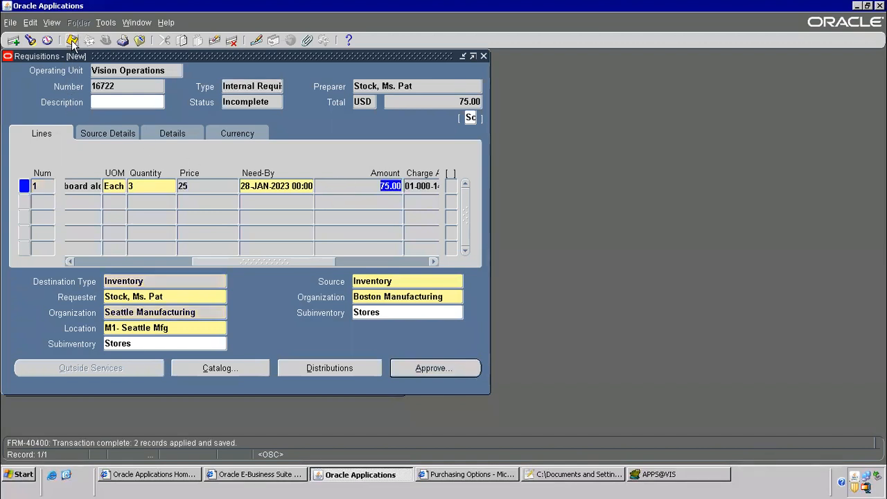
{"action": "left_click", "coordinate": [104, 86]}
{"action": "right_click", "coordinate": [104, 86]}
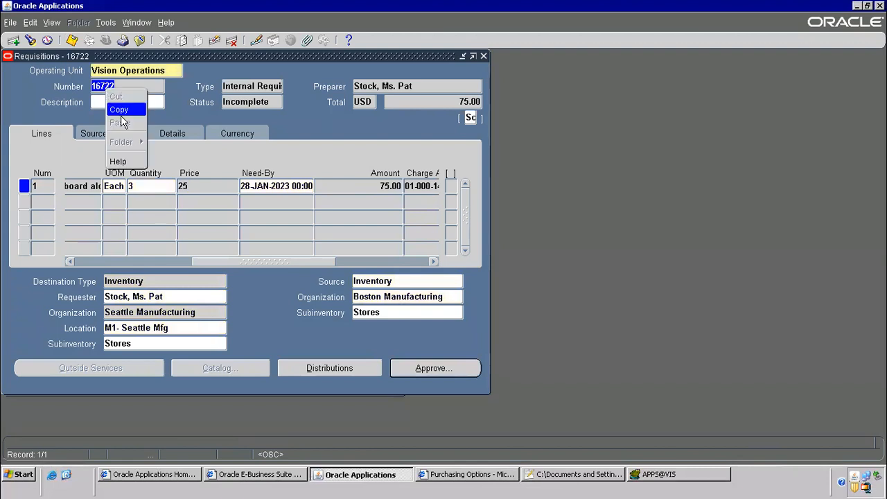
{"action": "left_click", "coordinate": [129, 111]}
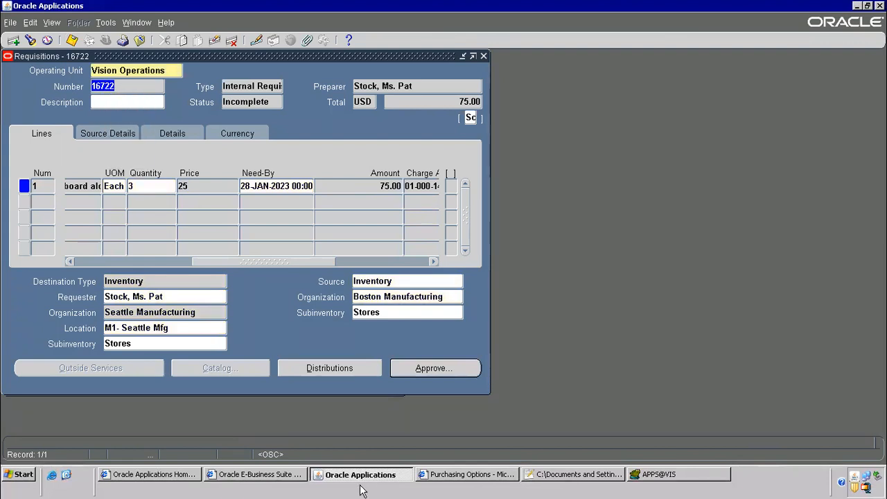
In the Notepad++ notes, paste the requisition number before "type" in flow step 1 and save the file
{"action": "left_click", "coordinate": [552, 470]}
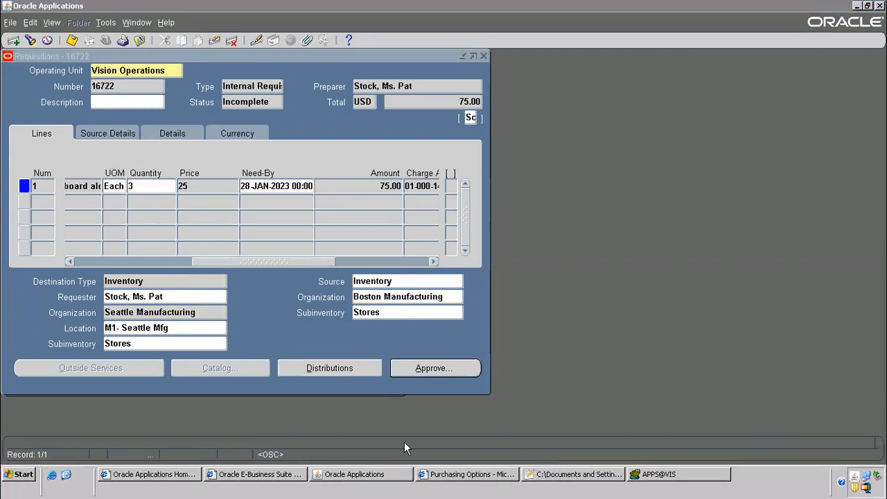
{"action": "left_click", "coordinate": [550, 477]}
{"action": "scroll", "coordinate": [383, 284], "scroll_direction": "down", "scroll_amount": 1}
{"action": "scroll", "coordinate": [383, 284], "scroll_direction": "down", "scroll_amount": 3}
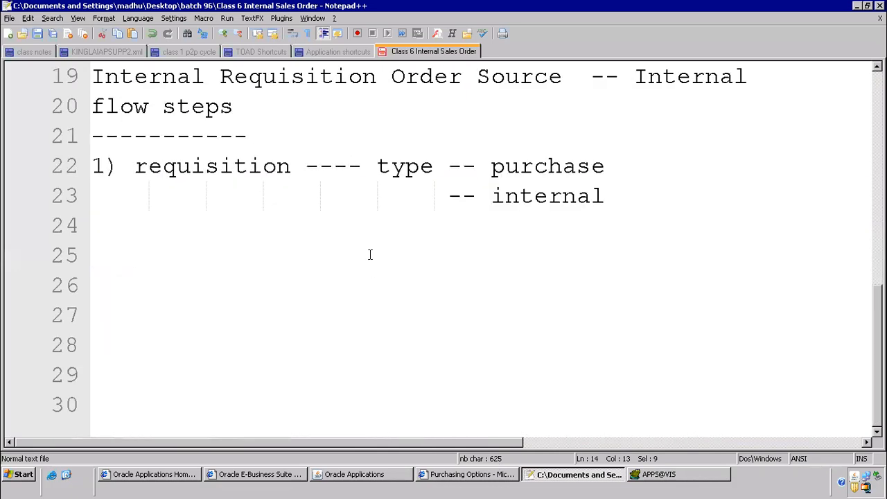
{"action": "left_click", "coordinate": [374, 166]}
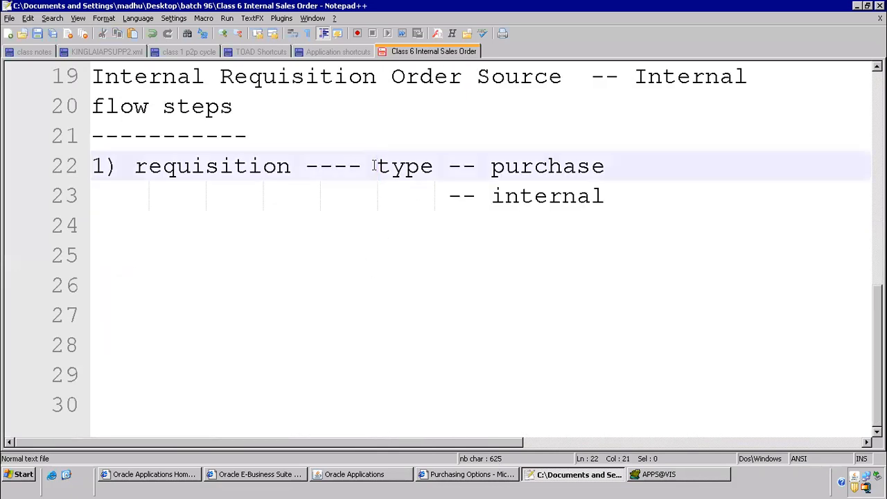
{"action": "key", "text": "ctrl+v"}
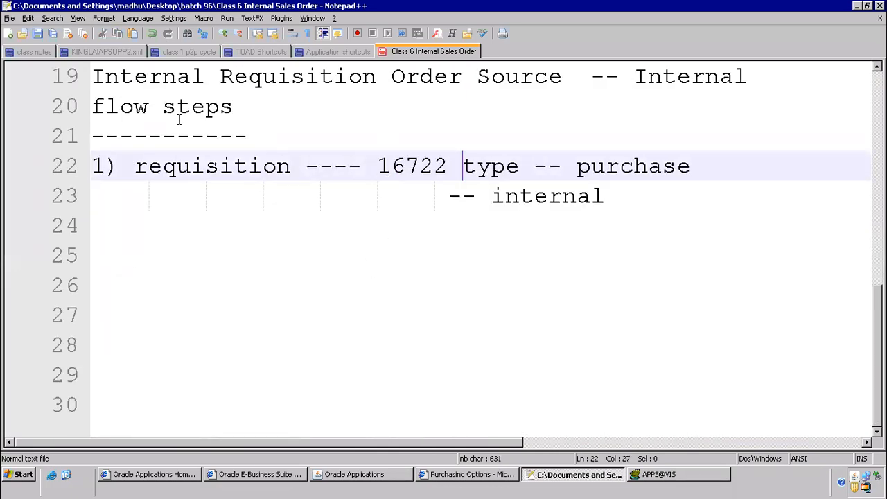
{"action": "left_click", "coordinate": [54, 36]}
Switch back to Oracle Applications and view the requisition header's record history to check its table name
{"action": "key", "text": "alt+Tab"}
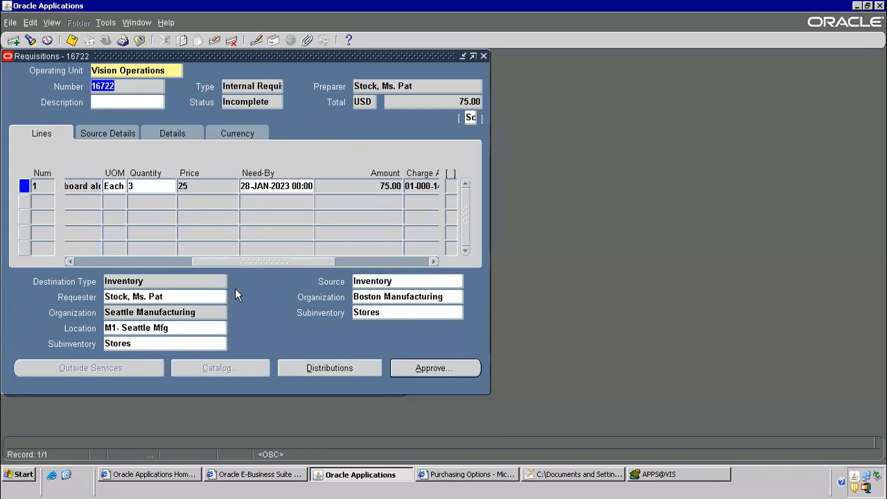
{"action": "left_click_drag", "start_coordinate": [256, 262], "coordinate": [95, 250]}
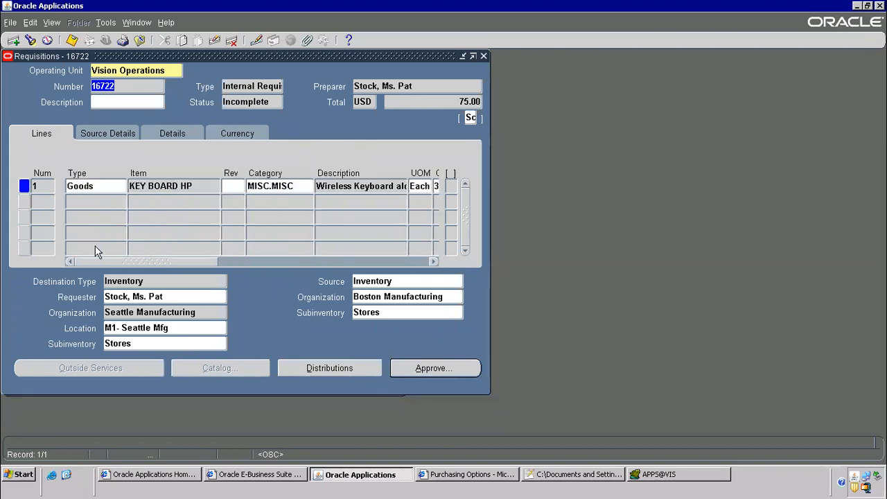
{"action": "key", "text": "Tab"}
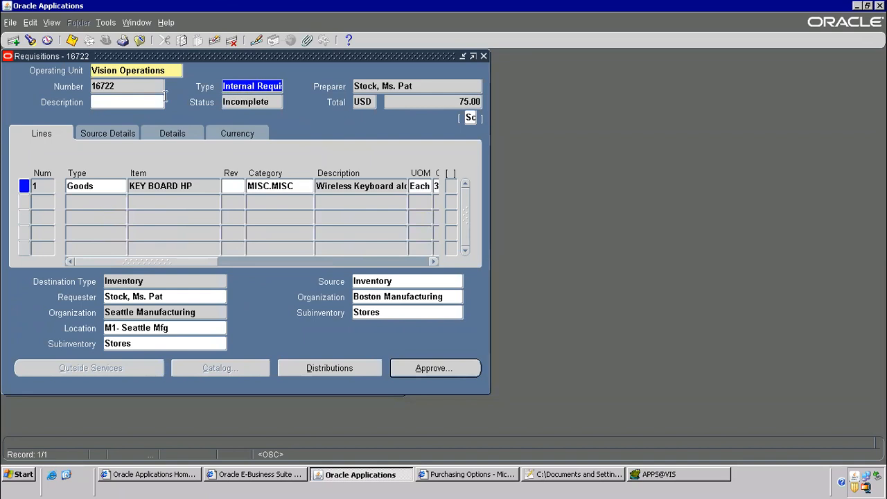
{"action": "left_click", "coordinate": [264, 103]}
{"action": "left_click", "coordinate": [254, 87]}
{"action": "left_click", "coordinate": [167, 23]}
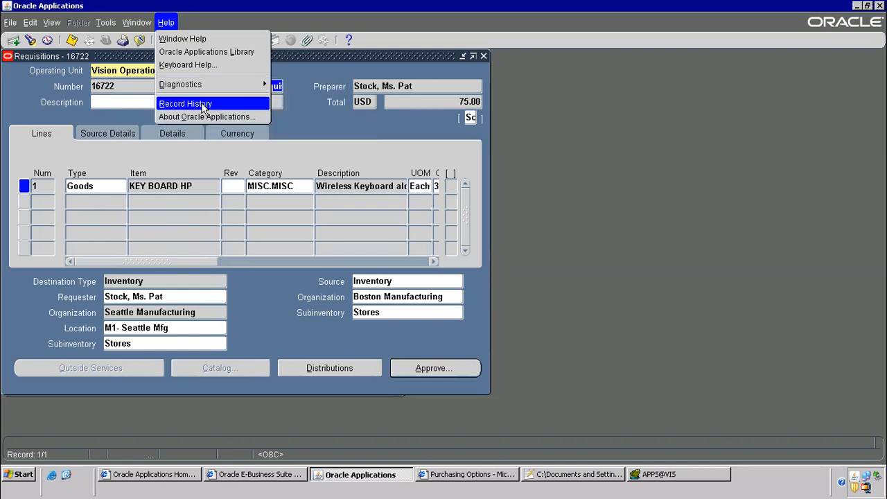
{"action": "key", "text": "Return"}
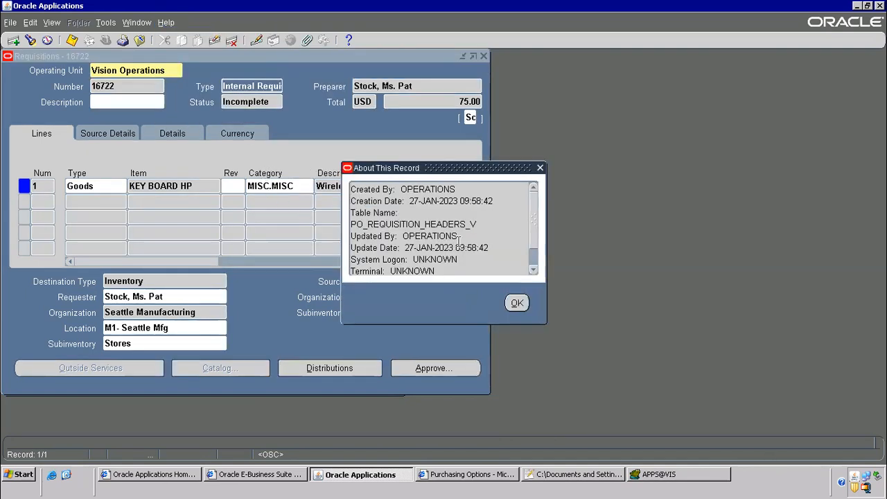
{"action": "double_click", "coordinate": [457, 224]}
{"action": "left_click", "coordinate": [516, 303]}
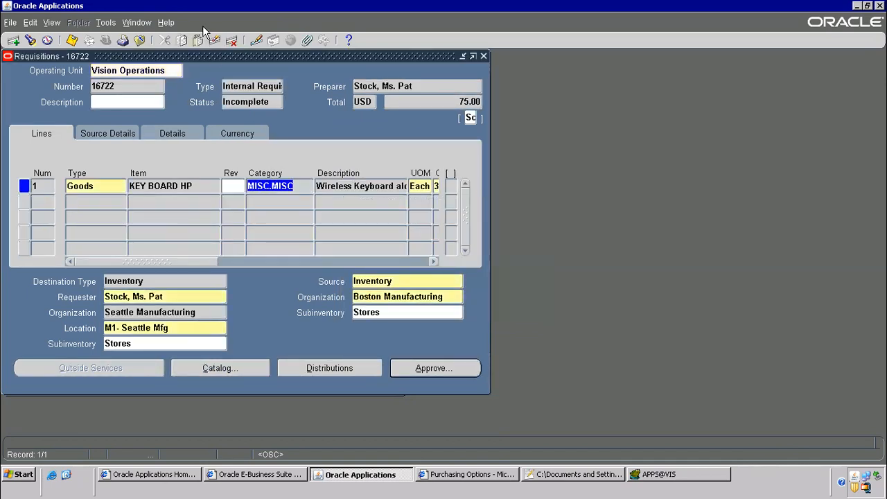
Open the requisition line's distributions and check their table name in the record history
{"action": "left_click", "coordinate": [345, 369]}
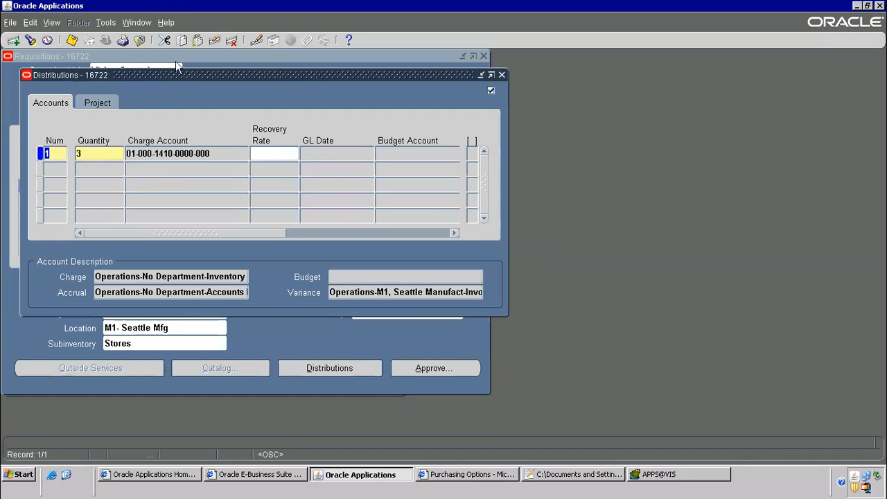
{"action": "left_click", "coordinate": [166, 22]}
{"action": "left_click", "coordinate": [188, 115]}
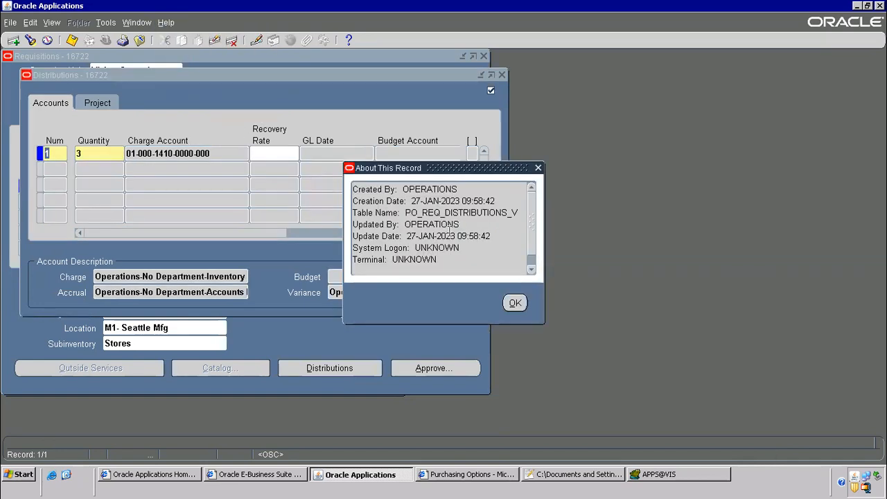
{"action": "left_click", "coordinate": [514, 303]}
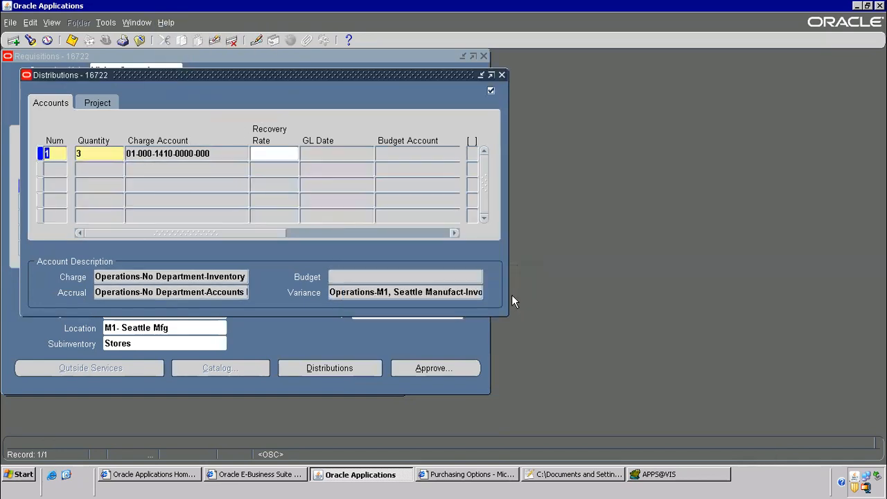
In the Notepad++ notes, list po_requisition_headers_all, po_requsition_lines_all and po_req_distributions_all on separate lines below the requisition step
{"action": "left_click", "coordinate": [536, 475]}
{"action": "left_click", "coordinate": [170, 229]}
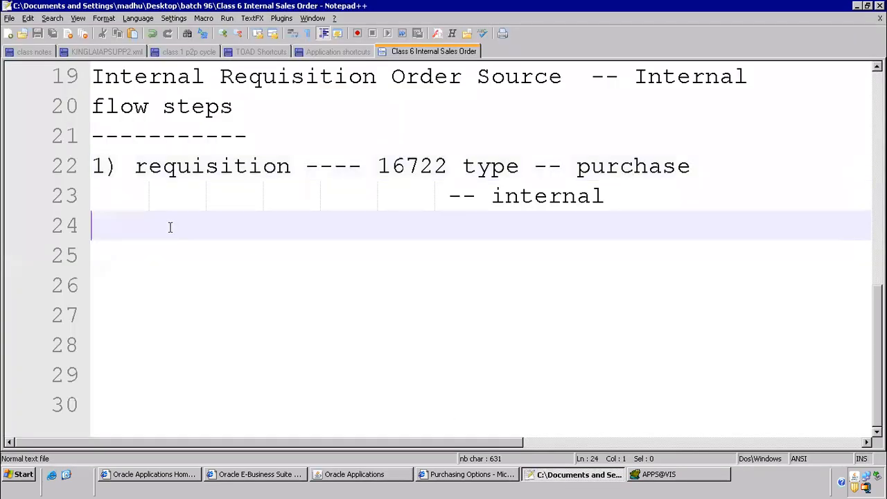
{"action": "type", "text": "po_requi"}
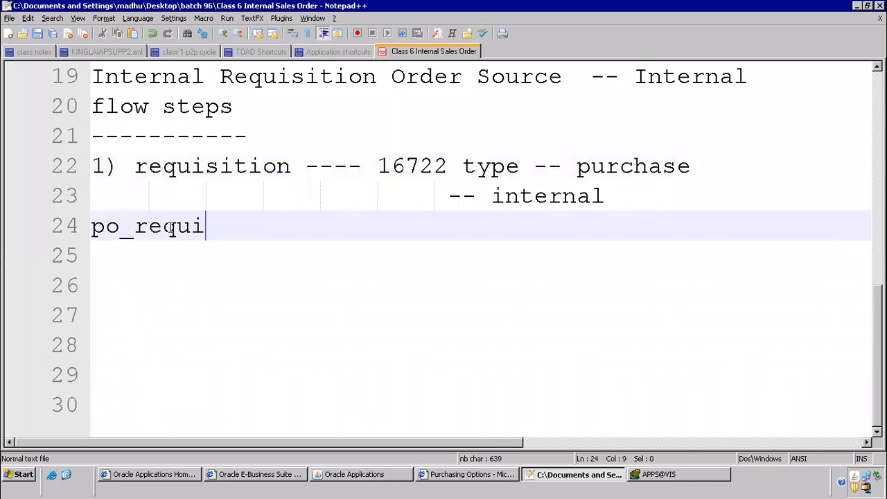
{"action": "type", "text": "sition_headers_all"}
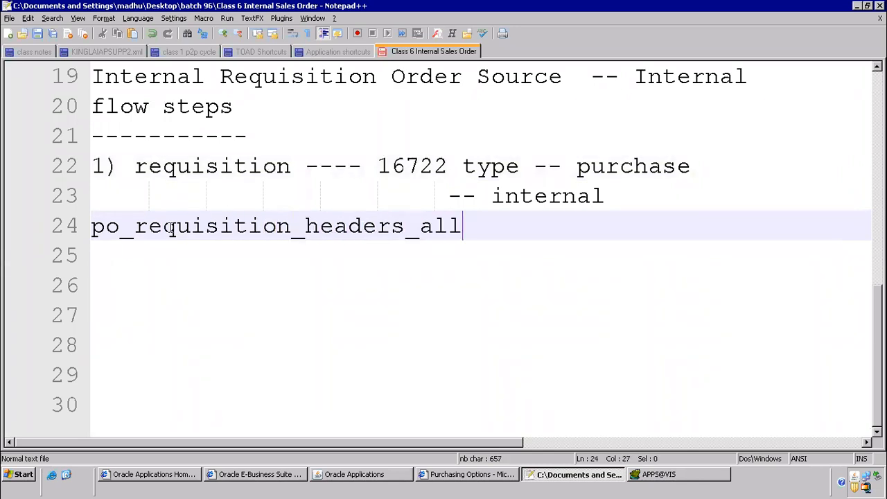
{"action": "key", "text": "Return"}
{"action": "type", "text": "po_requsition"}
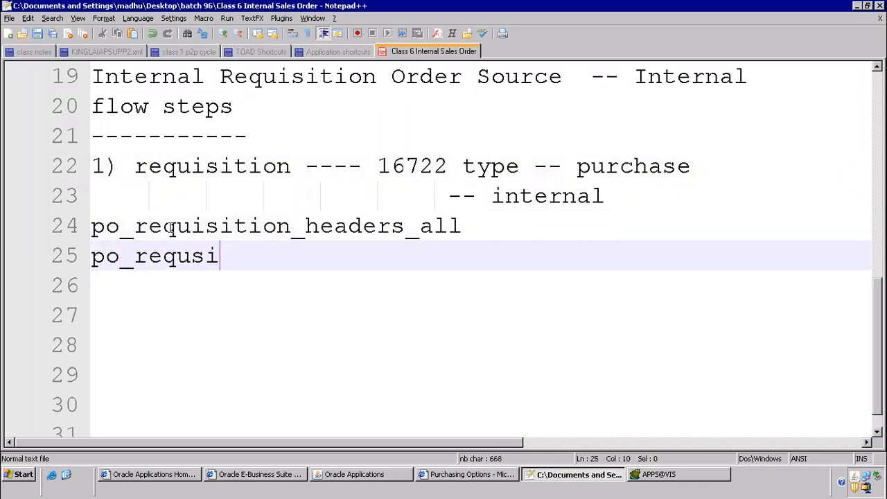
{"action": "key", "text": "BackSpace"}
{"action": "key", "text": "BackSpace"}
{"action": "type", "text": "on"}
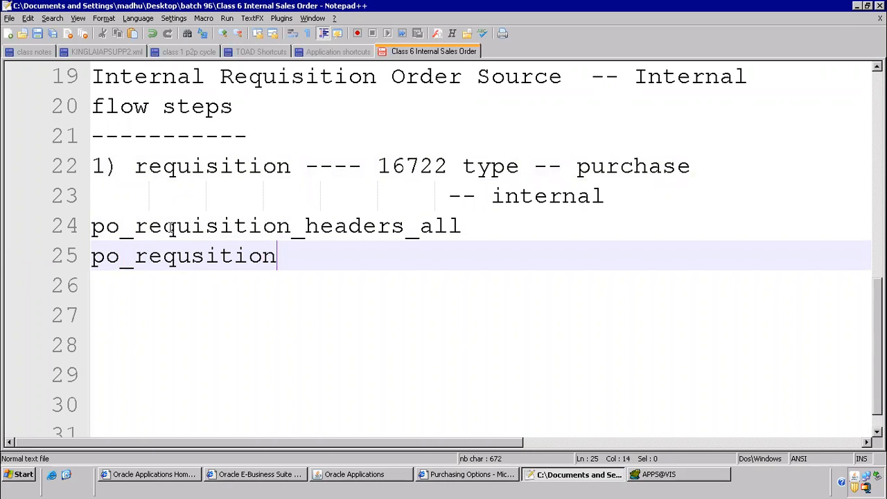
{"action": "type", "text": "_lines_all"}
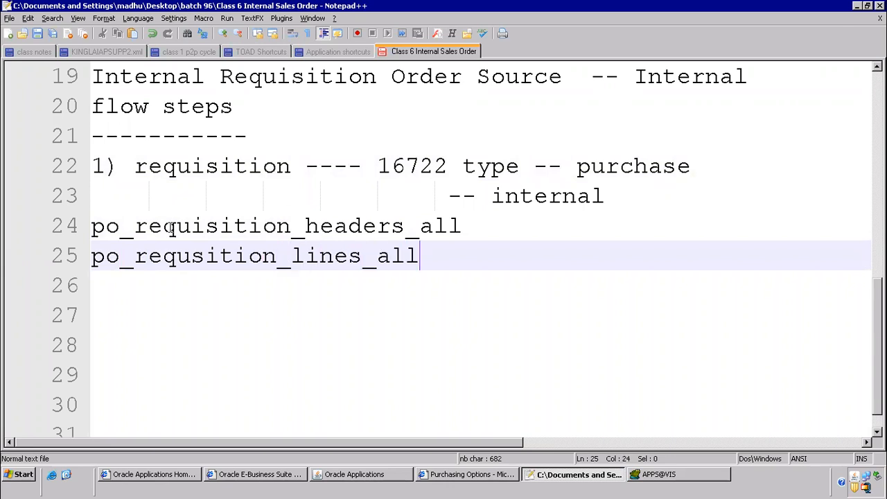
{"action": "key", "text": "Return"}
{"action": "type", "text": "po_req_dis"}
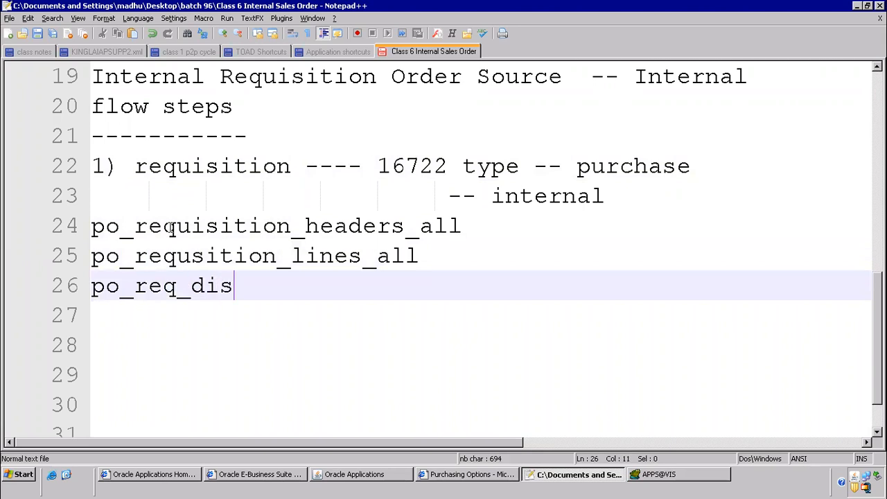
{"action": "type", "text": "tribution"}
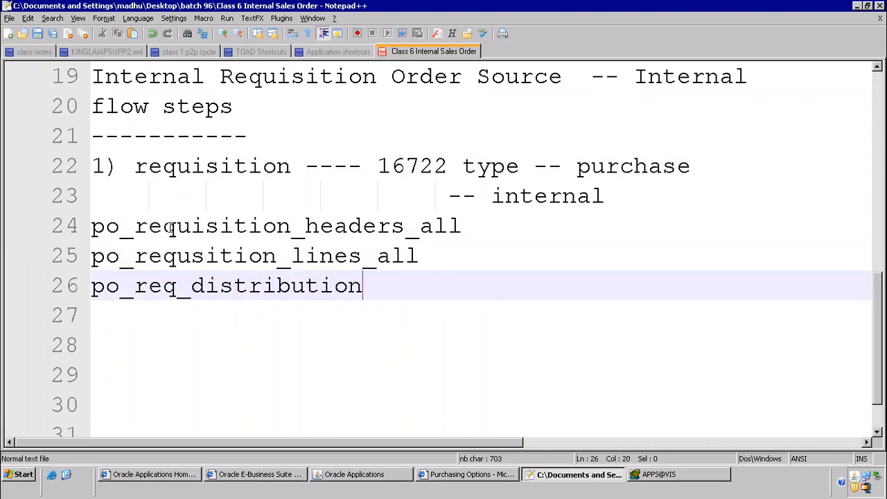
{"action": "type", "text": "s_all"}
{"action": "key", "text": "Return"}
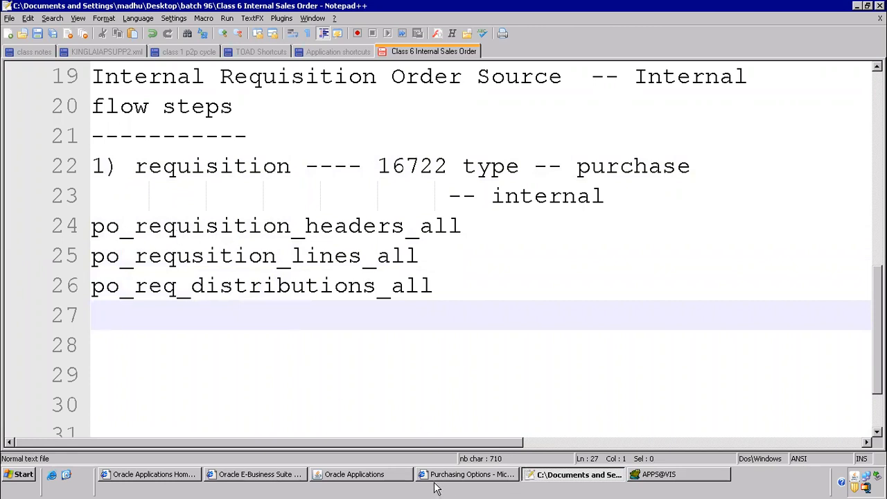
Switch back to Oracle Applications and close the Distributions window to return to the requisition
{"action": "left_click", "coordinate": [381, 475]}
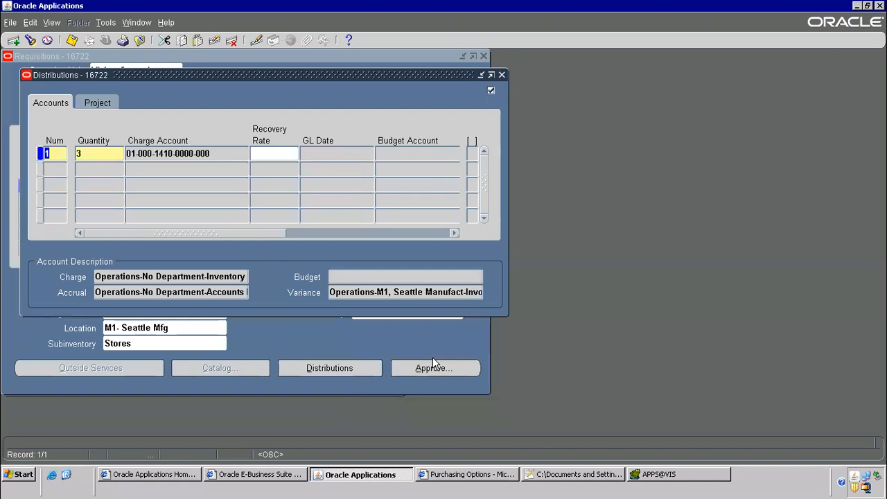
{"action": "left_click", "coordinate": [502, 76]}
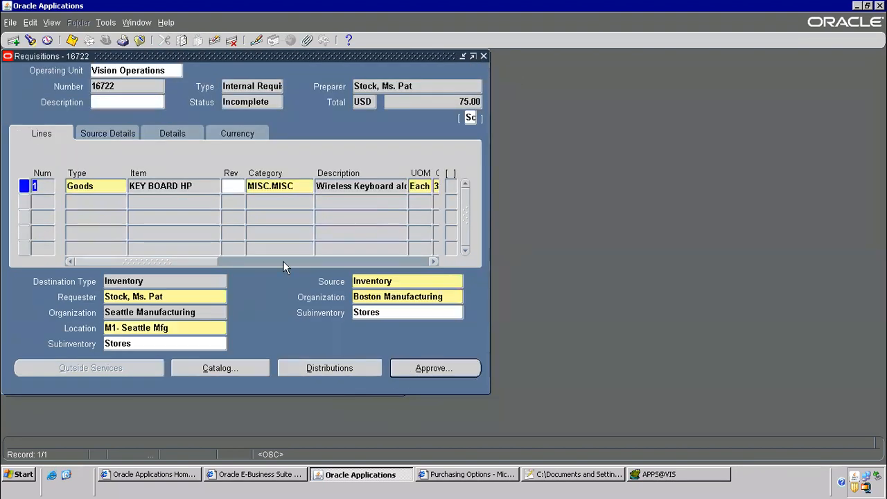
Check the requisition's total amount and submit the KEY BOARD HP internal requisition for approval
{"action": "left_click", "coordinate": [458, 100]}
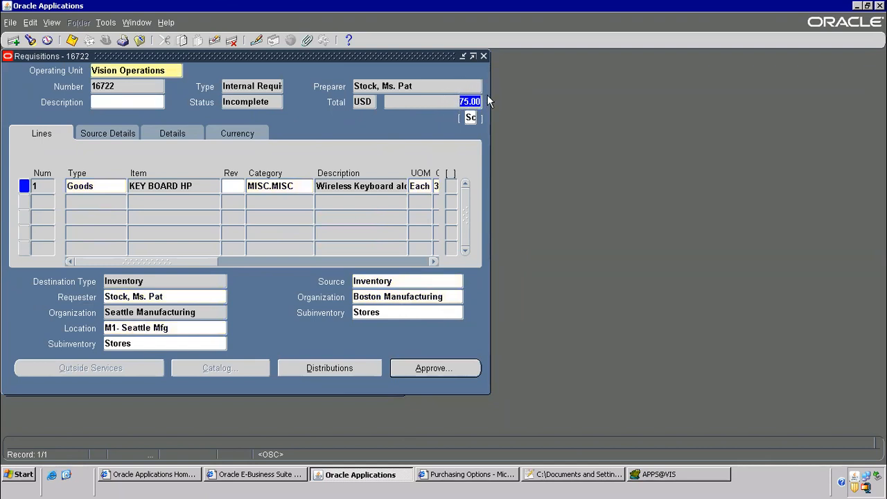
{"action": "left_click", "coordinate": [437, 368]}
{"action": "left_click", "coordinate": [324, 389]}
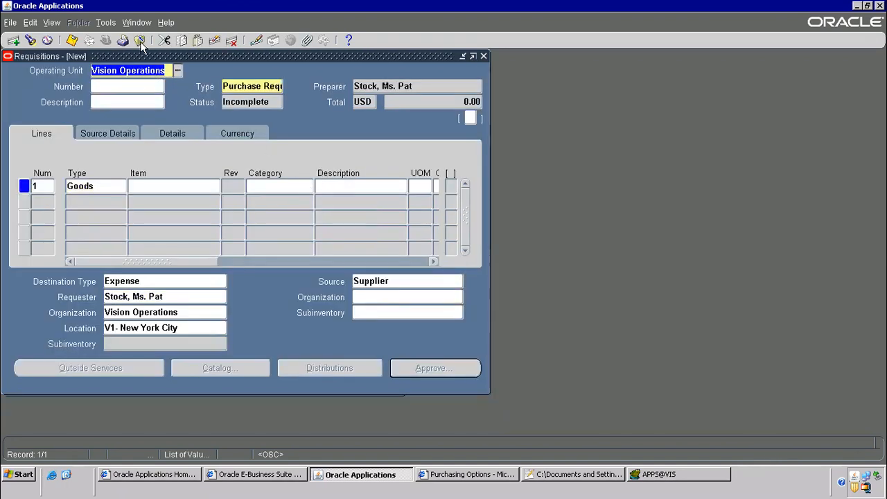
Find the KEY BOARD HP requisition by its number at header level in Requisition Summary and view its action history
{"action": "left_click", "coordinate": [140, 41]}
{"action": "left_click", "coordinate": [114, 184]}
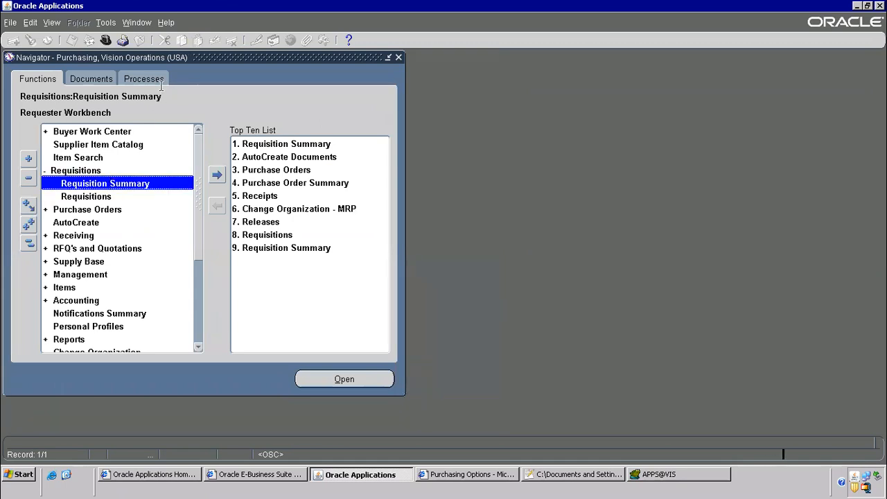
{"action": "key", "text": "Return"}
{"action": "left_click", "coordinate": [161, 102]}
{"action": "type", "text": "16722"}
{"action": "key", "text": "Tab"}
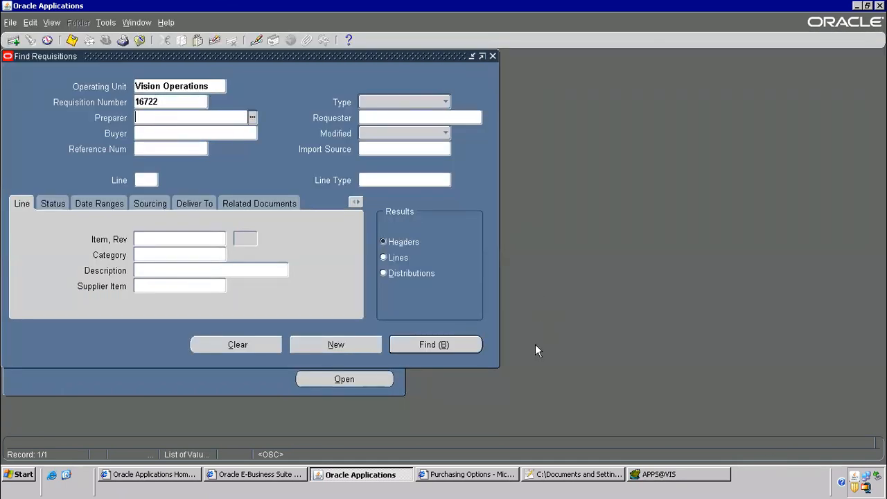
{"action": "left_click", "coordinate": [467, 347]}
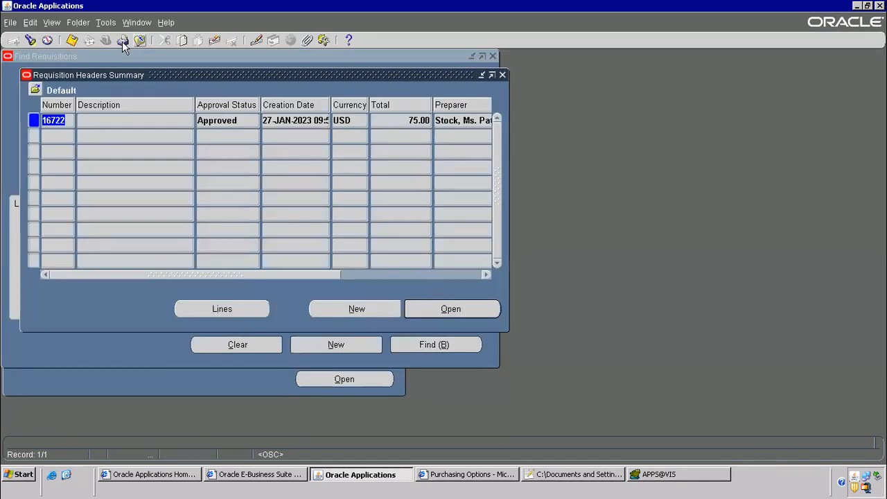
{"action": "left_click", "coordinate": [106, 22]}
{"action": "left_click", "coordinate": [124, 63]}
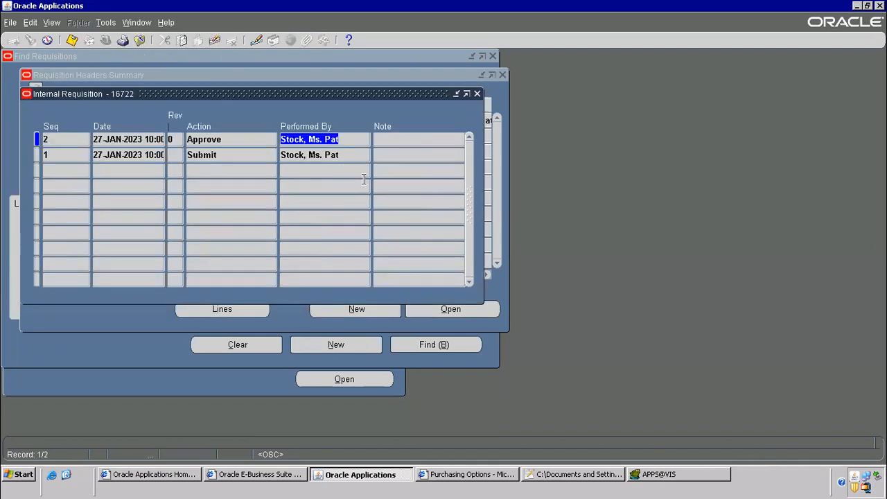
Switch to the Notepad++ notes and add the line "2) approval --- po_action_history --object_id" below the requisition tables
{"action": "left_click", "coordinate": [563, 477]}
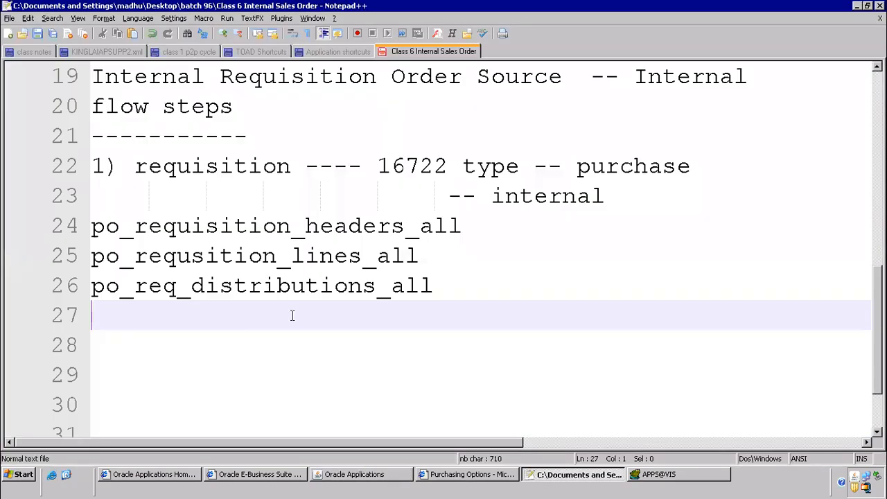
{"action": "type", "text": "2) approval --- "}
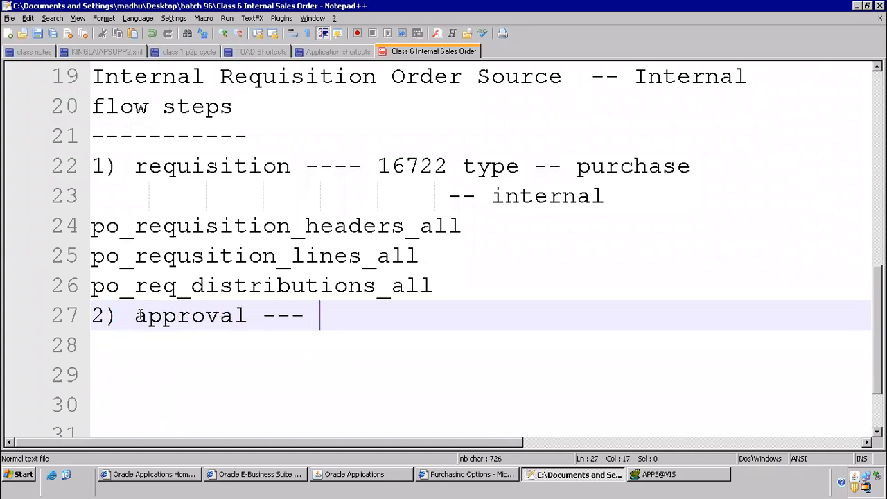
{"action": "type", "text": "po_action_hsi"}
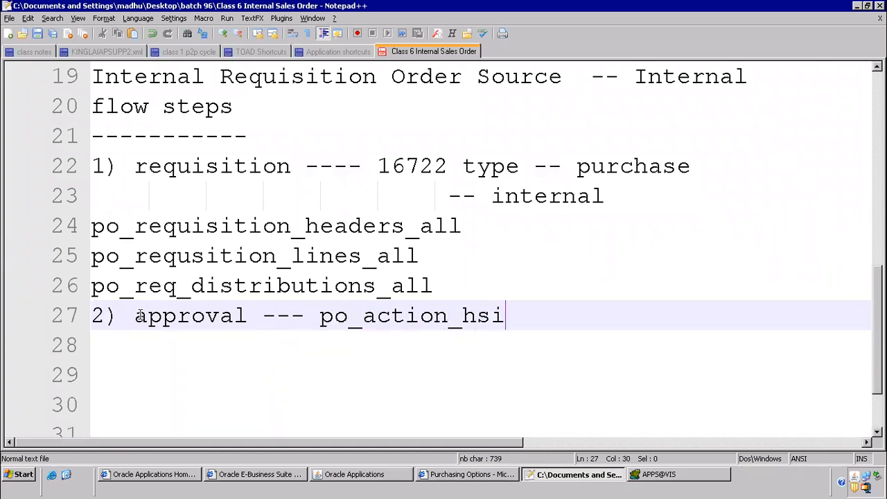
{"action": "key", "text": "BackSpace"}
{"action": "key", "text": "BackSpace"}
{"action": "type", "text": "istory --"}
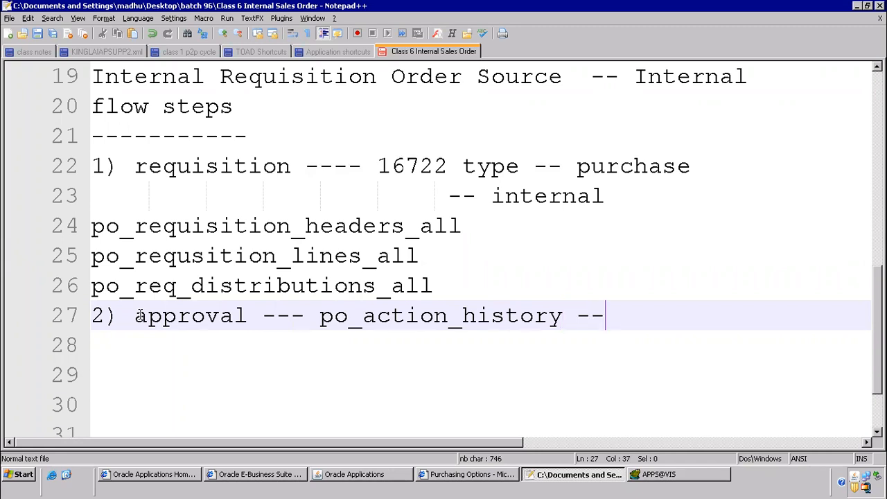
{"action": "type", "text": "object_id"}
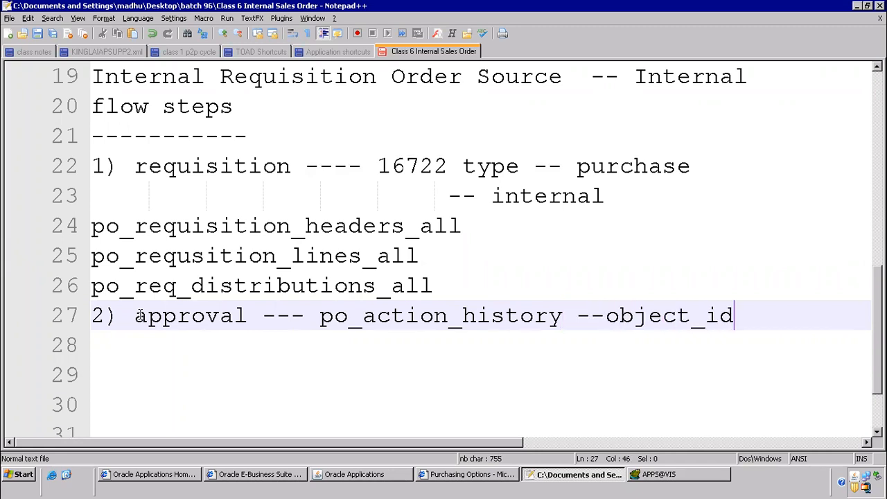
{"action": "key", "text": "Return"}
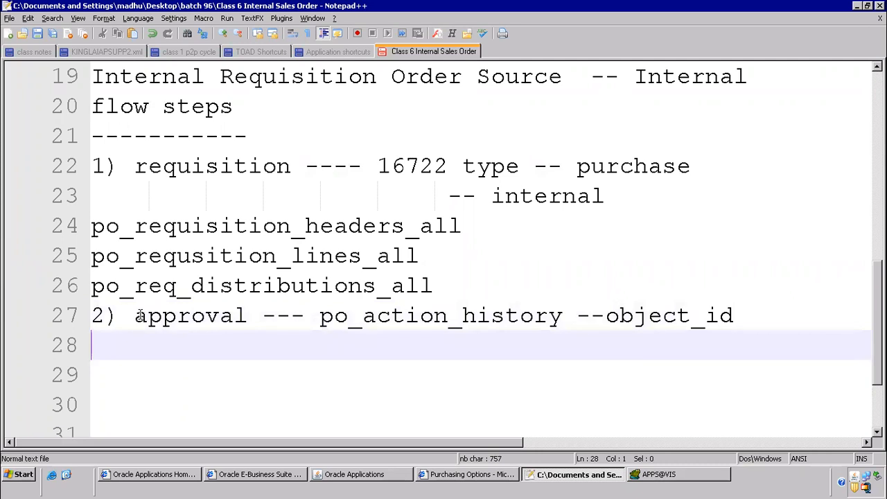
Add the line "3) create internal orders" below the approval step in the notes
{"action": "scroll", "coordinate": [166, 317], "scroll_direction": "down", "scroll_amount": 1}
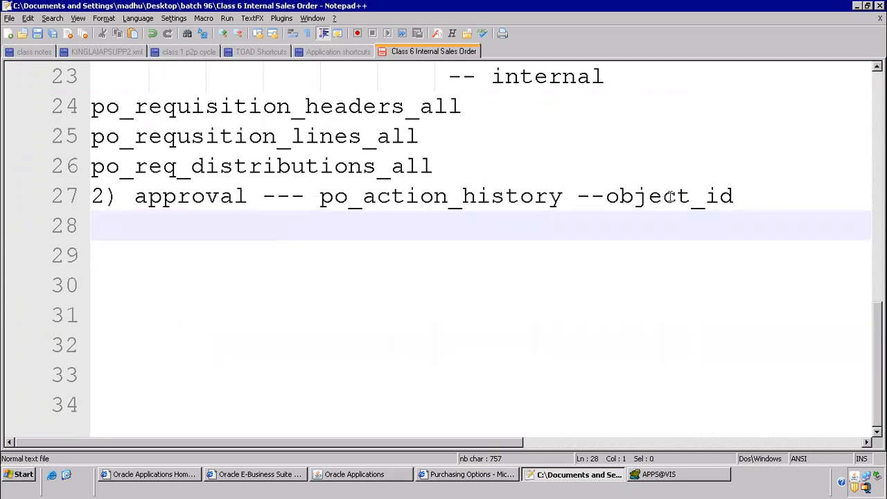
{"action": "left_click_drag", "start_coordinate": [607, 196], "coordinate": [634, 196]}
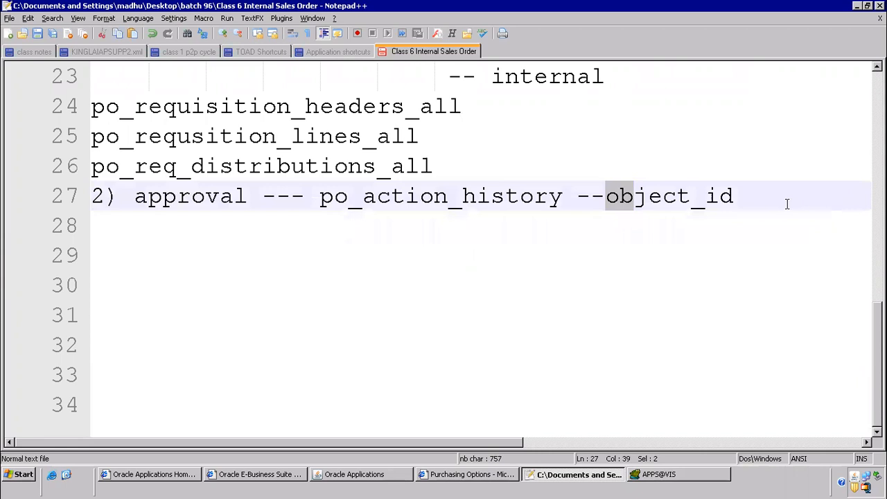
{"action": "left_click_drag", "start_coordinate": [787, 203], "coordinate": [787, 203]}
{"action": "left_click", "coordinate": [137, 260]}
{"action": "left_click", "coordinate": [115, 232]}
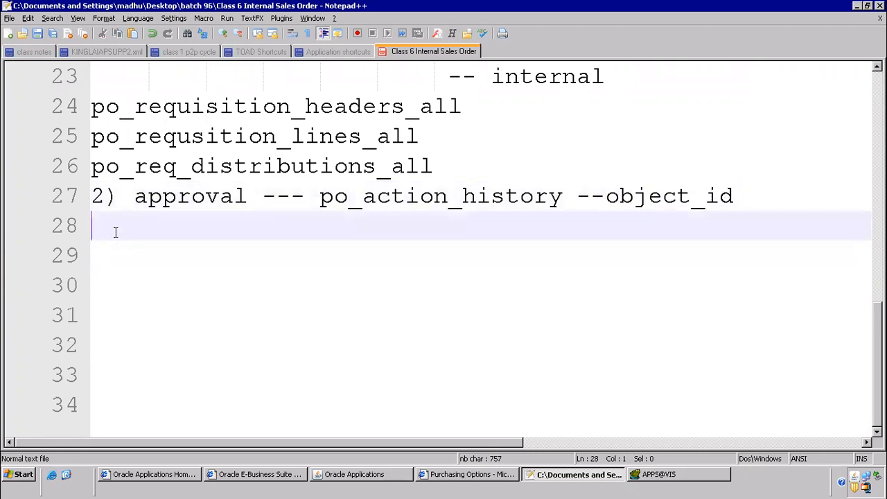
{"action": "type", "text": "3) creat"}
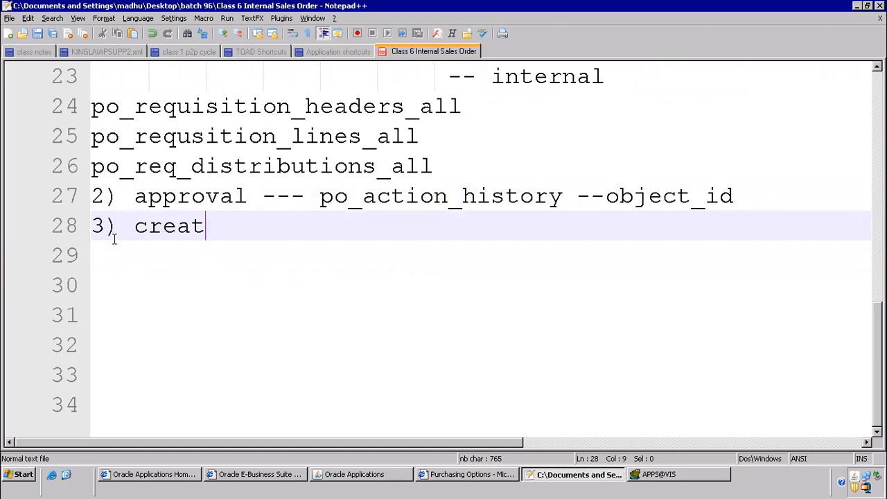
{"action": "type", "text": "e interna"}
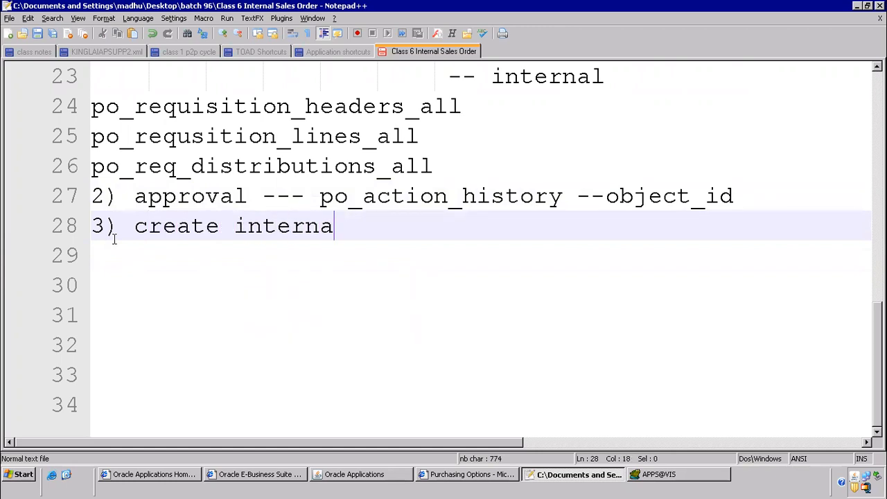
{"action": "type", "text": "l orders"}
{"action": "key", "text": "Return"}
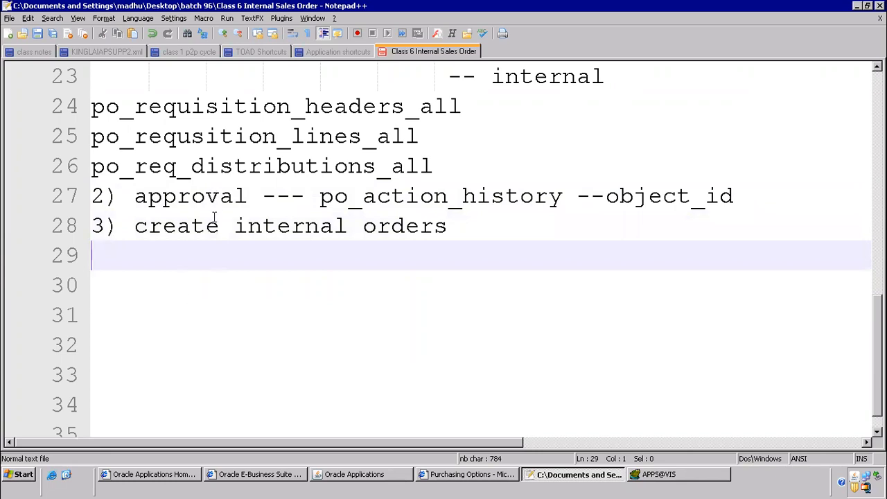
Switch back to Oracle Applications, close the requisition windows and start a new single request for the Create Internal Orders program
{"action": "left_click", "coordinate": [379, 477]}
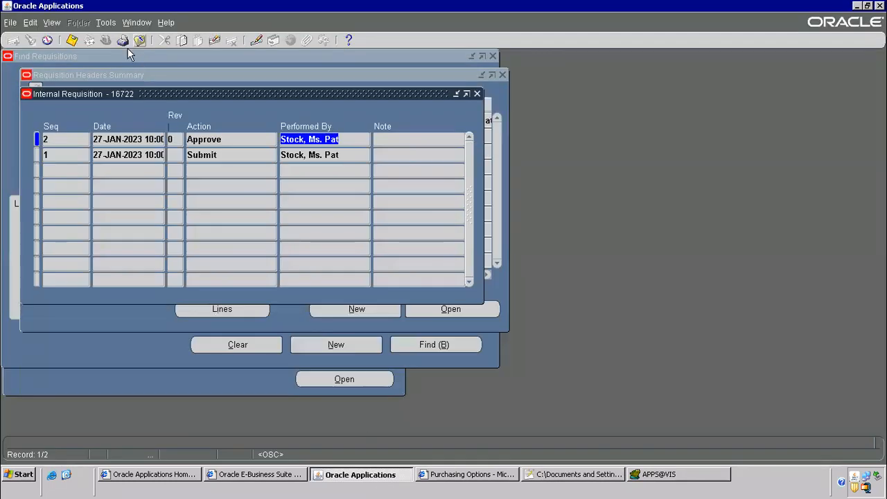
{"action": "left_click", "coordinate": [138, 41]}
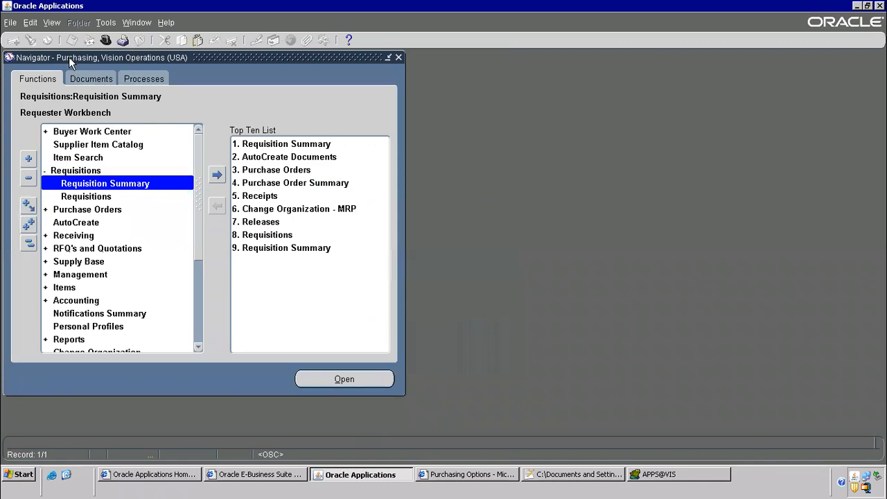
{"action": "left_click", "coordinate": [52, 22]}
{"action": "left_click", "coordinate": [71, 190]}
{"action": "left_click", "coordinate": [191, 339]}
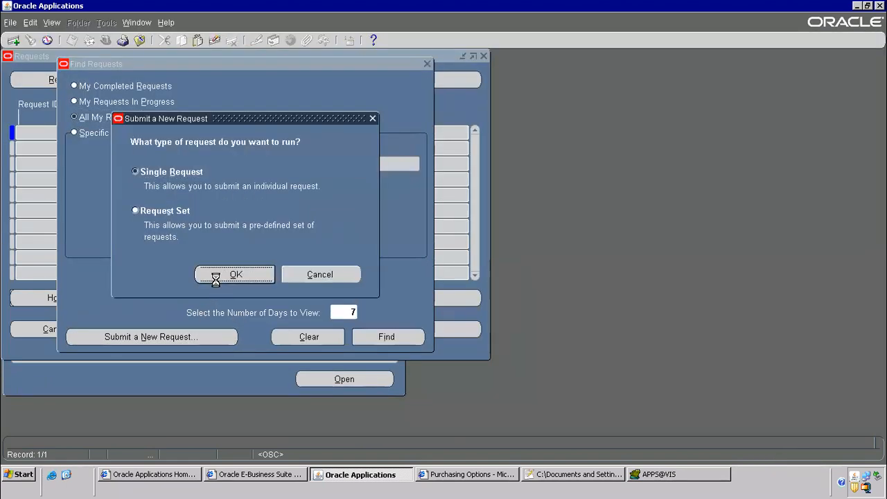
{"action": "left_click", "coordinate": [213, 274]}
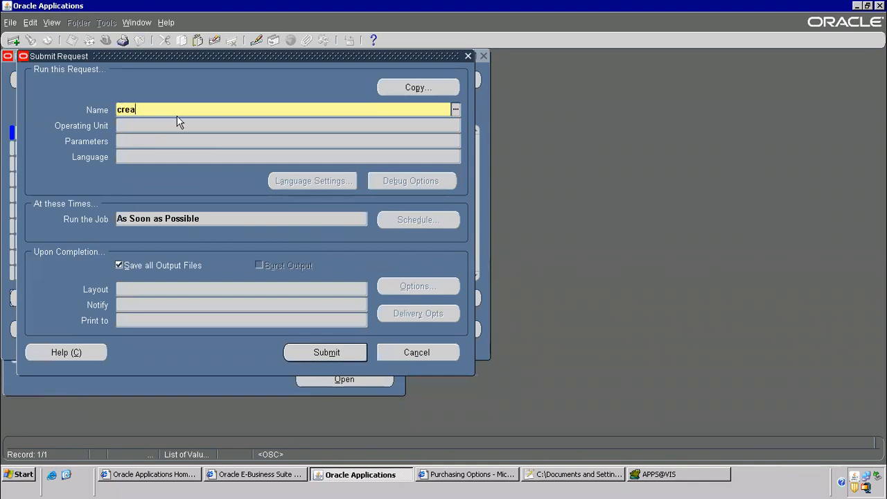
{"action": "key", "text": "Tab"}
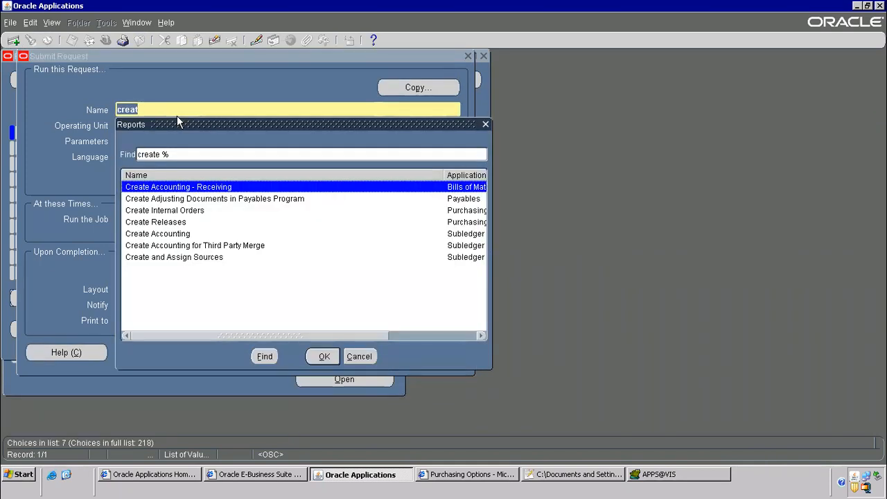
{"action": "left_click", "coordinate": [184, 213]}
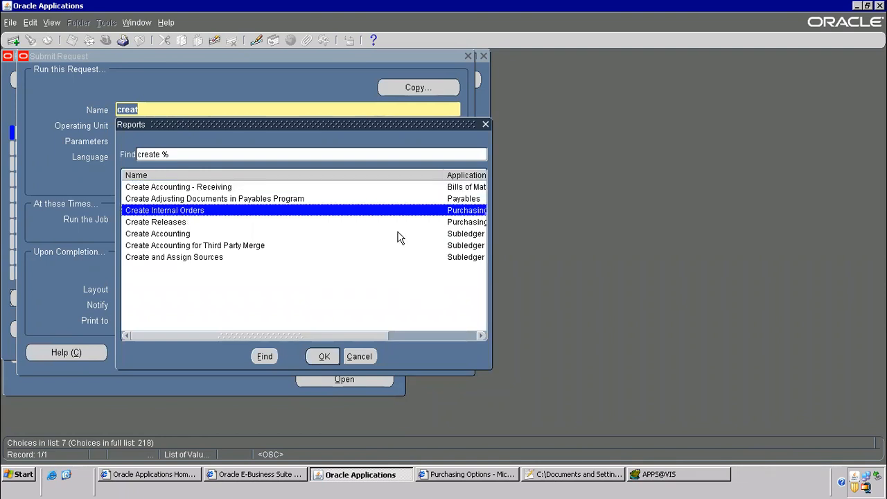
{"action": "left_click", "coordinate": [324, 357]}
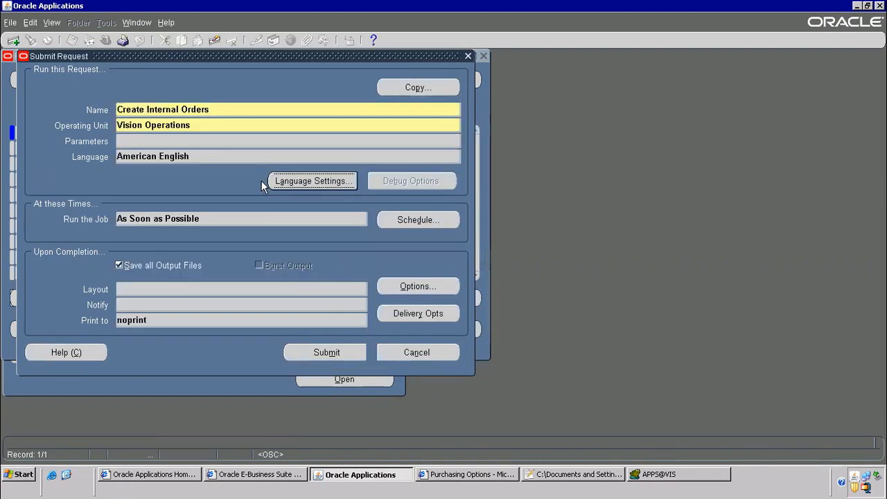
Submit the Create Internal Orders request, list all requests and refresh the list to check its phase and status
{"action": "left_click", "coordinate": [128, 142]}
{"action": "left_click", "coordinate": [324, 353]}
{"action": "left_click", "coordinate": [480, 278]}
{"action": "left_click", "coordinate": [390, 338]}
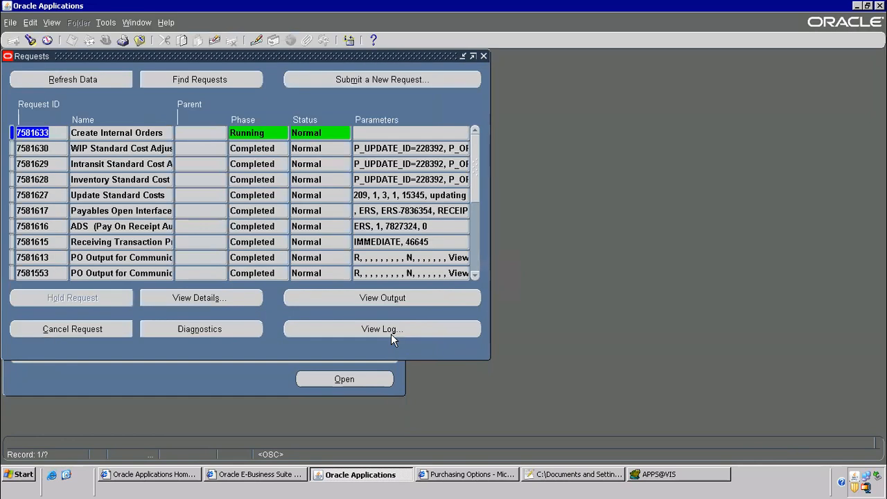
{"action": "left_click", "coordinate": [76, 82]}
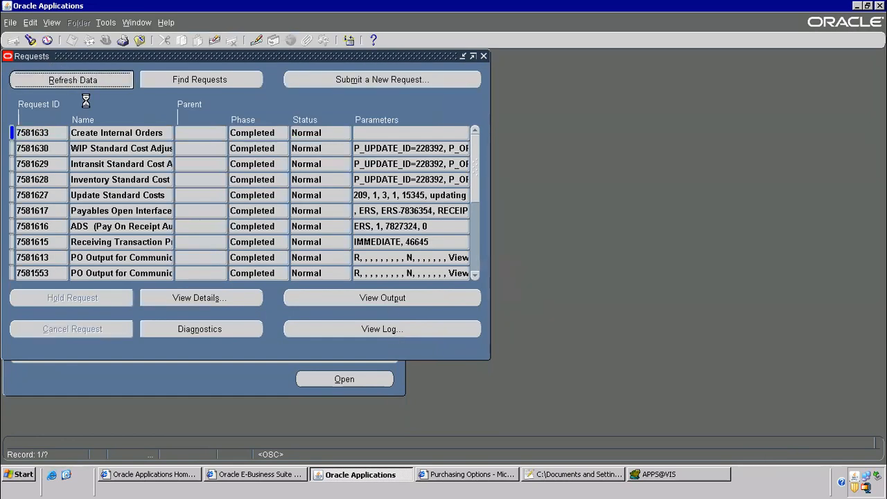
{"action": "left_click", "coordinate": [111, 131]}
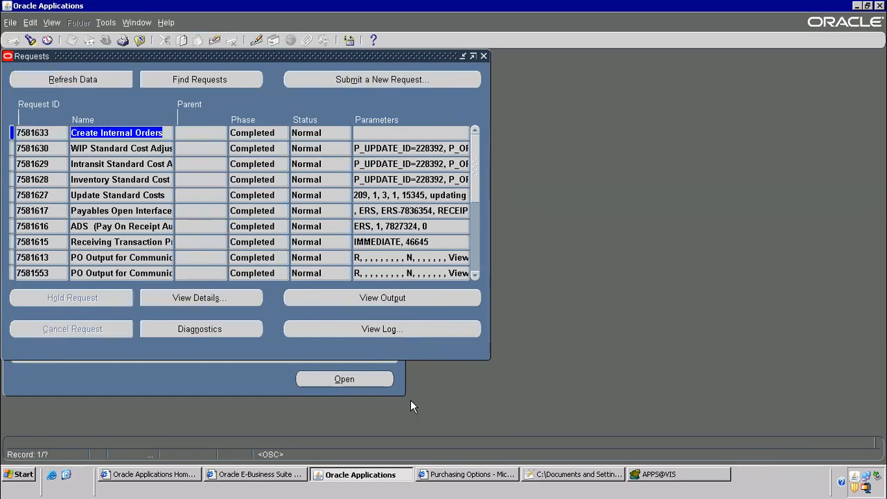
In the Notepad++ notes, add "PO requisition tables ---> om interface tables" below the create internal orders step
{"action": "left_click", "coordinate": [539, 471]}
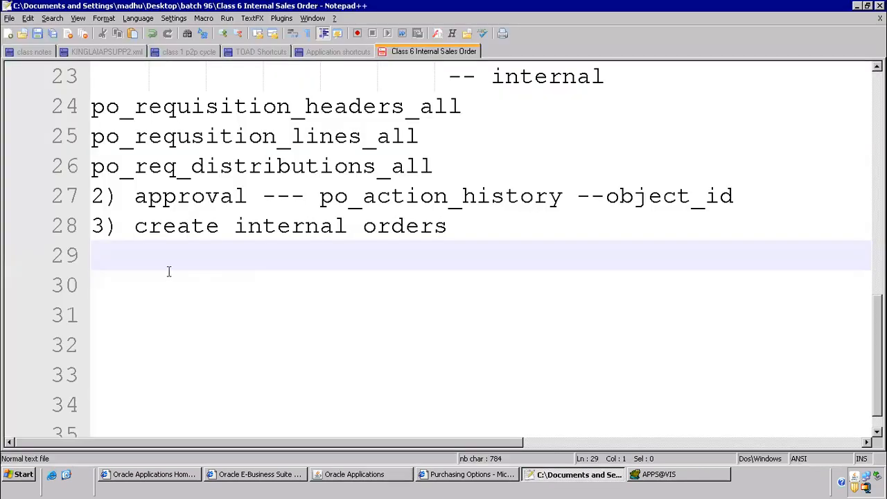
{"action": "type", "text": "PO requisiti"}
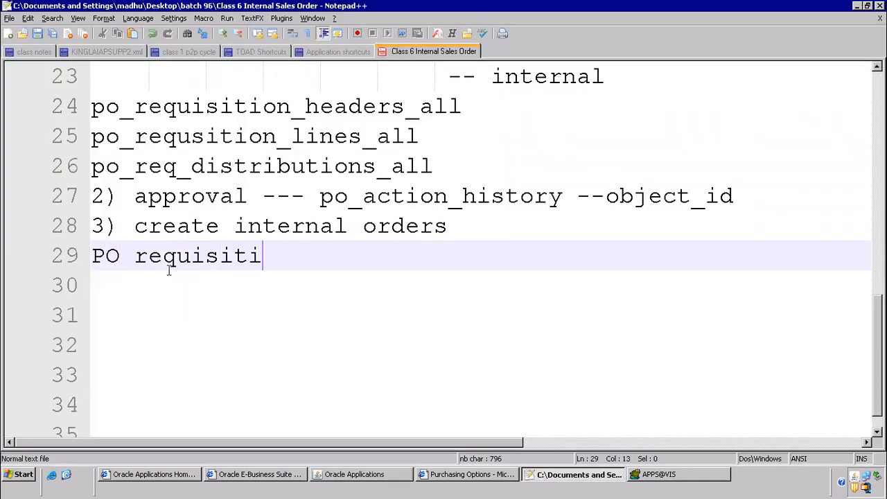
{"action": "type", "text": "on tables ---"}
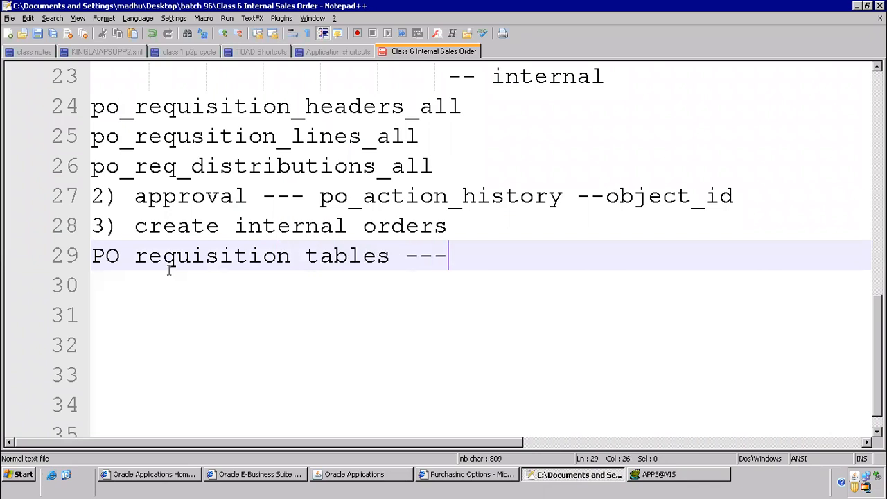
{"action": "type", "text": "> om intefa"}
{"action": "key", "text": "BackSpace"}
{"action": "key", "text": "BackSpace"}
{"action": "type", "text": "rface tables"}
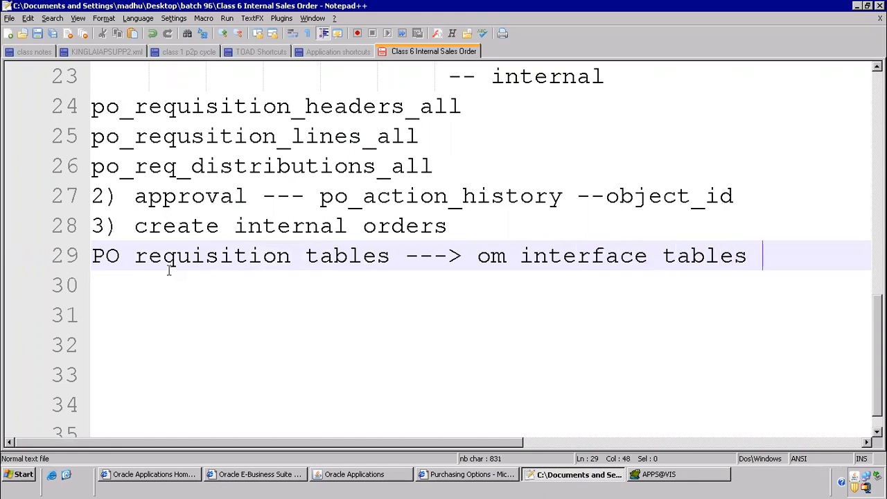
{"action": "key", "text": "Return"}
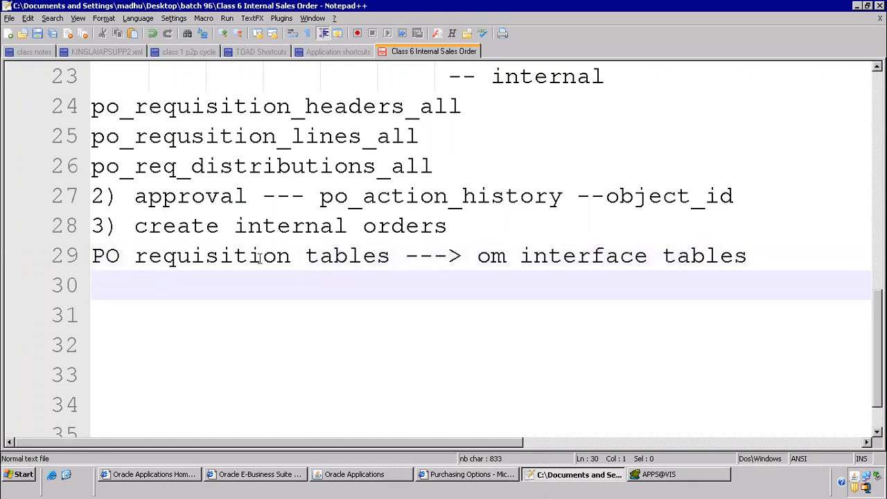
{"action": "double_click", "coordinate": [493, 256]}
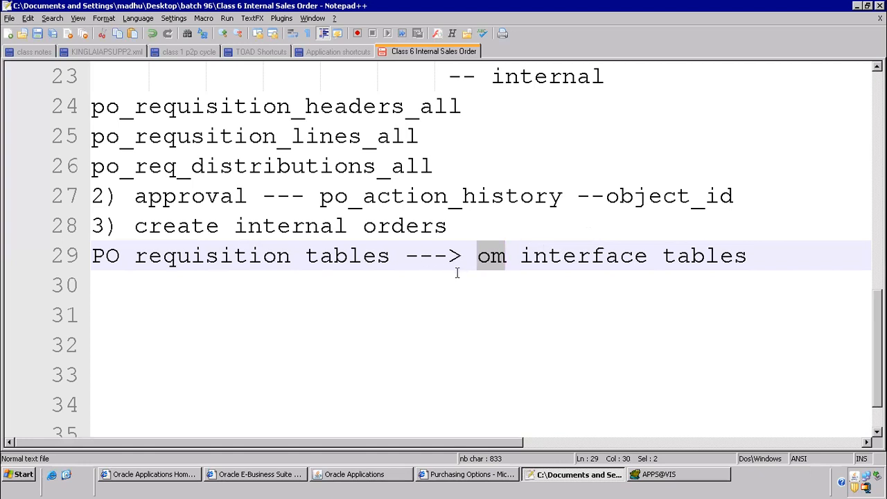
Switch to Oracle Applications, change the responsibility to Integrated SOA Gateway and bring up the Integration Repository page
{"action": "left_click", "coordinate": [392, 475]}
{"action": "left_click", "coordinate": [137, 41]}
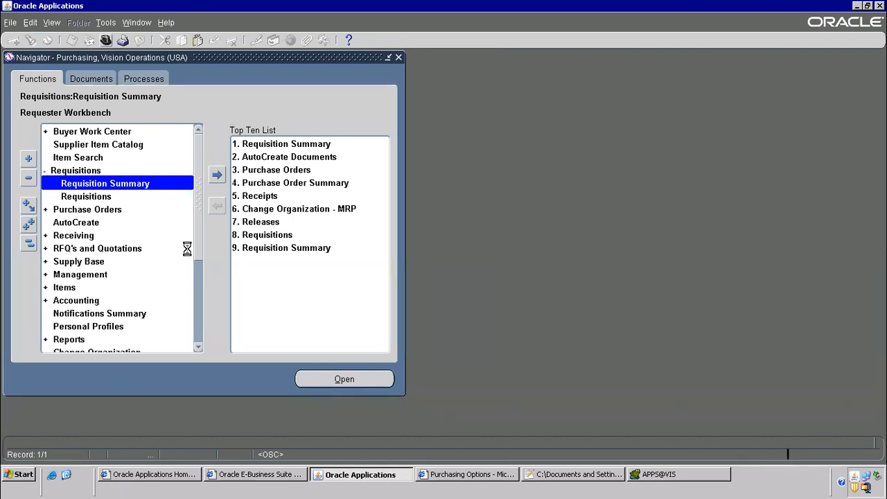
{"action": "type", "text": "in%"}
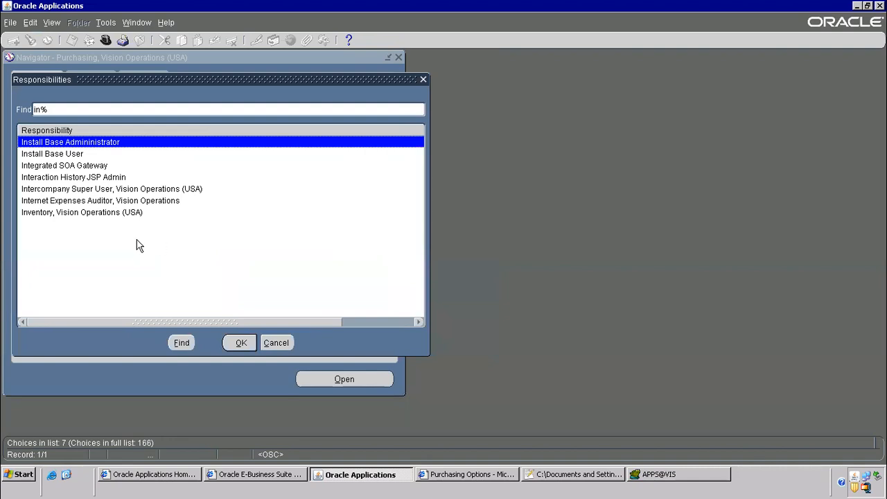
{"action": "left_click", "coordinate": [93, 164]}
{"action": "double_click", "coordinate": [92, 165]}
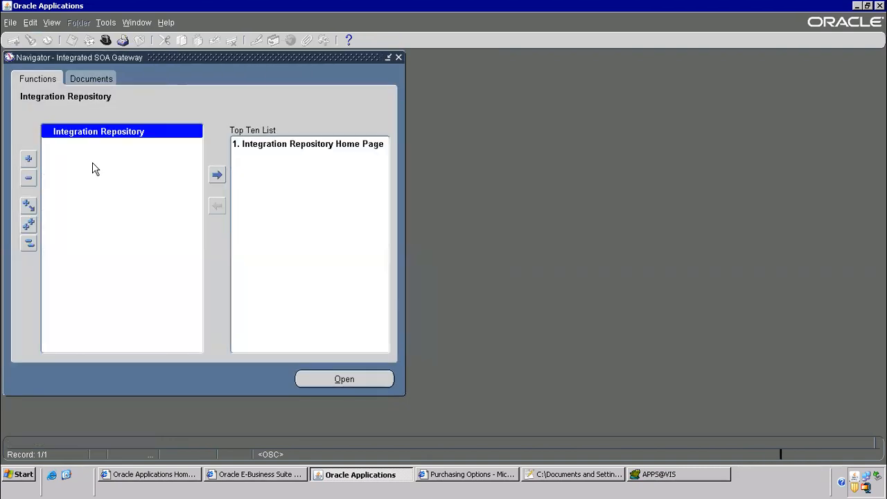
{"action": "double_click", "coordinate": [123, 134]}
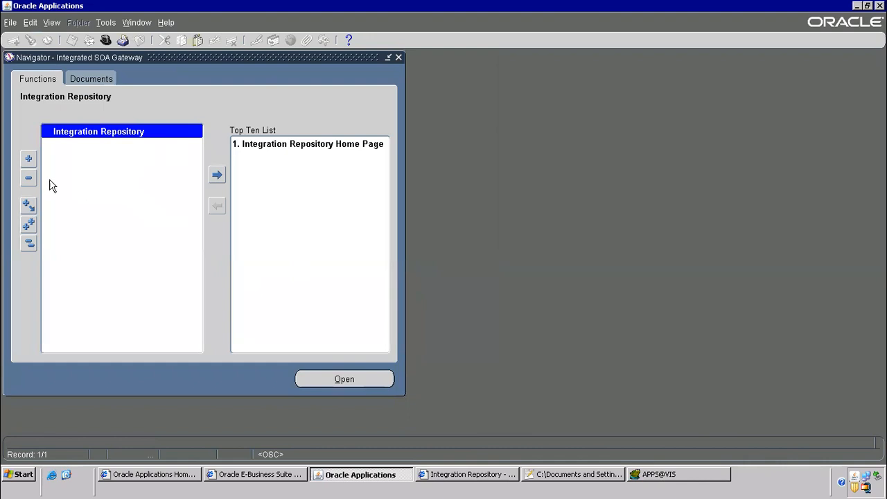
{"action": "left_click", "coordinate": [456, 478]}
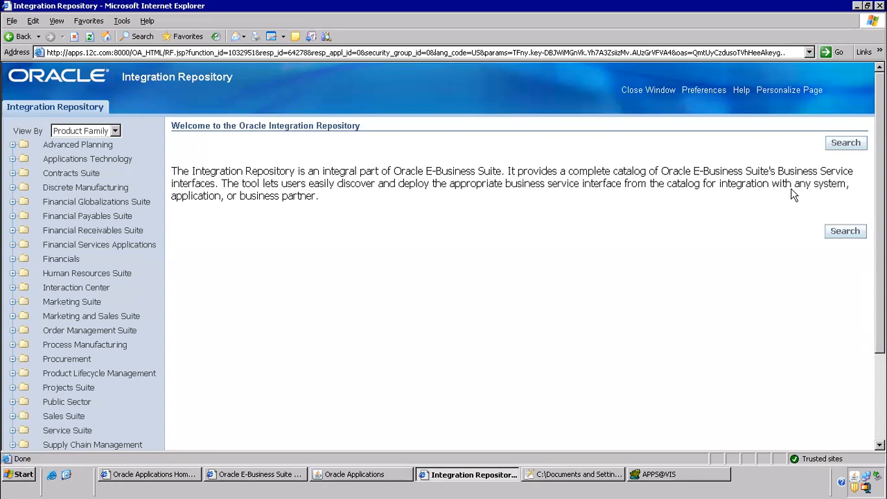
Search the Integration Repository for interfaces with product family Order Management Suite, product Order Management and interface type Open Interface
{"action": "left_click", "coordinate": [839, 144]}
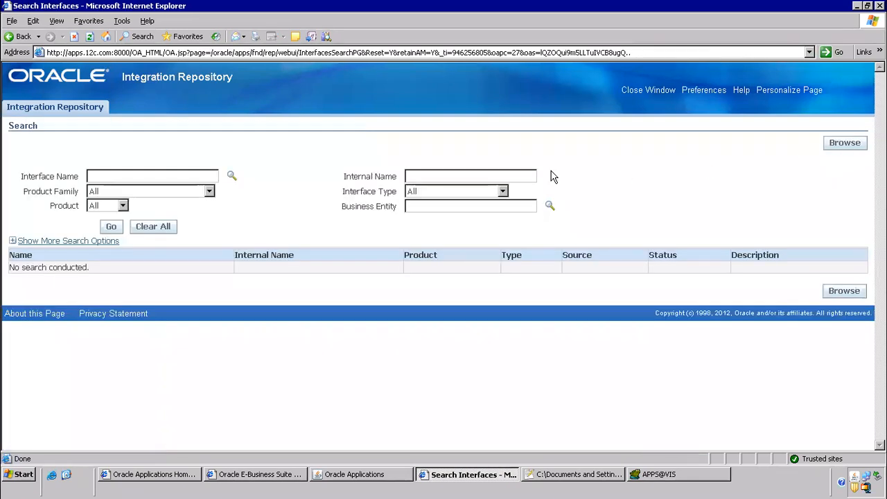
{"action": "left_click", "coordinate": [186, 191]}
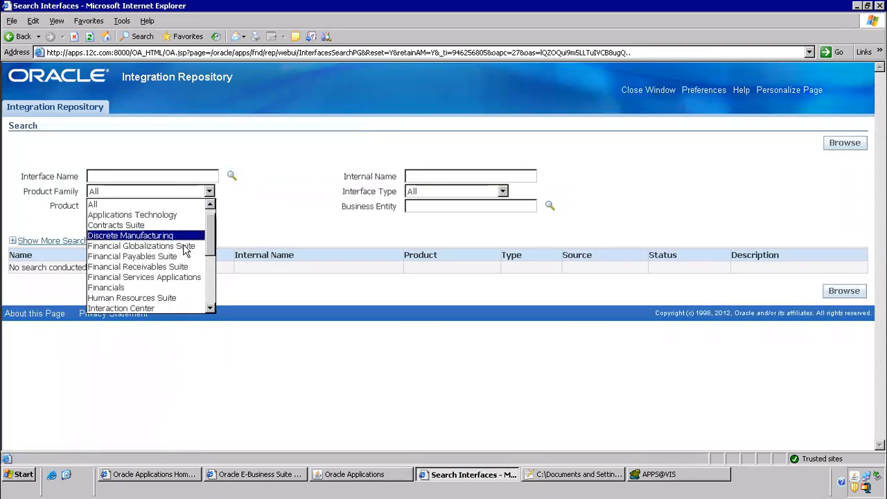
{"action": "scroll", "coordinate": [177, 287], "scroll_direction": "down", "scroll_amount": 5}
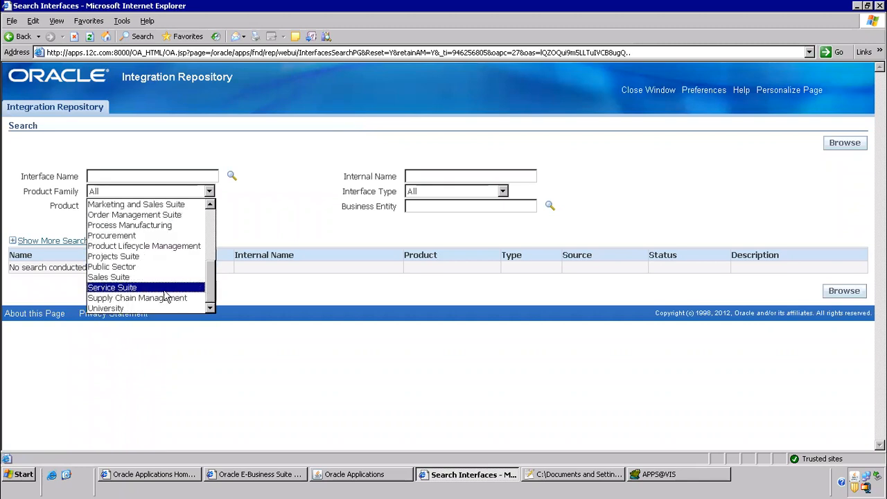
{"action": "left_click", "coordinate": [142, 216]}
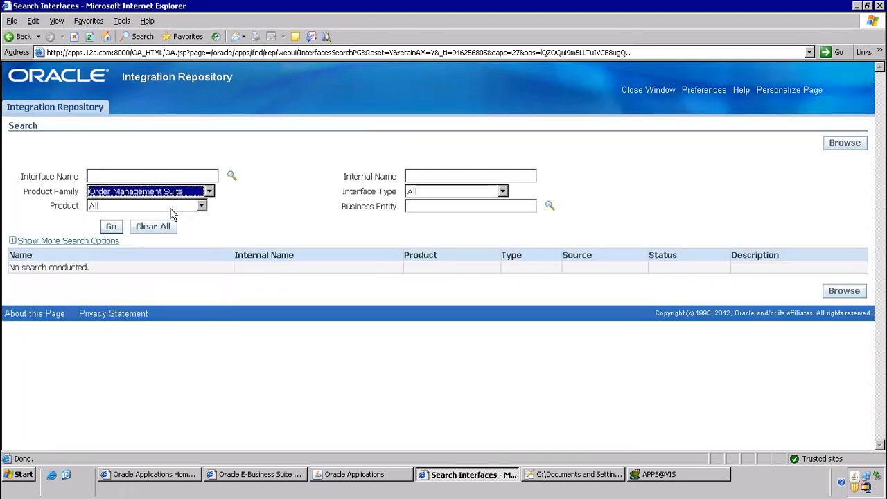
{"action": "left_click", "coordinate": [172, 209]}
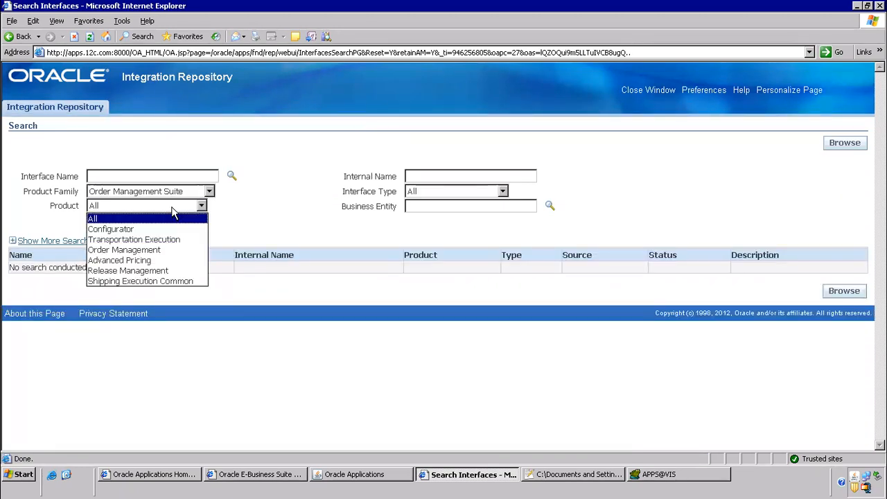
{"action": "left_click", "coordinate": [149, 249]}
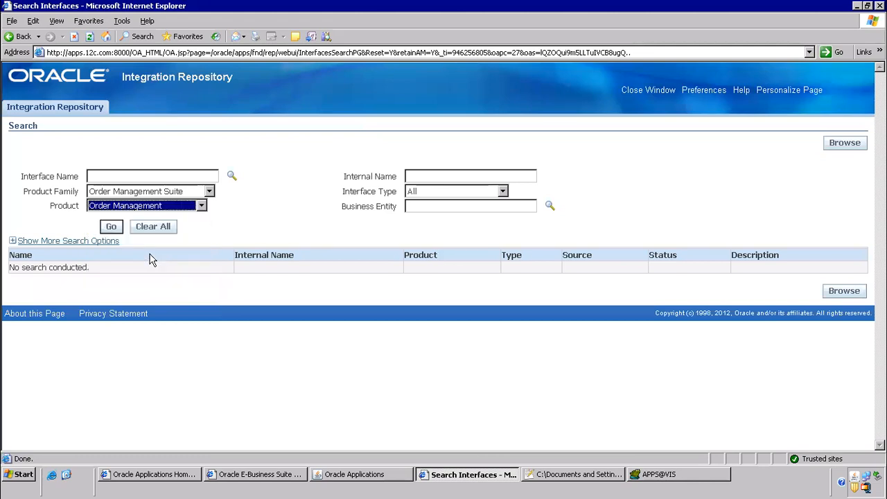
{"action": "left_click", "coordinate": [502, 191]}
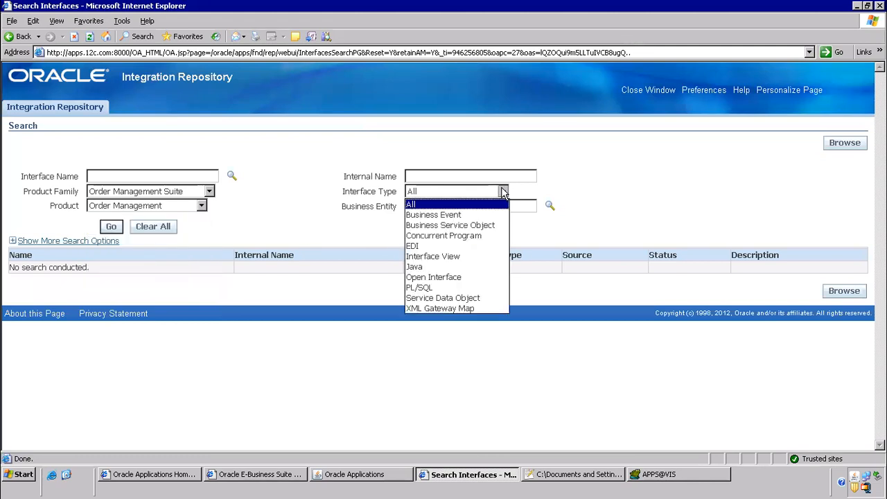
{"action": "left_click", "coordinate": [425, 277]}
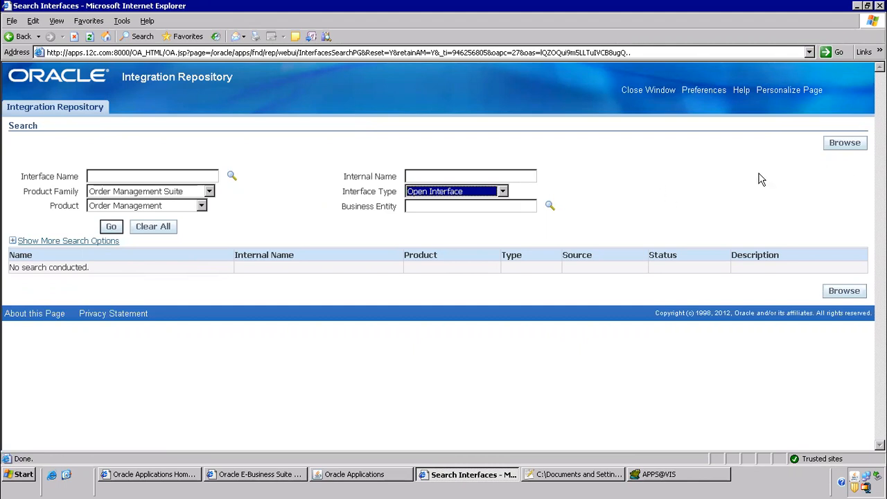
{"action": "left_click", "coordinate": [109, 227]}
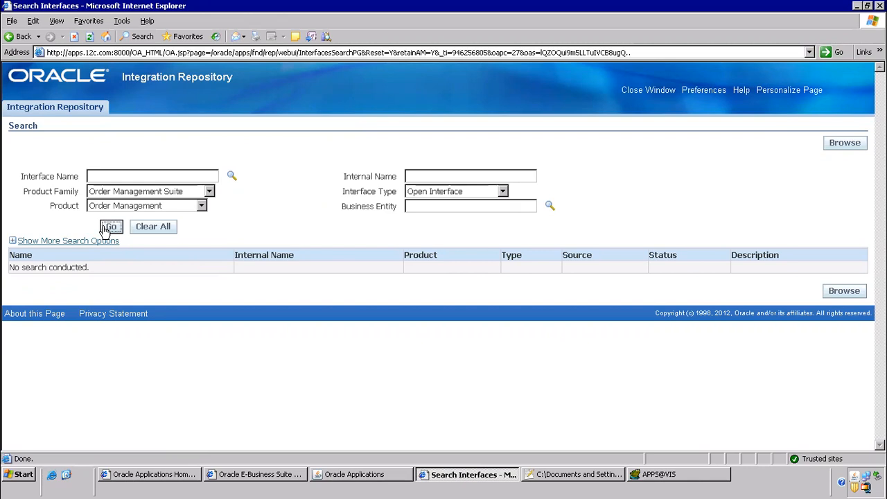
Read the OEOIMP interface's description, open its details and examine the header and line tables under Open Interface Tables/Views
{"action": "scroll", "coordinate": [406, 239], "scroll_direction": "down", "scroll_amount": 3}
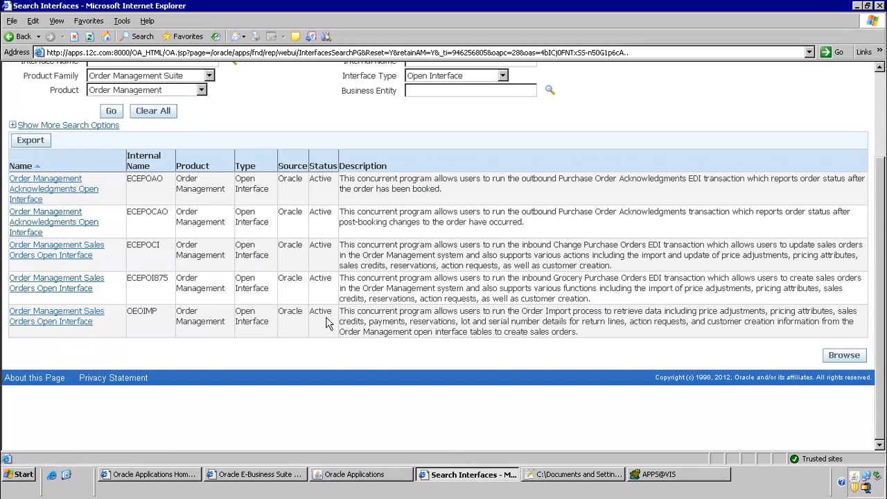
{"action": "left_click_drag", "start_coordinate": [342, 307], "coordinate": [590, 333]}
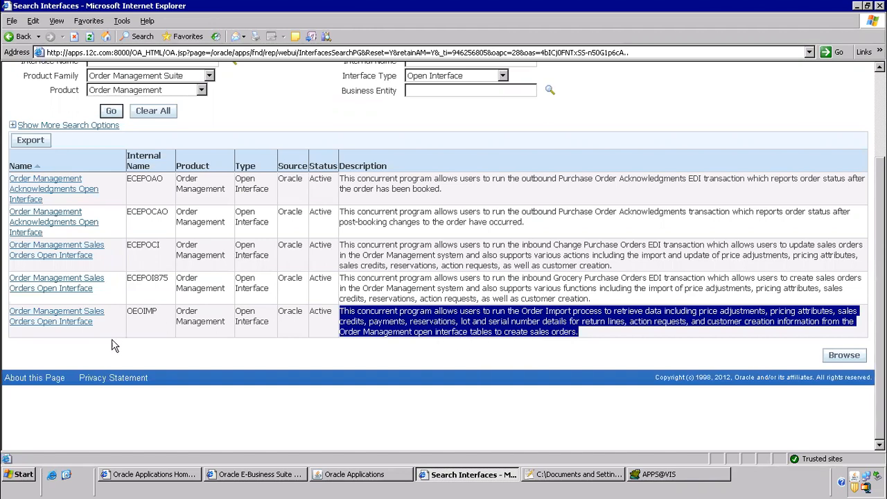
{"action": "left_click", "coordinate": [81, 319]}
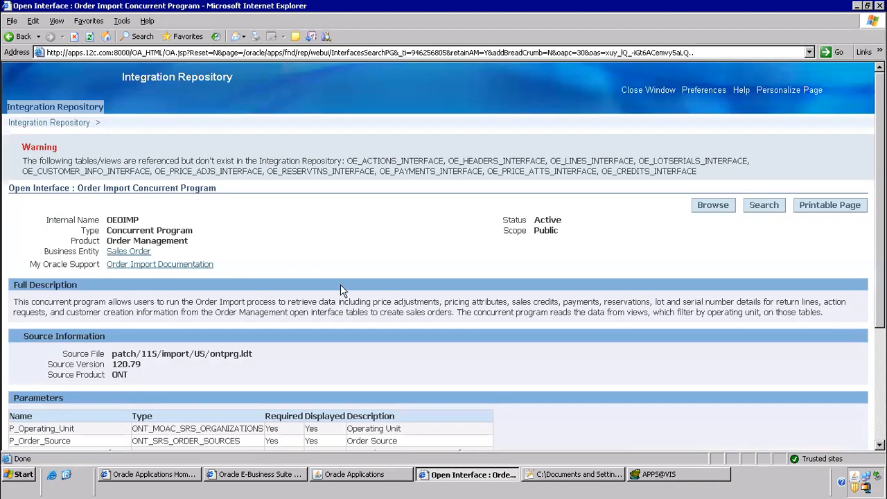
{"action": "scroll", "coordinate": [343, 288], "scroll_direction": "down", "scroll_amount": 3}
{"action": "scroll", "coordinate": [270, 320], "scroll_direction": "down", "scroll_amount": 3}
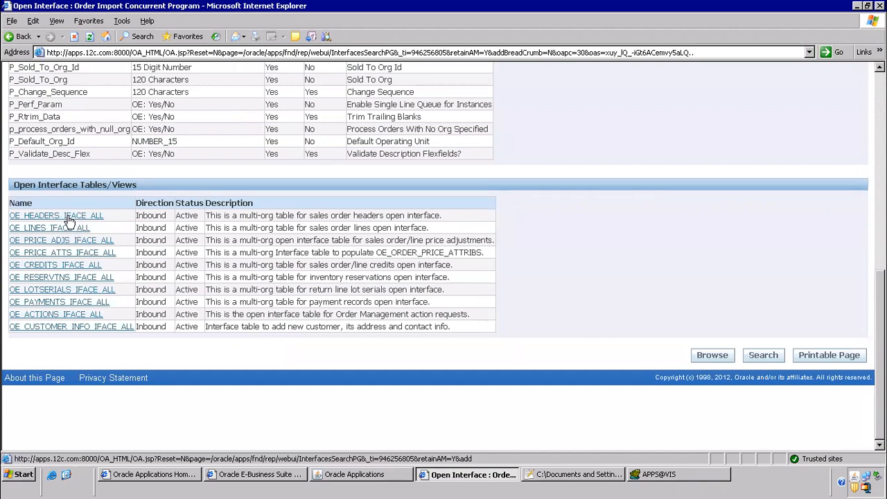
{"action": "left_click_drag", "start_coordinate": [119, 218], "coordinate": [97, 233]}
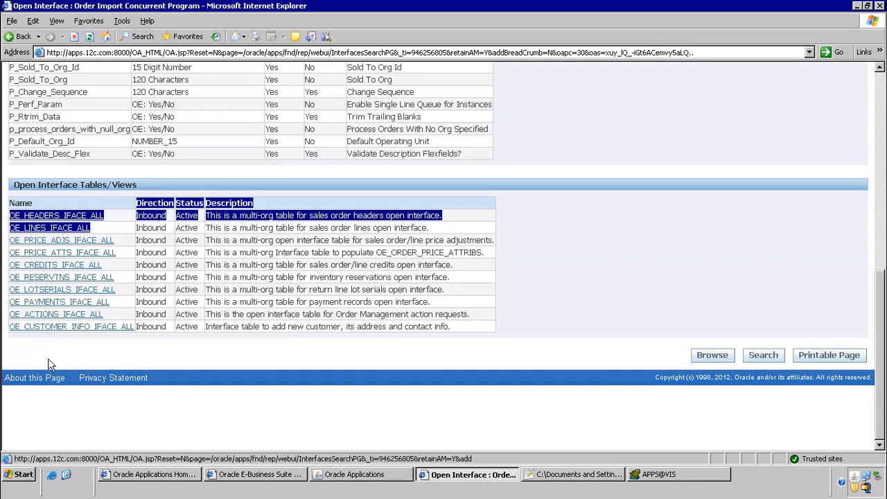
{"action": "left_click_drag", "start_coordinate": [104, 233], "coordinate": [11, 217]}
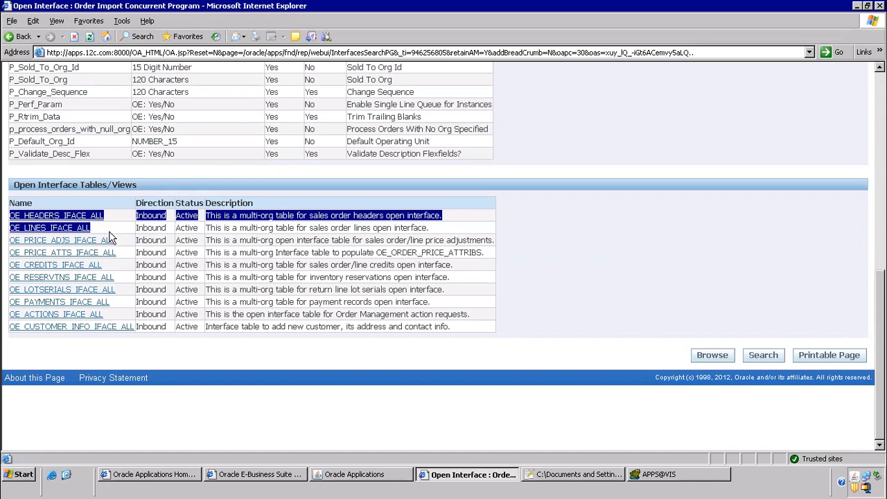
{"action": "left_click", "coordinate": [97, 231]}
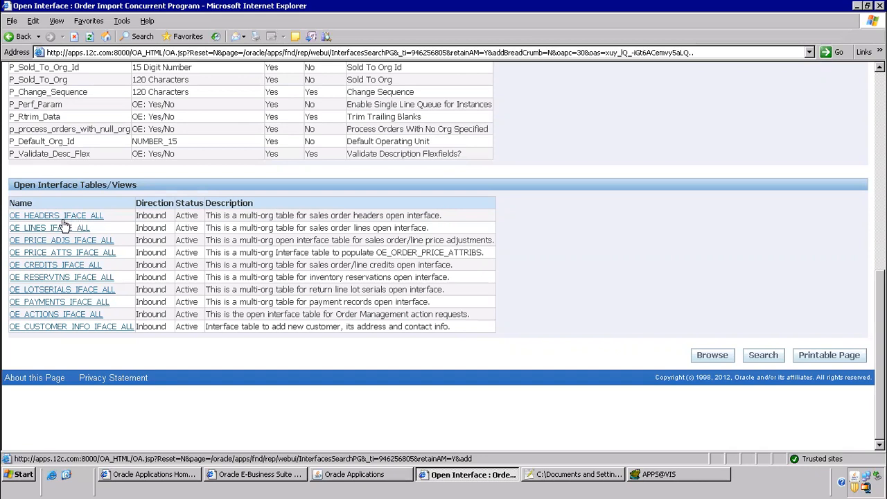
In the Notepad++ notes, add "oe_headers_iface_all" on the line below the PO requisition tables line, indented beneath "om interface tables"
{"action": "left_click", "coordinate": [575, 474]}
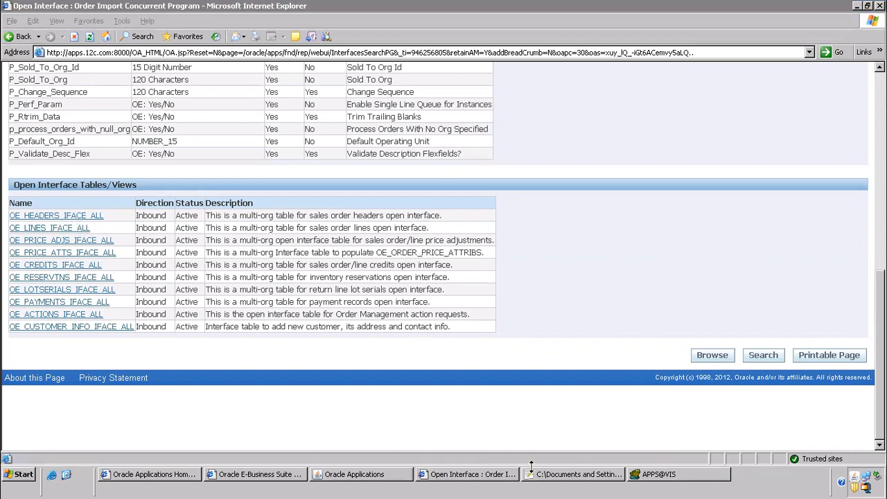
{"action": "left_click", "coordinate": [256, 318]}
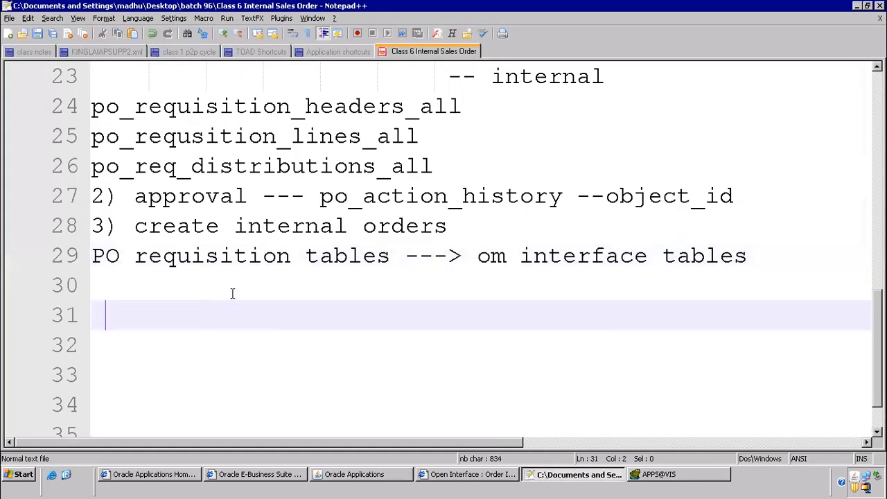
{"action": "left_click", "coordinate": [507, 299]}
{"action": "type", "text": "oe_headers_"}
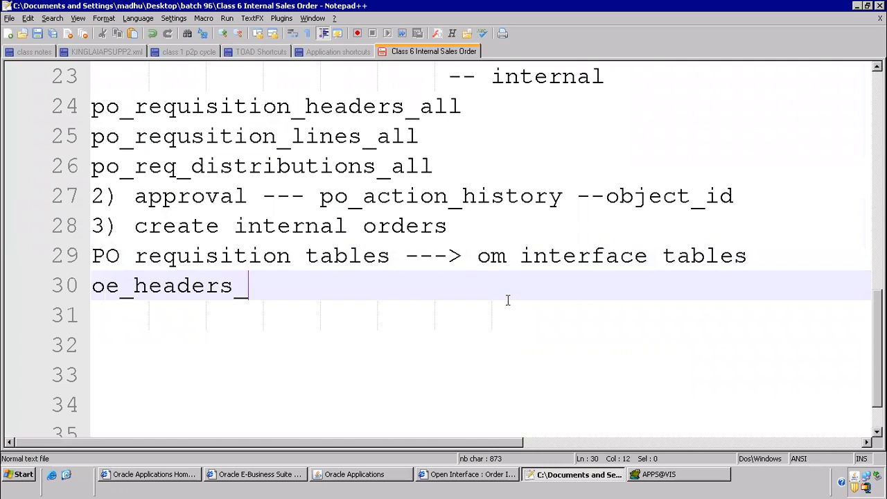
{"action": "type", "text": "iface_all"}
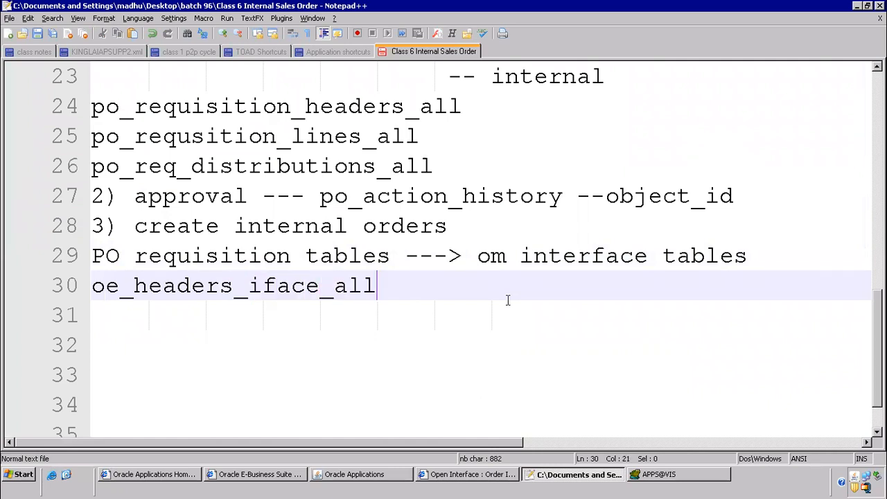
{"action": "key", "text": "Home"}
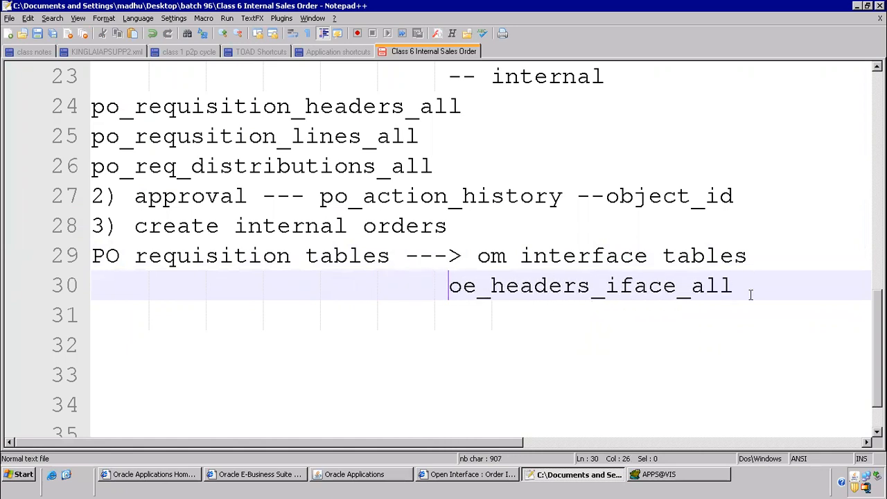
Add "oe_lines_iface_all" on a new line directly below oe_headers_iface_all, with the same indentation
{"action": "key", "text": "Return"}
{"action": "type", "text": "oe_l"}
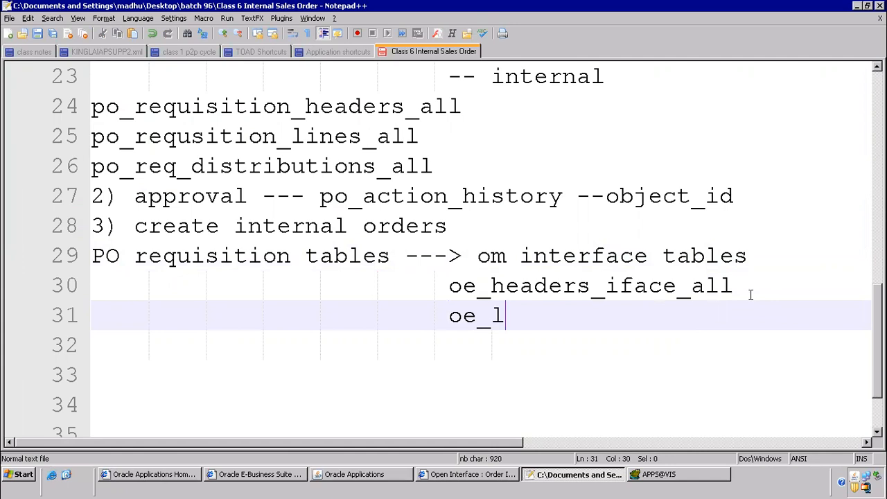
{"action": "type", "text": "ines_if"}
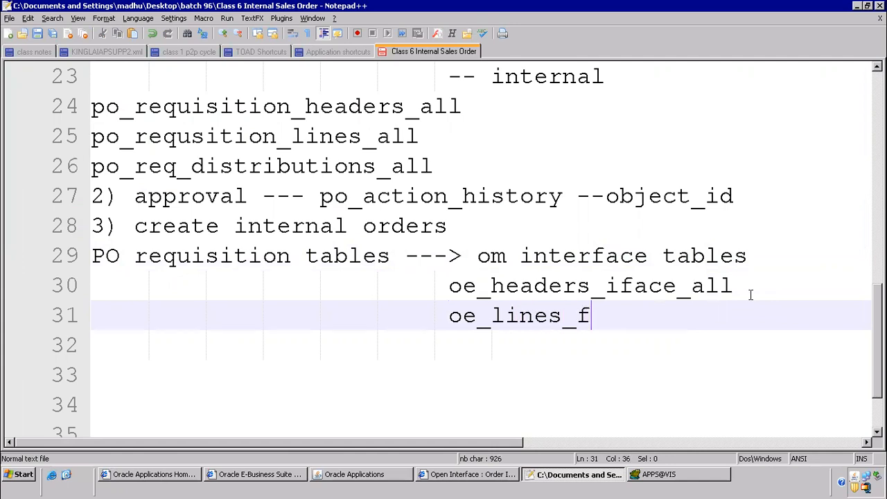
{"action": "type", "text": "ace_all"}
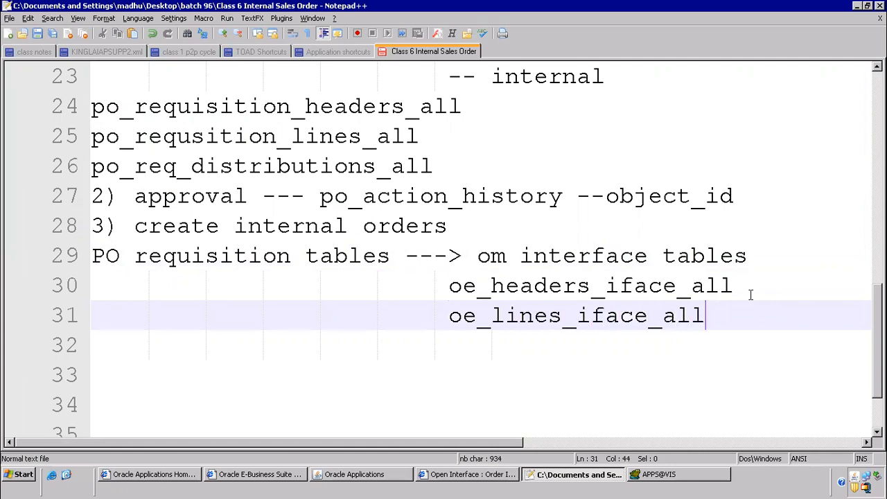
{"action": "key", "text": "Return"}
{"action": "left_click_drag", "start_coordinate": [563, 286], "coordinate": [708, 305]}
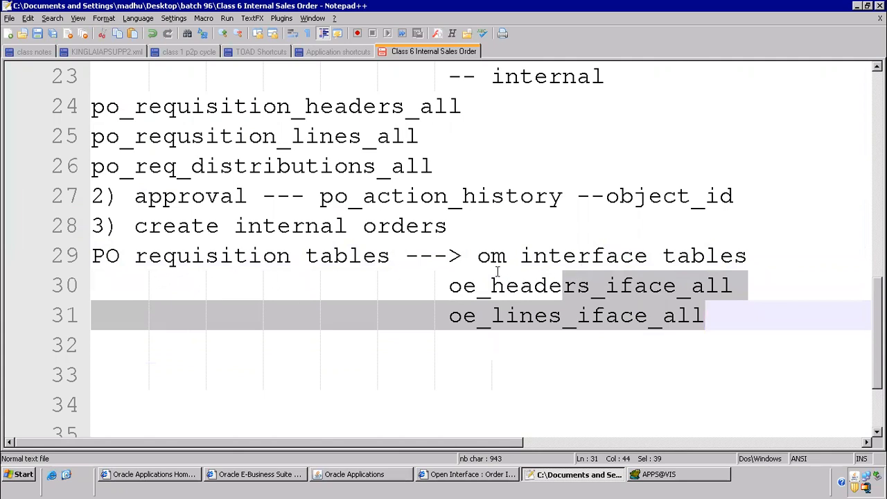
Switch back to the Integration Repository page and check the concurrent program's name in the OEOIMP interface heading
{"action": "left_click", "coordinate": [455, 477]}
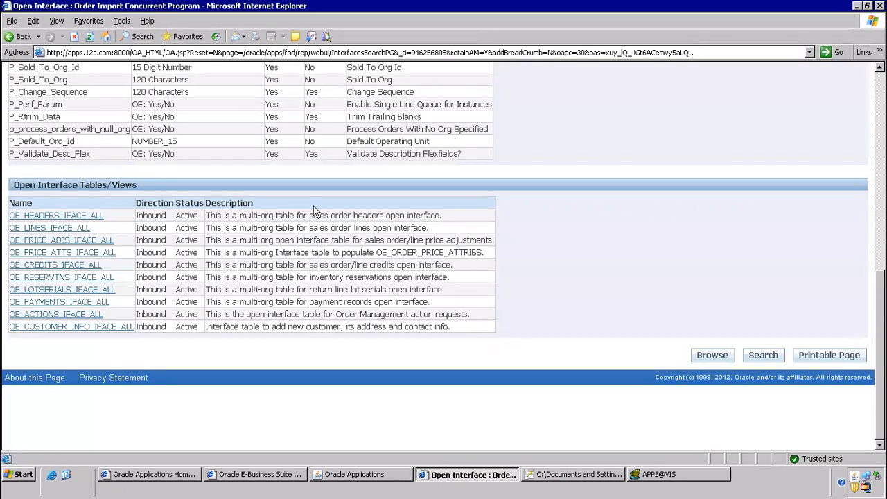
{"action": "scroll", "coordinate": [257, 234], "scroll_direction": "up", "scroll_amount": 15}
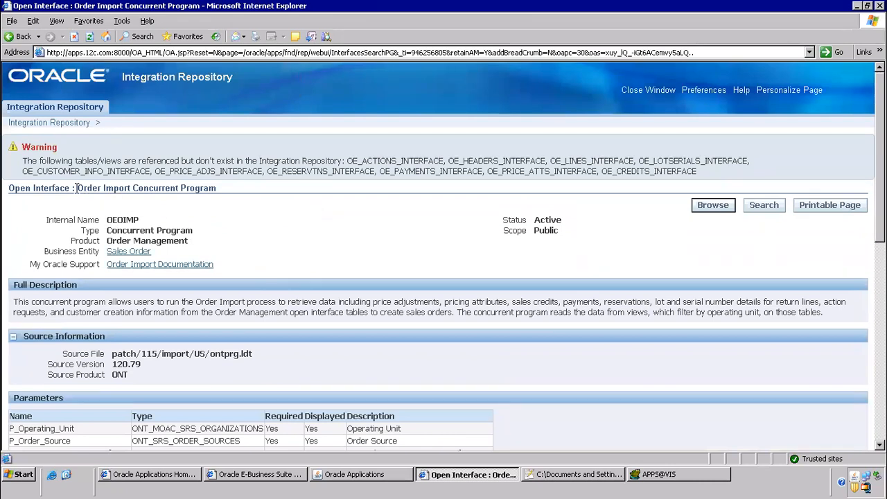
{"action": "left_click_drag", "start_coordinate": [77, 188], "coordinate": [132, 187]}
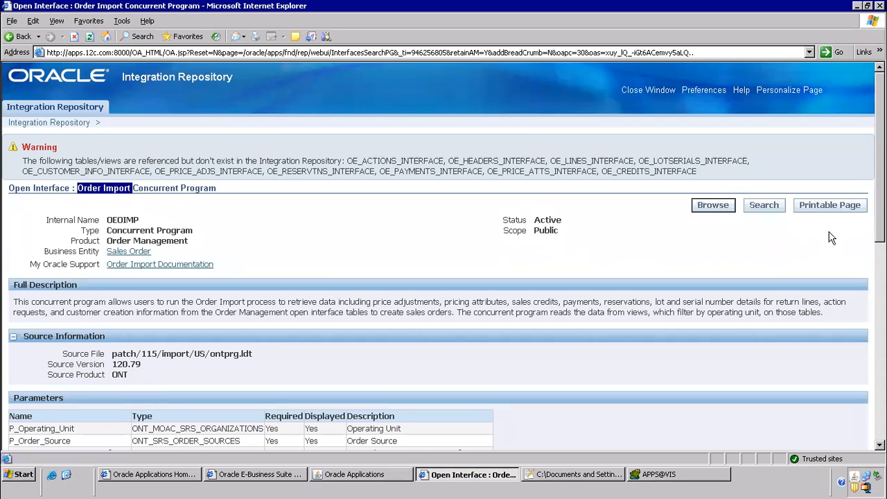
Switch to Oracle Applications and change the responsibility to Order Management Super User, Vision Operations (USA)
{"action": "left_click", "coordinate": [356, 474]}
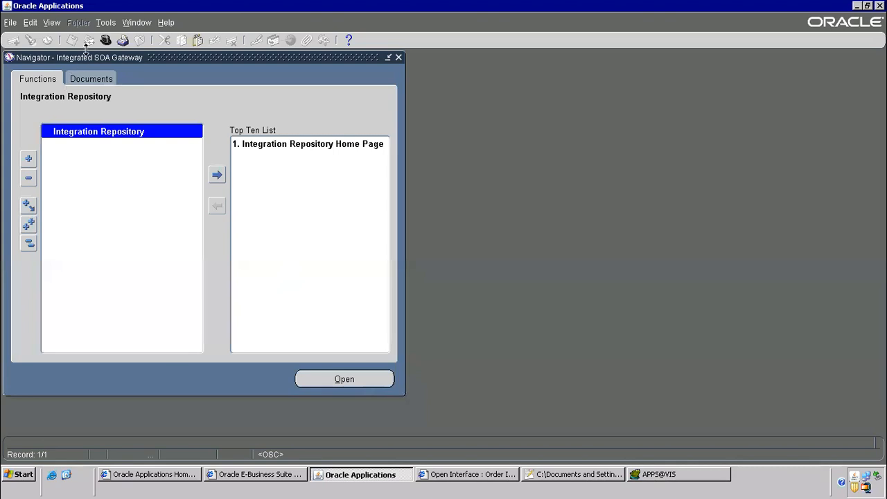
{"action": "left_click", "coordinate": [106, 41]}
{"action": "type", "text": "or%"}
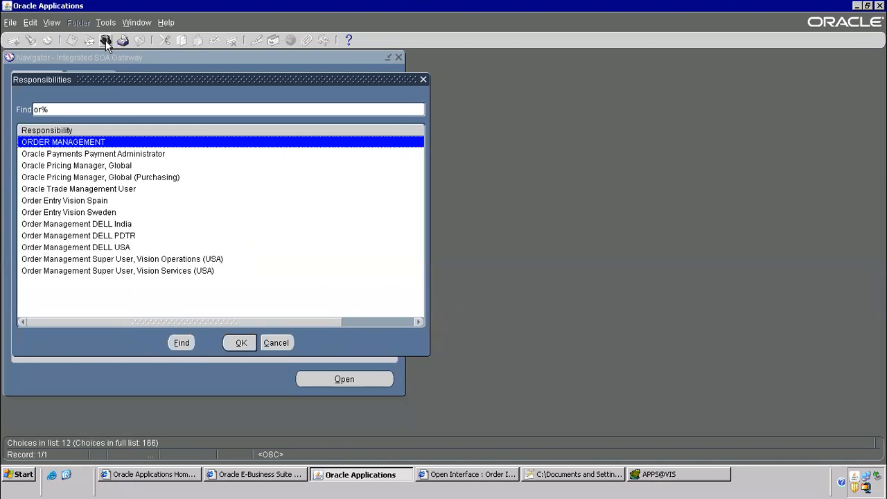
{"action": "double_click", "coordinate": [159, 260]}
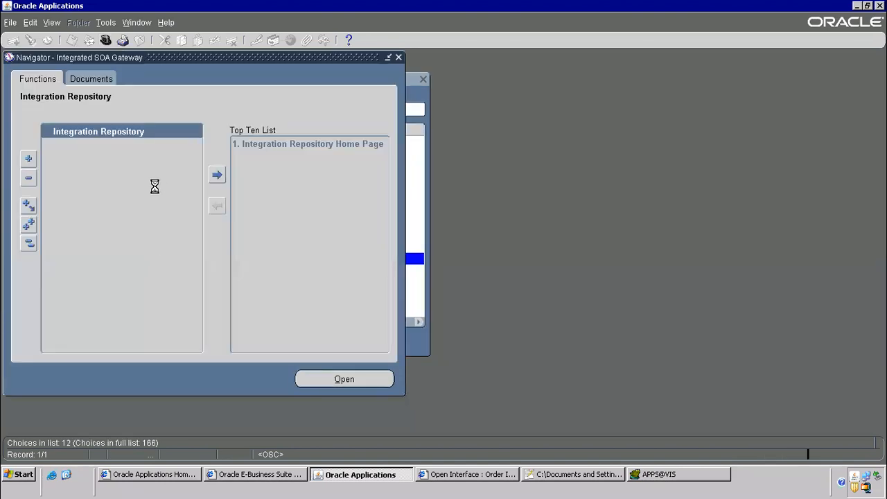
Open the Order Import Request form from Import Orders within the Orders, Returns functions
{"action": "left_click_drag", "start_coordinate": [196, 180], "coordinate": [186, 293]}
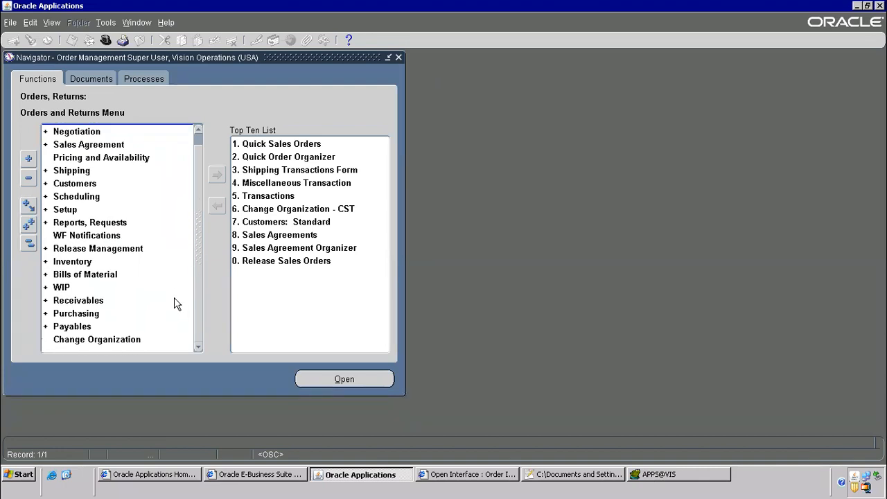
{"action": "left_click_drag", "start_coordinate": [200, 215], "coordinate": [198, 141]}
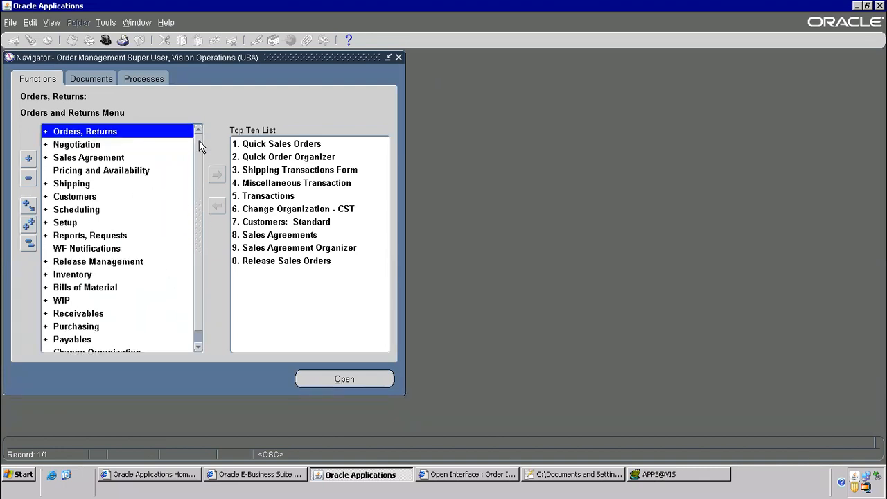
{"action": "double_click", "coordinate": [84, 134]}
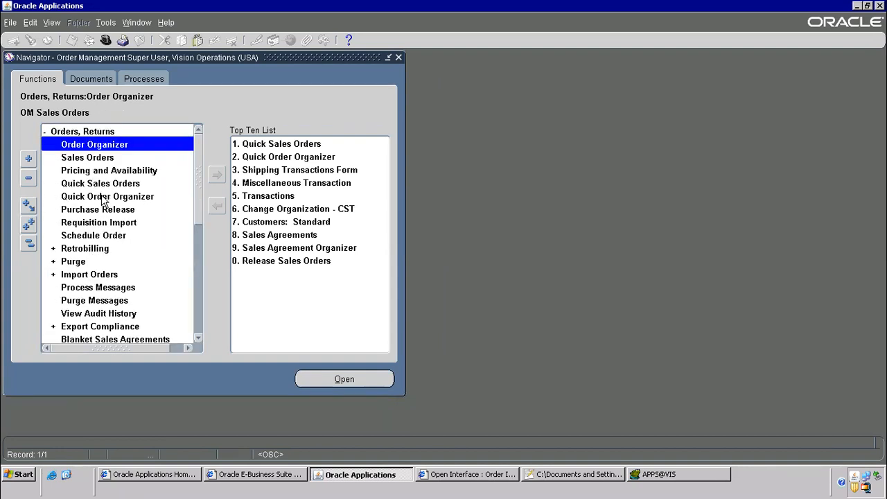
{"action": "double_click", "coordinate": [93, 277]}
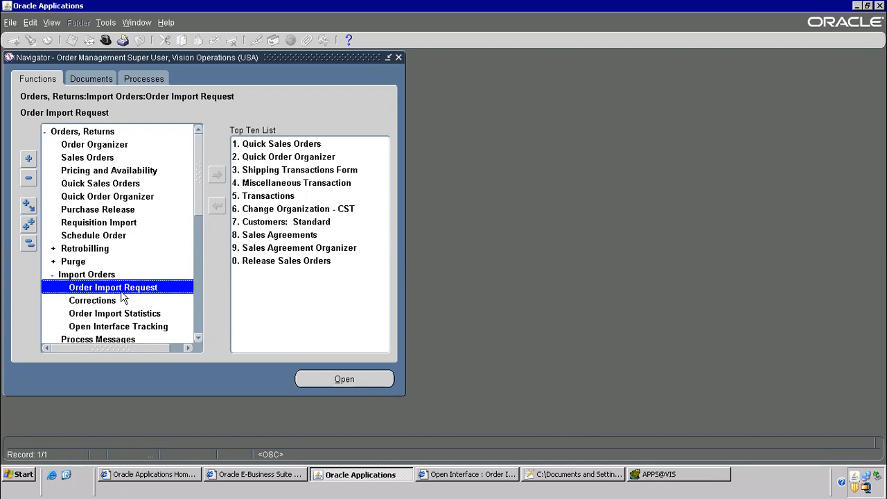
{"action": "double_click", "coordinate": [122, 290]}
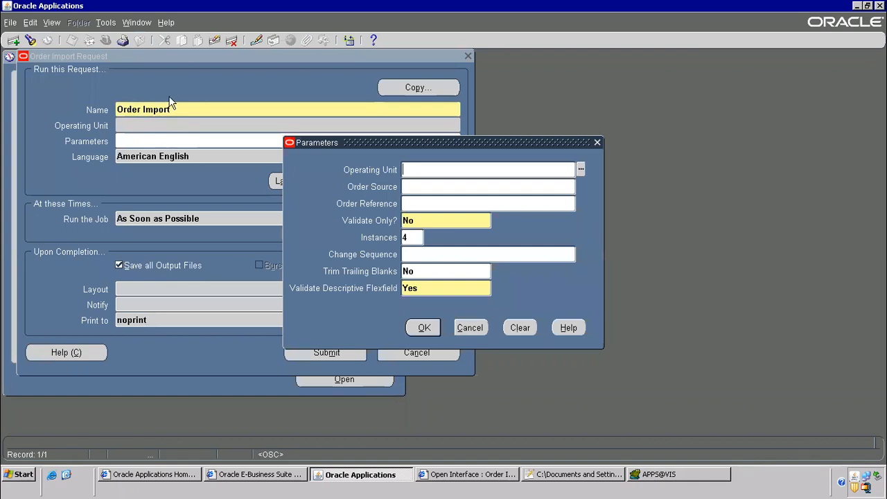
Recheck the program name on the Integration Repository page and set the Order Import request's Operating Unit to Vision Operations
{"action": "left_click", "coordinate": [466, 474]}
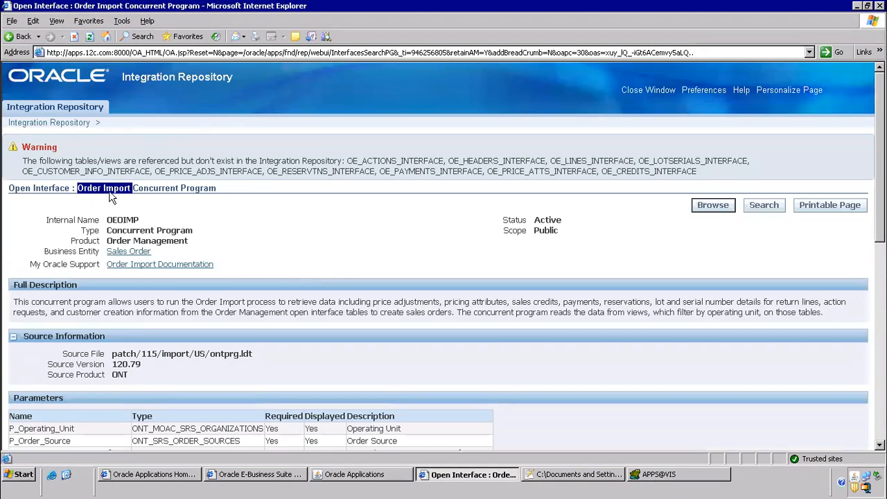
{"action": "key", "text": "alt+Tab"}
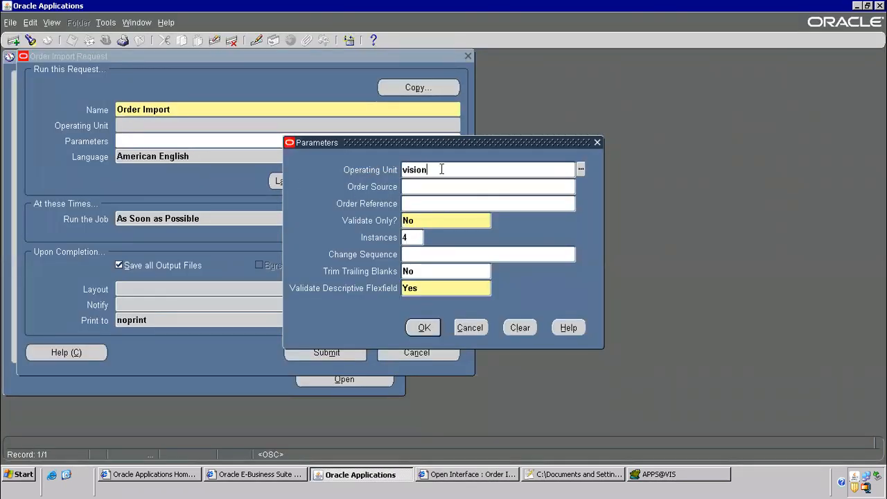
{"action": "key", "text": "Tab"}
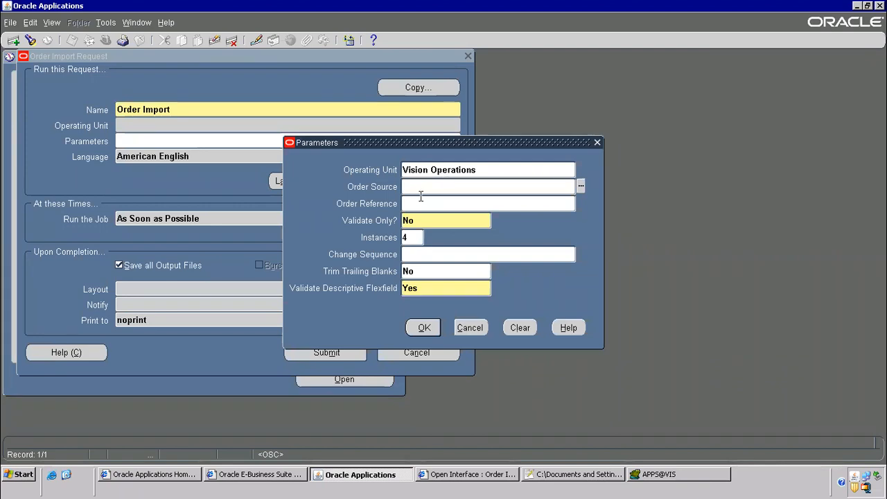
Look up the internal requisition order source in the Notepad++ notes and set the Order Source parameter to Internal
{"action": "left_click", "coordinate": [578, 474]}
{"action": "scroll", "coordinate": [227, 194], "scroll_direction": "up", "scroll_amount": 8}
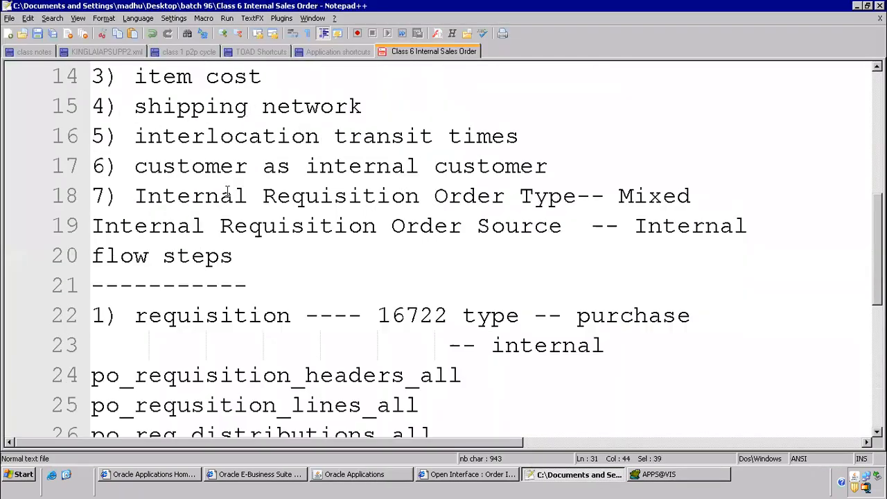
{"action": "scroll", "coordinate": [232, 195], "scroll_direction": "down", "scroll_amount": 4}
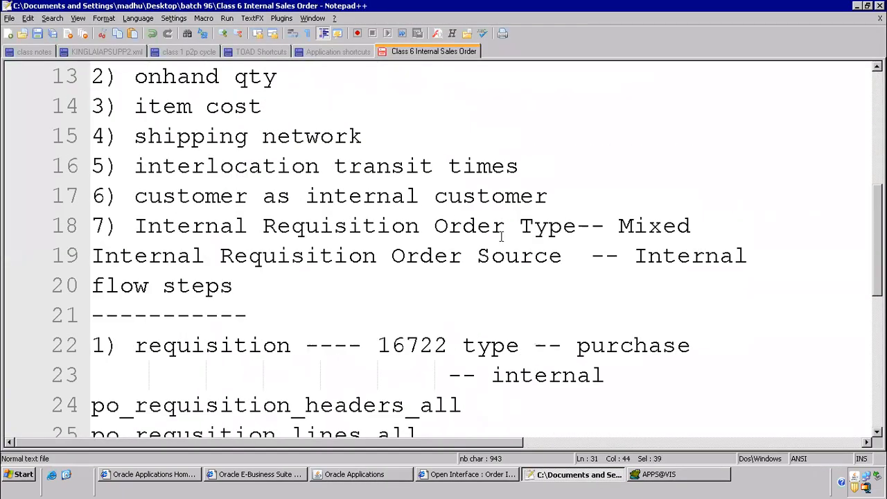
{"action": "left_click_drag", "start_coordinate": [391, 256], "coordinate": [751, 244]}
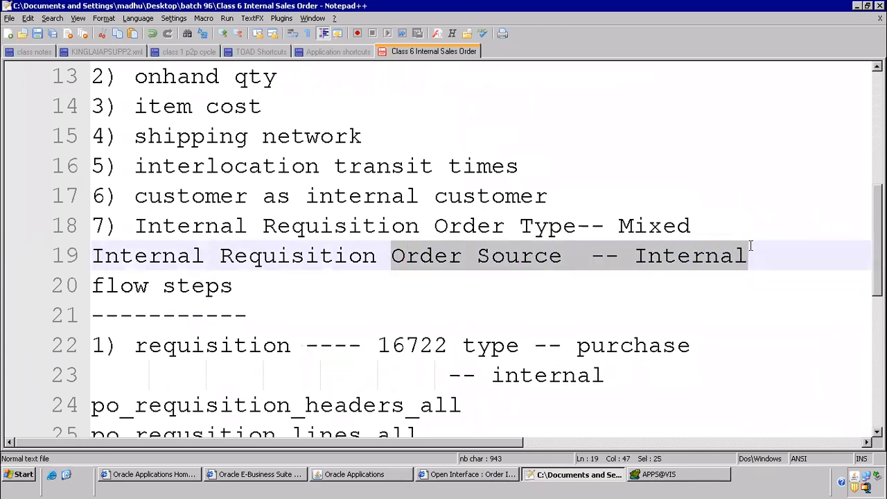
{"action": "key", "text": "alt+Tab"}
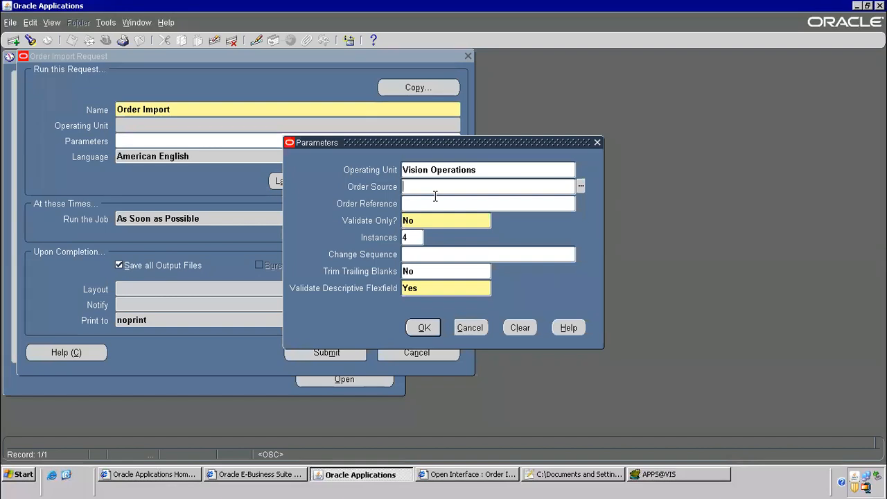
{"action": "type", "text": "Internal"}
{"action": "key", "text": "Tab"}
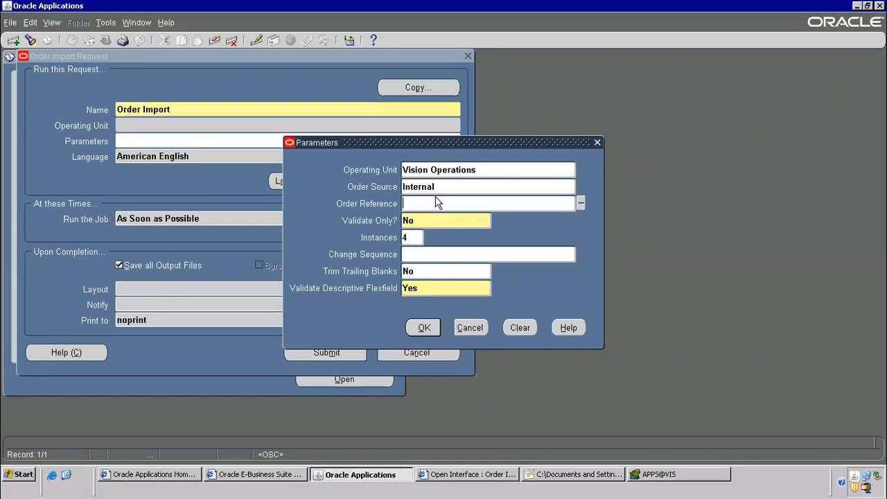
Search the Order Reference values for 16%, check the requisition number in the notes and choose the matching order reference
{"action": "left_click", "coordinate": [580, 205]}
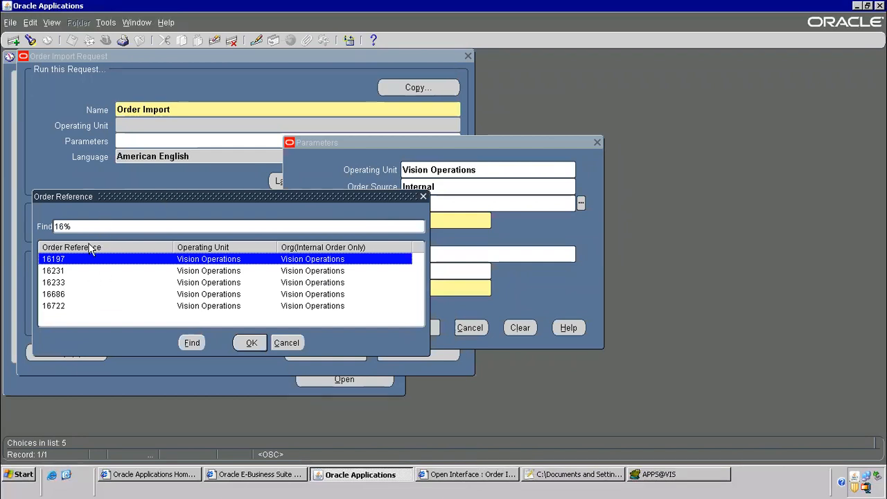
{"action": "left_click", "coordinate": [554, 475]}
{"action": "scroll", "coordinate": [509, 299], "scroll_direction": "down", "scroll_amount": 1}
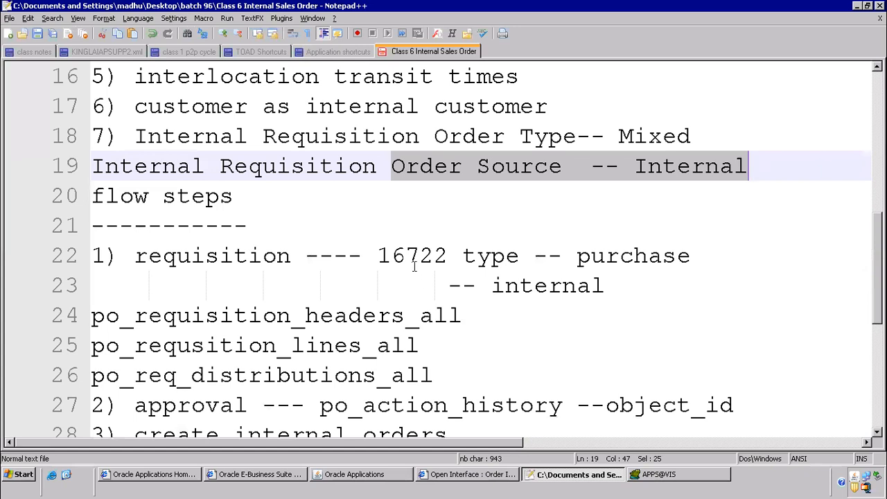
{"action": "left_click_drag", "start_coordinate": [378, 257], "coordinate": [449, 256]}
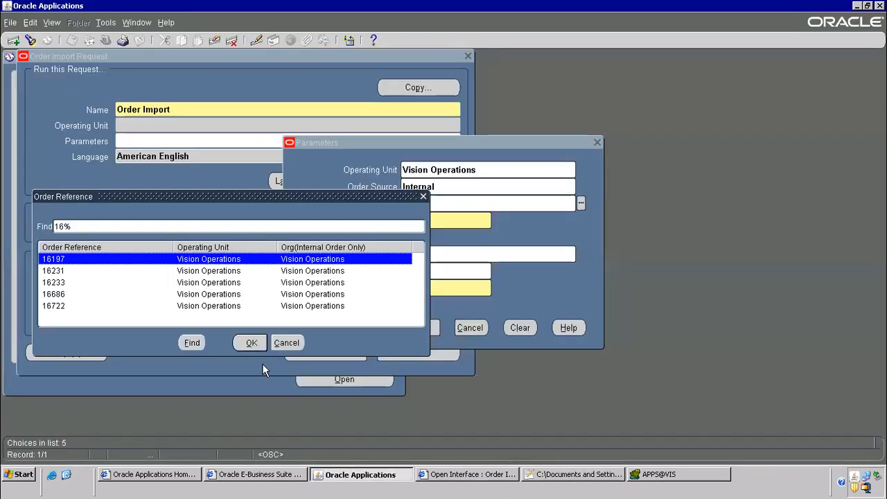
{"action": "left_click", "coordinate": [366, 476]}
{"action": "left_click", "coordinate": [58, 305]}
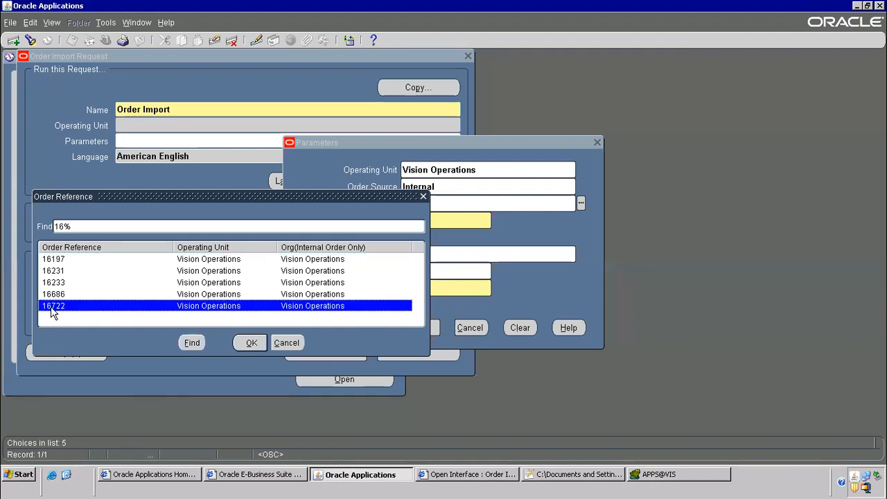
{"action": "left_click", "coordinate": [250, 343]}
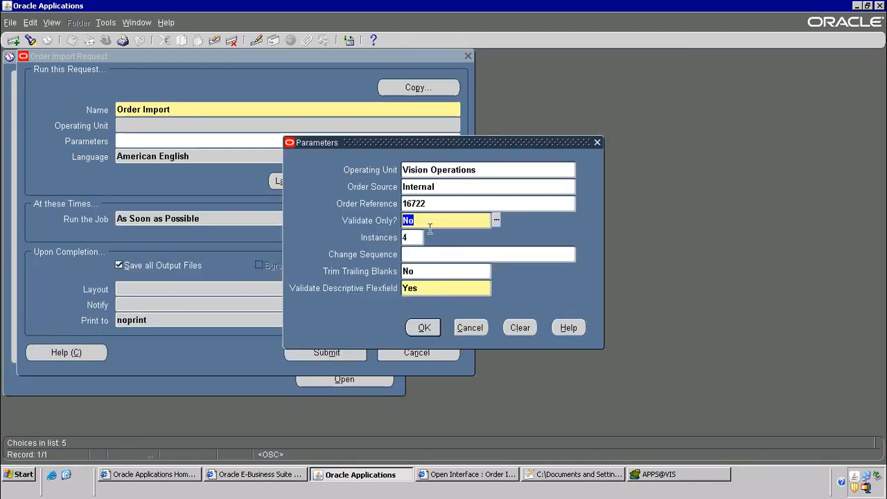
Accept the parameters and submit the Order Import request without submitting another one
{"action": "left_click", "coordinate": [422, 327]}
{"action": "left_click", "coordinate": [323, 353]}
{"action": "left_click", "coordinate": [439, 277]}
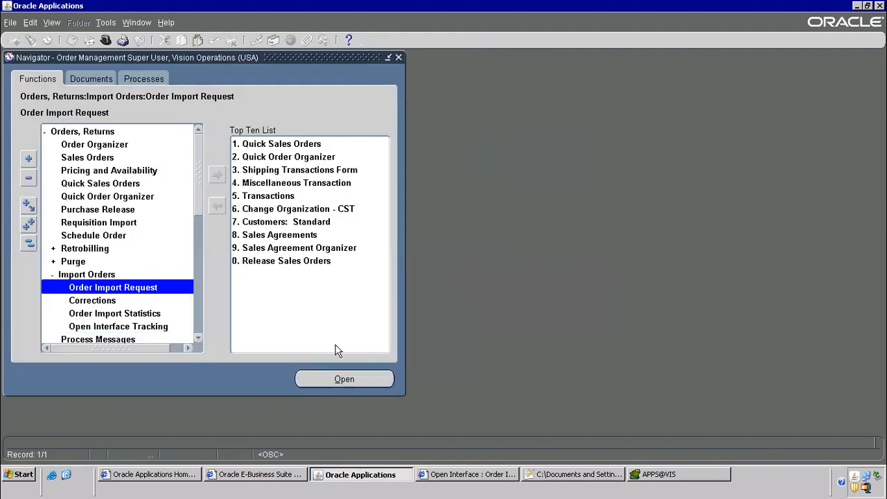
Open the list of concurrent requests and check the phase and status of the Order Import request
{"action": "left_click", "coordinate": [52, 22]}
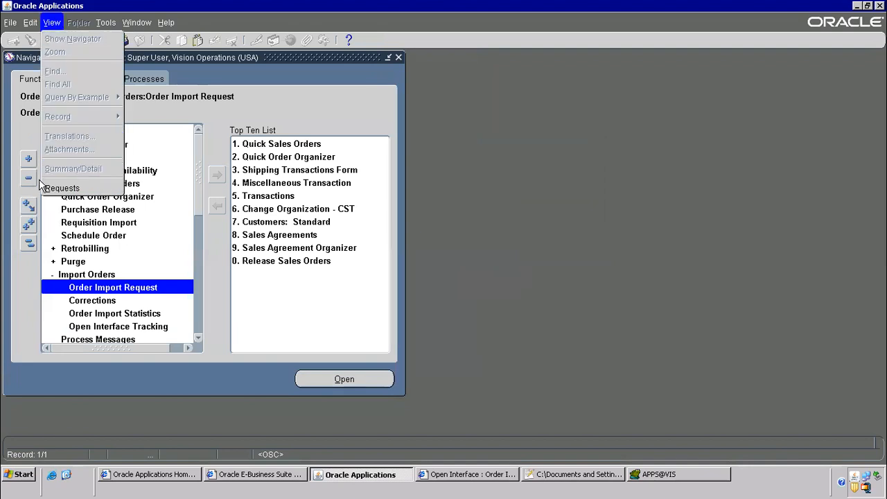
{"action": "left_click", "coordinate": [72, 188]}
{"action": "left_click", "coordinate": [55, 22]}
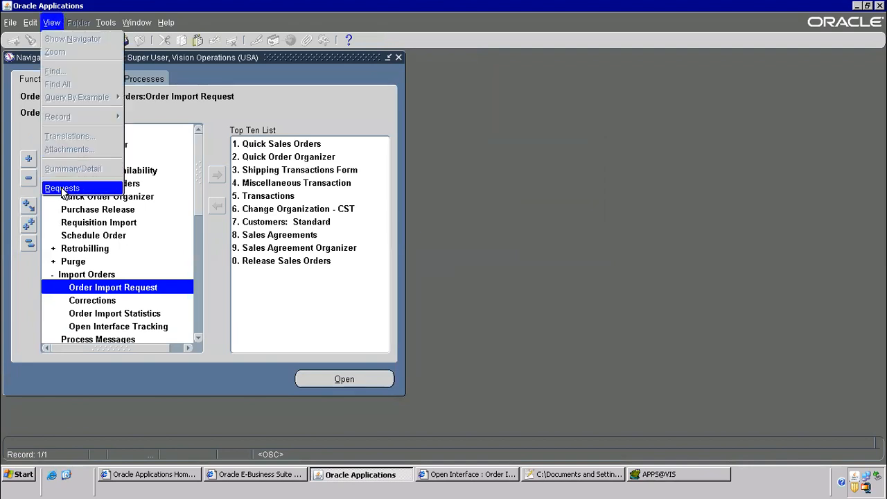
{"action": "left_click", "coordinate": [70, 188]}
{"action": "left_click", "coordinate": [360, 337]}
{"action": "left_click", "coordinate": [107, 79]}
{"action": "left_click", "coordinate": [125, 132]}
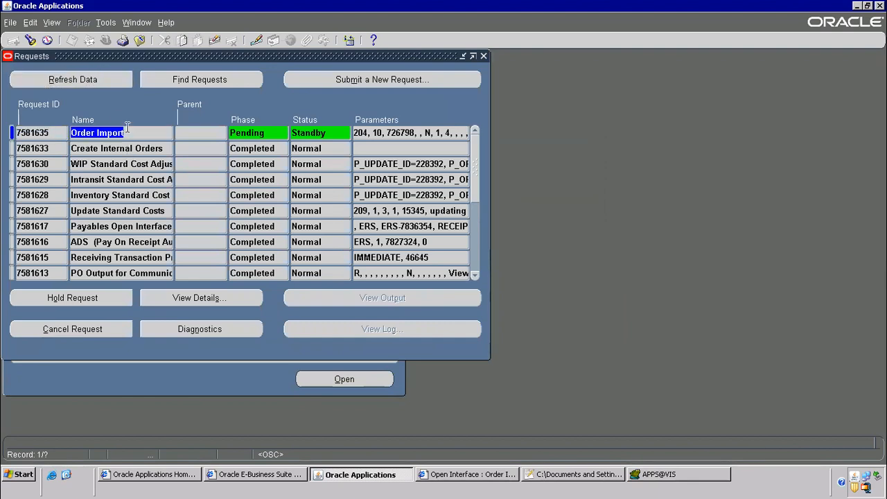
In the Notepad++ notes, add "4) Order Import--- to create sales order automatically" on line 33, below the interface table names
{"action": "left_click_drag", "start_coordinate": [539, 466], "coordinate": [538, 476]}
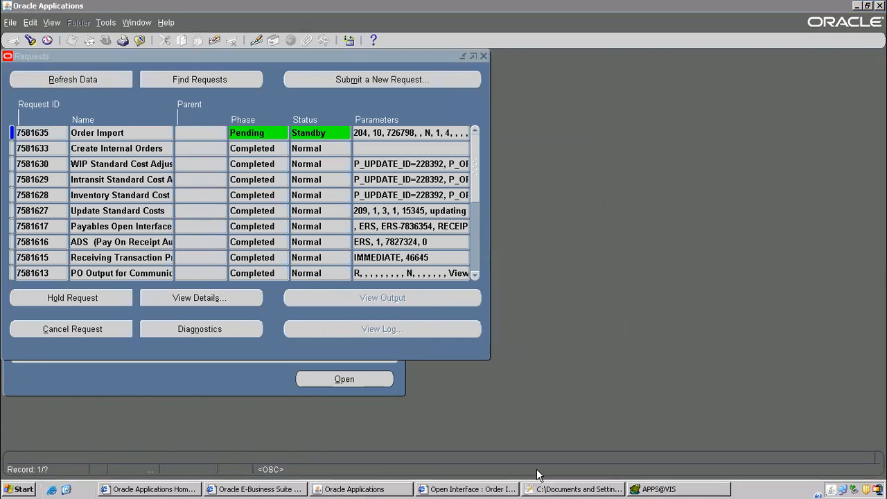
{"action": "left_click", "coordinate": [521, 489]}
{"action": "scroll", "coordinate": [322, 313], "scroll_direction": "down", "scroll_amount": 3}
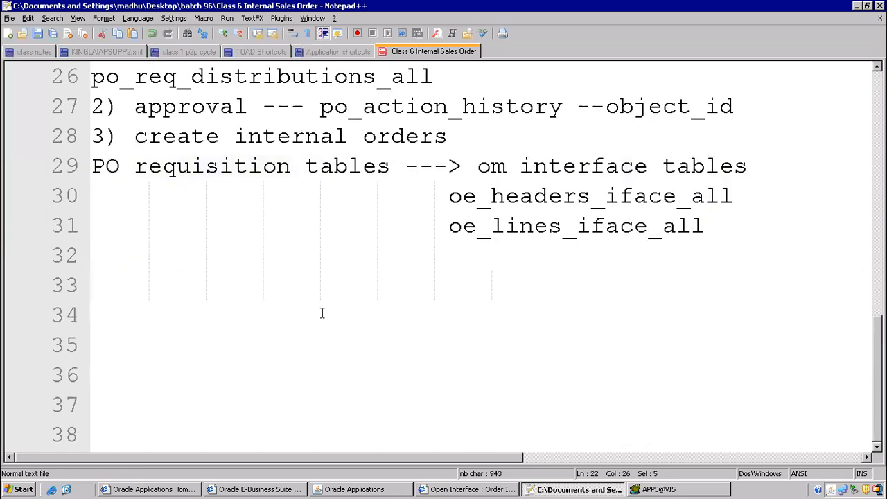
{"action": "left_click", "coordinate": [122, 288]}
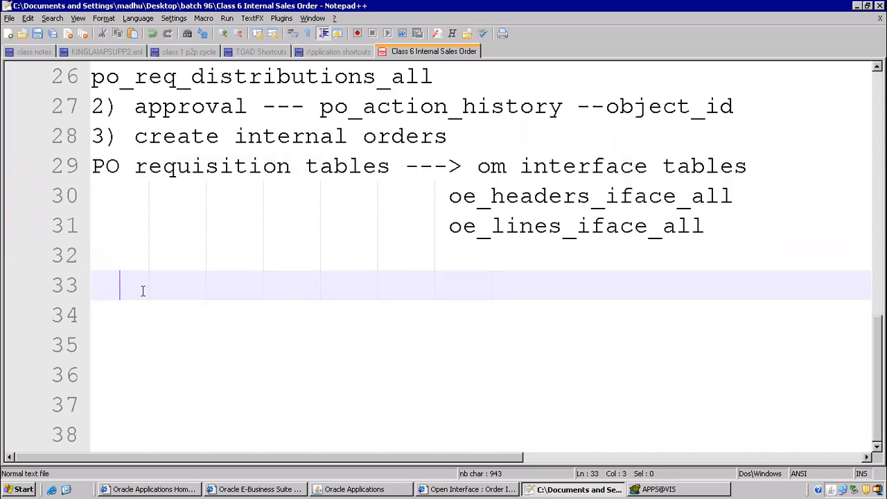
{"action": "type", "text": "4) Order Import---"}
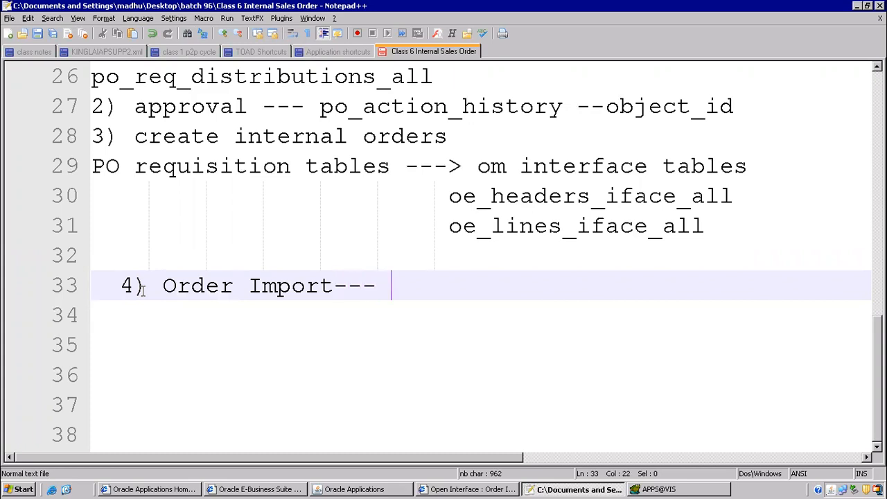
{"action": "type", "text": "to create sales ord"}
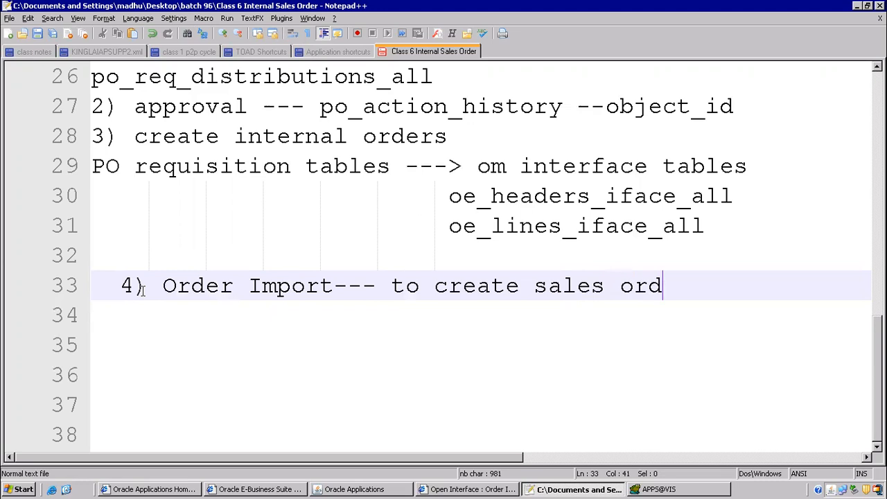
{"action": "type", "text": "er automatically"}
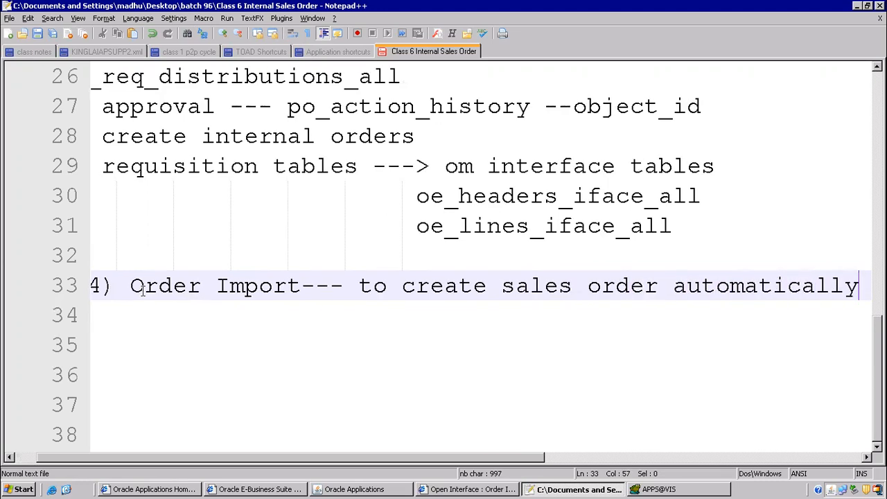
Start a new line below the Order Import note on line 33 and remove that note's leading spaces
{"action": "key", "text": "Return"}
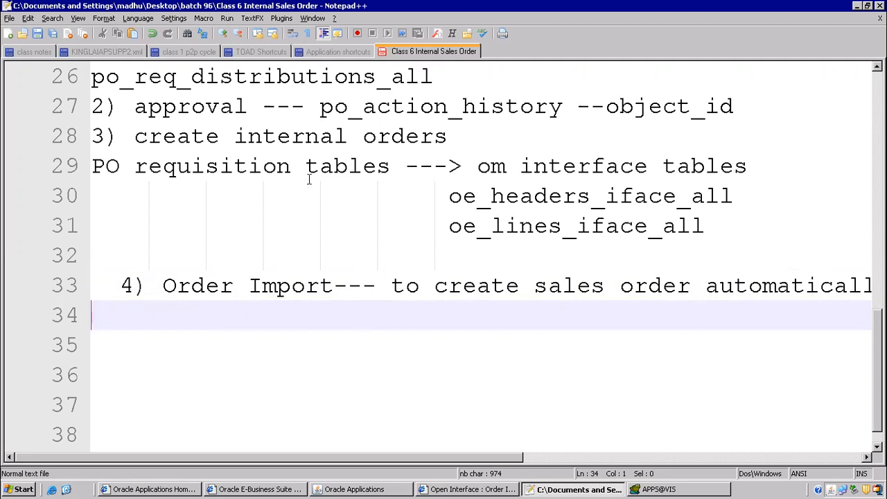
{"action": "left_click_drag", "start_coordinate": [120, 285], "coordinate": [38, 292]}
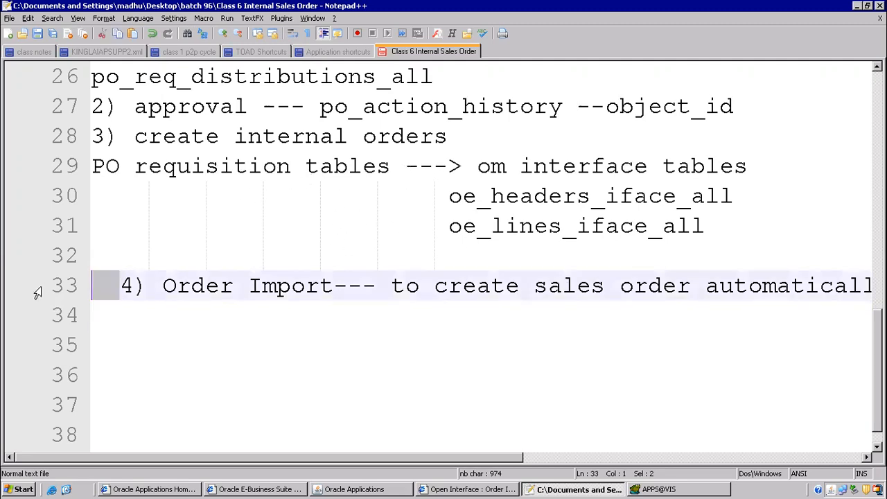
{"action": "key", "text": "Delete"}
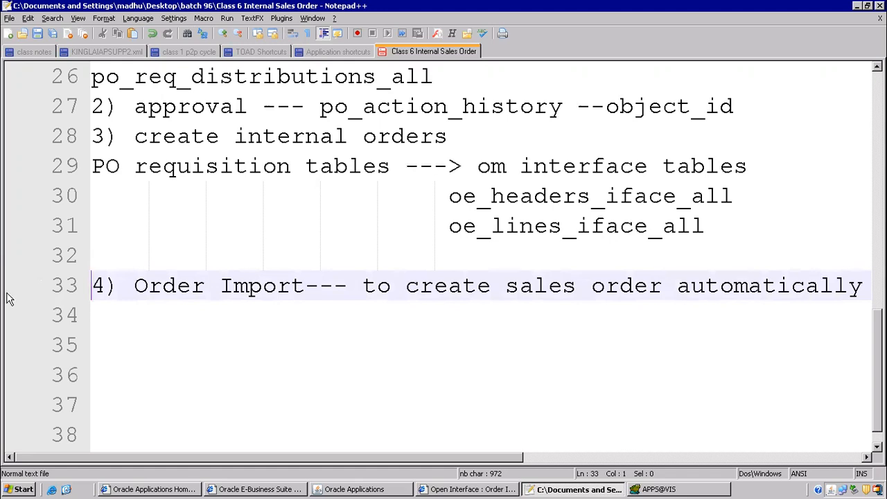
Switch to Oracle Applications and refresh the requests list to check the Order Import requests' progress
{"action": "left_click", "coordinate": [330, 490]}
{"action": "left_click", "coordinate": [93, 85]}
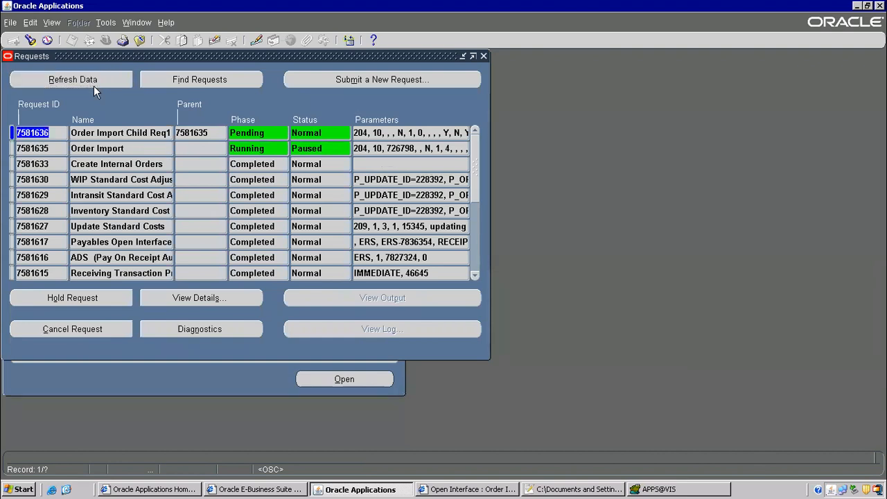
{"action": "left_click", "coordinate": [93, 83]}
{"action": "left_click", "coordinate": [111, 132]}
{"action": "left_click", "coordinate": [96, 80]}
{"action": "left_click", "coordinate": [97, 81]}
{"action": "mouse_move", "coordinate": [625, 5]}
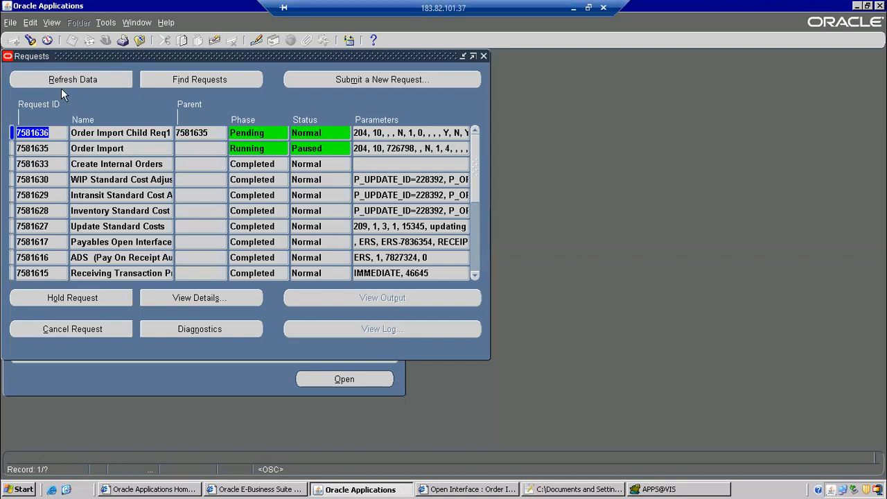
{"action": "left_click", "coordinate": [64, 82]}
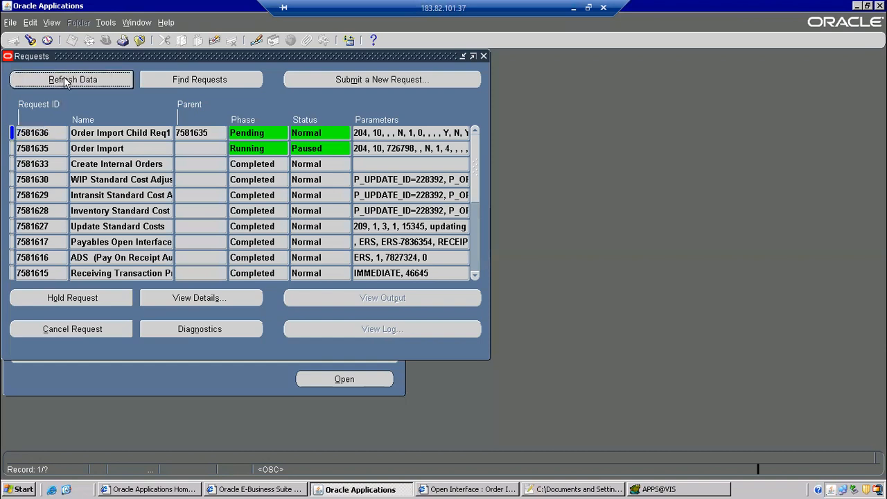
View the output of the Order Import child request full-screen, examine its order message, and close the output
{"action": "left_click", "coordinate": [415, 298]}
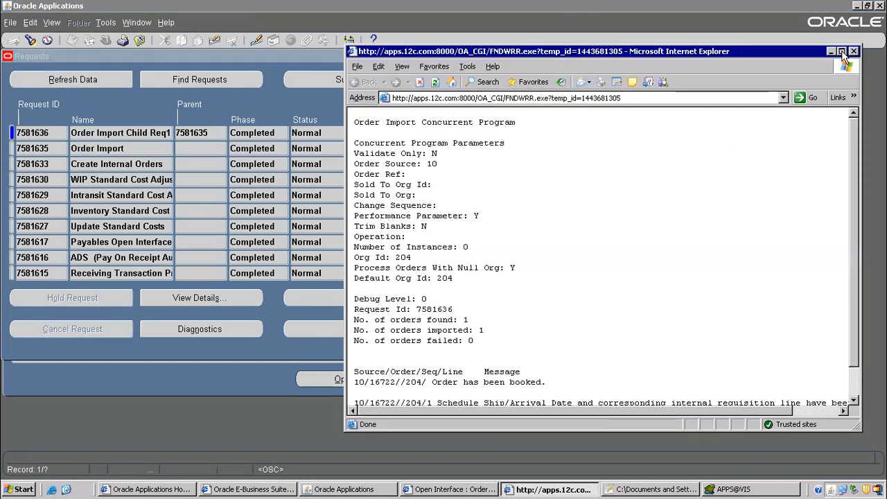
{"action": "left_click", "coordinate": [841, 50]}
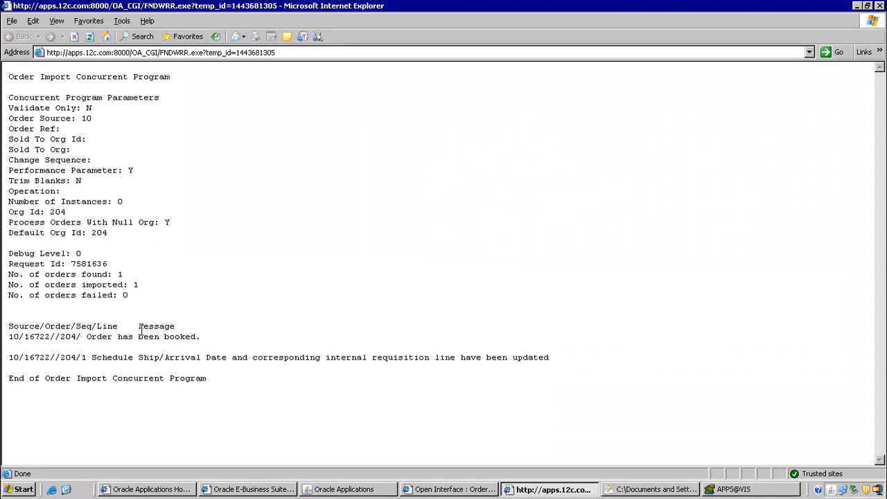
{"action": "left_click_drag", "start_coordinate": [87, 336], "coordinate": [202, 336]}
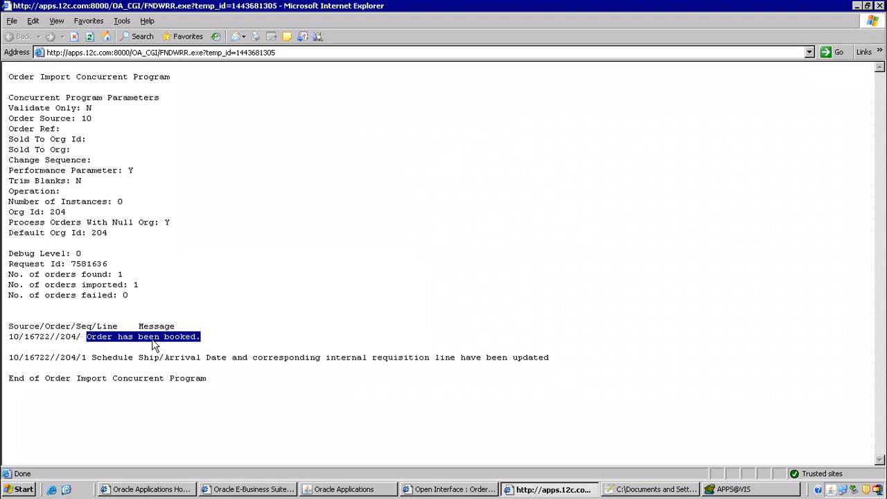
{"action": "left_click", "coordinate": [78, 335]}
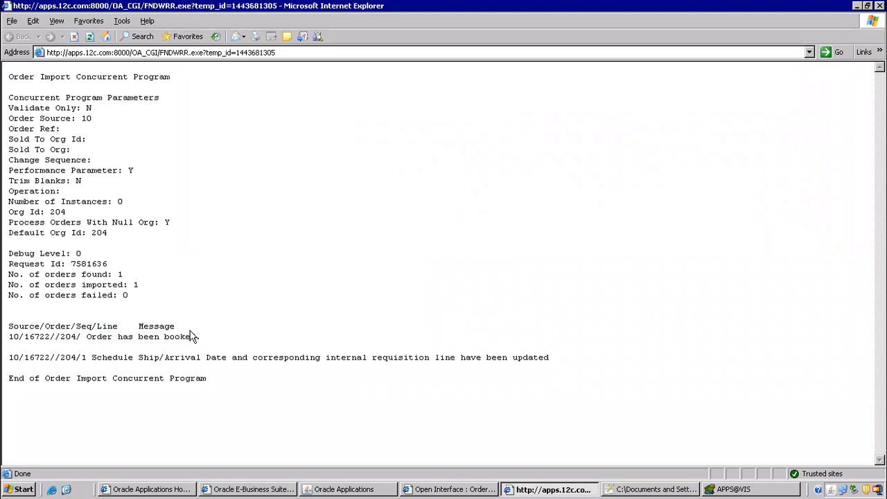
{"action": "left_click_drag", "start_coordinate": [87, 336], "coordinate": [212, 339]}
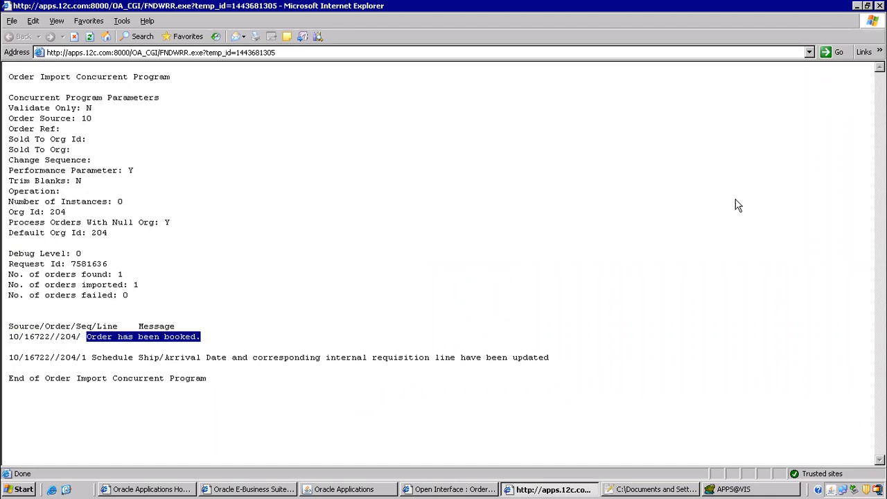
{"action": "left_click", "coordinate": [879, 6]}
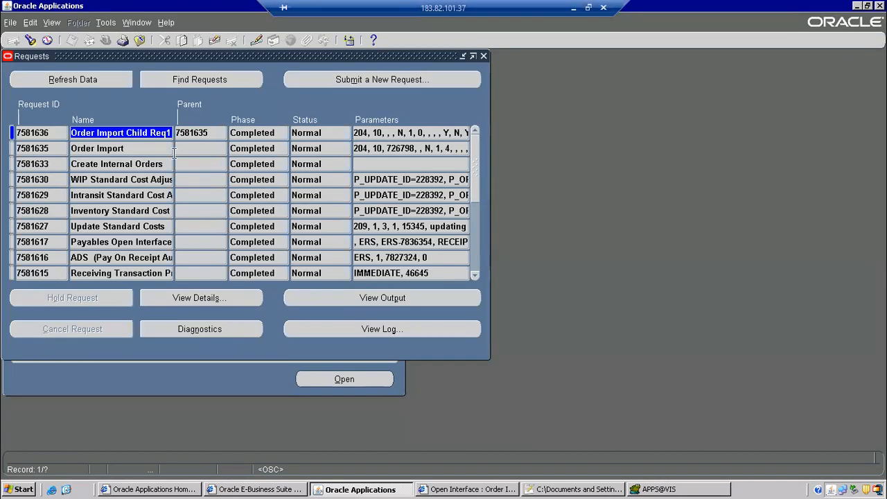
Leave the requests list, open the Order Organizer, and set the order source search criterion to Internal
{"action": "left_click", "coordinate": [139, 43]}
{"action": "left_click", "coordinate": [101, 145]}
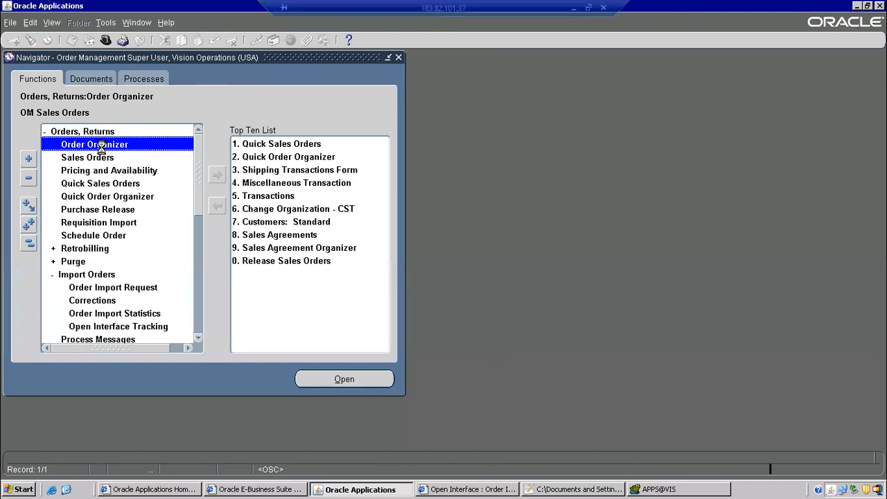
{"action": "left_click", "coordinate": [131, 161]}
{"action": "left_click", "coordinate": [133, 258]}
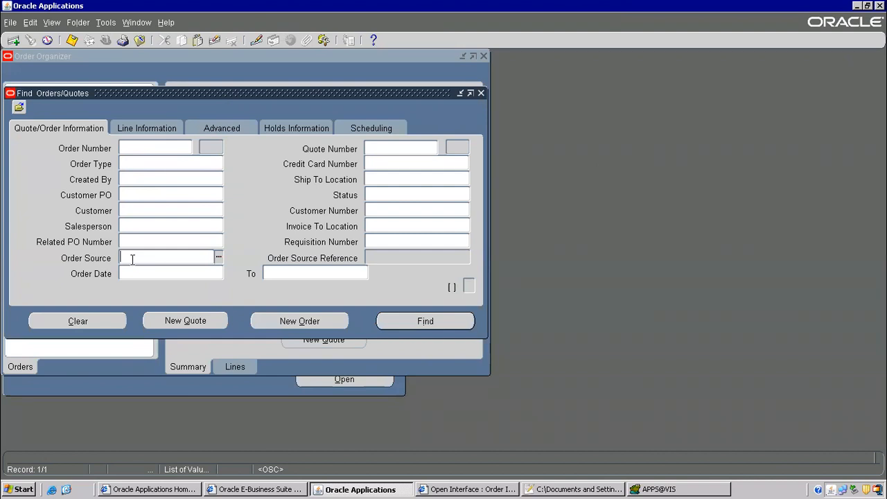
{"action": "type", "text": "internal"}
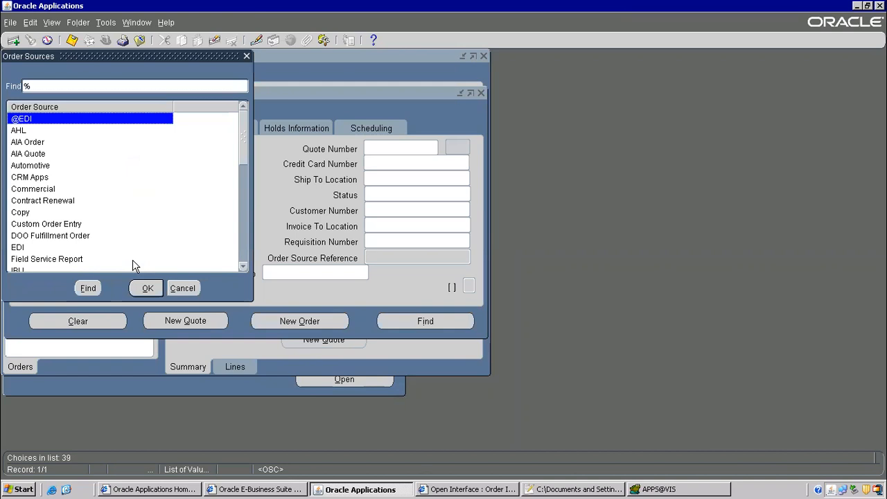
{"action": "left_click", "coordinate": [40, 161]}
{"action": "type", "text": "i"}
{"action": "key", "text": "Return"}
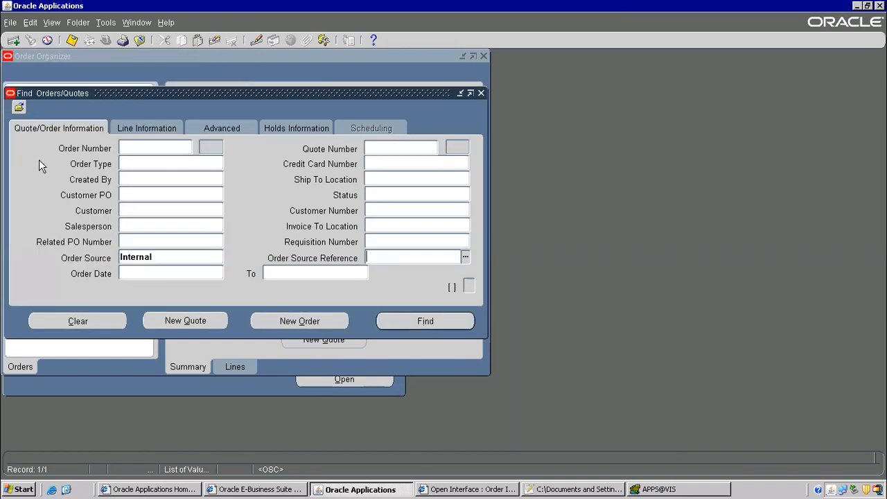
Copy the requisition number from the Notepad++ notes into the Order Source Reference criterion in Oracle Applications and open the matching order
{"action": "left_click", "coordinate": [549, 489]}
{"action": "scroll", "coordinate": [329, 294], "scroll_direction": "up", "scroll_amount": 4}
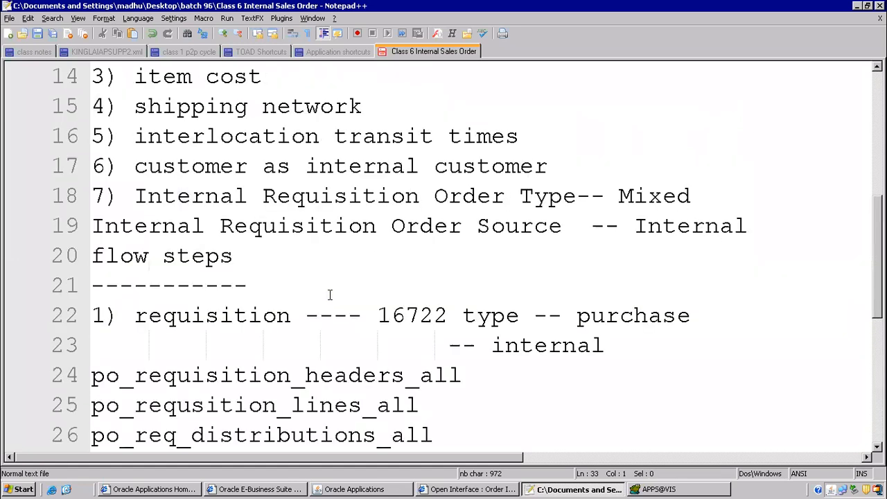
{"action": "left_click_drag", "start_coordinate": [377, 315], "coordinate": [447, 316]}
{"action": "key", "text": "ctrl+c"}
{"action": "key", "text": "alt+Tab"}
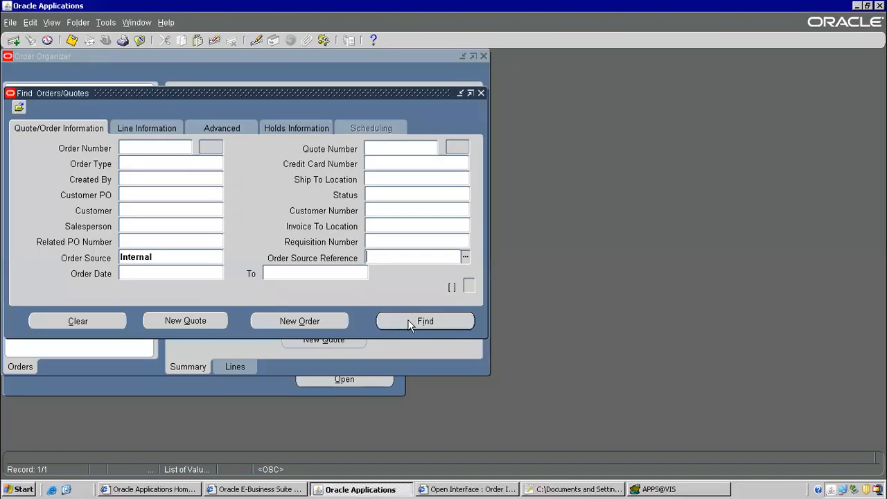
{"action": "key", "text": "ctrl+v"}
{"action": "left_click", "coordinate": [424, 321]}
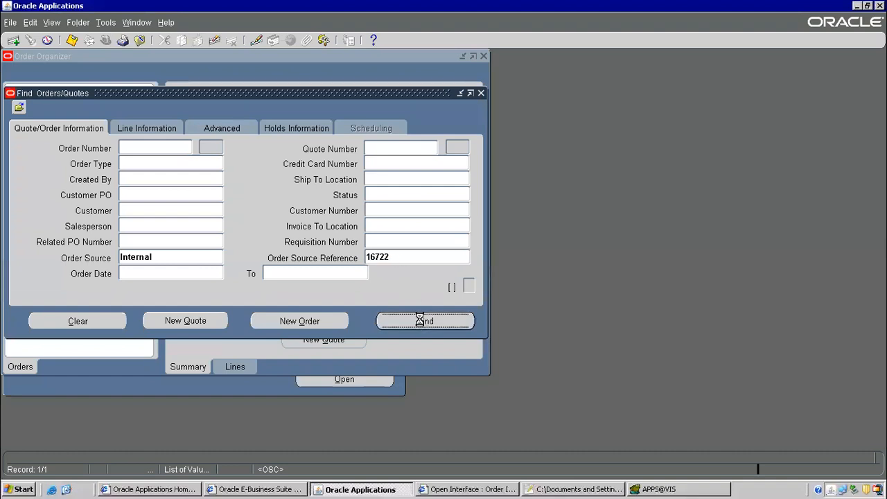
{"action": "left_click", "coordinate": [456, 278]}
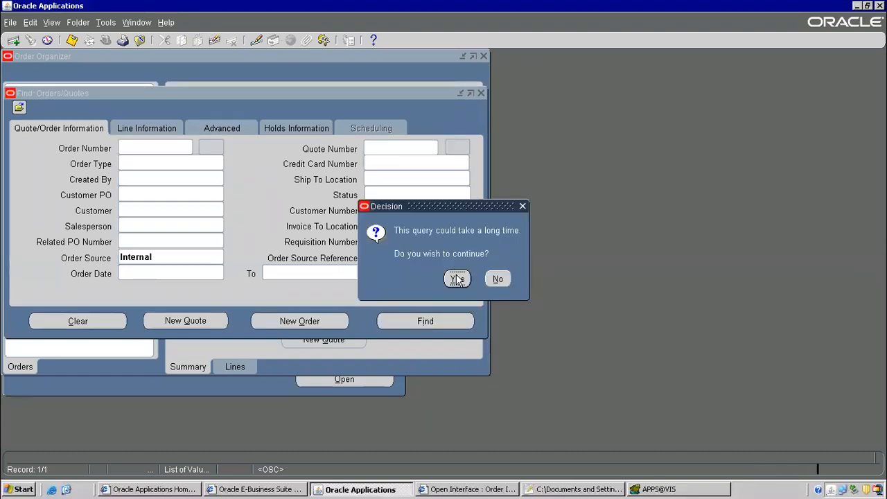
{"action": "left_click", "coordinate": [438, 320]}
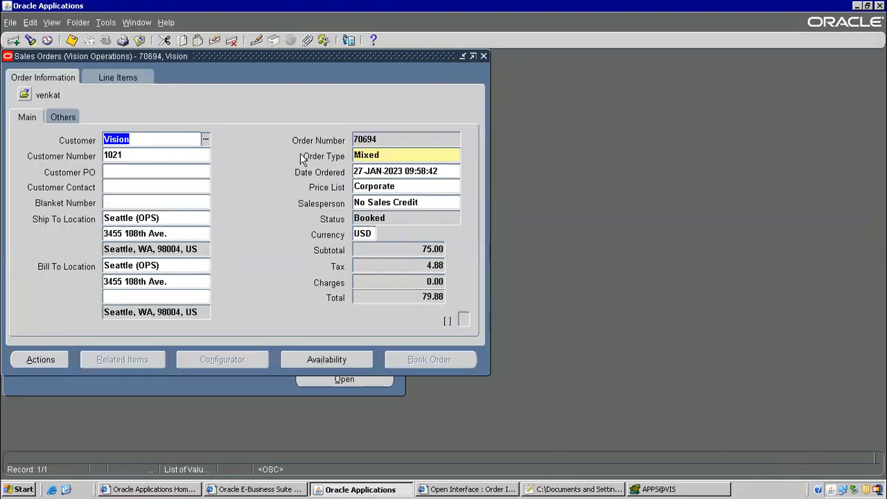
Check the order's customer and append "-- vision" to the internal customer setup on line 17 of the Notepad++ notes
{"action": "left_click", "coordinate": [153, 137]}
{"action": "left_click_drag", "start_coordinate": [153, 137], "coordinate": [58, 127]}
{"action": "left_click", "coordinate": [552, 489]}
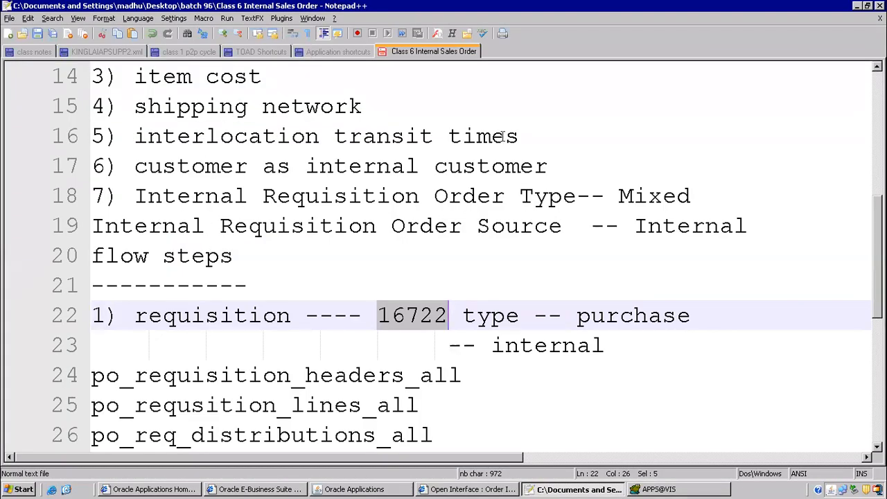
{"action": "left_click", "coordinate": [563, 163]}
{"action": "type", "text": "-- vision"}
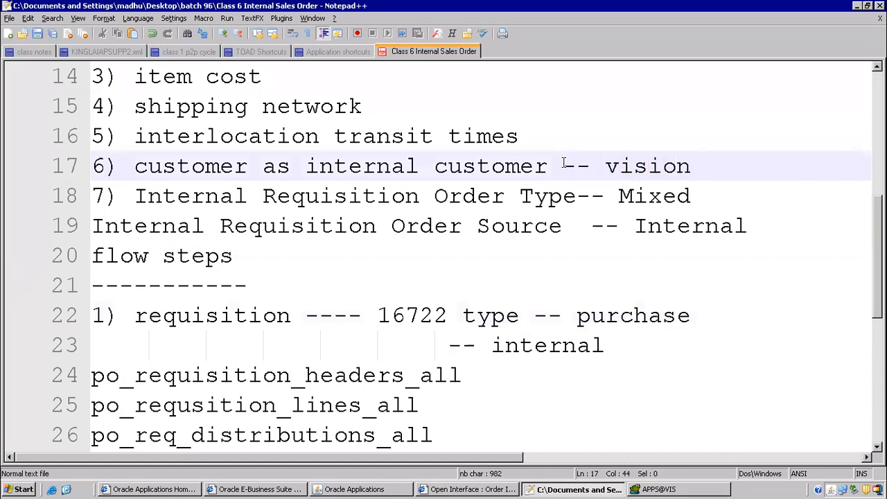
{"action": "left_click_drag", "start_coordinate": [605, 165], "coordinate": [635, 165]}
{"action": "left_click_drag", "start_coordinate": [693, 176], "coordinate": [693, 176]}
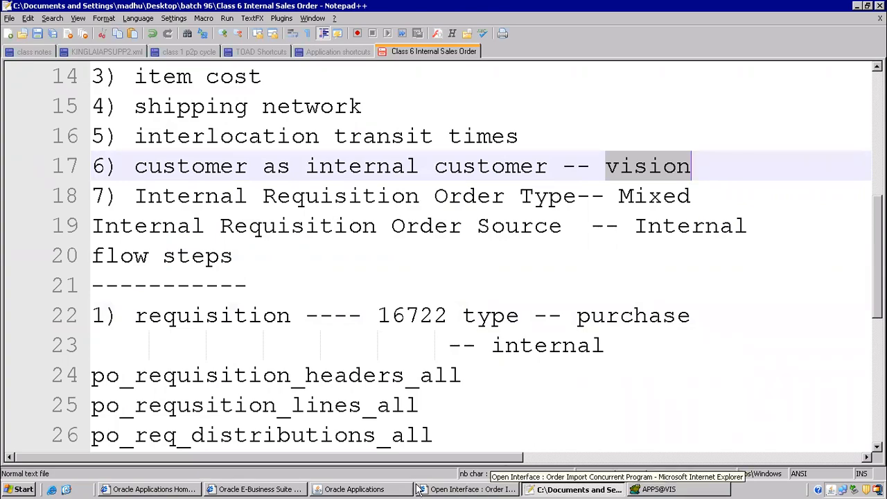
Return to the sales order in Oracle Applications and examine the warehouse among its other header details
{"action": "left_click", "coordinate": [383, 490]}
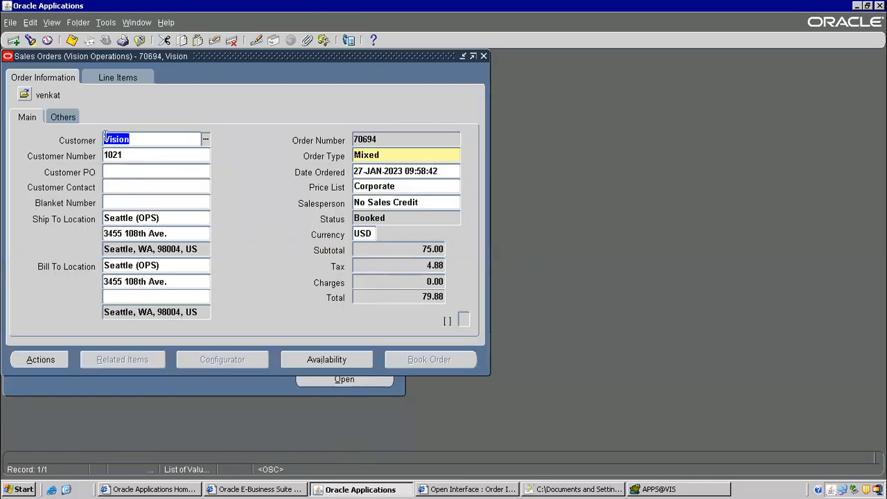
{"action": "left_click", "coordinate": [53, 115]}
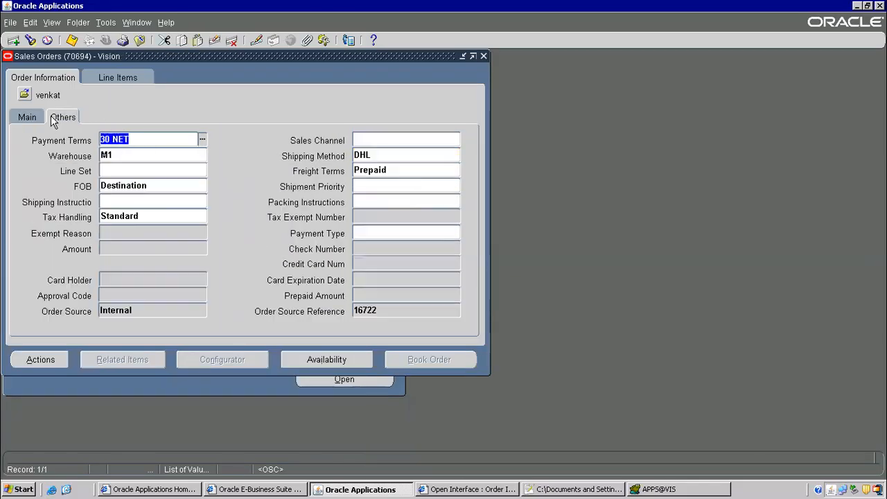
{"action": "left_click", "coordinate": [114, 157]}
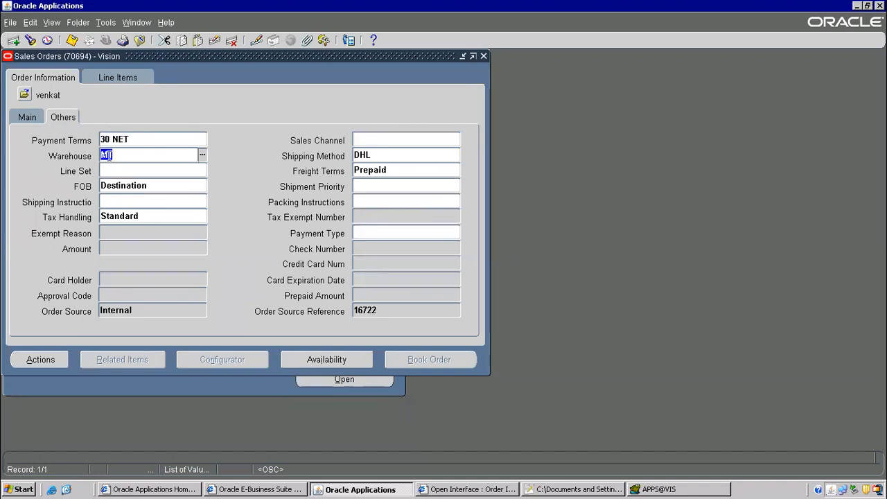
Review the M1 internal customer and M2 internal supplier entries on line 6 of the Notepad++ notes
{"action": "left_click", "coordinate": [588, 491]}
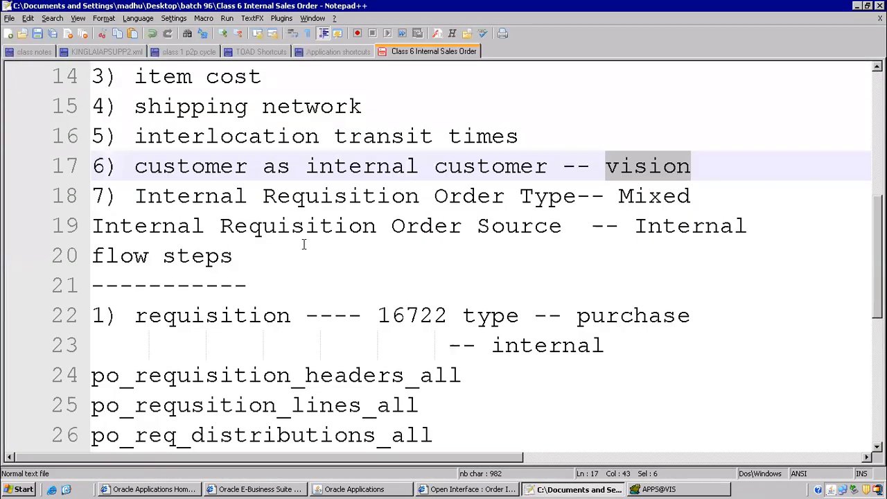
{"action": "scroll", "coordinate": [291, 242], "scroll_direction": "up", "scroll_amount": 4}
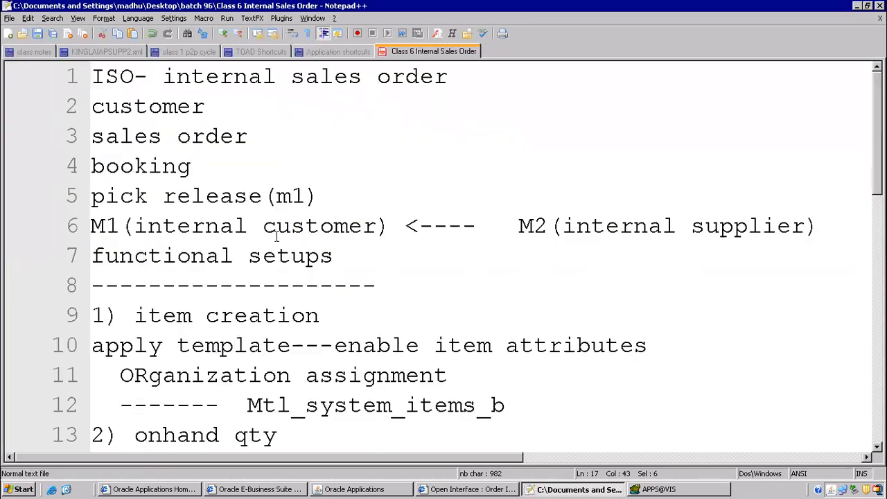
{"action": "left_click", "coordinate": [97, 225]}
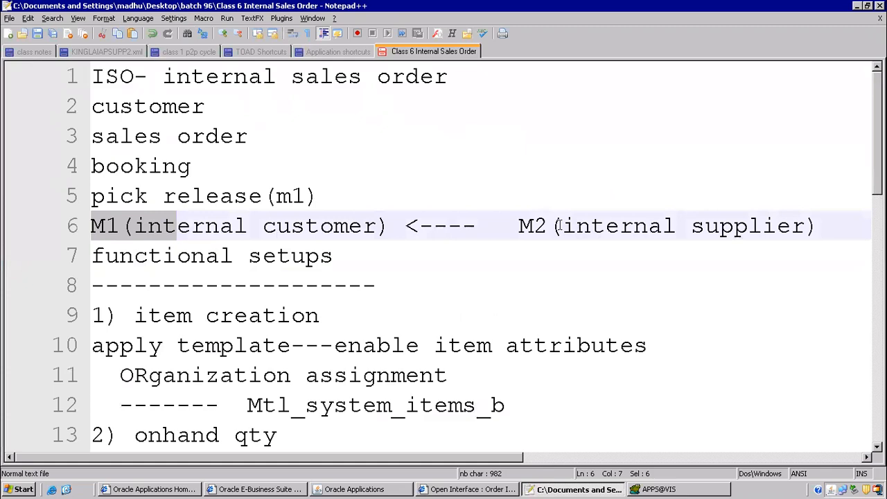
{"action": "left_click_drag", "start_coordinate": [561, 225], "coordinate": [514, 223]}
{"action": "key", "text": "shift+Left"}
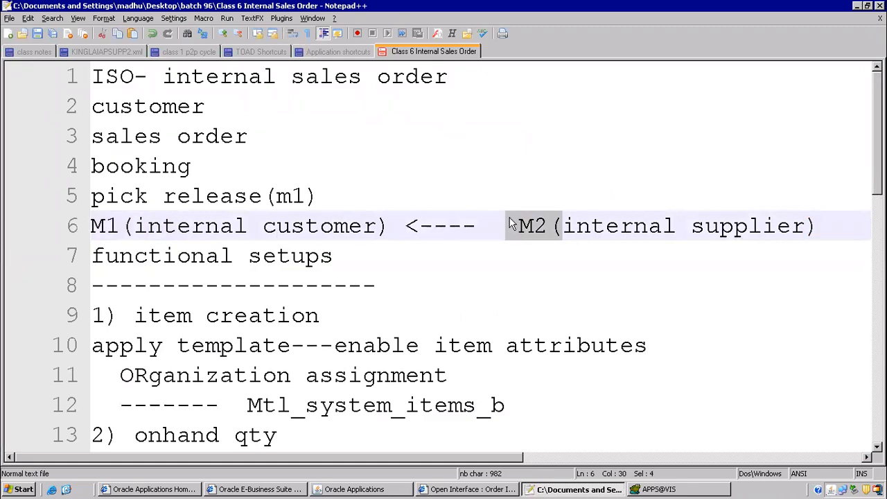
Return to the sales order in Oracle Applications and examine the ordered item and quantity on its line
{"action": "key", "text": "alt+Tab"}
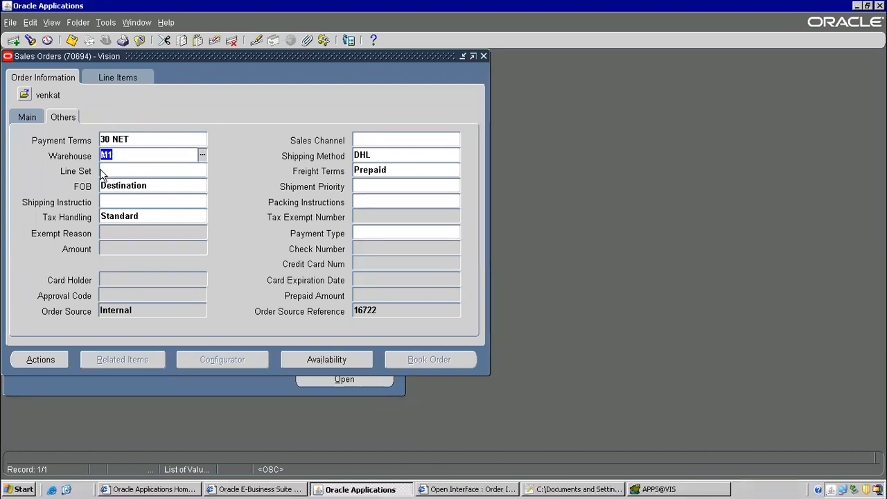
{"action": "left_click", "coordinate": [110, 74]}
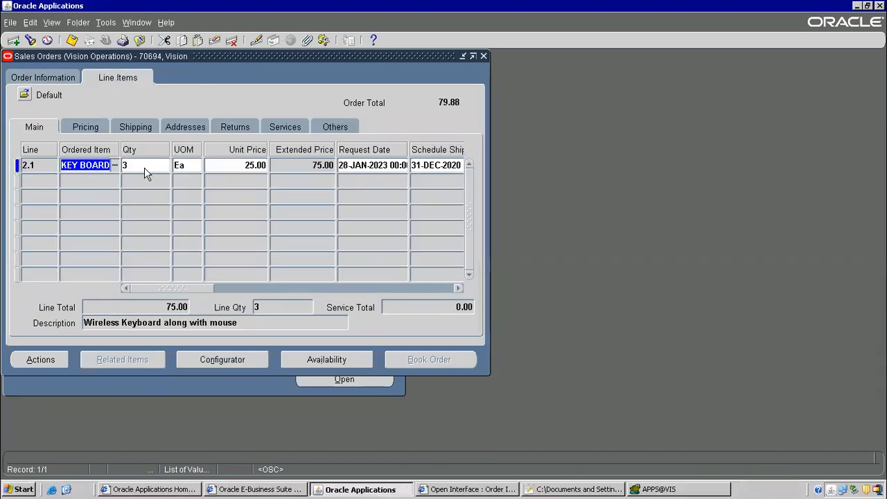
{"action": "left_click_drag", "start_coordinate": [134, 171], "coordinate": [170, 173]}
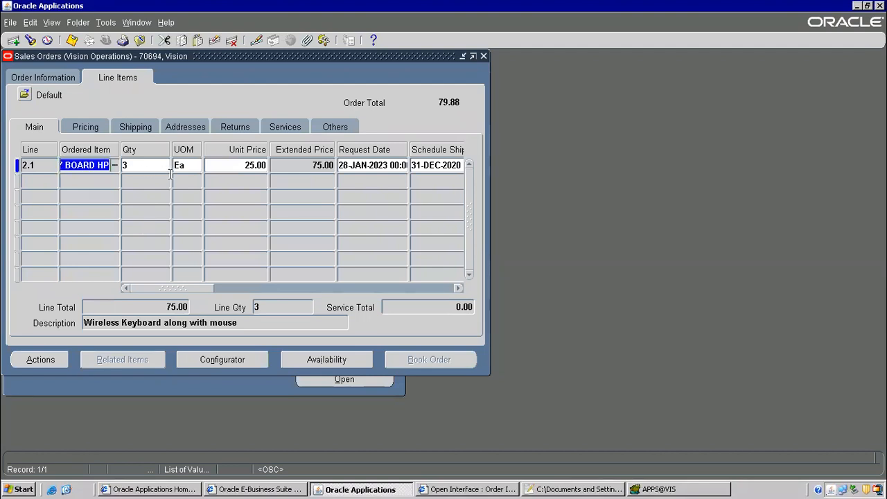
{"action": "left_click", "coordinate": [134, 166]}
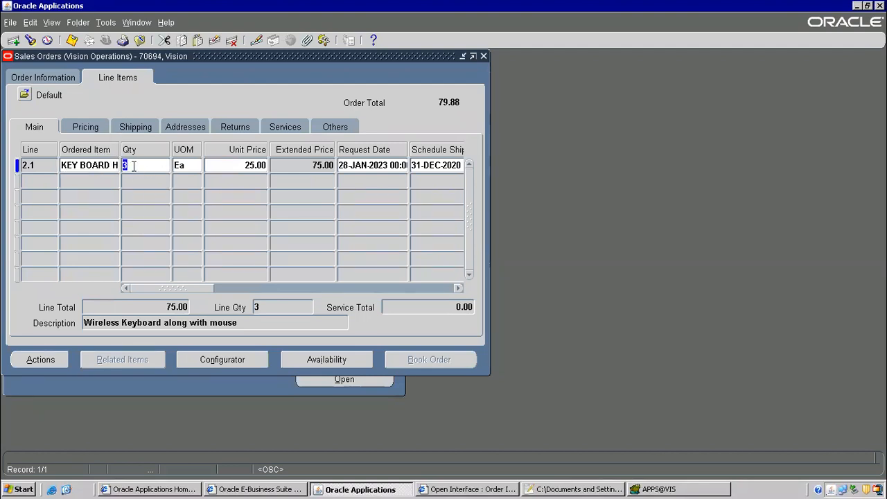
Check the ordered item's availability in the line's warehouse, including on-hand quantity, and close the availability details
{"action": "left_click", "coordinate": [346, 358]}
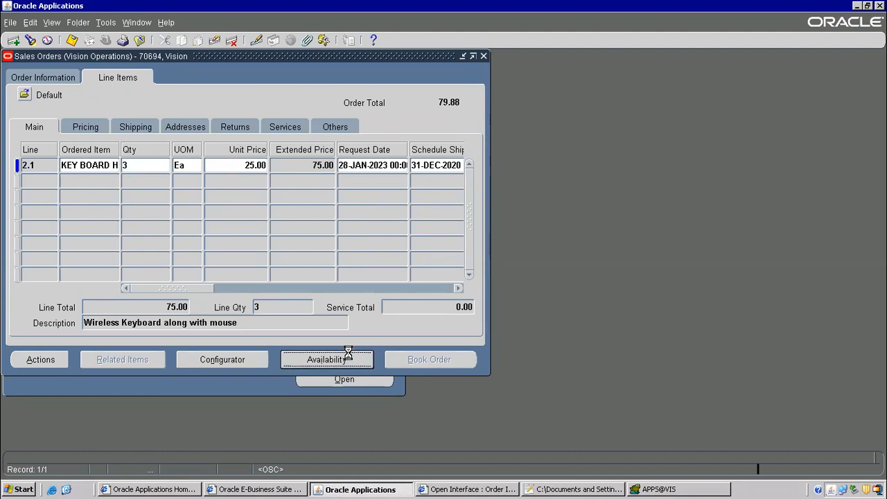
{"action": "left_click", "coordinate": [365, 208]}
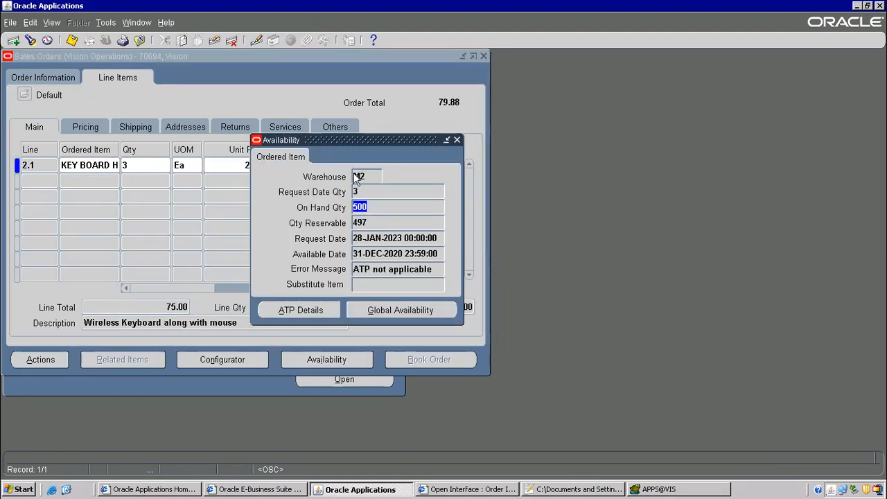
{"action": "left_click", "coordinate": [364, 176]}
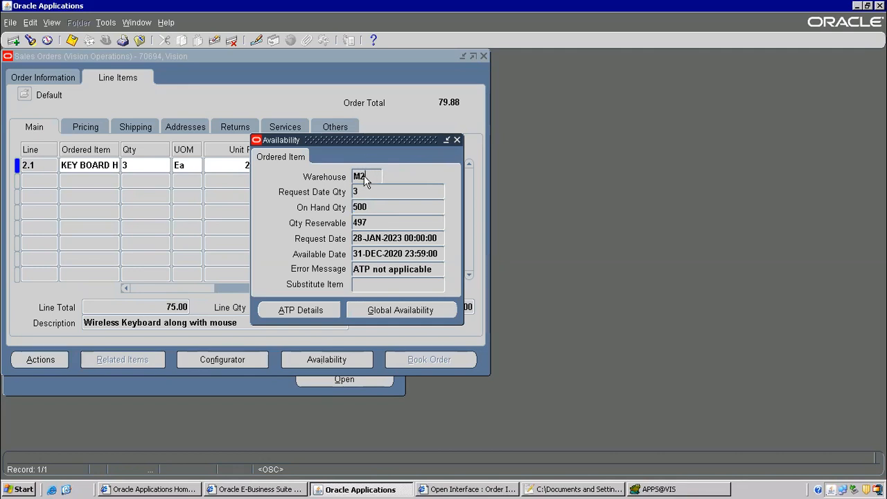
{"action": "left_click", "coordinate": [456, 140]}
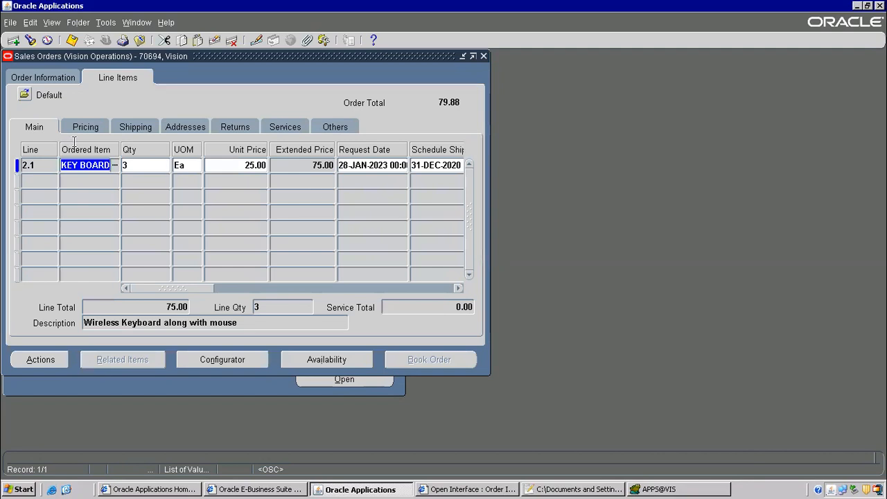
Return to the order's main header information and look up the table behind the header record
{"action": "left_click", "coordinate": [63, 79]}
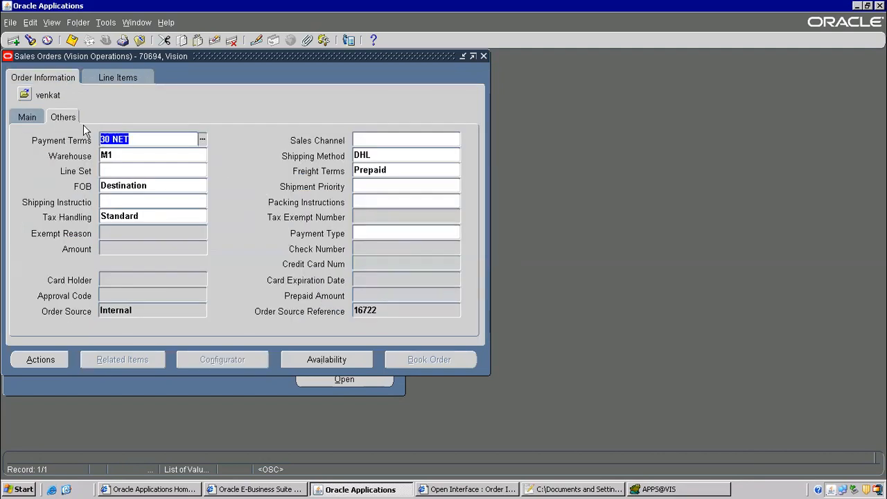
{"action": "left_click", "coordinate": [28, 117]}
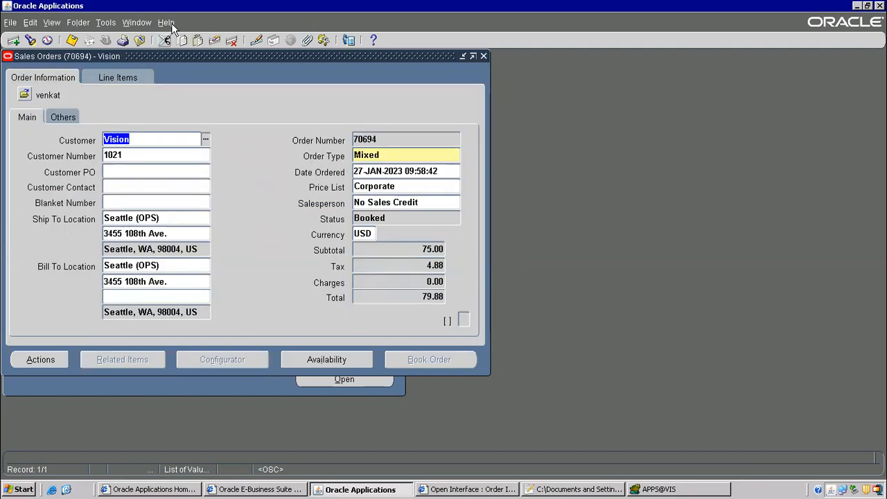
{"action": "left_click", "coordinate": [167, 22]}
{"action": "left_click", "coordinate": [190, 104]}
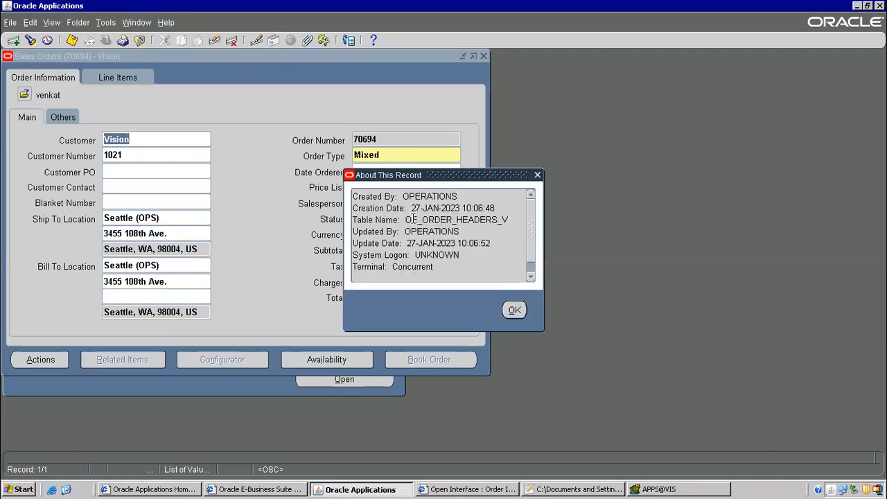
{"action": "left_click_drag", "start_coordinate": [406, 220], "coordinate": [494, 220]}
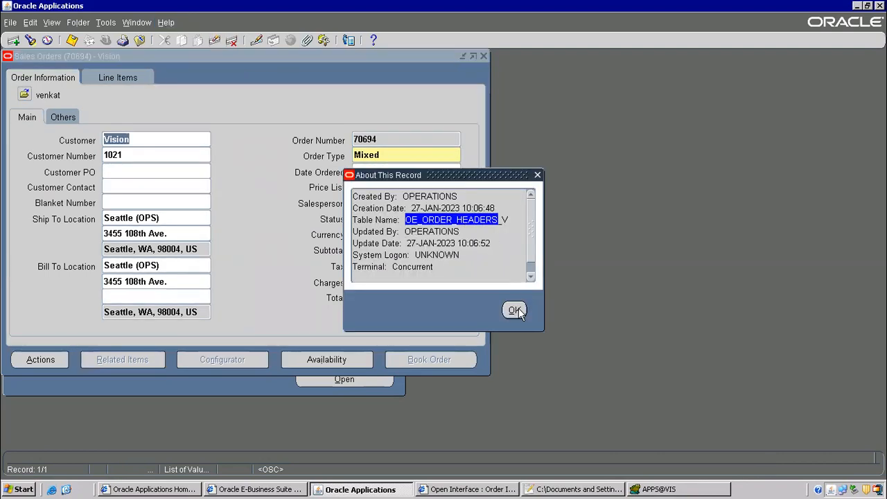
{"action": "left_click", "coordinate": [514, 310]}
Look up the table name behind the sales order's line record in its record details
{"action": "left_click", "coordinate": [125, 78]}
{"action": "left_click", "coordinate": [166, 22]}
{"action": "left_click", "coordinate": [178, 103]}
{"action": "left_click_drag", "start_coordinate": [403, 220], "coordinate": [490, 219]}
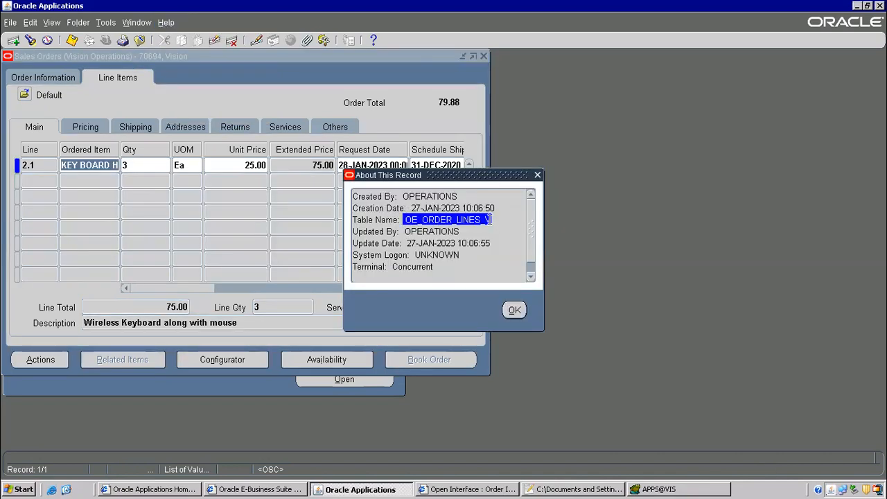
Switch to Chrome and return the eTRM Inventory table list to the 12.2.2 product list
{"action": "mouse_move", "coordinate": [574, 11]}
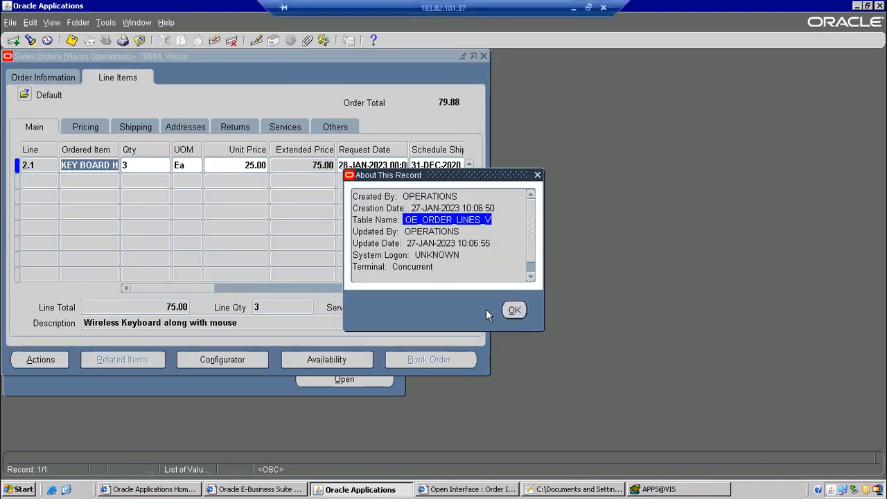
{"action": "left_click", "coordinate": [579, 11]}
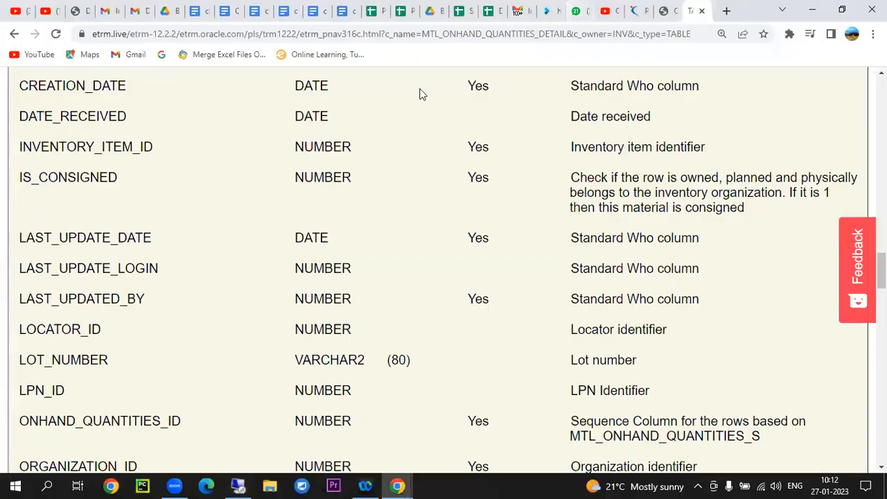
{"action": "left_click", "coordinate": [13, 33]}
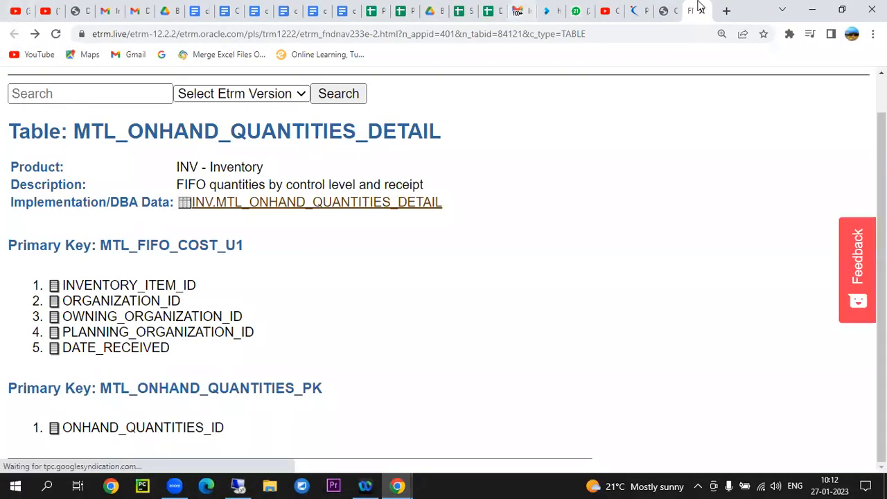
{"action": "left_click", "coordinate": [670, 10]}
{"action": "scroll", "coordinate": [212, 185], "scroll_direction": "up", "scroll_amount": 6}
{"action": "scroll", "coordinate": [212, 185], "scroll_direction": "up", "scroll_amount": 20}
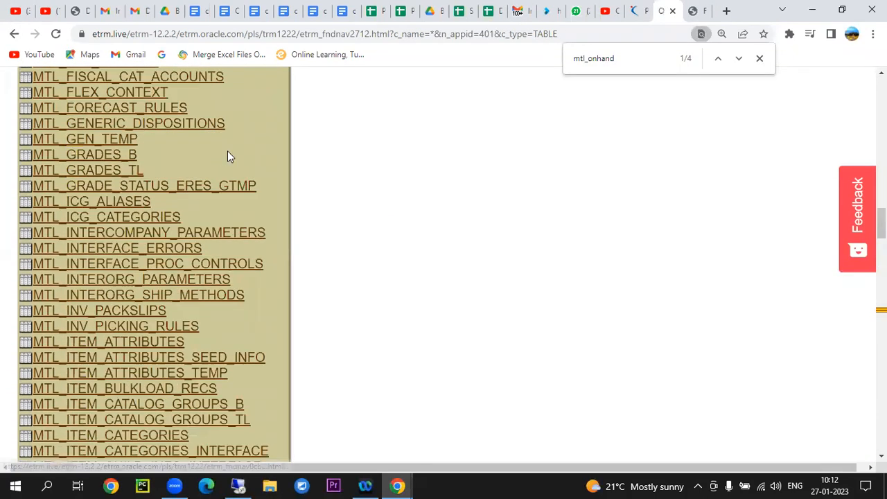
{"action": "scroll", "coordinate": [212, 185], "scroll_direction": "up", "scroll_amount": 10}
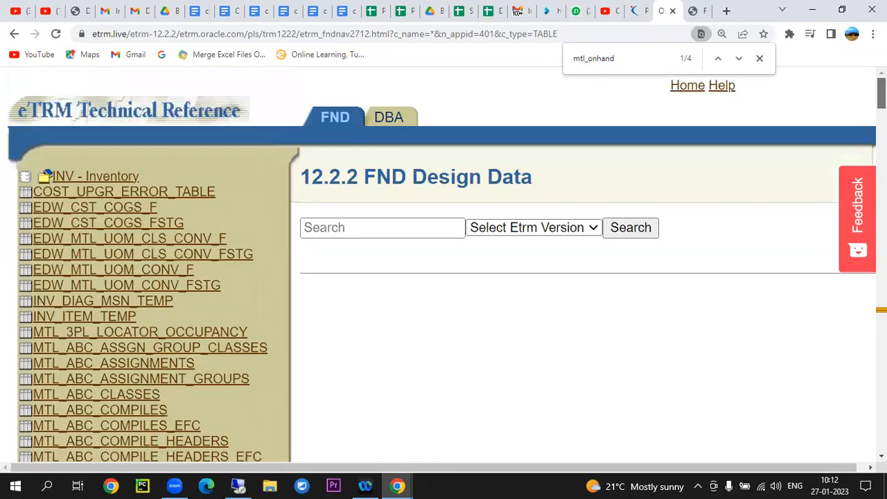
{"action": "left_click", "coordinate": [376, 232]}
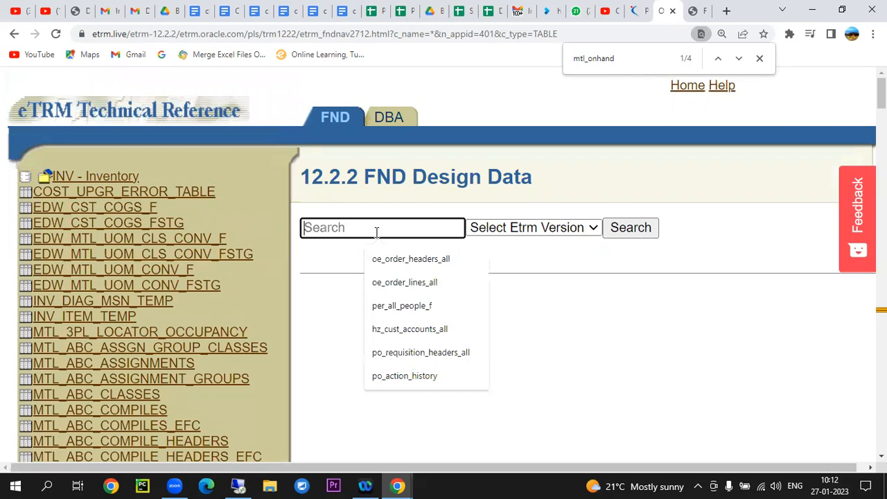
{"action": "left_click", "coordinate": [14, 33]}
{"action": "left_click", "coordinate": [14, 33]}
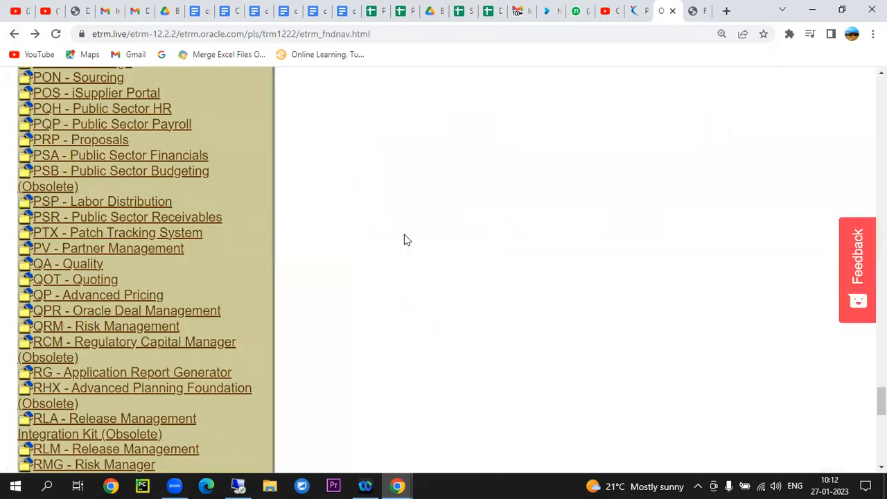
Search the eTRM reference for oe_order_headers_all
{"action": "scroll", "coordinate": [415, 239], "scroll_direction": "up", "scroll_amount": 20}
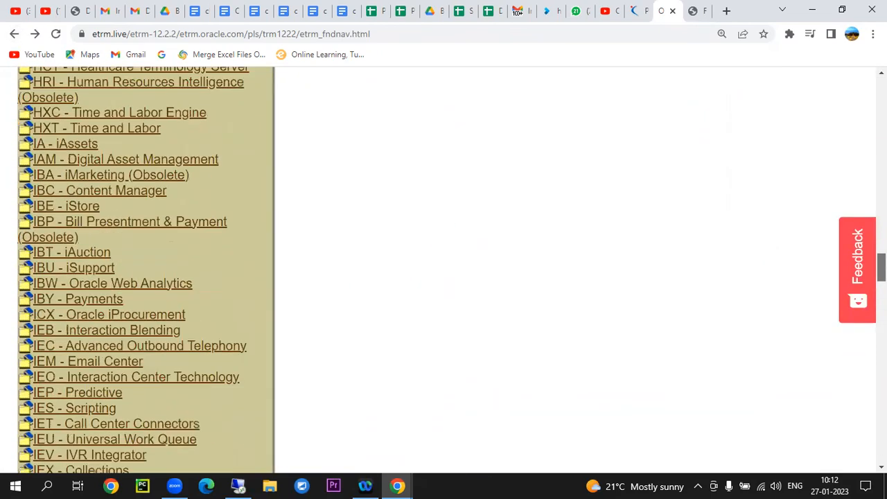
{"action": "scroll", "coordinate": [637, 176], "scroll_direction": "up", "scroll_amount": 10}
{"action": "left_click", "coordinate": [364, 227]}
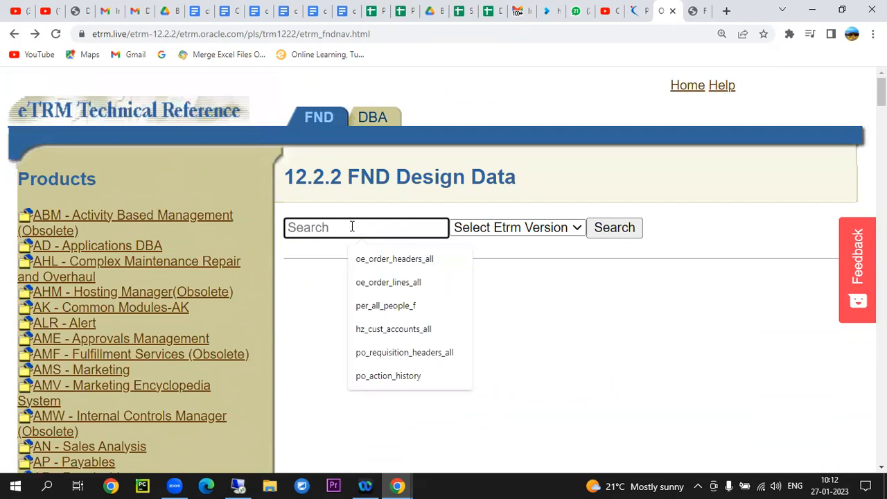
{"action": "left_click", "coordinate": [395, 260]}
{"action": "left_click", "coordinate": [619, 232]}
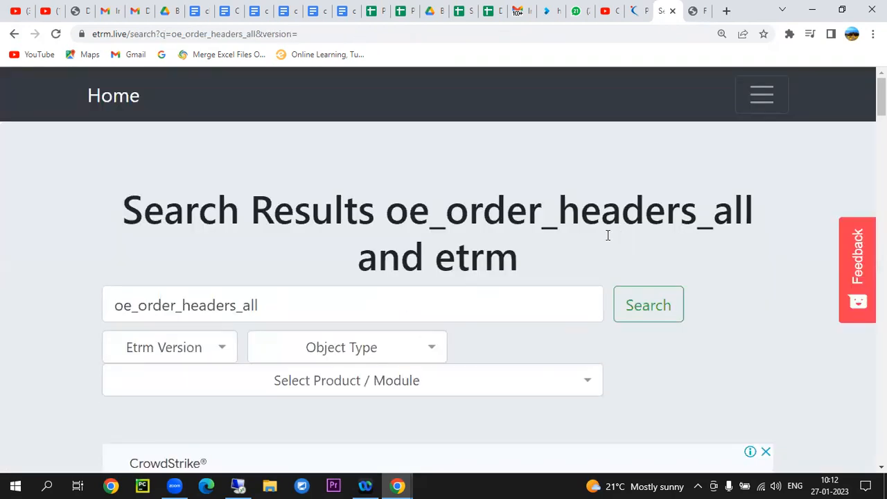
Open the 12.1.1 OE_ORDER_HEADERS_ALL table from the search results and examine its primary key and foreign keys
{"action": "scroll", "coordinate": [490, 276], "scroll_direction": "down", "scroll_amount": 8}
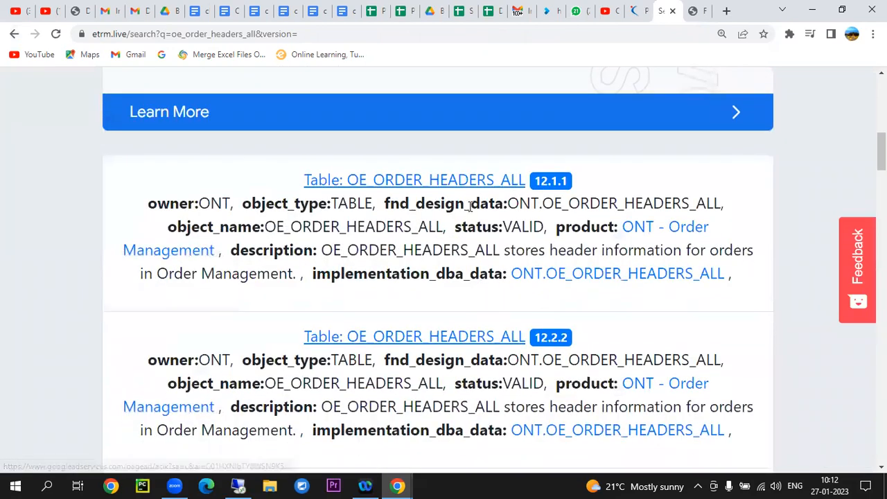
{"action": "left_click", "coordinate": [429, 181]}
{"action": "scroll", "coordinate": [435, 229], "scroll_direction": "down", "scroll_amount": 3}
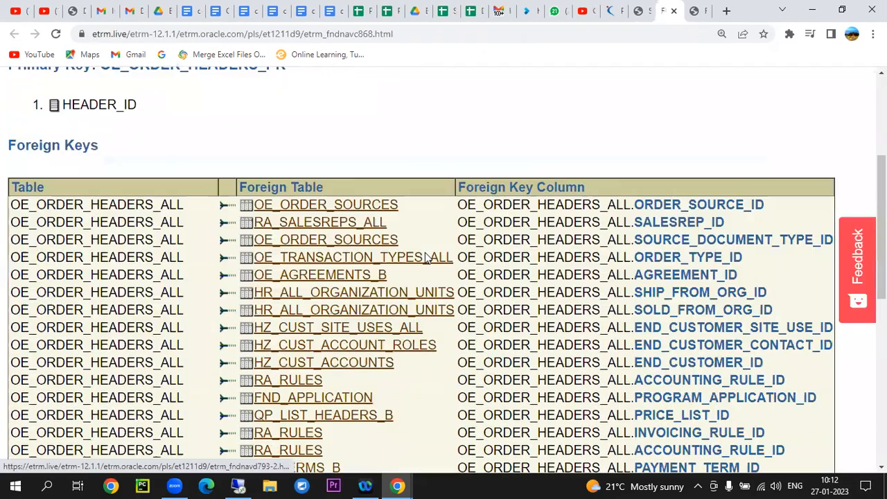
{"action": "scroll", "coordinate": [426, 258], "scroll_direction": "down", "scroll_amount": 1}
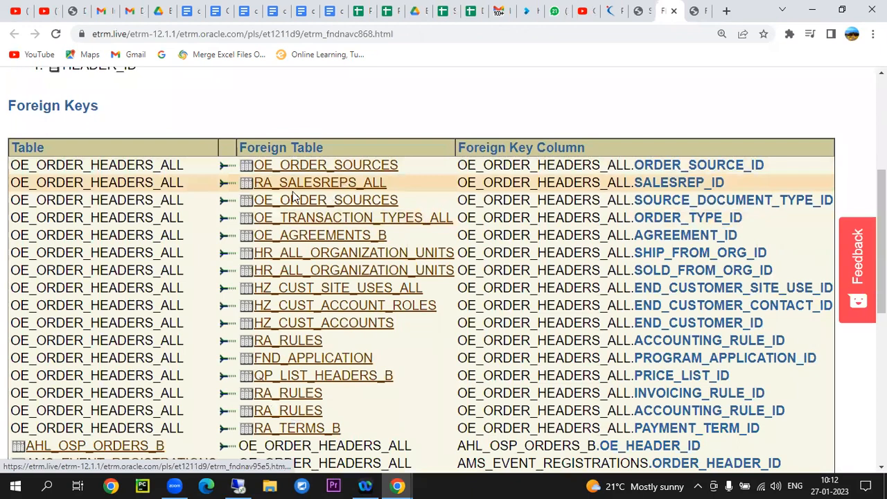
{"action": "scroll", "coordinate": [293, 198], "scroll_direction": "up", "scroll_amount": 5}
{"action": "left_click_drag", "start_coordinate": [13, 277], "coordinate": [156, 335]}
{"action": "scroll", "coordinate": [631, 258], "scroll_direction": "down", "scroll_amount": 1}
Find oe_order_lines on the table page and examine the HEADER_ID foreign key linking order lines to headers
{"action": "left_click", "coordinate": [631, 258]}
{"action": "key", "text": "ctrl+f"}
{"action": "type", "text": "oe_order_lines"}
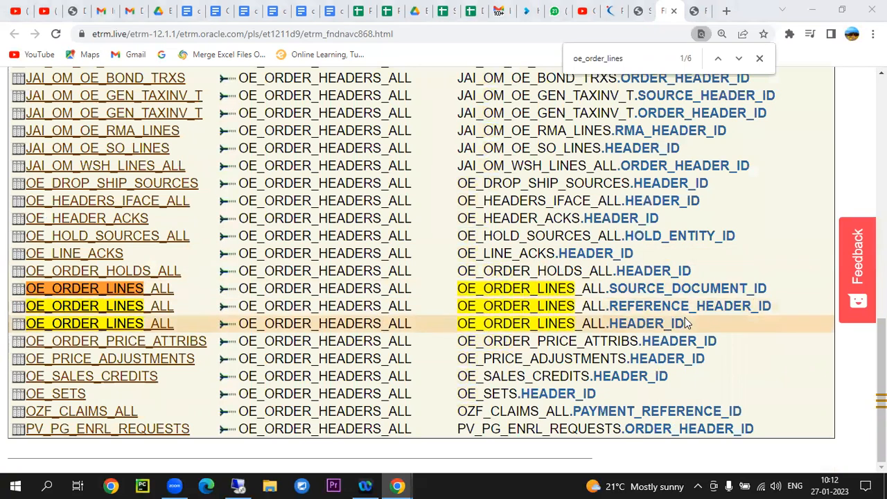
{"action": "left_click_drag", "start_coordinate": [609, 325], "coordinate": [241, 333]}
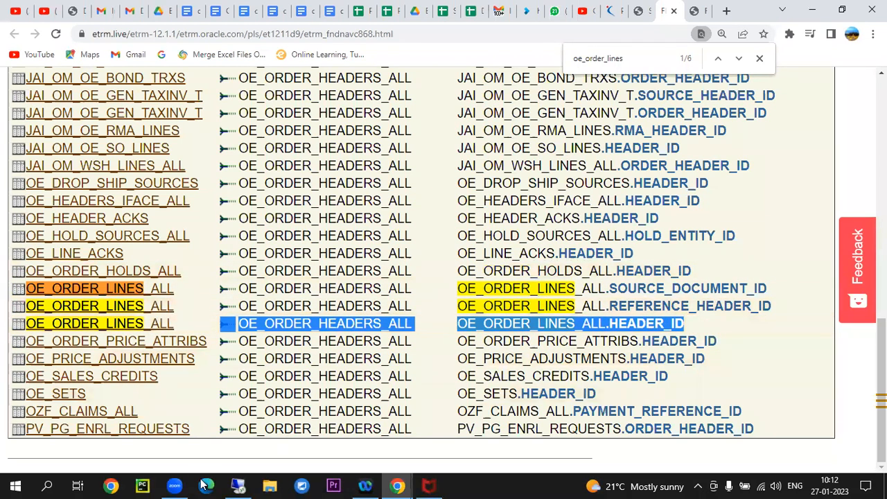
Return to Oracle Applications to close the line's record details and bring up the on-hand query in Toad
{"action": "left_click", "coordinate": [237, 485]}
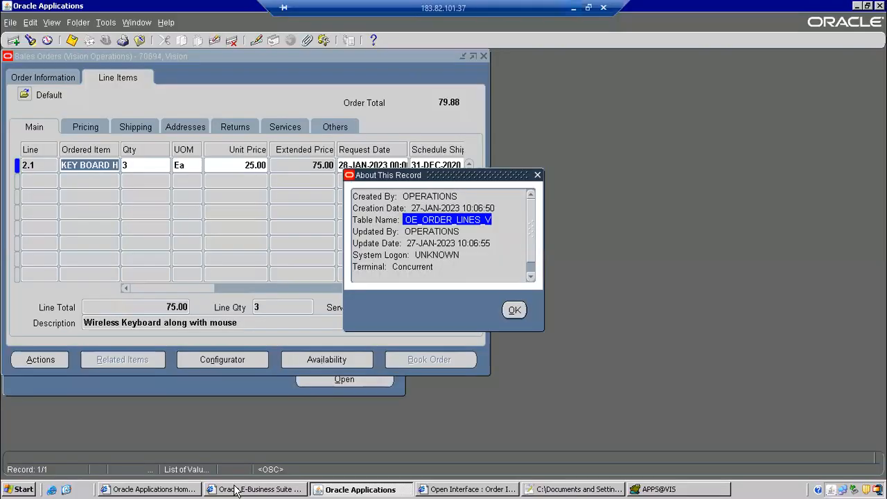
{"action": "left_click", "coordinate": [511, 310]}
{"action": "left_click", "coordinate": [649, 489]}
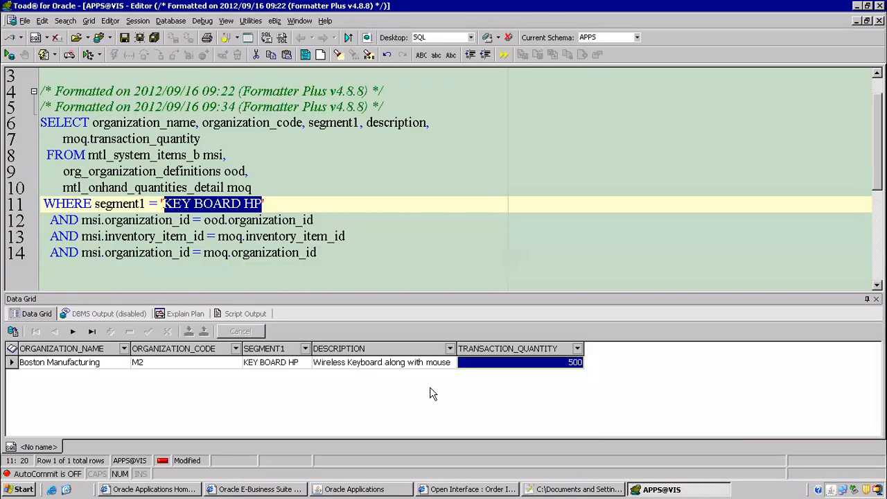
Switch to the Notepad++ notes and add the flow step "5) order entry & booking" on line 35
{"action": "left_click", "coordinate": [568, 489]}
{"action": "scroll", "coordinate": [361, 313], "scroll_direction": "down", "scroll_amount": 9}
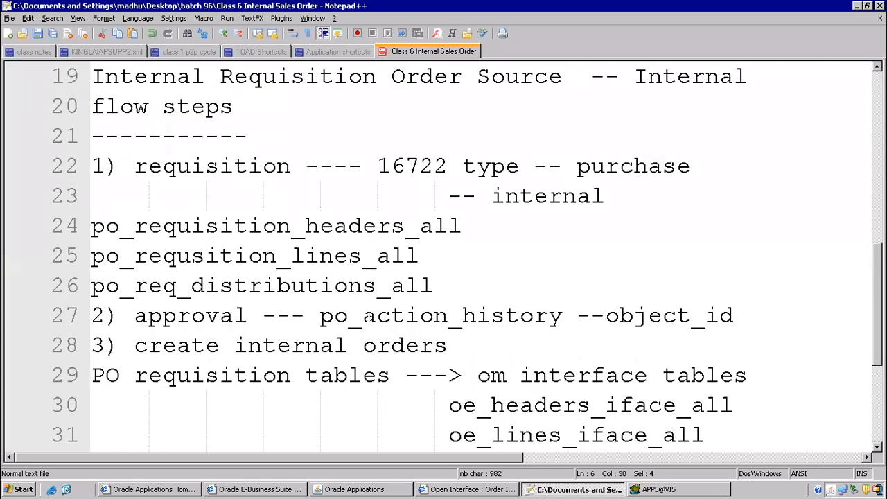
{"action": "left_click", "coordinate": [147, 286]}
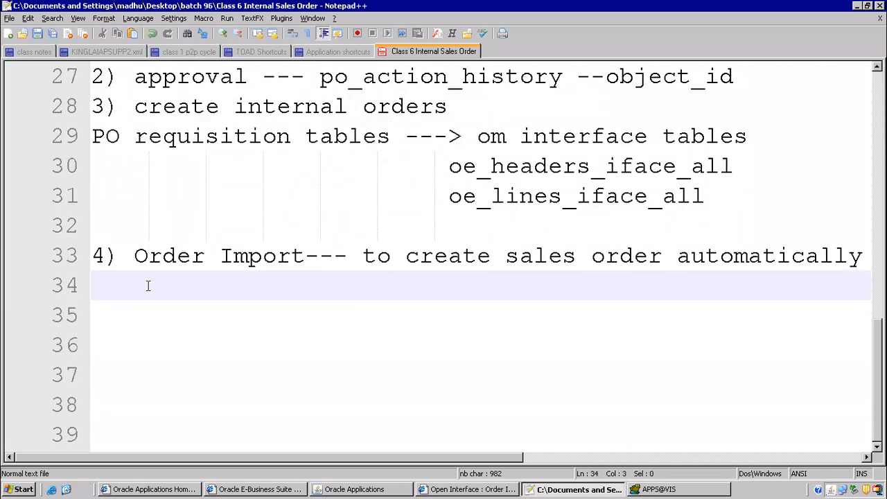
{"action": "key", "text": "Return"}
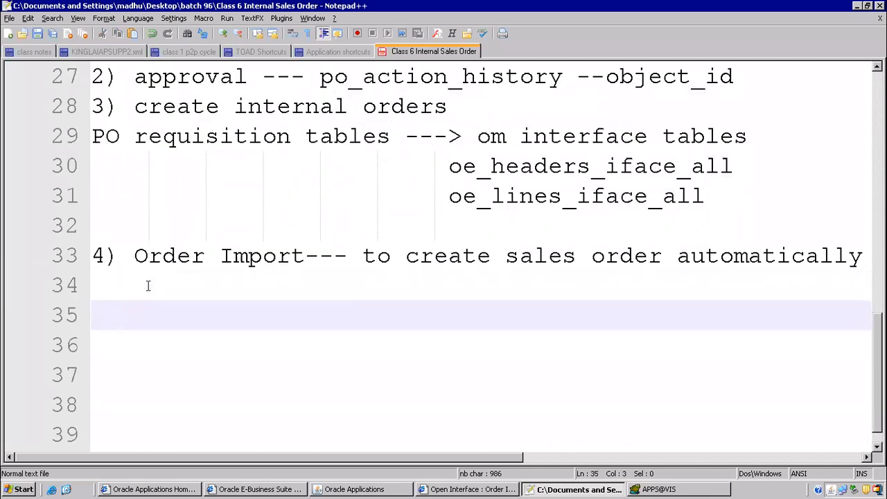
{"action": "type", "text": "5)"}
{"action": "type", "text": " opr"}
{"action": "key", "text": "BackSpace"}
{"action": "key", "text": "BackSpace"}
{"action": "type", "text": "rder"}
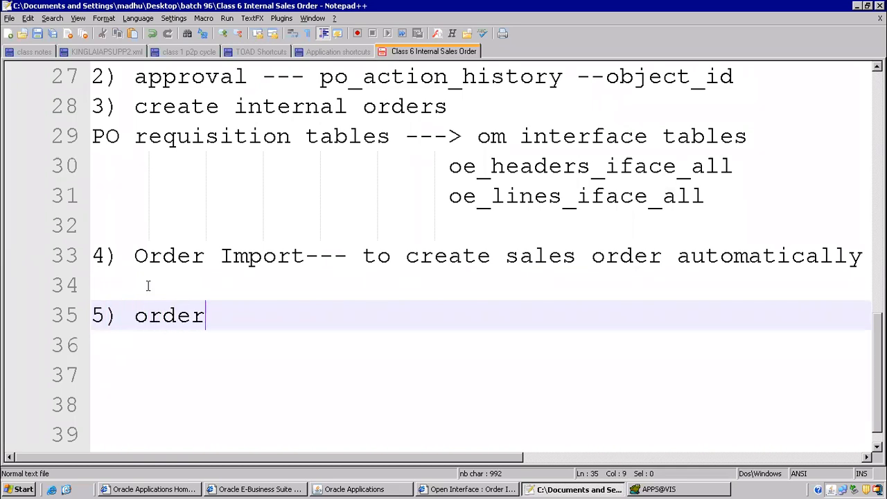
{"action": "type", "text": " entry & booking"}
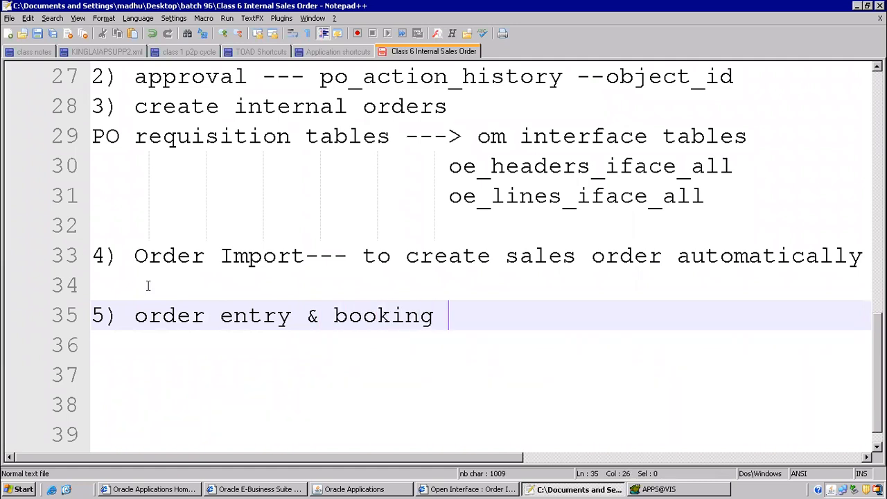
{"action": "key", "text": "Return"}
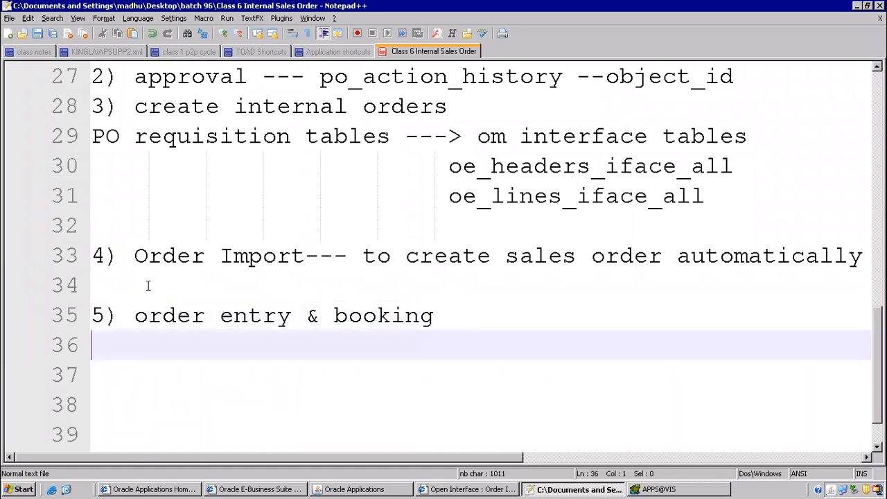
Append "---" and the sales order number copied from the Sales Orders form to the "order entry & booking" line in the notes
{"action": "scroll", "coordinate": [324, 305], "scroll_direction": "down", "scroll_amount": 1}
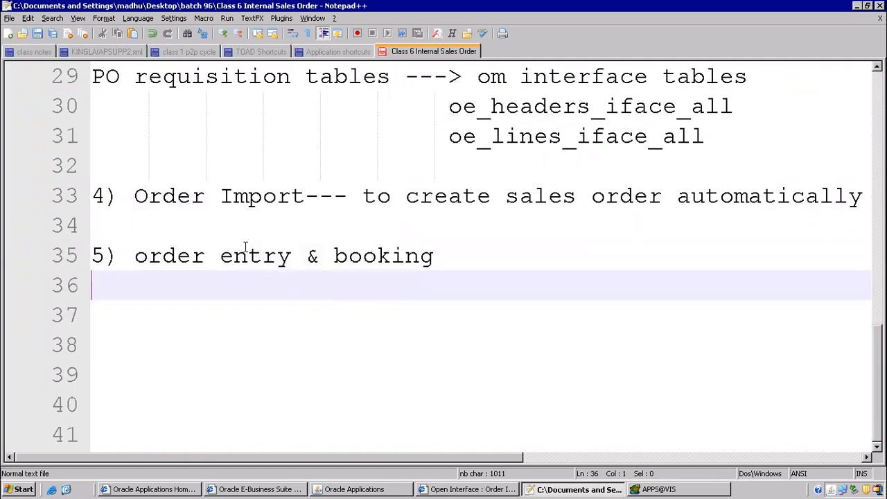
{"action": "left_click_drag", "start_coordinate": [197, 250], "coordinate": [448, 255]}
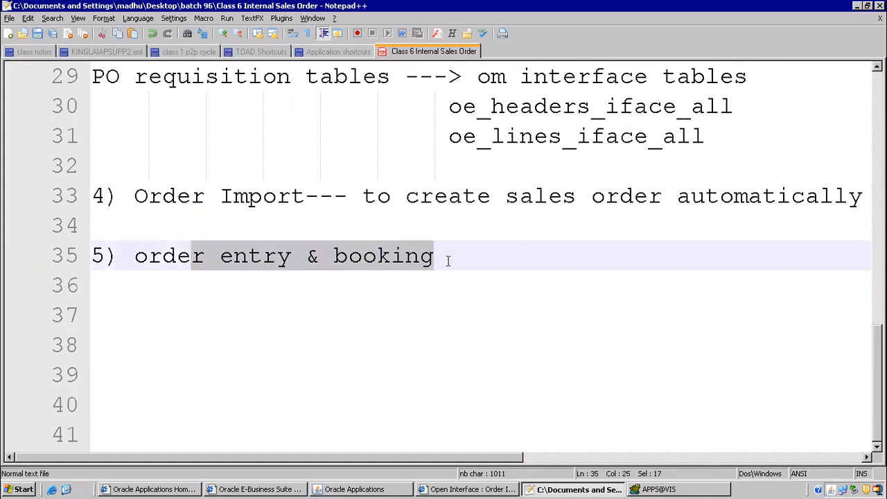
{"action": "left_click", "coordinate": [463, 256]}
{"action": "type", "text": "--->"}
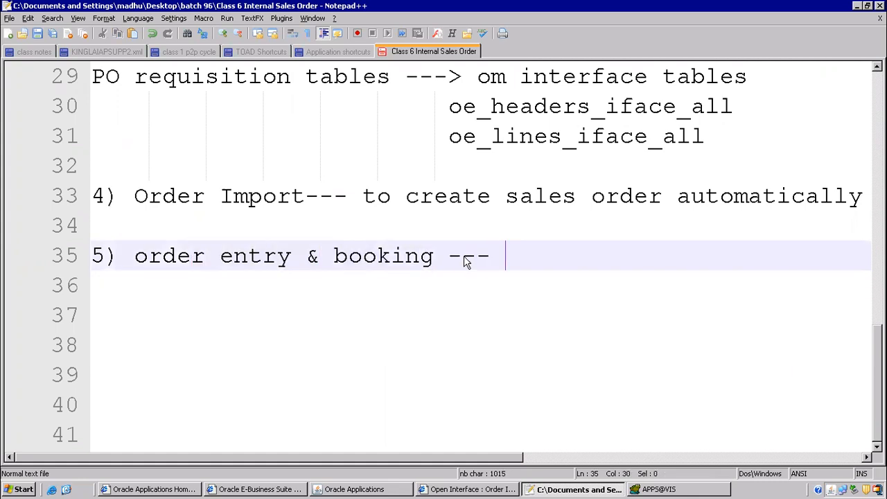
{"action": "key", "text": "alt+Tab"}
{"action": "key", "text": "alt+Tab"}
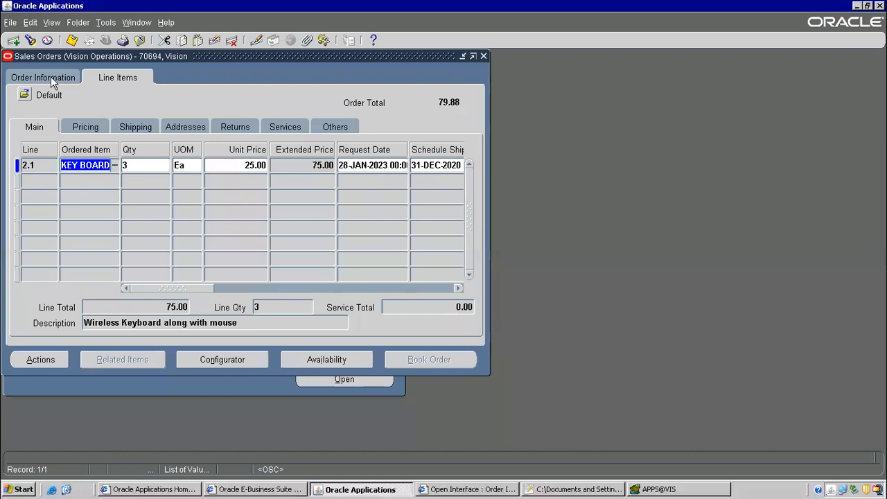
{"action": "left_click", "coordinate": [52, 81]}
{"action": "left_click", "coordinate": [391, 140]}
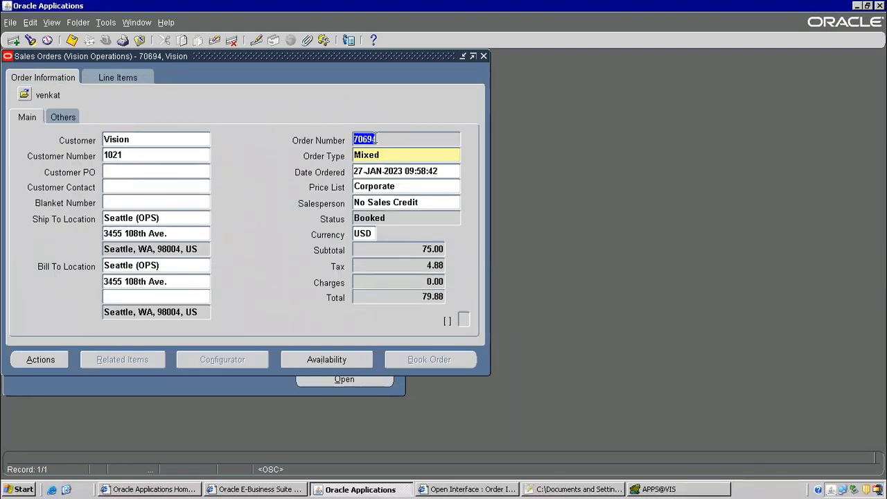
{"action": "key", "text": "ctrl+c"}
{"action": "key", "text": "alt+Tab"}
{"action": "key", "text": "ctrl+v"}
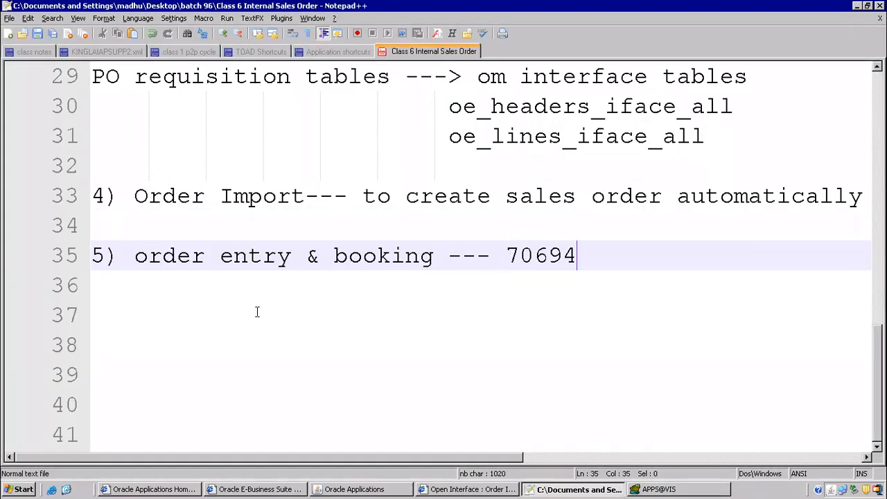
Record the order header status as "h- Booked" on line 36 of the notes, copying the status from the sales order
{"action": "key", "text": "Return"}
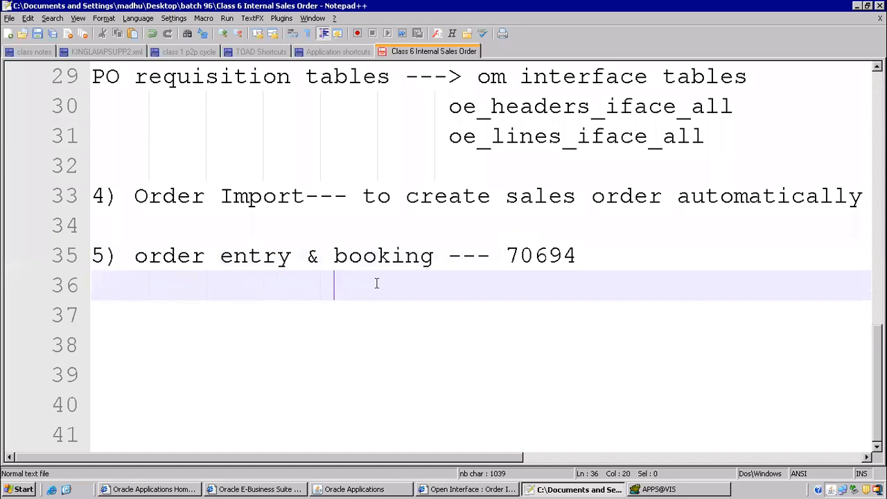
{"action": "key", "text": "BackSpace"}
{"action": "key", "text": "BackSpace"}
{"action": "key", "text": "BackSpace"}
{"action": "type", "text": "h-"}
{"action": "key", "text": "alt+Tab"}
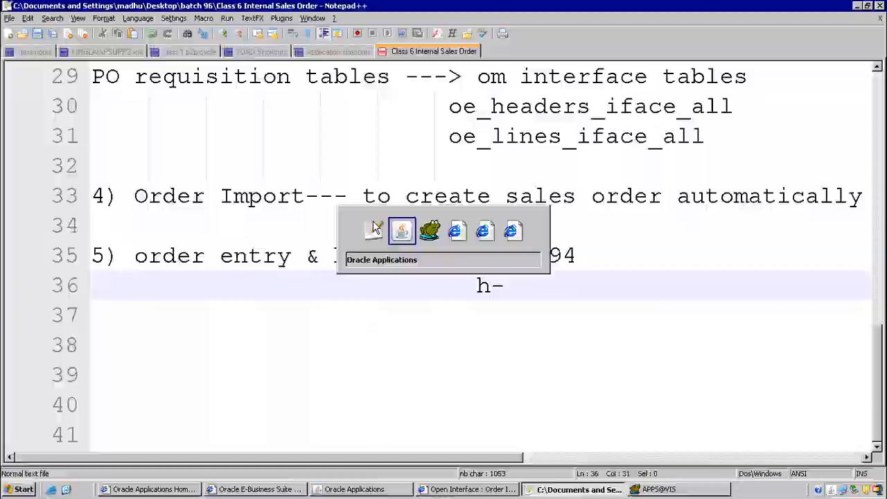
{"action": "left_click", "coordinate": [376, 216]}
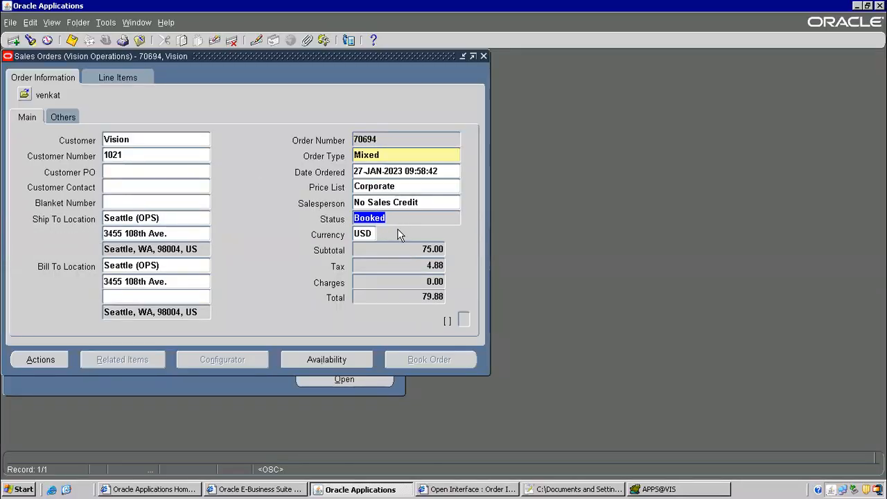
{"action": "key", "text": "alt+Tab"}
{"action": "key", "text": "ctrl+v"}
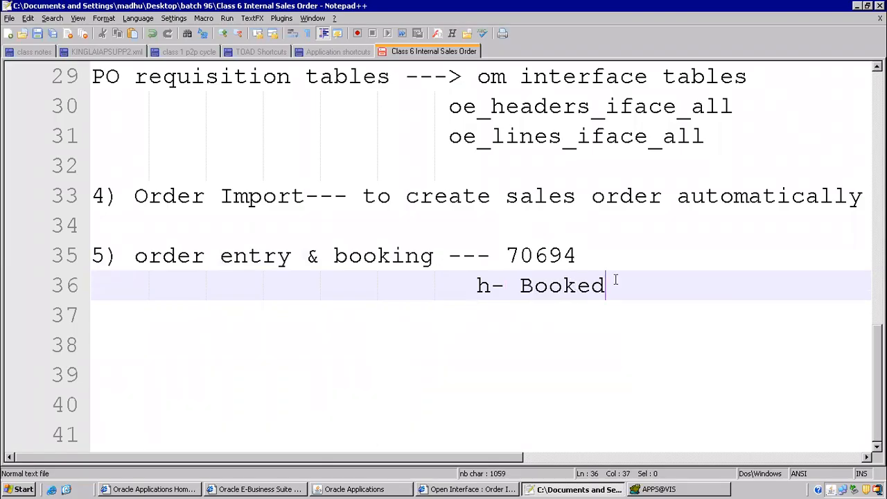
Add the line status as "l - Awaiting Shipping" after the header status, copying it from the sales order's line item
{"action": "type", "text": "l -"}
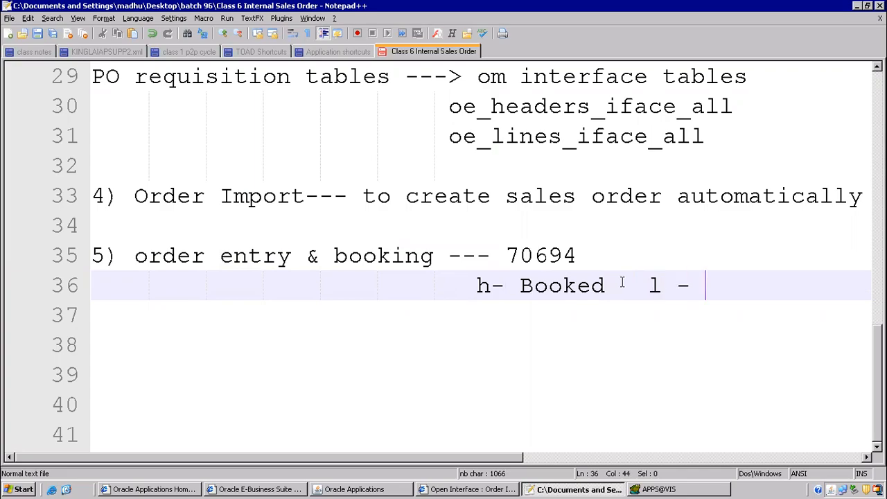
{"action": "key", "text": "alt+Tab"}
{"action": "left_click", "coordinate": [108, 79]}
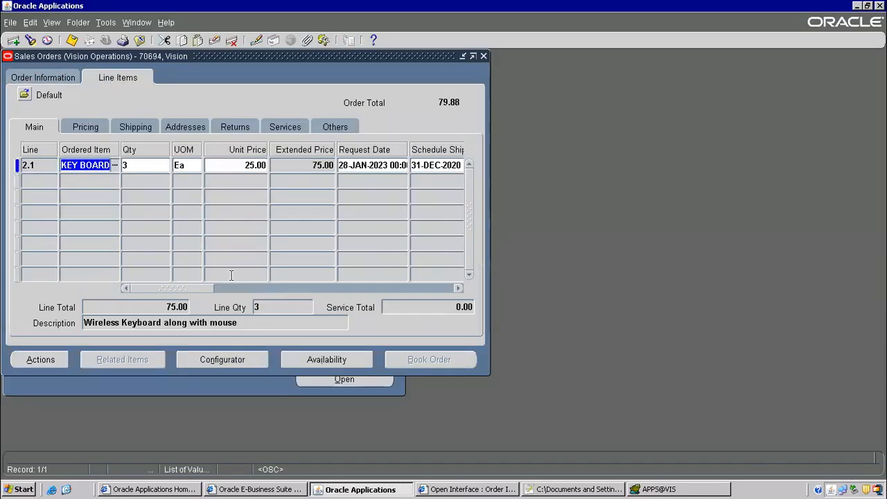
{"action": "left_click_drag", "start_coordinate": [192, 285], "coordinate": [275, 285]}
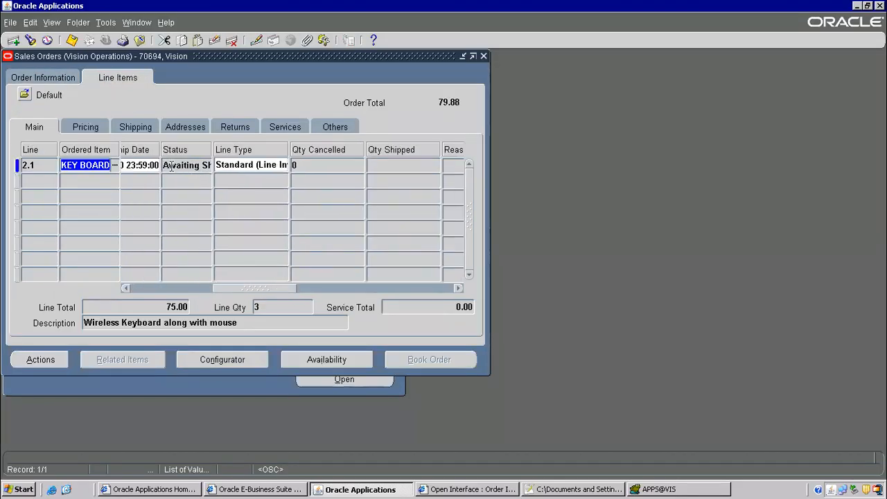
{"action": "left_click", "coordinate": [181, 166]}
{"action": "key", "text": "alt+Tab"}
{"action": "key", "text": "ctrl+v"}
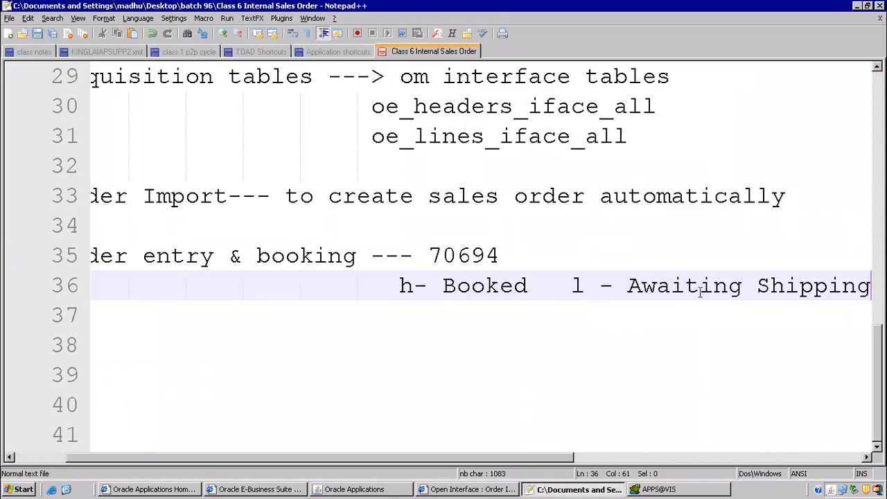
Add the flow step "6) pick release and shipping" on line 37 of the notes
{"action": "key", "text": "Return"}
{"action": "type", "text": "6)"}
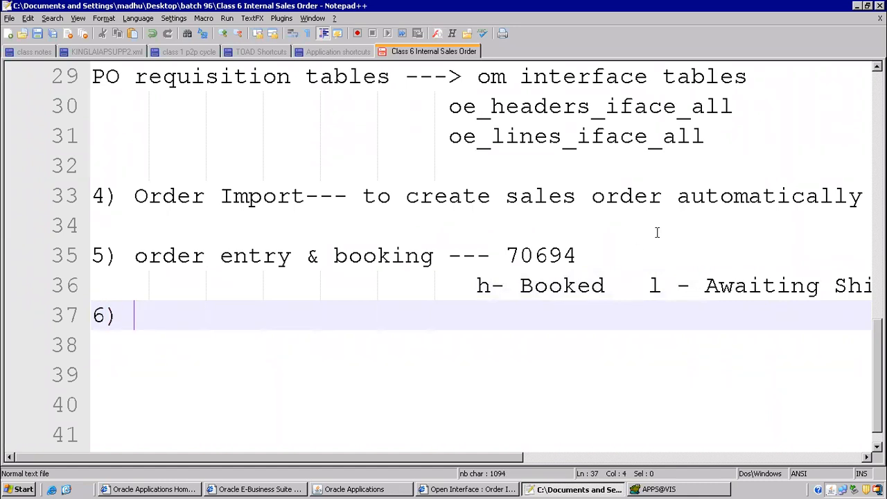
{"action": "scroll", "coordinate": [417, 229], "scroll_direction": "down", "scroll_amount": 1}
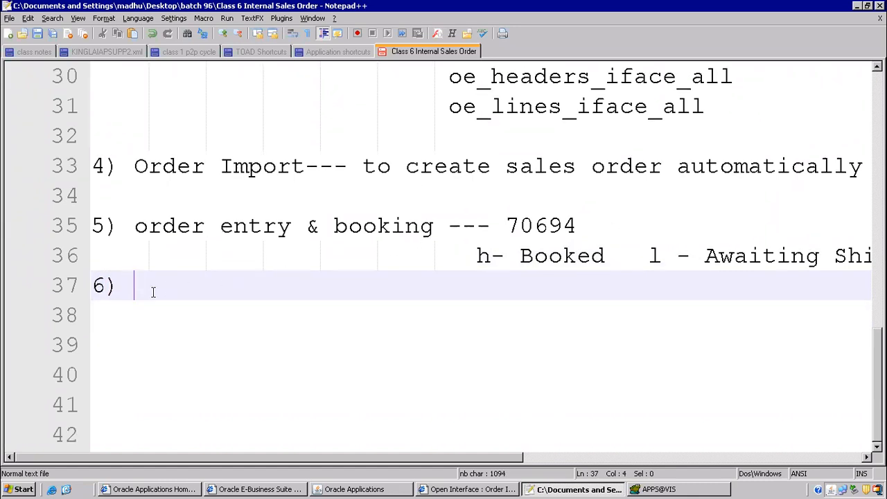
{"action": "type", "text": "pick release and shipping"}
{"action": "key", "text": "Return"}
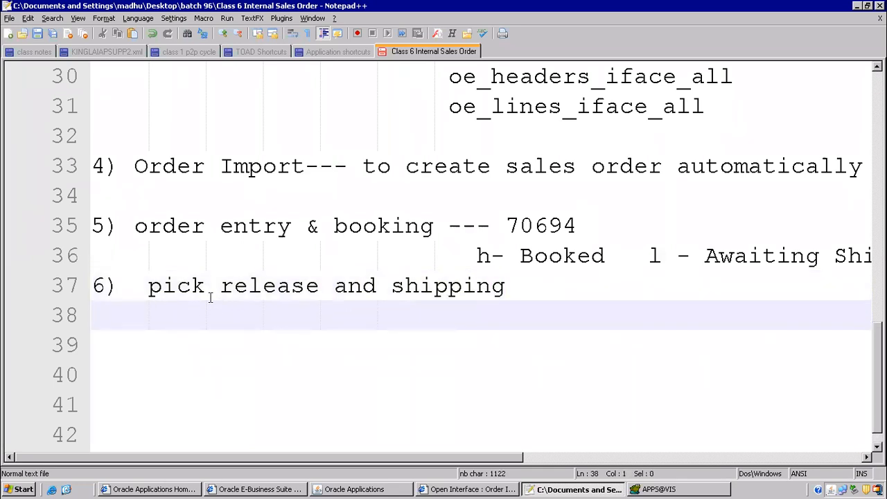
Return to Oracle Applications, close the sales order and open the Release Sales Orders form under Shipping
{"action": "left_click", "coordinate": [360, 489]}
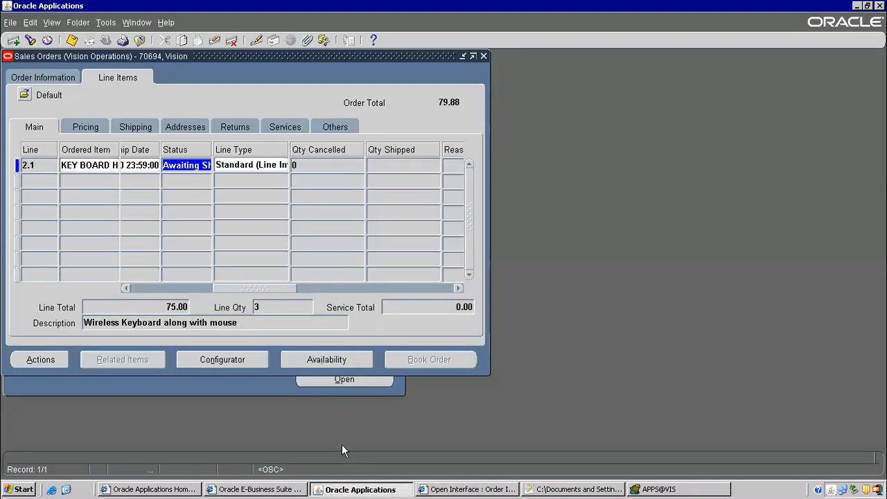
{"action": "left_click", "coordinate": [59, 77]}
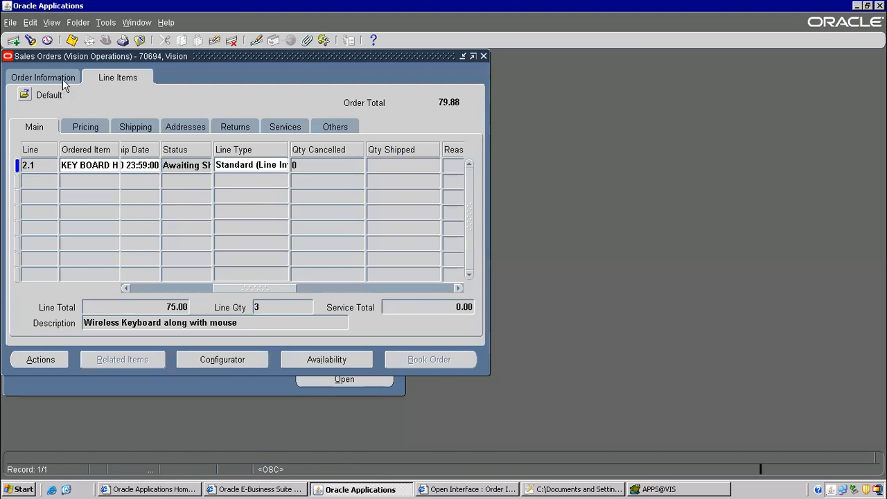
{"action": "left_click", "coordinate": [383, 138]}
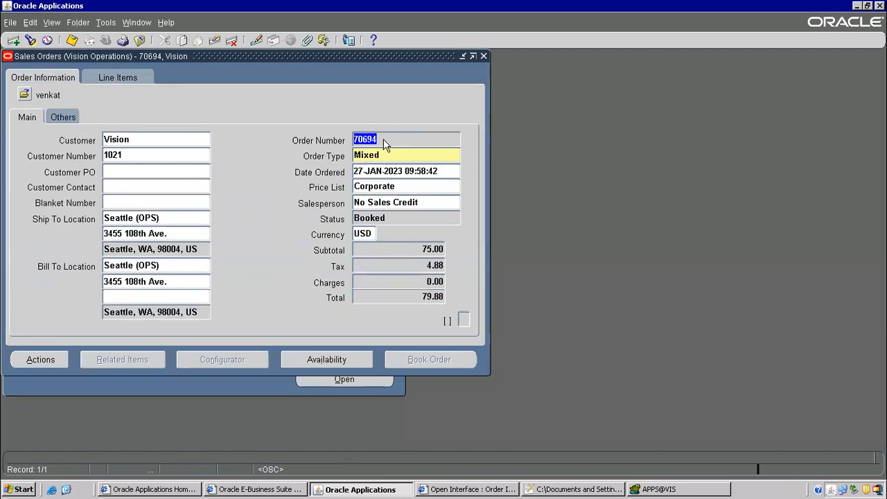
{"action": "key", "text": "F4"}
{"action": "left_click", "coordinate": [105, 22]}
{"action": "left_click", "coordinate": [121, 99]}
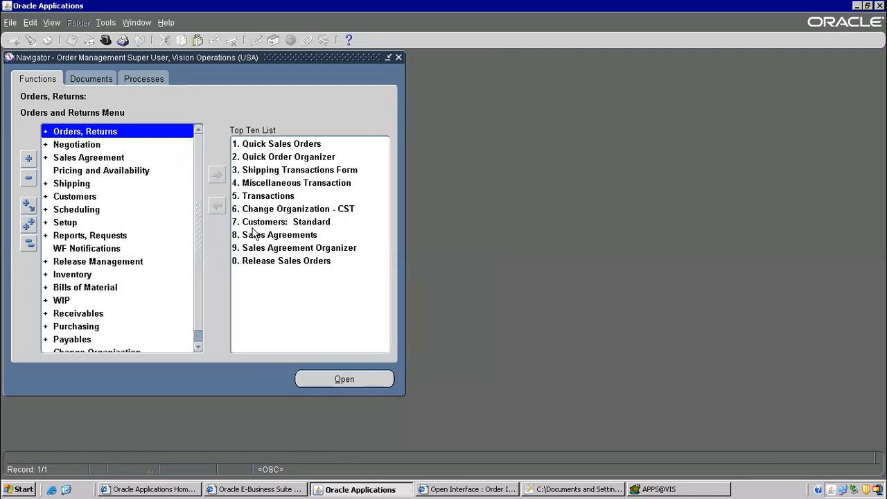
{"action": "double_click", "coordinate": [69, 185]}
{"action": "left_click", "coordinate": [70, 196]}
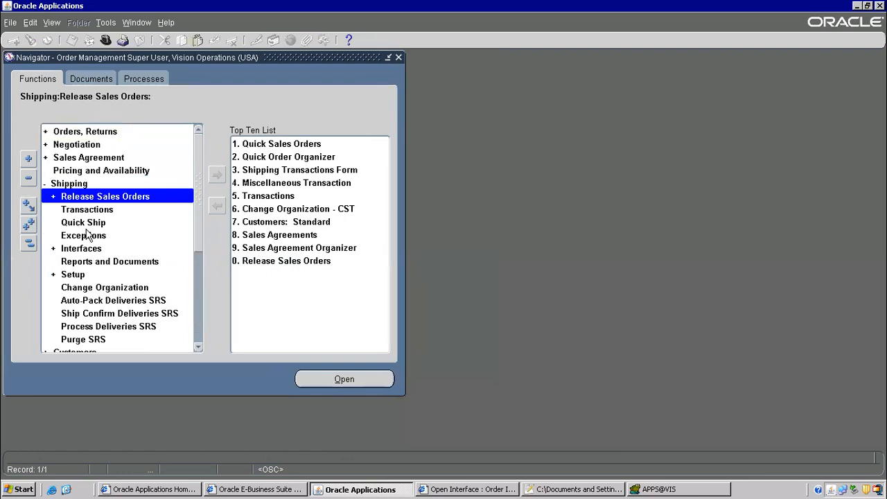
{"action": "double_click", "coordinate": [111, 198]}
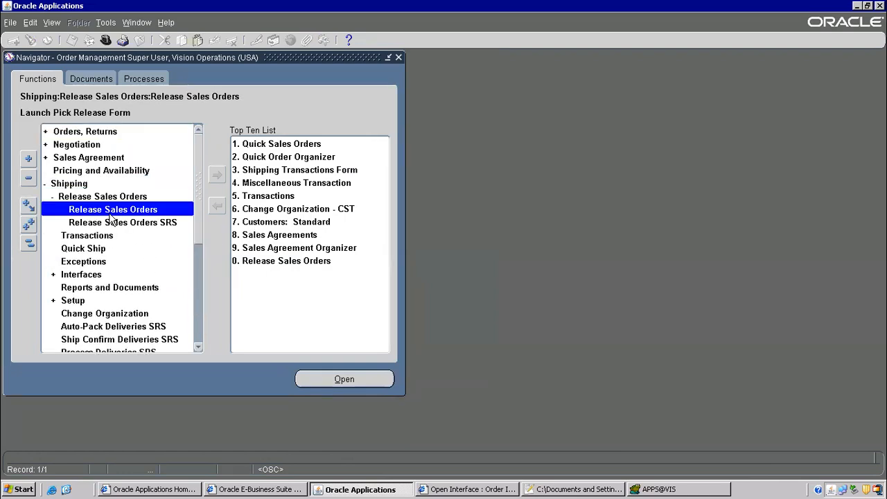
{"action": "double_click", "coordinate": [113, 208]}
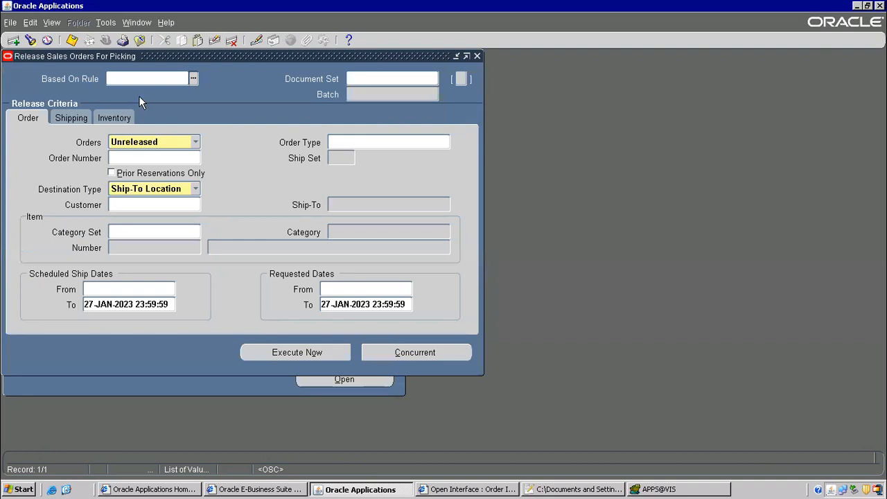
Base the pick release on the Standard rule and enter the internal sales order's number in the order criteria
{"action": "type", "text": "standard"}
{"action": "key", "text": "Tab"}
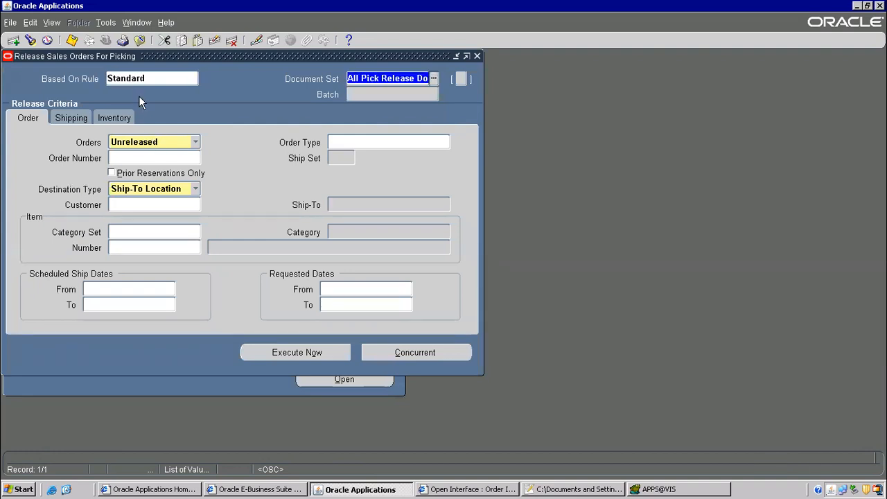
{"action": "left_click", "coordinate": [124, 158]}
{"action": "type", "text": "70614"}
{"action": "left_click", "coordinate": [121, 205]}
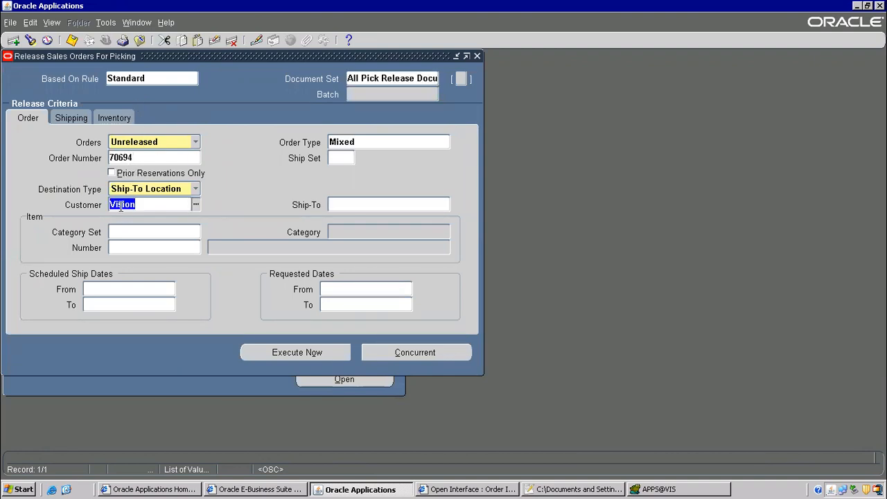
Set the warehouse to M2 in the inventory release criteria
{"action": "left_click", "coordinate": [116, 119]}
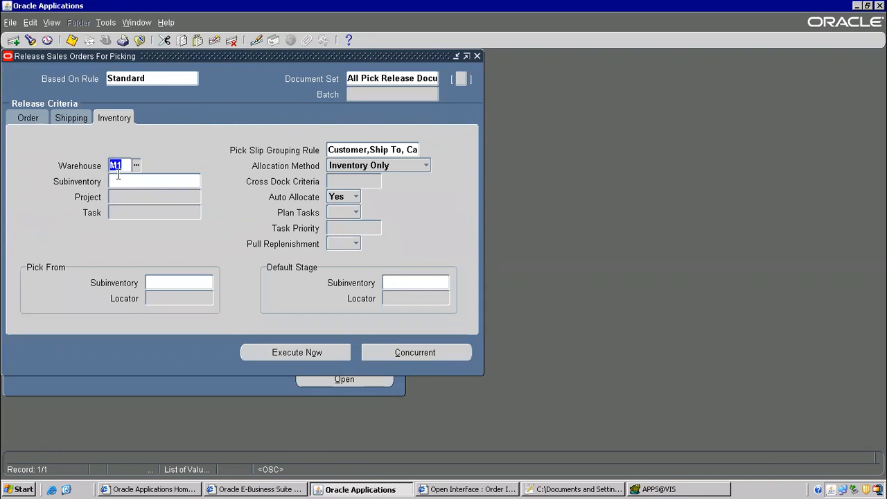
{"action": "type", "text": "m2"}
{"action": "key", "text": "Tab"}
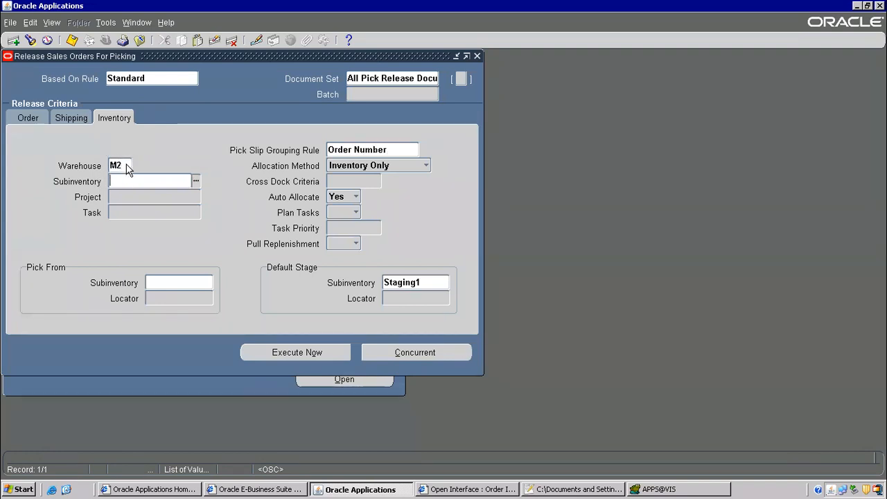
{"action": "double_click", "coordinate": [117, 167]}
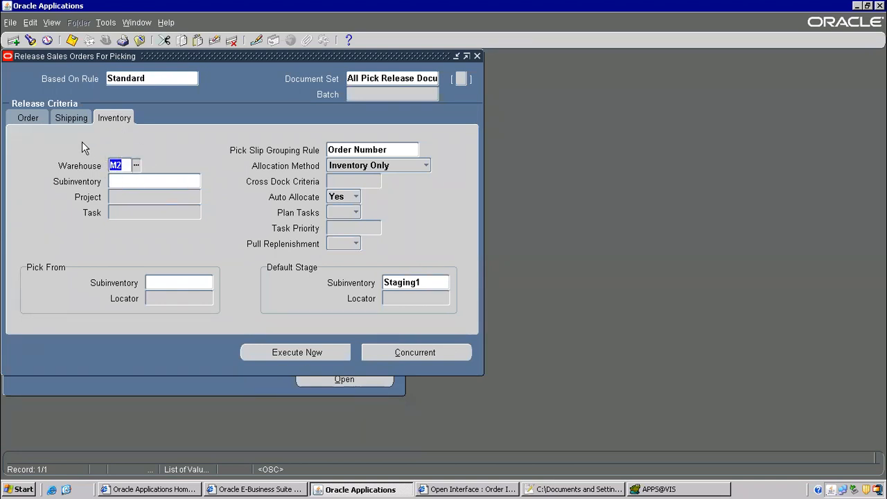
Set Autopack Delivery to Yes in the shipping release criteria and check the Ship Confirm Rule
{"action": "left_click", "coordinate": [78, 116]}
{"action": "left_click", "coordinate": [392, 254]}
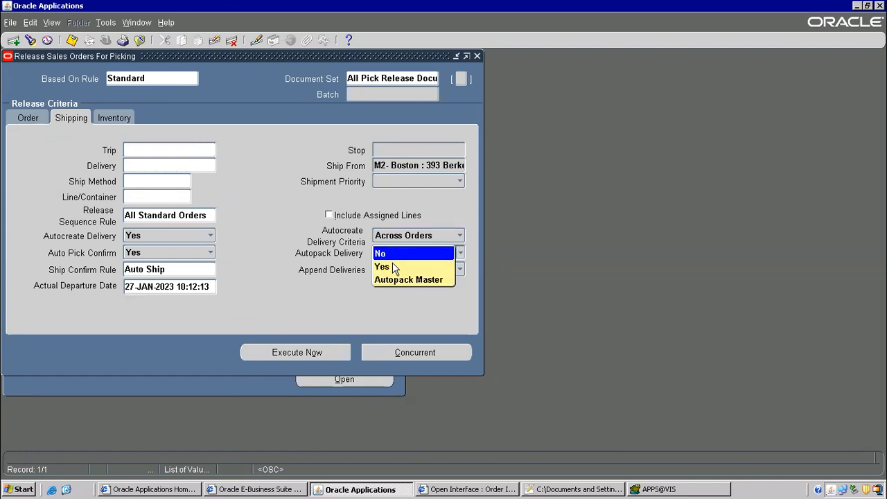
{"action": "left_click", "coordinate": [388, 265]}
{"action": "left_click", "coordinate": [127, 269]}
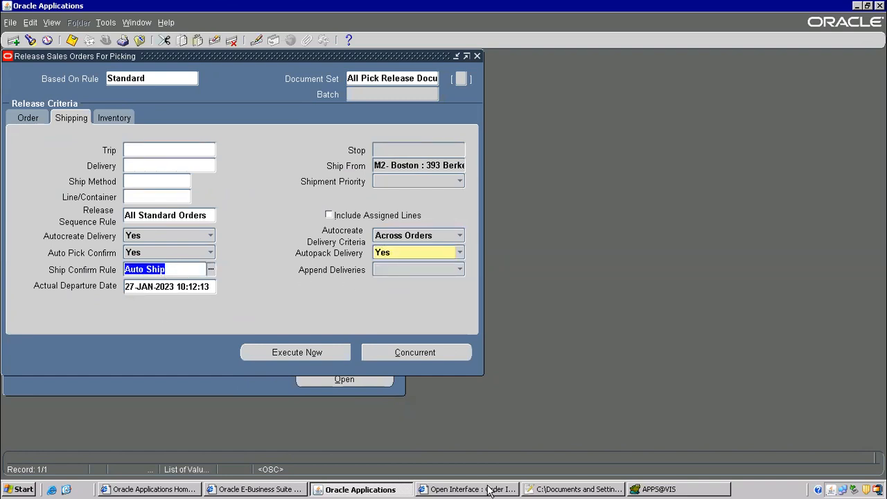
Review the shipping step in the notes, execute the pick release online from Oracle Applications and acknowledge the completion note
{"action": "left_click", "coordinate": [575, 489]}
{"action": "left_click", "coordinate": [409, 286]}
{"action": "left_click_drag", "start_coordinate": [424, 286], "coordinate": [519, 293]}
{"action": "key", "text": "alt+Tab"}
{"action": "left_click", "coordinate": [307, 354]}
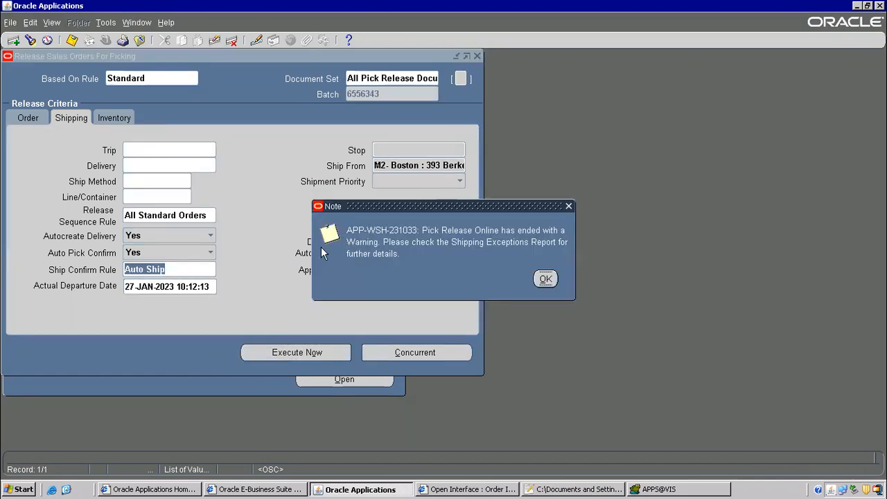
{"action": "left_click", "coordinate": [543, 277]}
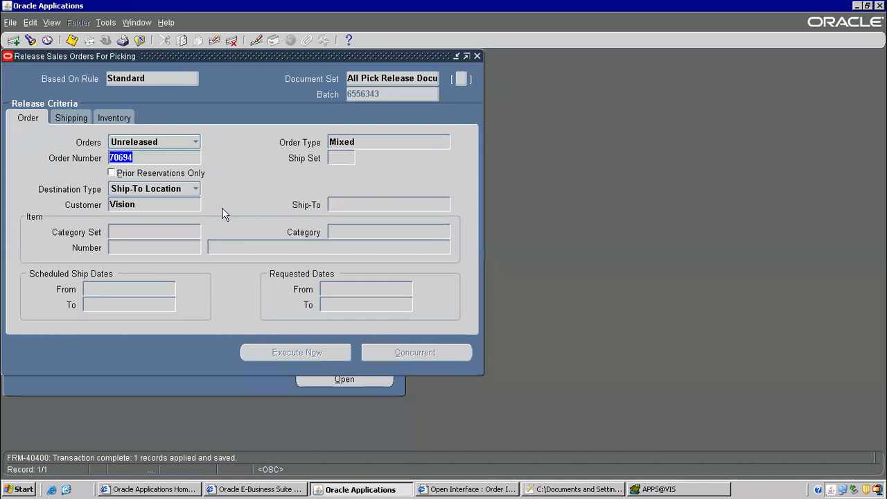
Bring up the concurrent requests list to check the pick release and shipping requests
{"action": "left_click", "coordinate": [52, 22]}
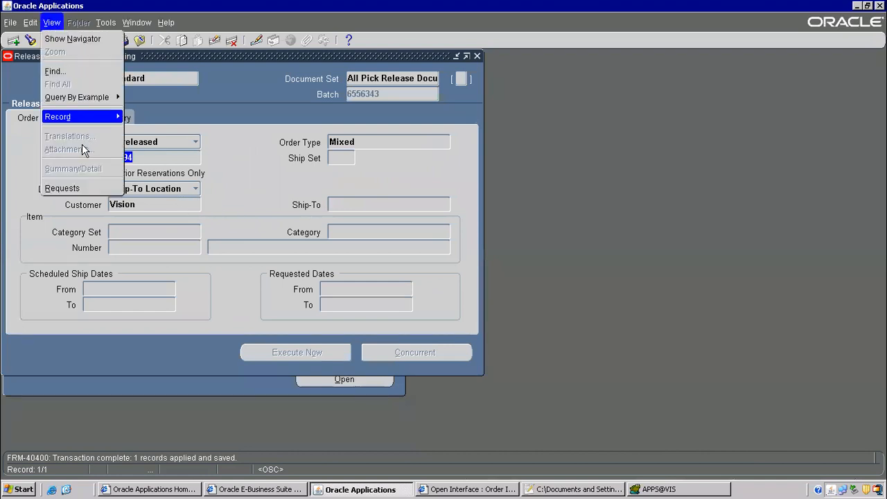
{"action": "left_click", "coordinate": [73, 184]}
{"action": "left_click", "coordinate": [386, 336]}
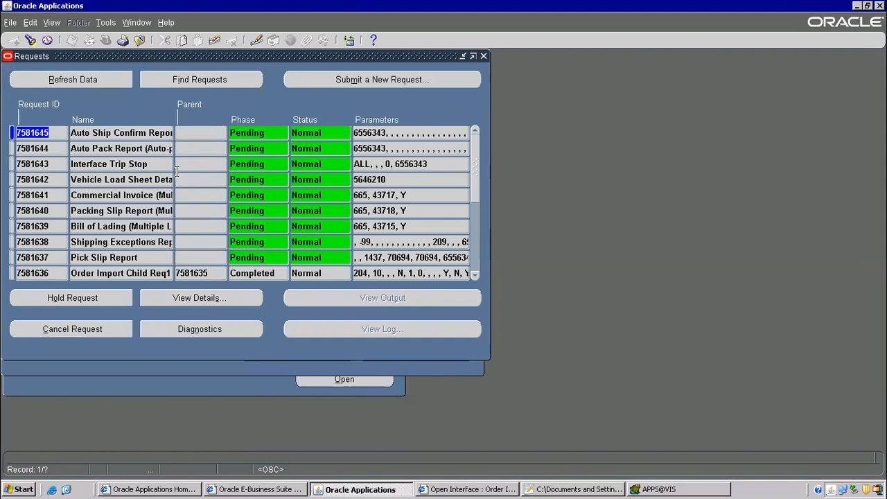
Copy the Pick Slip Report name from the requests list into the Notepad++ notes under pick release and shipping
{"action": "left_click", "coordinate": [127, 257]}
{"action": "key", "text": "ctrl+c"}
{"action": "key", "text": "alt+Tab"}
{"action": "left_click", "coordinate": [205, 323]}
{"action": "key", "text": "ctrl+v"}
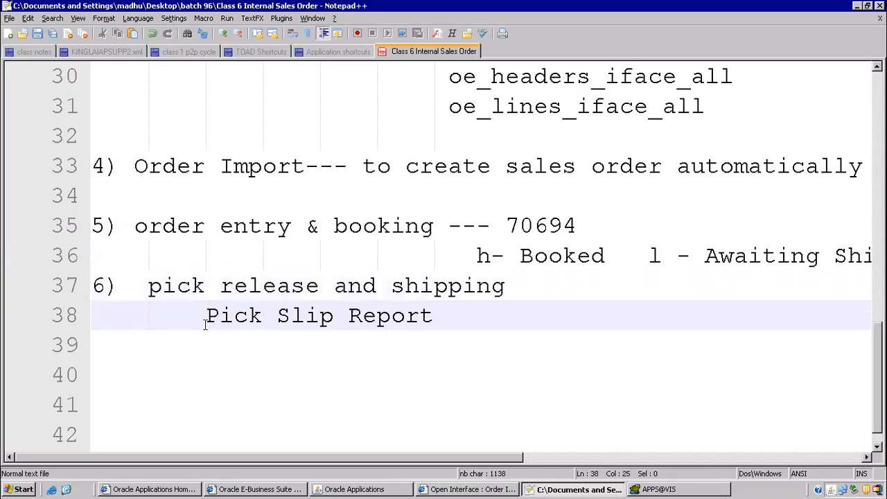
Copy the Shipping Exceptions Report name from the Oracle requests list onto the line below Pick Slip Report in the notes
{"action": "key", "text": "alt+Tab"}
{"action": "left_click", "coordinate": [119, 241]}
{"action": "key", "text": "alt+Tab"}
{"action": "left_click", "coordinate": [226, 338]}
{"action": "key", "text": "ctrl+v"}
{"action": "key", "text": "Return"}
Add the Vehicle Load Sheet Details request name from the Oracle requests list to the report list in the notes
{"action": "key", "text": "alt+Tab"}
{"action": "left_click", "coordinate": [129, 179]}
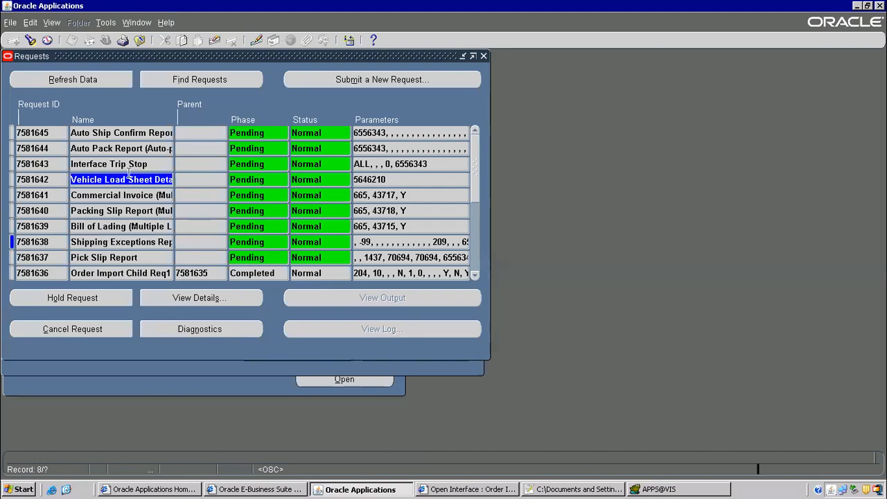
{"action": "key", "text": "alt+Tab"}
{"action": "key", "text": "ctrl+v"}
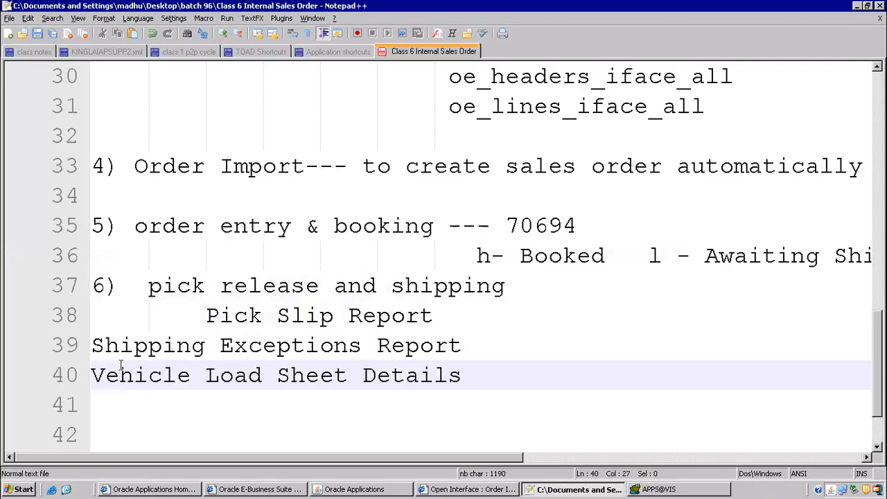
Copy the Interface Trip Stop request name from Oracle Applications onto the line below Vehicle Load Sheet Details in the notes
{"action": "key", "text": "alt+Tab"}
{"action": "left_click", "coordinate": [113, 164]}
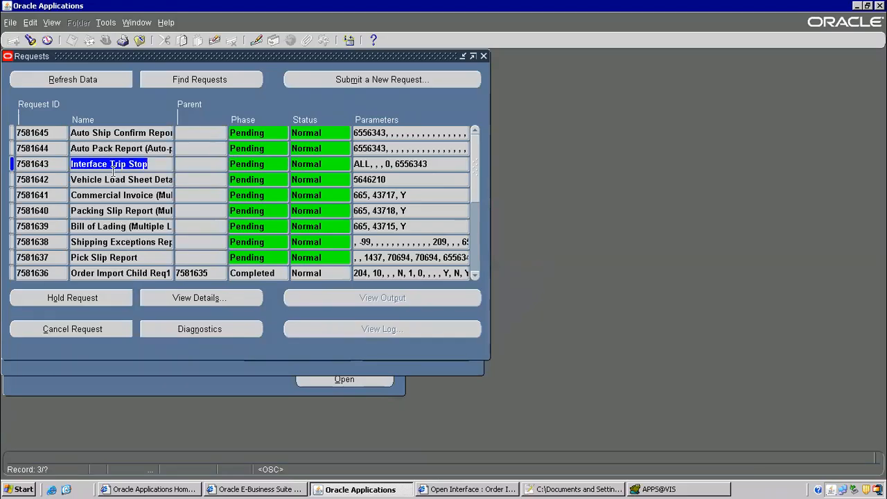
{"action": "key", "text": "ctrl+c"}
{"action": "key", "text": "alt+Tab"}
{"action": "left_click", "coordinate": [130, 405]}
{"action": "key", "text": "ctrl+v"}
Copy the Auto Ship Confirm Report name from the Oracle requests list onto the line below Interface Trip Stop in the notes
{"action": "key", "text": "alt+Tab"}
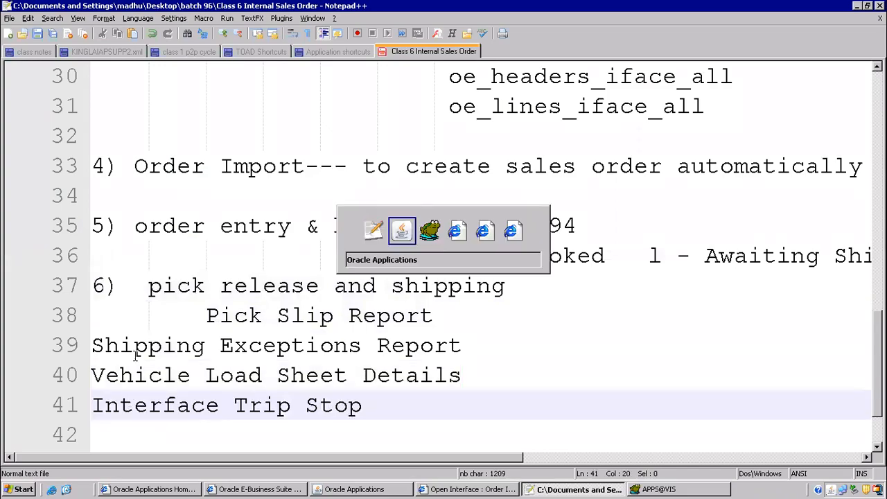
{"action": "left_click", "coordinate": [127, 148]}
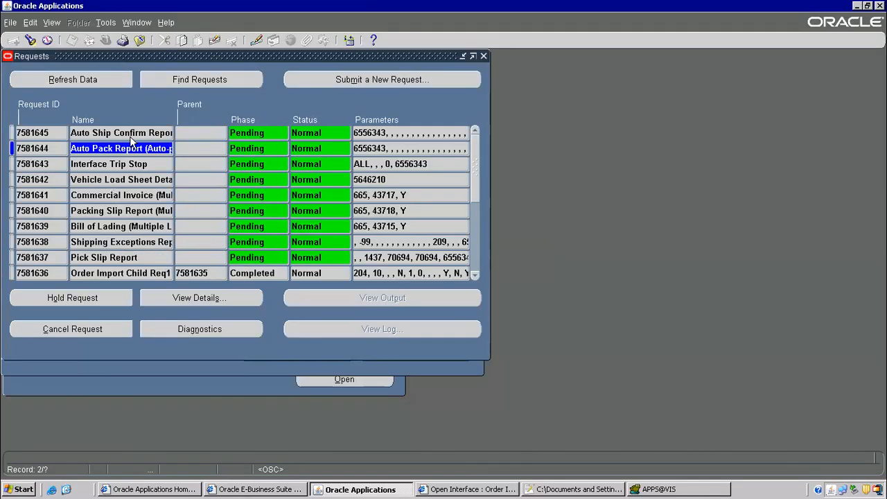
{"action": "left_click", "coordinate": [129, 132]}
{"action": "key", "text": "alt+Tab"}
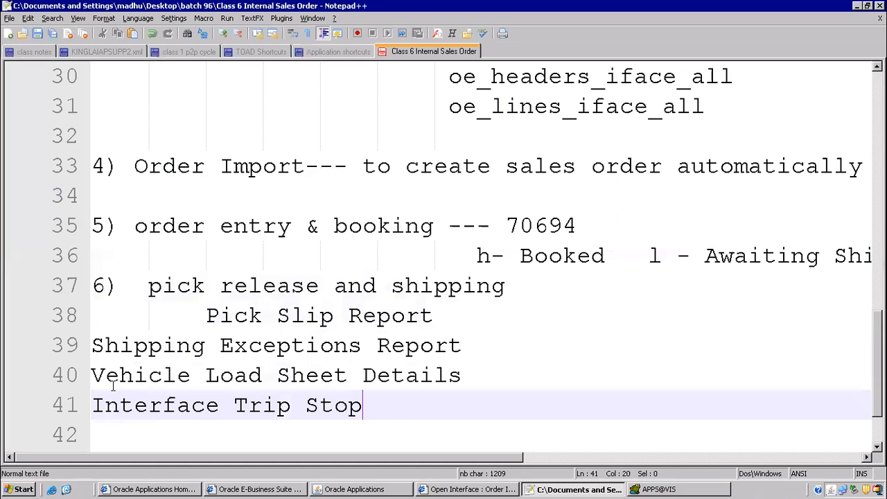
{"action": "left_click", "coordinate": [111, 424]}
{"action": "key", "text": "ctrl+v"}
{"action": "scroll", "coordinate": [196, 337], "scroll_direction": "down", "scroll_amount": 1}
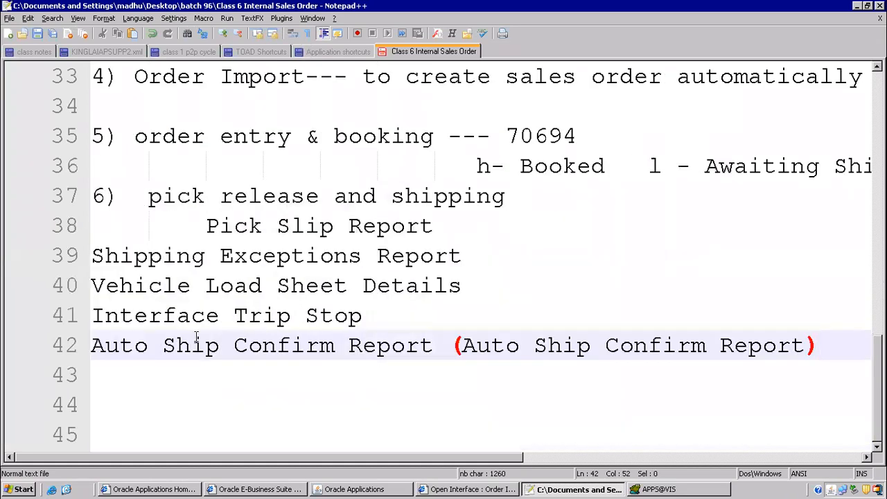
Append the Auto Pack Report name from the Oracle requests list to the notes and check the resulting report list
{"action": "key", "text": "alt+Tab"}
{"action": "left_click", "coordinate": [127, 149]}
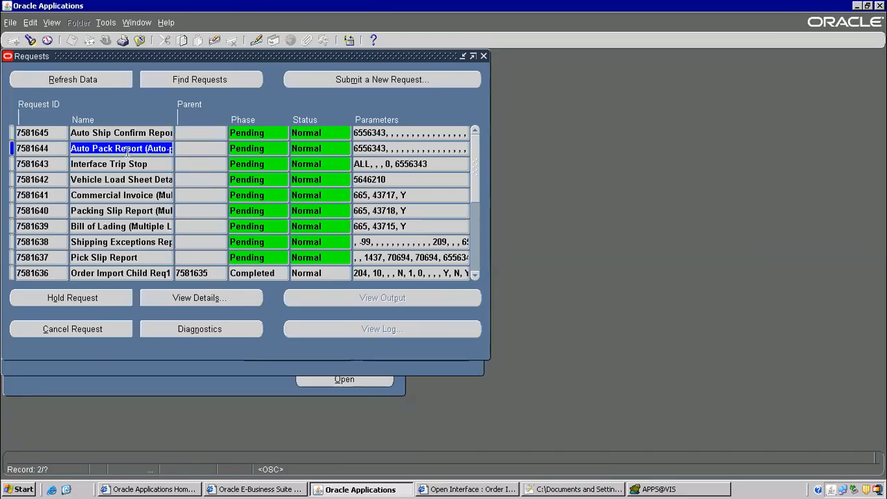
{"action": "key", "text": "ctrl+c"}
{"action": "key", "text": "alt+Tab"}
{"action": "left_click", "coordinate": [122, 359]}
{"action": "key", "text": "ctrl+v"}
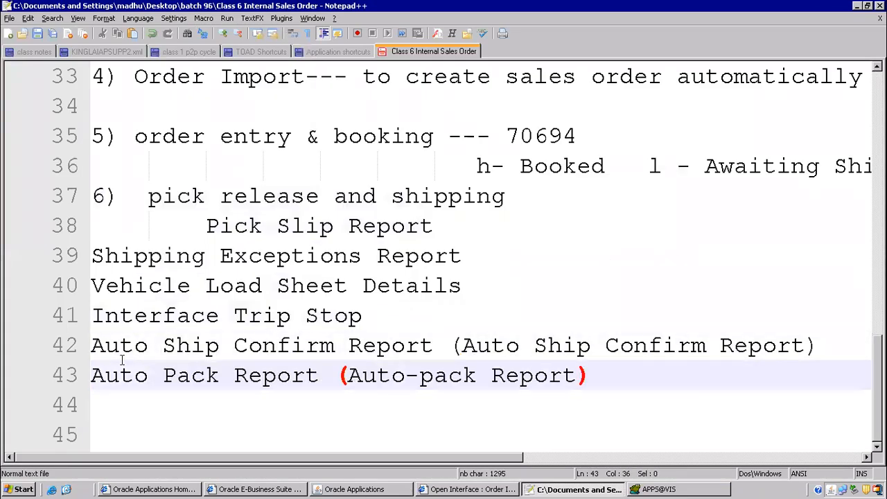
{"action": "left_click_drag", "start_coordinate": [159, 229], "coordinate": [665, 448]}
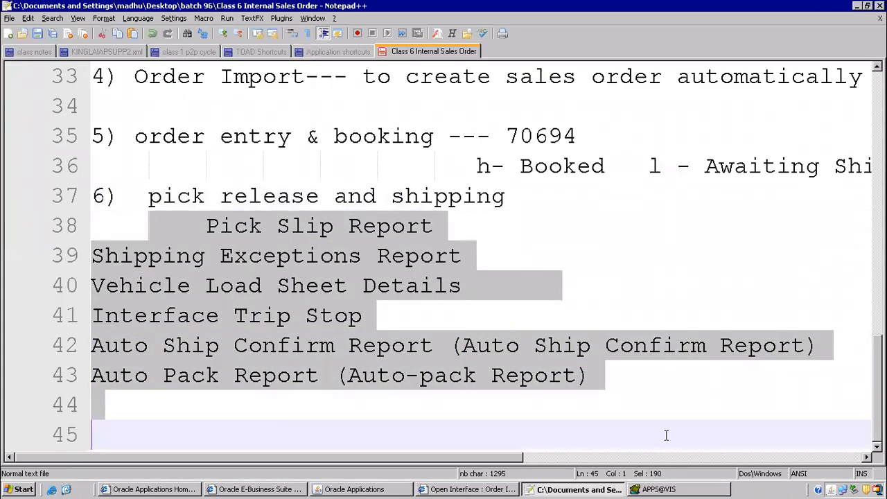
{"action": "left_click", "coordinate": [468, 402]}
Return to Oracle Applications and refresh the concurrent requests list to check the phase of the shipping requests
{"action": "key", "text": "alt+Tab"}
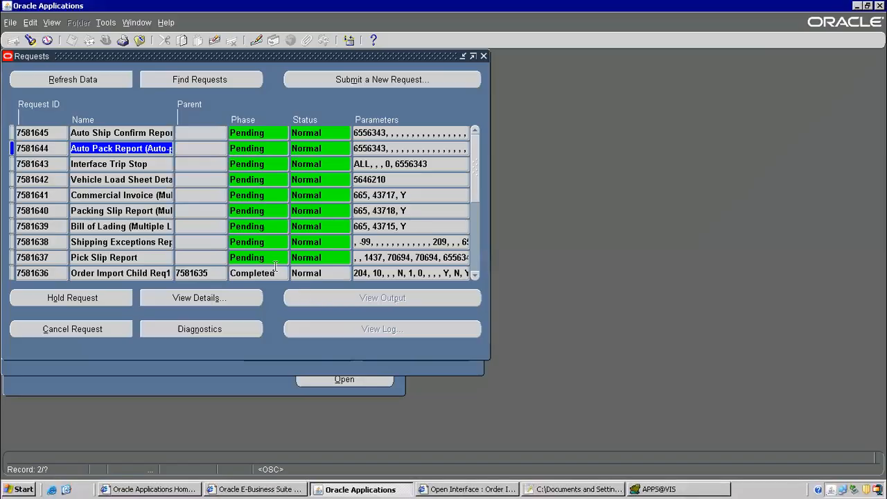
{"action": "left_click", "coordinate": [118, 243]}
{"action": "left_click", "coordinate": [119, 255]}
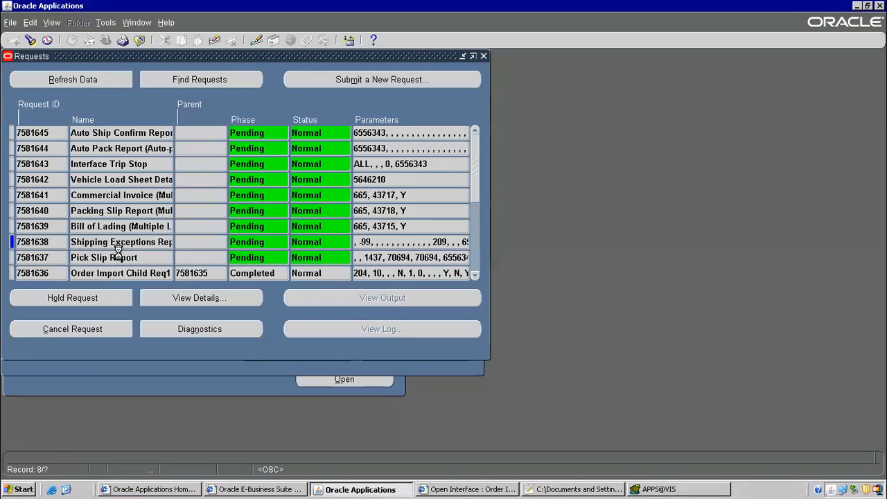
{"action": "left_click", "coordinate": [90, 78]}
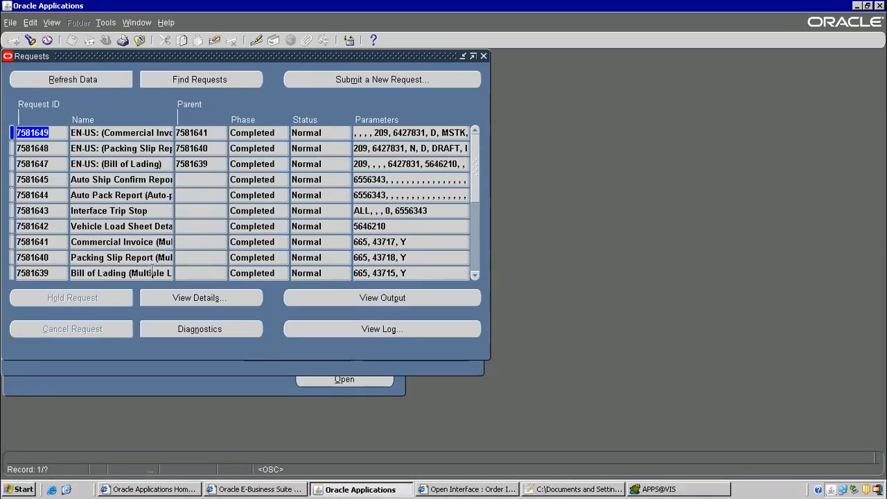
Open the output of the Pick Slip Report request and enlarge it to full screen
{"action": "left_click", "coordinate": [473, 276]}
{"action": "left_click", "coordinate": [473, 276]}
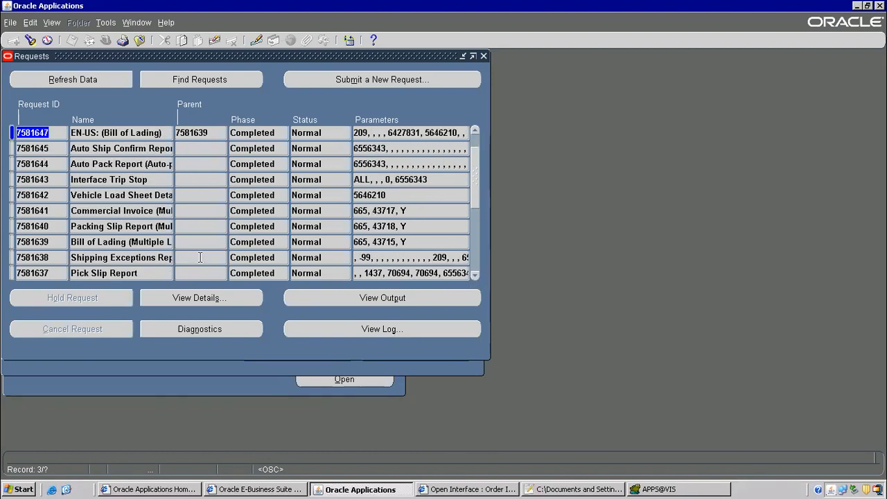
{"action": "left_click", "coordinate": [128, 277]}
{"action": "left_click", "coordinate": [413, 298]}
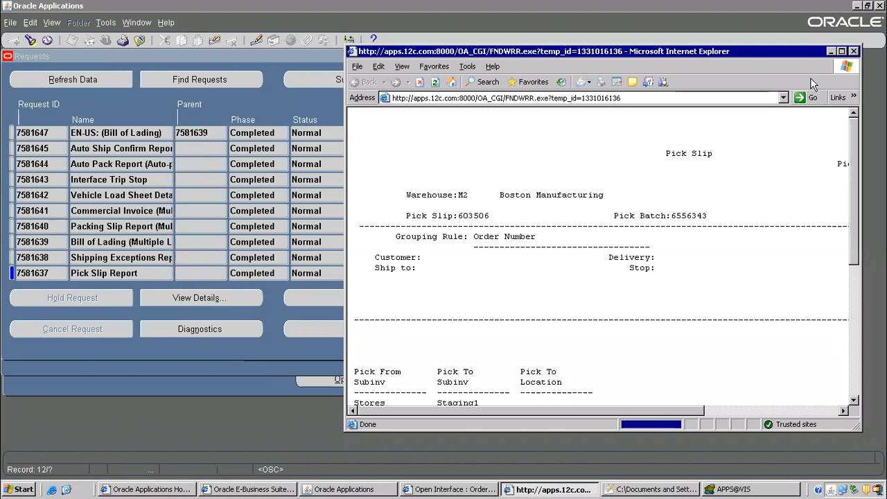
{"action": "left_click", "coordinate": [841, 51]}
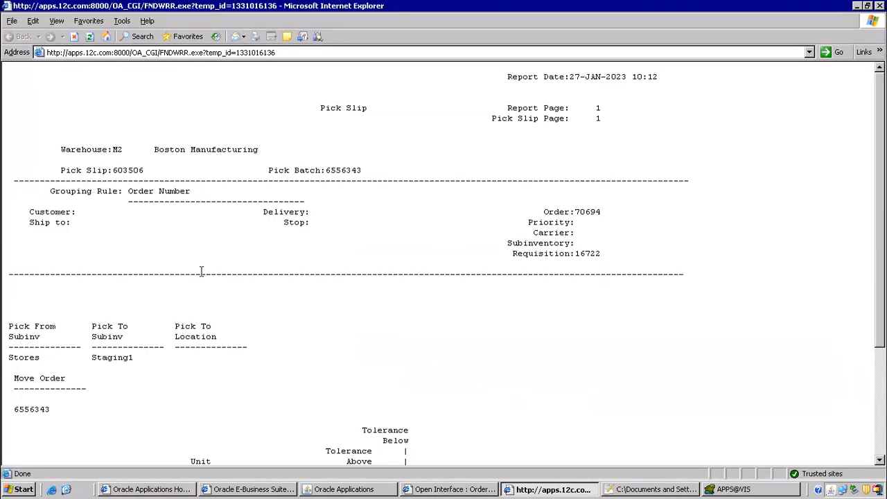
Review the warehouse, item line, trip and delivery details in the pick slip output and close the report
{"action": "left_click_drag", "start_coordinate": [133, 147], "coordinate": [257, 150]}
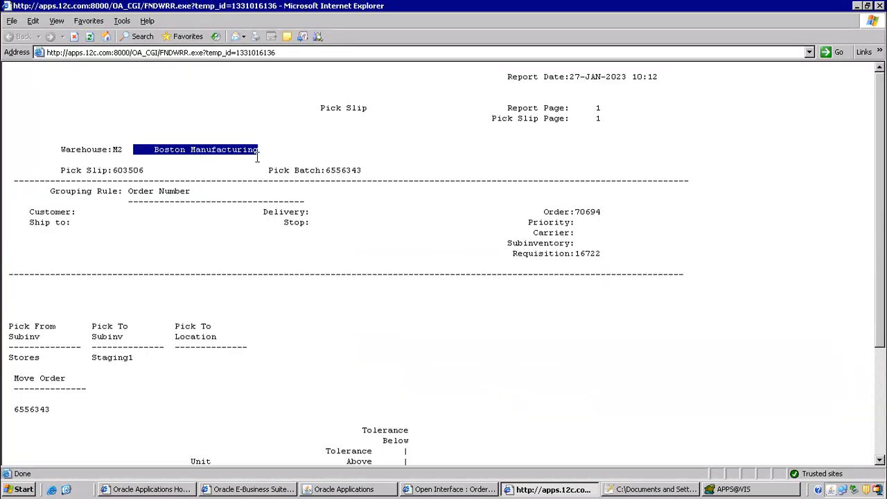
{"action": "scroll", "coordinate": [506, 316], "scroll_direction": "down", "scroll_amount": 5}
{"action": "left_click_drag", "start_coordinate": [638, 356], "coordinate": [683, 356]}
{"action": "double_click", "coordinate": [597, 347]}
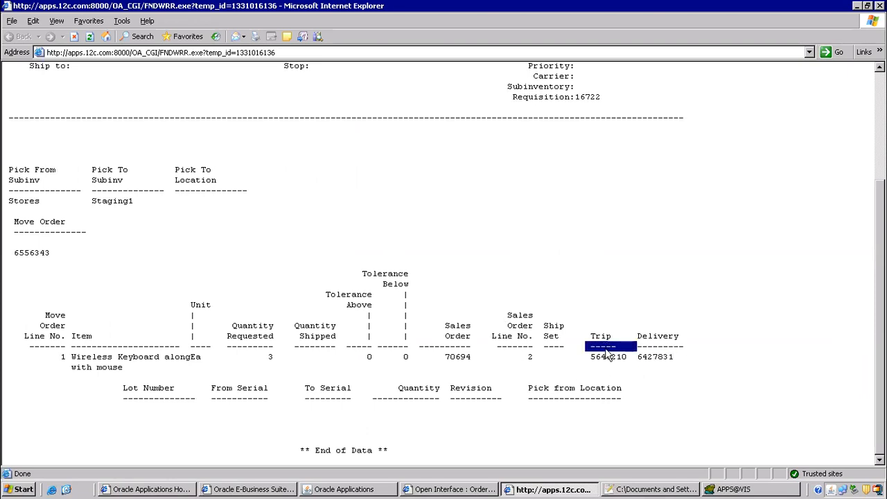
{"action": "left_click_drag", "start_coordinate": [76, 356], "coordinate": [331, 366]}
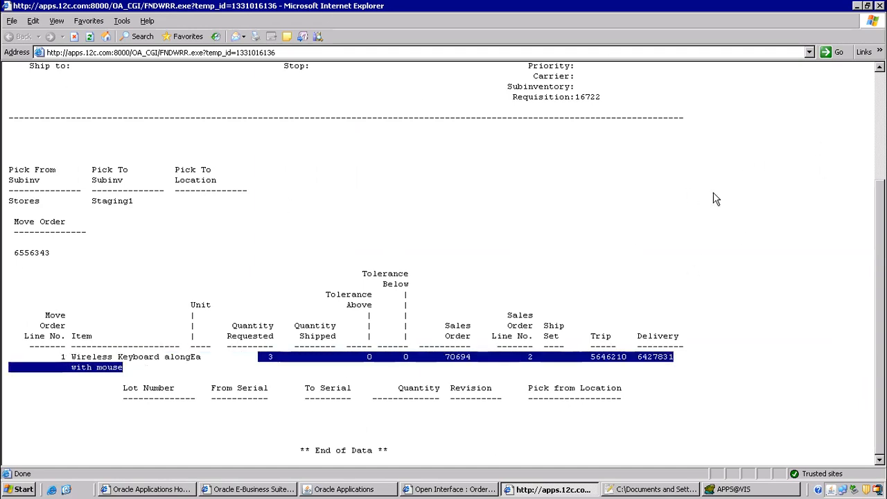
{"action": "left_click", "coordinate": [879, 5]}
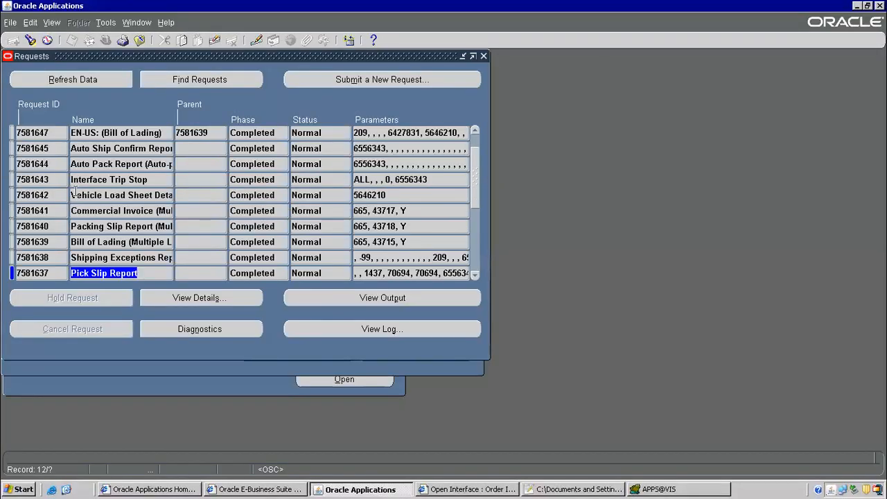
Close the Requests and Release Sales Orders for Picking forms and open a blank Sales Orders form
{"action": "left_click", "coordinate": [141, 42]}
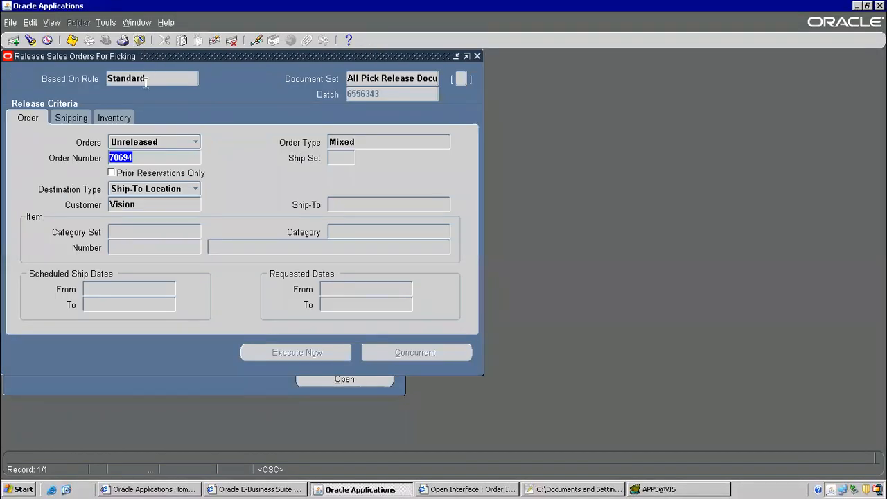
{"action": "left_click", "coordinate": [139, 42]}
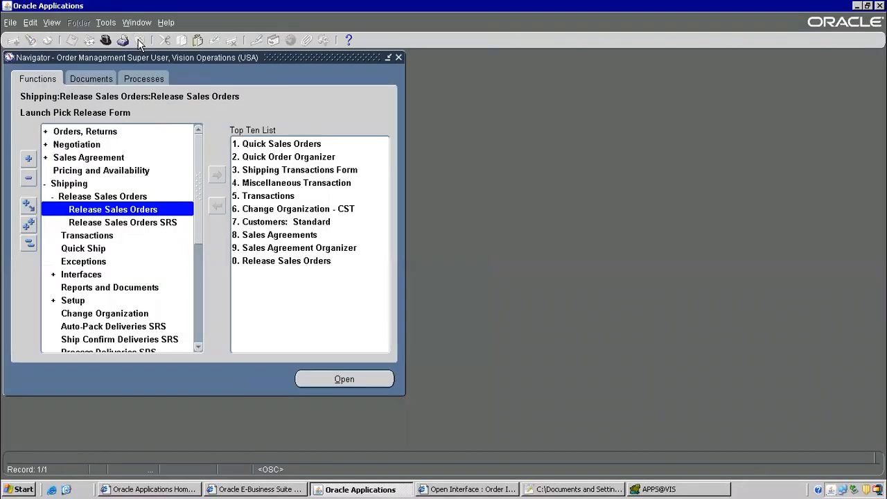
{"action": "double_click", "coordinate": [105, 131]}
{"action": "double_click", "coordinate": [94, 159]}
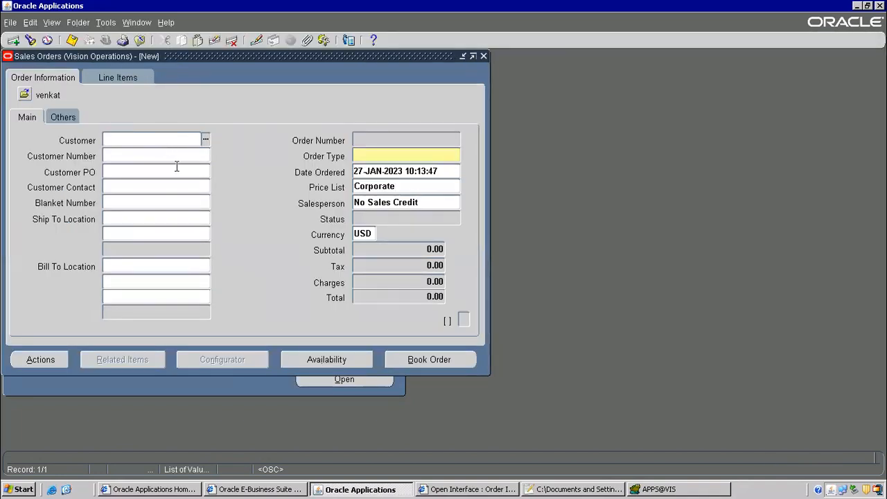
Query the internal sales order in the Sales Orders form using the order number copied from the notes
{"action": "key", "text": "F11"}
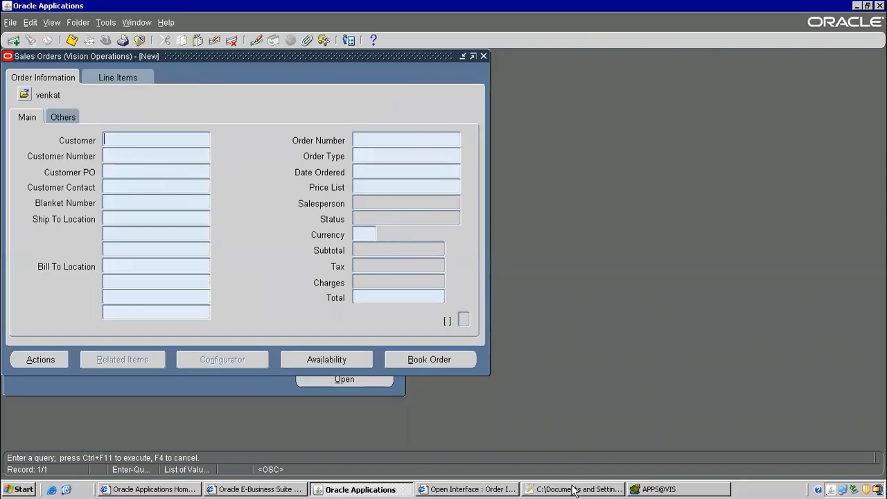
{"action": "left_click", "coordinate": [575, 489]}
{"action": "left_click_drag", "start_coordinate": [506, 135], "coordinate": [581, 135]}
{"action": "key", "text": "ctrl+c"}
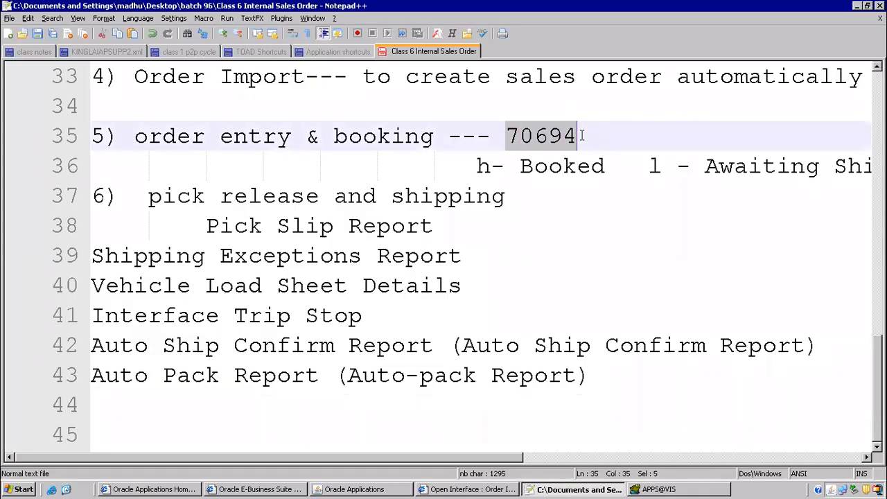
{"action": "key", "text": "alt+Tab"}
{"action": "left_click", "coordinate": [406, 144]}
{"action": "key", "text": "ctrl+v"}
{"action": "key", "text": "ctrl+F11"}
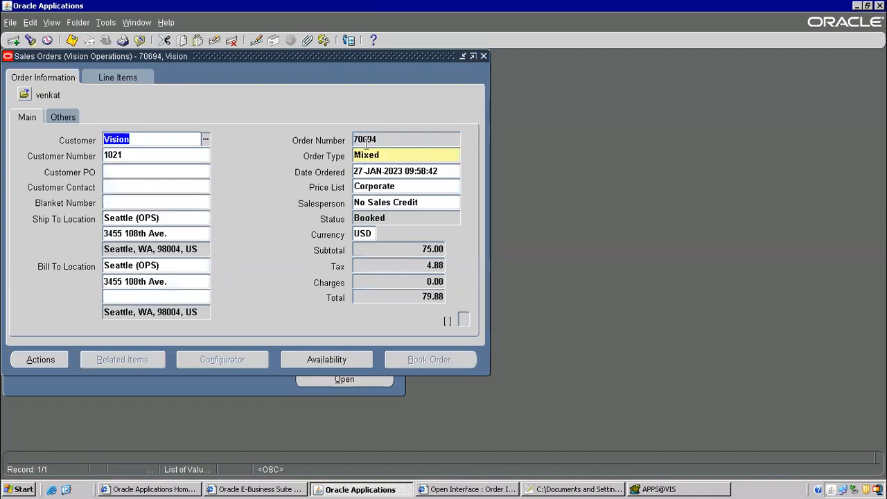
Check the header status of the sales order and the status of its keyboard line item
{"action": "left_click", "coordinate": [361, 215]}
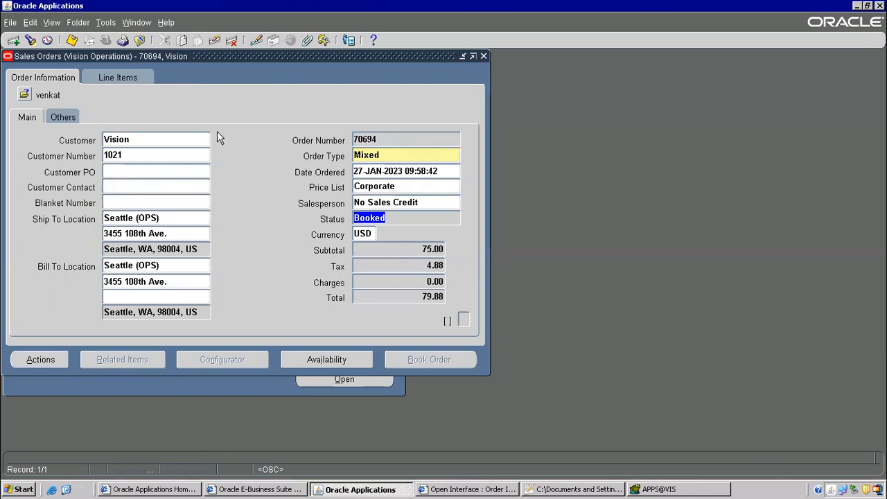
{"action": "left_click", "coordinate": [123, 82]}
{"action": "left_click_drag", "start_coordinate": [184, 288], "coordinate": [250, 287]}
{"action": "left_click", "coordinate": [270, 168]}
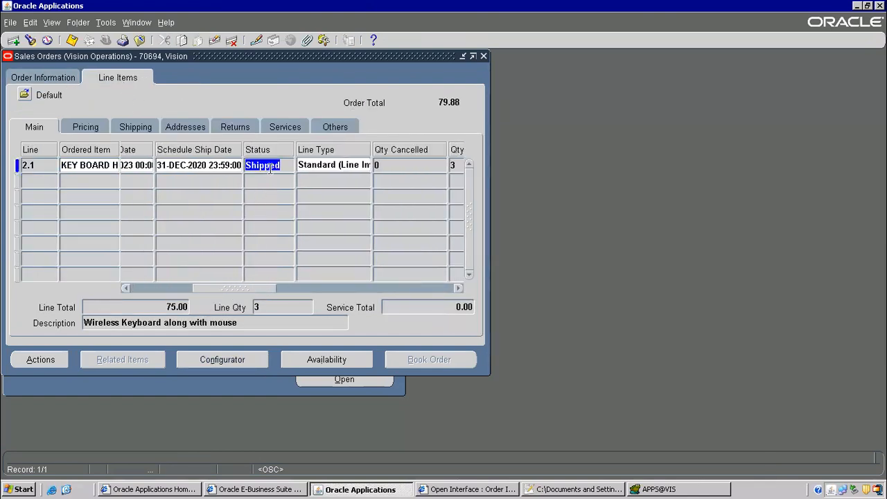
Open Additional Line Information for line 2.1 and display the shipping status of its delivery
{"action": "left_click", "coordinate": [66, 360]}
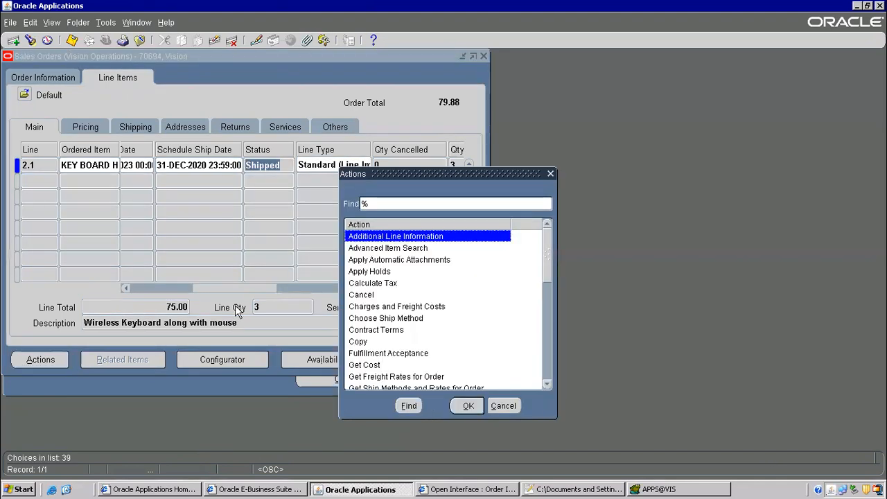
{"action": "double_click", "coordinate": [376, 238]}
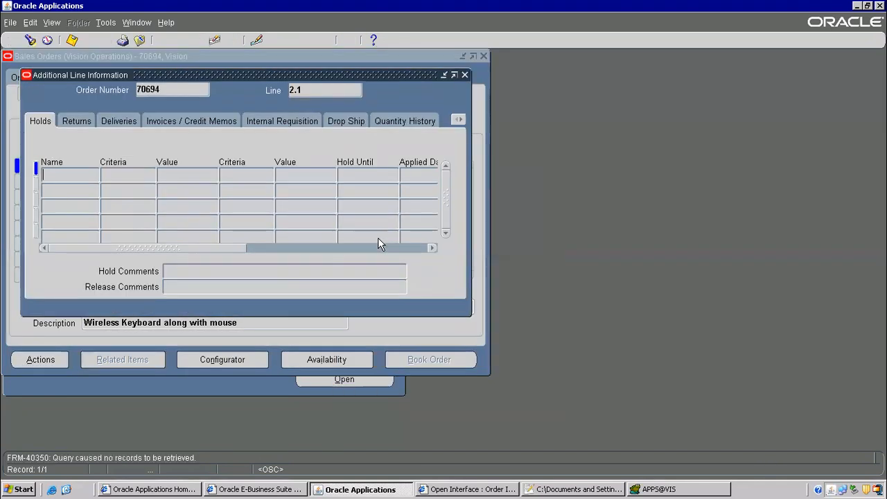
{"action": "left_click", "coordinate": [120, 122]}
{"action": "left_click", "coordinate": [333, 265]}
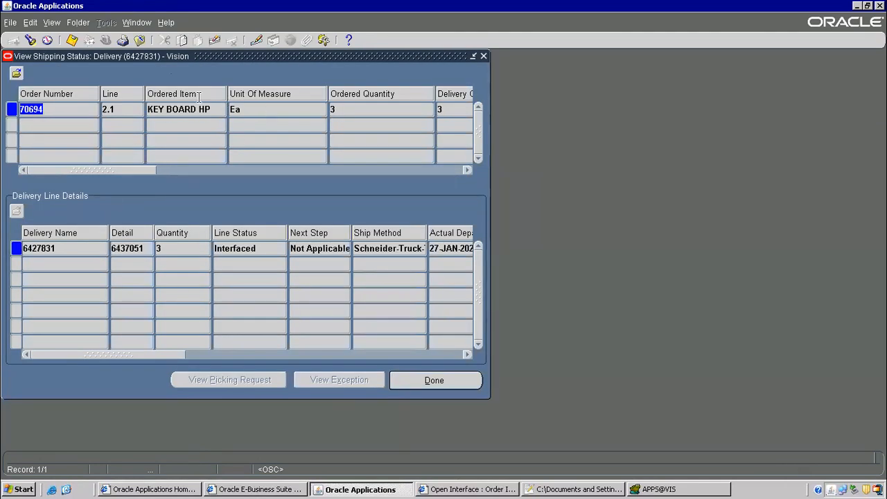
Examine the ordered and delivery quantities and the move order details in the delivery's shipping status
{"action": "left_click_drag", "start_coordinate": [136, 170], "coordinate": [213, 172]}
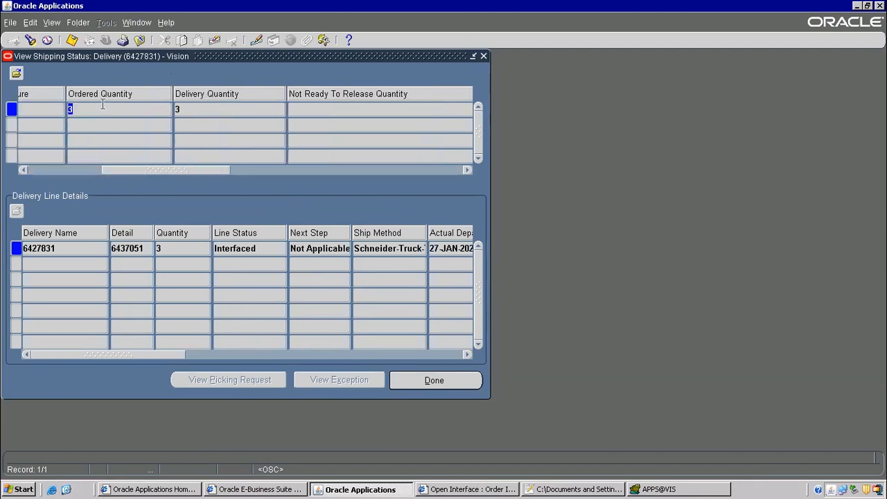
{"action": "left_click", "coordinate": [178, 109]}
{"action": "left_click_drag", "start_coordinate": [206, 354], "coordinate": [436, 356]}
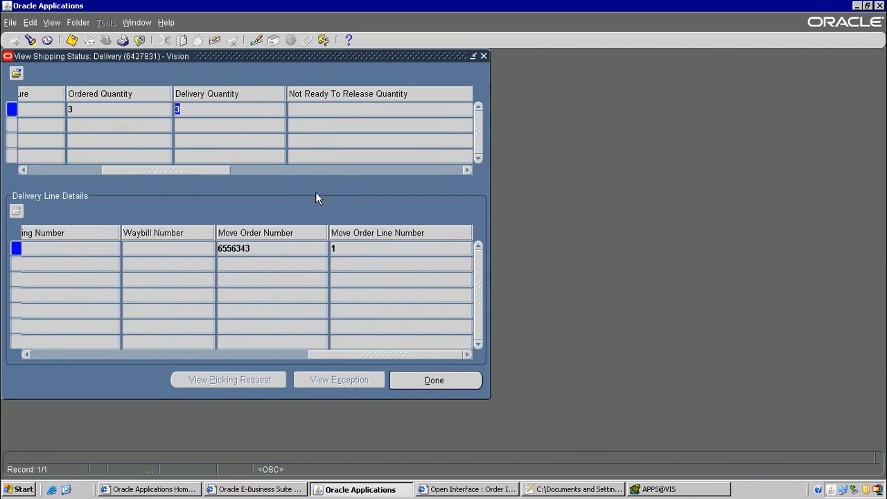
Try to view the record history of the selected record in the delivery's shipping status
{"action": "left_click", "coordinate": [167, 22]}
{"action": "left_click", "coordinate": [180, 104]}
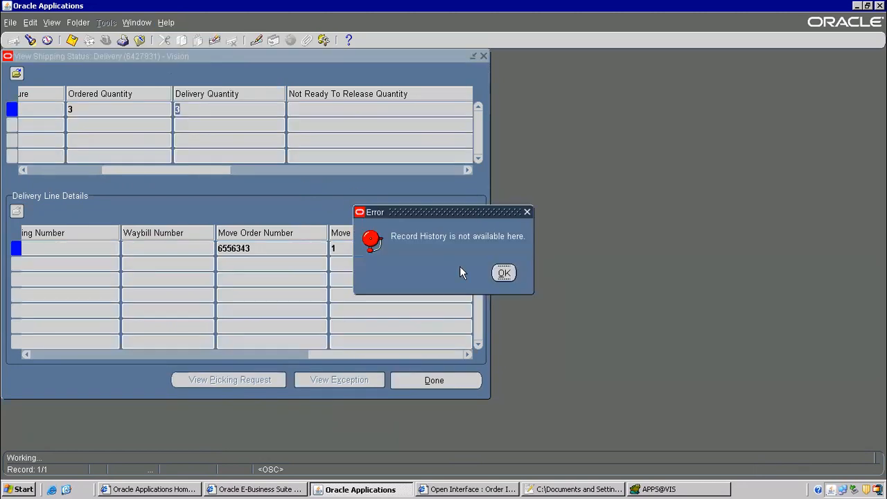
{"action": "left_click", "coordinate": [502, 271]}
{"action": "left_click", "coordinate": [168, 22]}
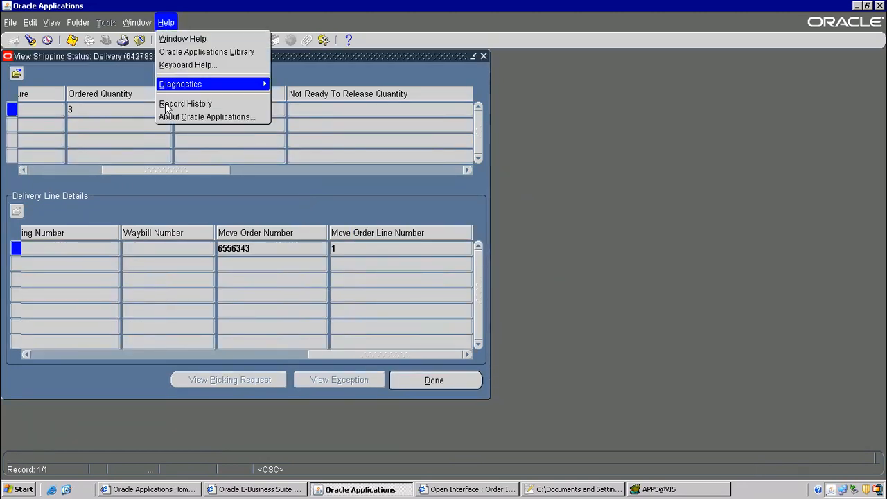
{"action": "left_click", "coordinate": [181, 103]}
{"action": "left_click", "coordinate": [501, 272]}
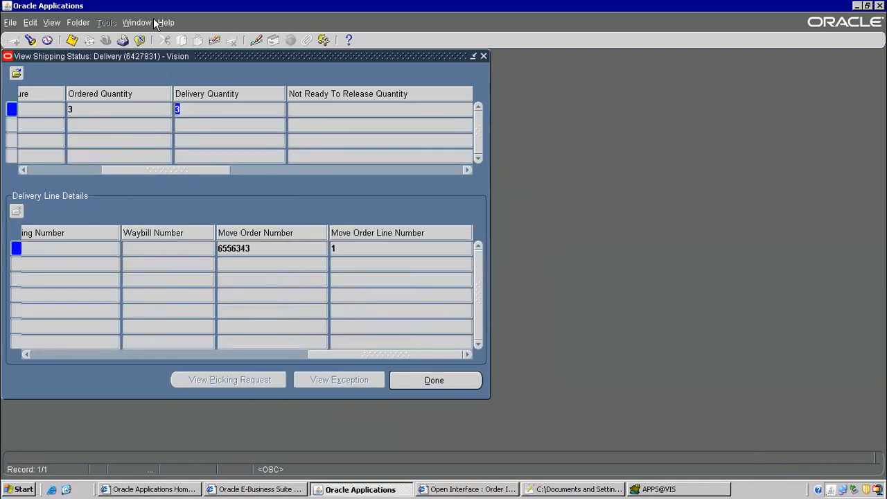
Try to examine the value of the field "last" in the SYSTEM block through Diagnostics
{"action": "left_click", "coordinate": [167, 22]}
{"action": "mouse_move", "coordinate": [211, 85]}
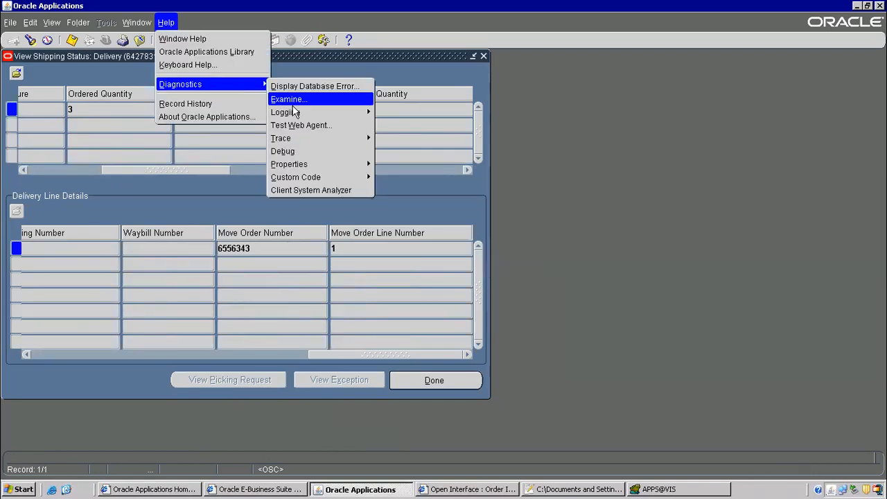
{"action": "left_click", "coordinate": [301, 97]}
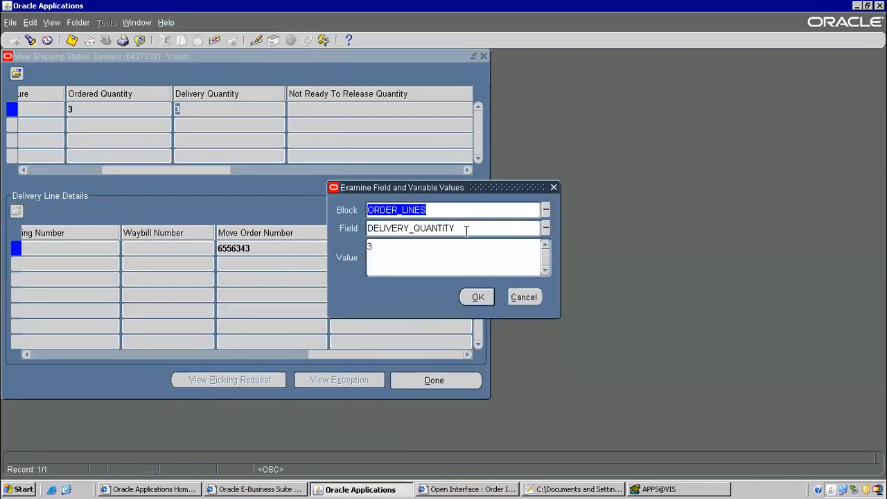
{"action": "type", "text": "system"}
{"action": "key", "text": "Tab"}
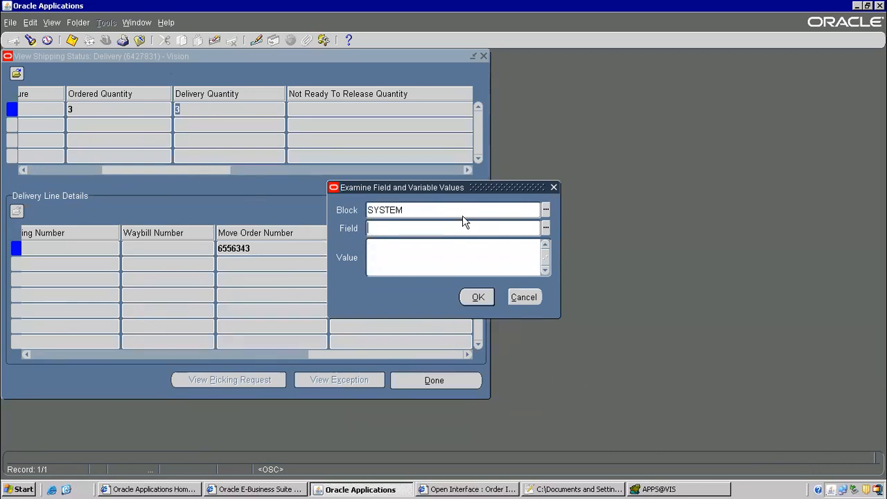
{"action": "key", "text": "Return"}
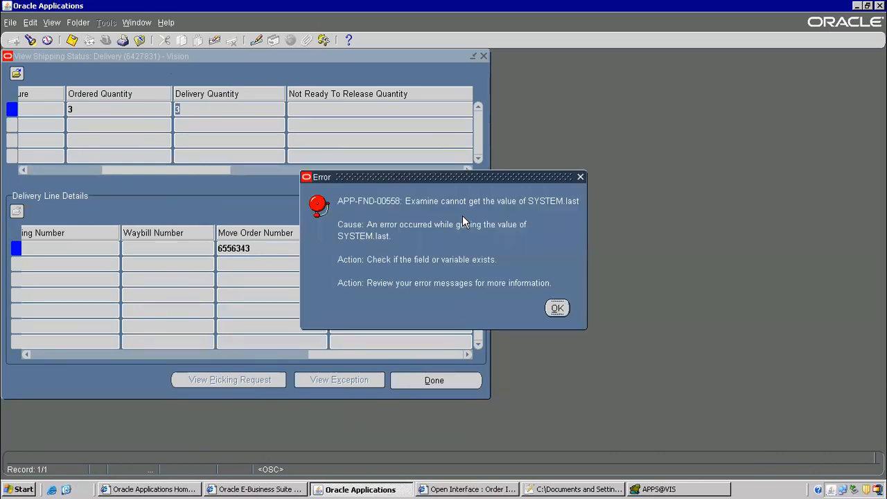
{"action": "left_click", "coordinate": [549, 313]}
{"action": "left_click", "coordinate": [559, 306]}
Examine the value of the SYSTEM block's last_query field and read through the query text to its FROM clause
{"action": "left_click", "coordinate": [165, 23]}
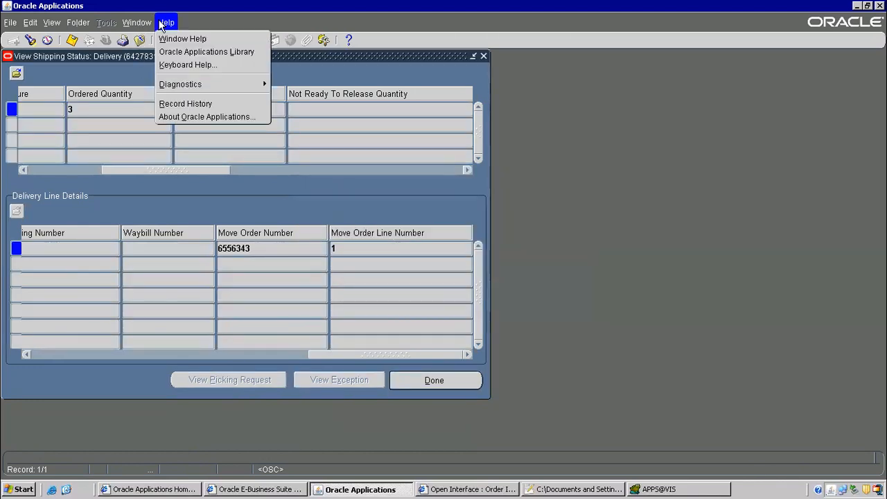
{"action": "mouse_move", "coordinate": [218, 86]}
{"action": "left_click", "coordinate": [284, 101]}
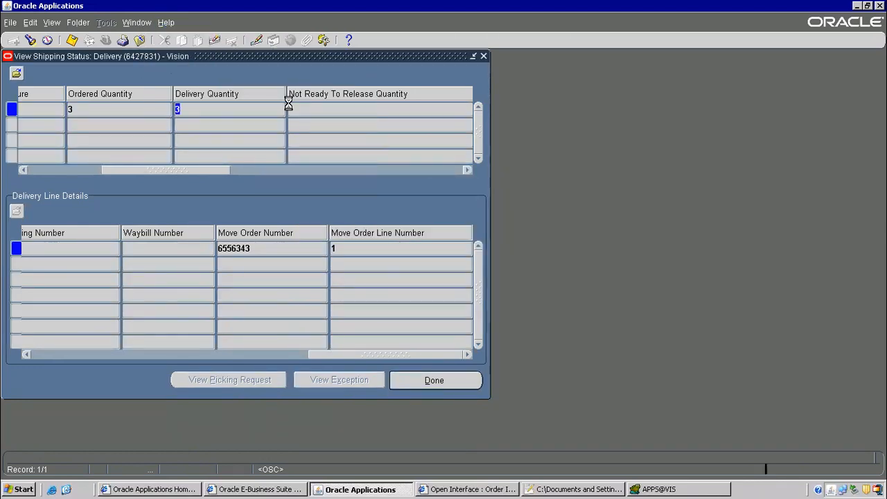
{"action": "type", "text": "system"}
{"action": "key", "text": "Tab"}
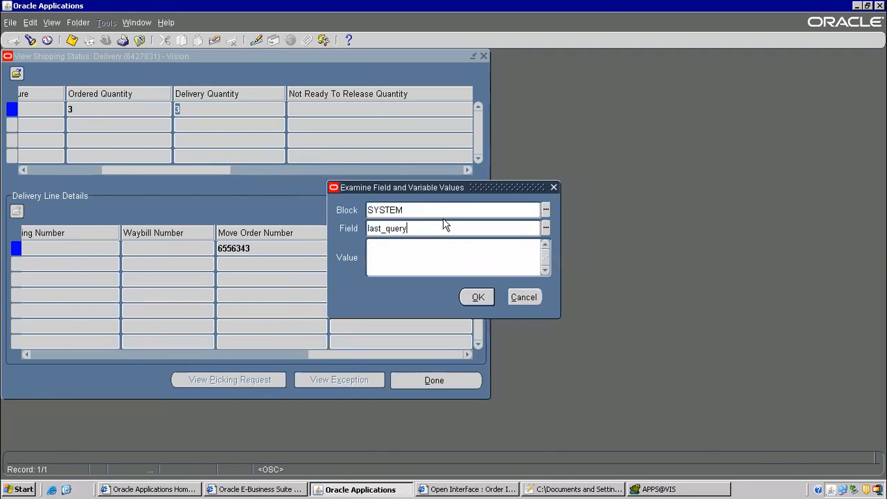
{"action": "type", "text": "last_query"}
{"action": "key", "text": "Tab"}
{"action": "left_click", "coordinate": [544, 271]}
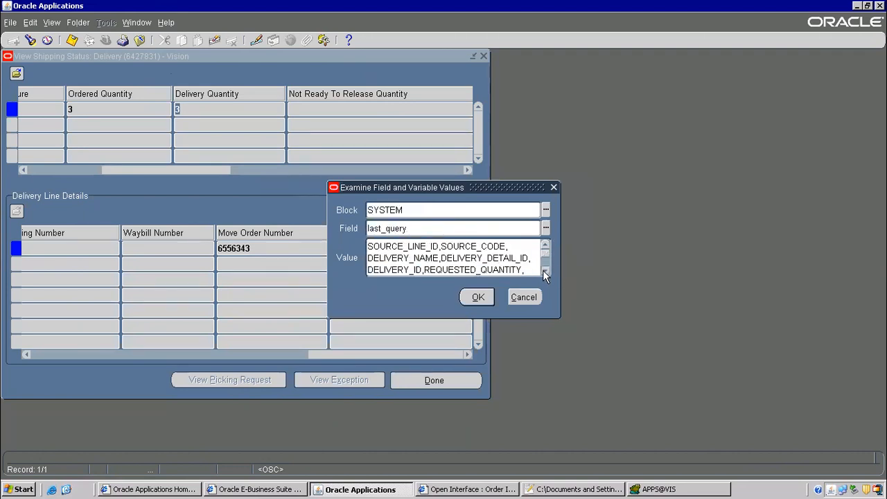
{"action": "left_click", "coordinate": [545, 245]}
{"action": "left_click", "coordinate": [545, 246]}
{"action": "left_click", "coordinate": [545, 245]}
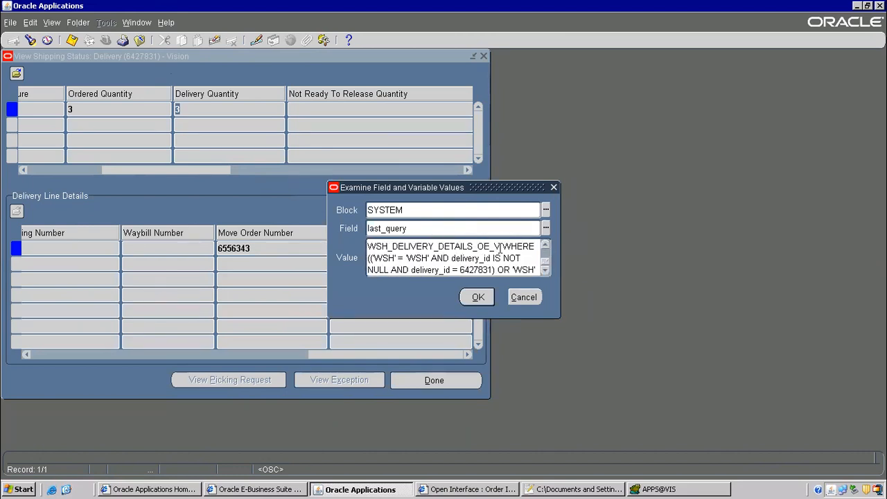
Copy the view name WSH_DELIVERY_DETAILS_OE_V from the query and paste it below the existing query in Toad's SQL editor
{"action": "left_click_drag", "start_coordinate": [502, 246], "coordinate": [347, 244]}
{"action": "key", "text": "ctrl+c"}
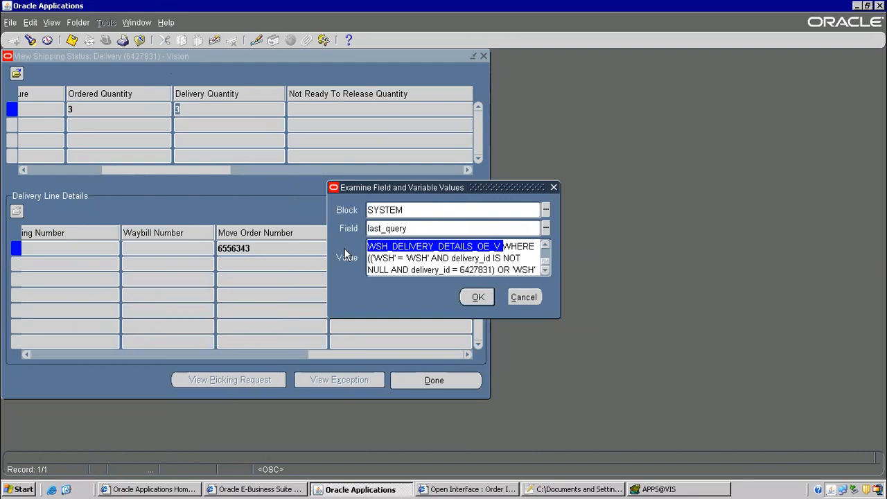
{"action": "left_click", "coordinate": [675, 489]}
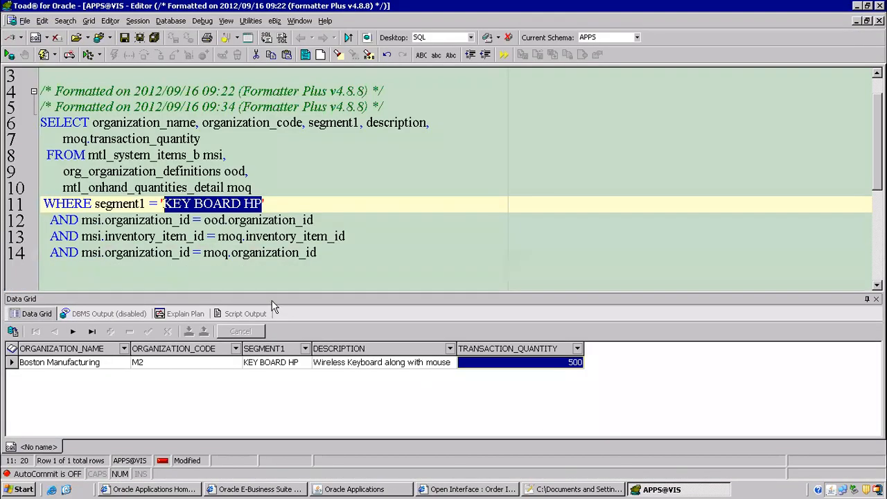
{"action": "left_click", "coordinate": [251, 276]}
{"action": "key", "text": "Return"}
{"action": "key", "text": "Return"}
{"action": "key", "text": "ctrl+v"}
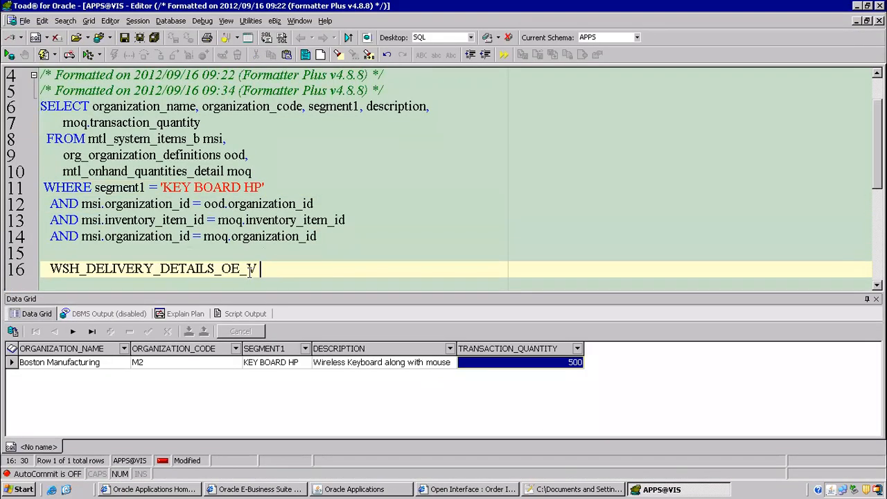
Describe the WSH_DELIVERY_DETAILS_OE_V view, examine the shipping tables in its script's FROM clause, and close the description
{"action": "key", "text": "F4"}
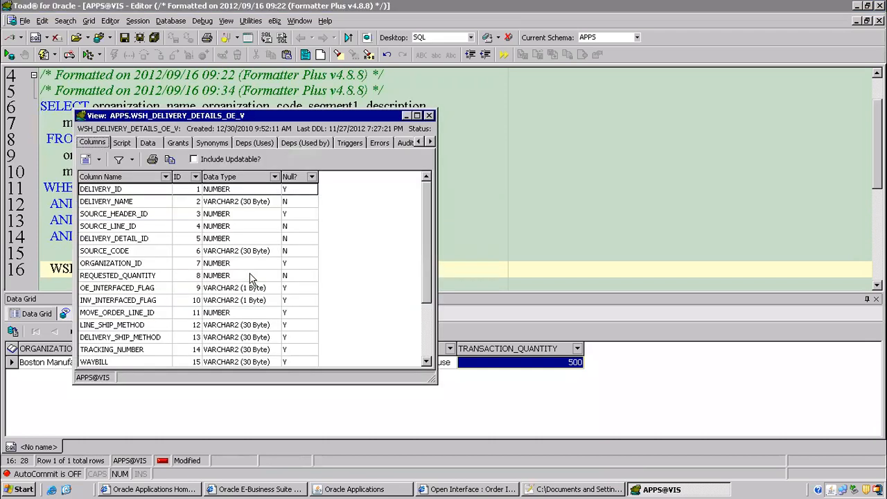
{"action": "left_click", "coordinate": [122, 143]}
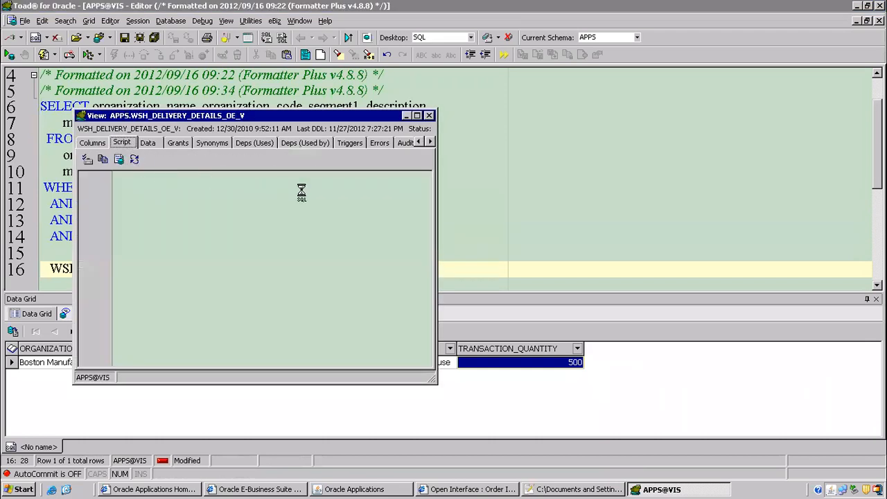
{"action": "left_click", "coordinate": [417, 116]}
{"action": "left_click_drag", "start_coordinate": [876, 131], "coordinate": [877, 291]}
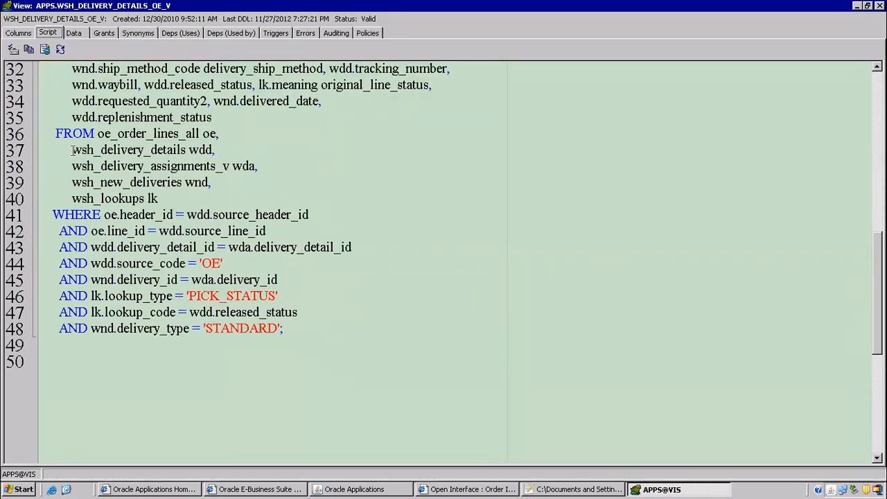
{"action": "left_click_drag", "start_coordinate": [63, 149], "coordinate": [229, 182]}
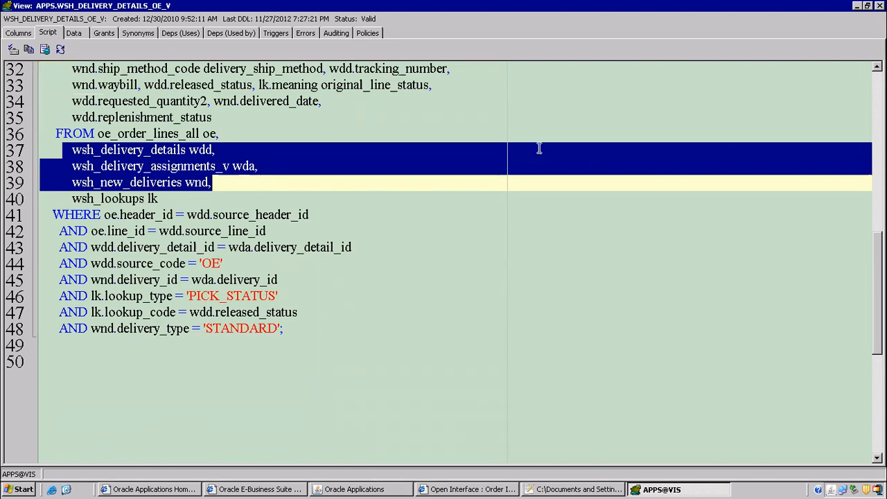
{"action": "left_click", "coordinate": [880, 5]}
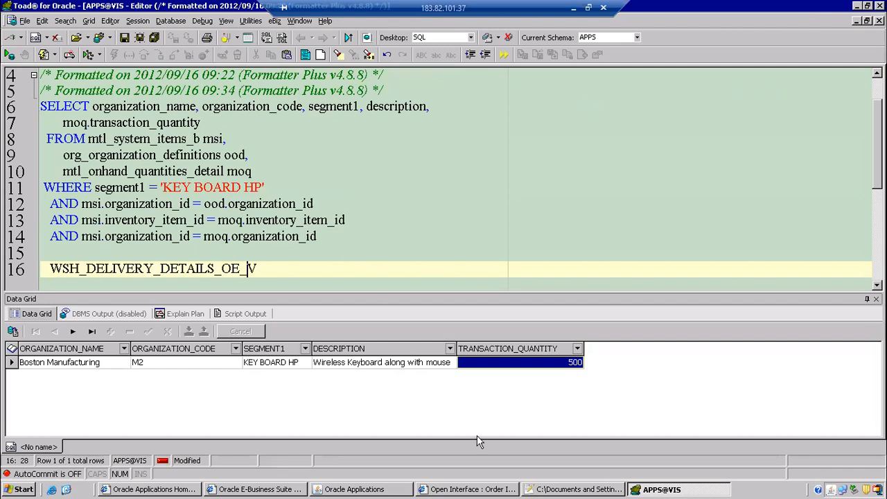
Switch to the Notepad++ notes and add a "programs" heading underlined with ====== above Pick Slip Report in step 6
{"action": "left_click", "coordinate": [537, 489]}
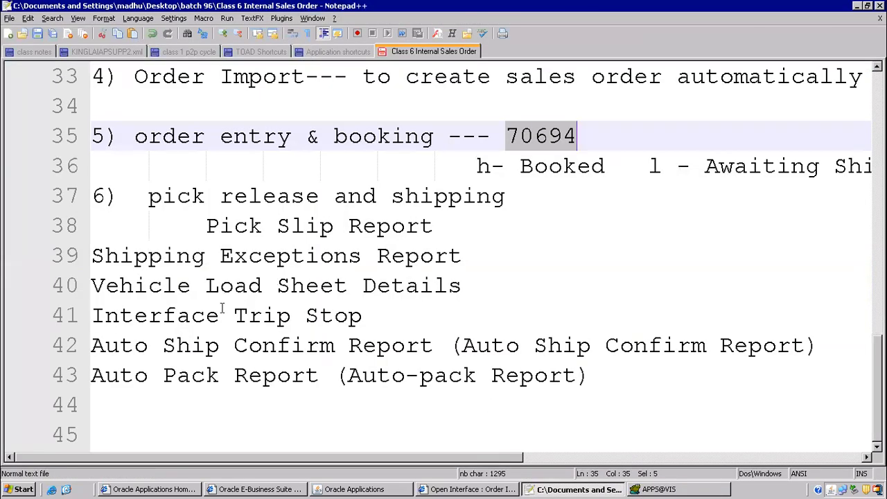
{"action": "left_click", "coordinate": [115, 408]}
{"action": "left_click", "coordinate": [118, 195]}
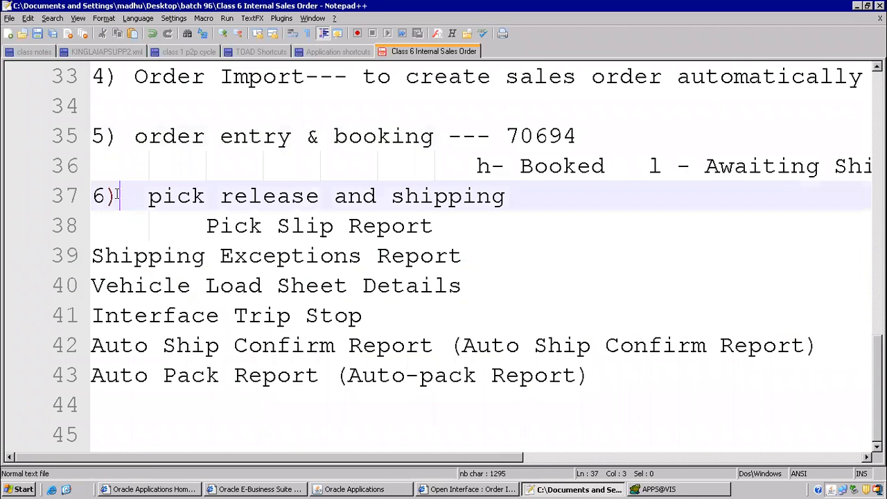
{"action": "left_click", "coordinate": [193, 222]}
{"action": "type", "text": "progrmas"}
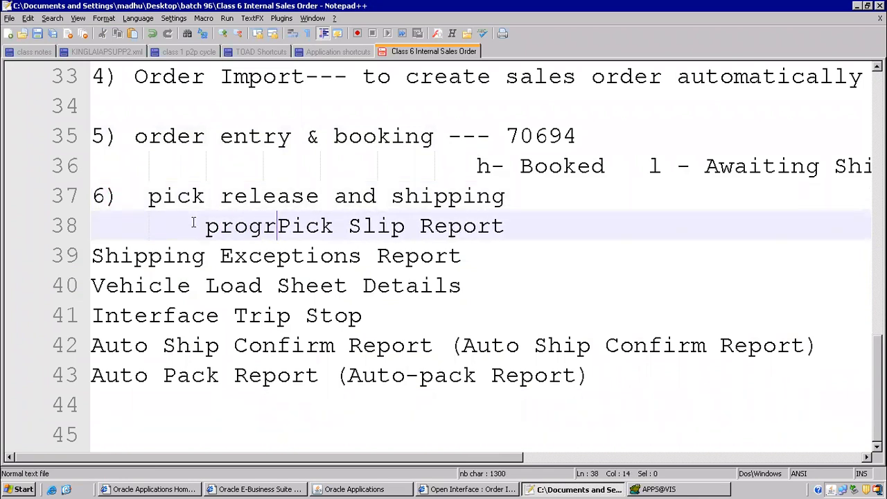
{"action": "key", "text": "BackSpace"}
{"action": "key", "text": "BackSpace"}
{"action": "key", "text": "BackSpace"}
{"action": "type", "text": "ams"}
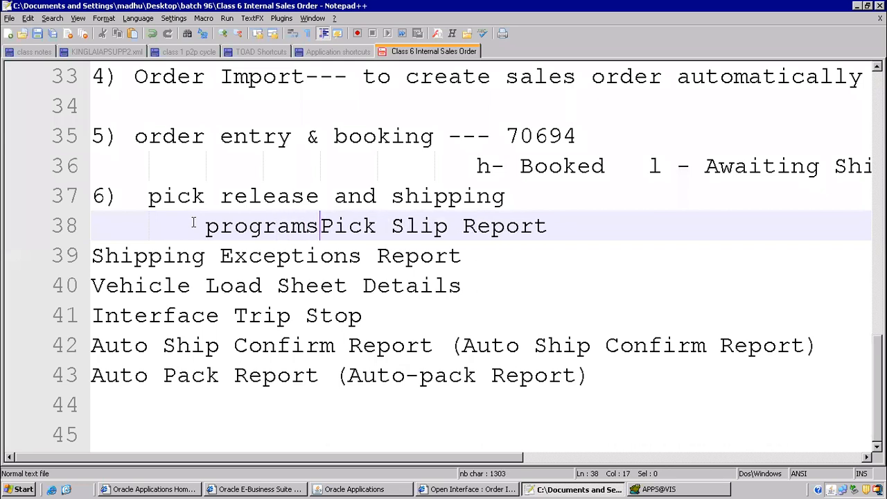
{"action": "key", "text": "Return"}
{"action": "type", "text": "======"}
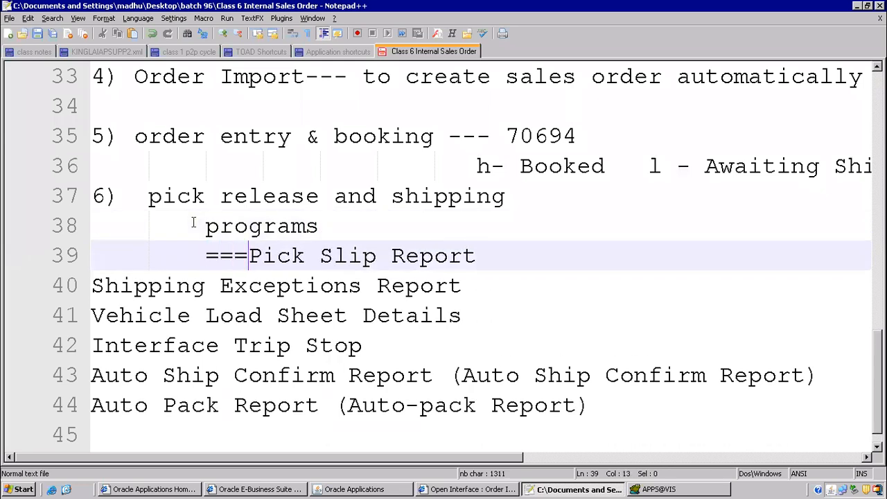
{"action": "key", "text": "Return"}
{"action": "key", "text": "Return"}
{"action": "scroll", "coordinate": [193, 223], "scroll_direction": "down", "scroll_amount": 1}
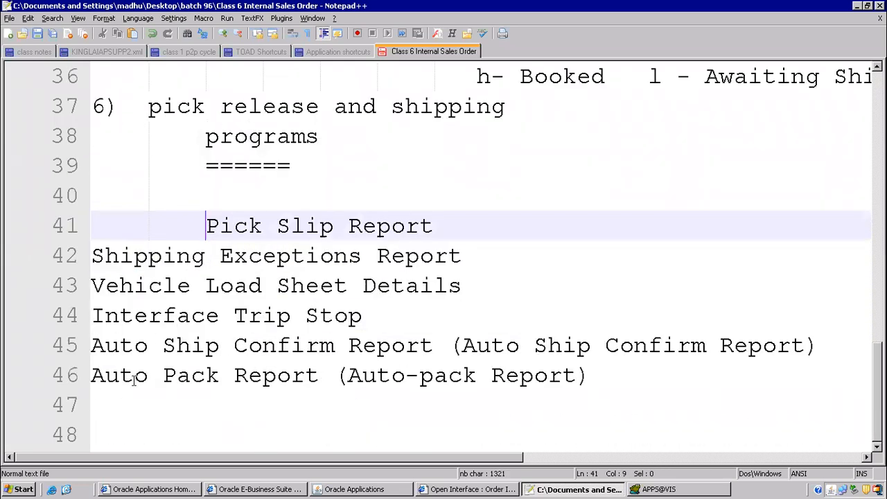
Add step "7) M1- po receipt" below the Auto Pack Report line in the notes, followed by blank lines
{"action": "left_click", "coordinate": [116, 399]}
{"action": "type", "text": "7)"}
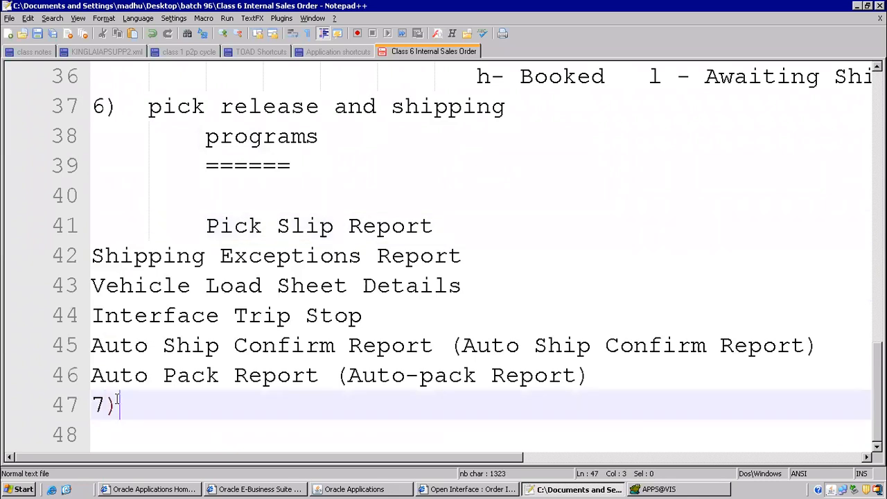
{"action": "left_click_drag", "start_coordinate": [148, 106], "coordinate": [523, 113]}
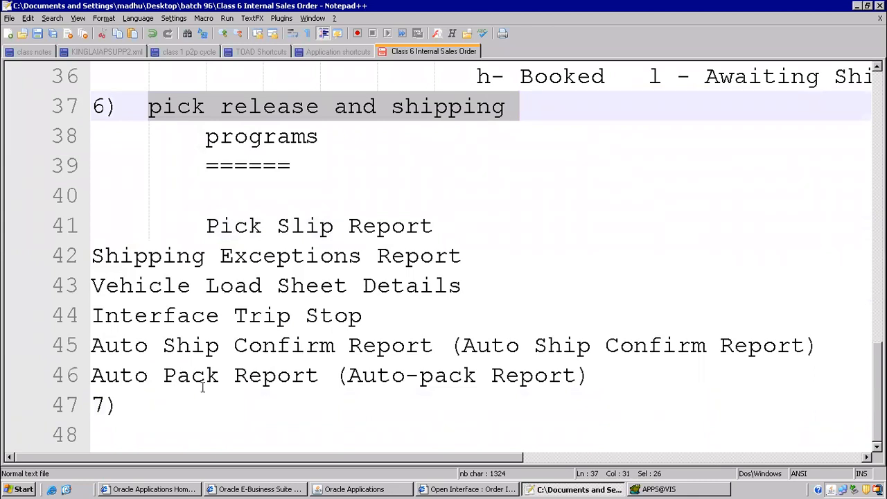
{"action": "left_click", "coordinate": [167, 402]}
{"action": "type", "text": "M1- "}
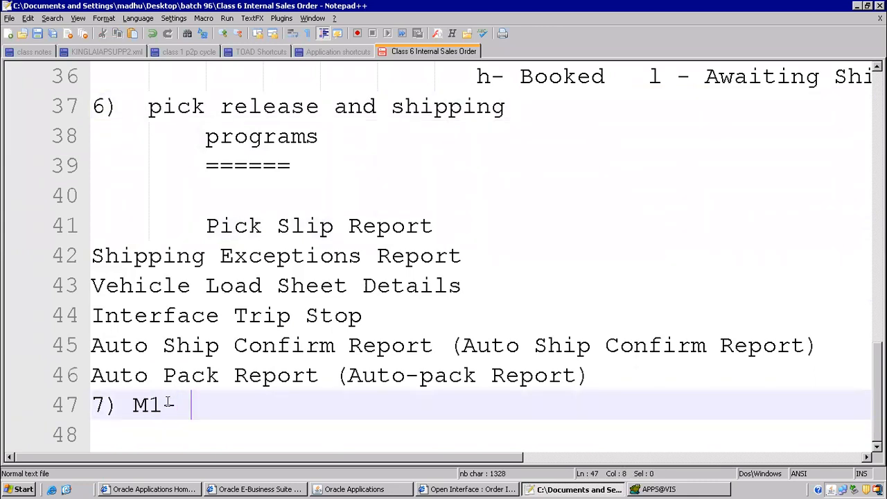
{"action": "type", "text": "po "}
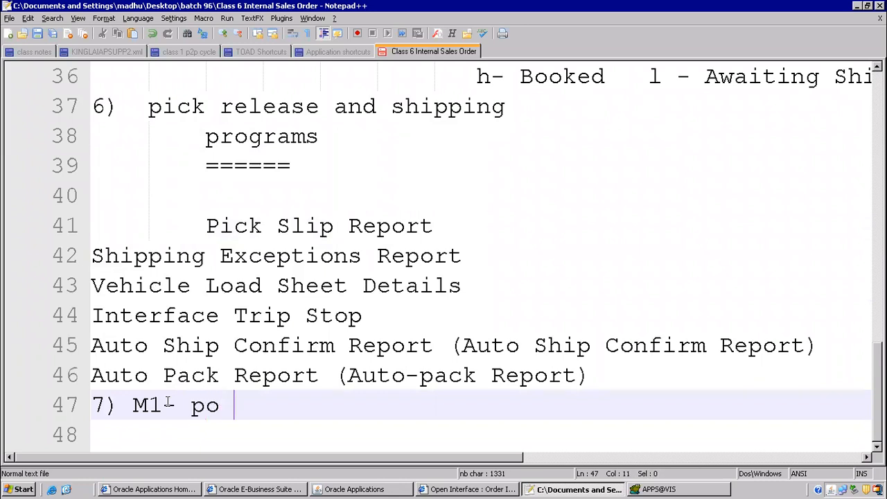
{"action": "type", "text": "receipt"}
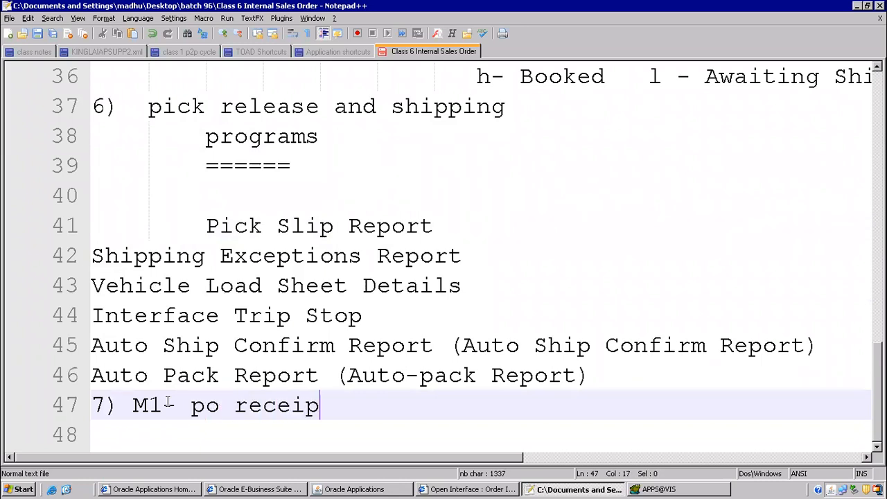
{"action": "key", "text": "Return"}
{"action": "key", "text": "Return"}
{"action": "left_click_drag", "start_coordinate": [222, 379], "coordinate": [340, 386]}
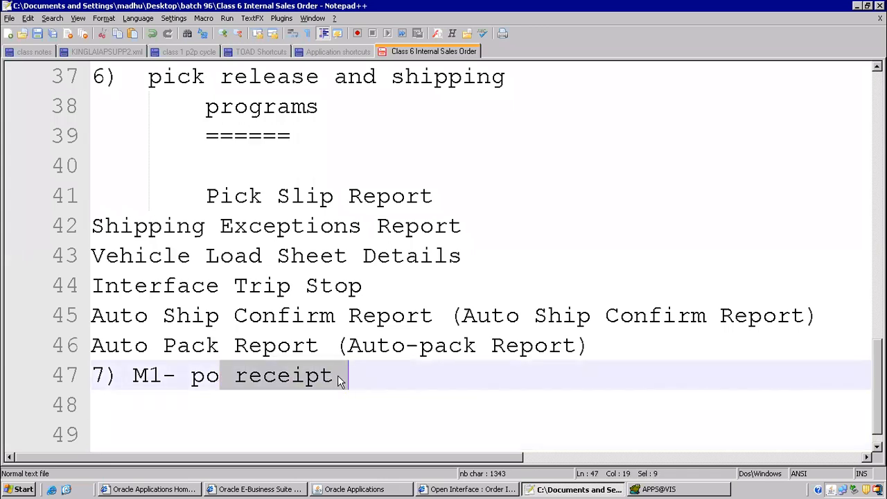
{"action": "scroll", "coordinate": [268, 364], "scroll_direction": "down", "scroll_amount": 1}
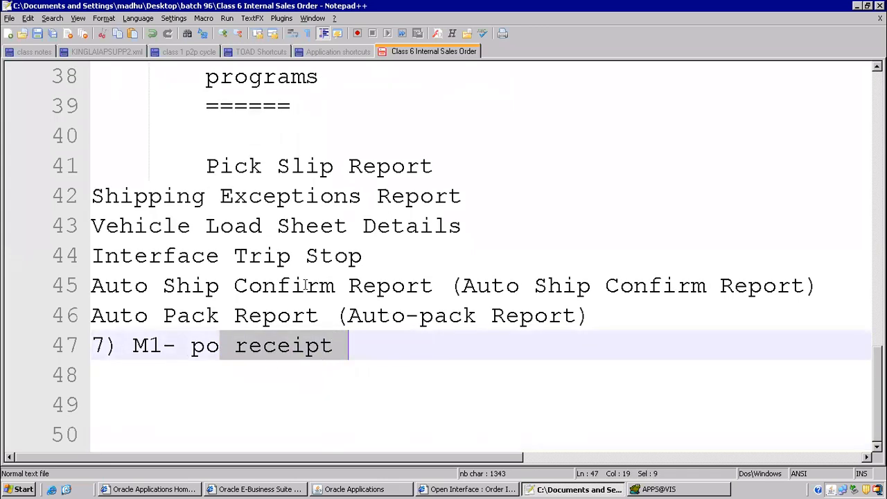
Switch to Oracle Applications, close the shipping status forms, and change the responsibility to Purchasing, Vision Operations (USA)
{"action": "left_click", "coordinate": [401, 490]}
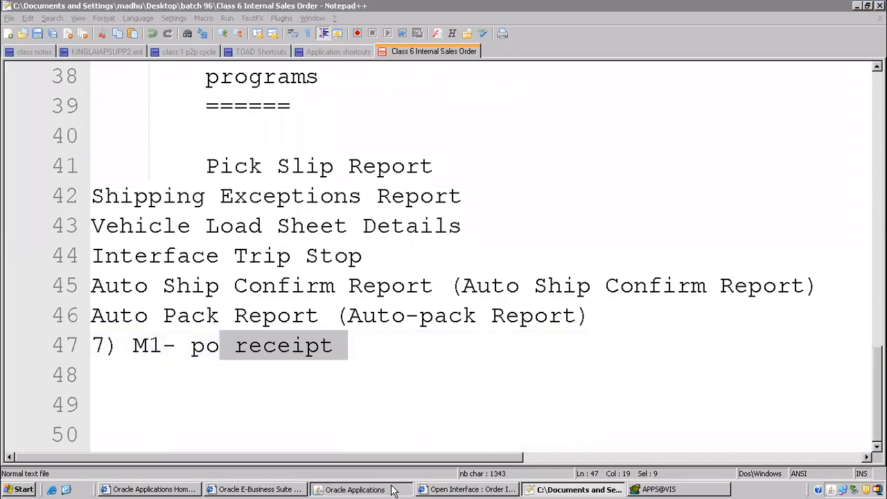
{"action": "key", "text": "F4"}
{"action": "key", "text": "F4"}
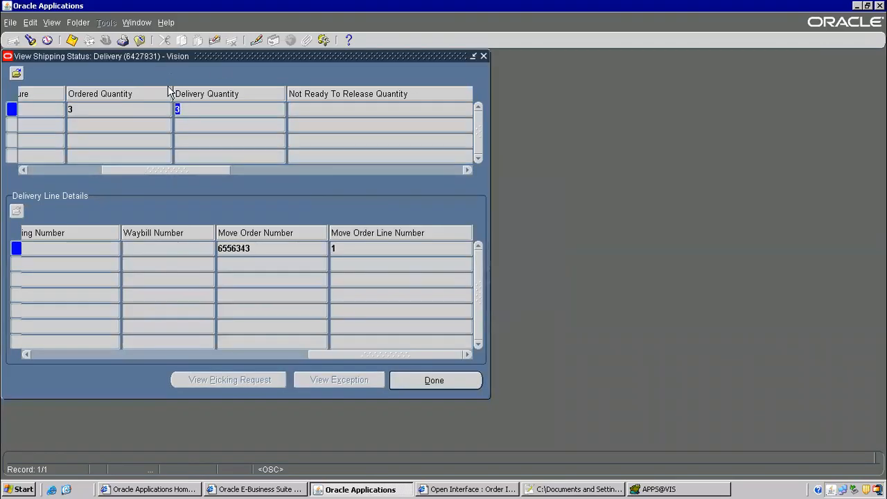
{"action": "left_click", "coordinate": [139, 41]}
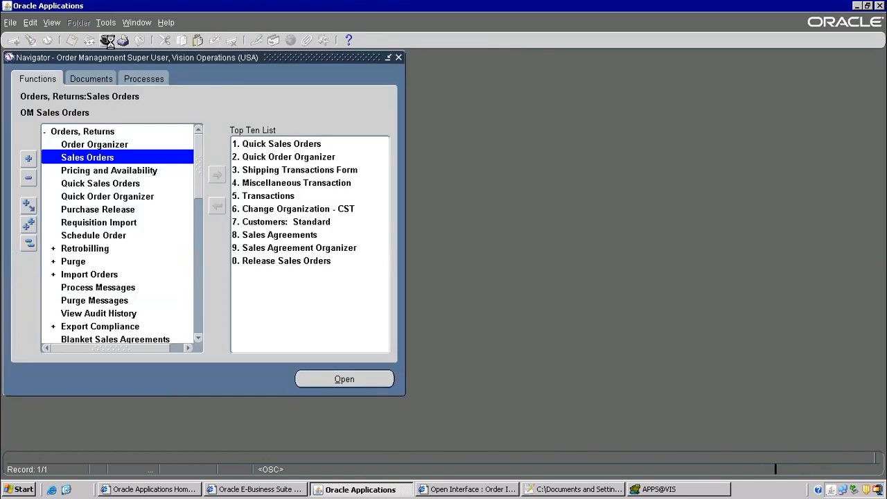
{"action": "left_click", "coordinate": [107, 40]}
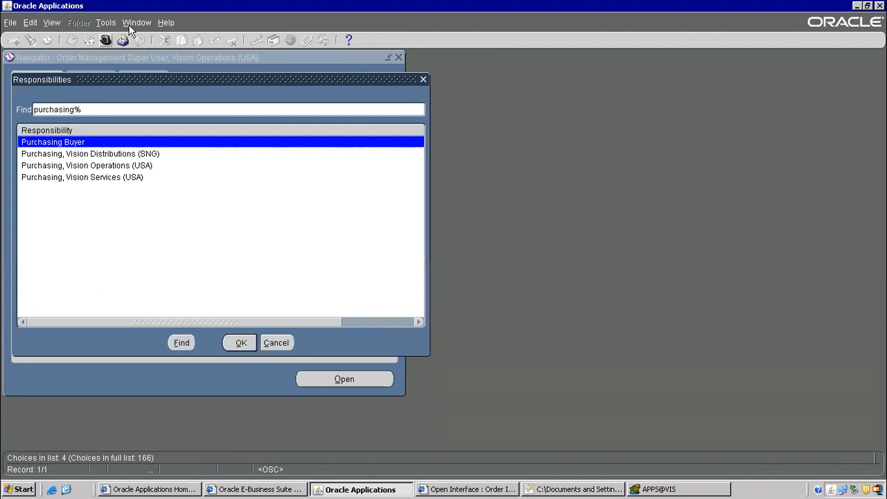
{"action": "double_click", "coordinate": [82, 167]}
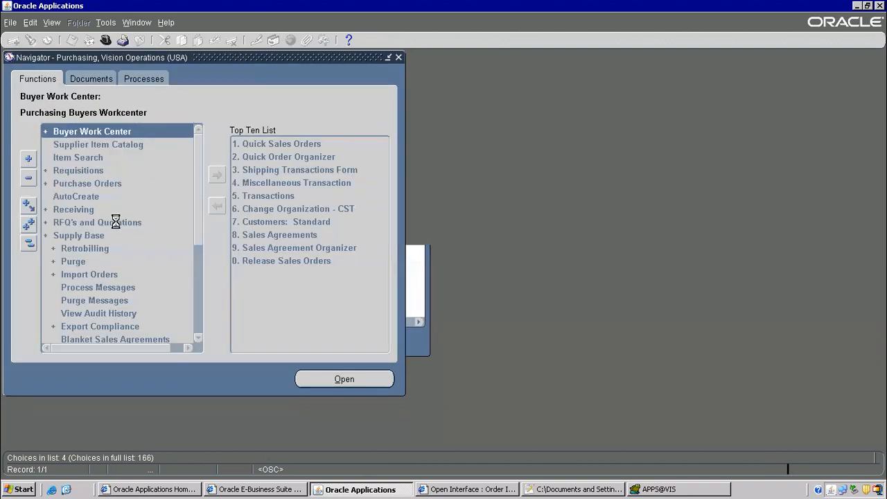
Open the Receipts form under Receiving for organization M1, Seattle Manufacturing
{"action": "double_click", "coordinate": [72, 212]}
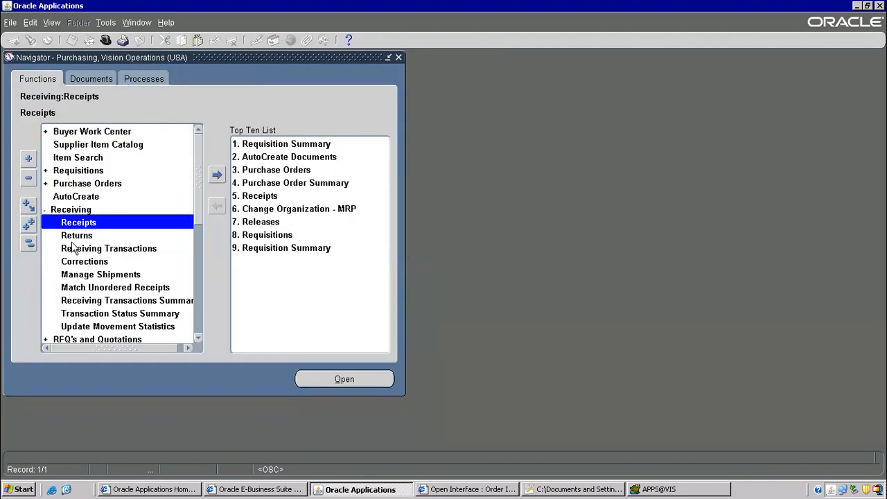
{"action": "double_click", "coordinate": [94, 224]}
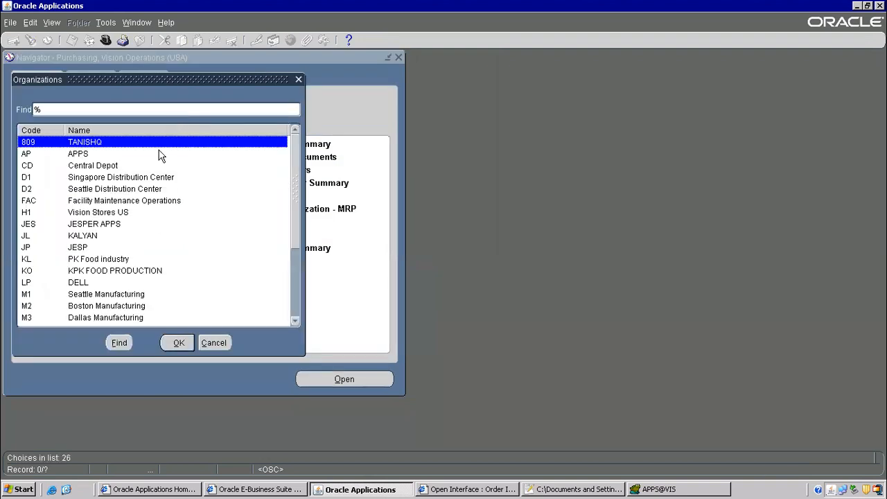
{"action": "left_click_drag", "start_coordinate": [298, 172], "coordinate": [301, 138]}
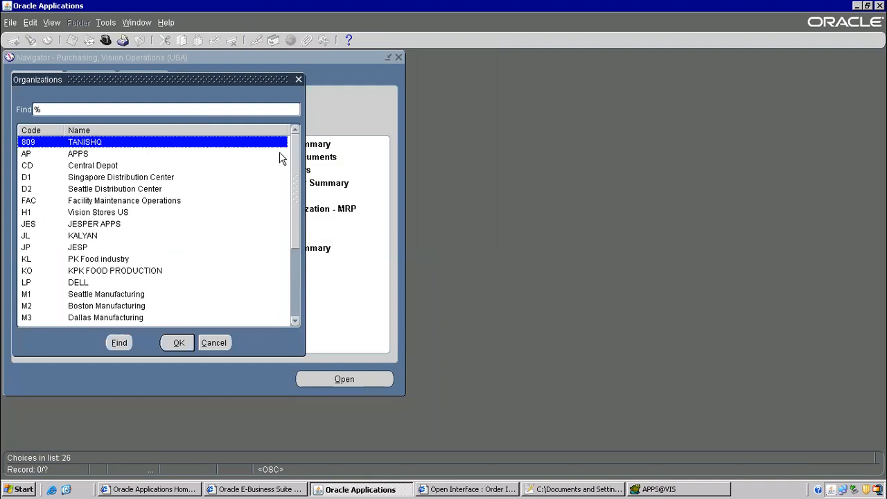
{"action": "left_click", "coordinate": [38, 212]}
{"action": "type", "text": "m"}
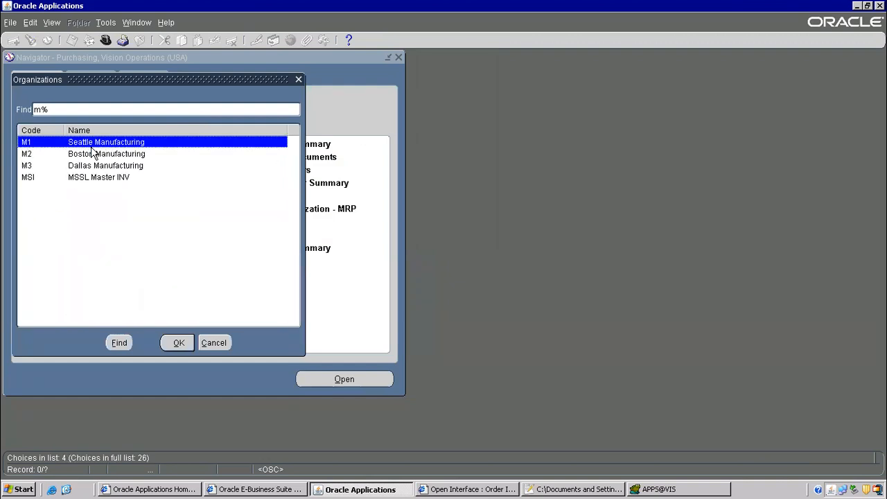
{"action": "double_click", "coordinate": [95, 143]}
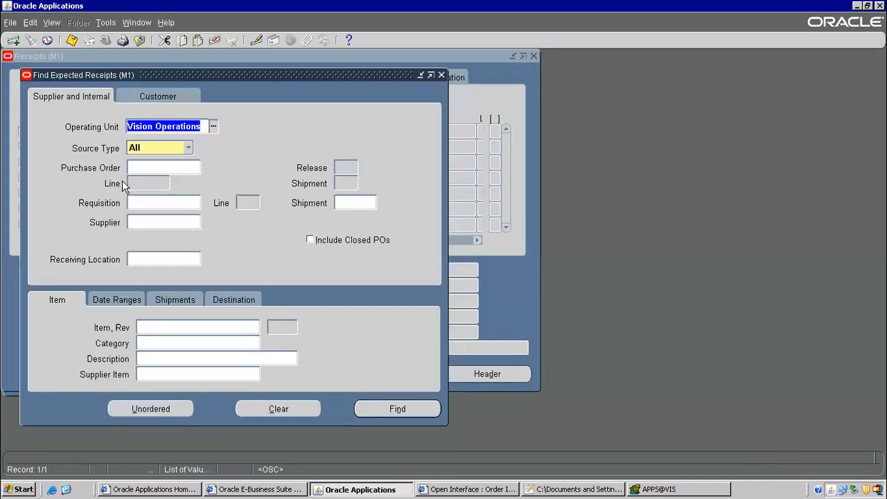
Copy the requisition number from flow step 1 in the Notepad++ notes for the expected receipts search
{"action": "left_click", "coordinate": [145, 205]}
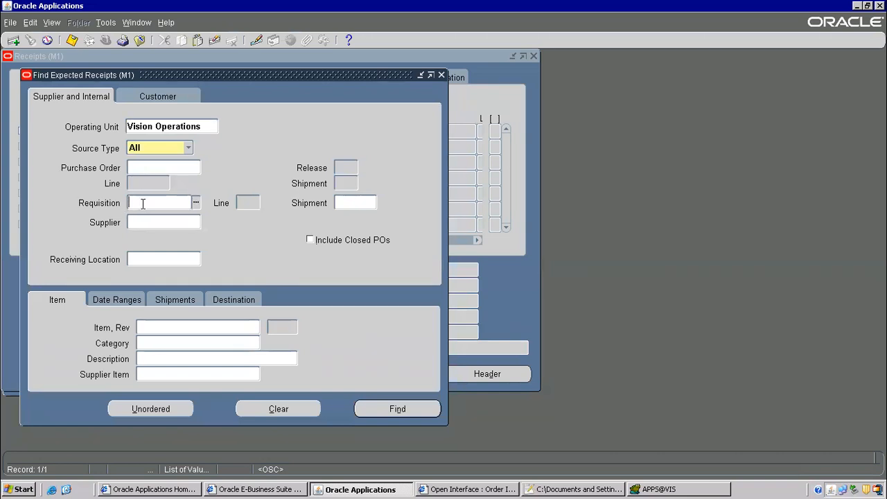
{"action": "left_click", "coordinate": [565, 489]}
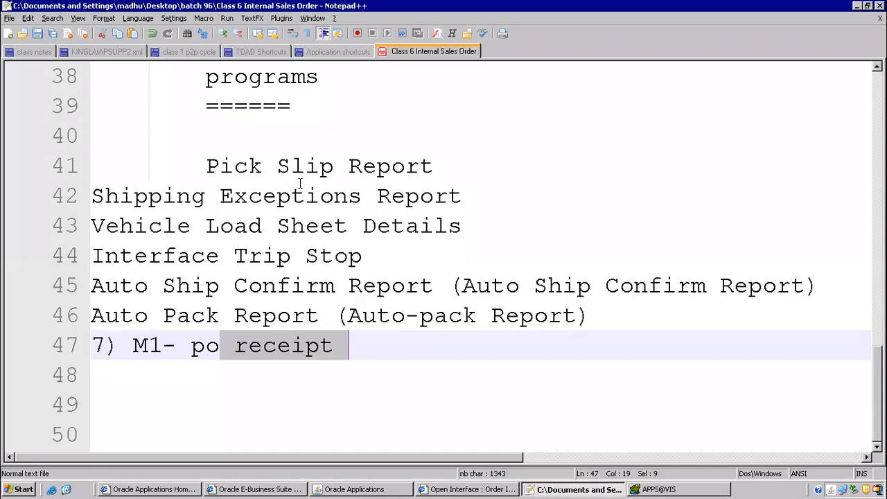
{"action": "scroll", "coordinate": [307, 204], "scroll_direction": "up", "scroll_amount": 5}
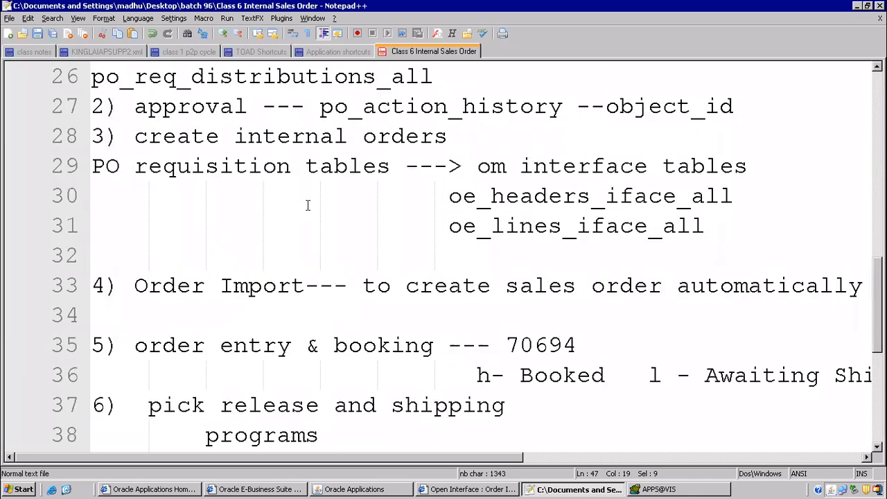
{"action": "scroll", "coordinate": [308, 204], "scroll_direction": "up", "scroll_amount": 2}
{"action": "left_click_drag", "start_coordinate": [382, 225], "coordinate": [445, 225]}
{"action": "key", "text": "ctrl+c"}
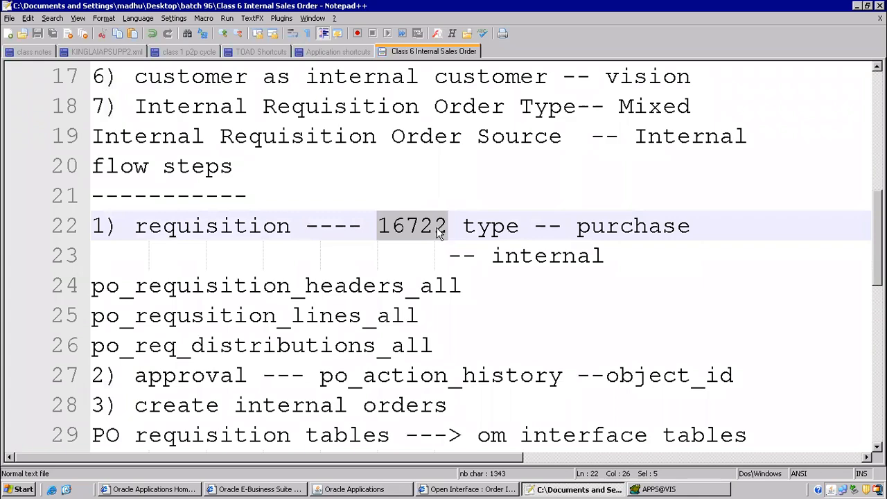
Return to Oracle Applications and find the expected receipts using the copied requisition number
{"action": "key", "text": "alt+Tab"}
{"action": "left_click", "coordinate": [159, 200]}
{"action": "key", "text": "ctrl+v"}
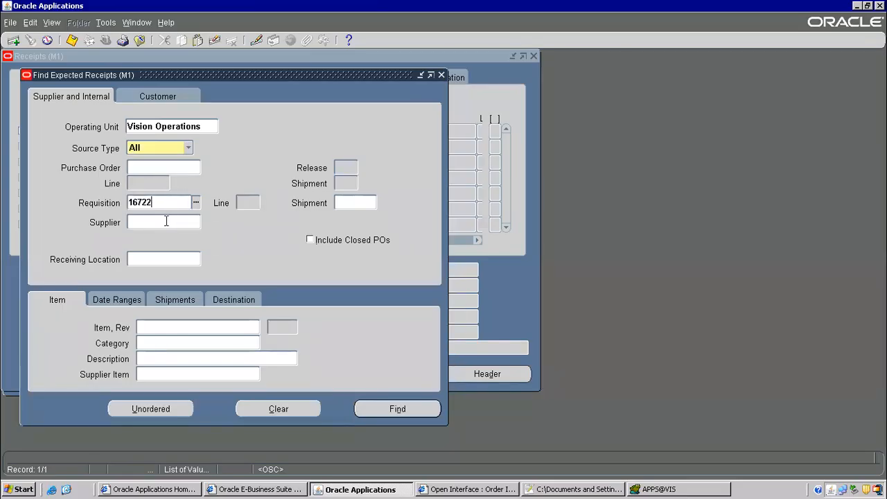
{"action": "left_click", "coordinate": [167, 221]}
{"action": "left_click", "coordinate": [400, 408]}
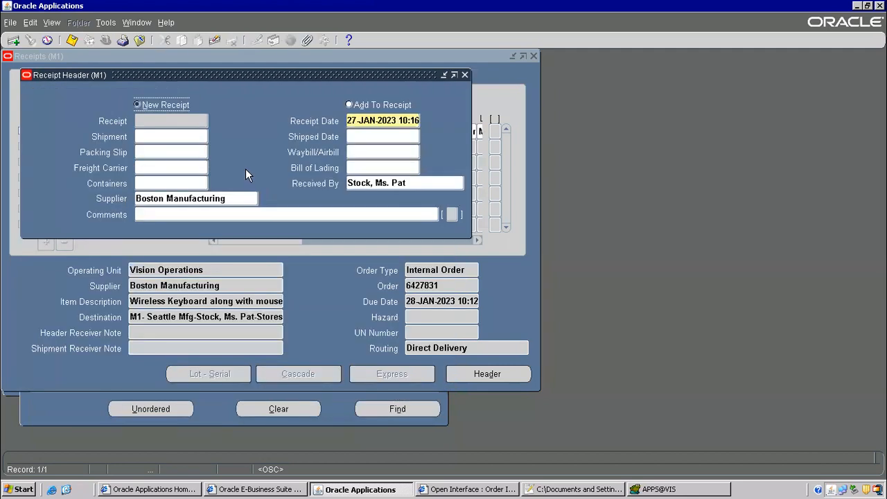
Select the KEY BOARD HP line with quantity 3 for receipt and save the new receipt from its header
{"action": "left_click_drag", "start_coordinate": [321, 76], "coordinate": [555, 187]}
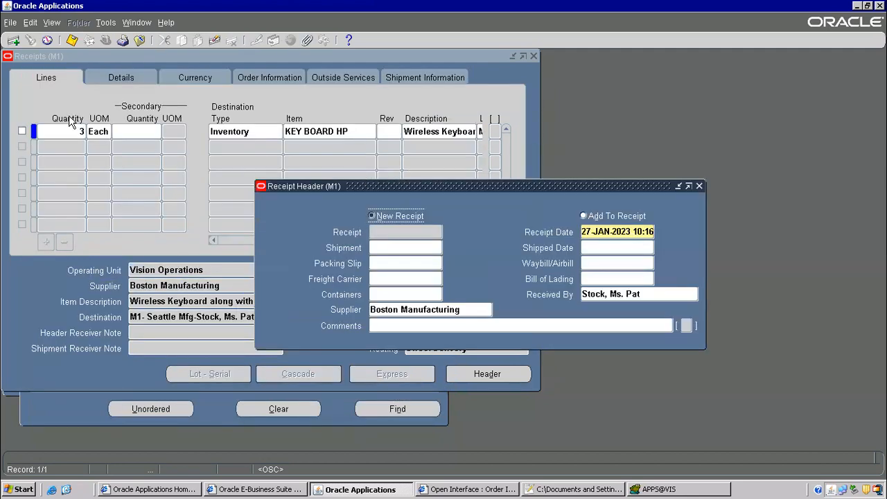
{"action": "left_click", "coordinate": [22, 131]}
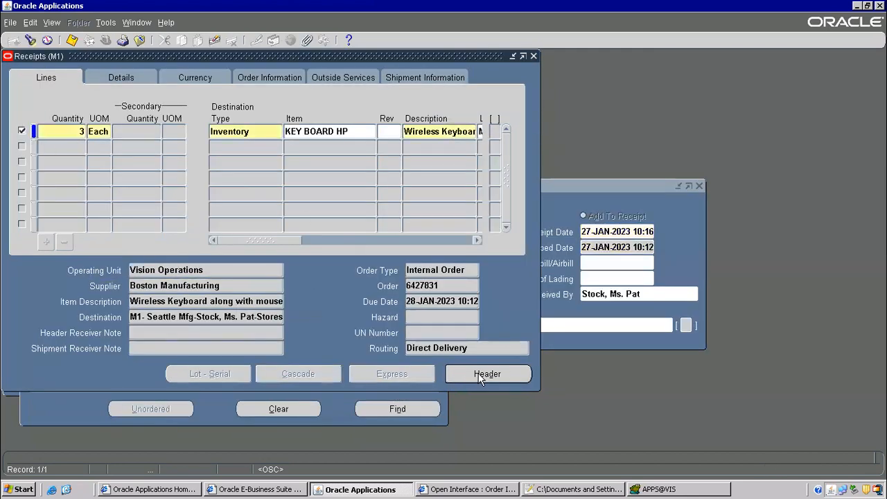
{"action": "left_click", "coordinate": [483, 374]}
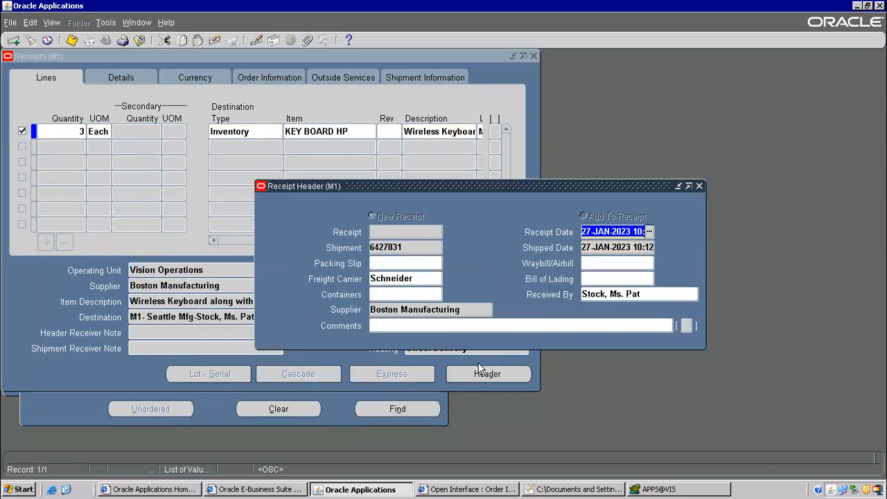
{"action": "left_click", "coordinate": [72, 40]}
{"action": "double_click", "coordinate": [389, 232]}
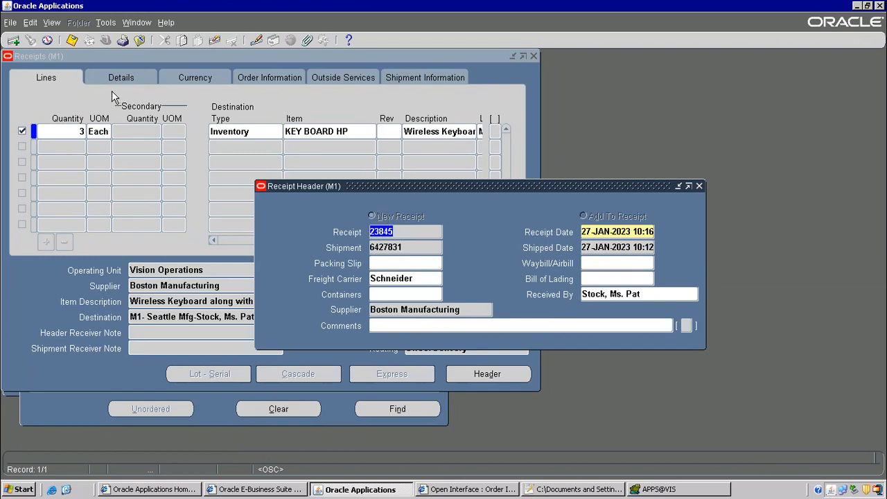
Switch to the Notepad++ notes and list rcv_shipment_headers and rcv_shipment_lines below step 7, M1- po receipt
{"action": "left_click", "coordinate": [579, 489]}
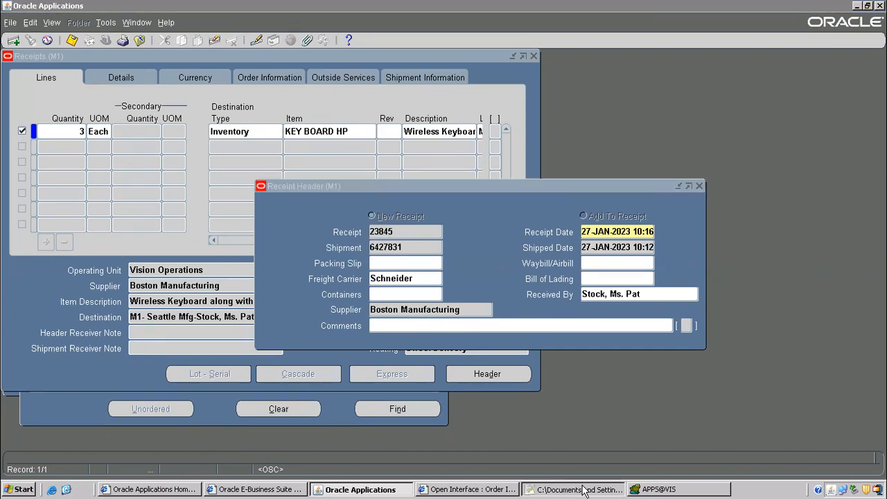
{"action": "scroll", "coordinate": [265, 282], "scroll_direction": "down", "scroll_amount": 4}
{"action": "scroll", "coordinate": [265, 283], "scroll_direction": "down", "scroll_amount": 3}
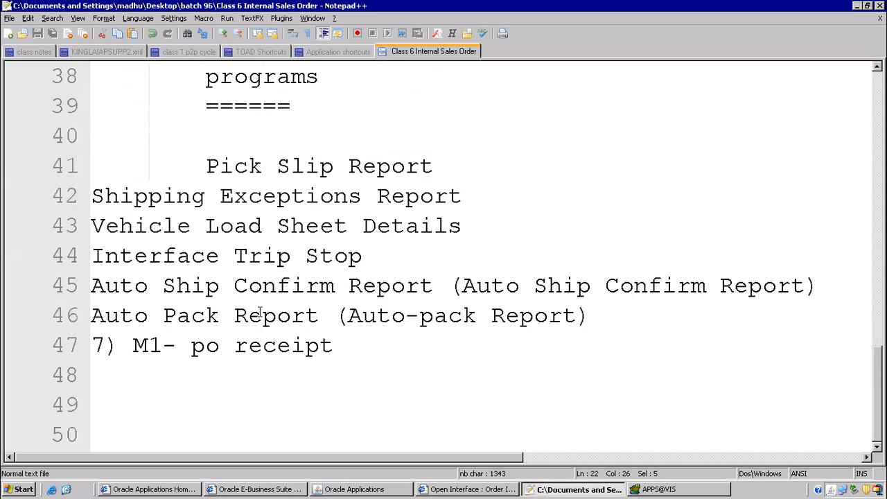
{"action": "left_click", "coordinate": [145, 379]}
{"action": "type", "text": "rcv"}
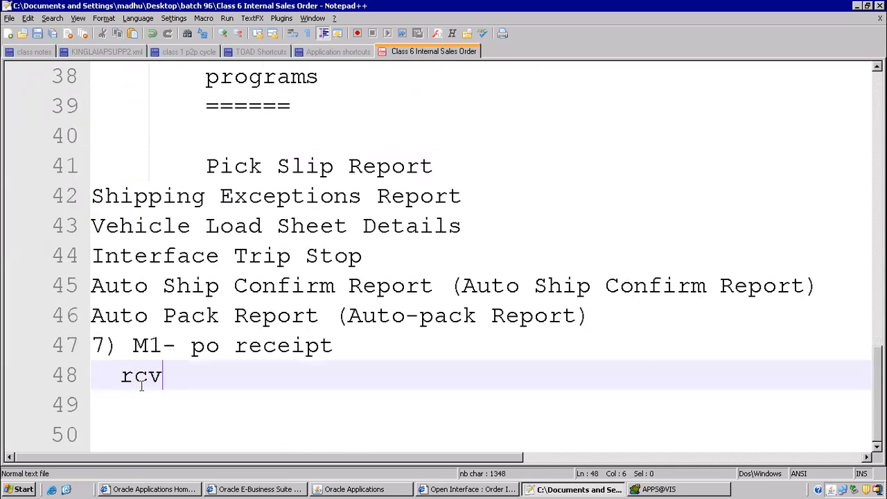
{"action": "type", "text": "_shipment_headers_"}
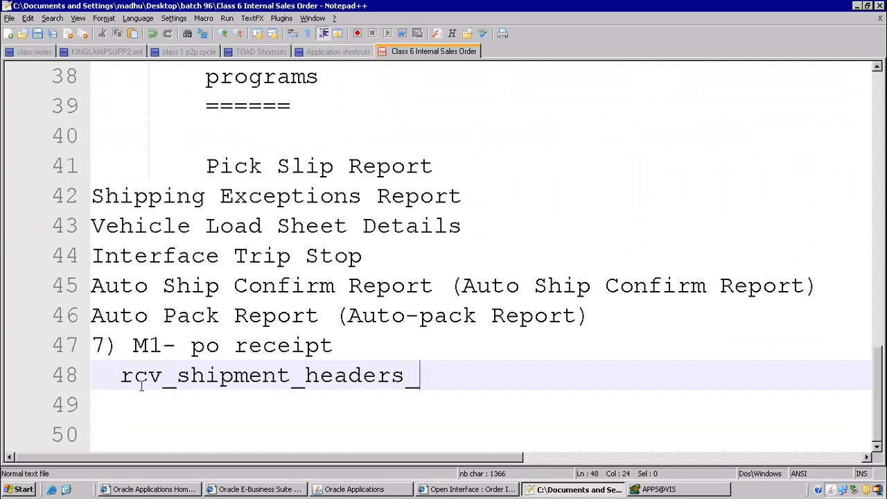
{"action": "key", "text": "BackSpace"}
{"action": "key", "text": "Return"}
{"action": "type", "text": "rcv_shipment_lines"}
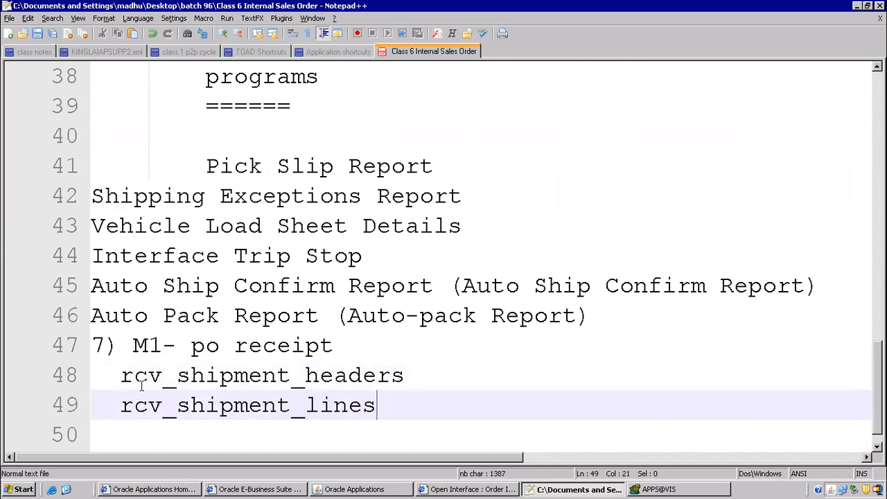
Add rcv_transactions below rcv_shipment_lines, followed by several blank lines
{"action": "key", "text": "Return"}
{"action": "type", "text": "rcv_"}
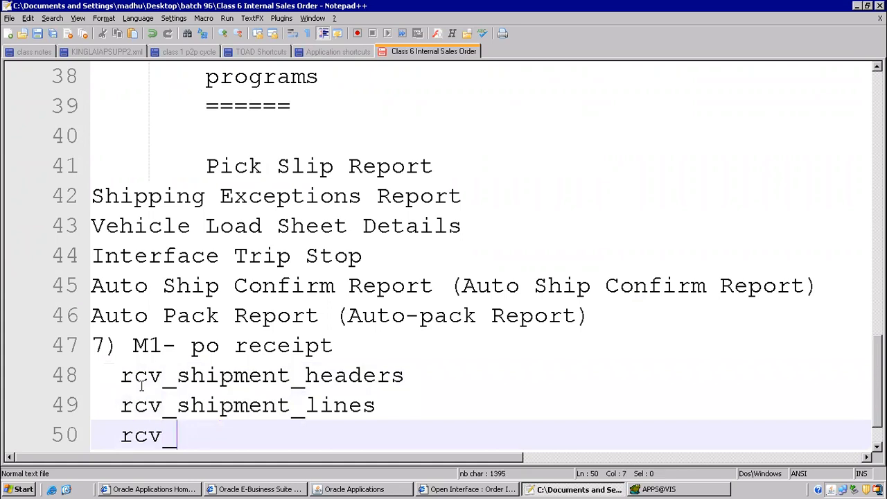
{"action": "type", "text": "transactions"}
{"action": "key", "text": "Return"}
{"action": "key", "text": "Return"}
{"action": "key", "text": "Return"}
{"action": "key", "text": "Return"}
{"action": "key", "text": "Return"}
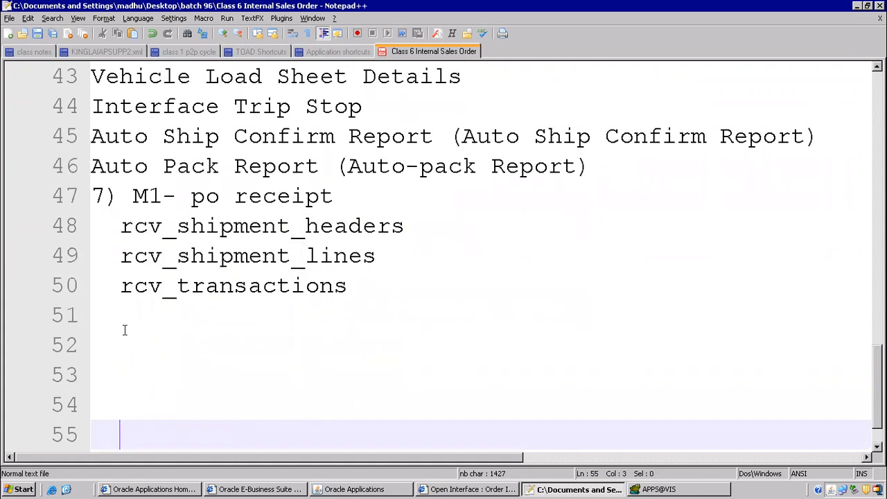
Add an "ISO query" heading underlined with dashes below the receiving tables, leaving a blank line above it
{"action": "left_click", "coordinate": [124, 330]}
{"action": "type", "text": "ISO query"}
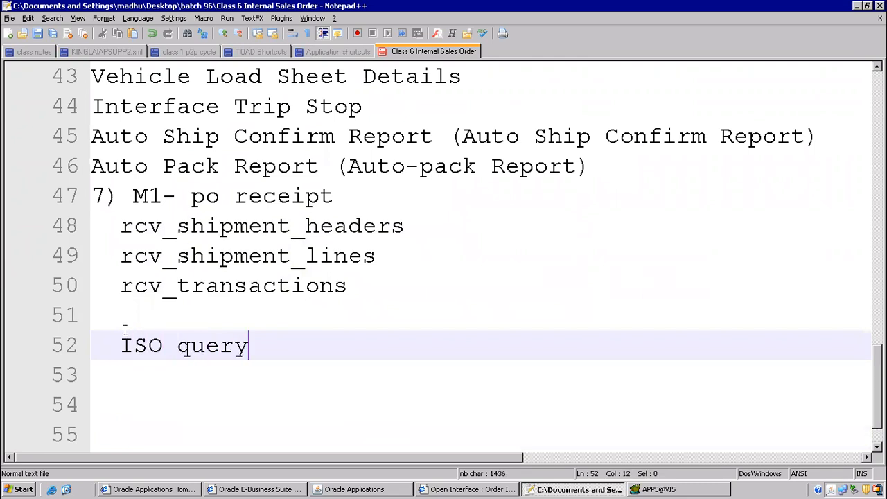
{"action": "key", "text": "Return"}
{"action": "type", "text": "-------------"}
{"action": "key", "text": "Return"}
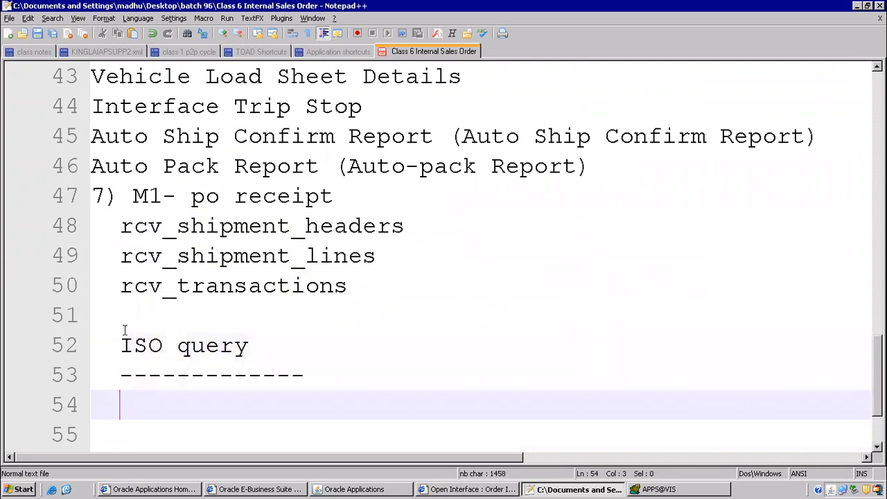
Add oe_order_headers_all and oe_order_lines_all on separate lines below the Booked / Awaiting Shipping status line of step 5, order entry & booking
{"action": "left_click", "coordinate": [260, 82]}
{"action": "scroll", "coordinate": [243, 200], "scroll_direction": "up", "scroll_amount": 7}
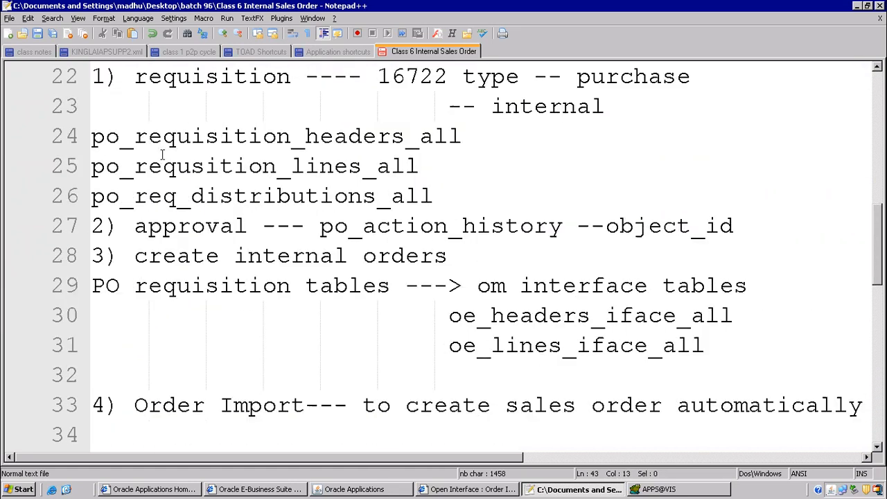
{"action": "left_click_drag", "start_coordinate": [119, 135], "coordinate": [434, 197]}
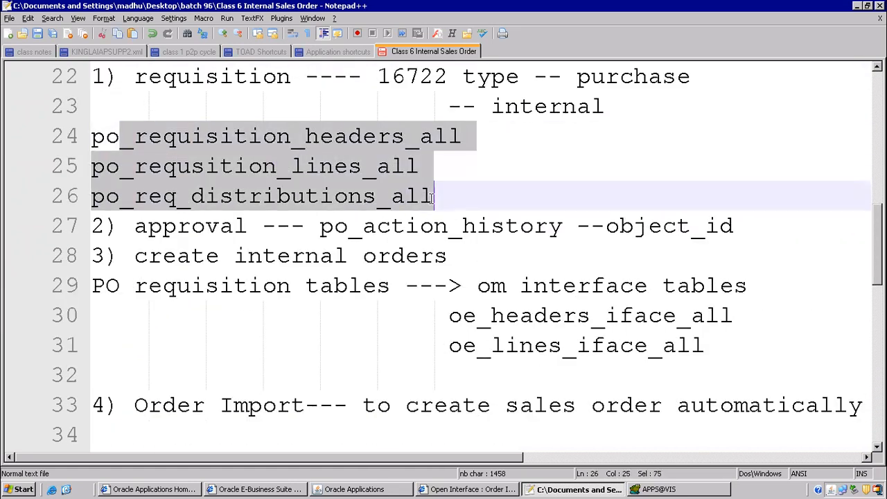
{"action": "scroll", "coordinate": [451, 255], "scroll_direction": "down", "scroll_amount": 3}
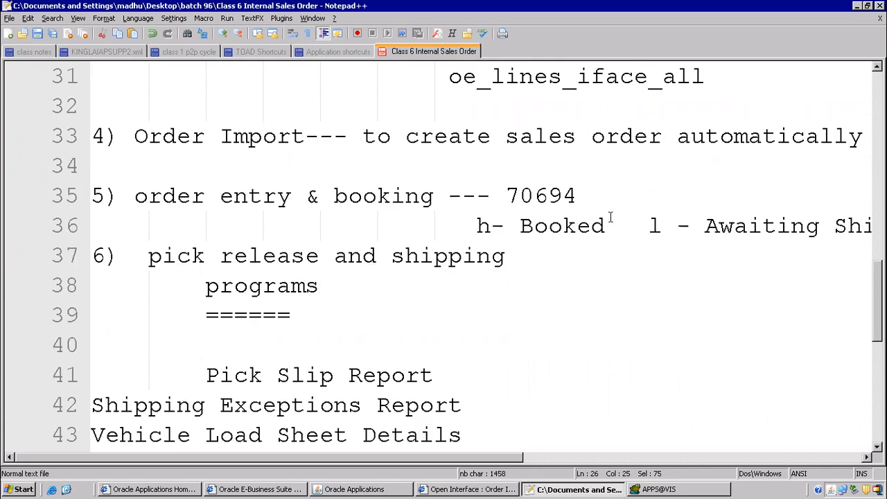
{"action": "left_click", "coordinate": [140, 227]}
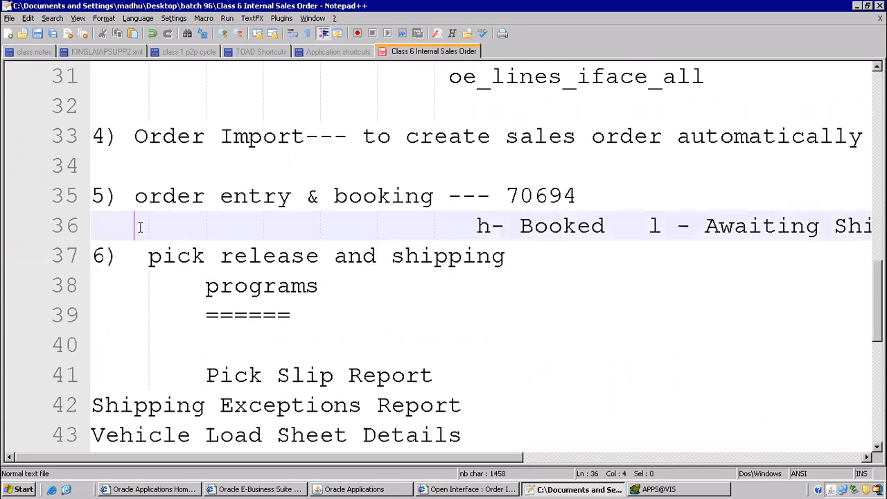
{"action": "key", "text": "End"}
{"action": "key", "text": "Return"}
{"action": "type", "text": "oe_"}
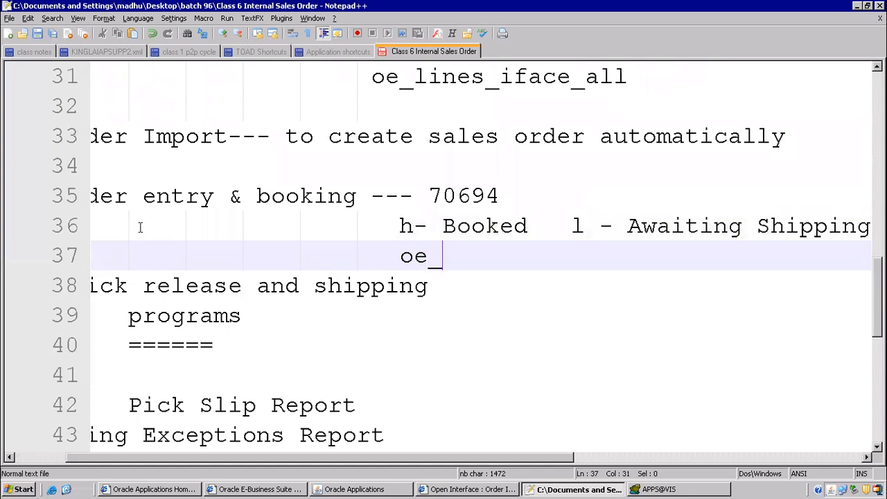
{"action": "type", "text": "order_headers_all"}
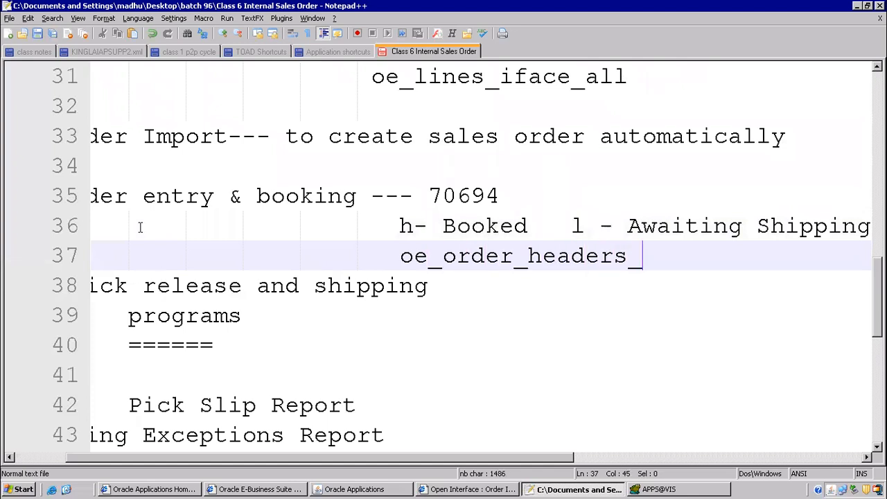
{"action": "key", "text": "Return"}
{"action": "type", "text": "oe_ord"}
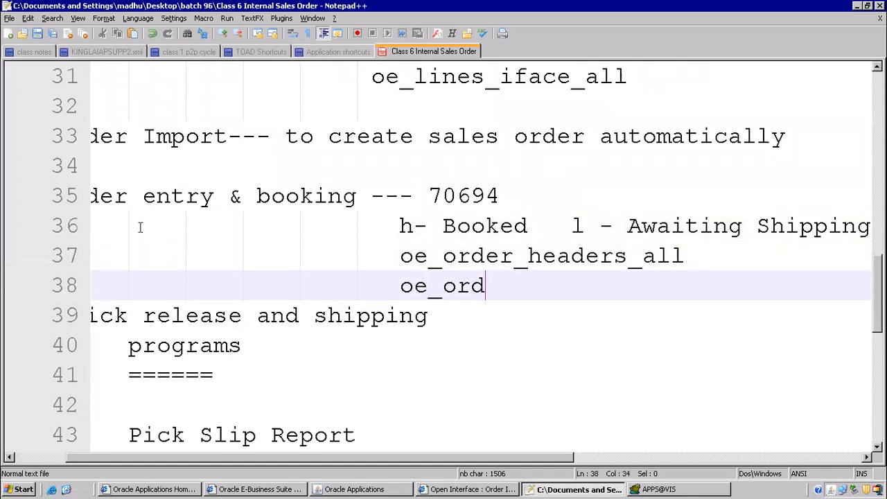
{"action": "type", "text": "er_lines_all"}
{"action": "key", "text": "Return"}
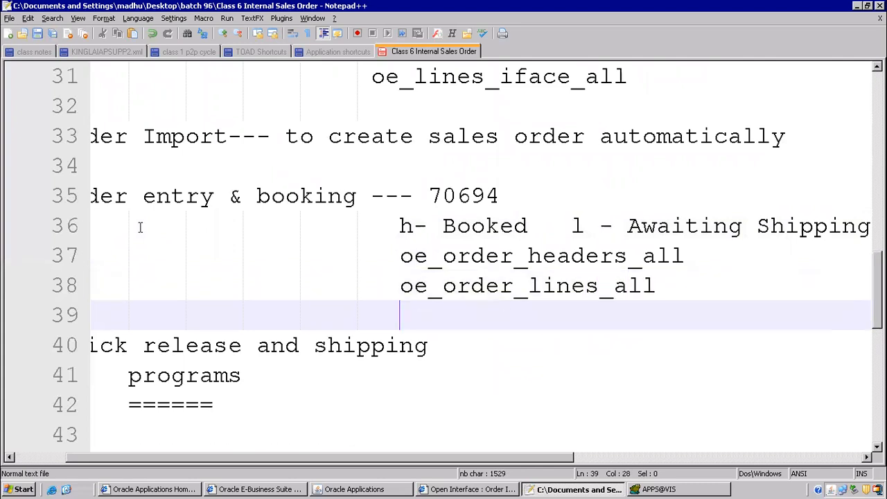
Review the receiving tables listed under step 7 and place the cursor on the blank line below the ISO query underline
{"action": "scroll", "coordinate": [140, 227], "scroll_direction": "down", "scroll_amount": 6}
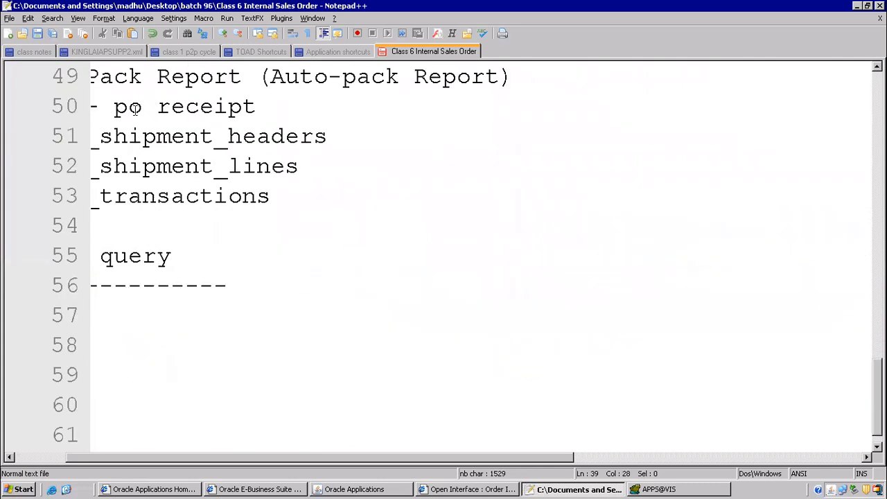
{"action": "left_click_drag", "start_coordinate": [463, 462], "coordinate": [367, 430]}
{"action": "left_click_drag", "start_coordinate": [161, 136], "coordinate": [369, 211]}
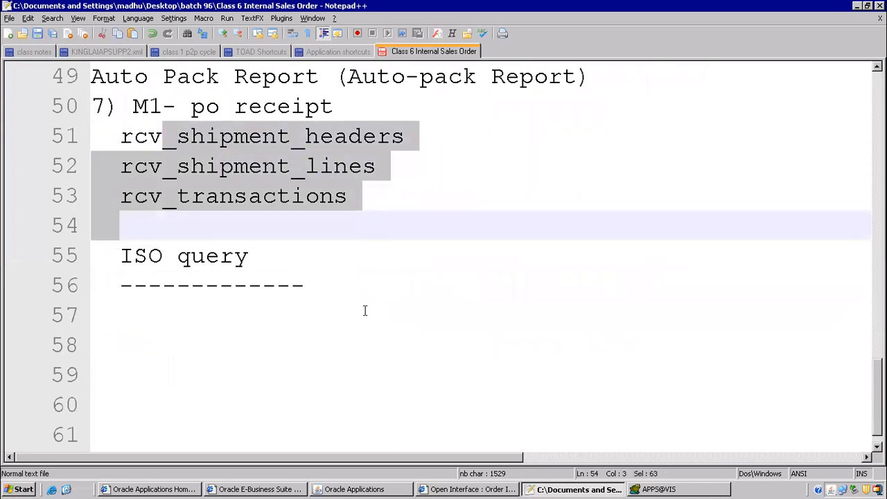
{"action": "left_click", "coordinate": [132, 372]}
{"action": "left_click", "coordinate": [107, 325]}
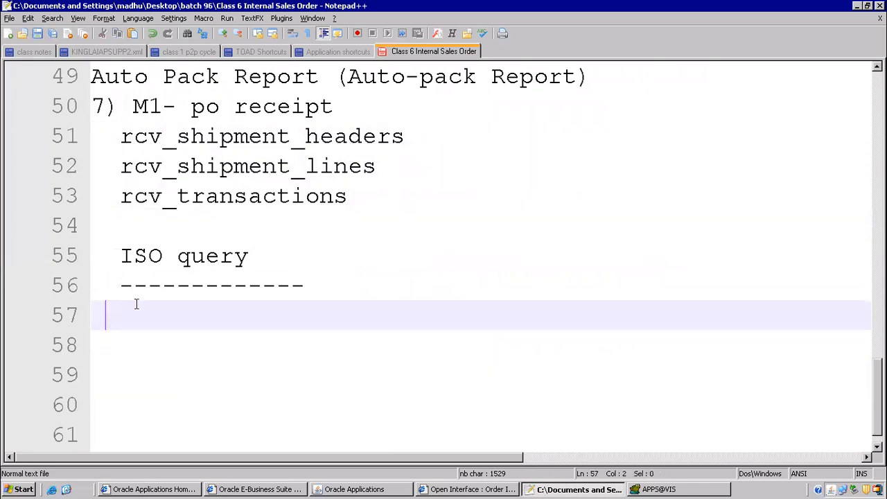
Switch to Oracle Applications and check all concurrent requests for the Receiving Transaction Processor, closing the Requests window when done
{"action": "left_click", "coordinate": [380, 489]}
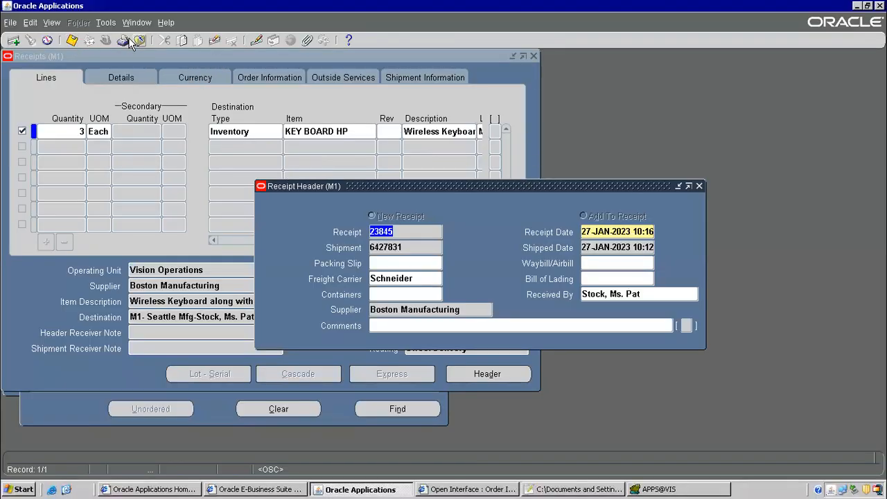
{"action": "left_click", "coordinate": [52, 23]}
{"action": "left_click", "coordinate": [76, 185]}
{"action": "left_click", "coordinate": [378, 337]}
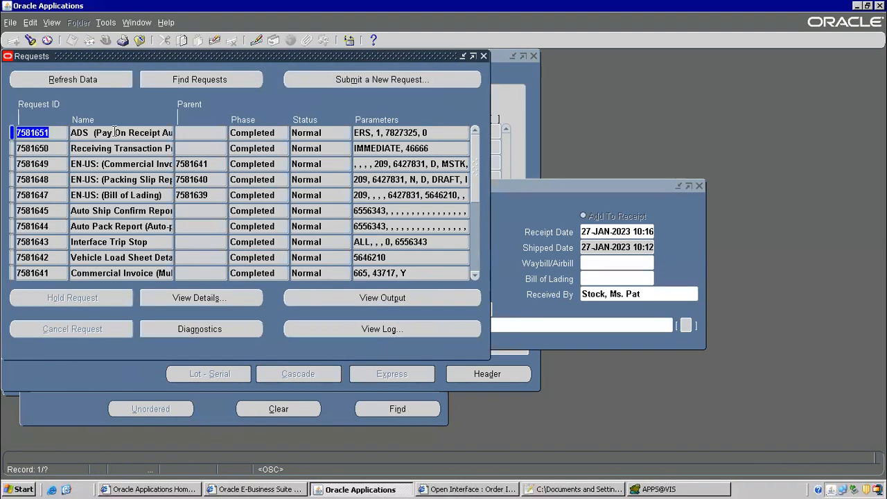
{"action": "left_click_drag", "start_coordinate": [99, 148], "coordinate": [194, 153]}
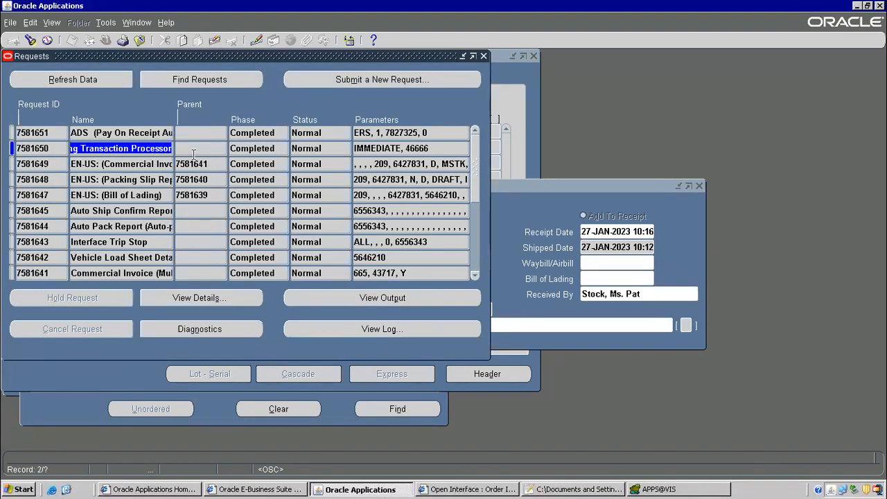
{"action": "key", "text": "F4"}
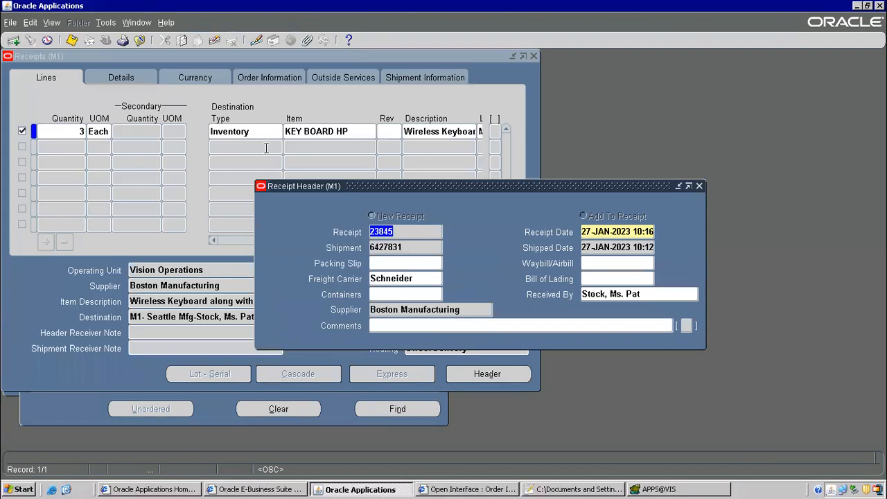
Close the Receipt Header and the remaining receipt windows to return to the Purchasing Navigator
{"action": "key", "text": "F4"}
{"action": "key", "text": "alt+t"}
{"action": "key", "text": "o"}
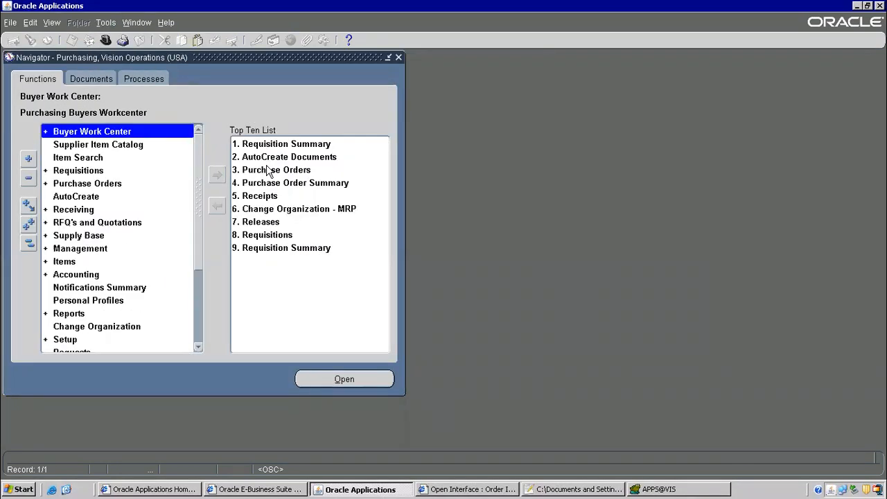
Switch to the local Chrome browser and search Google for "ir-iso query in oracle apps r12"
{"action": "left_click", "coordinate": [574, 8]}
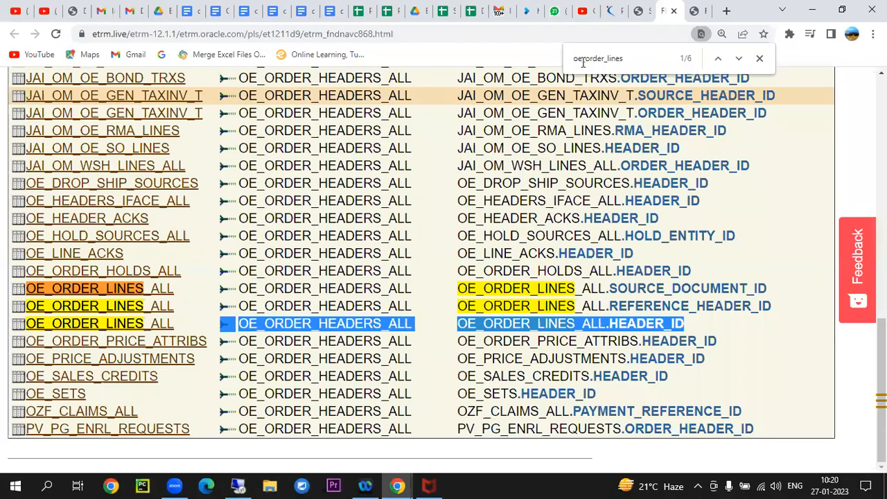
{"action": "left_click", "coordinate": [494, 35]}
{"action": "type", "text": "iso query o"}
{"action": "key", "text": "Down"}
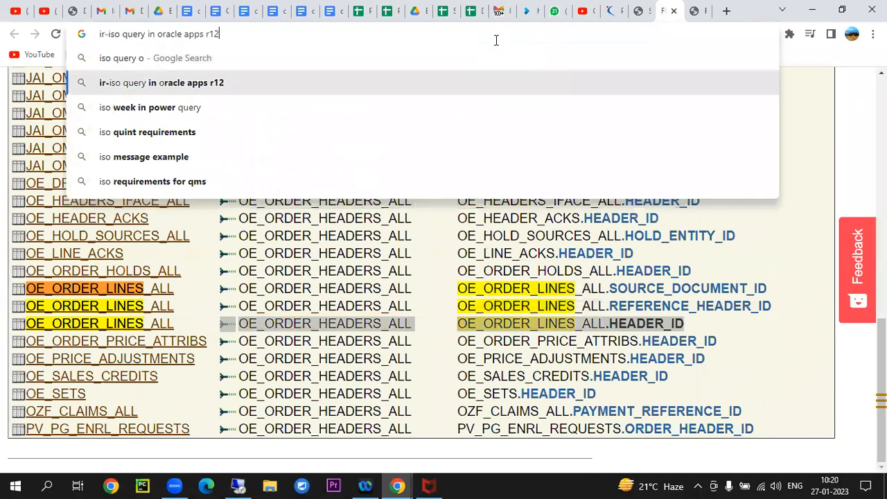
{"action": "key", "text": "Return"}
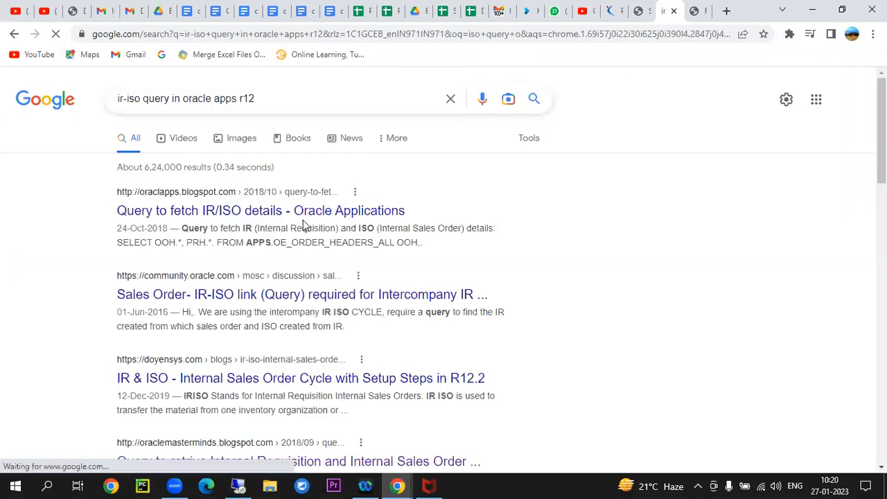
Open the "Query to fetch IR/ISO details" result, read through its query and return to the search results
{"action": "left_click", "coordinate": [310, 221]}
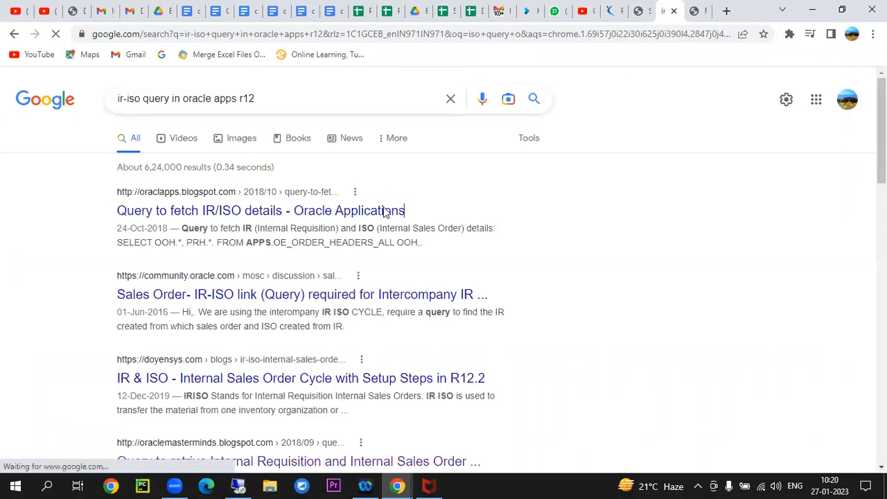
{"action": "scroll", "coordinate": [425, 215], "scroll_direction": "down", "scroll_amount": 5}
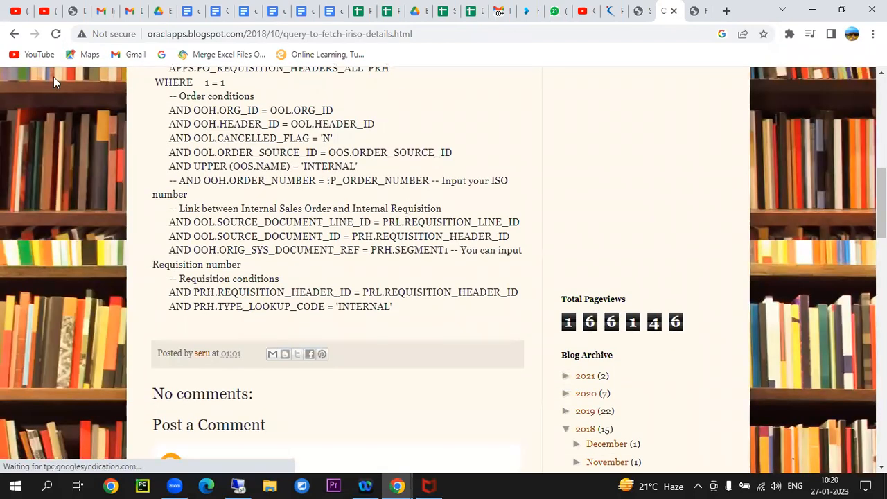
{"action": "left_click", "coordinate": [14, 33]}
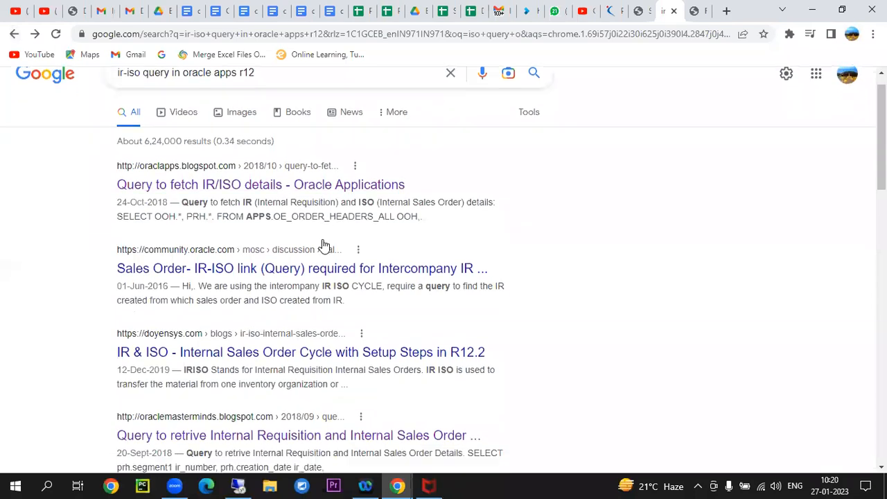
Open the oraclemasterminds result on retrieving Internal Requisition and Internal Sales Order details and examine its full SELECT statement
{"action": "scroll", "coordinate": [322, 244], "scroll_direction": "down", "scroll_amount": 2}
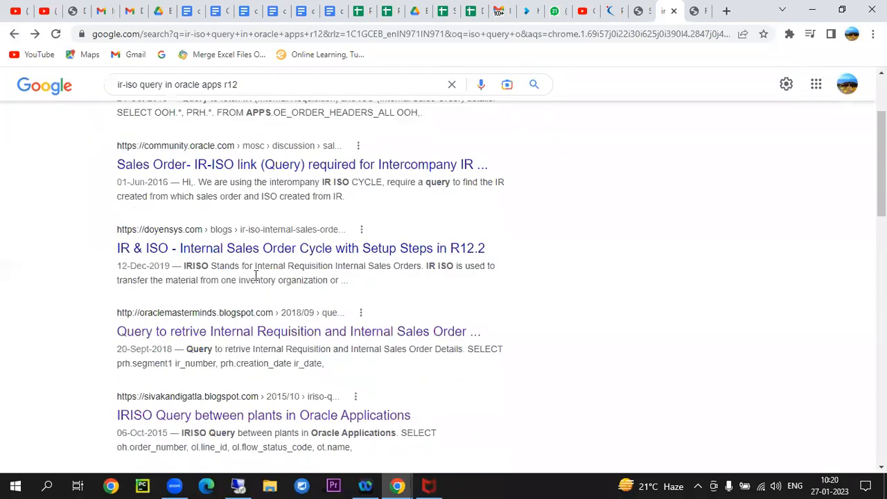
{"action": "left_click", "coordinate": [277, 336]}
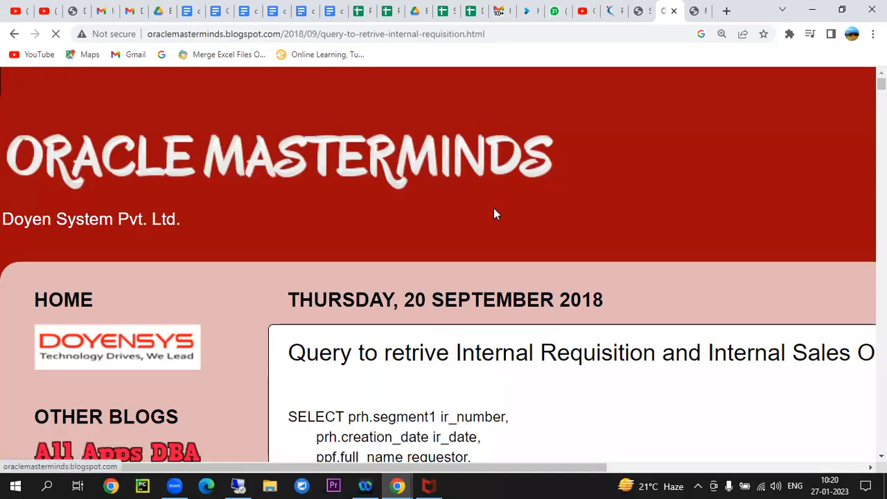
{"action": "scroll", "coordinate": [493, 207], "scroll_direction": "down", "scroll_amount": 5}
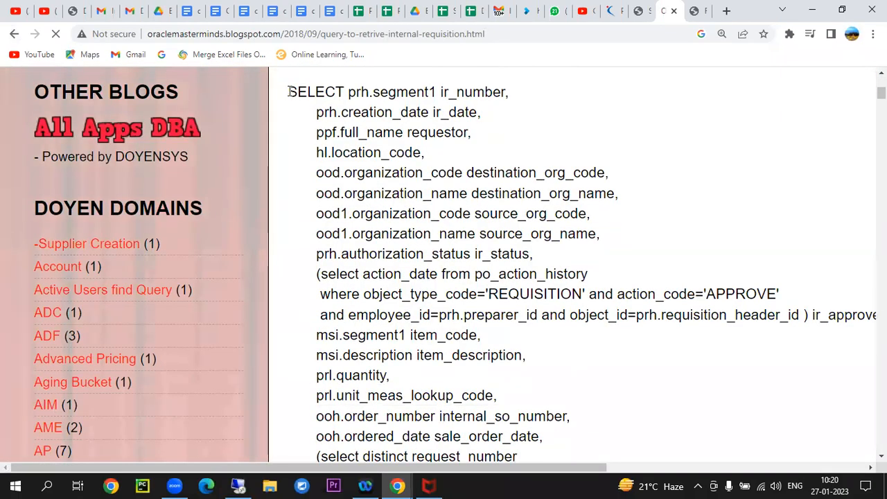
{"action": "scroll", "coordinate": [505, 208], "scroll_direction": "down", "scroll_amount": 5}
{"action": "scroll", "coordinate": [504, 208], "scroll_direction": "down", "scroll_amount": 8}
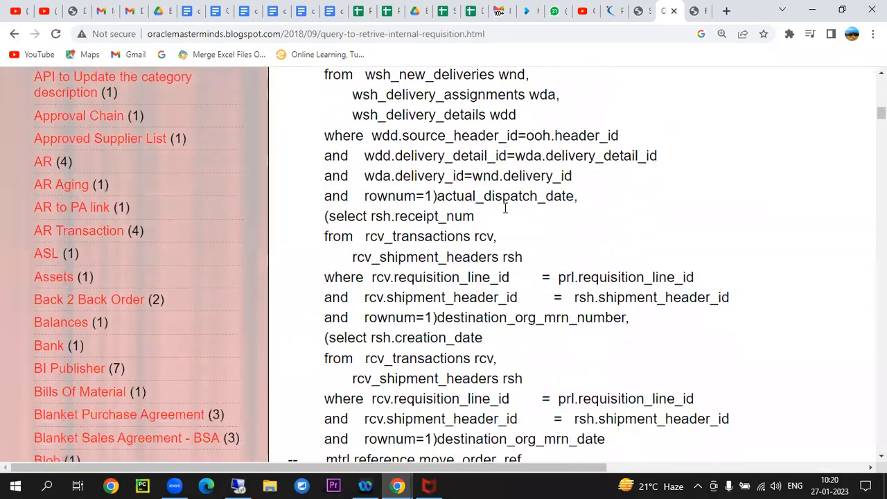
{"action": "scroll", "coordinate": [521, 217], "scroll_direction": "down", "scroll_amount": 4}
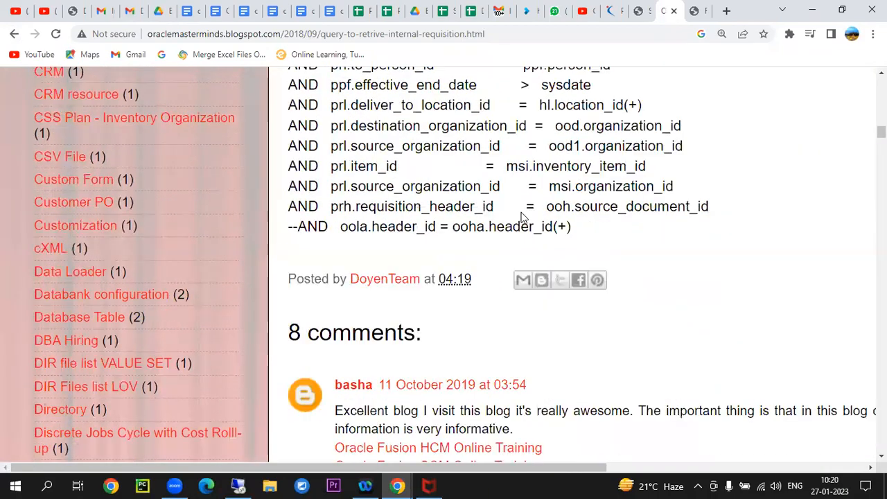
{"action": "scroll", "coordinate": [520, 218], "scroll_direction": "up", "scroll_amount": 13}
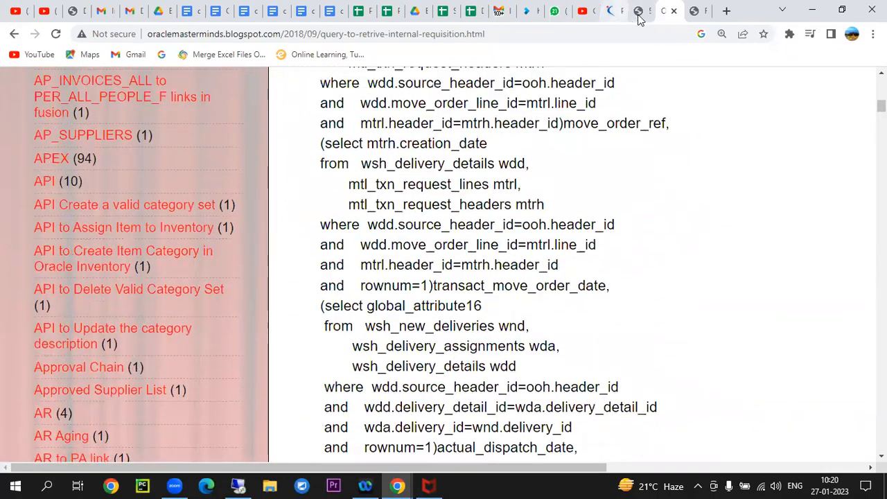
Close the MTL_ONHAND_QUANTITIES_DETAIL page and the oraclemasterminds page, keeping the oe_order_headers_all search page open
{"action": "left_click", "coordinate": [638, 11]}
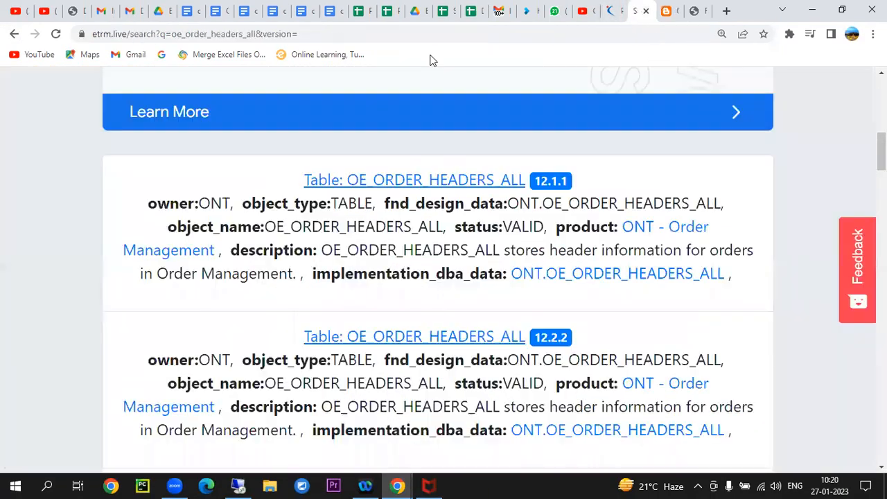
{"action": "left_click", "coordinate": [669, 11]}
{"action": "left_click", "coordinate": [698, 11]}
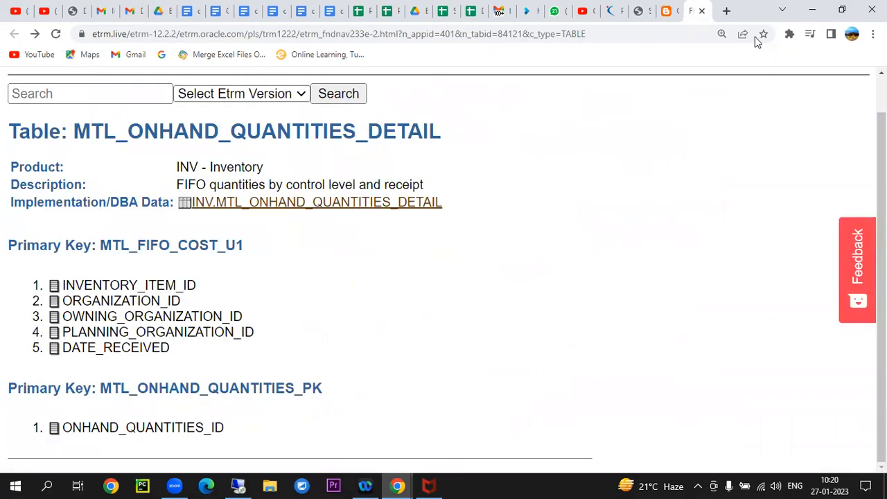
{"action": "left_click", "coordinate": [701, 12]}
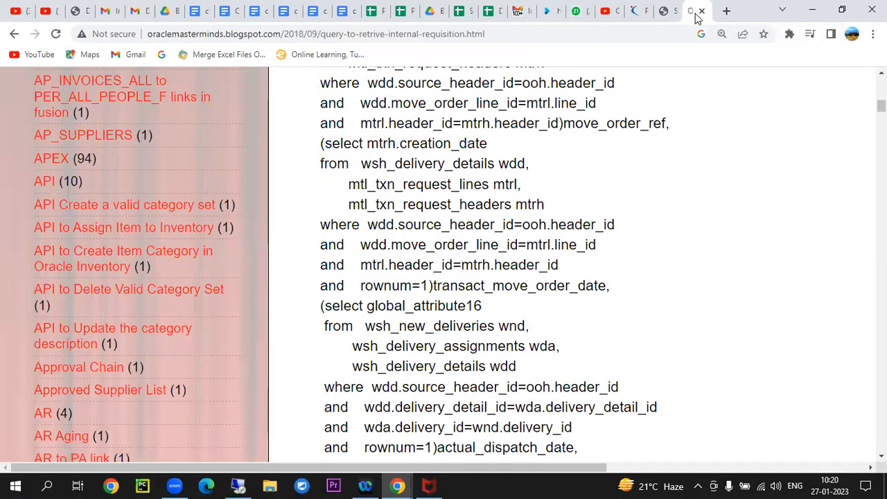
{"action": "left_click", "coordinate": [701, 11]}
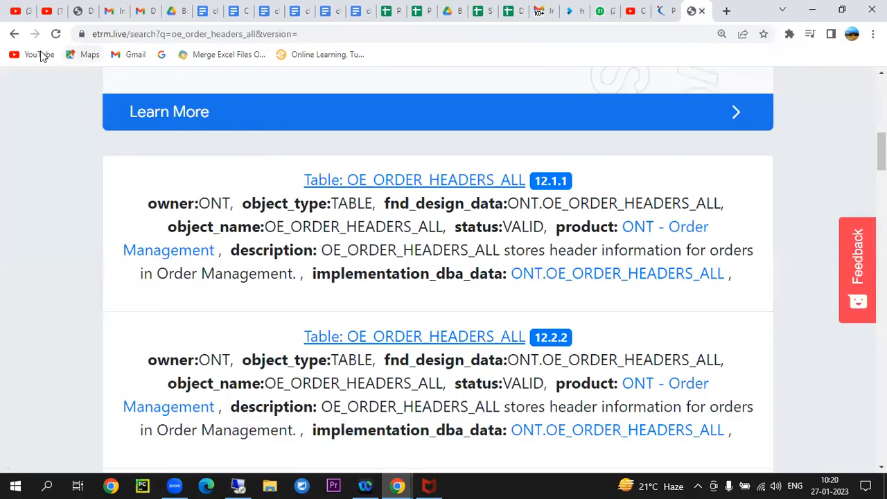
Replace the oe_order_headers_all page with a new Google search for "ir-iso query in oracle apps r12"
{"action": "left_click", "coordinate": [361, 33]}
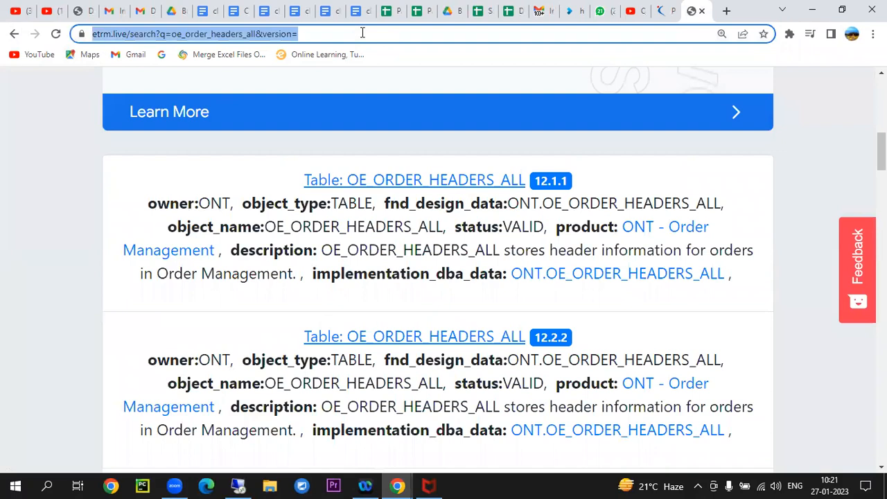
{"action": "type", "text": "iso query"}
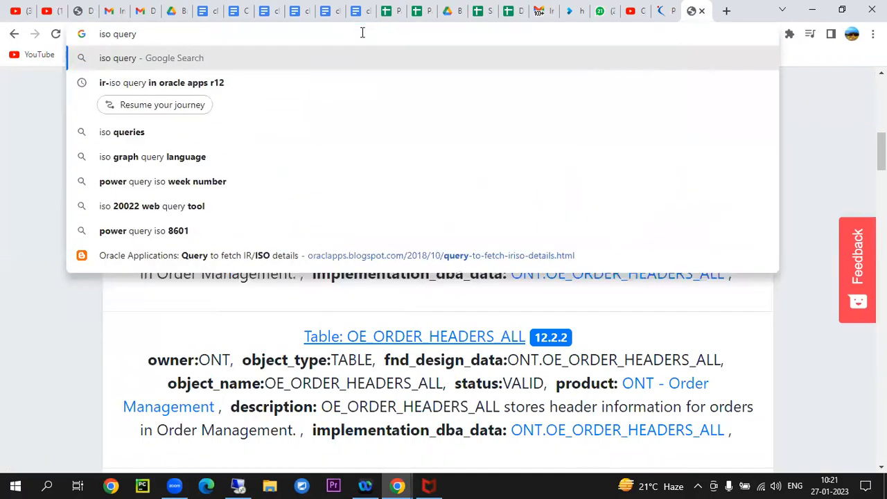
{"action": "key", "text": "Down"}
{"action": "key", "text": "Down"}
{"action": "key", "text": "Up"}
{"action": "key", "text": "Return"}
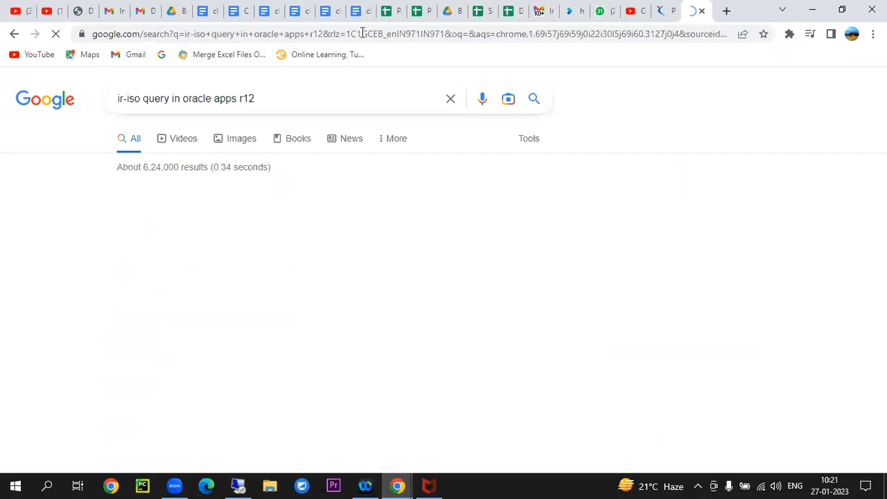
Open the "IRISO Query between plants in Oracle Applications" result in a new tab and examine the tables and conditions of its query
{"action": "scroll", "coordinate": [398, 333], "scroll_direction": "down", "scroll_amount": 2}
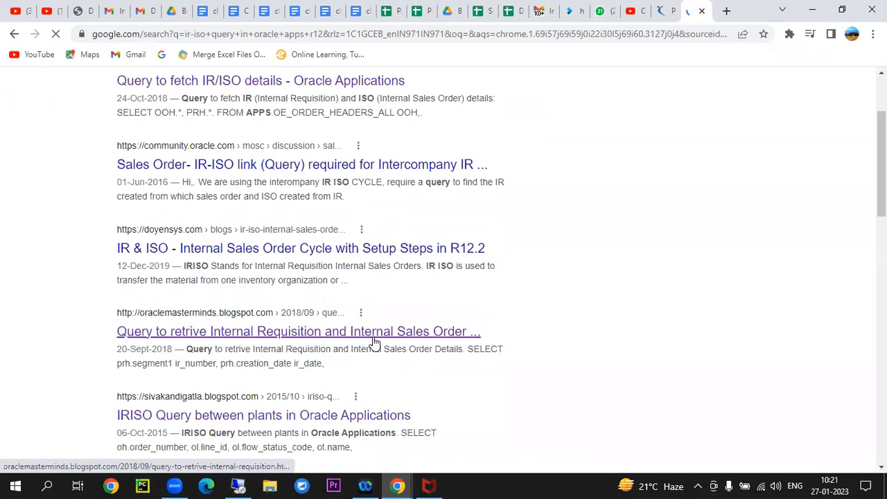
{"action": "scroll", "coordinate": [372, 341], "scroll_direction": "down", "scroll_amount": 1}
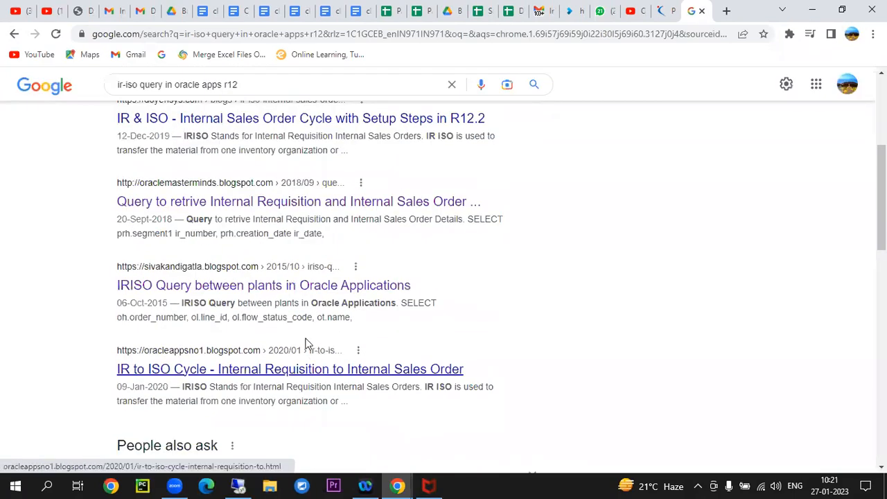
{"action": "right_click", "coordinate": [386, 294]}
{"action": "left_click", "coordinate": [407, 300]}
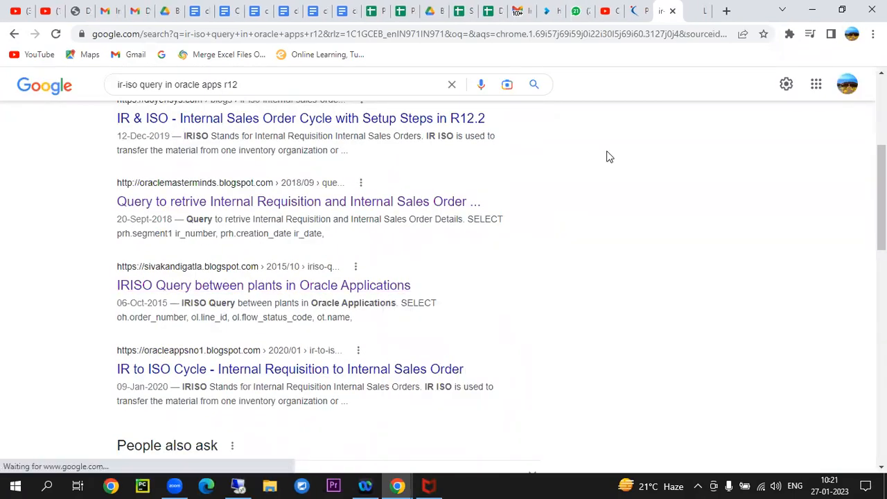
{"action": "left_click", "coordinate": [693, 12]}
{"action": "scroll", "coordinate": [270, 257], "scroll_direction": "down", "scroll_amount": 5}
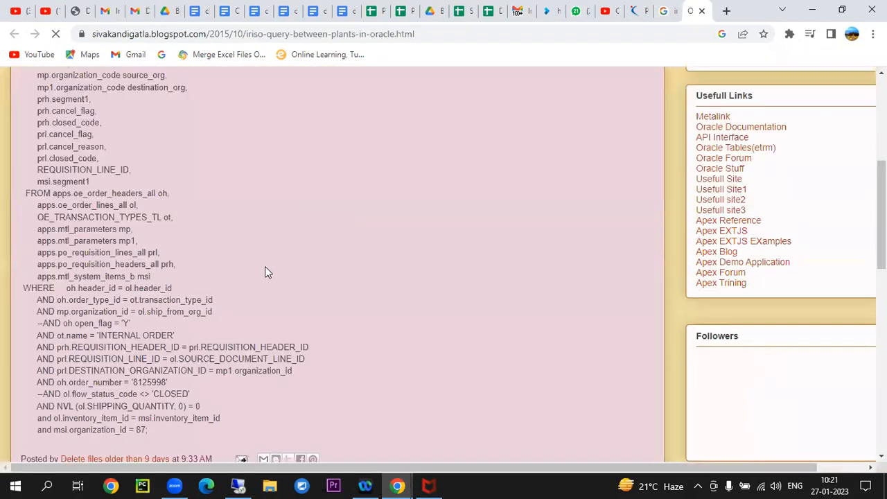
{"action": "scroll", "coordinate": [265, 271], "scroll_direction": "down", "scroll_amount": 2}
{"action": "scroll", "coordinate": [136, 265], "scroll_direction": "up", "scroll_amount": 2}
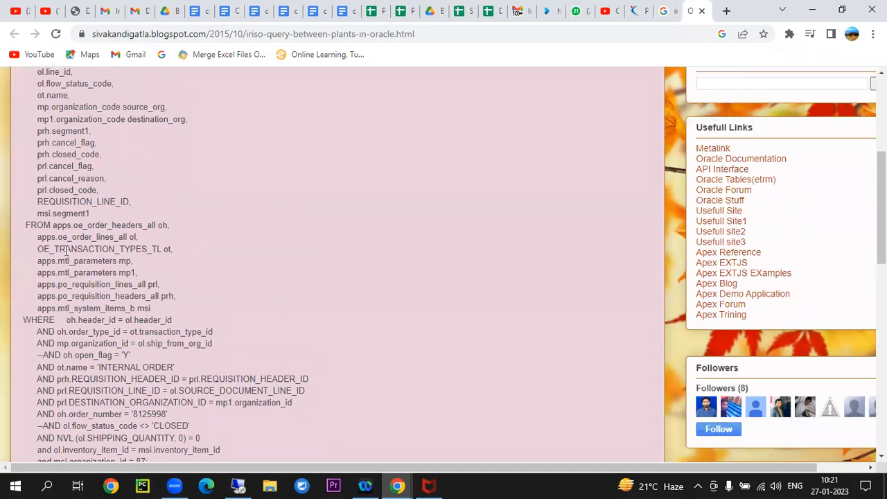
{"action": "left_click_drag", "start_coordinate": [68, 237], "coordinate": [171, 318]}
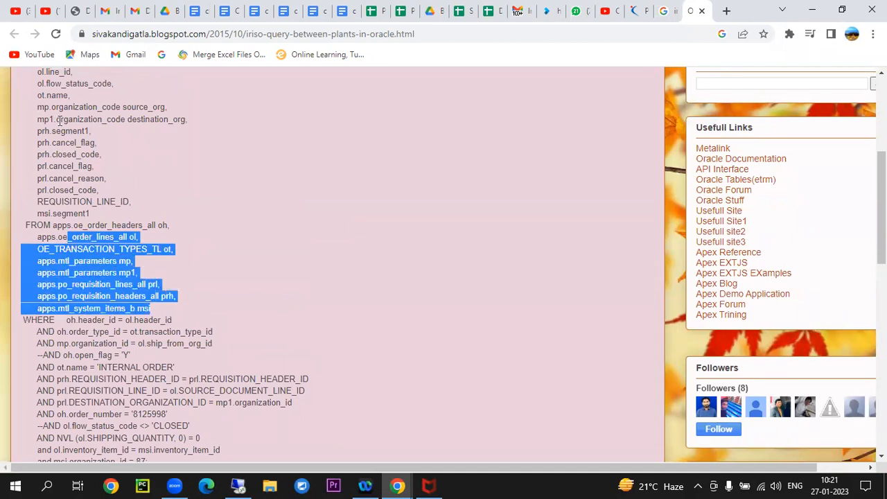
Open the oracleappsno1 "IR to ISO Cycle" result in a new tab, skim the article for a query, close it and return to the results
{"action": "left_click", "coordinate": [667, 15]}
{"action": "scroll", "coordinate": [431, 267], "scroll_direction": "down", "scroll_amount": 3}
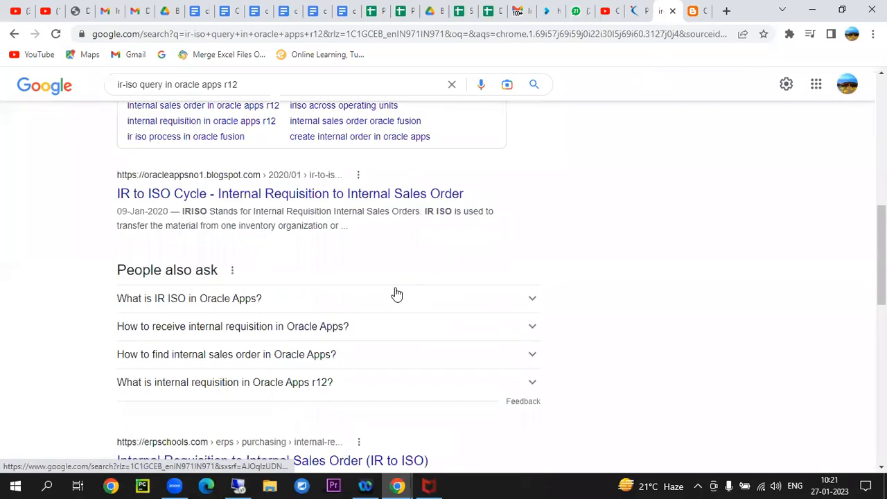
{"action": "right_click", "coordinate": [414, 205]}
{"action": "left_click", "coordinate": [446, 211]}
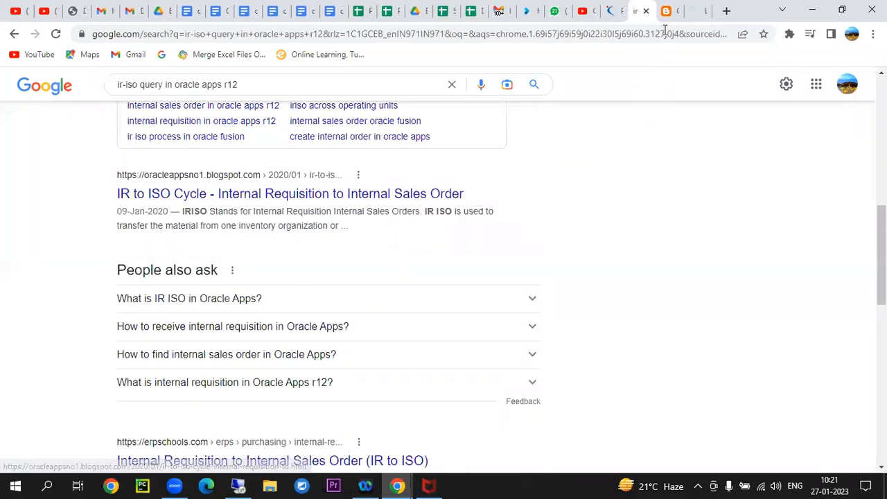
{"action": "left_click", "coordinate": [693, 10]}
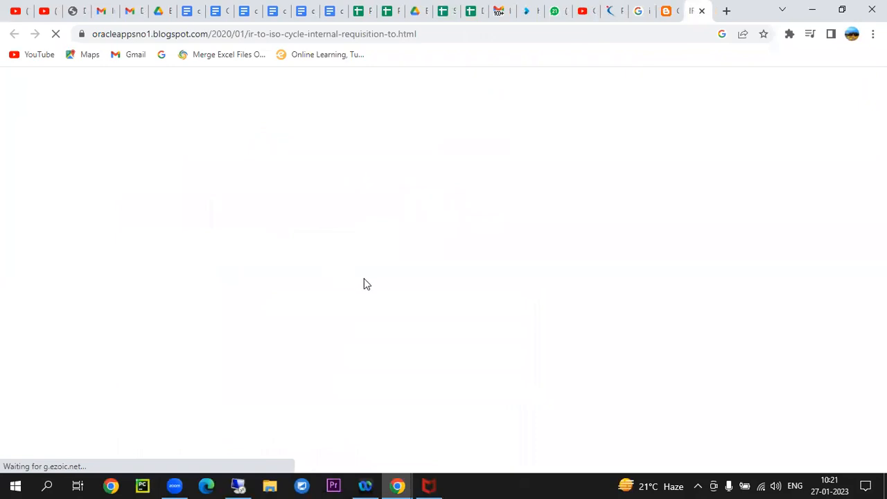
{"action": "scroll", "coordinate": [352, 256], "scroll_direction": "down", "scroll_amount": 15}
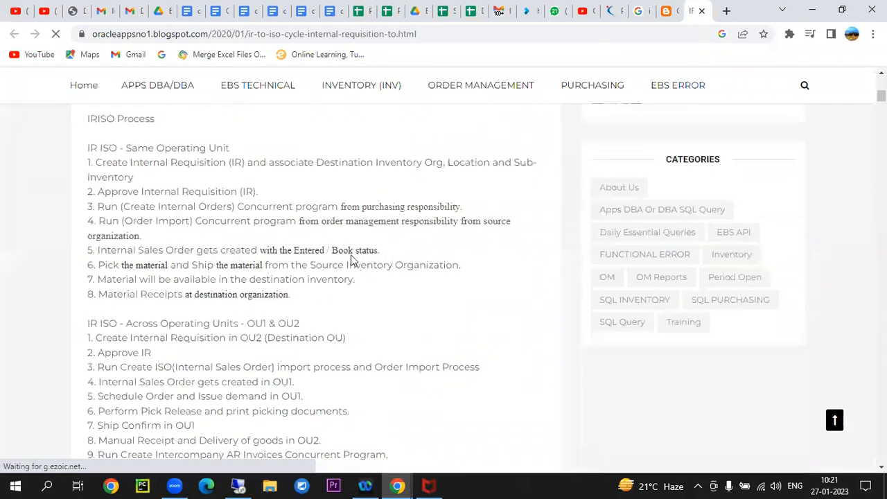
{"action": "scroll", "coordinate": [352, 259], "scroll_direction": "down", "scroll_amount": 10}
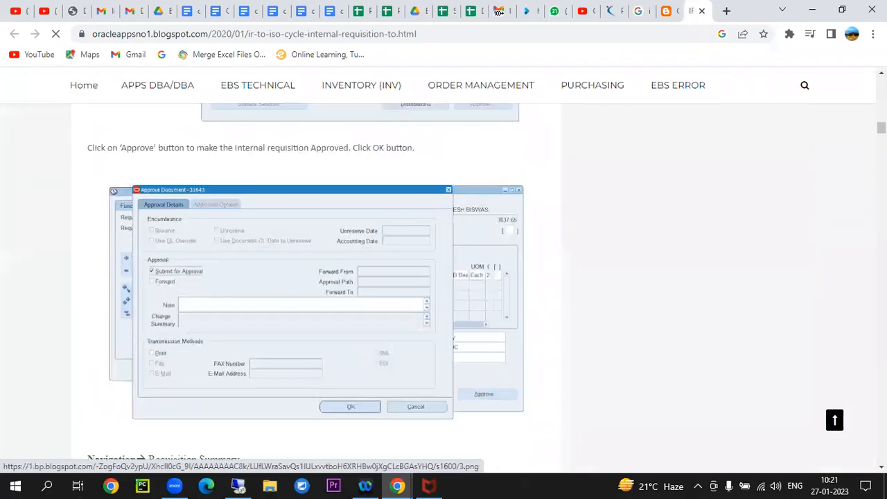
{"action": "scroll", "coordinate": [316, 277], "scroll_direction": "down", "scroll_amount": 20}
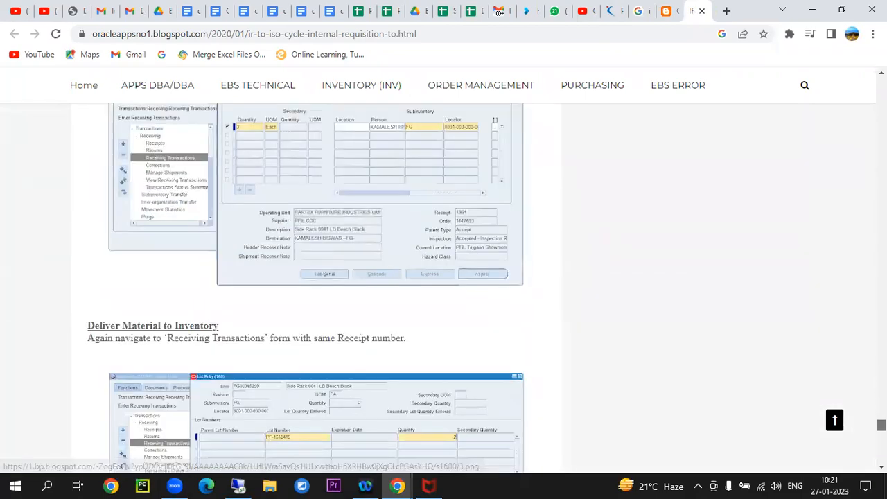
{"action": "scroll", "coordinate": [316, 277], "scroll_direction": "up", "scroll_amount": 10}
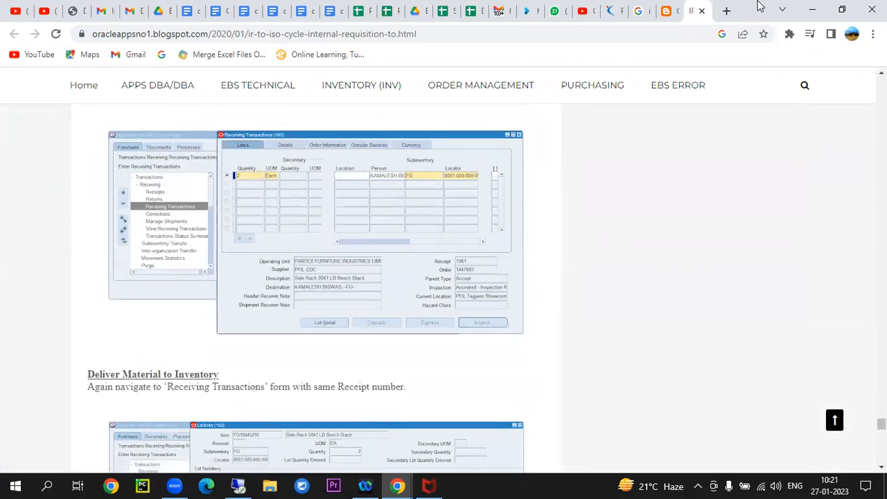
{"action": "left_click", "coordinate": [702, 11]}
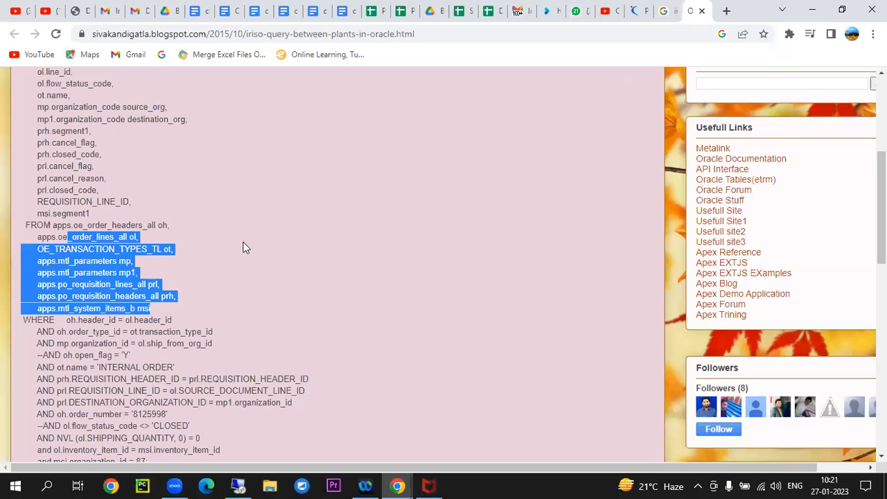
{"action": "left_click", "coordinate": [276, 173]}
{"action": "left_click", "coordinate": [677, 14]}
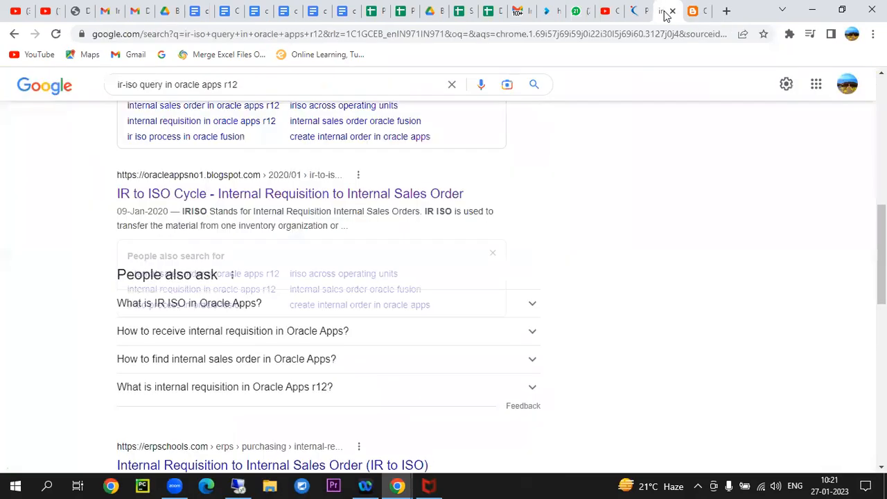
Open the community.oracle.com result "Sales Order- IR-ISO link (Query) required for Intercompany IR" in a new tab
{"action": "scroll", "coordinate": [390, 212], "scroll_direction": "up", "scroll_amount": 5}
{"action": "right_click", "coordinate": [325, 300]}
{"action": "left_click", "coordinate": [334, 308]}
{"action": "right_click", "coordinate": [327, 376]}
{"action": "left_click", "coordinate": [588, 253]}
Open the "Query to fetch IR/ISO details - Oracle Applications" result and copy its complete SELECT query
{"action": "left_click", "coordinate": [368, 217]}
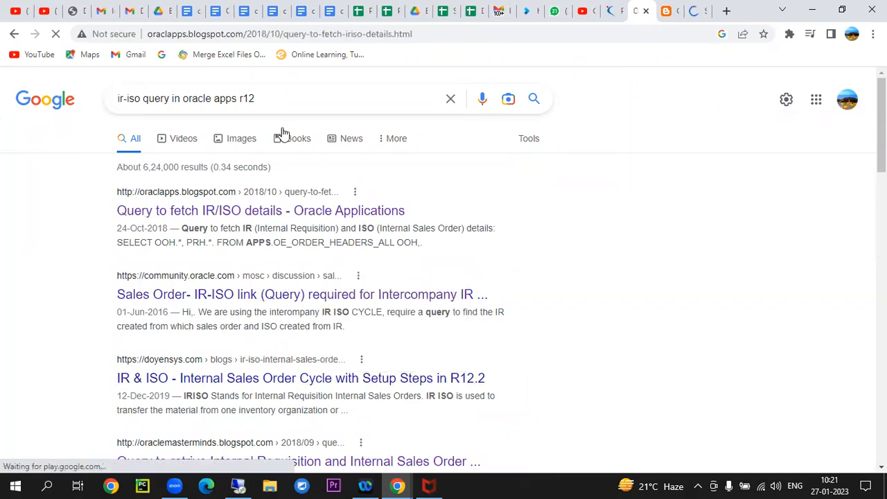
{"action": "scroll", "coordinate": [279, 206], "scroll_direction": "down", "scroll_amount": 5}
{"action": "left_click_drag", "start_coordinate": [155, 191], "coordinate": [399, 323]}
{"action": "right_click", "coordinate": [278, 171]}
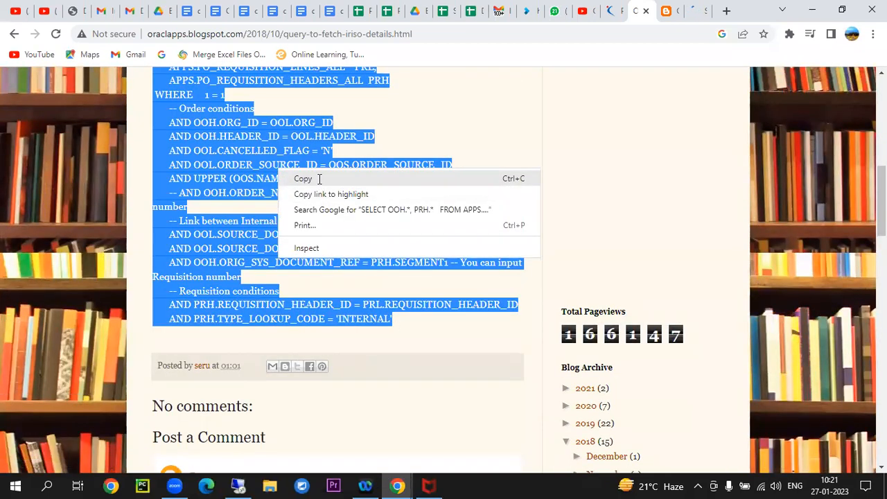
{"action": "left_click", "coordinate": [316, 179]}
Switch to Toad in the remote session and paste the copied IR/ISO query into a new editor page
{"action": "left_click", "coordinate": [237, 485]}
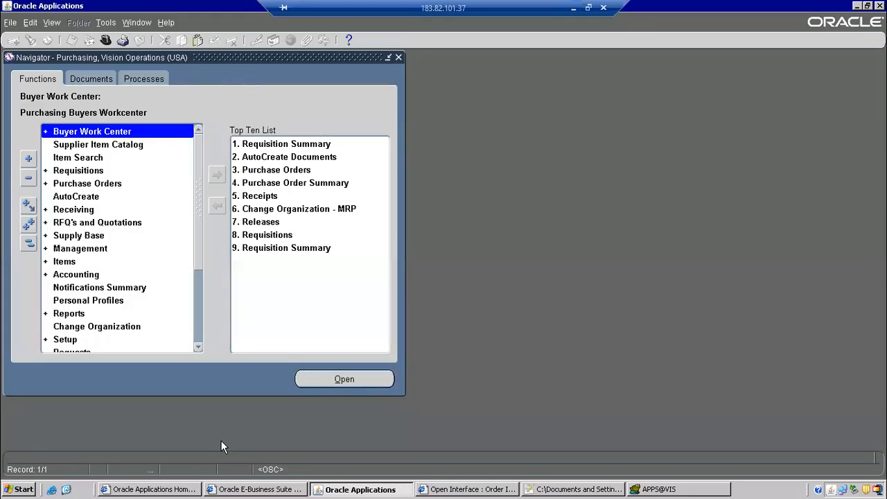
{"action": "left_click", "coordinate": [648, 488]}
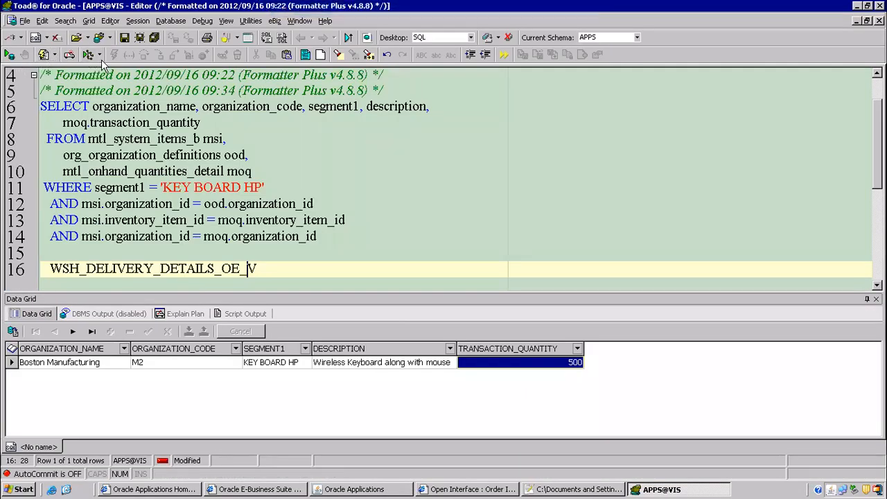
{"action": "left_click", "coordinate": [47, 37]}
{"action": "left_click", "coordinate": [68, 66]}
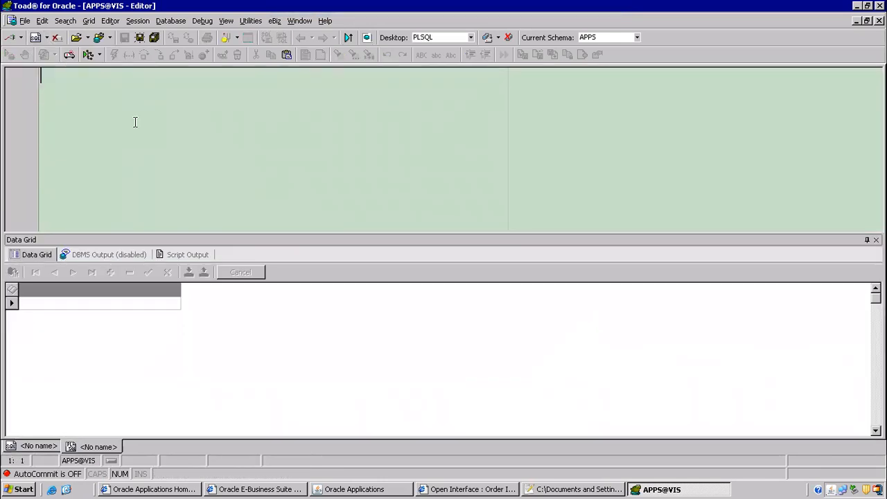
{"action": "key", "text": "ctrl+v"}
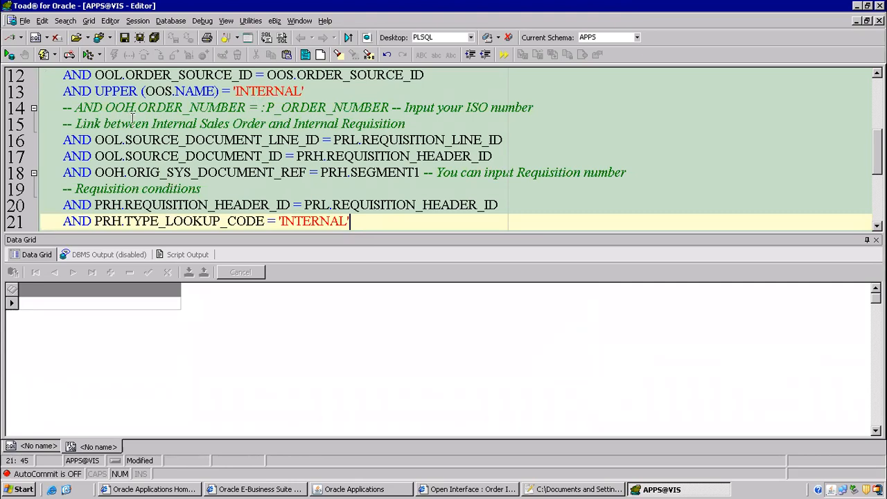
Review the pasted query and uncomment the OOH.ORDER_NUMBER = :P_ORDER_NUMBER condition
{"action": "scroll", "coordinate": [132, 117], "scroll_direction": "up", "scroll_amount": 4}
{"action": "scroll", "coordinate": [131, 119], "scroll_direction": "down", "scroll_amount": 5}
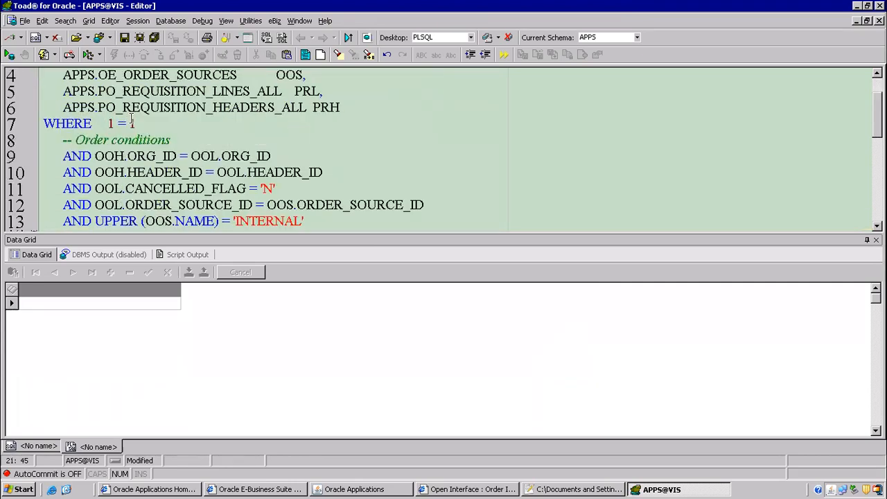
{"action": "scroll", "coordinate": [131, 118], "scroll_direction": "up", "scroll_amount": 2}
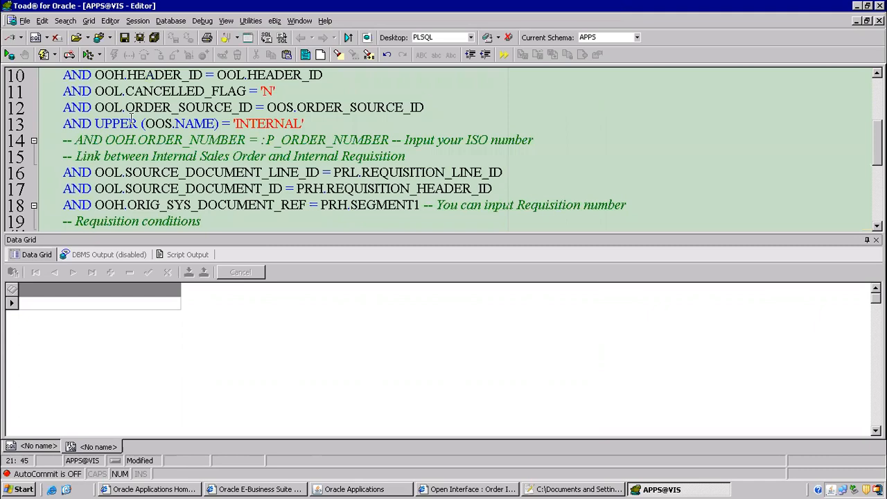
{"action": "scroll", "coordinate": [131, 128], "scroll_direction": "up", "scroll_amount": 2}
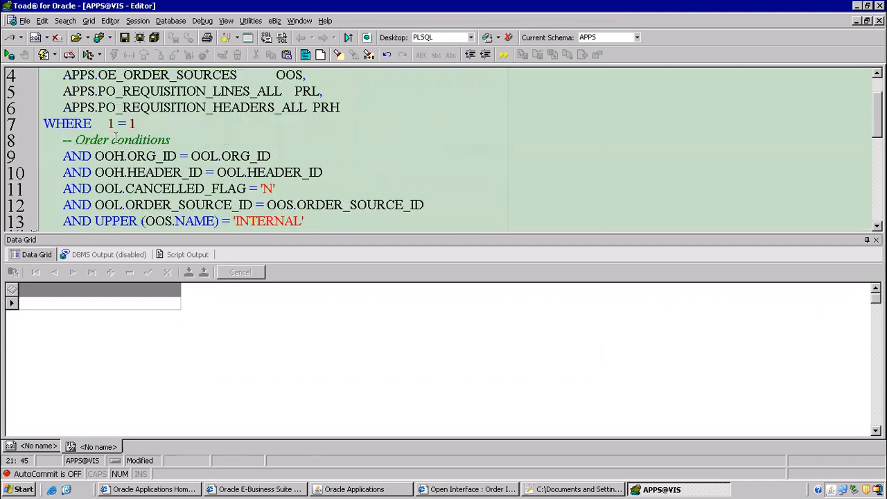
{"action": "scroll", "coordinate": [171, 140], "scroll_direction": "down", "scroll_amount": 1}
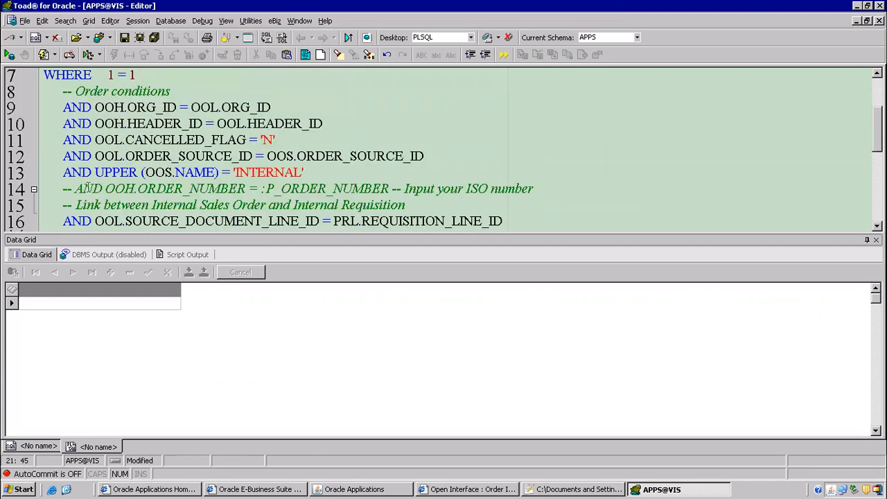
{"action": "left_click", "coordinate": [74, 188]}
{"action": "key", "text": "BackSpace"}
{"action": "key", "text": "BackSpace"}
{"action": "key", "text": "BackSpace"}
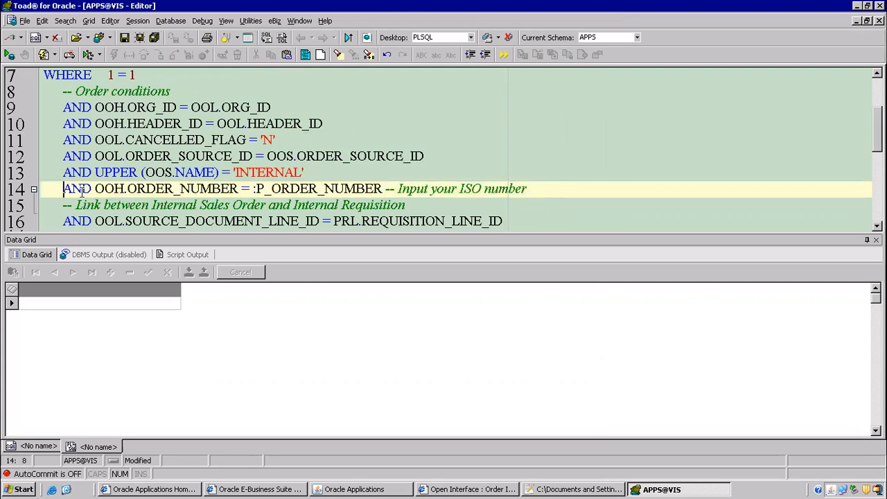
Switch to the Class 6 Internal Sales Order notes in Notepad++ and copy the sales order number from the "order entry & booking" line
{"action": "left_click", "coordinate": [570, 489]}
{"action": "scroll", "coordinate": [325, 168], "scroll_direction": "up", "scroll_amount": 4}
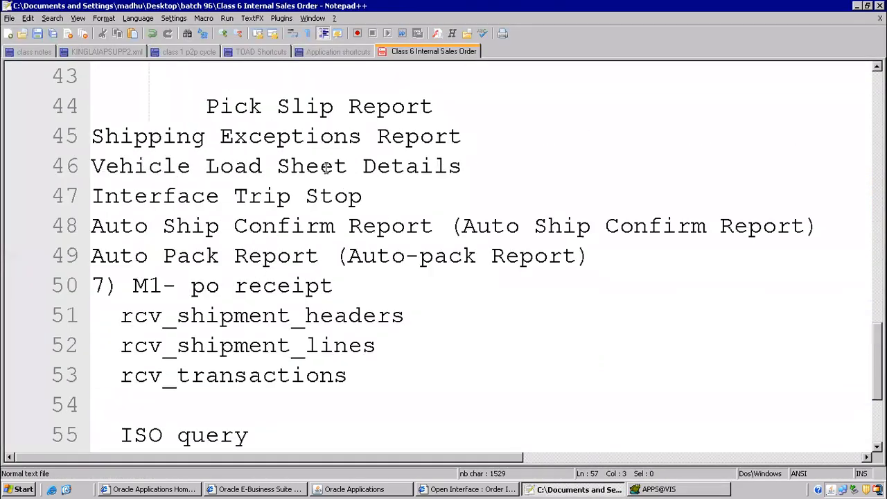
{"action": "scroll", "coordinate": [325, 168], "scroll_direction": "up", "scroll_amount": 2}
{"action": "left_click_drag", "start_coordinate": [509, 195], "coordinate": [574, 196]}
{"action": "key", "text": "ctrl+c"}
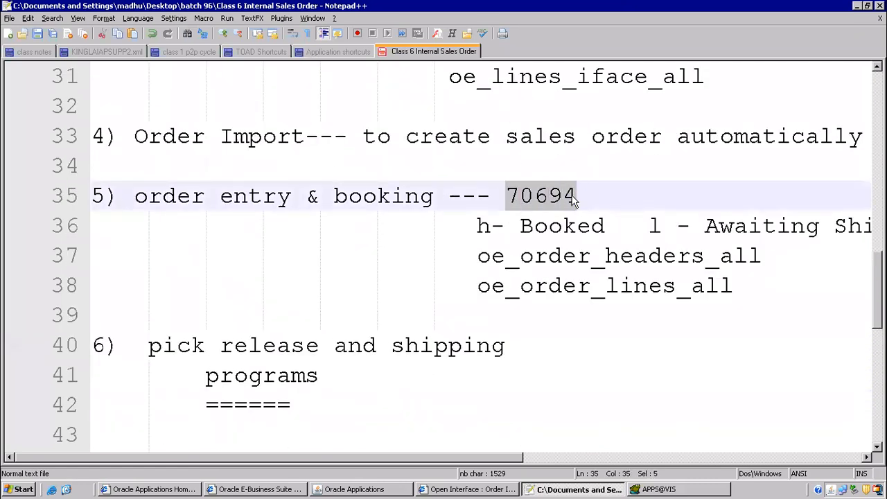
Back in Toad, replace the :P_ORDER_NUMBER parameter with the copied sales order number and run the query
{"action": "key", "text": "alt+Tab"}
{"action": "left_click_drag", "start_coordinate": [253, 188], "coordinate": [385, 189]}
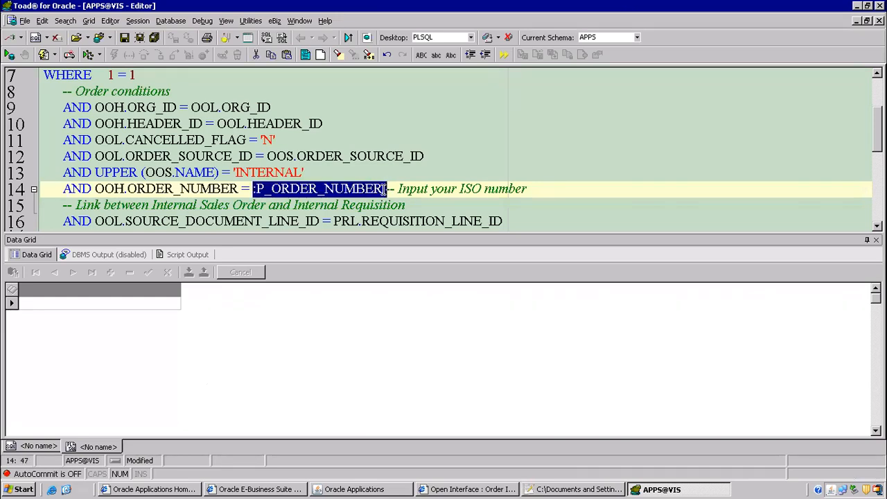
{"action": "key", "text": "ctrl+v"}
{"action": "key", "text": "F9"}
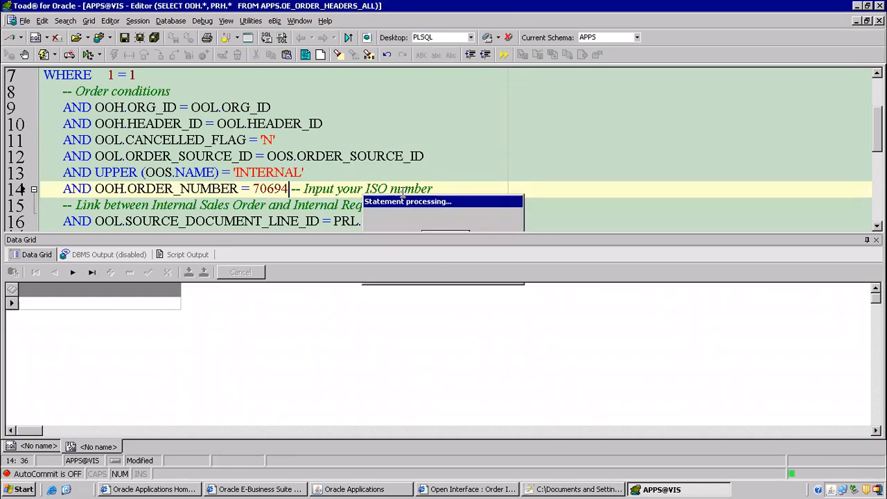
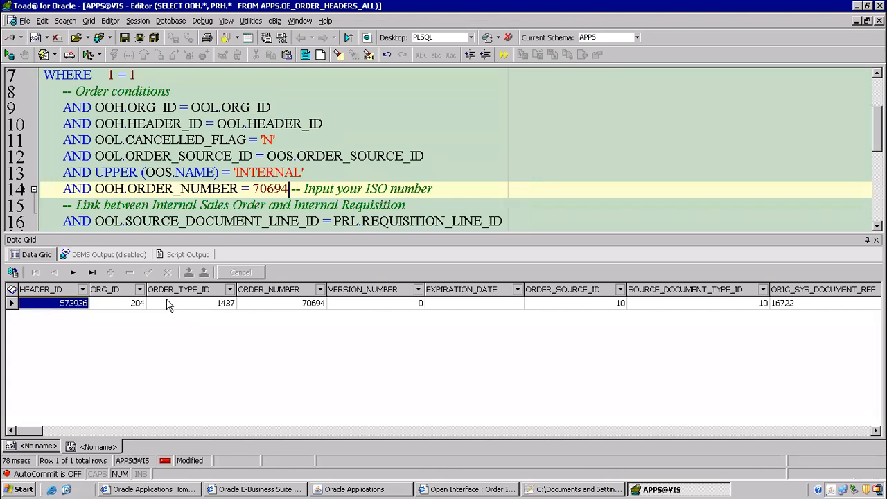
Examine the result row's columns from ORDER_NUMBER through ORIG_SYS_DOCUMENT_REF to PRICING_DATE, and review the query's SELECT and FROM clauses
{"action": "left_click", "coordinate": [305, 308]}
{"action": "key", "text": "Right"}
{"action": "key", "text": "Right"}
{"action": "key", "text": "Right"}
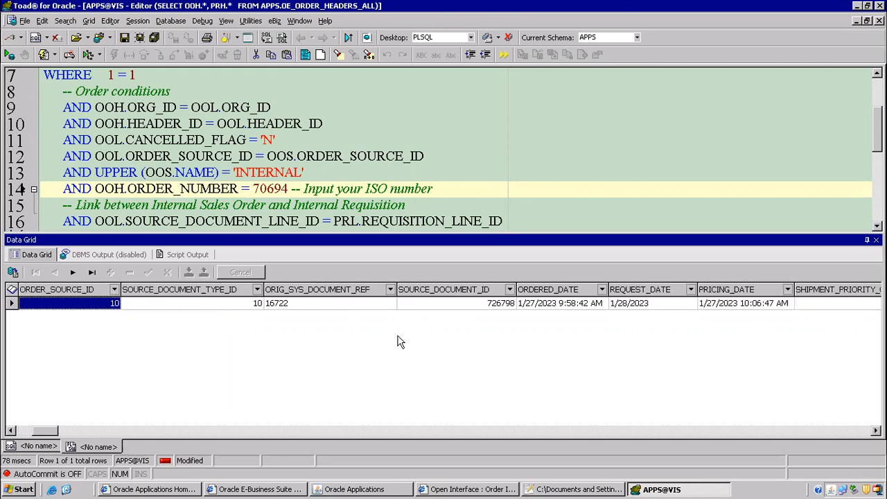
{"action": "left_click", "coordinate": [306, 304]}
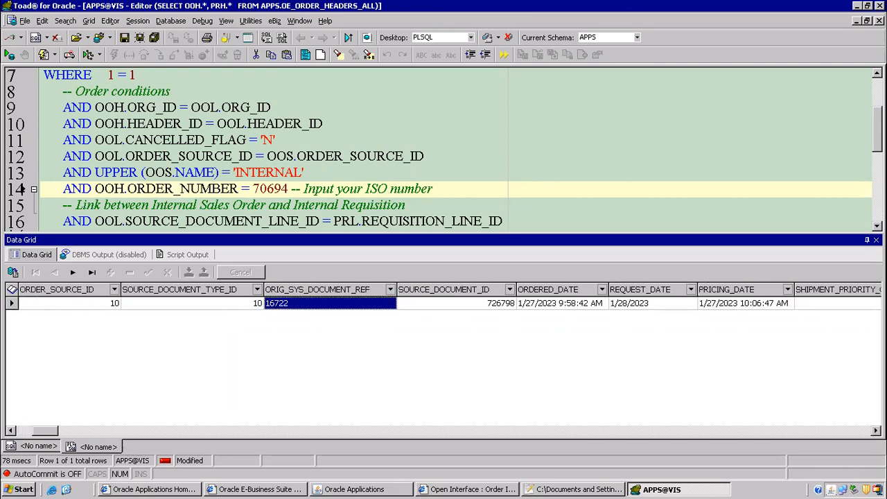
{"action": "key", "text": "Right"}
{"action": "key", "text": "Right"}
{"action": "key", "text": "Right"}
{"action": "key", "text": "Right"}
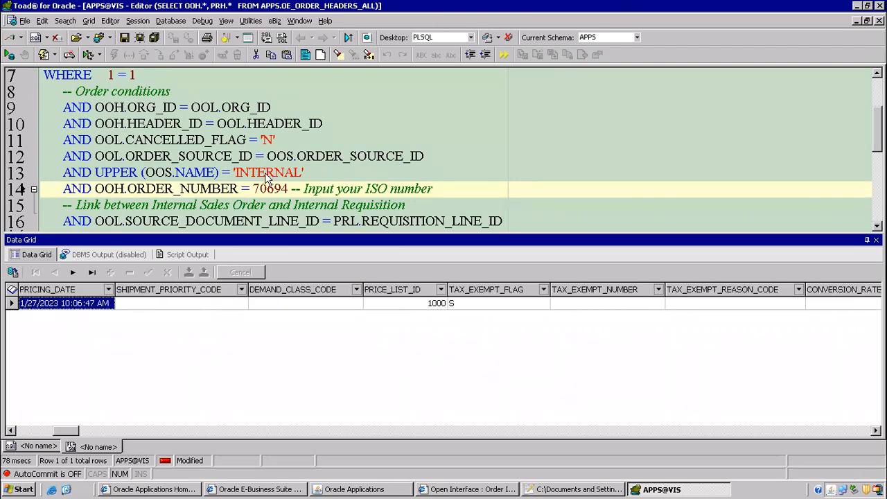
{"action": "left_click", "coordinate": [217, 160]}
{"action": "scroll", "coordinate": [121, 124], "scroll_direction": "up", "scroll_amount": 2}
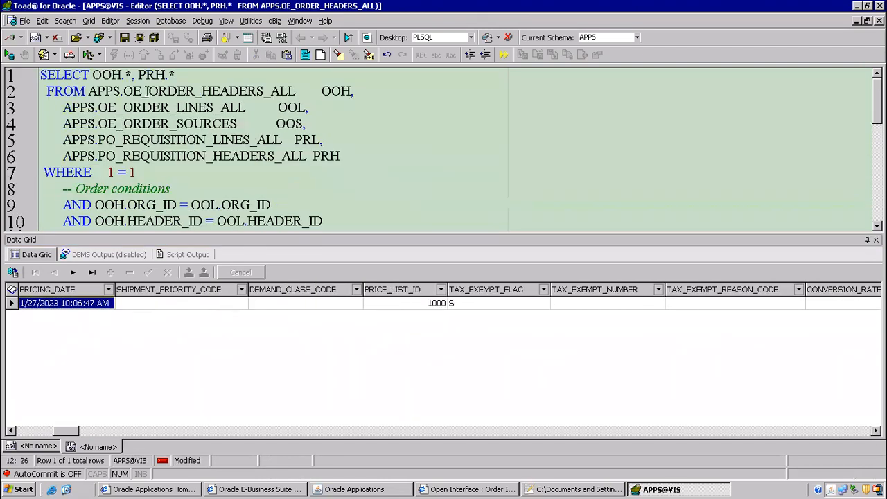
Switch to Chrome and open the class 5 Internal Sales order document from the Batch 95 Oracle apps folder in Google Drive
{"action": "left_click_drag", "start_coordinate": [97, 109], "coordinate": [316, 167]}
{"action": "left_click", "coordinate": [388, 140]}
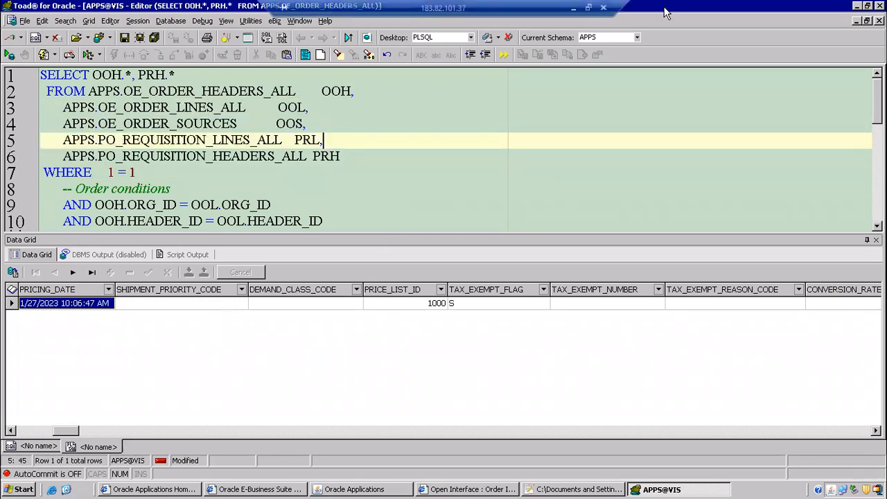
{"action": "left_click", "coordinate": [574, 9]}
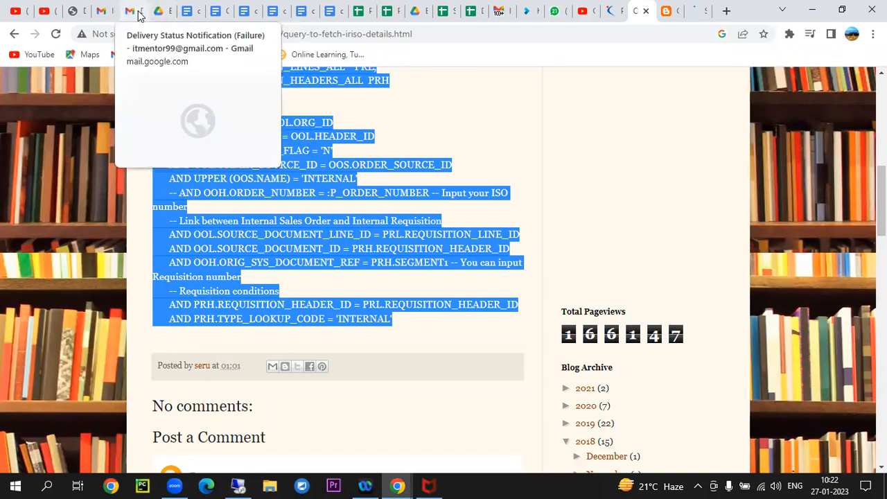
{"action": "left_click", "coordinate": [158, 12]}
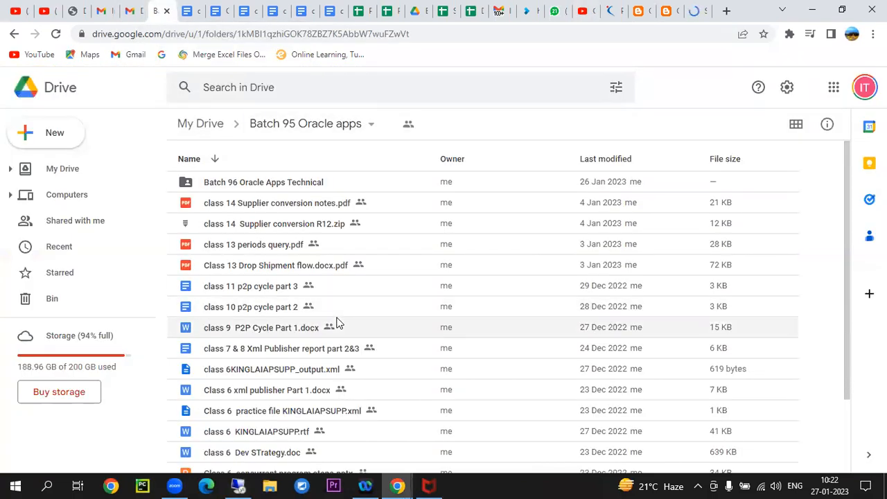
{"action": "scroll", "coordinate": [338, 320], "scroll_direction": "down", "scroll_amount": 2}
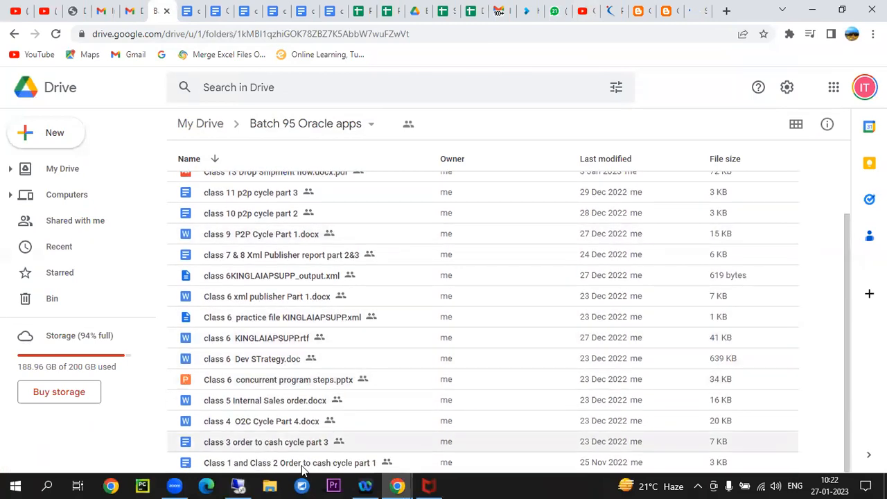
{"action": "double_click", "coordinate": [267, 402]}
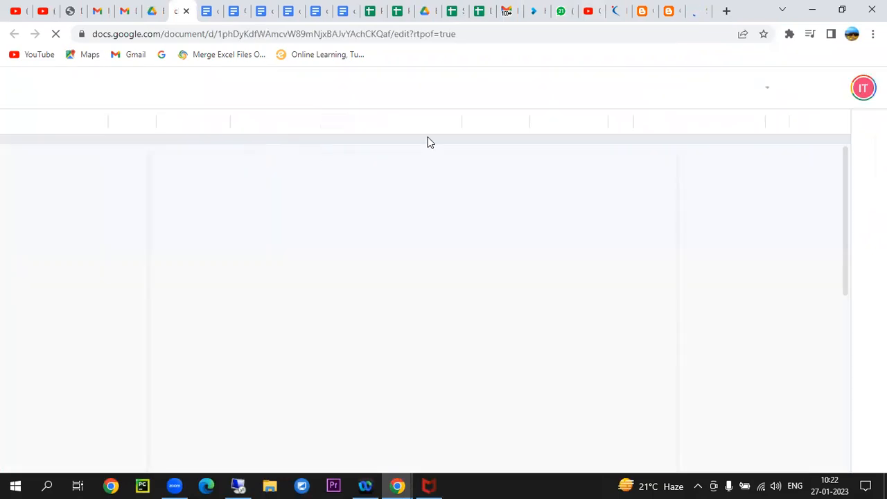
Find the requisition-to-receipt SELECT query at the end of the document and copy it in full
{"action": "scroll", "coordinate": [352, 187], "scroll_direction": "down", "scroll_amount": 20}
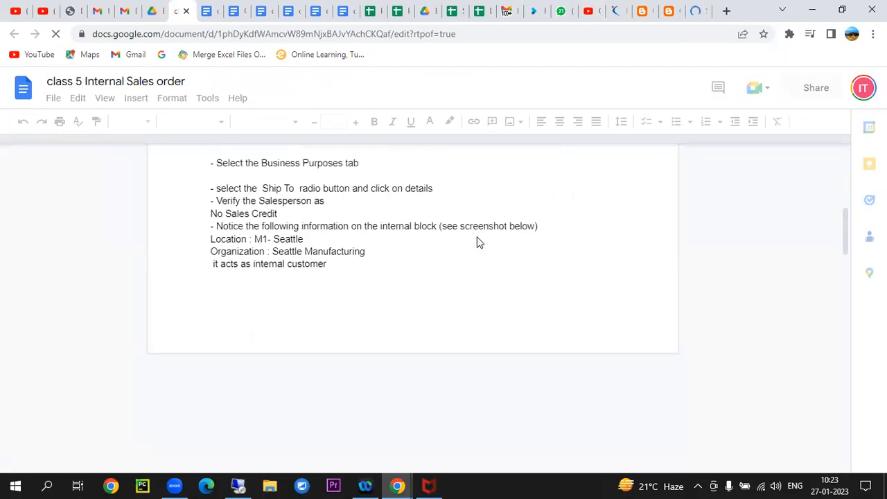
{"action": "scroll", "coordinate": [486, 253], "scroll_direction": "down", "scroll_amount": 3}
{"action": "scroll", "coordinate": [485, 252], "scroll_direction": "down", "scroll_amount": 20}
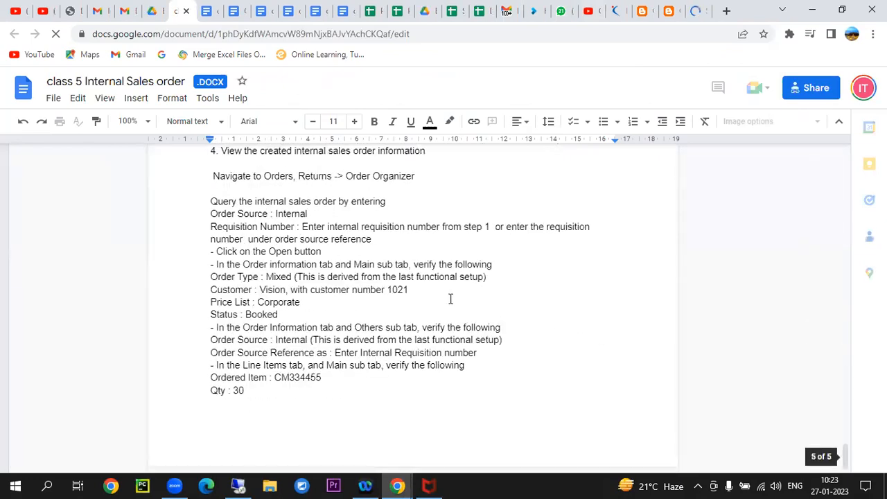
{"action": "scroll", "coordinate": [526, 314], "scroll_direction": "down", "scroll_amount": 3}
{"action": "scroll", "coordinate": [352, 323], "scroll_direction": "down", "scroll_amount": 20}
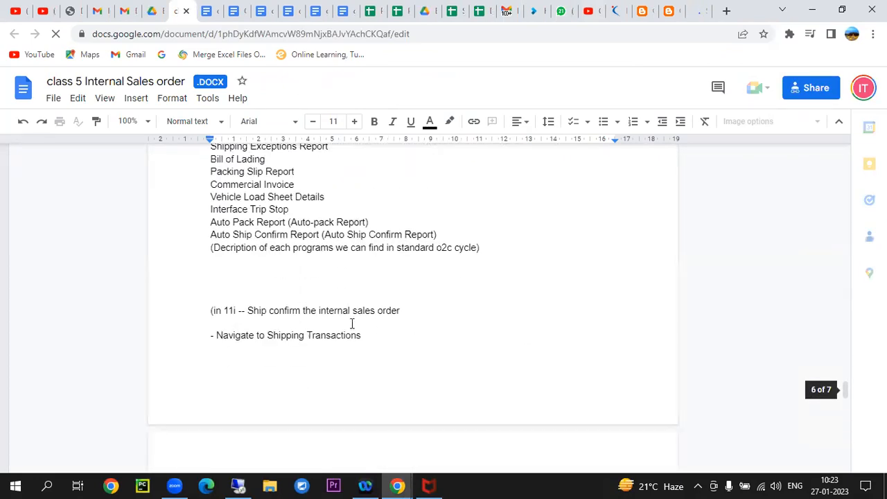
{"action": "scroll", "coordinate": [324, 299], "scroll_direction": "up", "scroll_amount": 8}
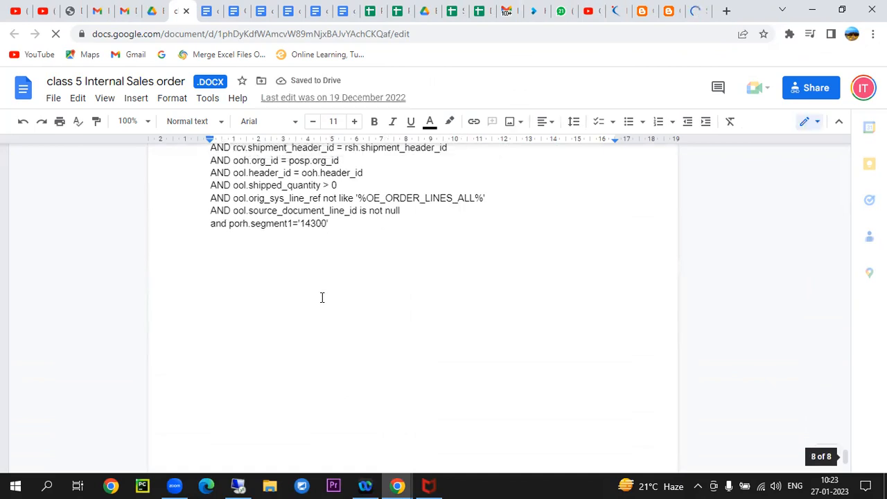
{"action": "left_click_drag", "start_coordinate": [210, 275], "coordinate": [451, 451]}
{"action": "right_click", "coordinate": [295, 297]}
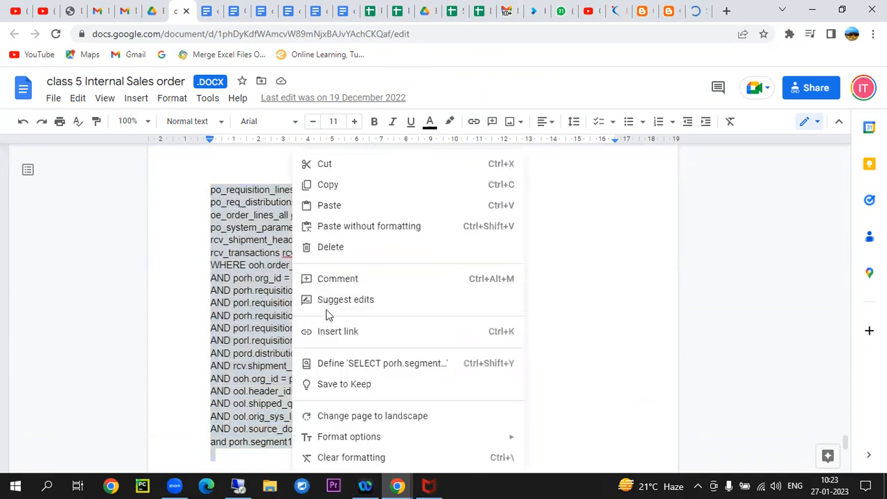
{"action": "left_click", "coordinate": [325, 185]}
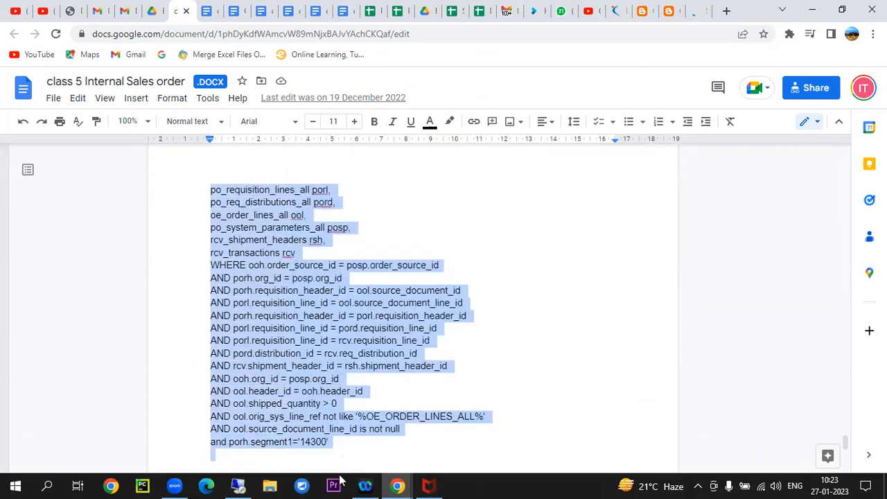
Return to Toad in the remote session and replace the whole editor query with the copied one
{"action": "left_click", "coordinate": [238, 485]}
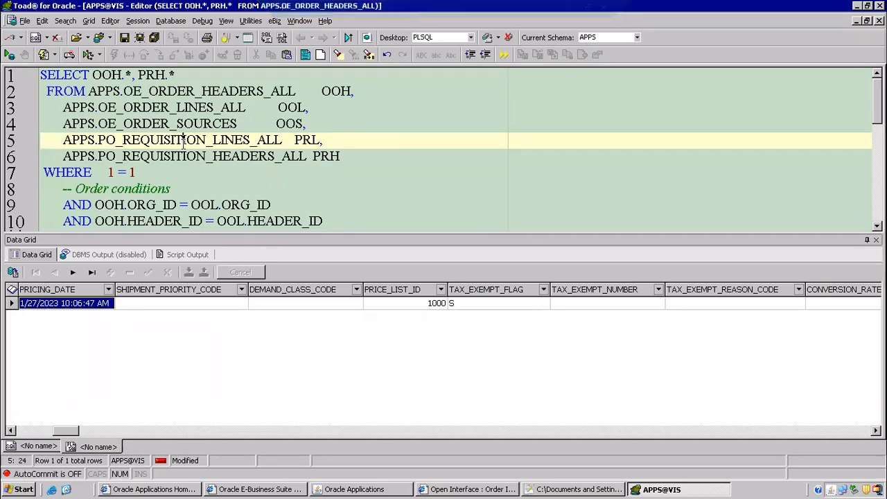
{"action": "scroll", "coordinate": [269, 142], "scroll_direction": "down", "scroll_amount": 2}
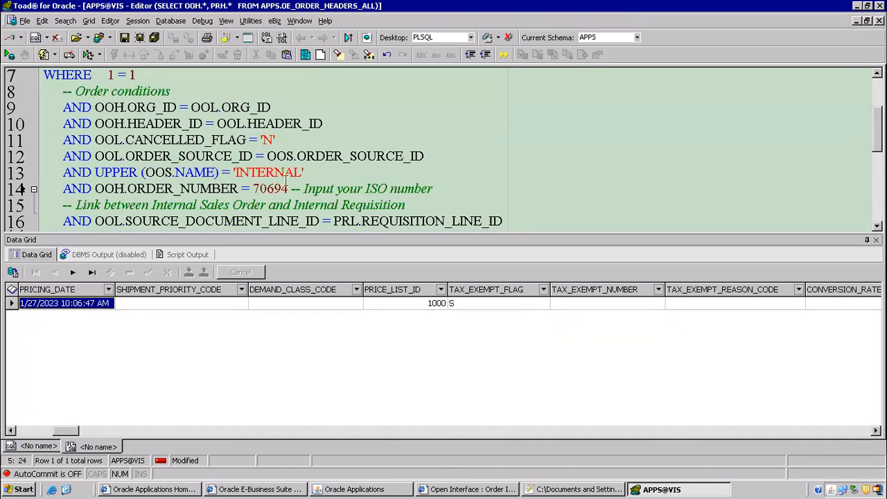
{"action": "key", "text": "ctrl+a"}
{"action": "key", "text": "ctrl+End"}
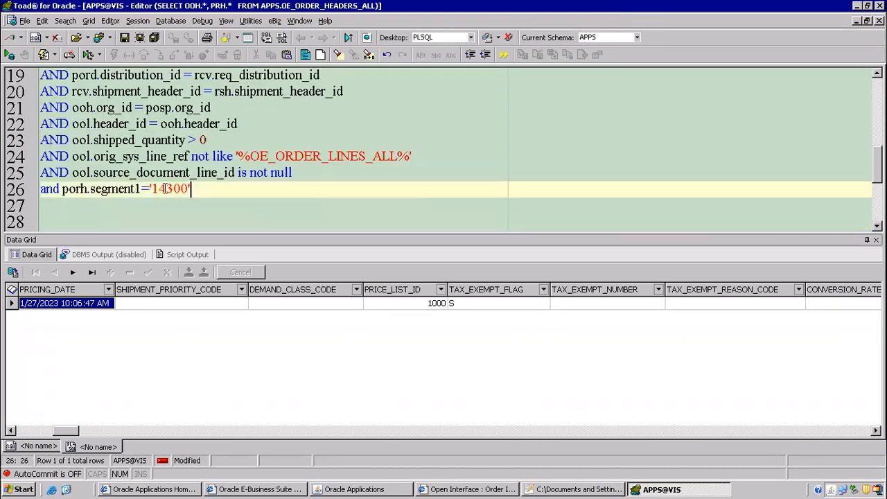
Replace the porh.segment1 value with the requisition number copied from the Class 6 Internal Sales Order notes, and run the query
{"action": "left_click", "coordinate": [188, 188]}
{"action": "key", "text": "BackSpace"}
{"action": "key", "text": "BackSpace"}
{"action": "key", "text": "BackSpace"}
{"action": "key", "text": "BackSpace"}
{"action": "key", "text": "BackSpace"}
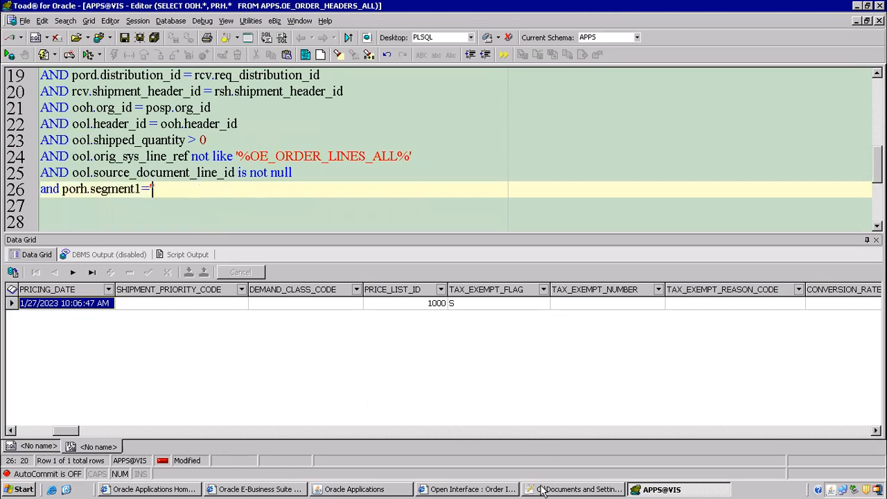
{"action": "left_click", "coordinate": [542, 491]}
{"action": "scroll", "coordinate": [363, 179], "scroll_direction": "up", "scroll_amount": 3}
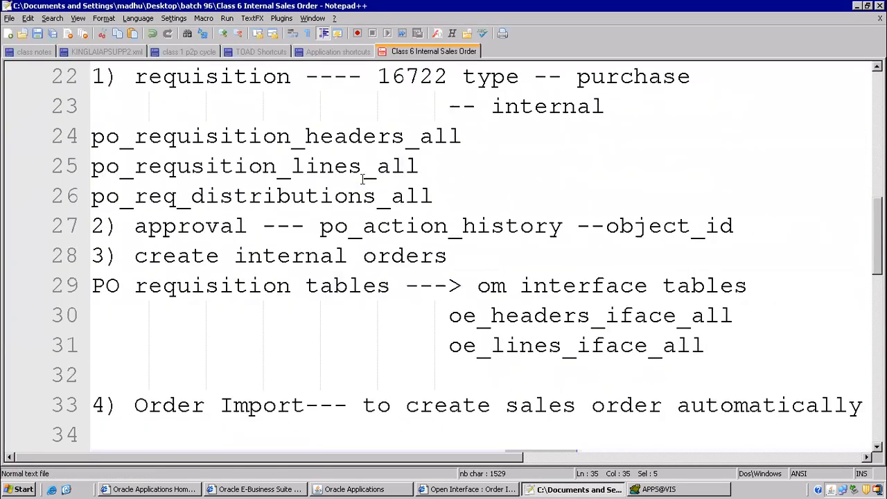
{"action": "scroll", "coordinate": [363, 179], "scroll_direction": "up", "scroll_amount": 2}
{"action": "left_click_drag", "start_coordinate": [380, 251], "coordinate": [447, 255]}
{"action": "key", "text": "alt+Tab"}
{"action": "key", "text": "ctrl+v"}
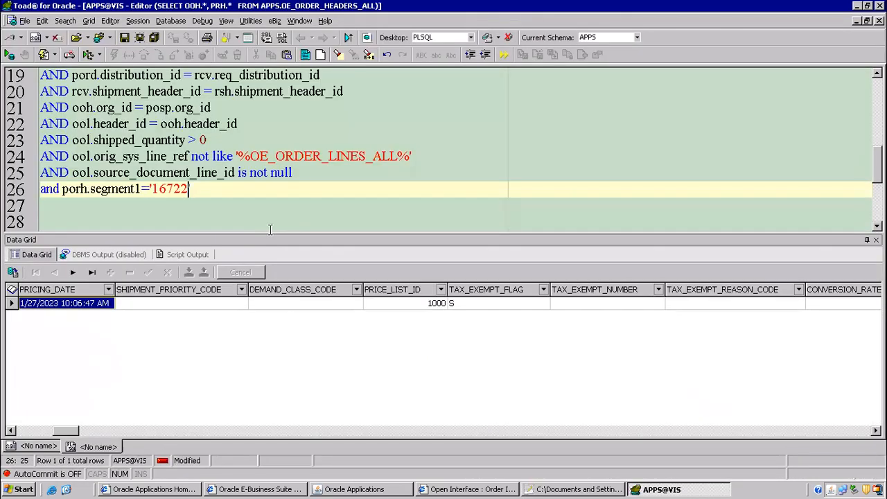
{"action": "key", "text": "F9"}
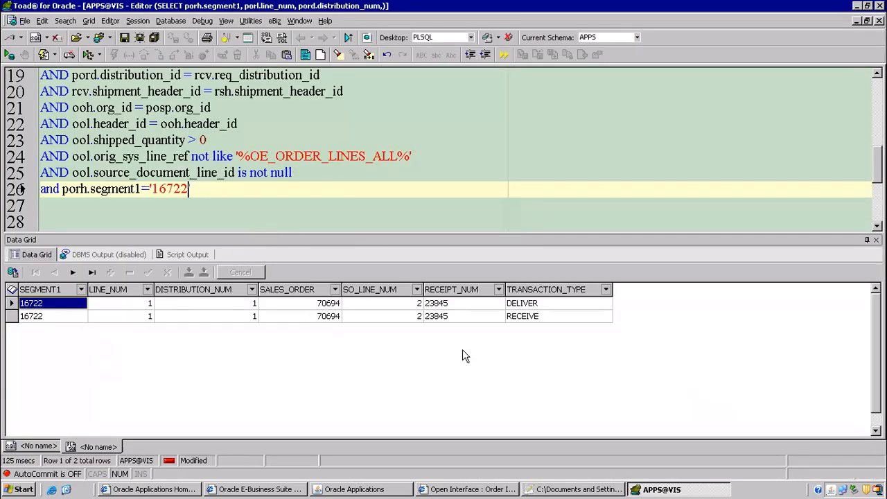
Examine the first result row's RECEIPT_NUM, SEGMENT1, SALES_ORDER and TRANSACTION_TYPE values
{"action": "left_click", "coordinate": [442, 305]}
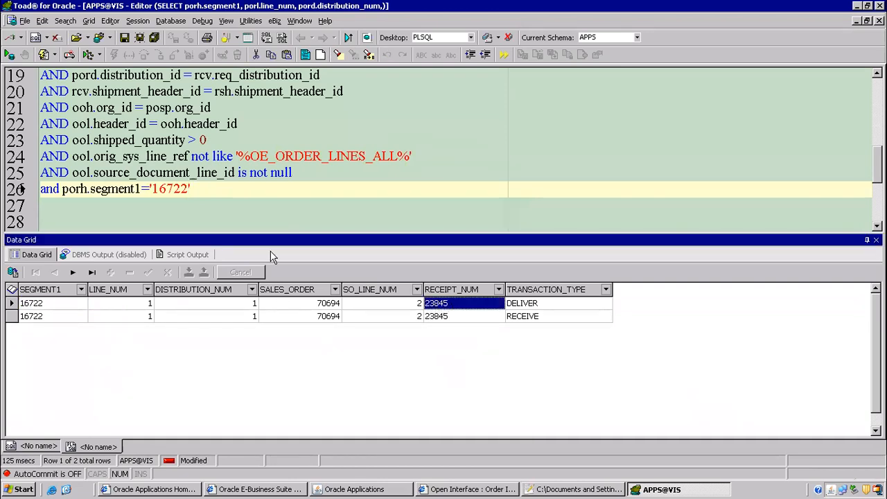
{"action": "left_click", "coordinate": [39, 306]}
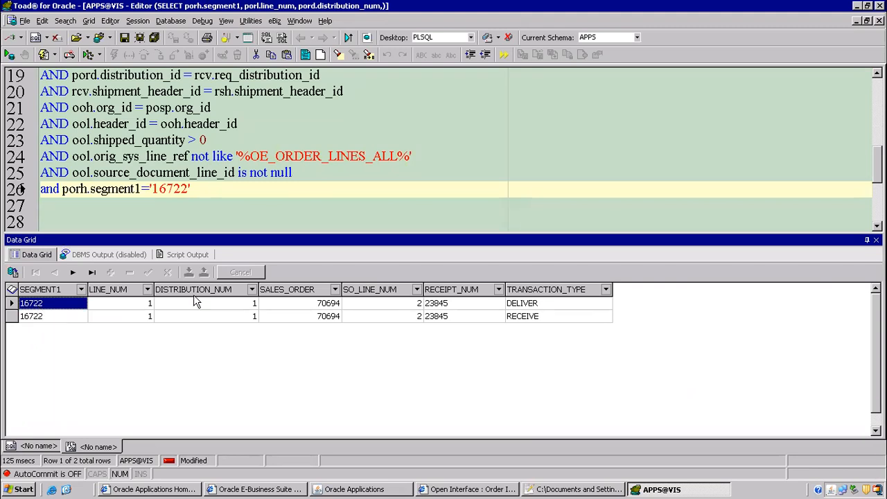
{"action": "left_click", "coordinate": [320, 303]}
{"action": "left_click", "coordinate": [519, 294]}
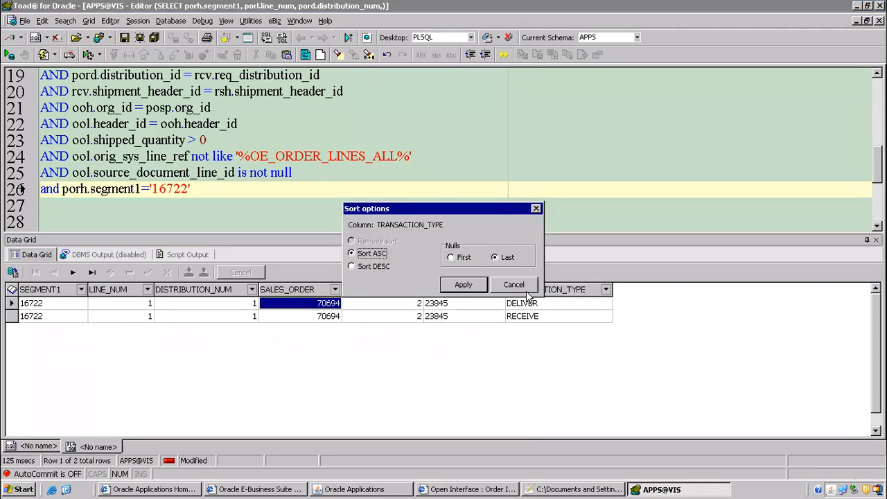
{"action": "left_click", "coordinate": [524, 289]}
{"action": "left_click", "coordinate": [531, 305]}
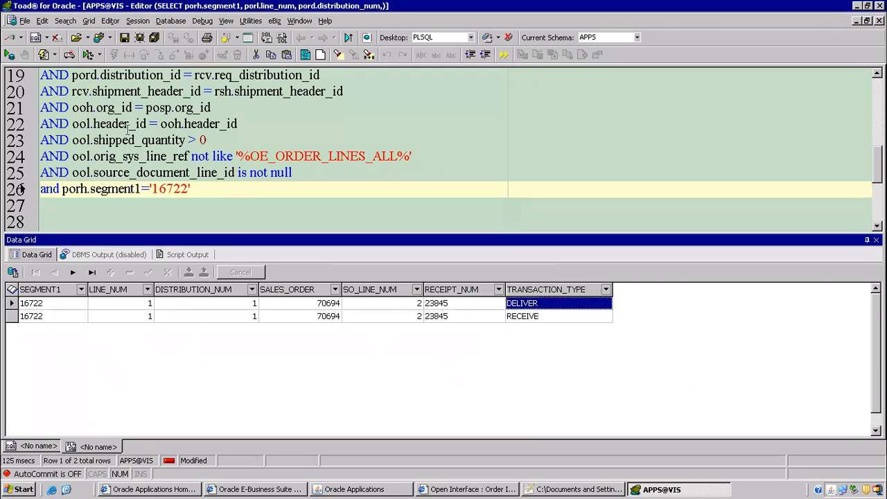
Review the order header, order line, requisition header, requisition line and requisition distribution tables in the query's FROM clause
{"action": "left_click", "coordinate": [127, 123]}
{"action": "scroll", "coordinate": [126, 124], "scroll_direction": "up", "scroll_amount": 4}
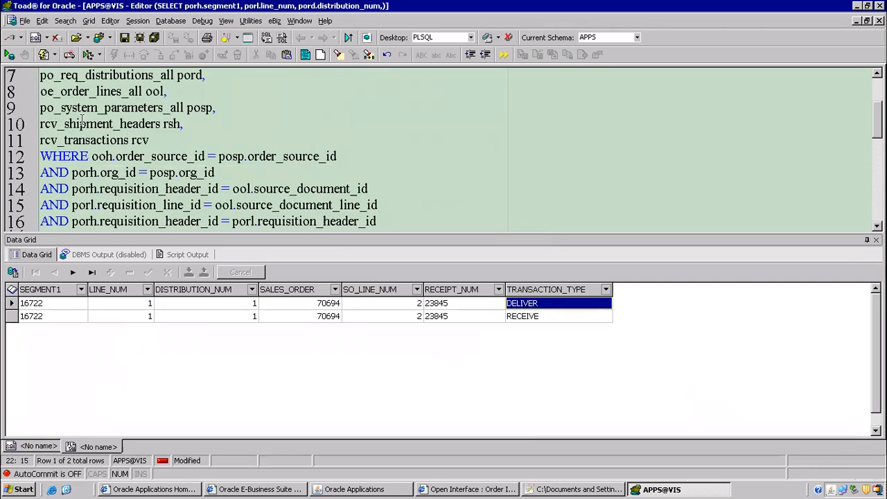
{"action": "scroll", "coordinate": [82, 121], "scroll_direction": "up", "scroll_amount": 2}
{"action": "left_click_drag", "start_coordinate": [81, 123], "coordinate": [246, 122]}
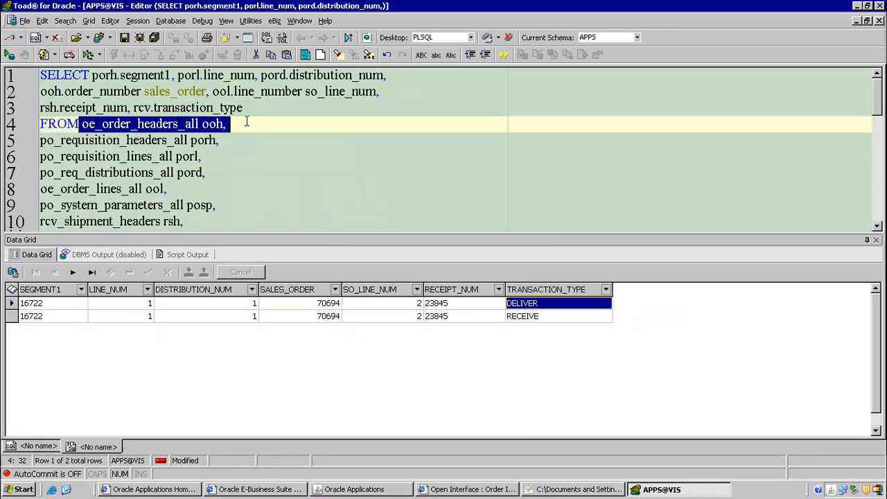
{"action": "left_click_drag", "start_coordinate": [42, 189], "coordinate": [185, 206]}
{"action": "left_click", "coordinate": [61, 141]}
{"action": "left_click_drag", "start_coordinate": [96, 152], "coordinate": [205, 172]}
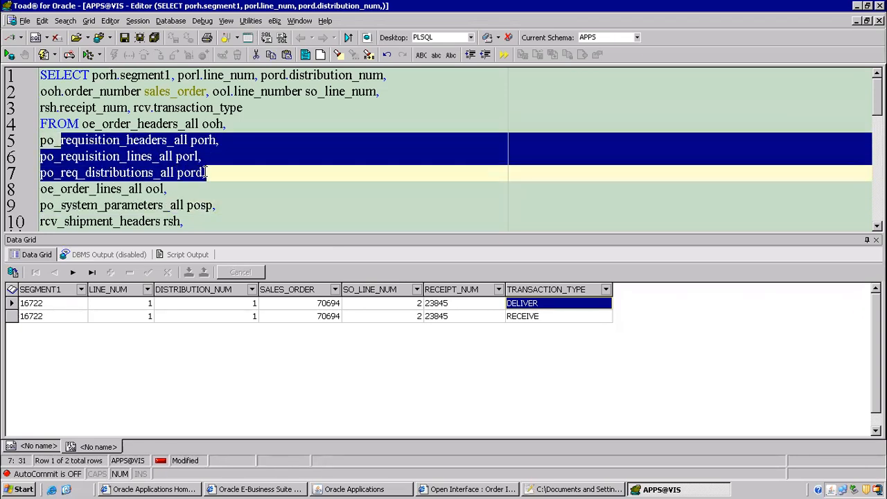
{"action": "left_click", "coordinate": [205, 172]}
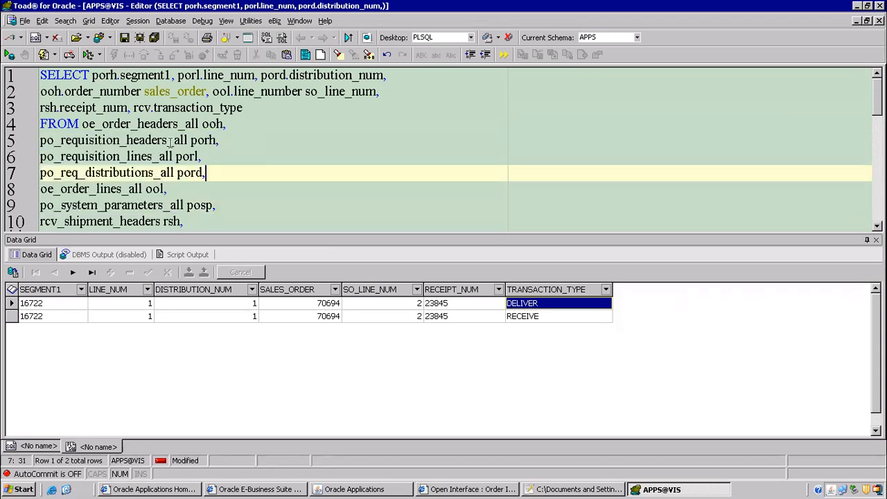
{"action": "left_click_drag", "start_coordinate": [126, 141], "coordinate": [194, 158]}
{"action": "left_click", "coordinate": [217, 175]}
{"action": "left_click_drag", "start_coordinate": [128, 157], "coordinate": [206, 172]}
{"action": "left_click_drag", "start_coordinate": [130, 123], "coordinate": [222, 124]}
{"action": "left_click_drag", "start_coordinate": [79, 189], "coordinate": [168, 190]}
Review the rcv_shipment_headers and rcv_transactions tables and the join conditions in the query's WHERE clause
{"action": "scroll", "coordinate": [208, 177], "scroll_direction": "down", "scroll_amount": 2}
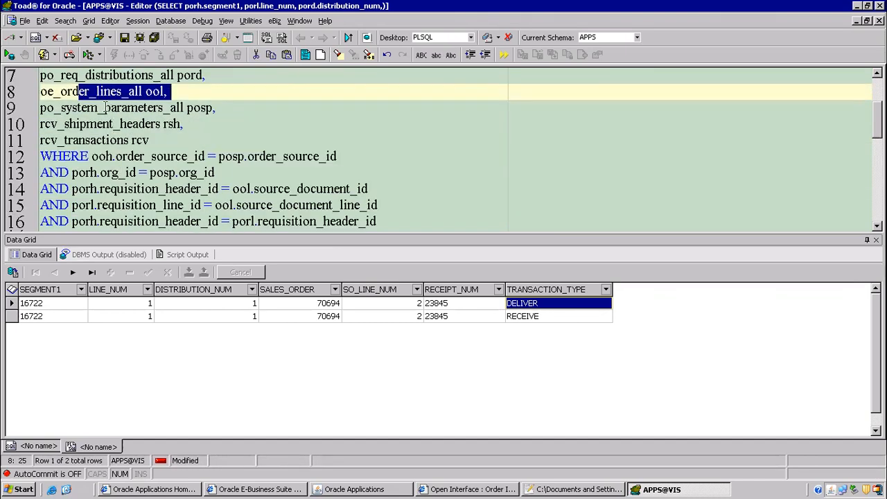
{"action": "left_click", "coordinate": [126, 123]}
{"action": "left_click_drag", "start_coordinate": [97, 123], "coordinate": [158, 138]}
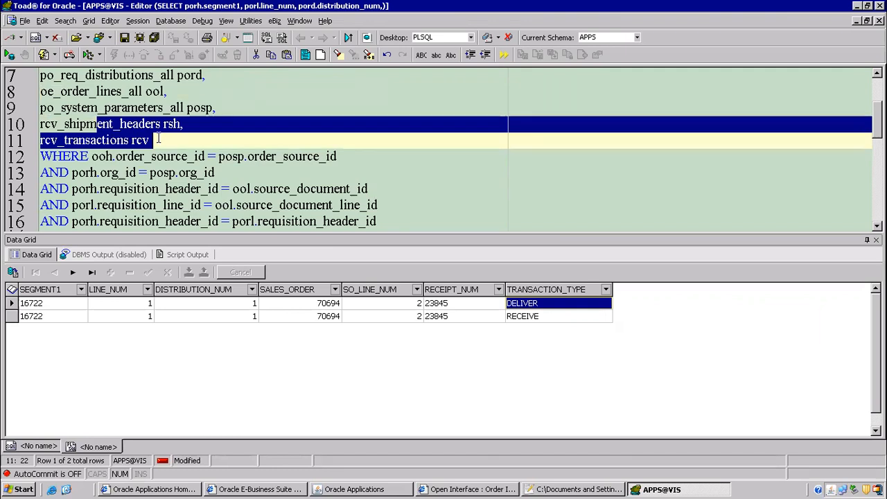
{"action": "left_click", "coordinate": [209, 145]}
{"action": "scroll", "coordinate": [209, 147], "scroll_direction": "down", "scroll_amount": 2}
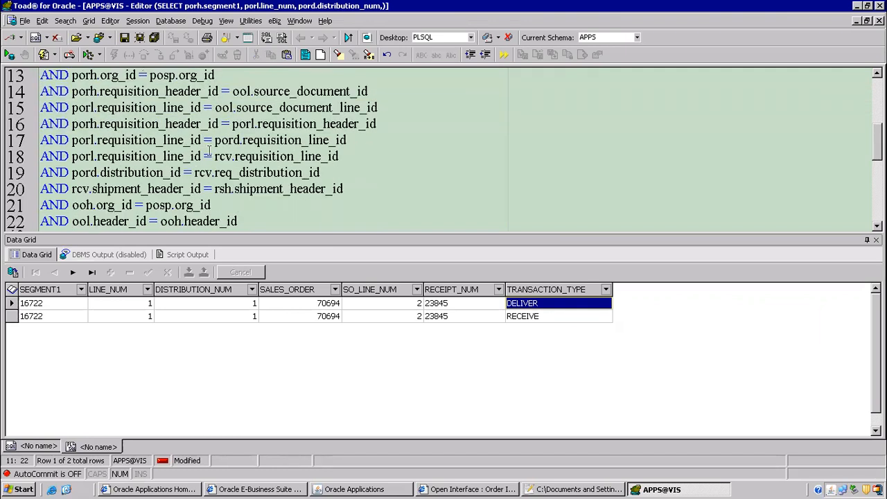
{"action": "left_click", "coordinate": [255, 109]}
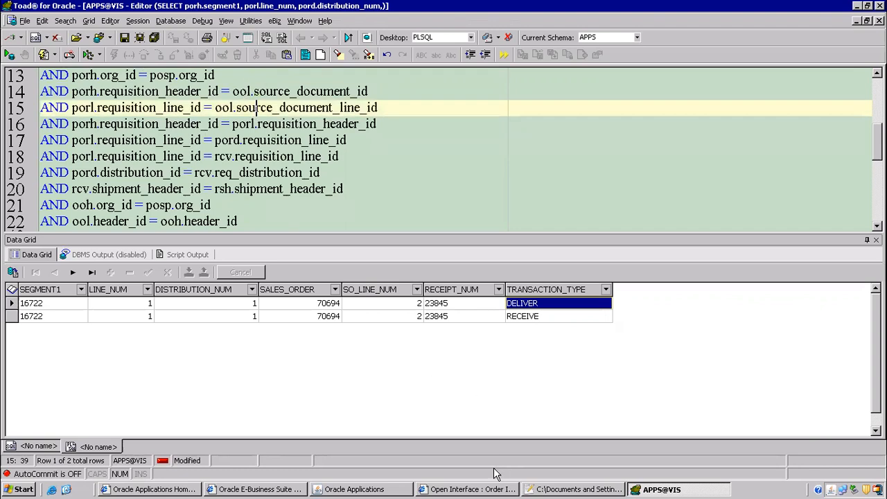
Switch to the Class 6 Internal Sales Order notes and review them from the setup list through the flow steps to the ISO query heading
{"action": "left_click", "coordinate": [597, 489]}
{"action": "scroll", "coordinate": [397, 162], "scroll_direction": "up", "scroll_amount": 2}
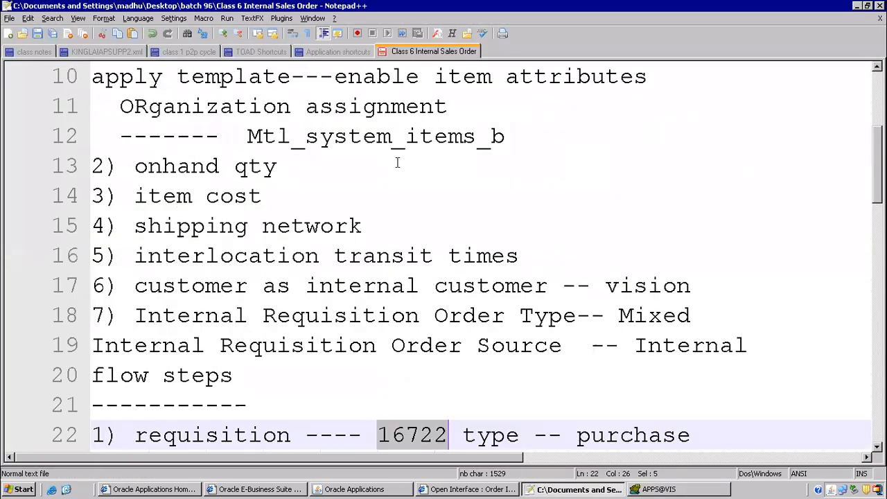
{"action": "scroll", "coordinate": [397, 163], "scroll_direction": "up", "scroll_amount": 3}
{"action": "scroll", "coordinate": [166, 214], "scroll_direction": "down", "scroll_amount": 3}
{"action": "left_click", "coordinate": [134, 106]}
{"action": "left_click", "coordinate": [382, 368], "text": "shift"}
{"action": "scroll", "coordinate": [380, 318], "scroll_direction": "down", "scroll_amount": 5}
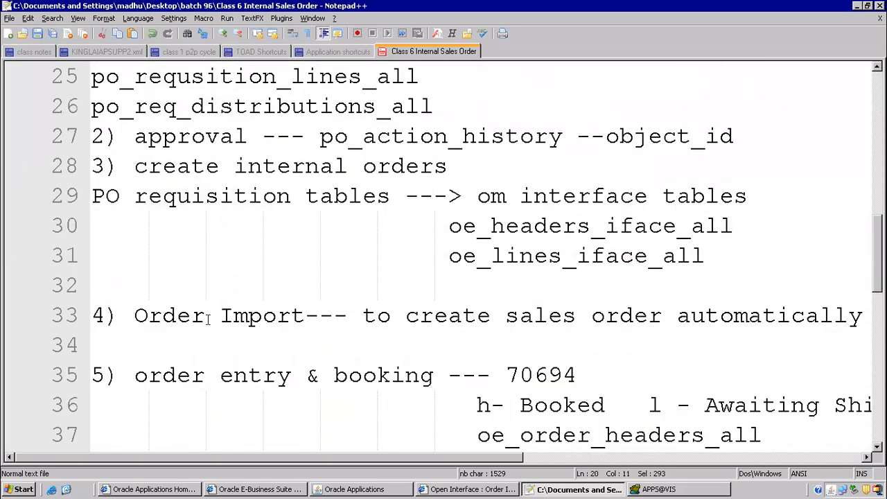
{"action": "scroll", "coordinate": [217, 300], "scroll_direction": "down", "scroll_amount": 7}
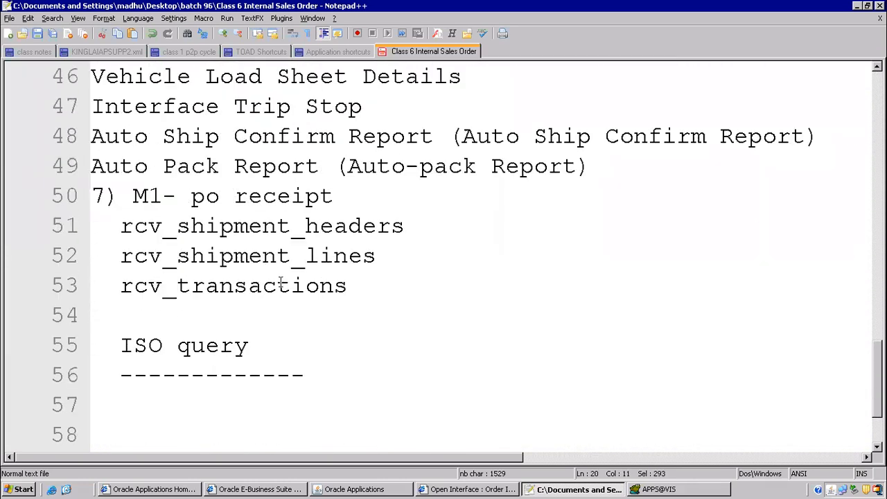
{"action": "left_click", "coordinate": [290, 256]}
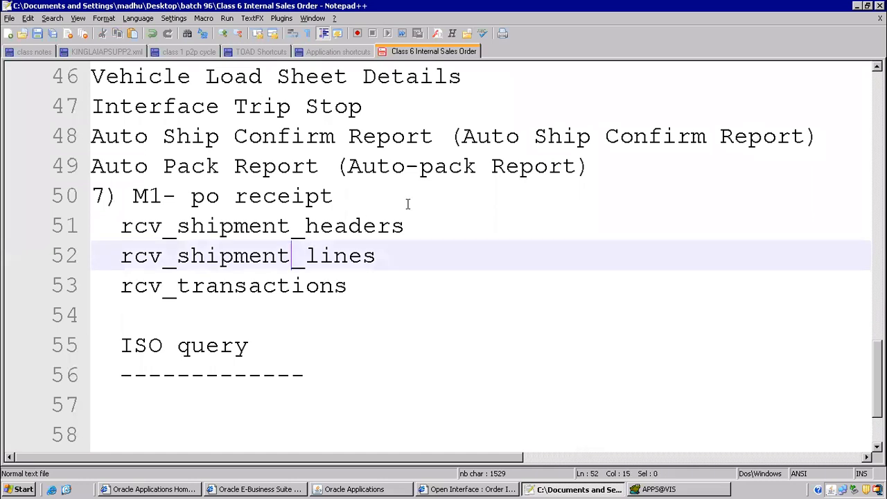
{"action": "left_click", "coordinate": [444, 199]}
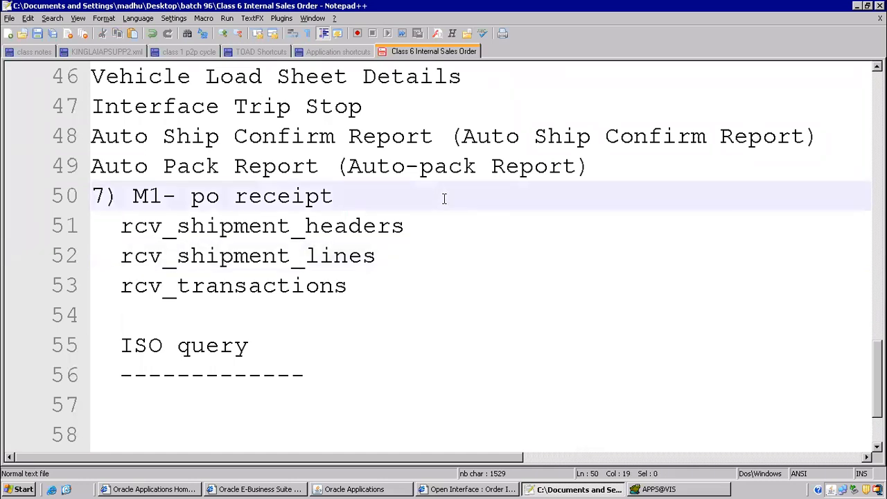
{"action": "scroll", "coordinate": [444, 199], "scroll_direction": "down", "scroll_amount": 2}
Leave the remote session and switch to the Zoom meeting
{"action": "left_click", "coordinate": [436, 165]}
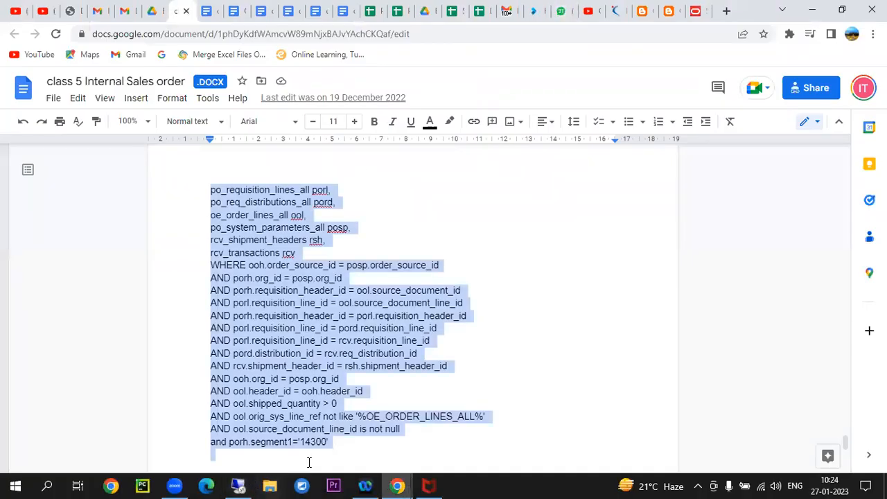
{"action": "left_click", "coordinate": [174, 487]}
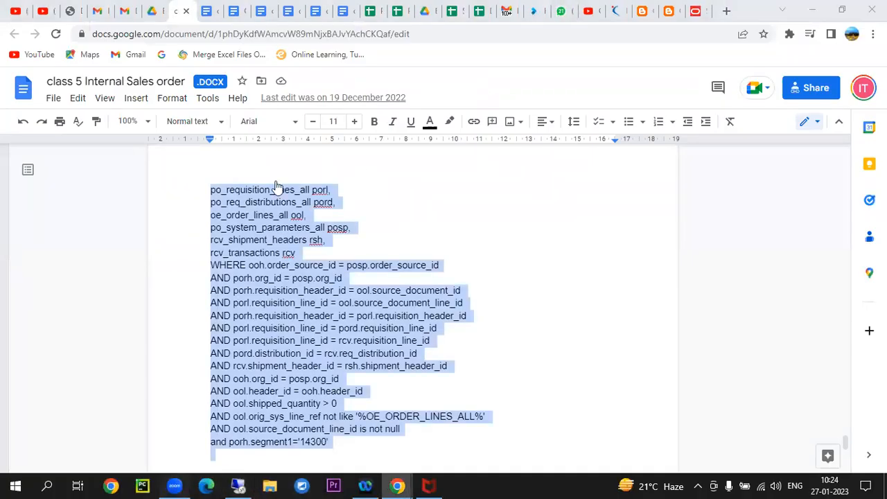